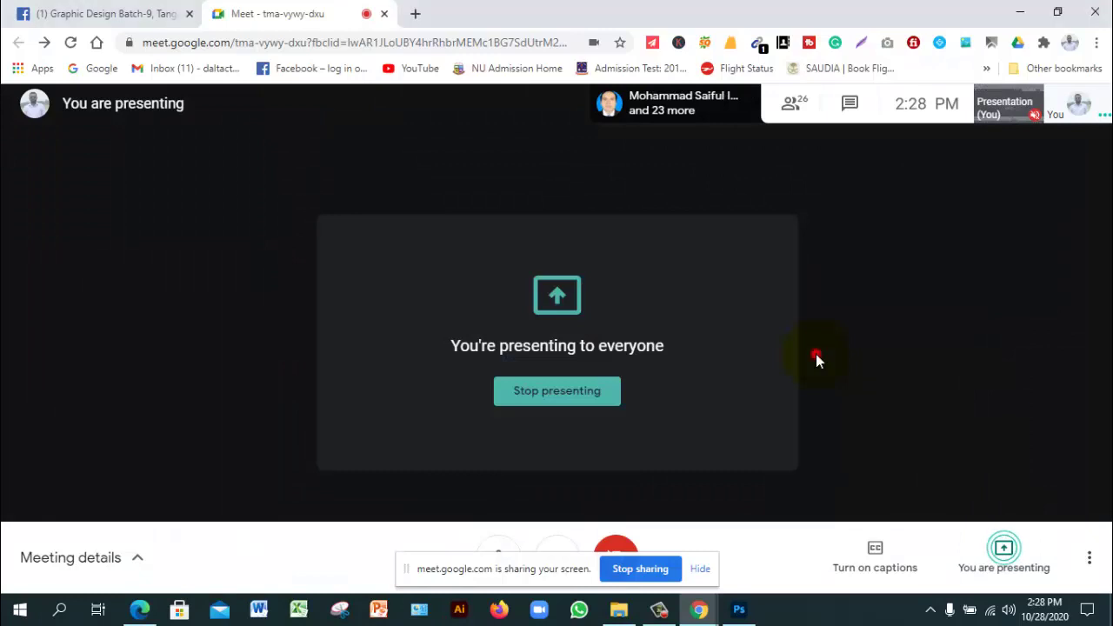
Switch to the graphic design module PDF in Edge and review the topics of sections 3 and 4, marking "Smart Objects vs. Regular Layers."
click(739, 609)
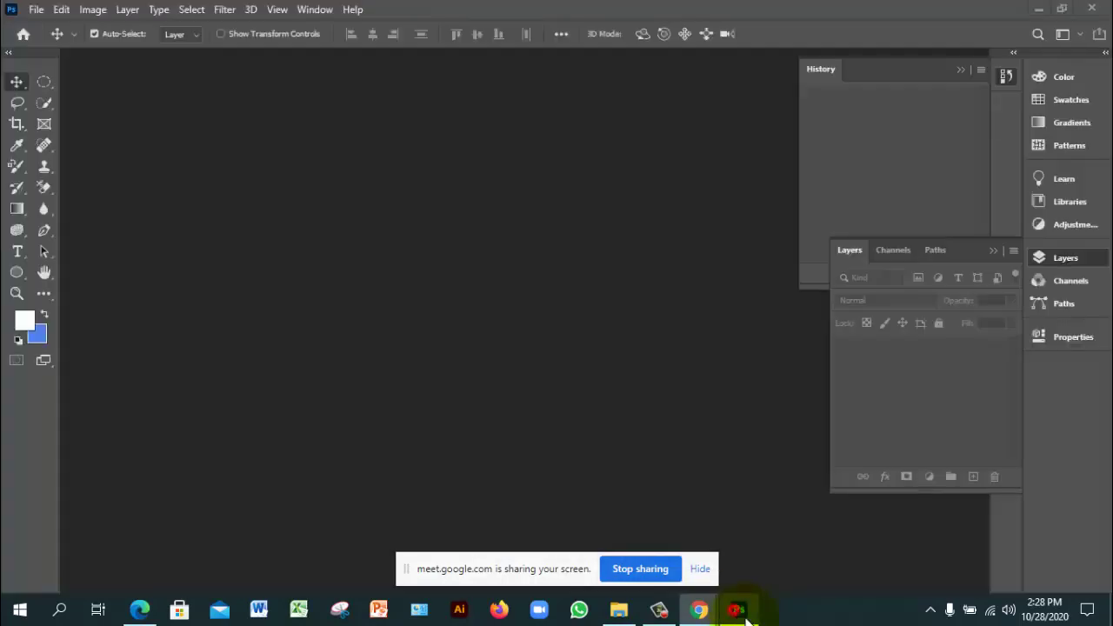
click(701, 568)
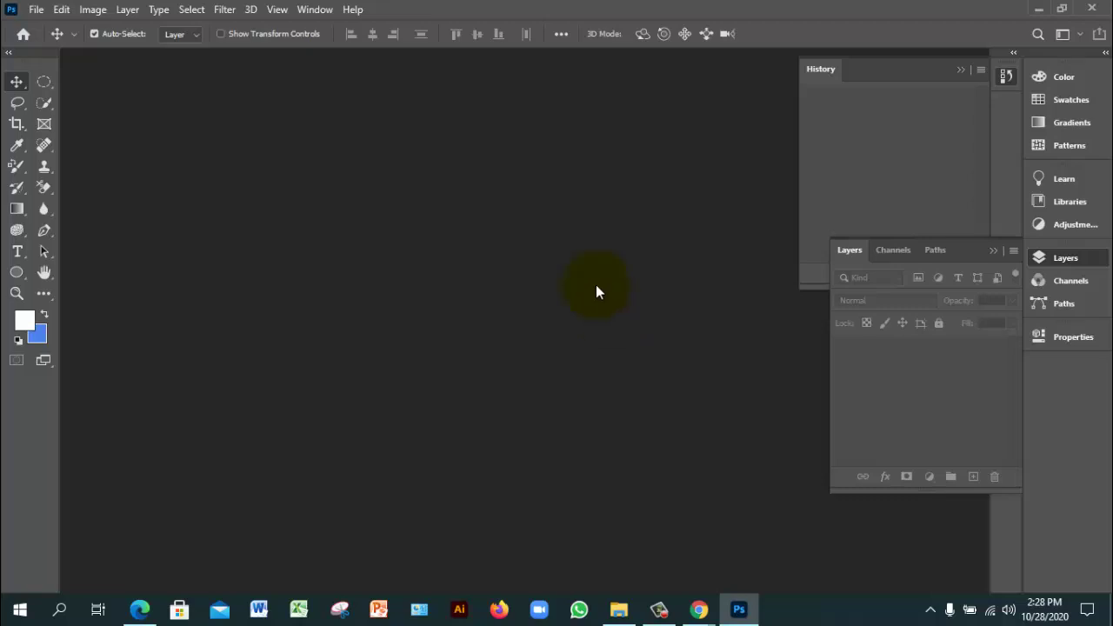
click(141, 611)
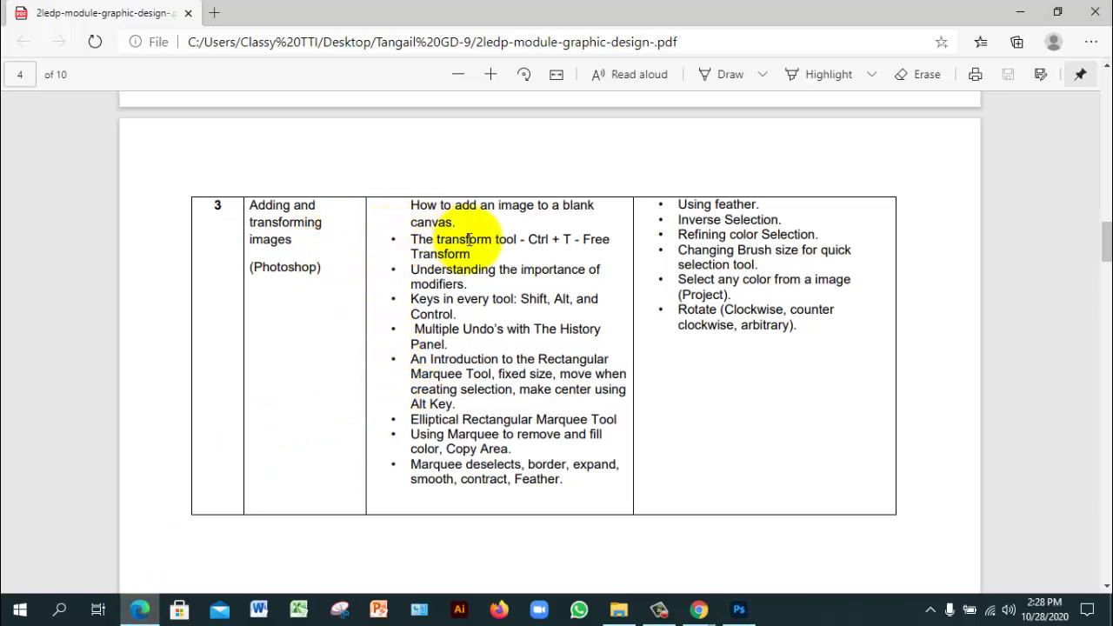
drag(413, 205, 493, 229)
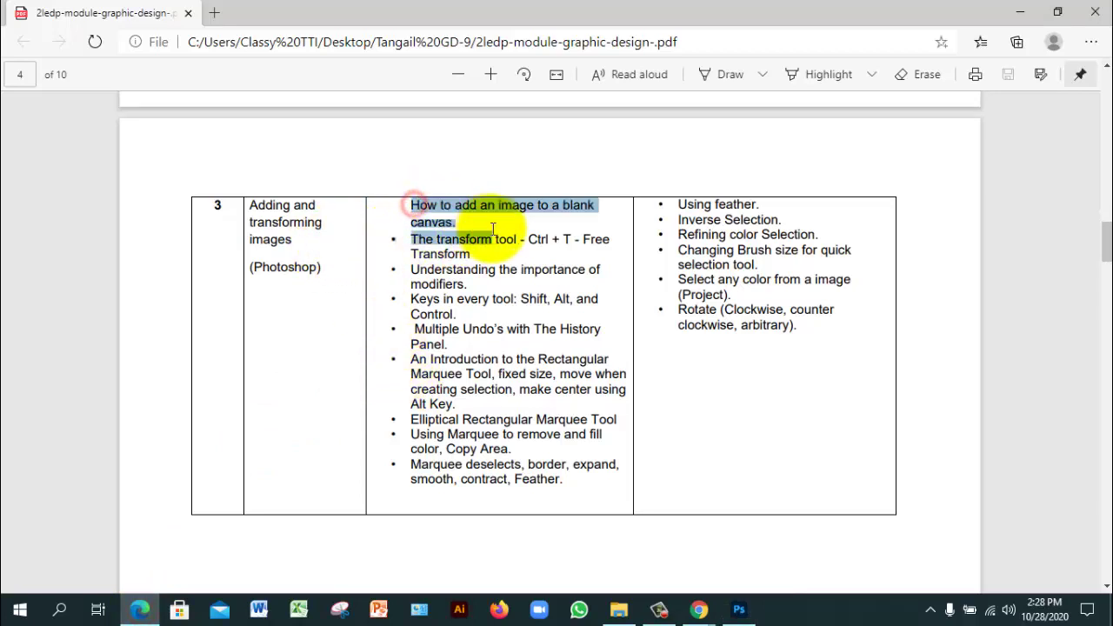
click(508, 246)
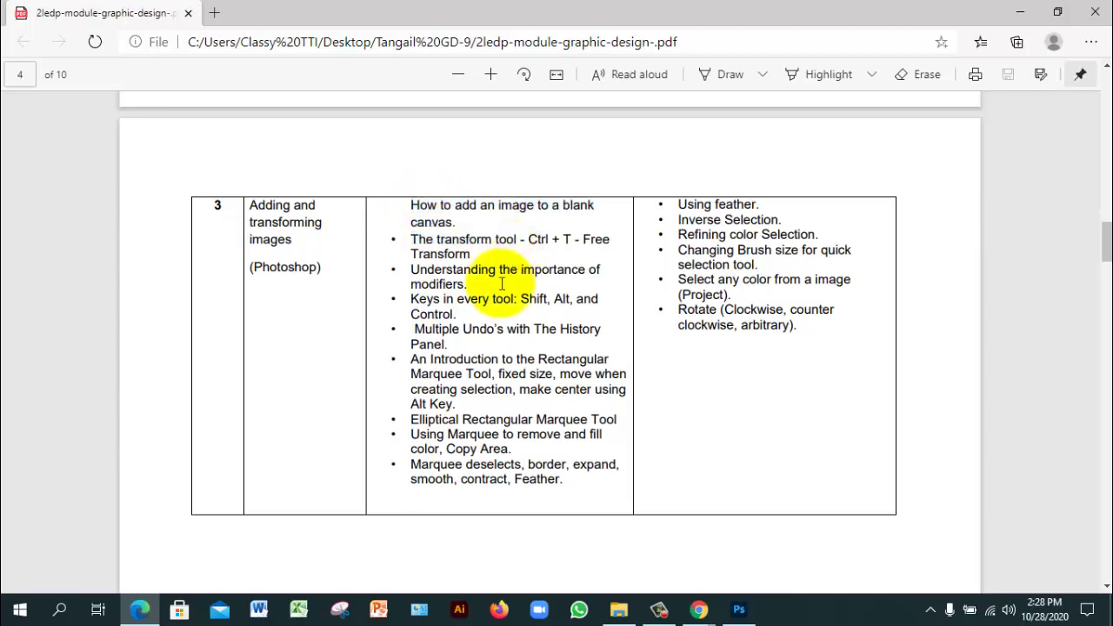
scroll(502, 284, down, 6)
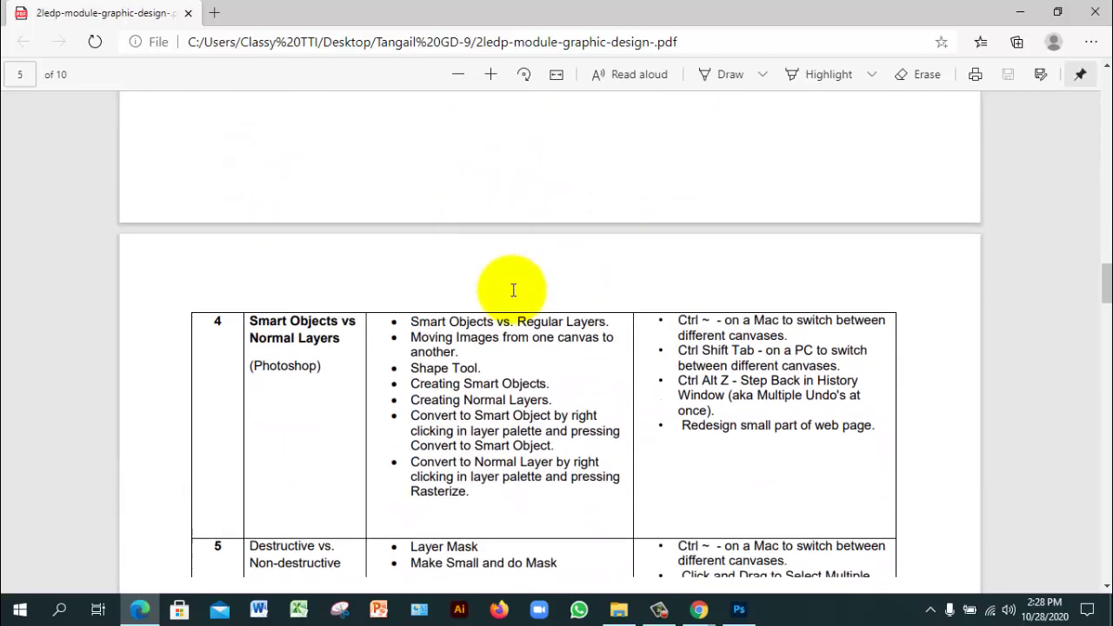
scroll(513, 290, down, 3)
scroll(493, 291, up, 1)
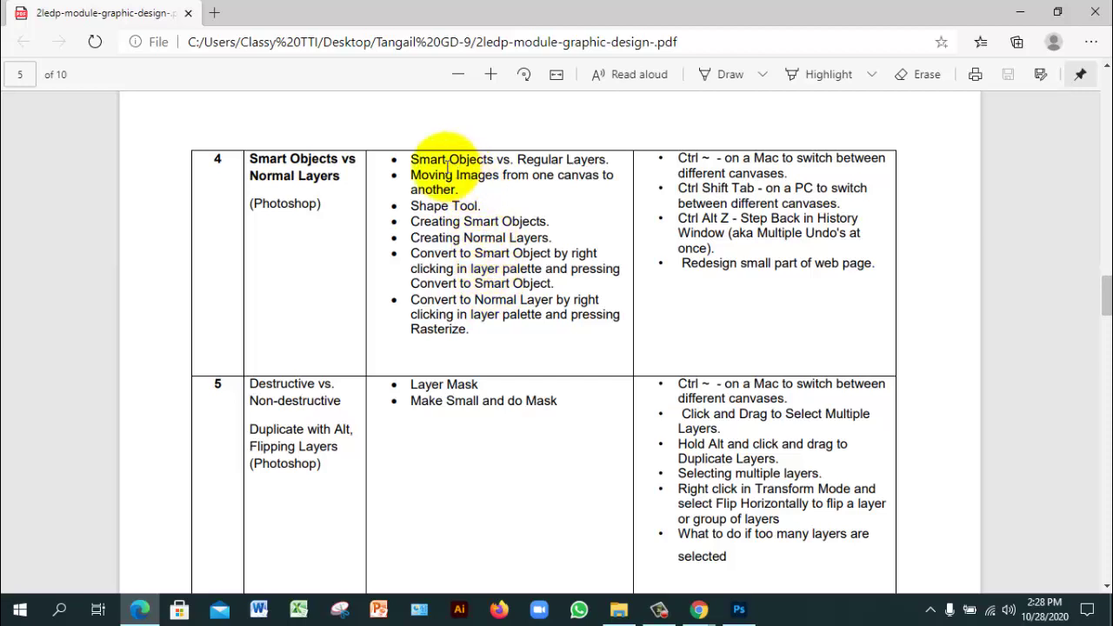
drag(410, 159, 610, 159)
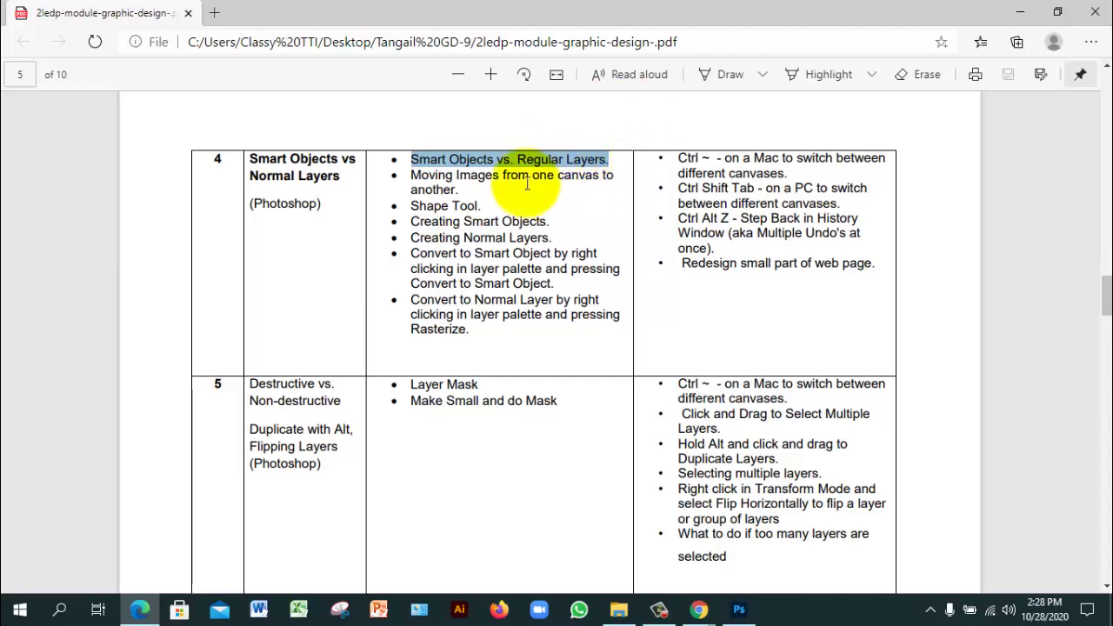
Switch to Photoshop and create a new document from the Web Most Common preset, 1366 x 768 px at 72 ppi
click(748, 609)
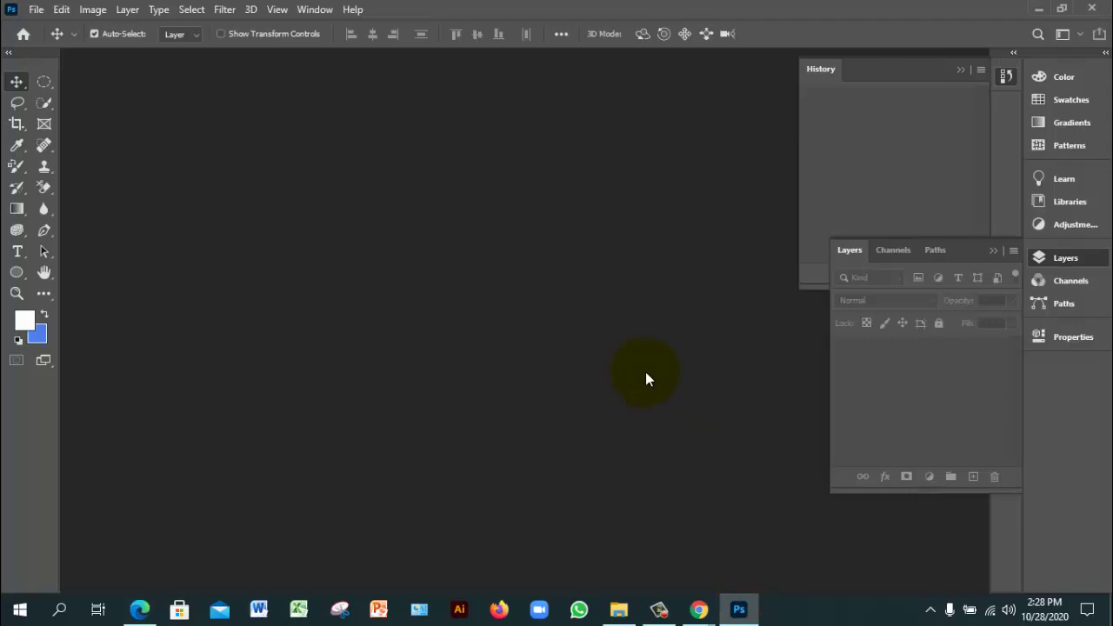
click(38, 11)
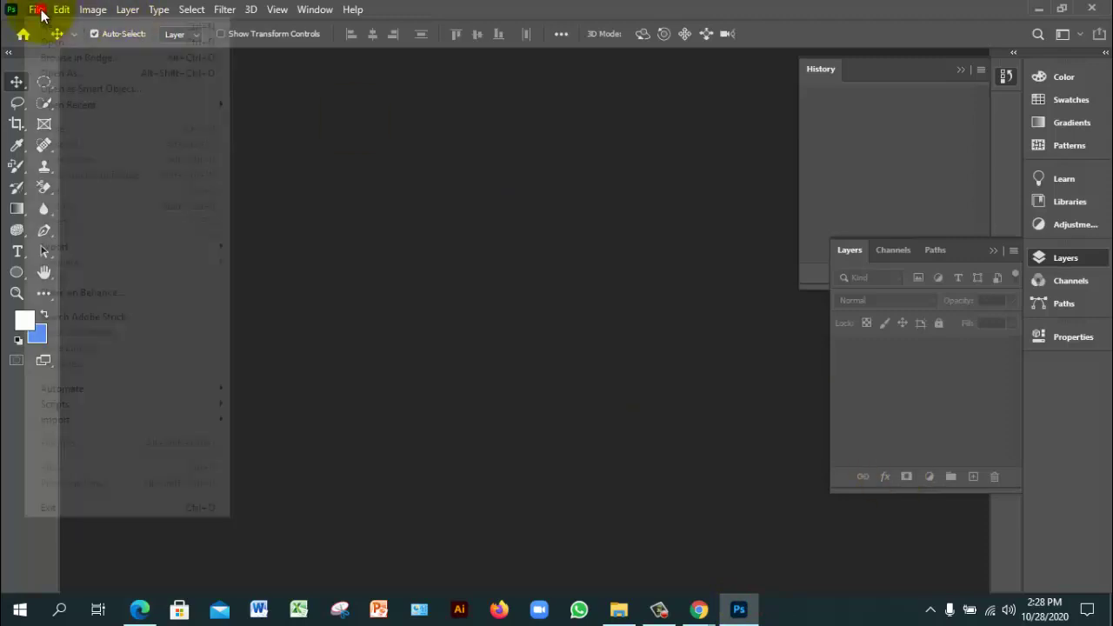
click(51, 26)
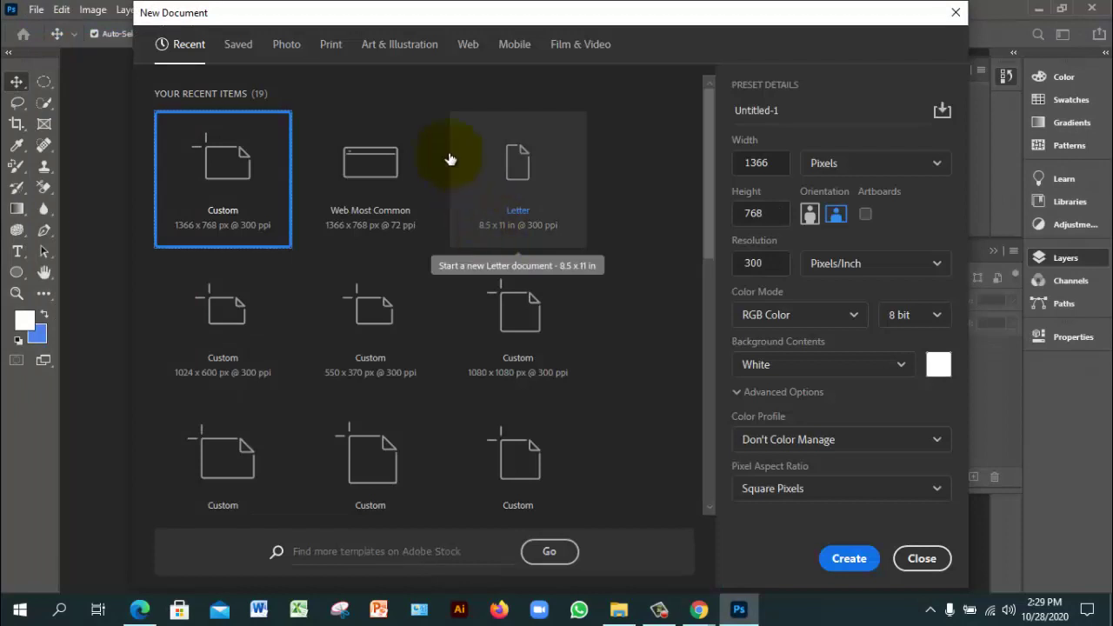
click(464, 44)
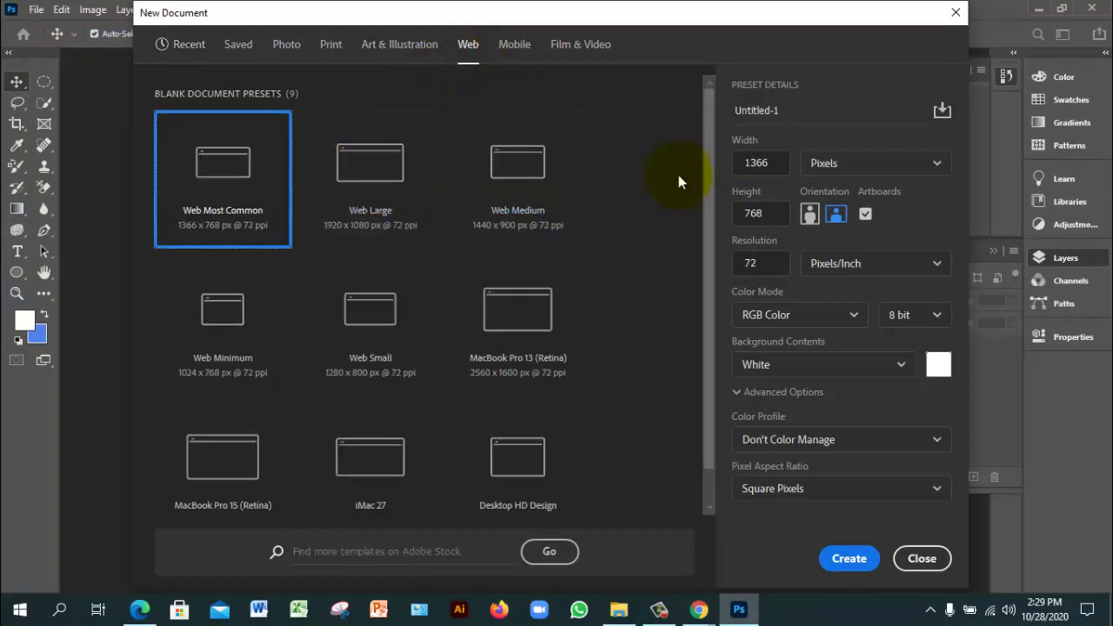
click(853, 560)
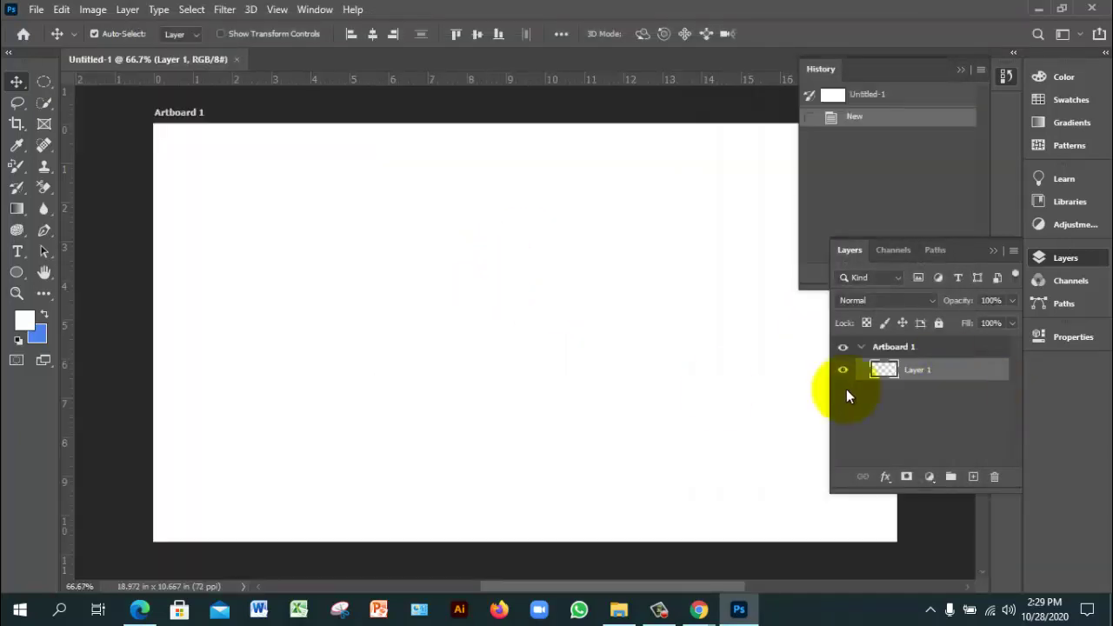
Add a new empty layer above Layer 1 in the artboard
ctrl+alt+click(462, 385)
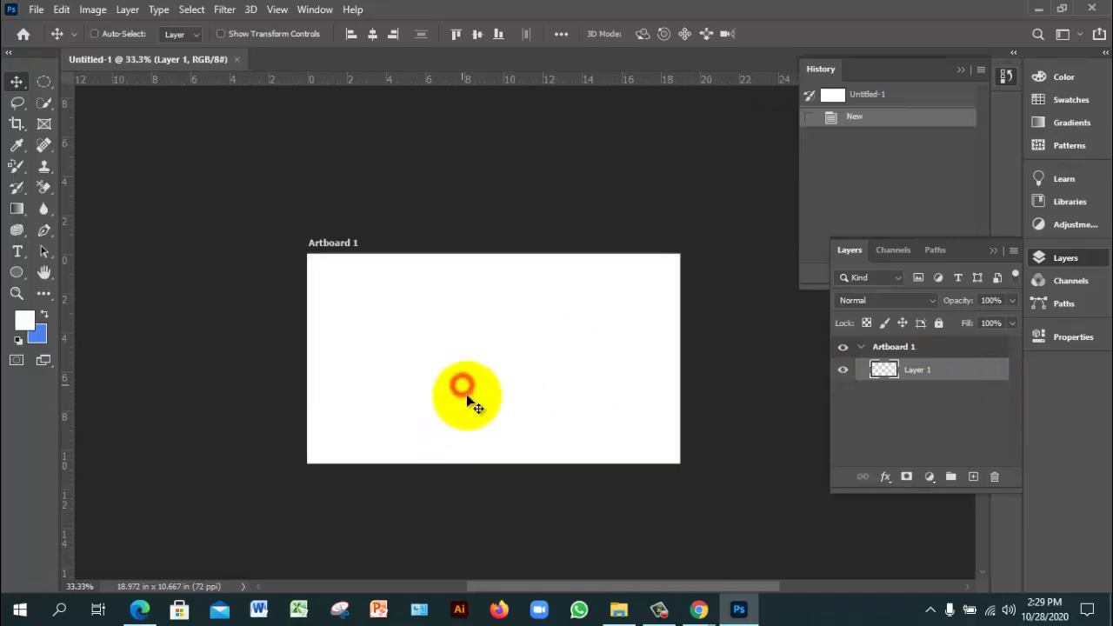
ctrl+click(613, 368)
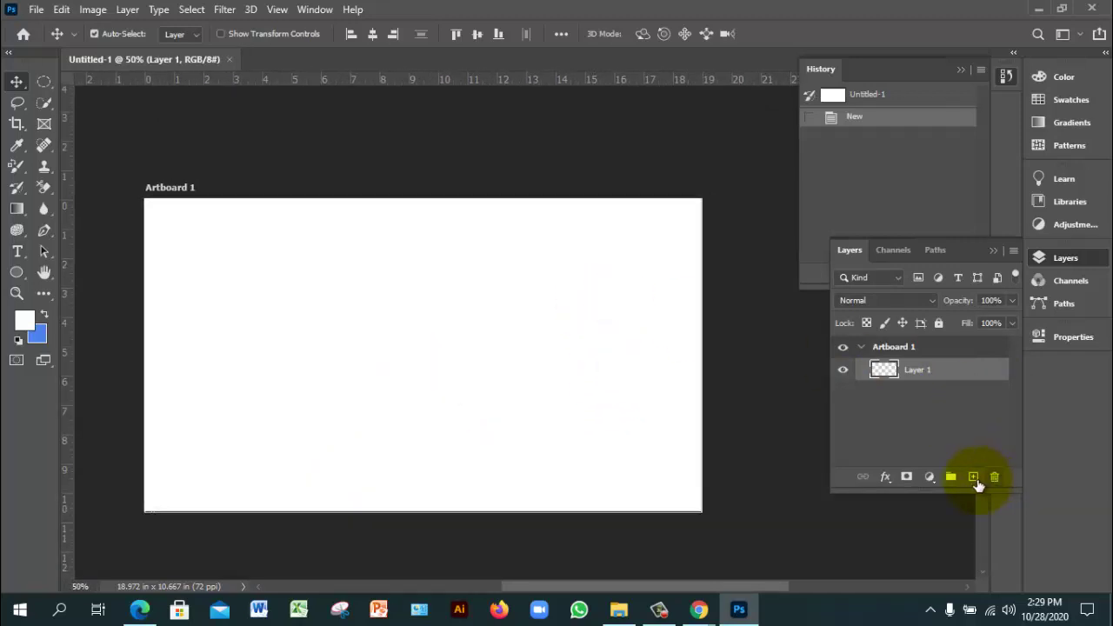
click(973, 476)
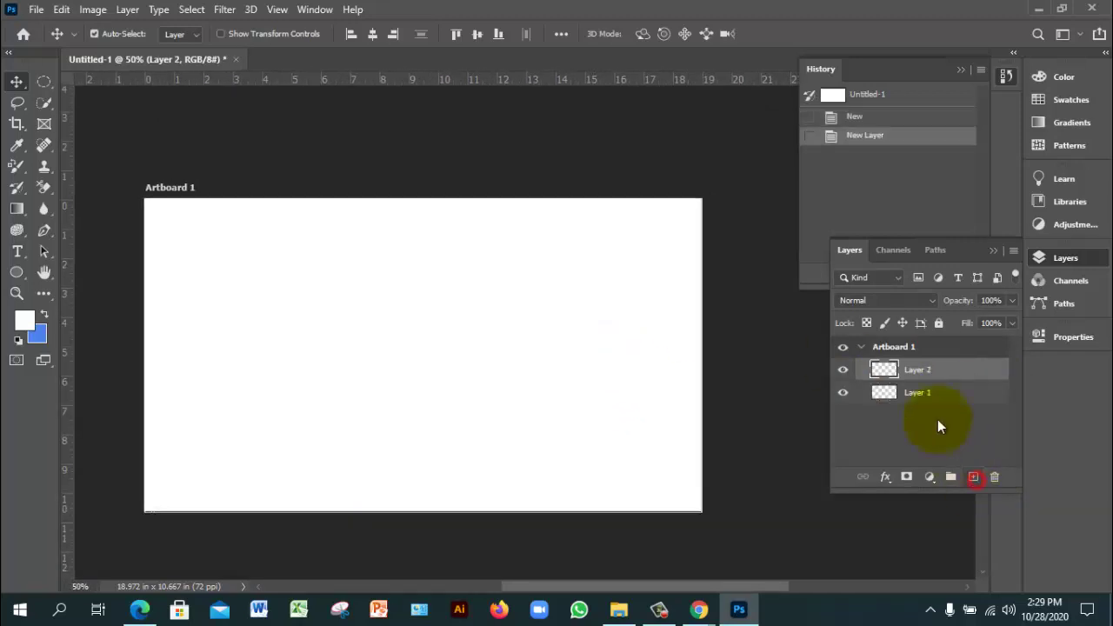
Place the Mary-Elizabeth-Winstead PNG from Downloads as an embedded object and move it slightly right and up on the artboard
click(37, 9)
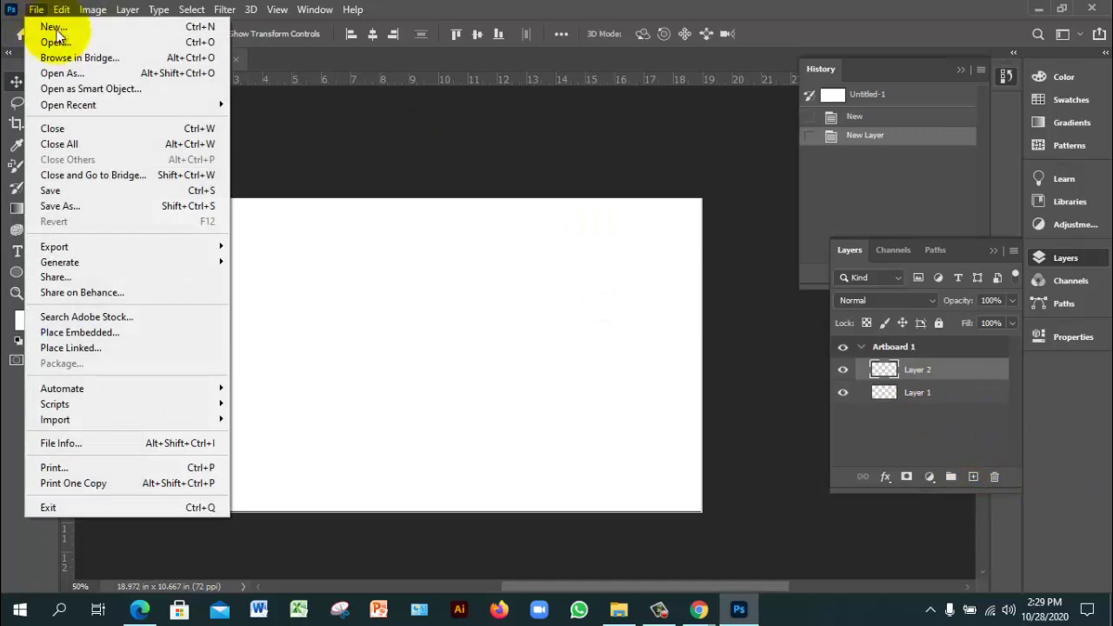
click(105, 333)
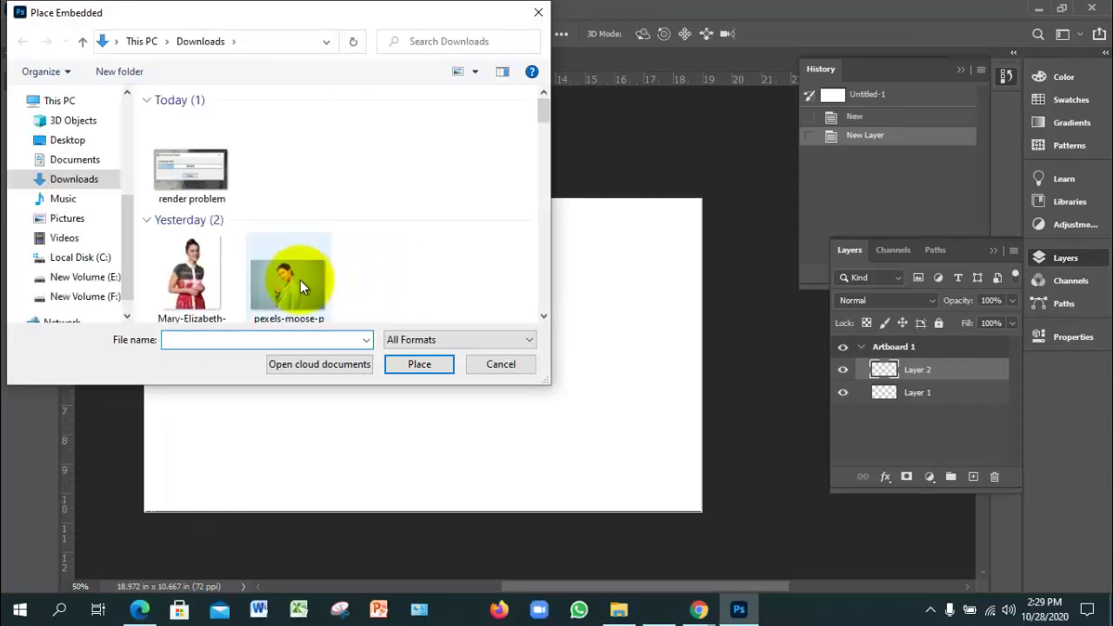
click(211, 276)
click(422, 369)
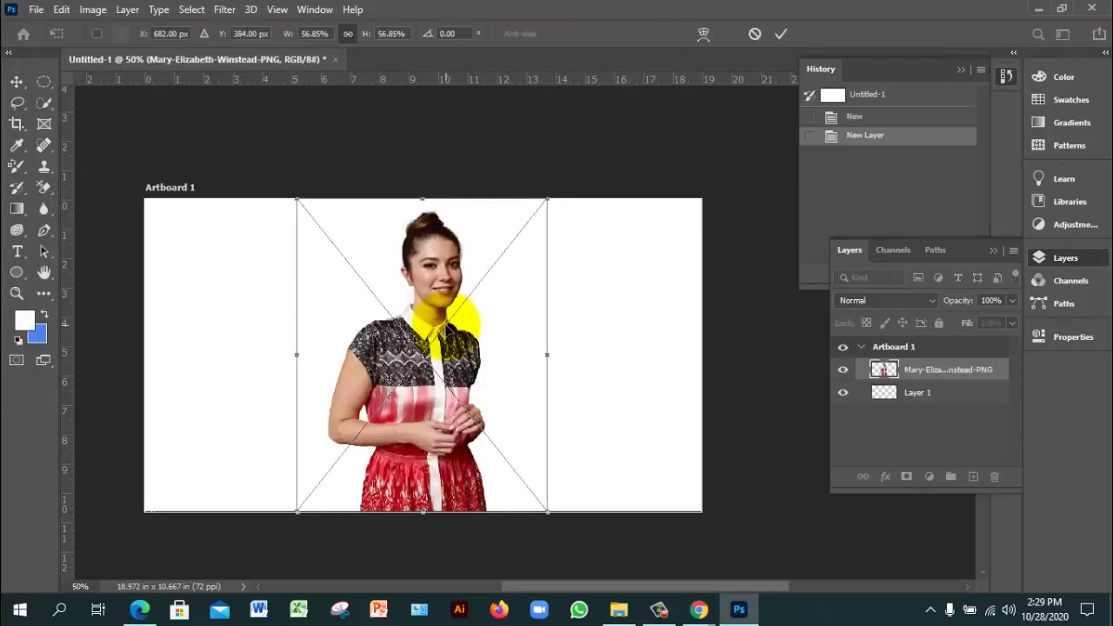
click(781, 34)
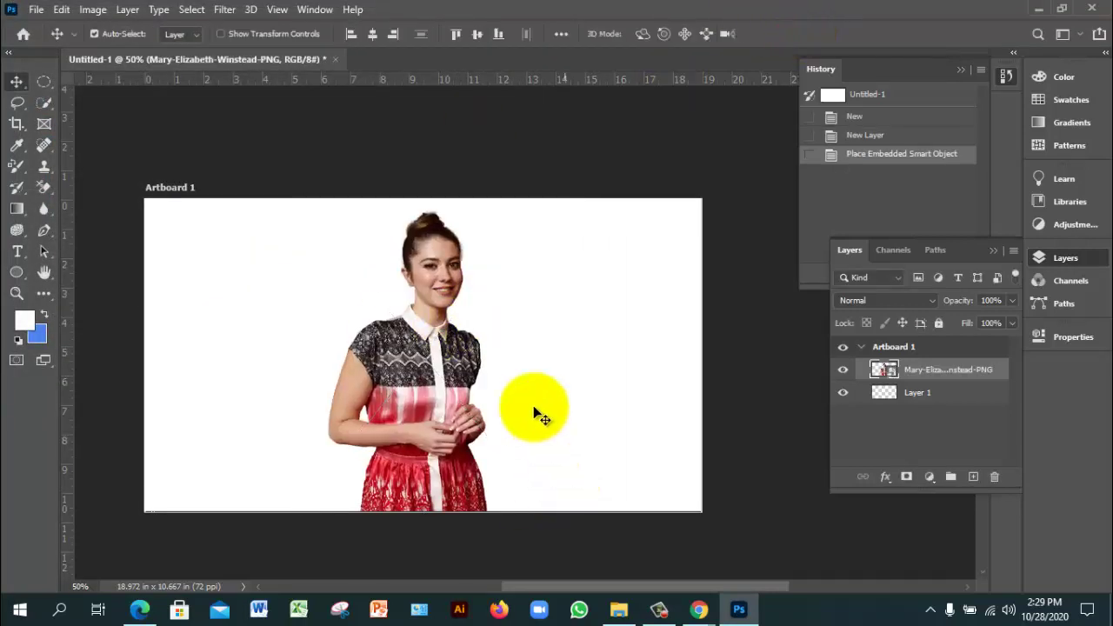
drag(444, 376, 468, 364)
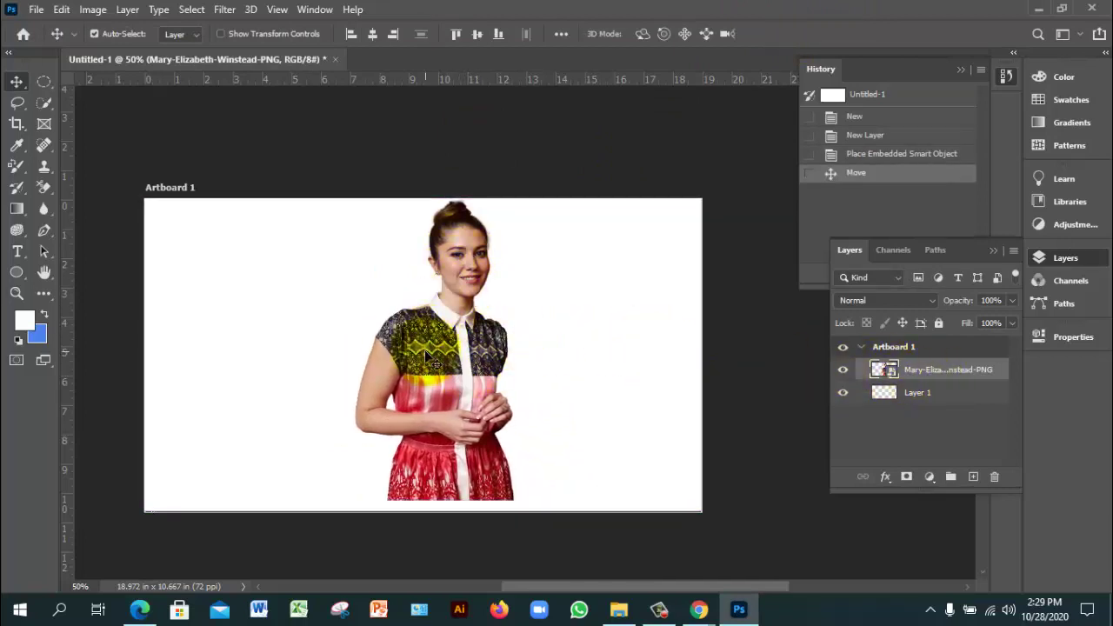
Compare the empty regular layer with the placed smart object layer, and move the portrait further right on the artboard
click(904, 397)
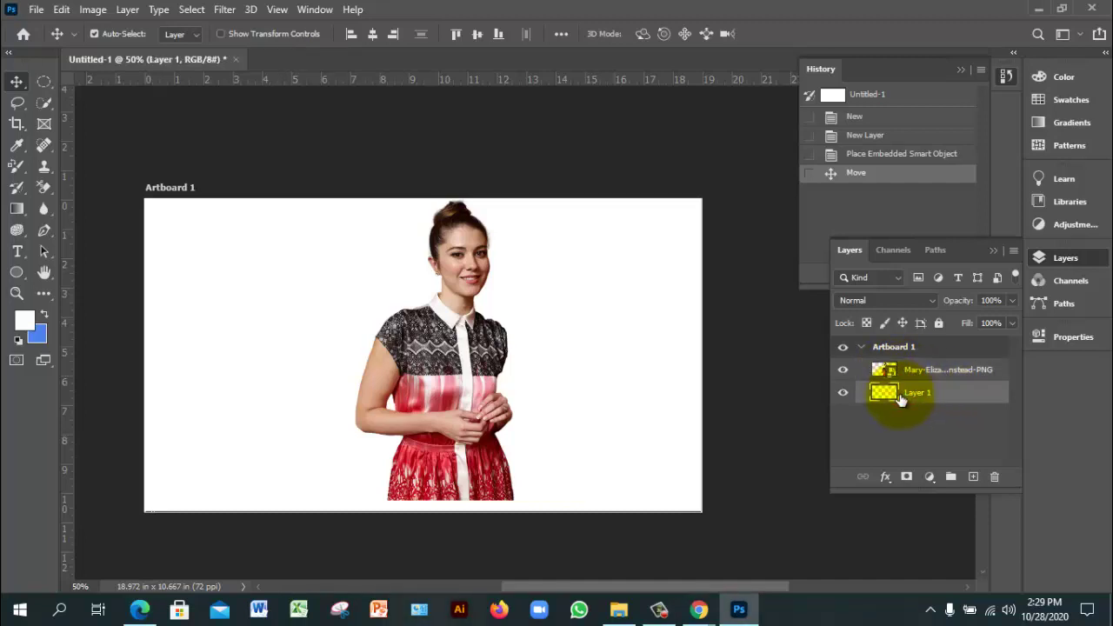
click(945, 378)
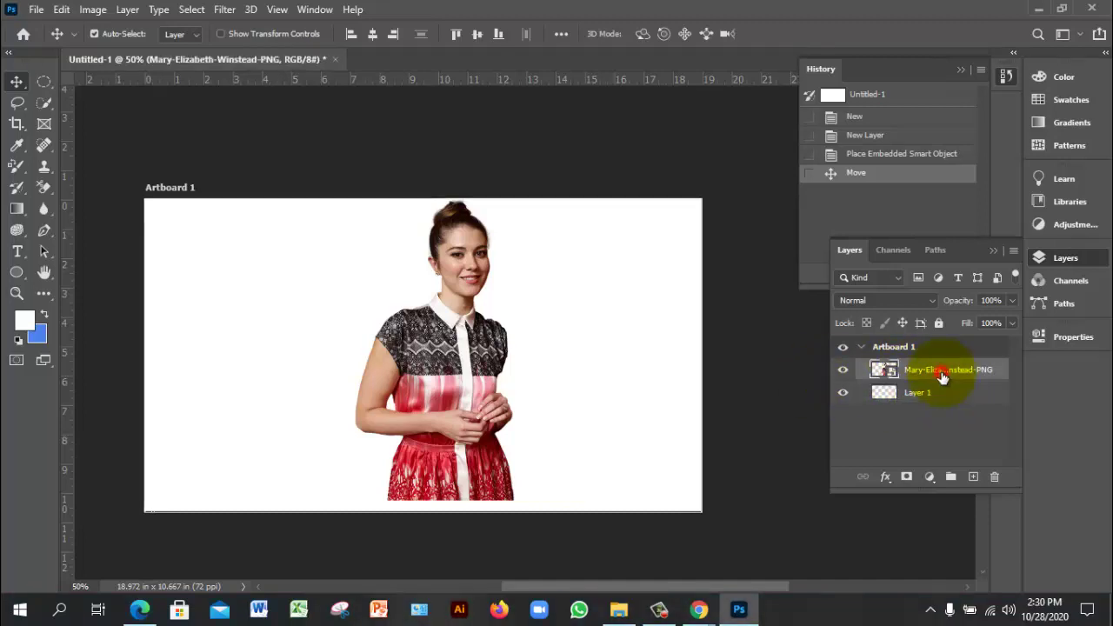
click(894, 396)
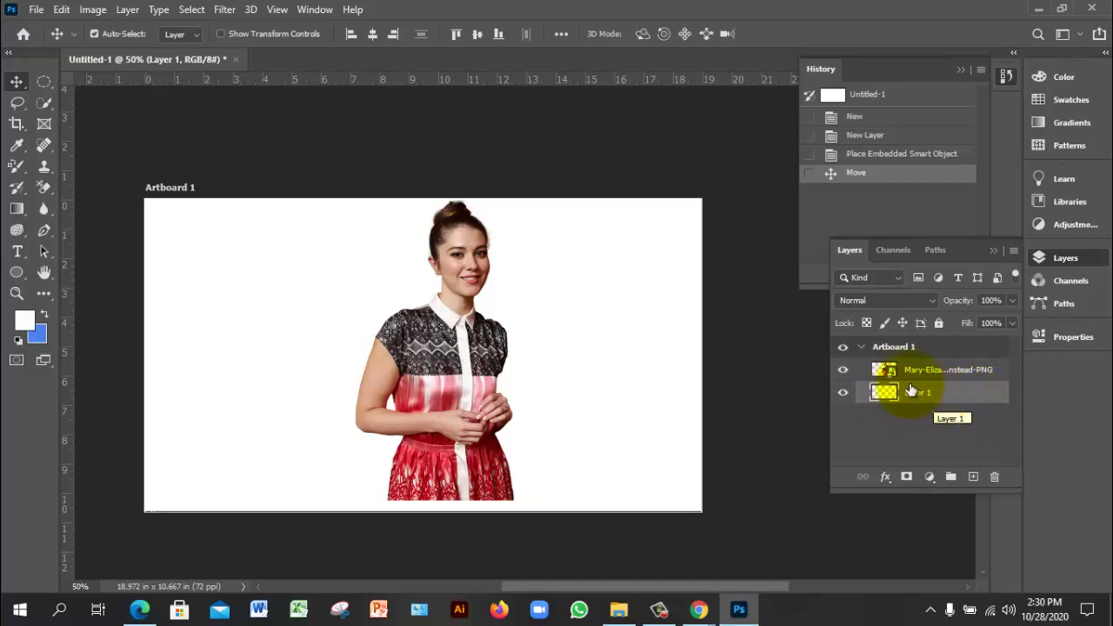
click(883, 372)
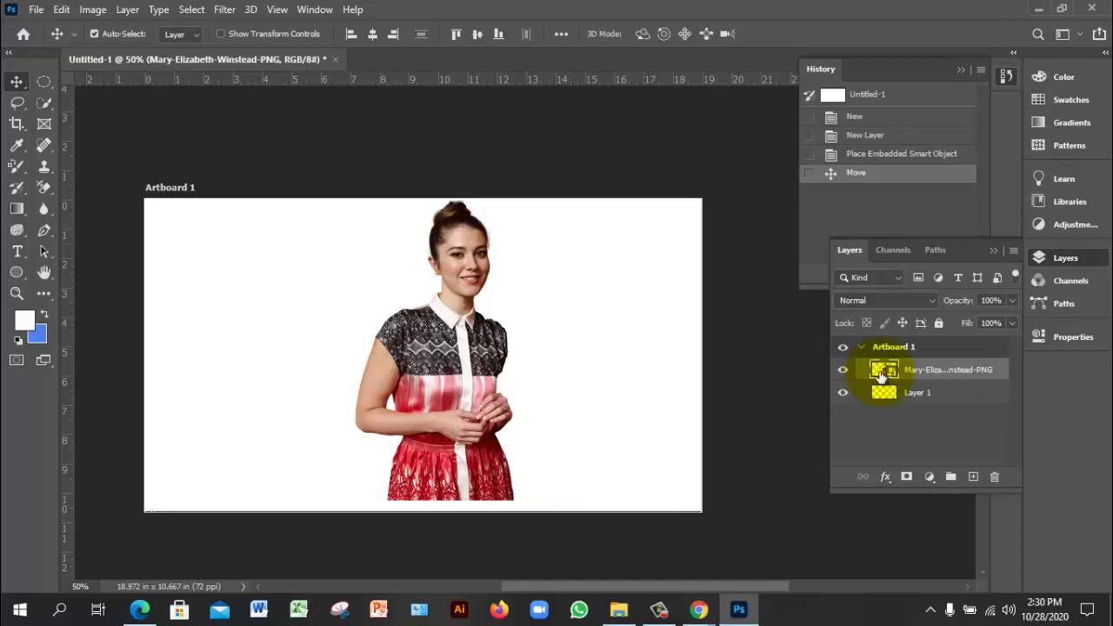
drag(446, 363, 520, 366)
mouse_move(520, 366)
mouse_down()
mouse_move(490, 370)
mouse_move(527, 372)
mouse_move(517, 360)
mouse_up()
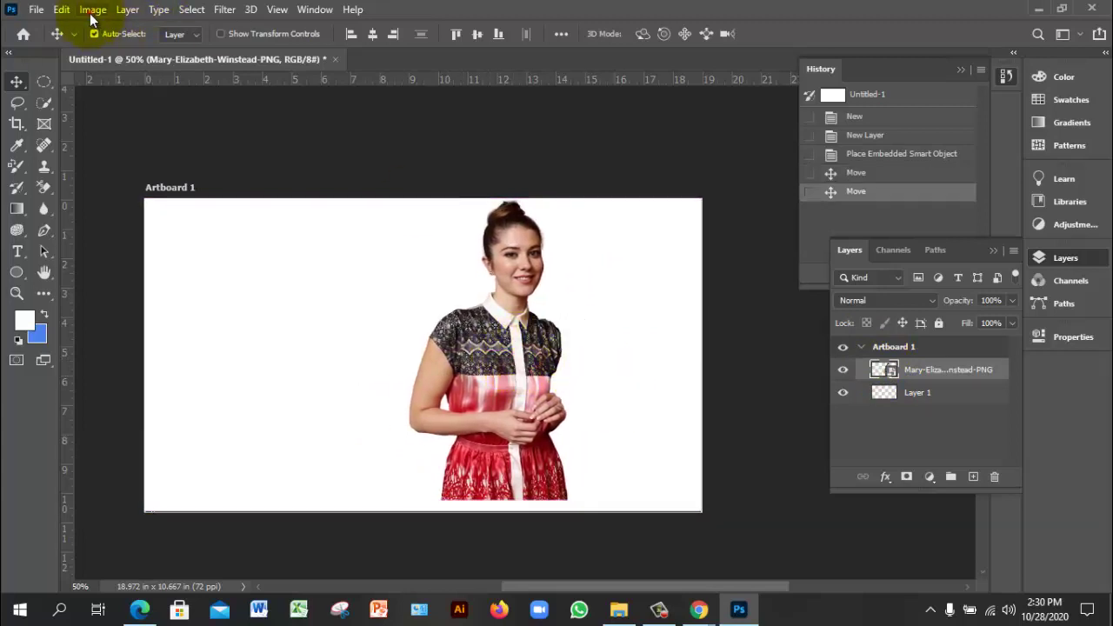
Check the document's width, height and resolution in the Image Size settings without changing them
click(92, 14)
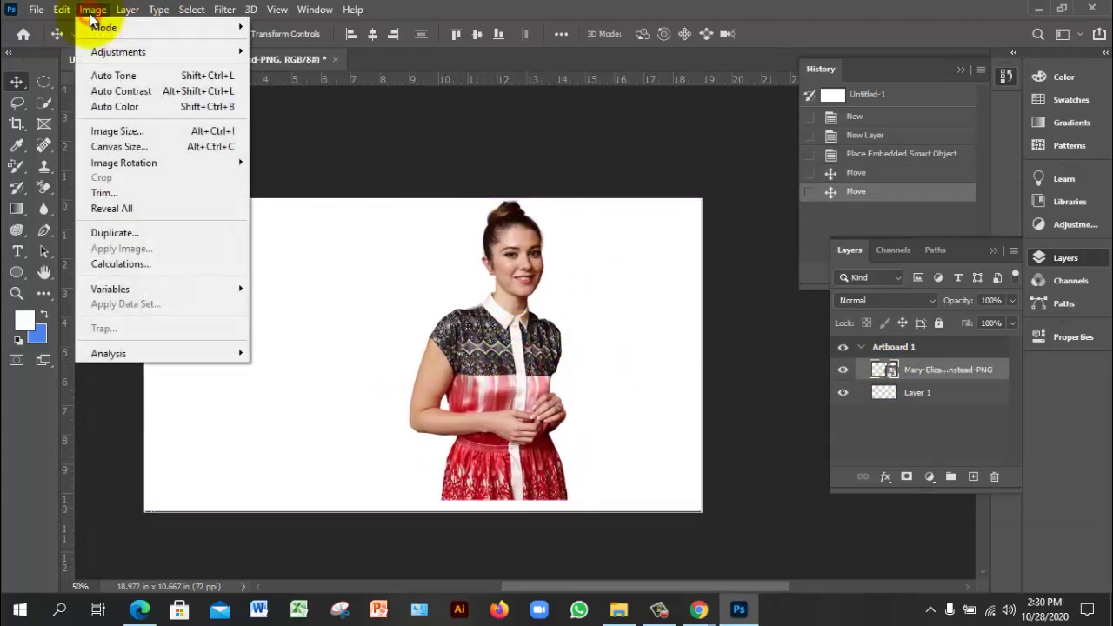
click(148, 129)
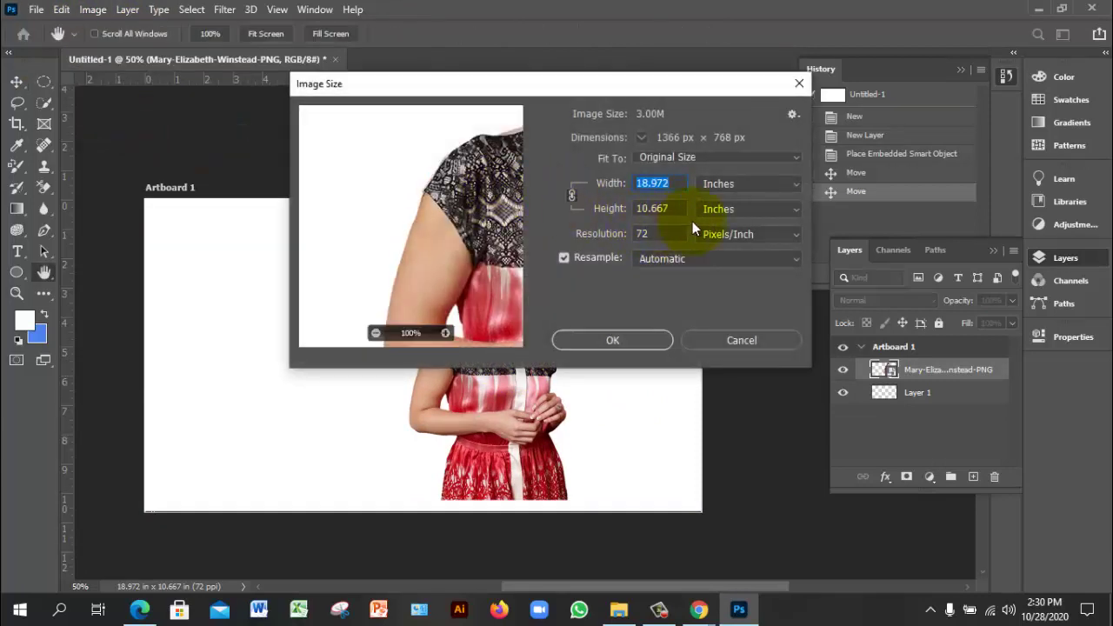
click(675, 180)
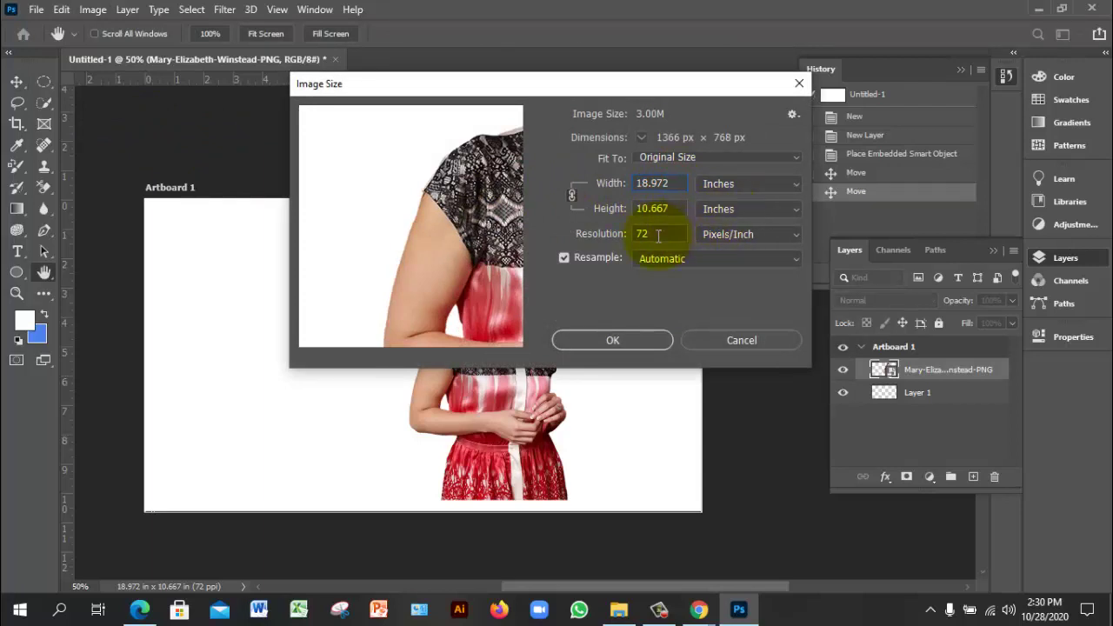
click(654, 233)
drag(631, 237, 549, 246)
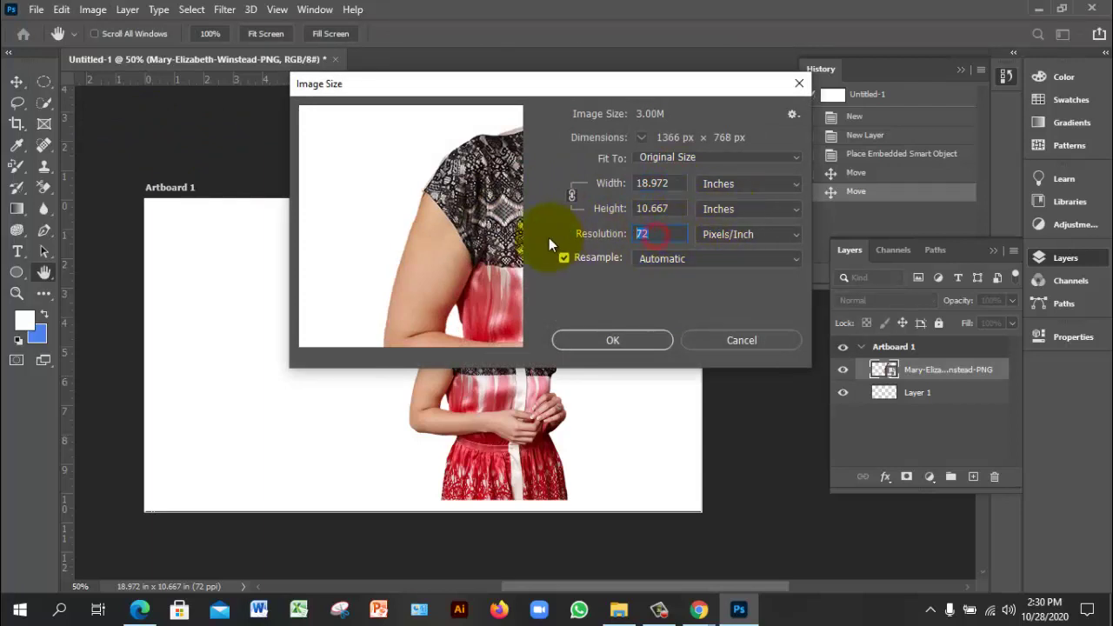
click(741, 340)
Nudge the portrait on the artboard, try shrinking it to about 1.54% with Free Transform, and undo the scaling
drag(506, 335, 527, 346)
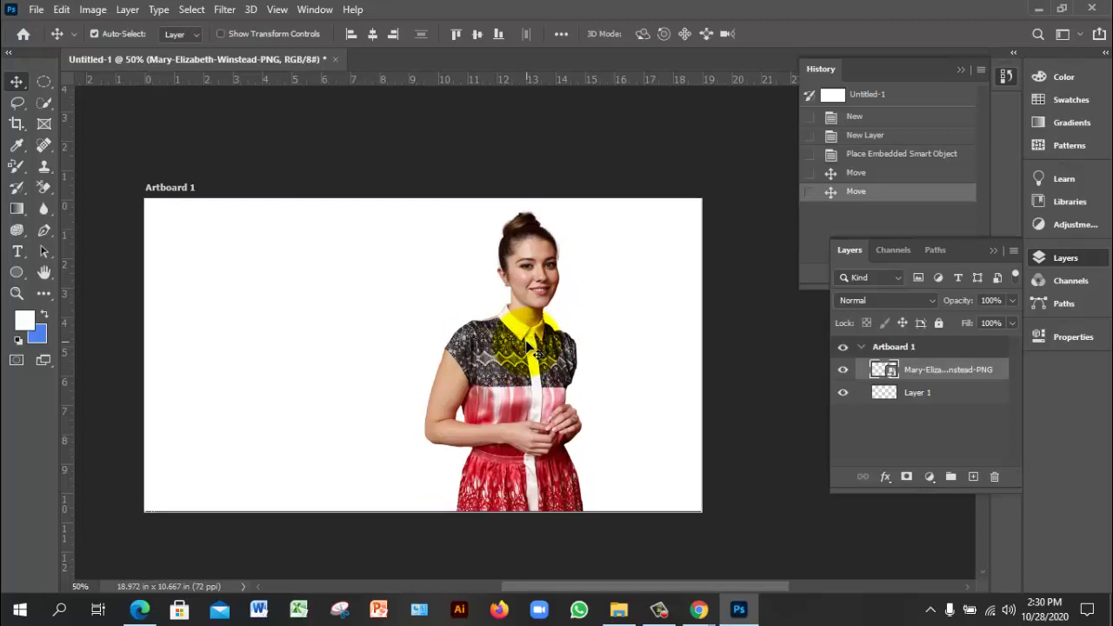
mouse_move(526, 347)
mouse_down()
mouse_move(515, 353)
mouse_move(517, 342)
mouse_up()
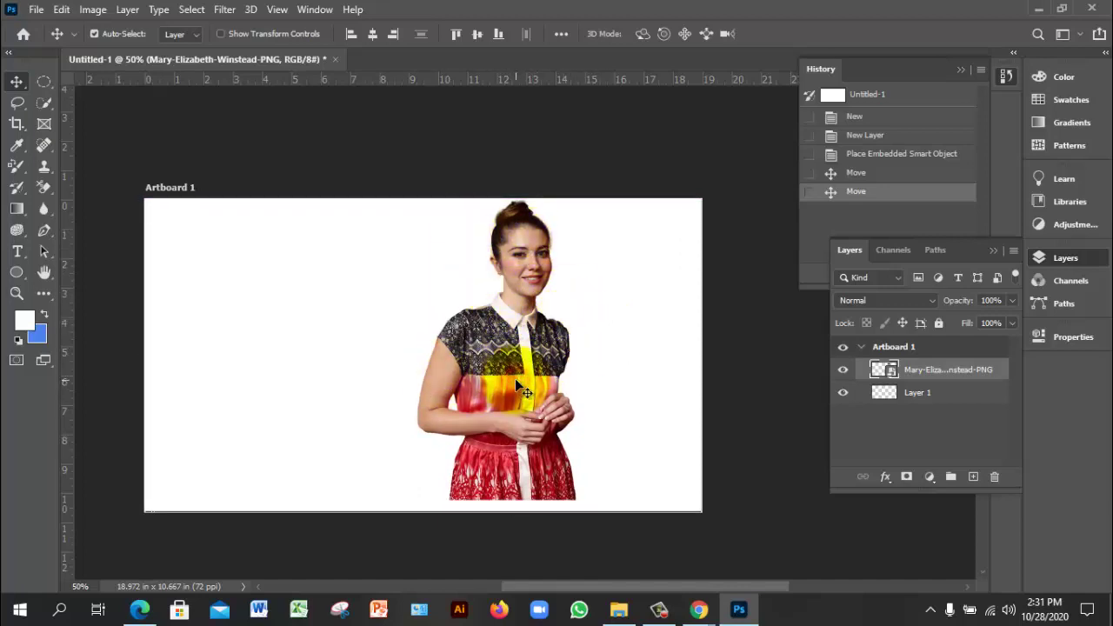
key(ctrl+t)
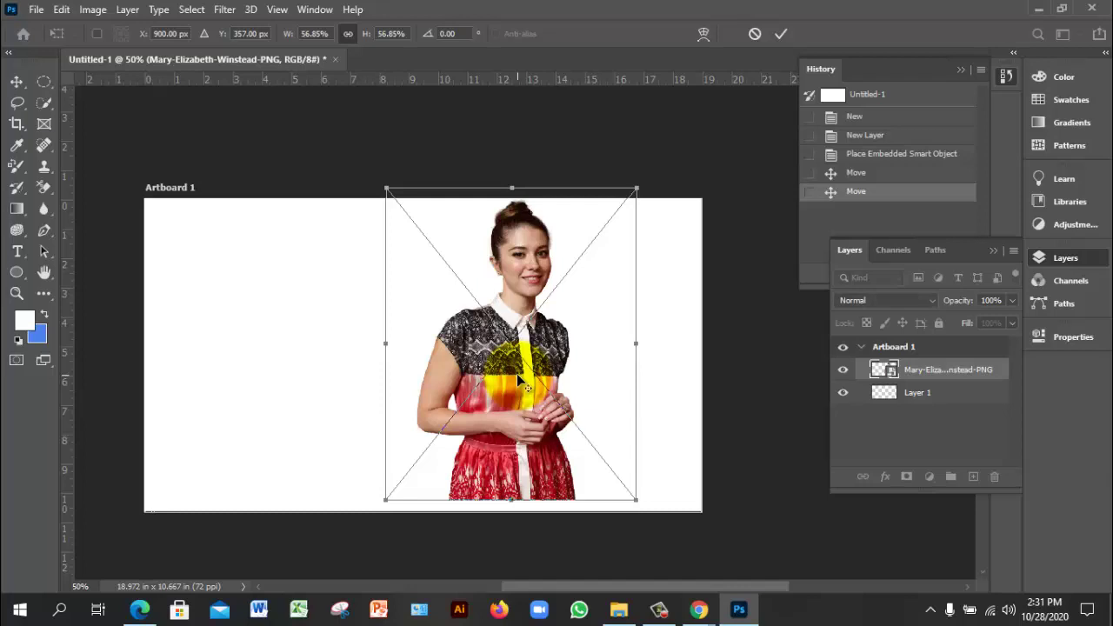
click(633, 495)
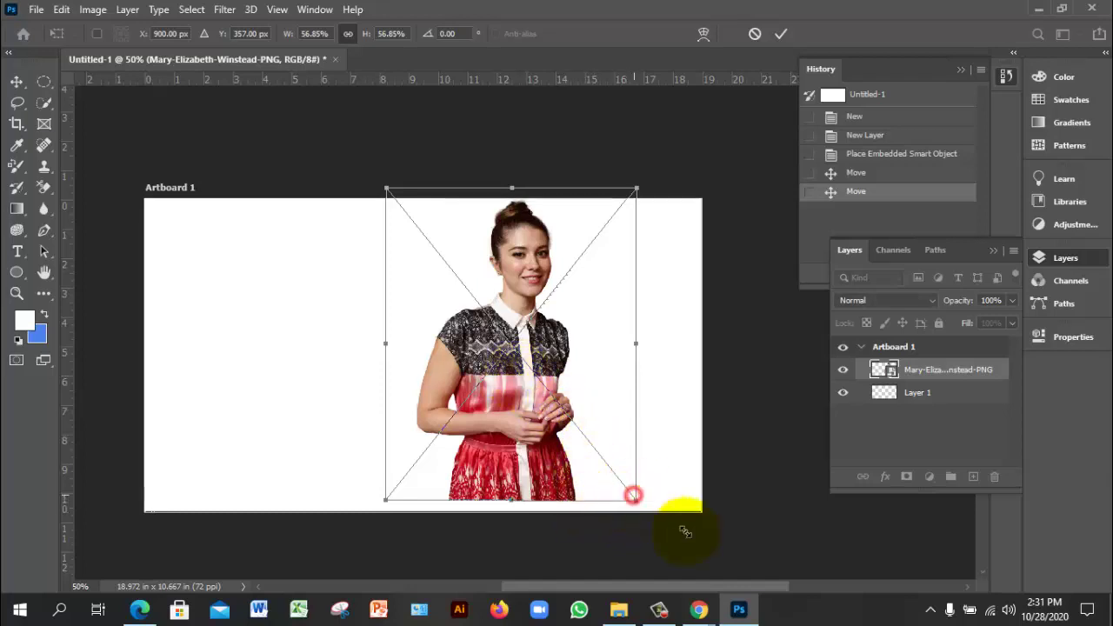
drag(685, 531, 509, 249)
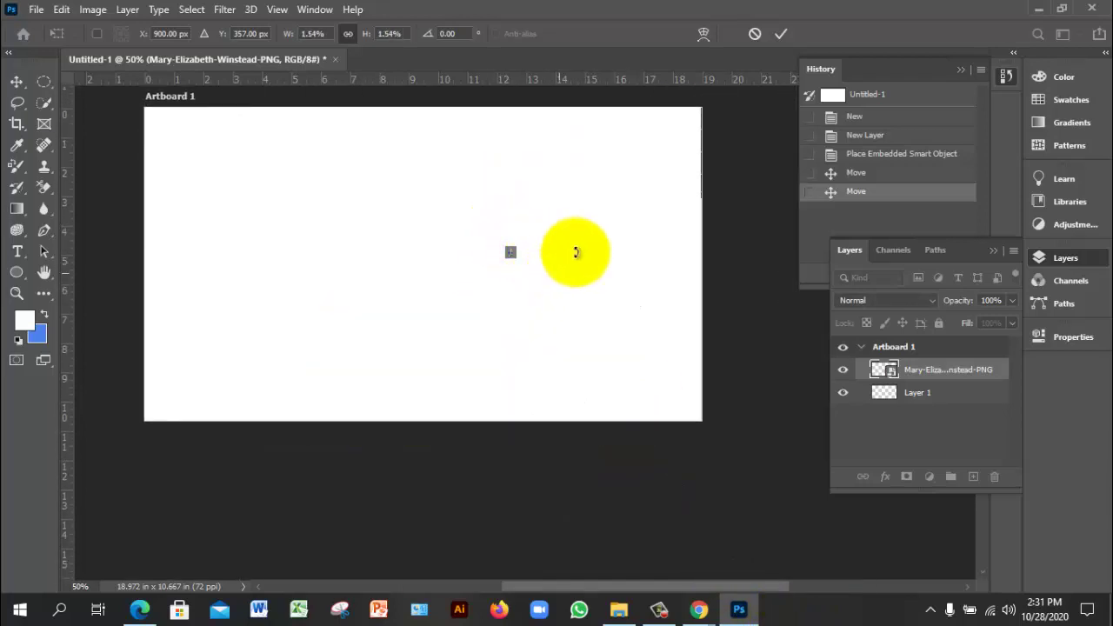
key(Return)
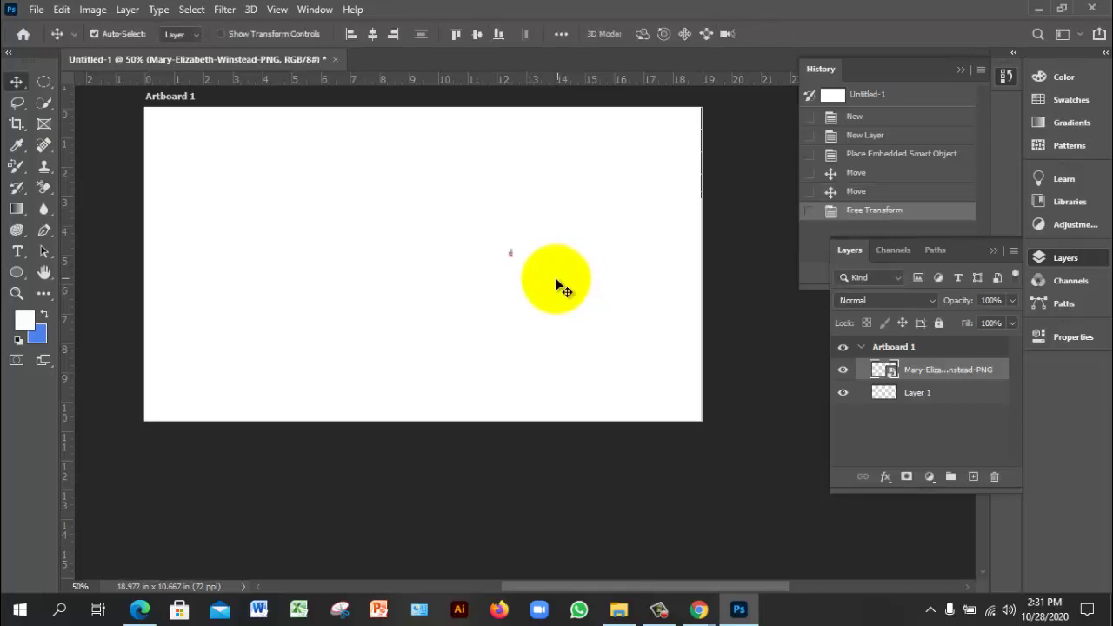
key(ctrl+z)
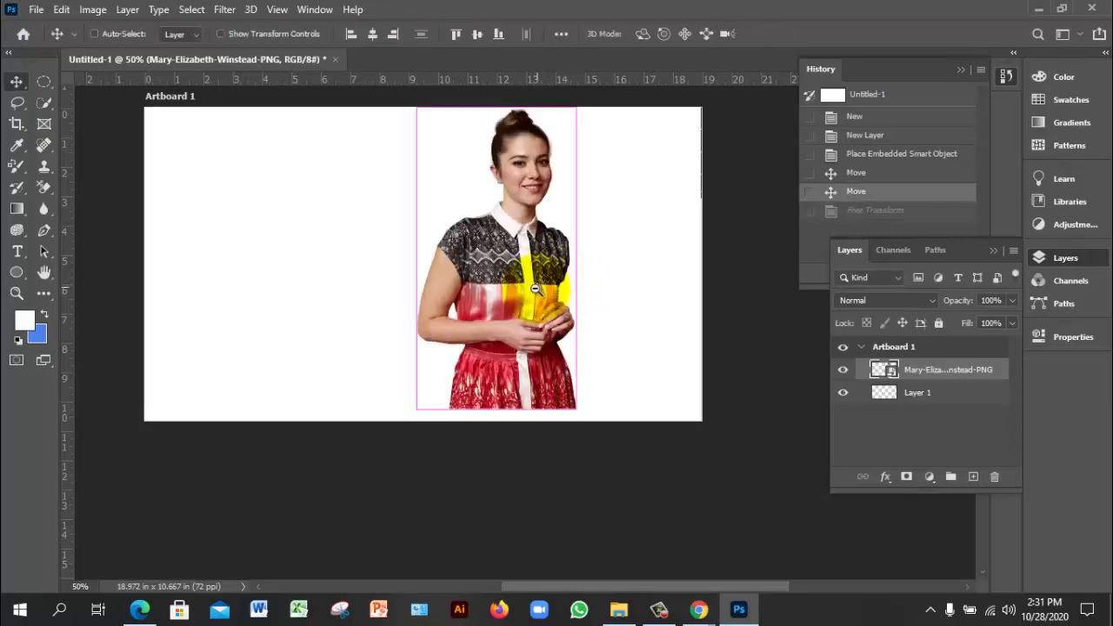
Scale the portrait smart object up to about 130% with Free Transform and position its head and shoulders on the artboard's right half
alt+click(535, 289)
key(ctrl+t)
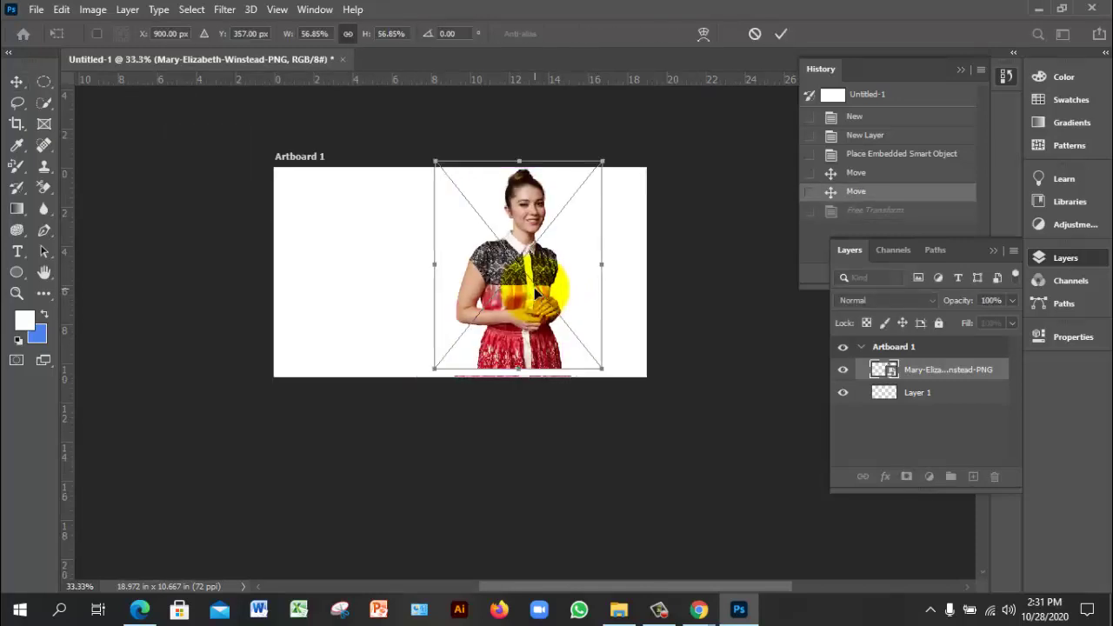
drag(613, 380, 710, 502)
drag(526, 260, 514, 321)
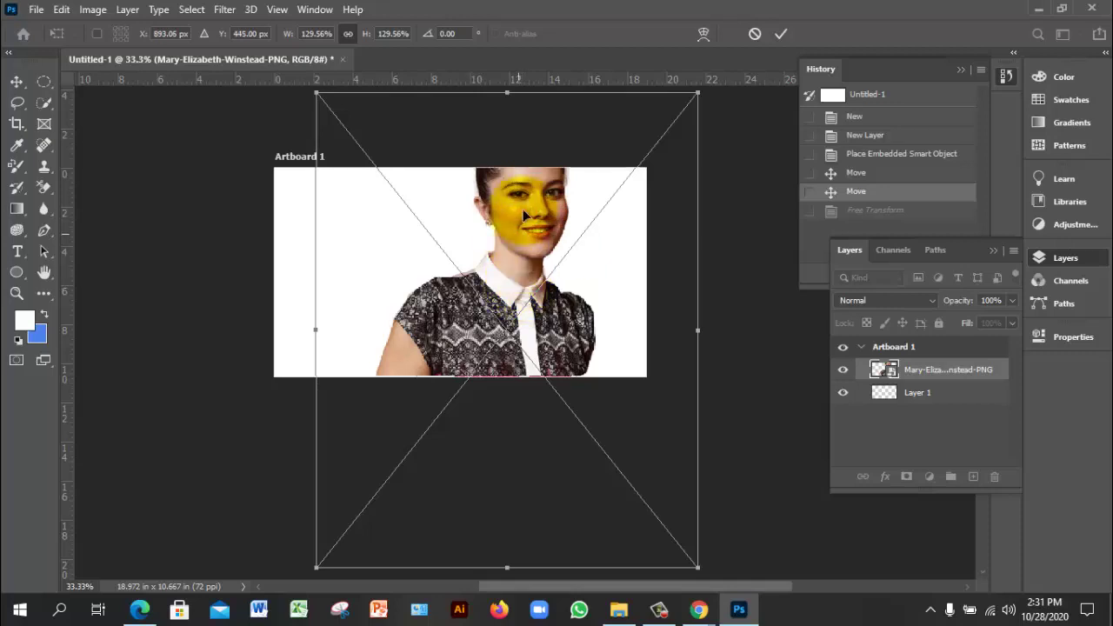
drag(523, 209, 525, 260)
key(Return)
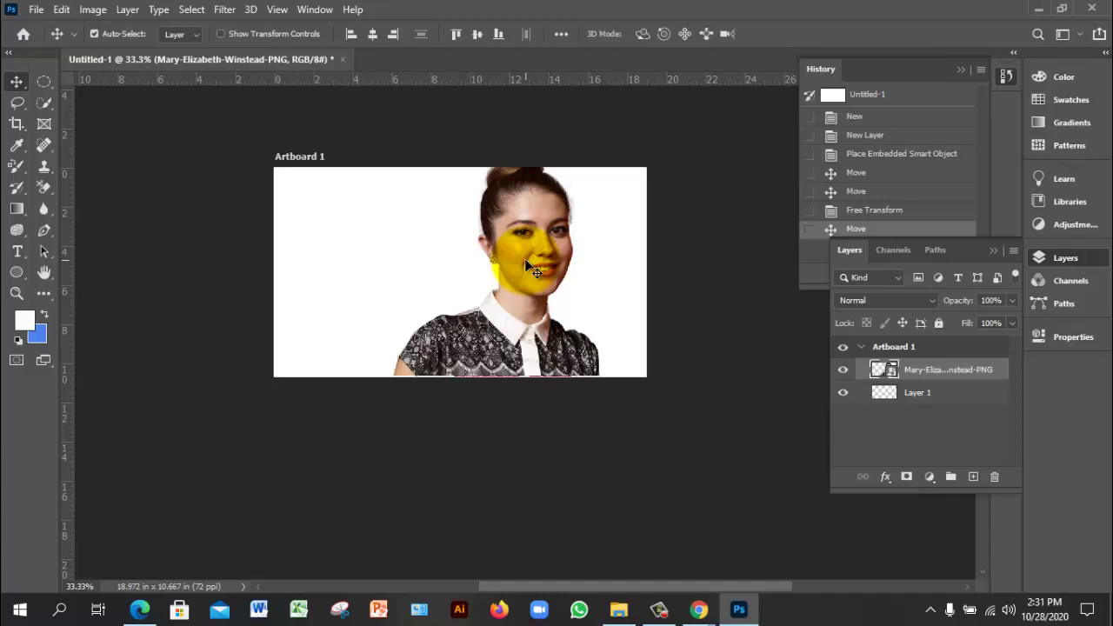
drag(527, 266, 558, 206)
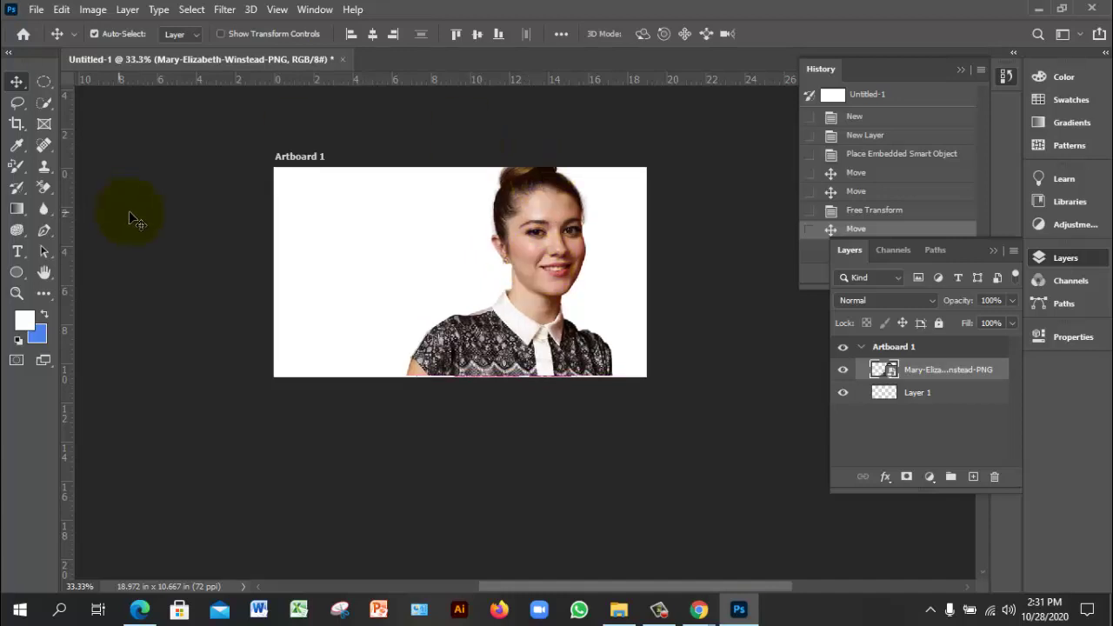
Draw a rectangle shape about 246 by 491 px on the artboard's empty left side and fill it with muted teal
click(16, 272)
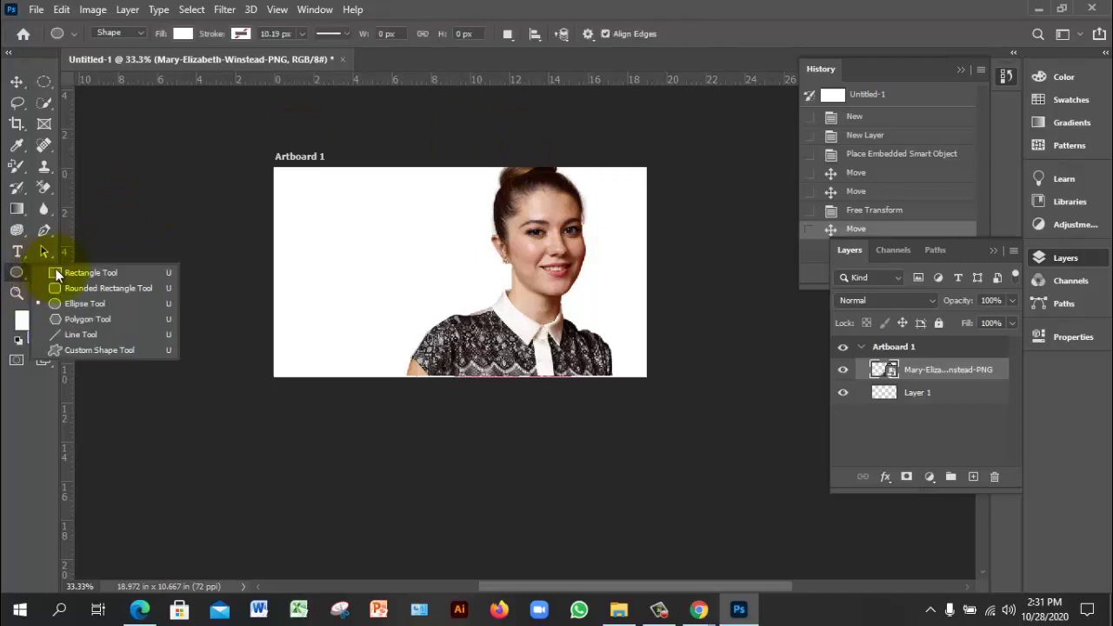
click(56, 274)
drag(296, 207, 364, 340)
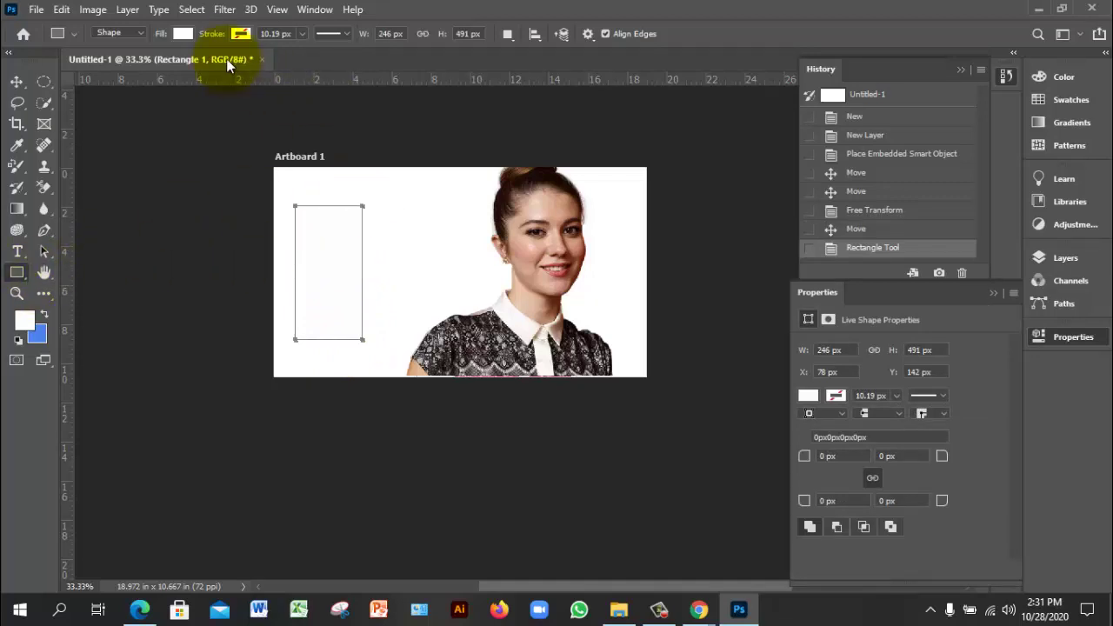
click(182, 33)
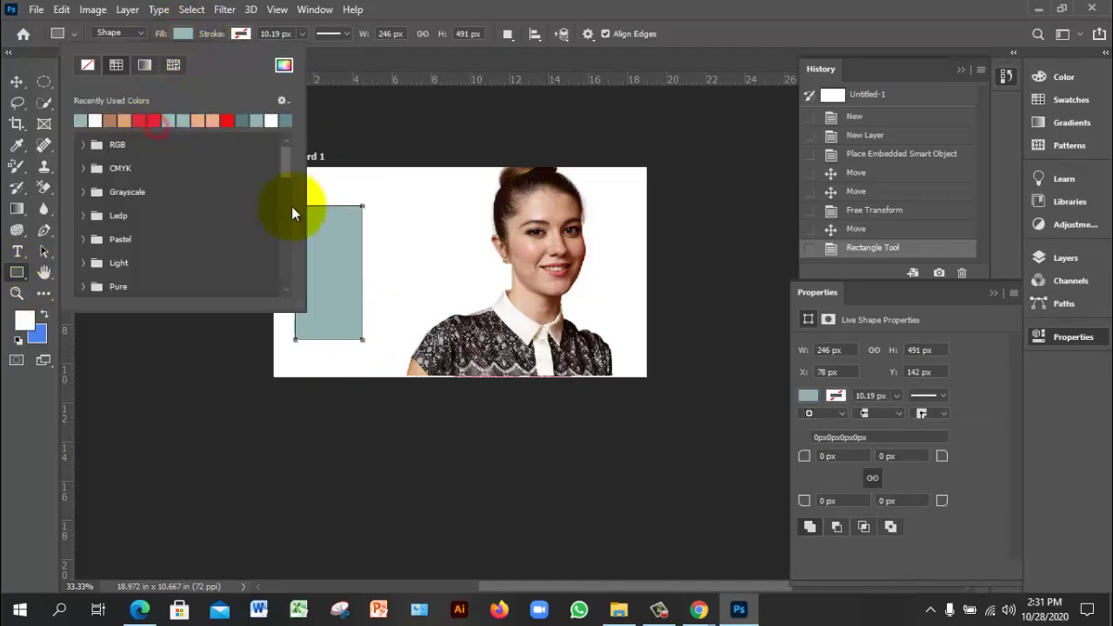
Move the teal rectangle slightly right and up to about X 100 px, Y 112 px
click(17, 82)
click(407, 209)
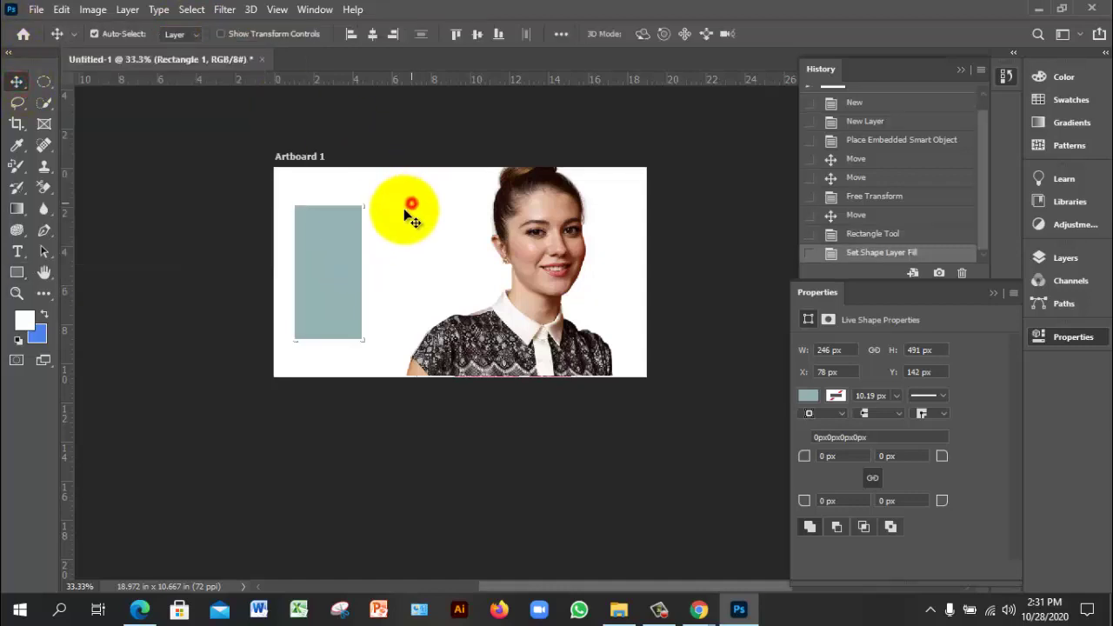
mouse_move(340, 242)
mouse_down()
mouse_move(368, 251)
mouse_move(350, 236)
mouse_up()
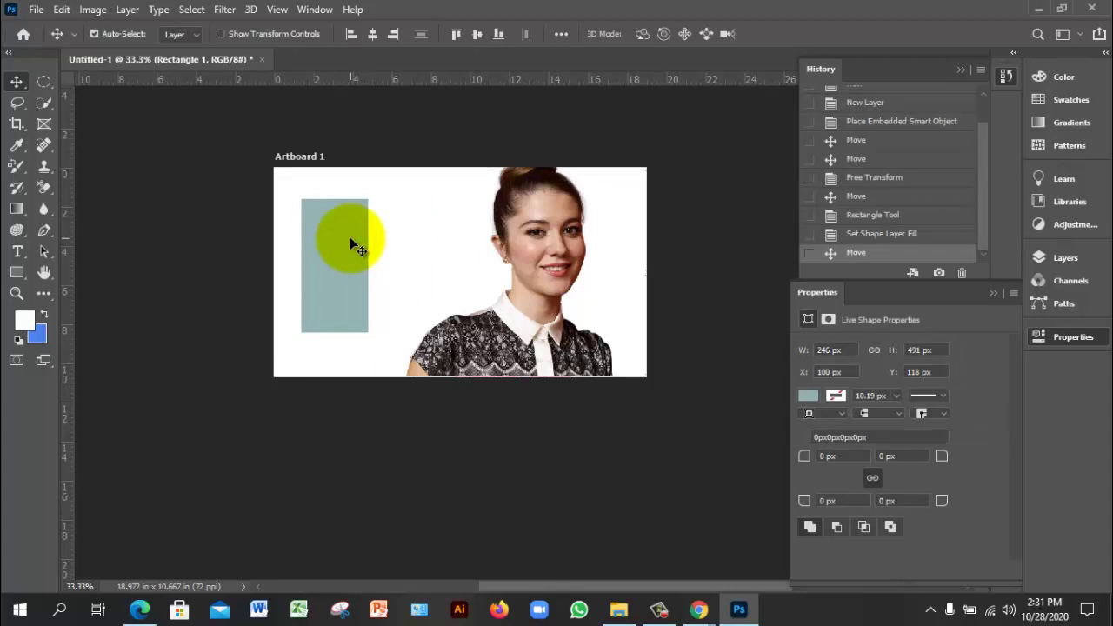
mouse_move(352, 240)
mouse_down()
mouse_move(354, 257)
mouse_move(341, 255)
mouse_up()
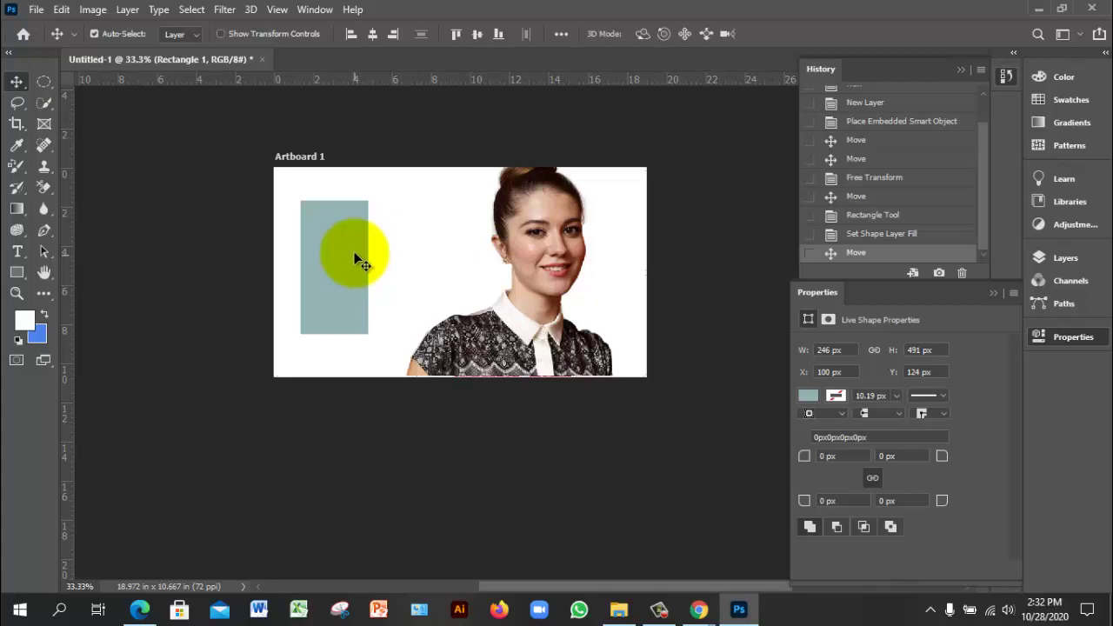
mouse_move(354, 251)
mouse_down()
mouse_move(365, 252)
mouse_move(349, 251)
mouse_up()
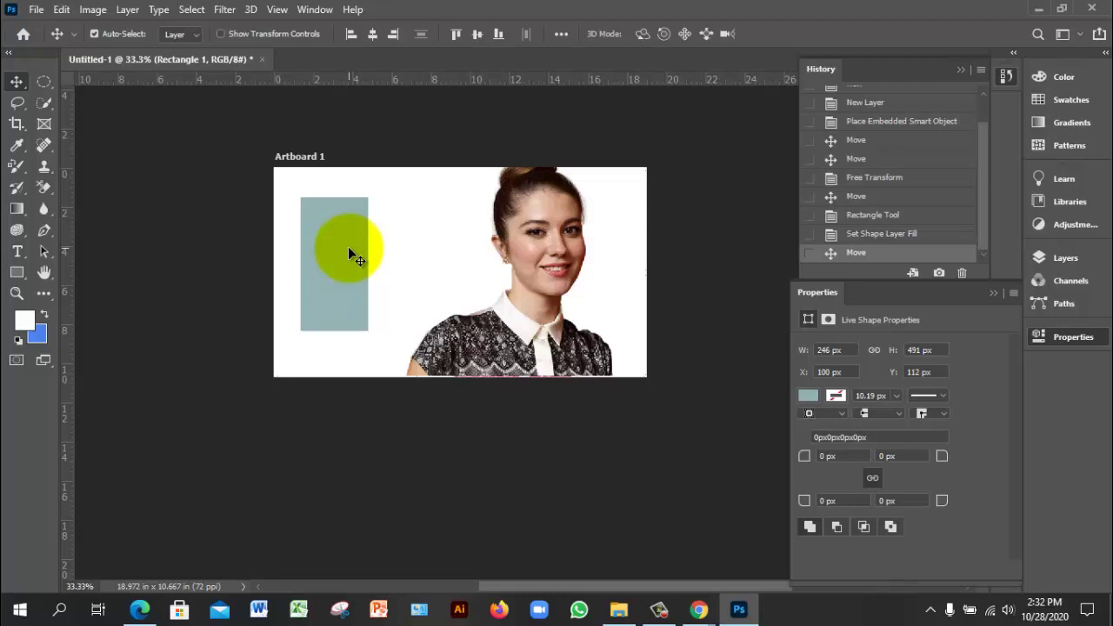
Switch to the Google Meet call in Chrome, admit the waiting participant, and return to Photoshop
mouse_move(699, 608)
click(684, 562)
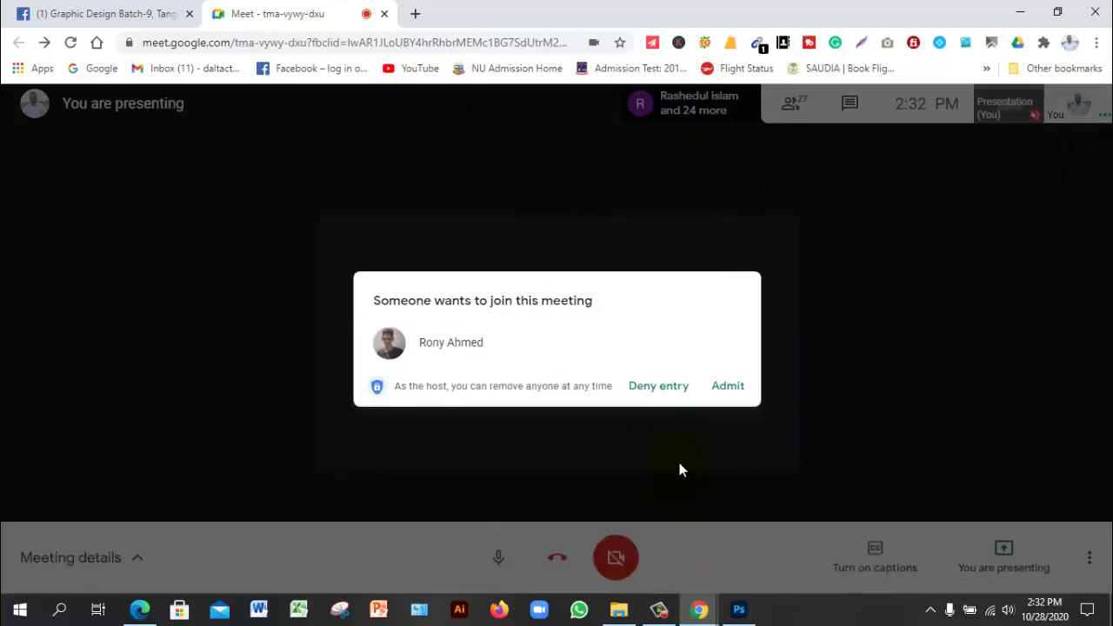
click(731, 388)
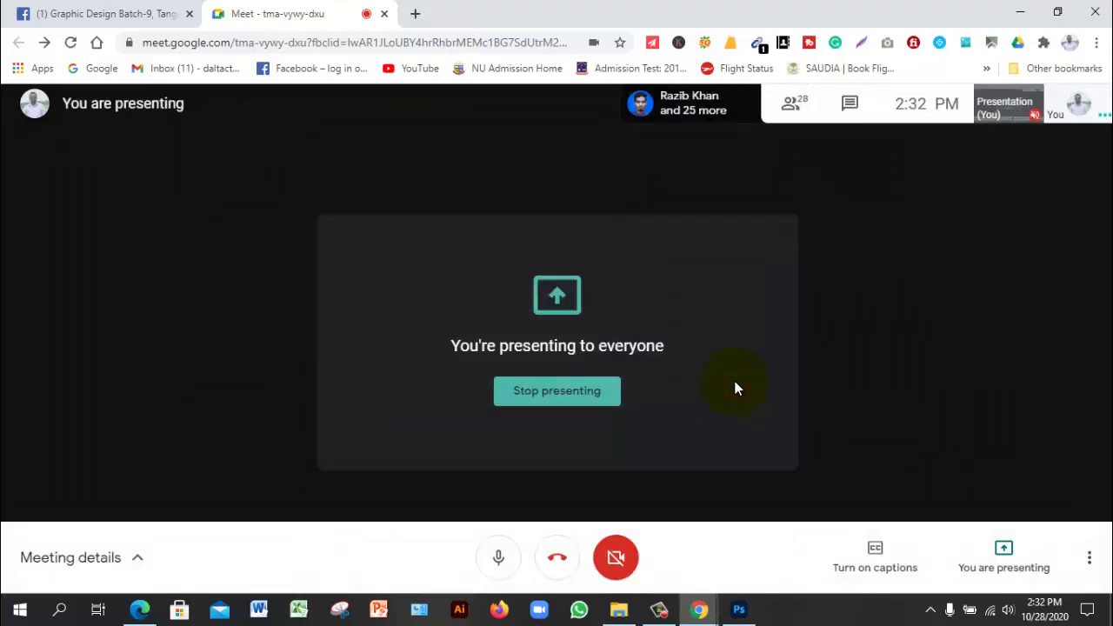
click(738, 609)
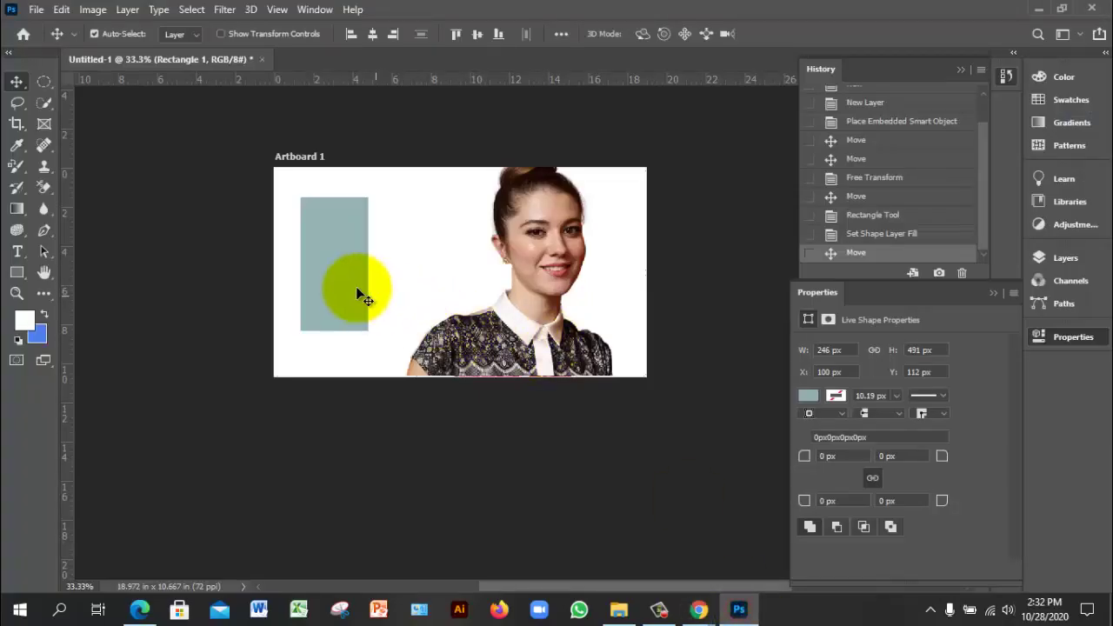
Shift the portrait slightly right on the artboard, display the document's layers, and select the portrait smart object layer
drag(552, 254, 561, 254)
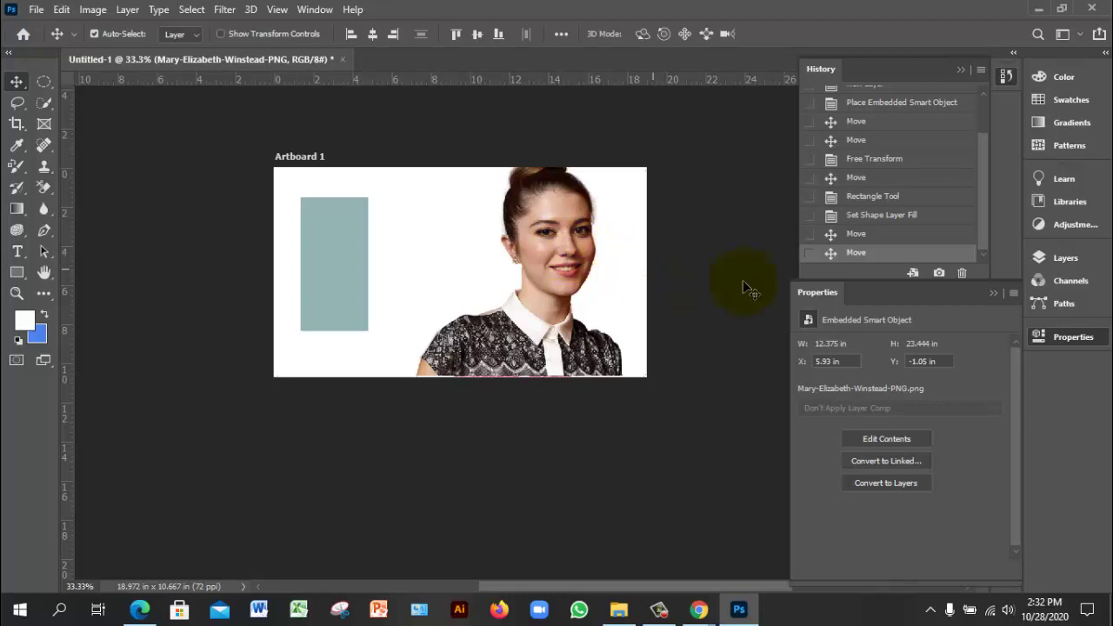
click(1075, 337)
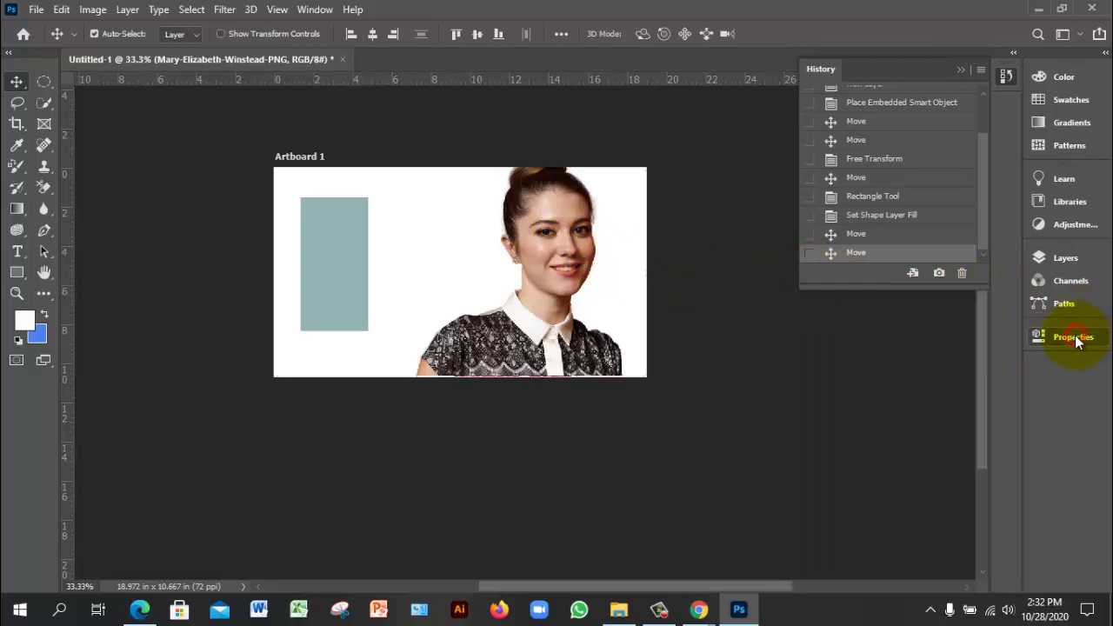
click(1068, 258)
click(930, 394)
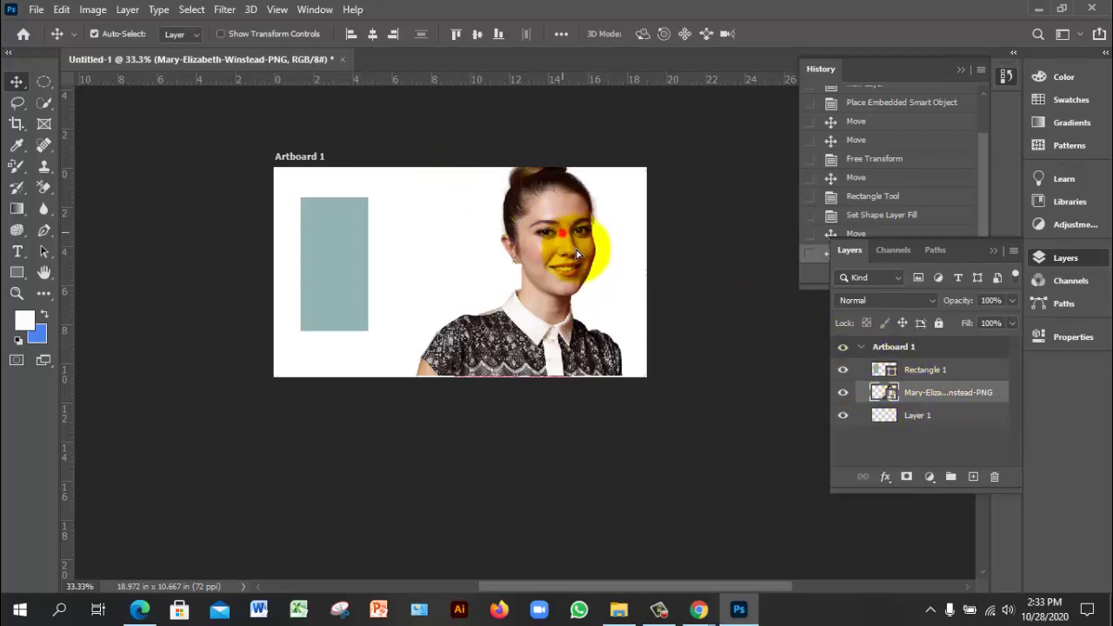
mouse_move(568, 239)
mouse_down()
mouse_move(581, 273)
mouse_move(559, 213)
mouse_move(545, 206)
mouse_move(563, 204)
mouse_move(573, 235)
mouse_up()
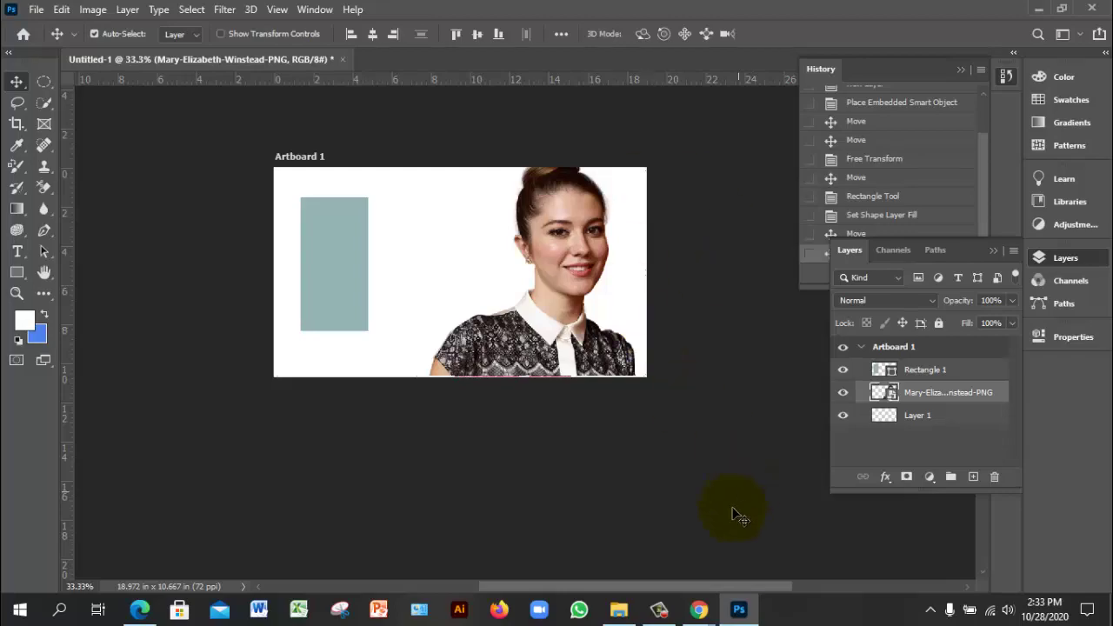
Switch to the Google Meet call again, admit the new join request, and go back to Photoshop
mouse_move(698, 612)
click(666, 546)
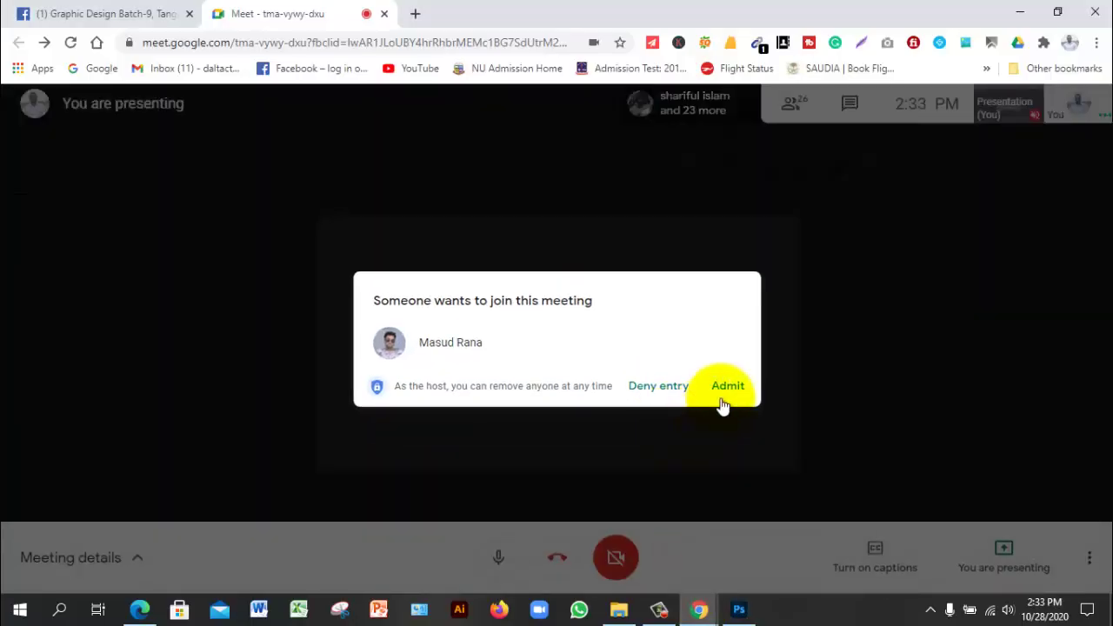
click(720, 390)
click(741, 604)
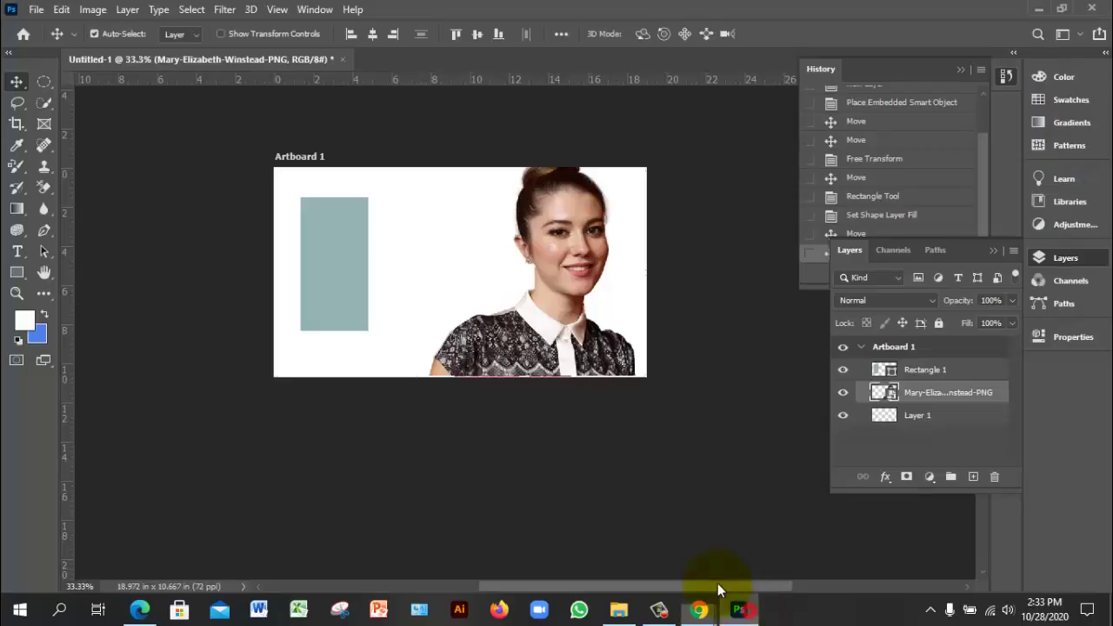
Move the portrait smart object up and slightly left on the artboard
click(604, 324)
drag(605, 324, 579, 277)
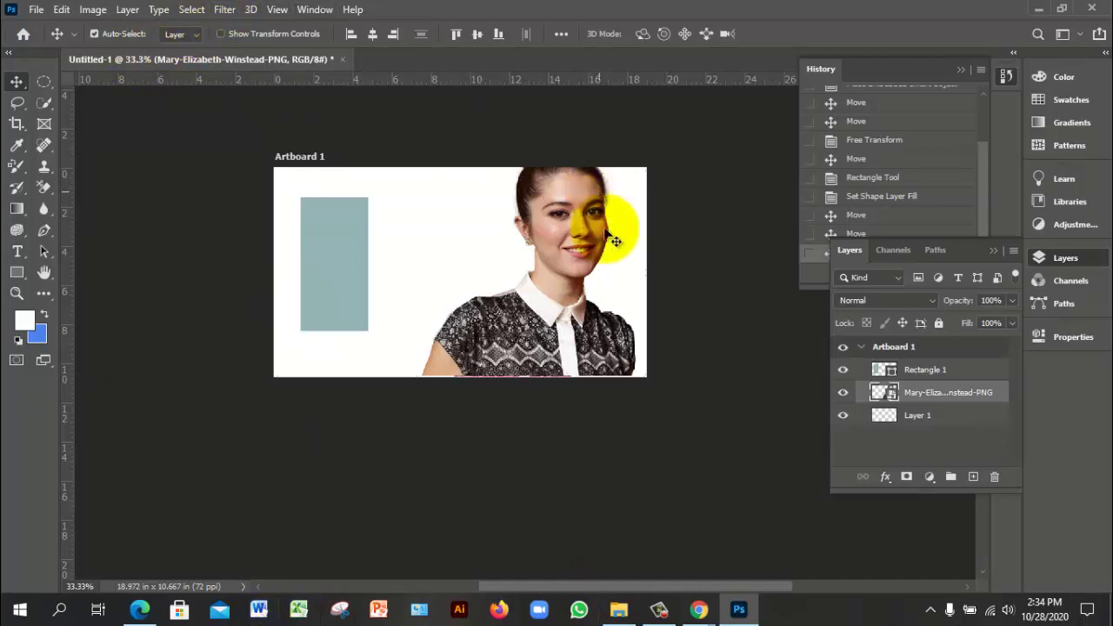
drag(576, 249, 566, 251)
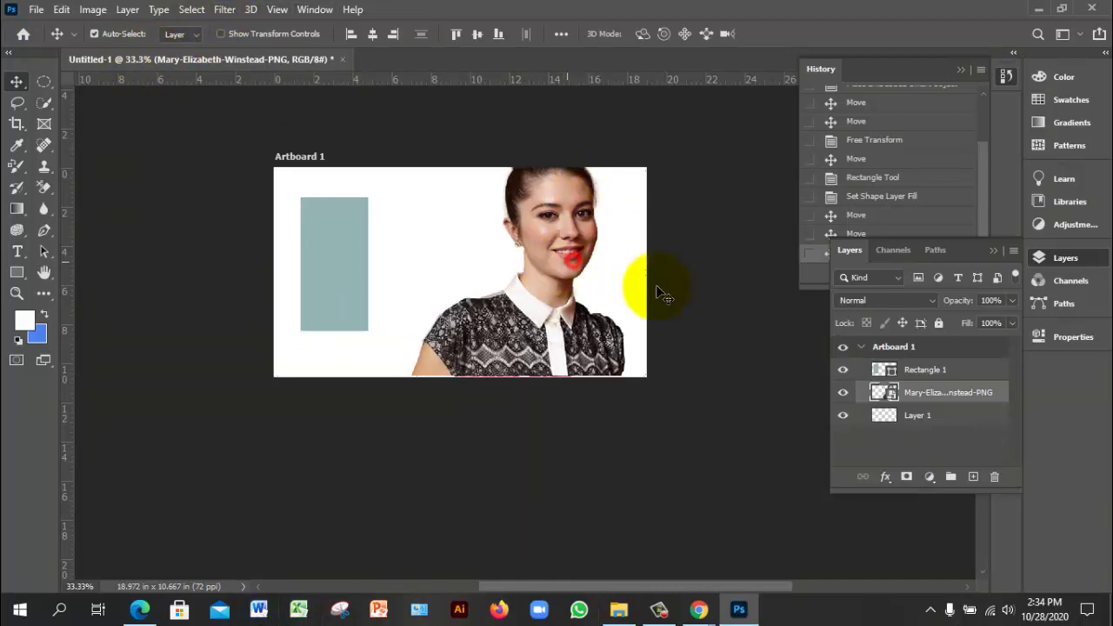
Rasterize the portrait smart object layer and move the resulting regular layer slightly up on the artboard
right_click(928, 396)
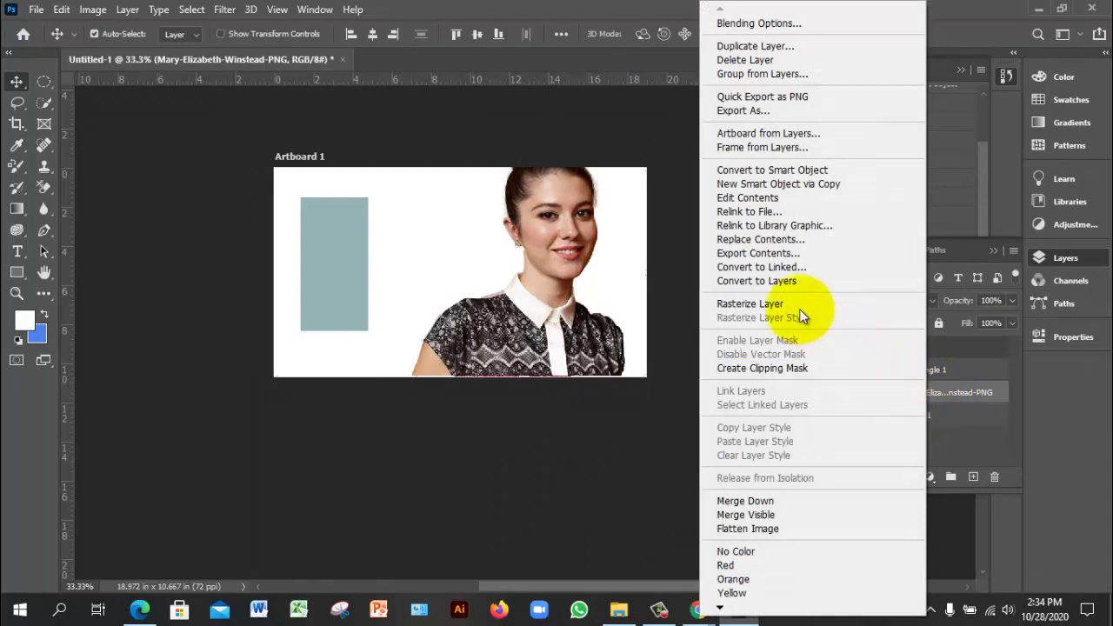
click(792, 303)
drag(597, 278, 532, 261)
Convert the rasterized portrait layer back to a smart object
right_click(948, 396)
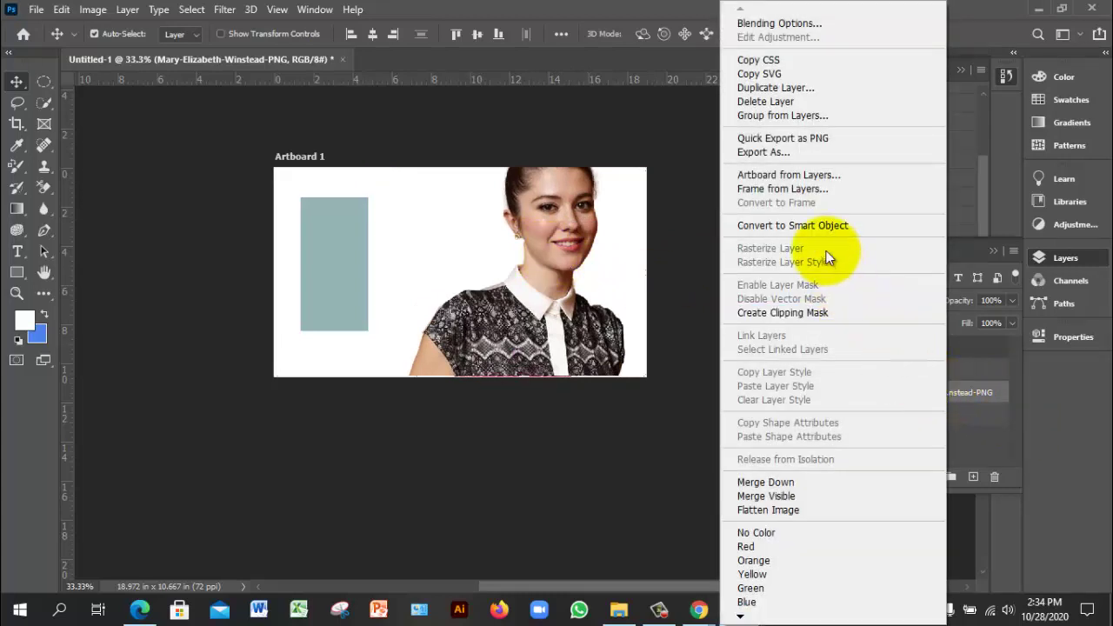
click(801, 227)
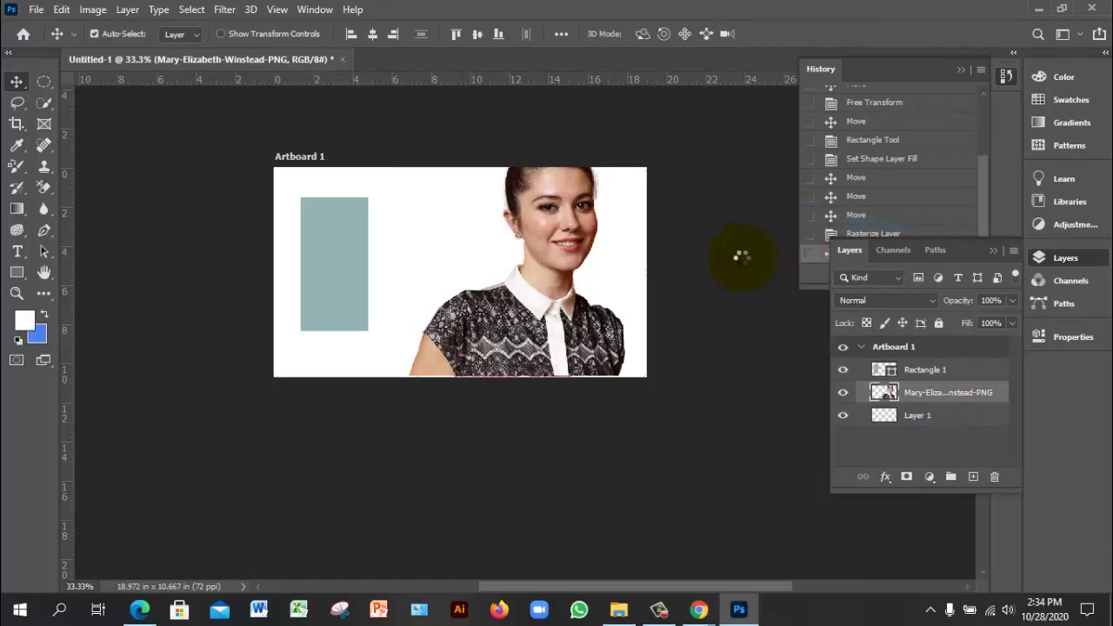
click(951, 444)
Select the reconverted portrait smart object and rasterize it into a regular layer again
click(915, 393)
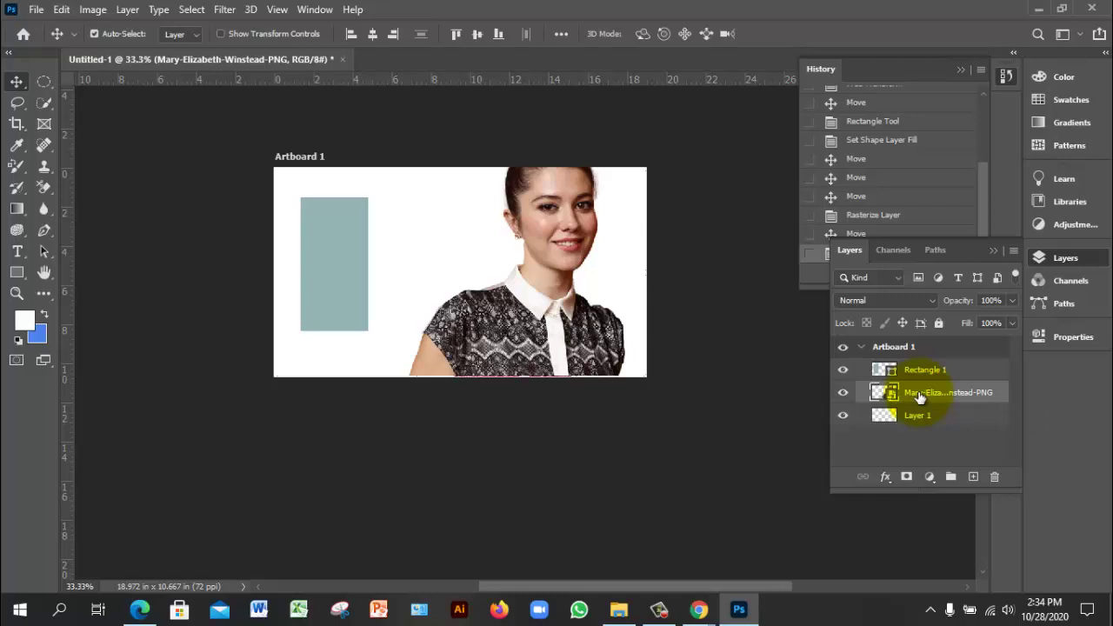
right_click(919, 392)
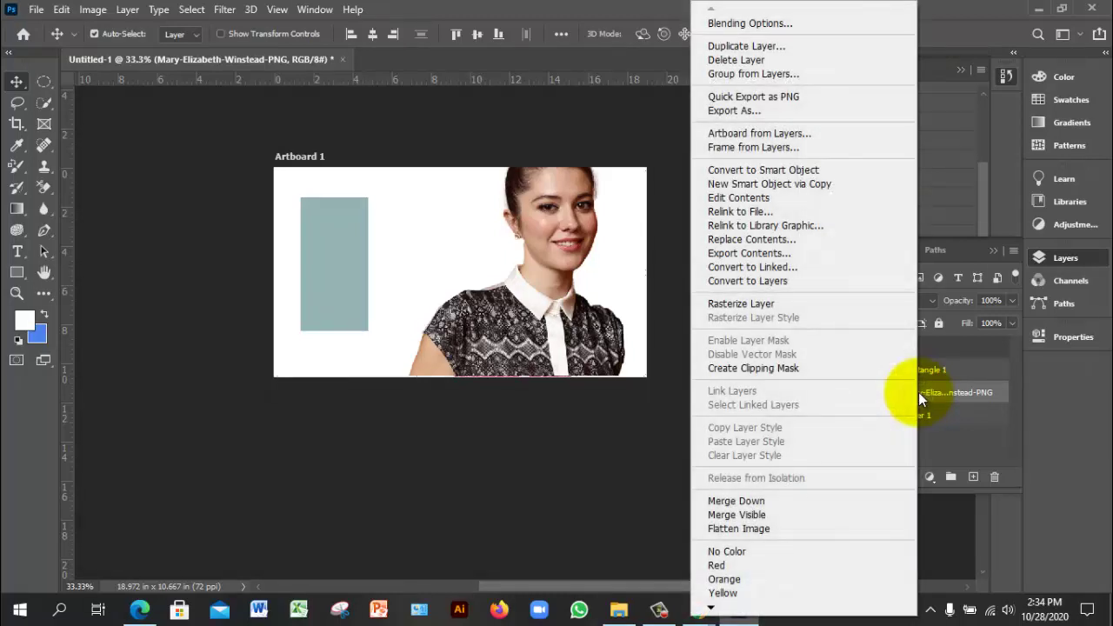
click(789, 303)
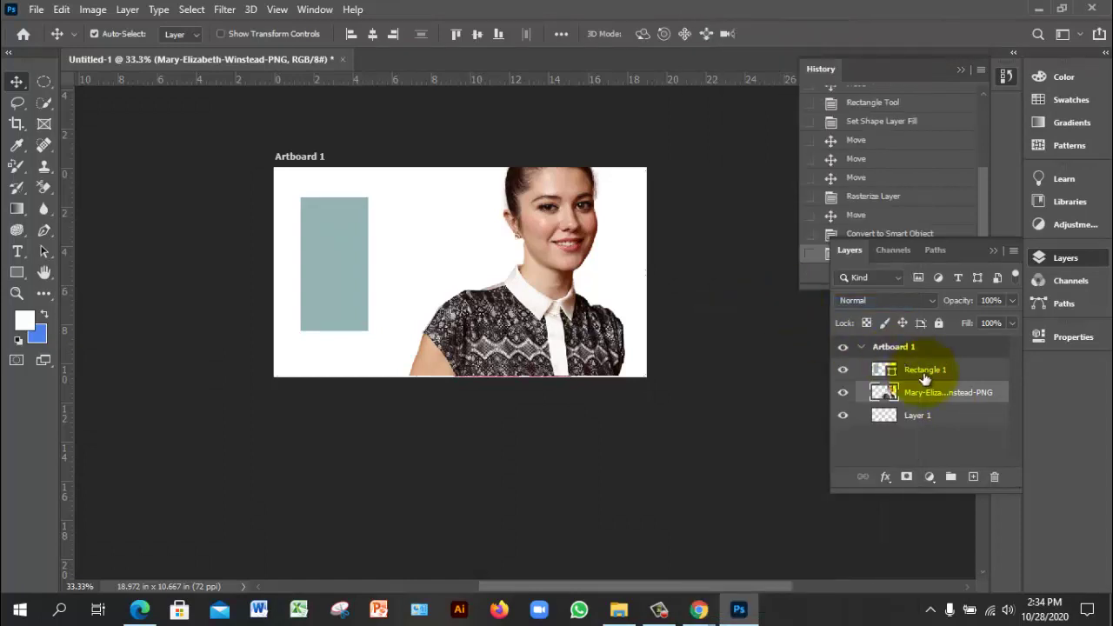
Convert the rasterized portrait layer back into a smart object
right_click(942, 396)
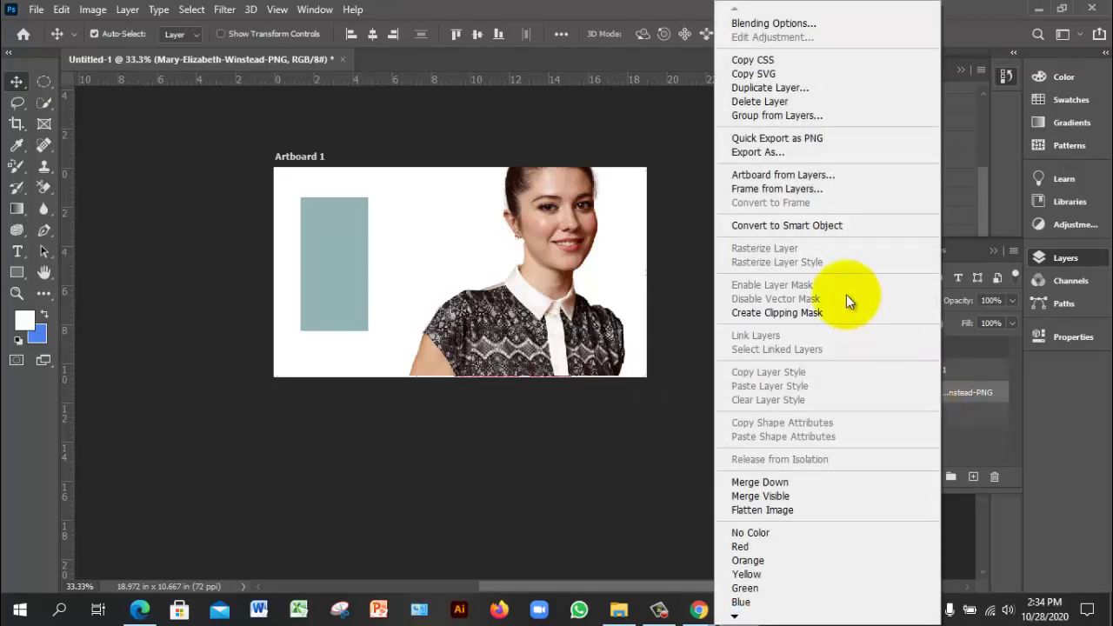
click(822, 226)
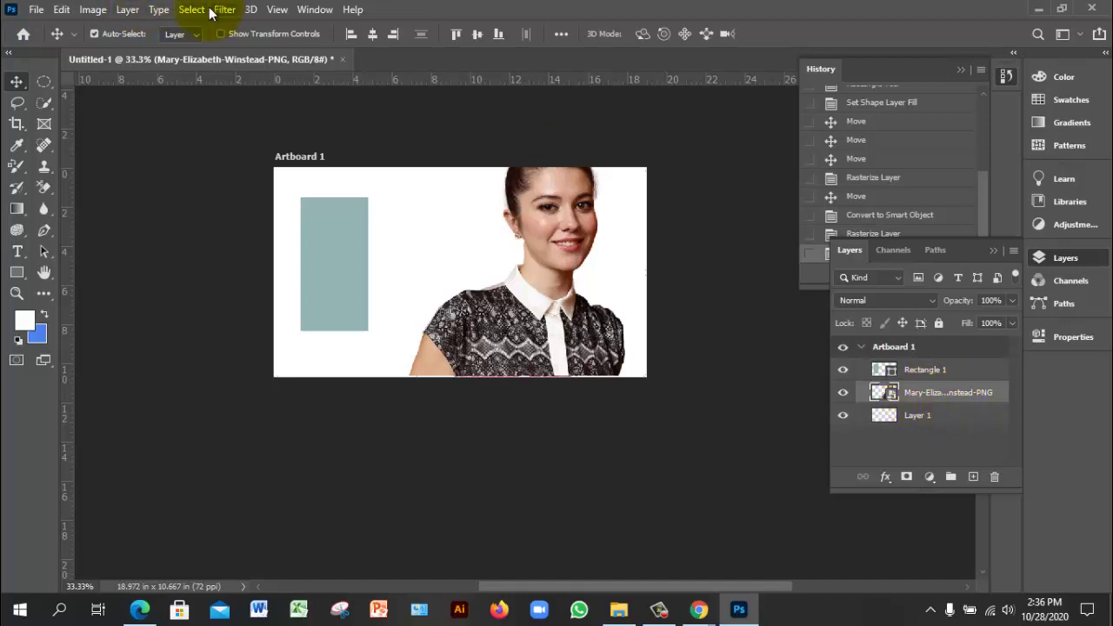
Load the portrait smart object's outline as a selection and turn it into a border 4 pixels wide
ctrl+click(887, 394)
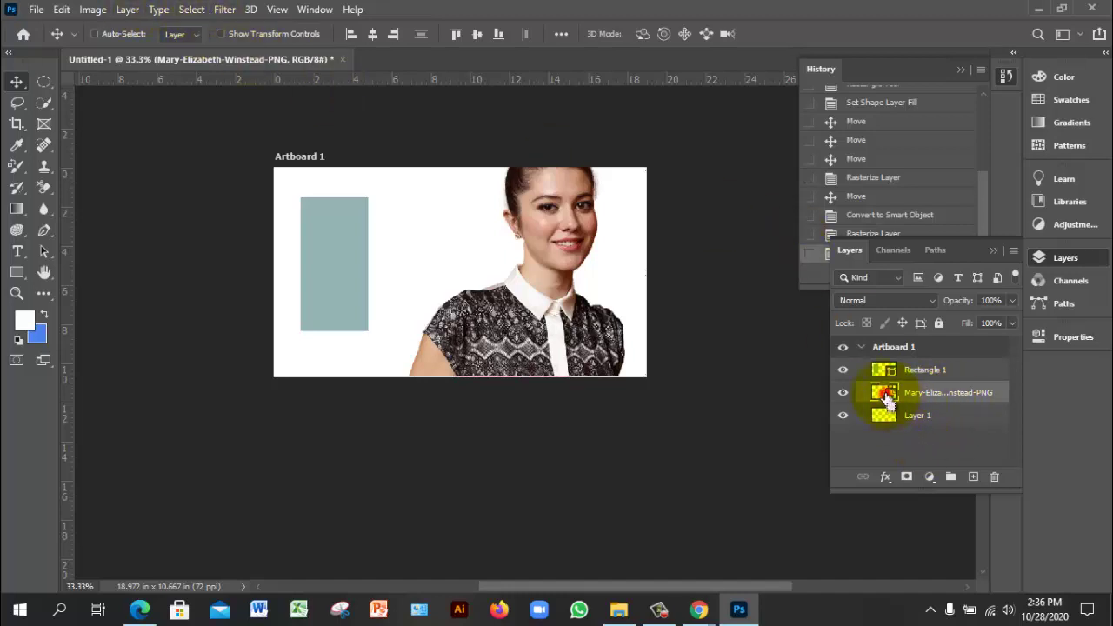
click(191, 10)
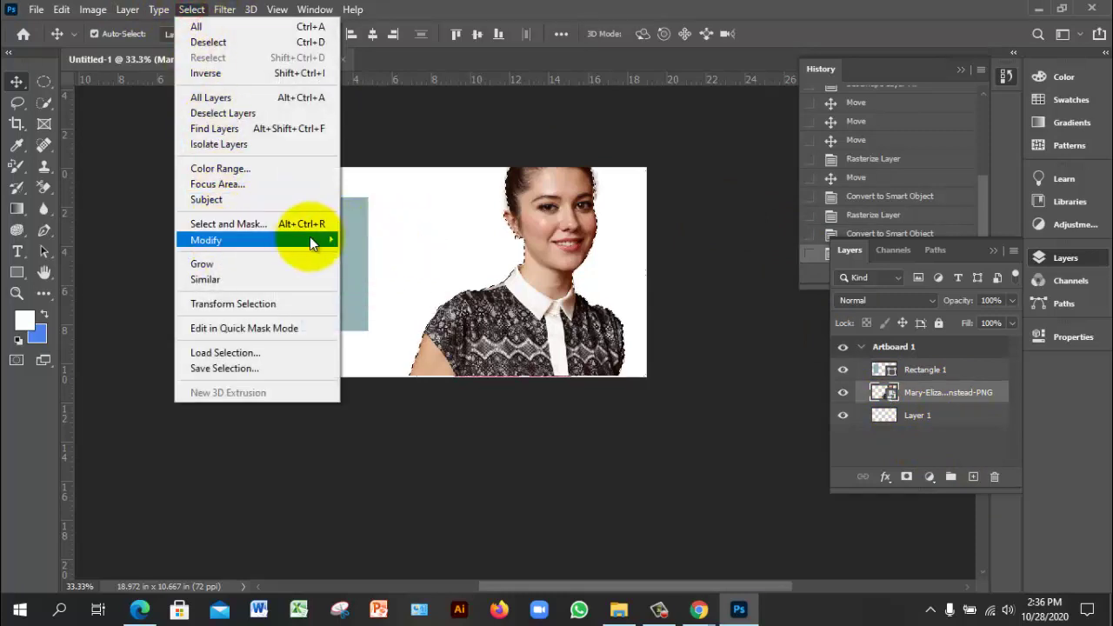
mouse_move(296, 240)
click(375, 240)
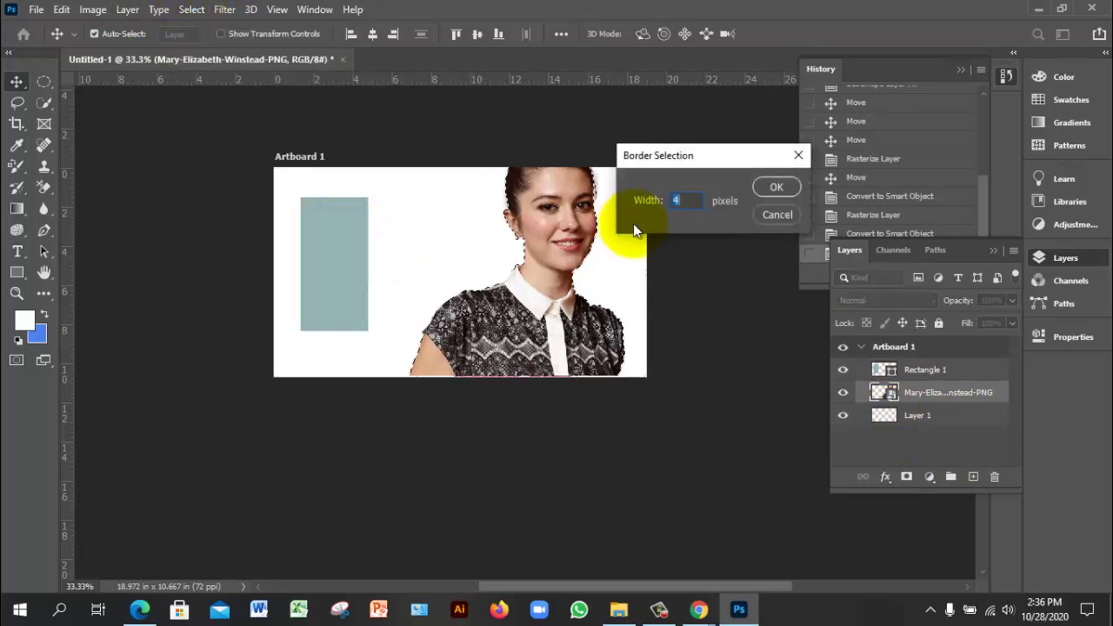
text(8)
click(765, 186)
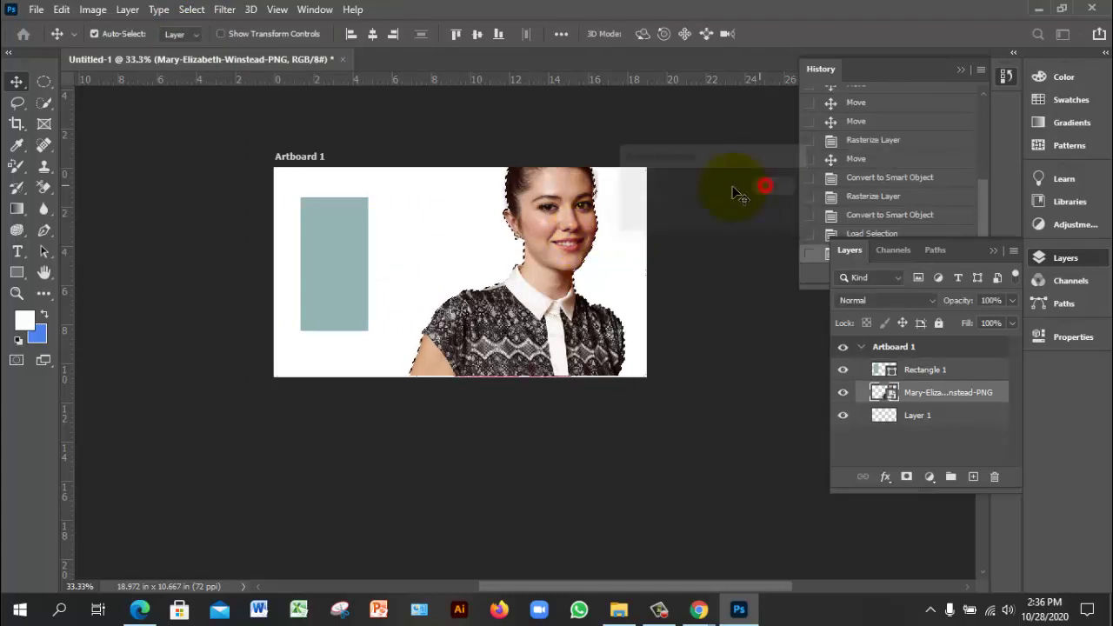
Expand the border selection around the portrait
click(192, 10)
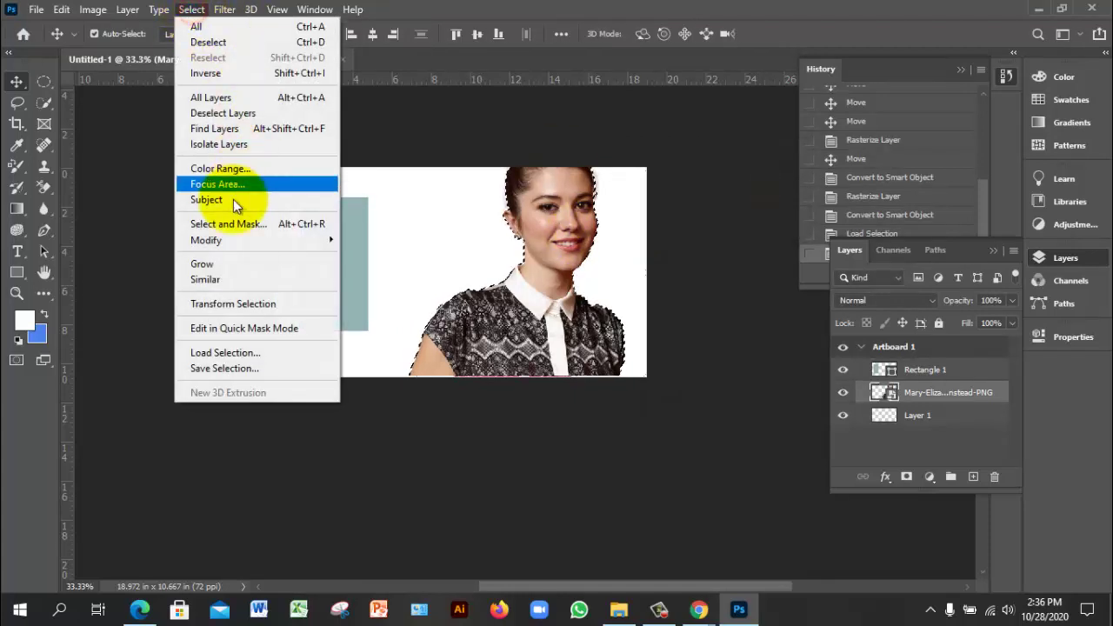
mouse_move(217, 242)
click(384, 269)
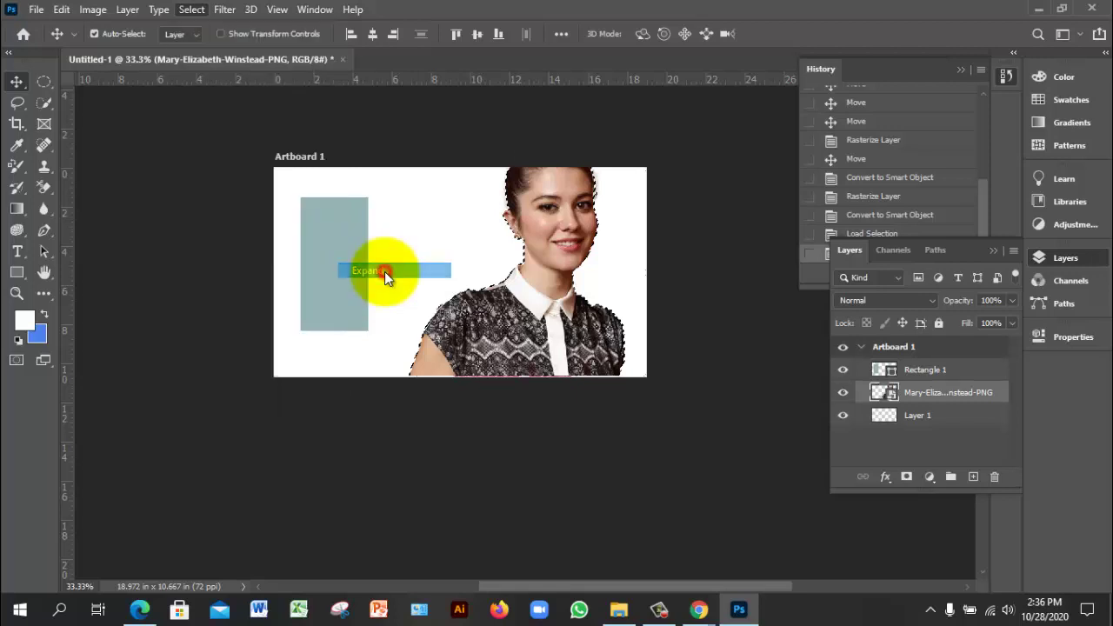
click(715, 177)
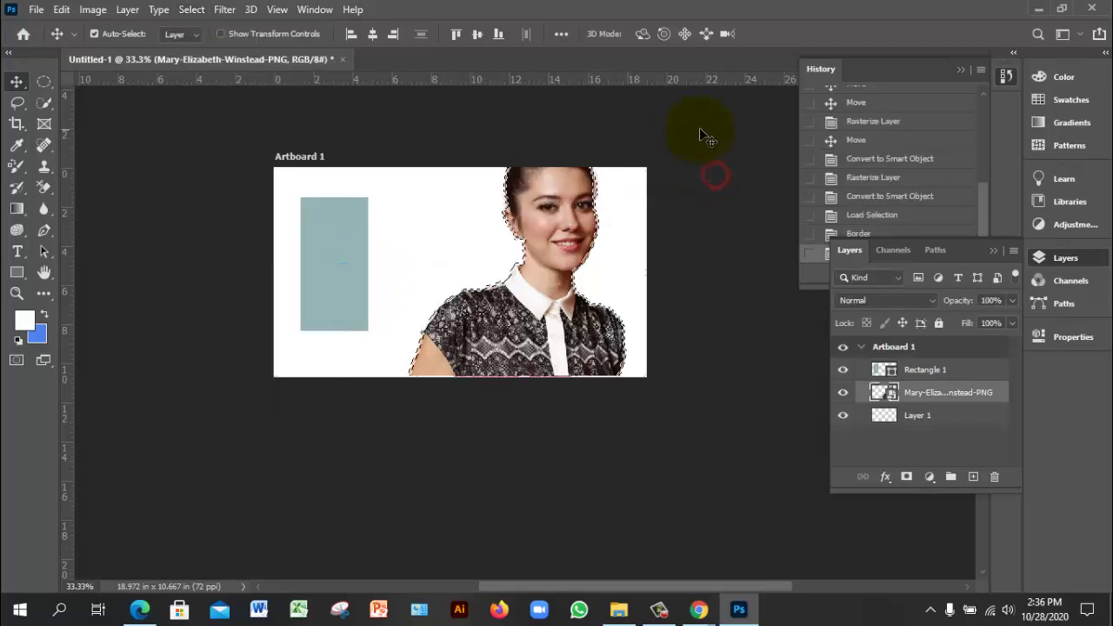
scroll(597, 270, up, 2)
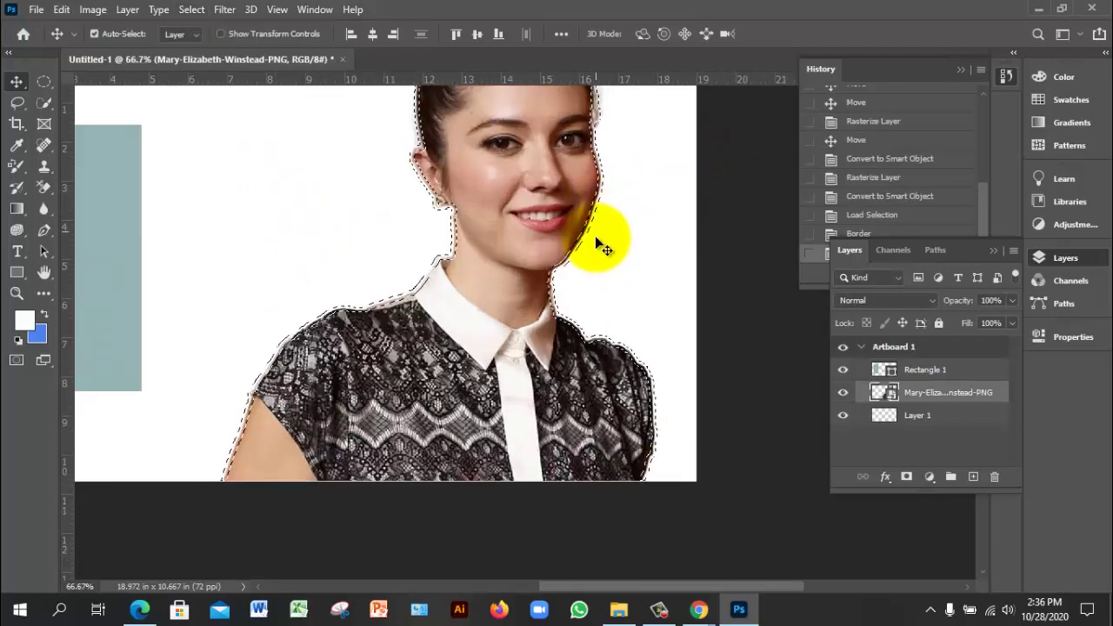
Swap the colours so blue is the foreground, and rasterize the portrait smart object layer
click(44, 315)
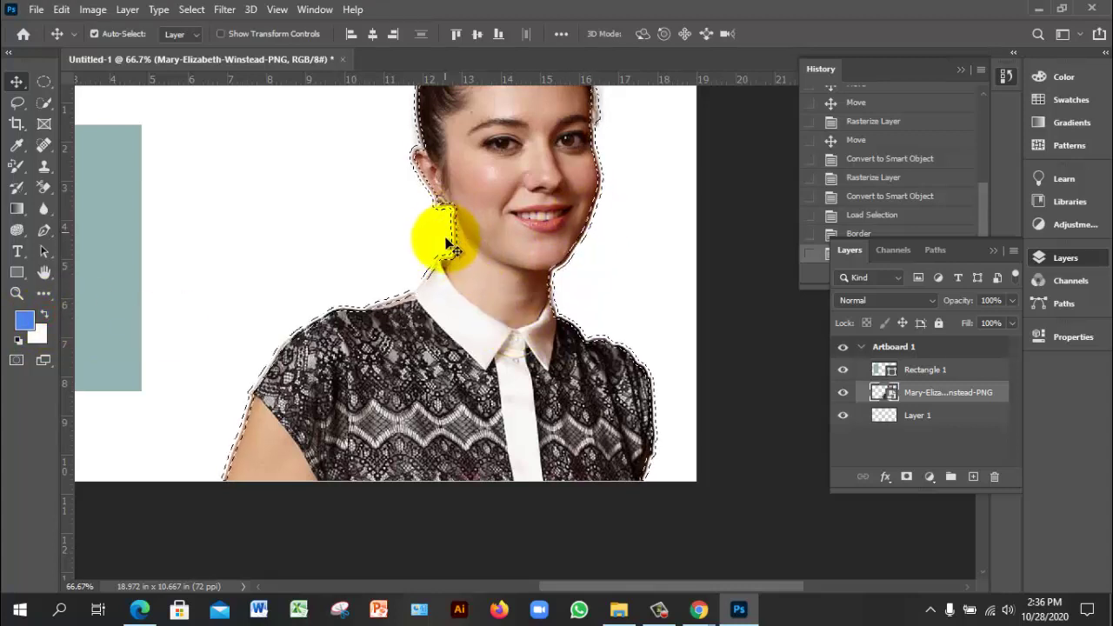
right_click(936, 393)
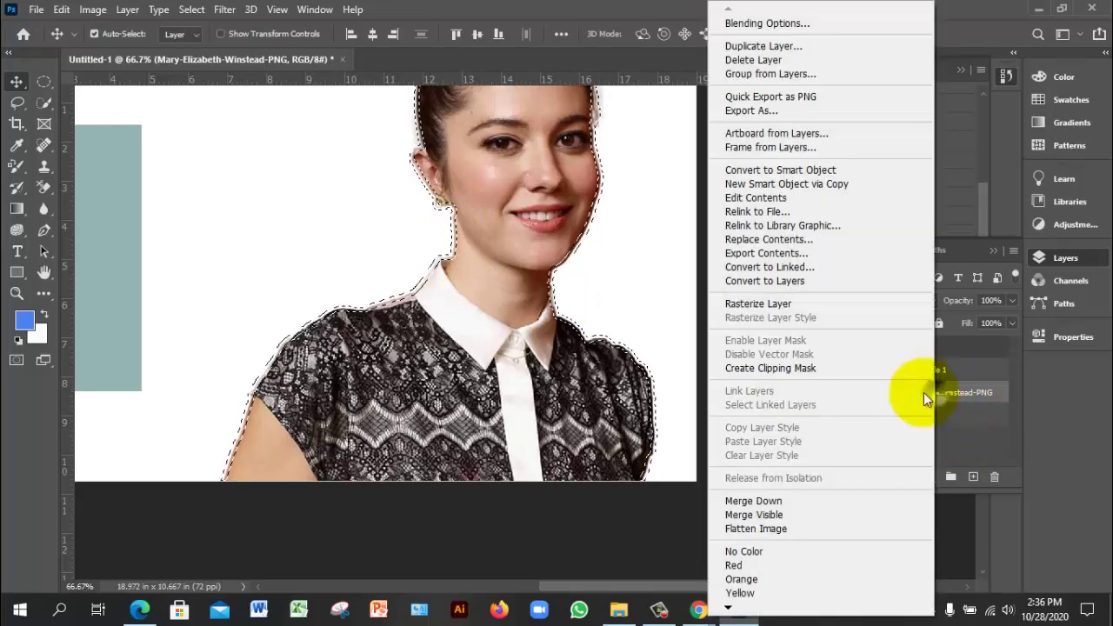
click(795, 304)
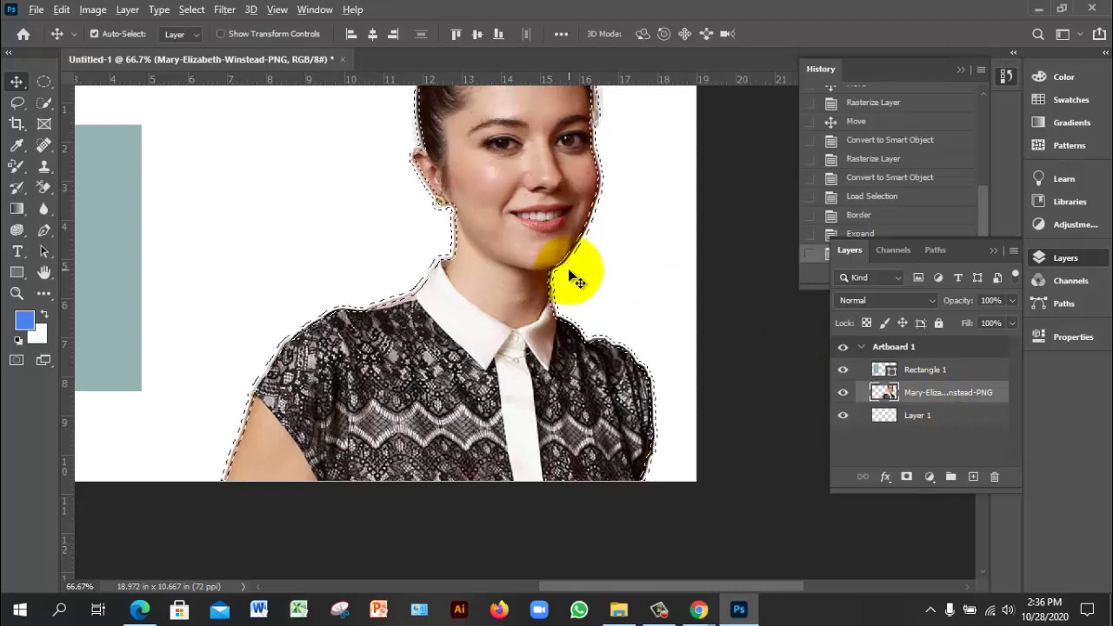
Fill the expanded border selection around the portrait with the blue foreground colour and deselect it
key(alt+BackSpace)
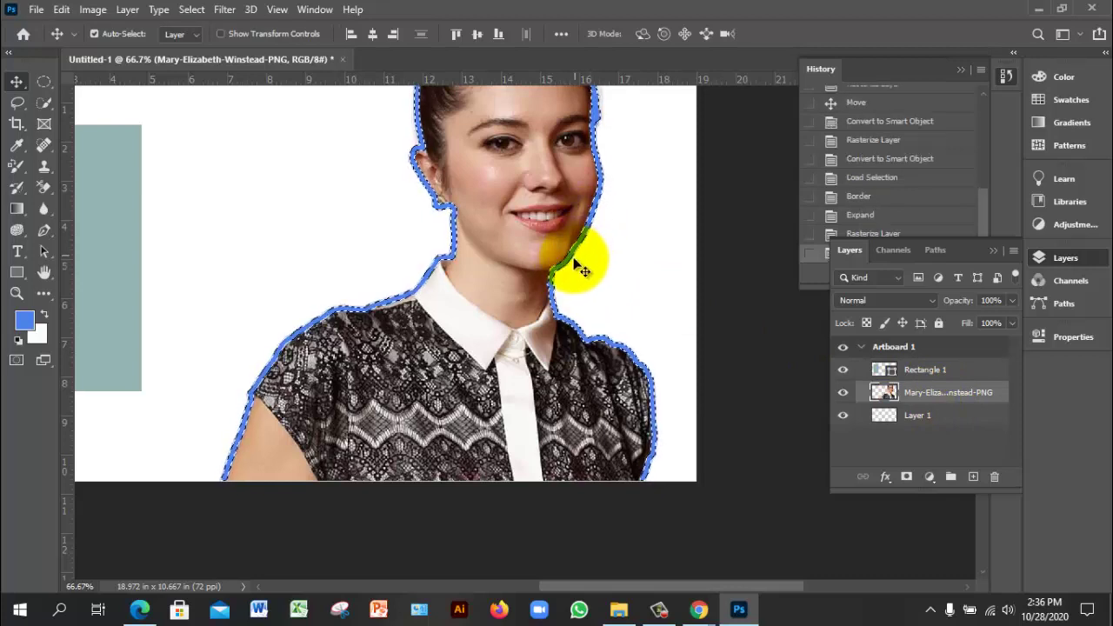
key(ctrl+d)
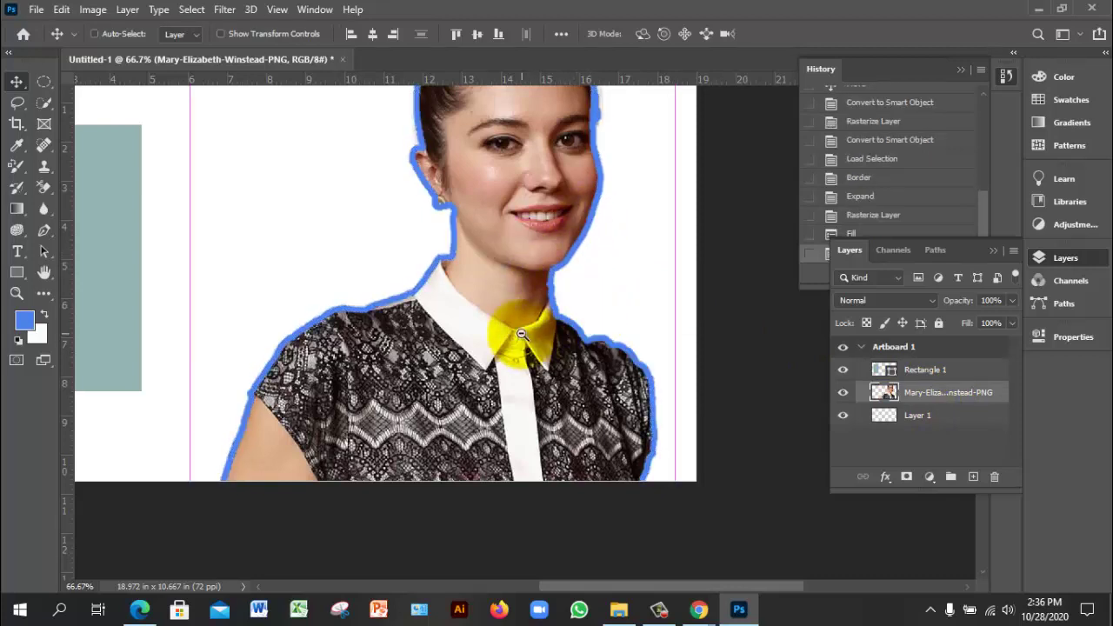
alt+click(521, 334)
ctrl+click(514, 329)
ctrl+click(514, 329)
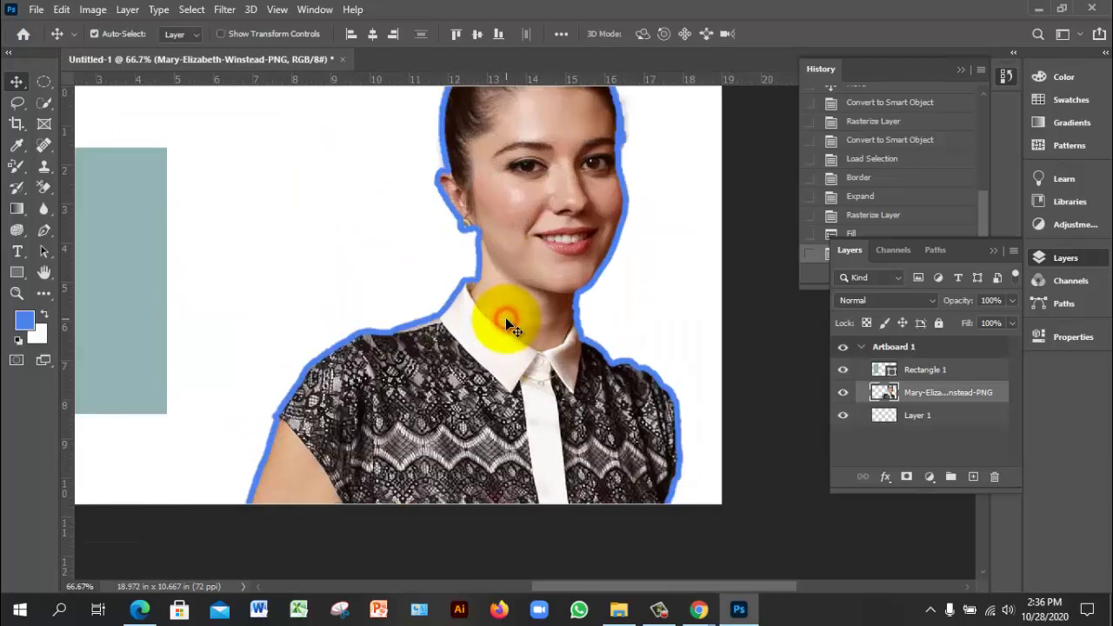
Undo the blue fill, the rasterizing and the selection expansion, and clear the remaining border selection around the portrait
key(ctrl+z)
key(ctrl+z)
key(ctrl+z)
key(ctrl+z)
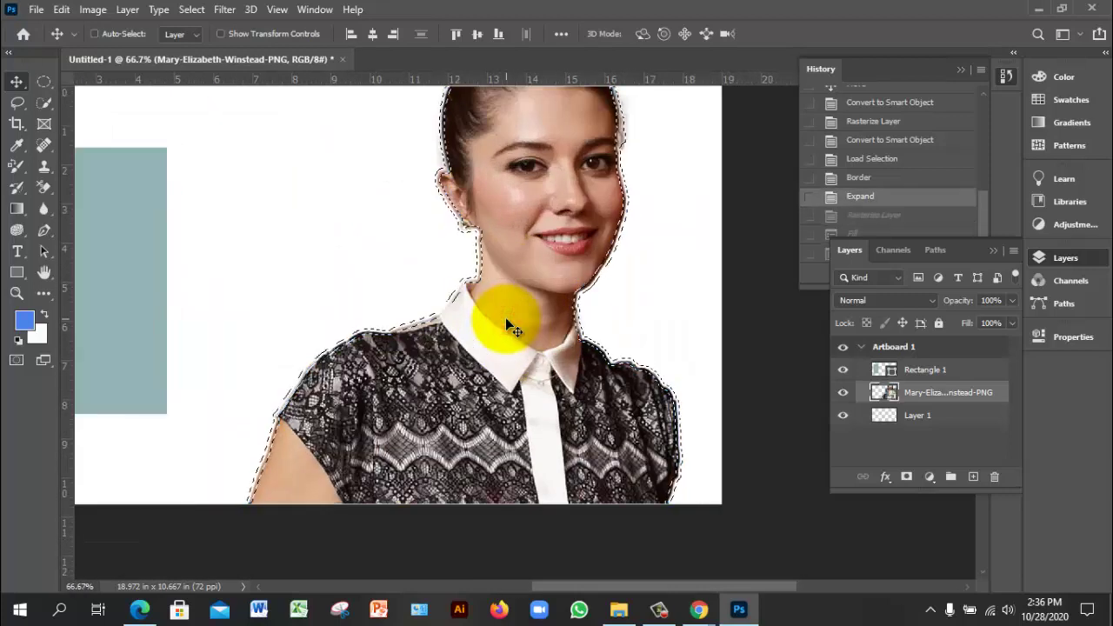
key(ctrl+d)
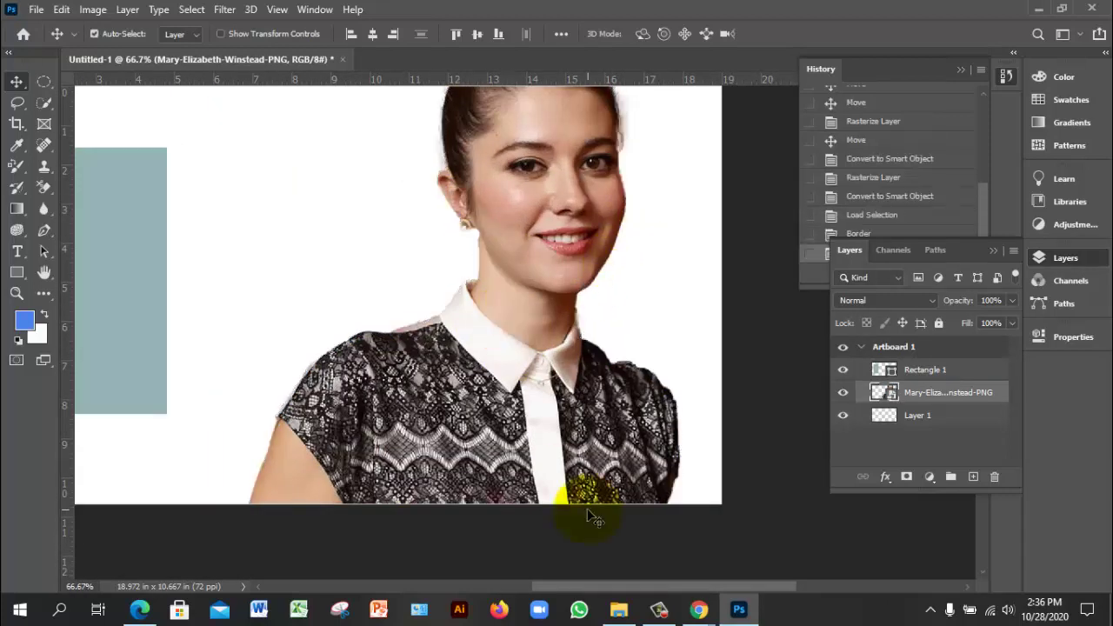
Switch to the course module PDF in Edge, mark the topic "Moving Images from one canvas to another." and return to Photoshop
click(139, 610)
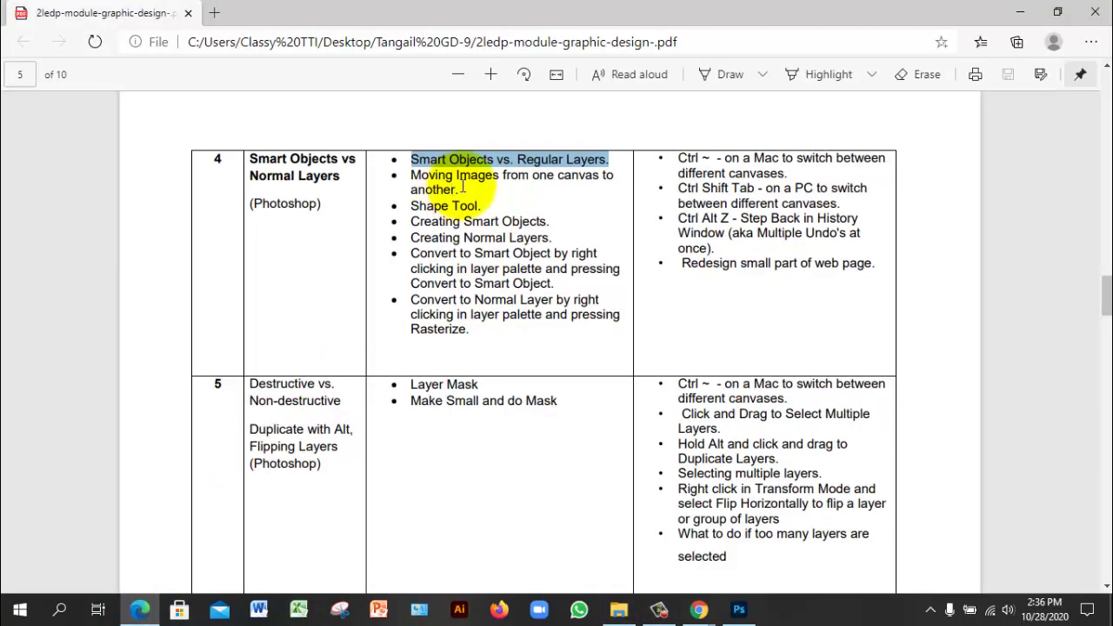
click(416, 174)
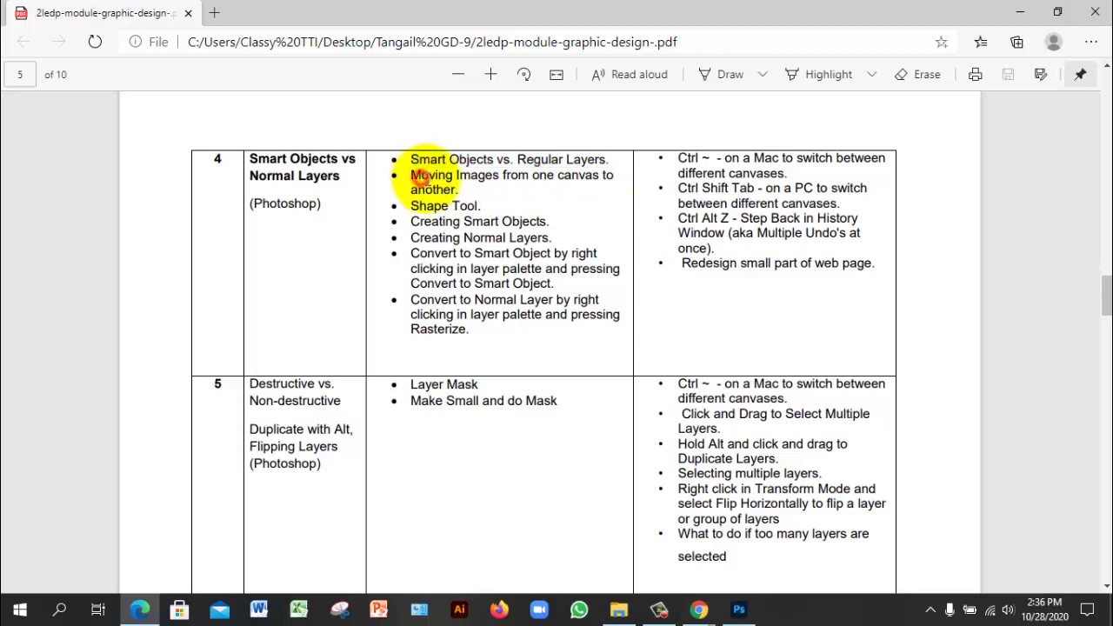
drag(412, 175, 458, 189)
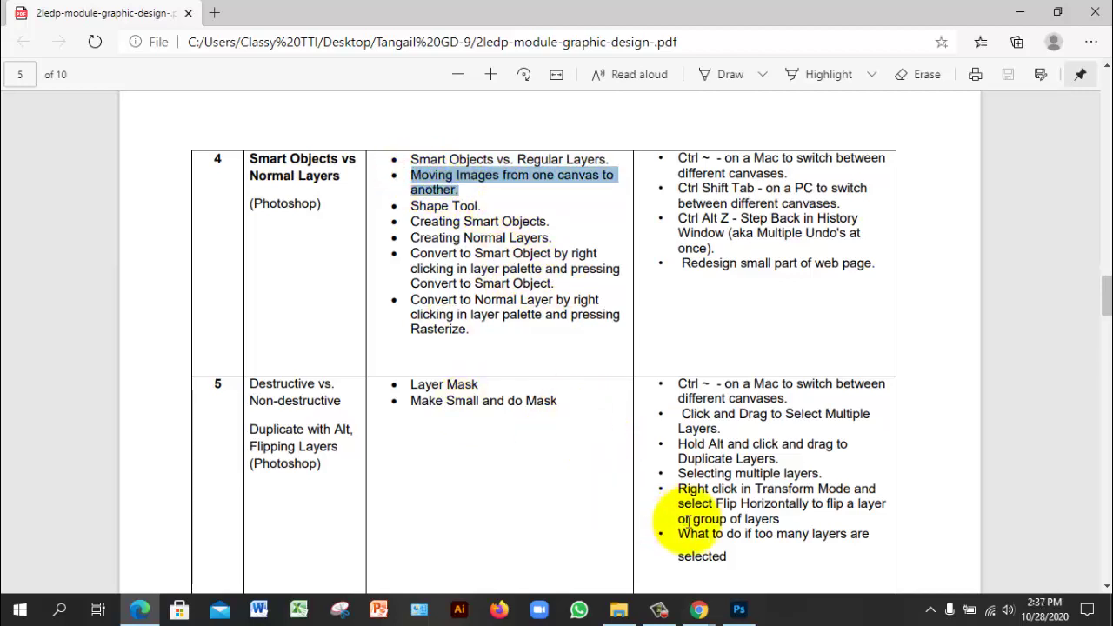
click(738, 610)
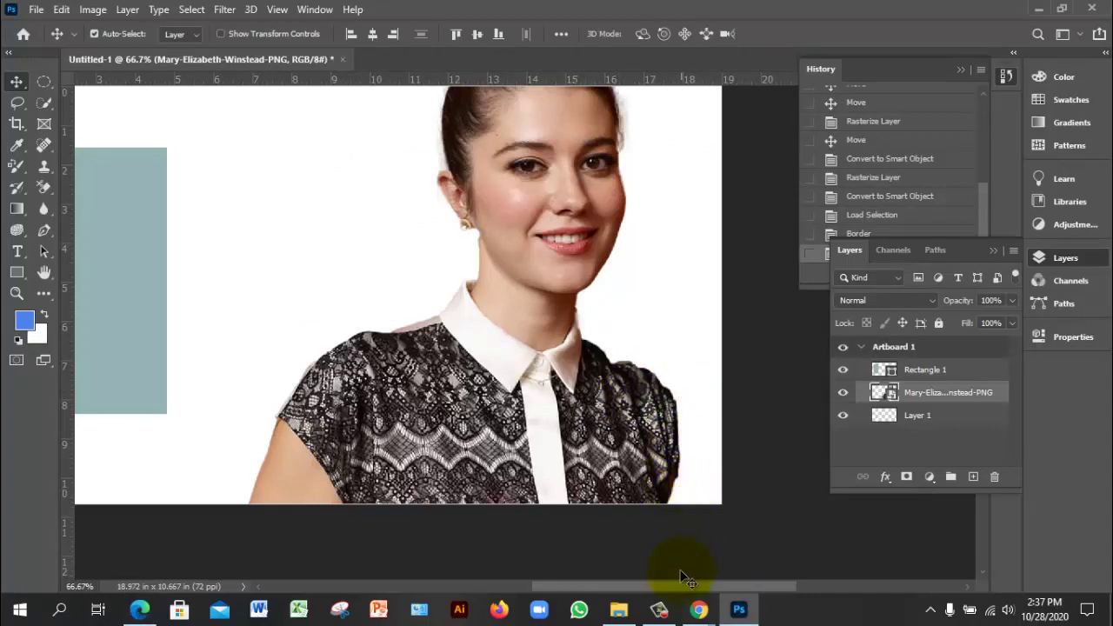
Switch to the Google Meet call in Chrome and admit the participant waiting to join
click(660, 609)
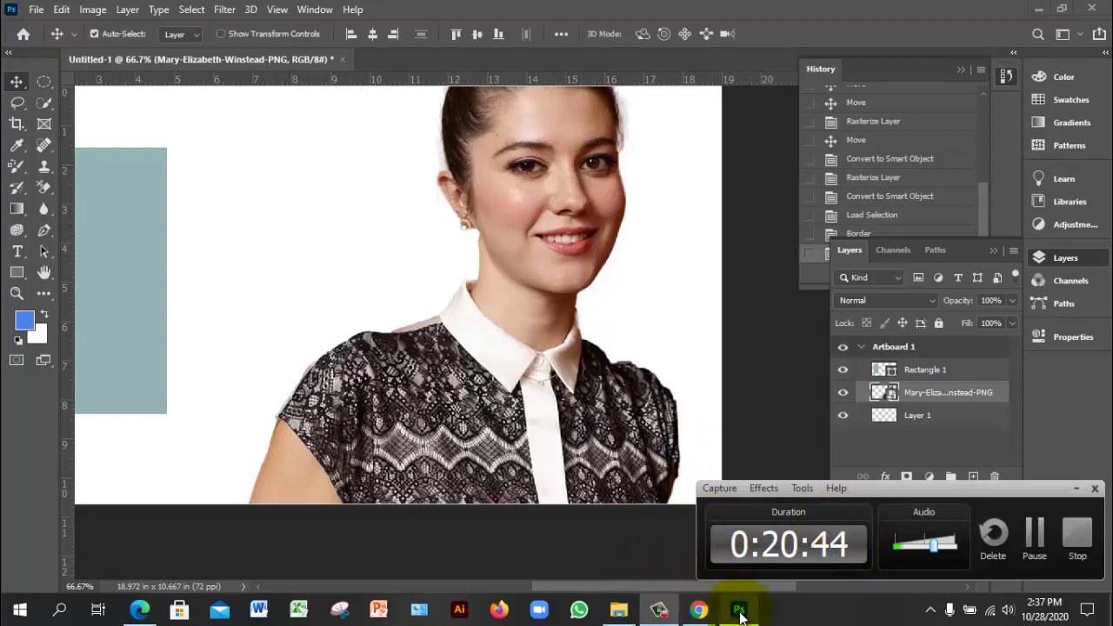
mouse_move(701, 610)
click(648, 566)
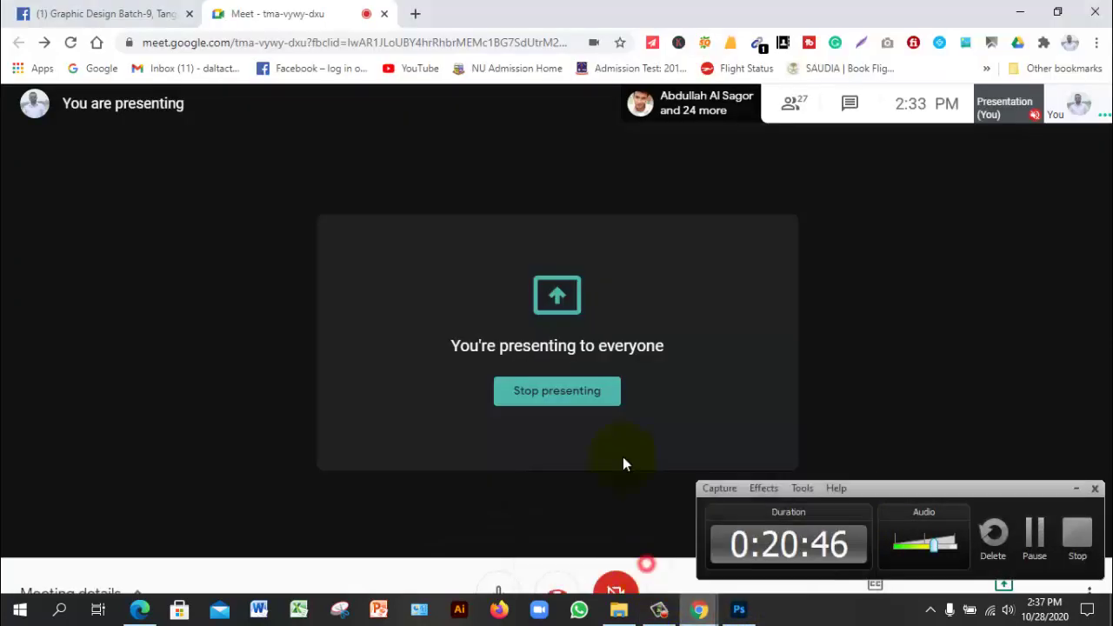
click(711, 357)
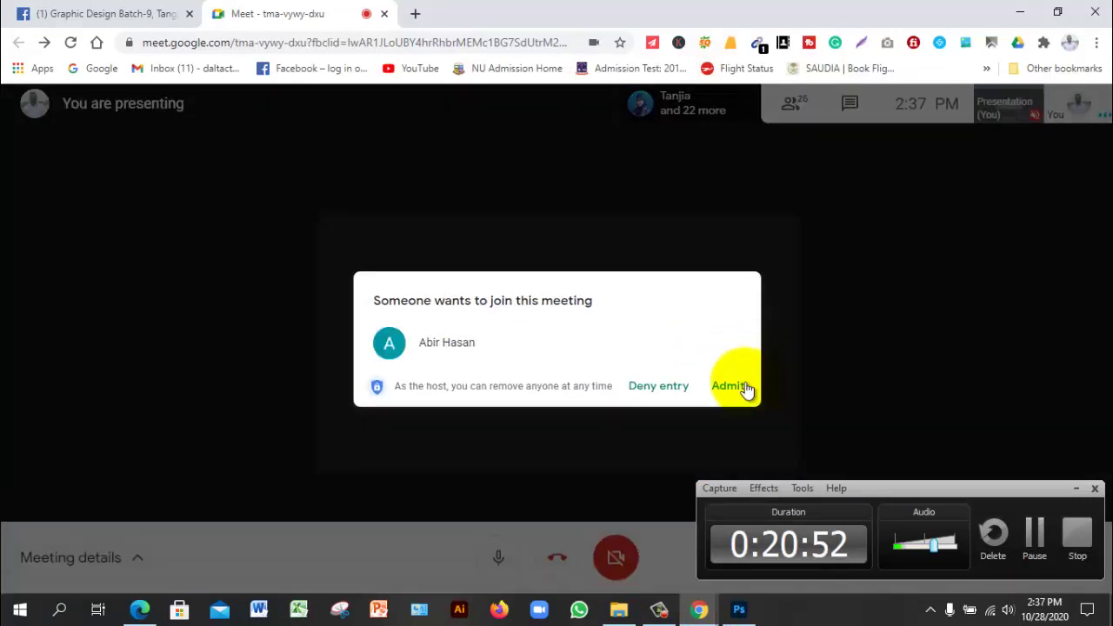
click(735, 387)
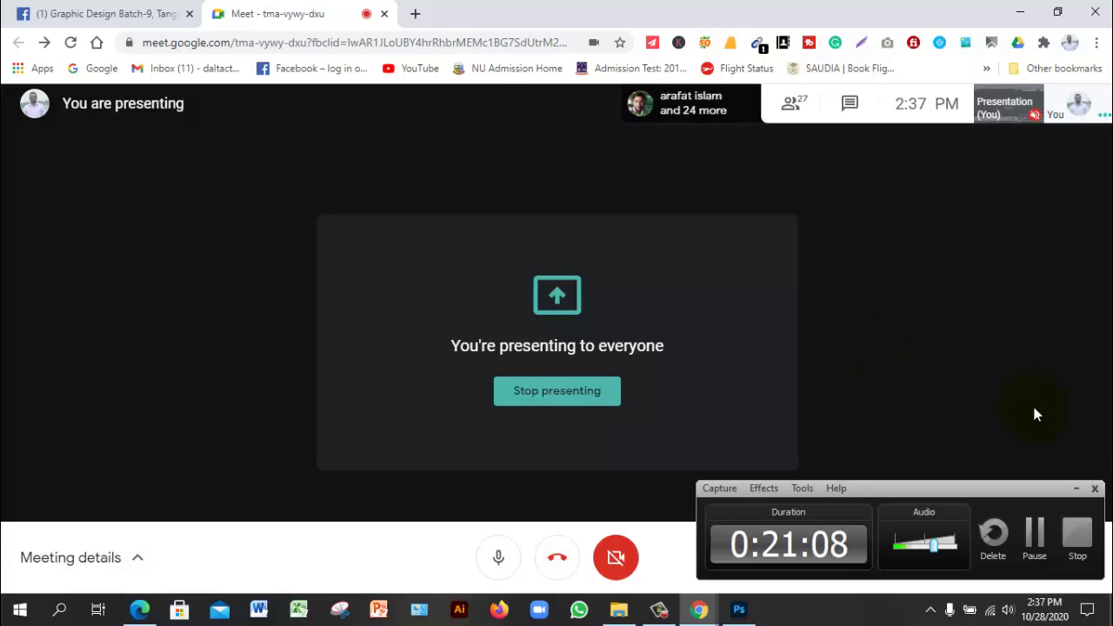
click(1073, 488)
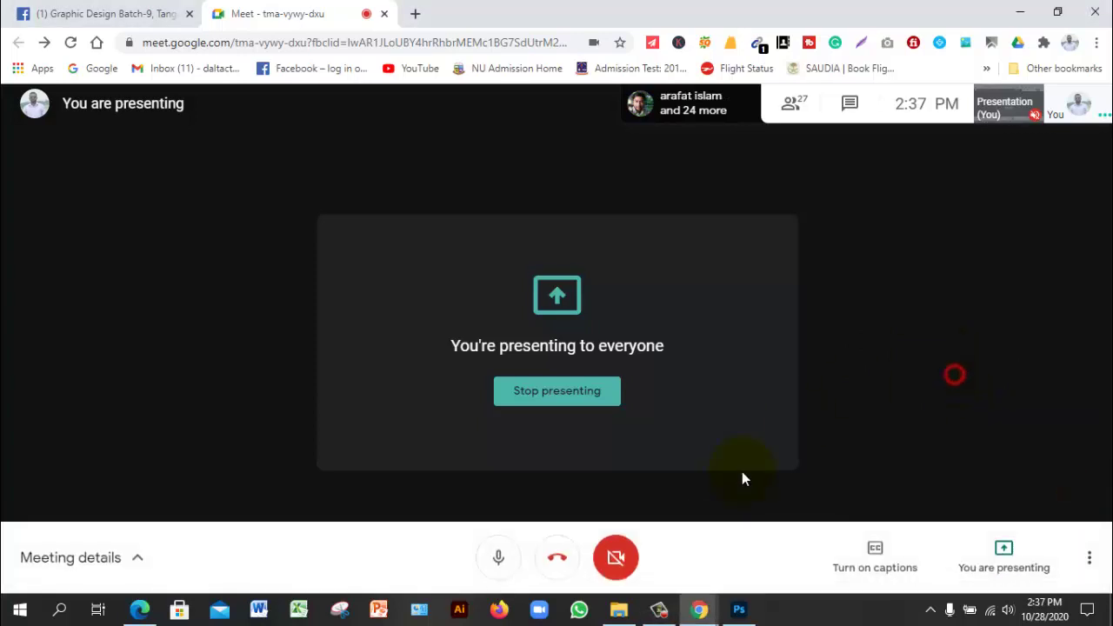
Switch back to Photoshop and rasterize the portrait smart object layer into a regular layer
click(738, 609)
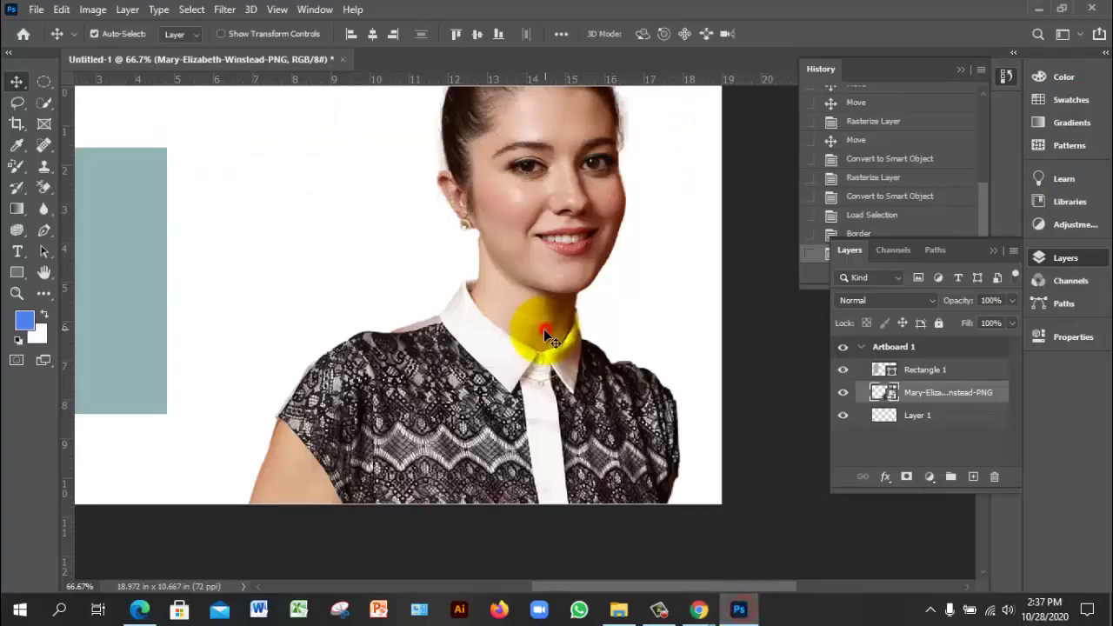
right_click(919, 396)
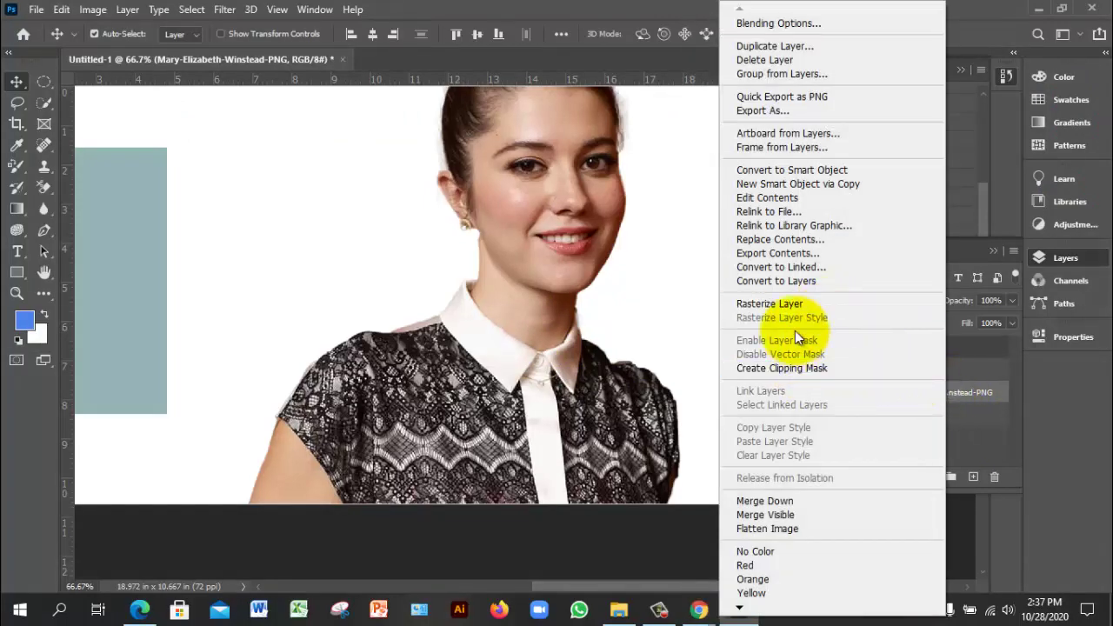
click(782, 304)
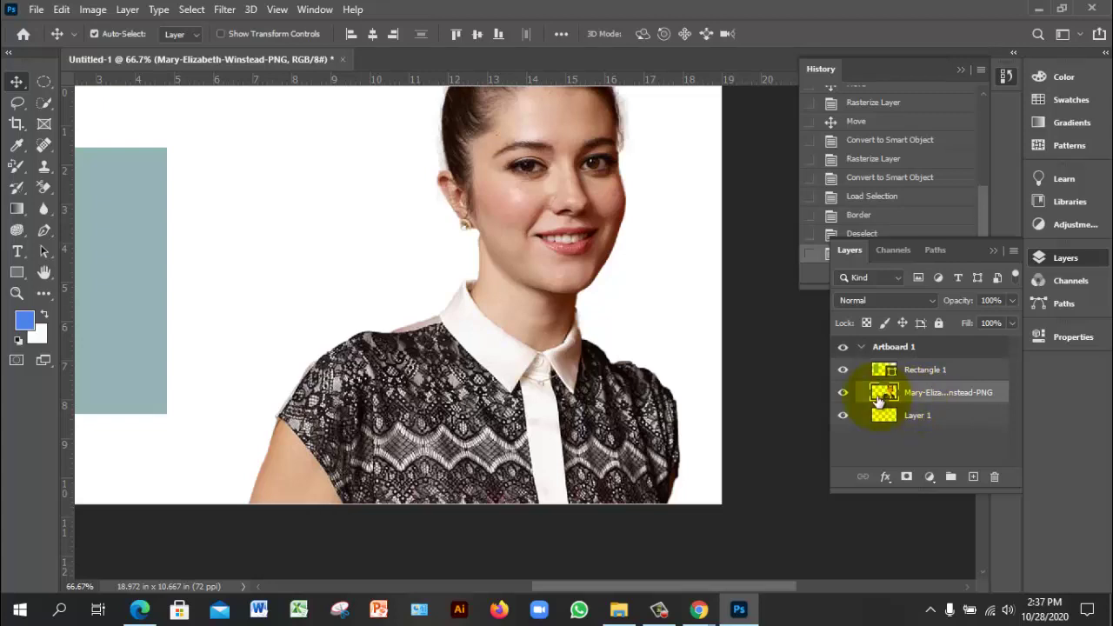
Load the rasterized portrait layer's outline as a selection and convert it to a 4-pixel border selection
ctrl+click(882, 394)
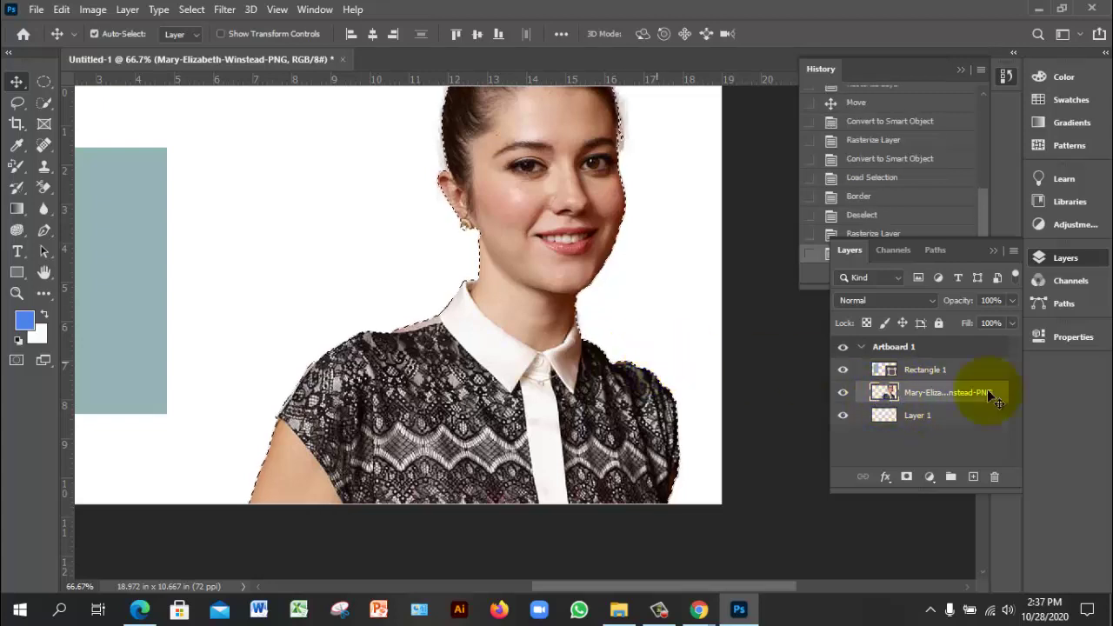
click(192, 10)
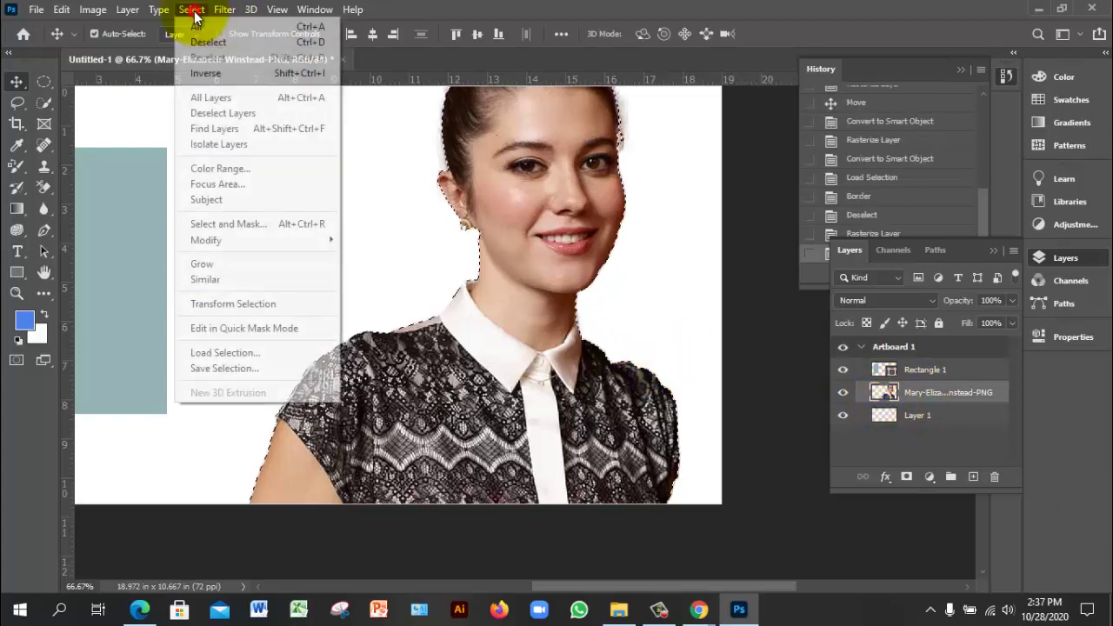
mouse_move(226, 240)
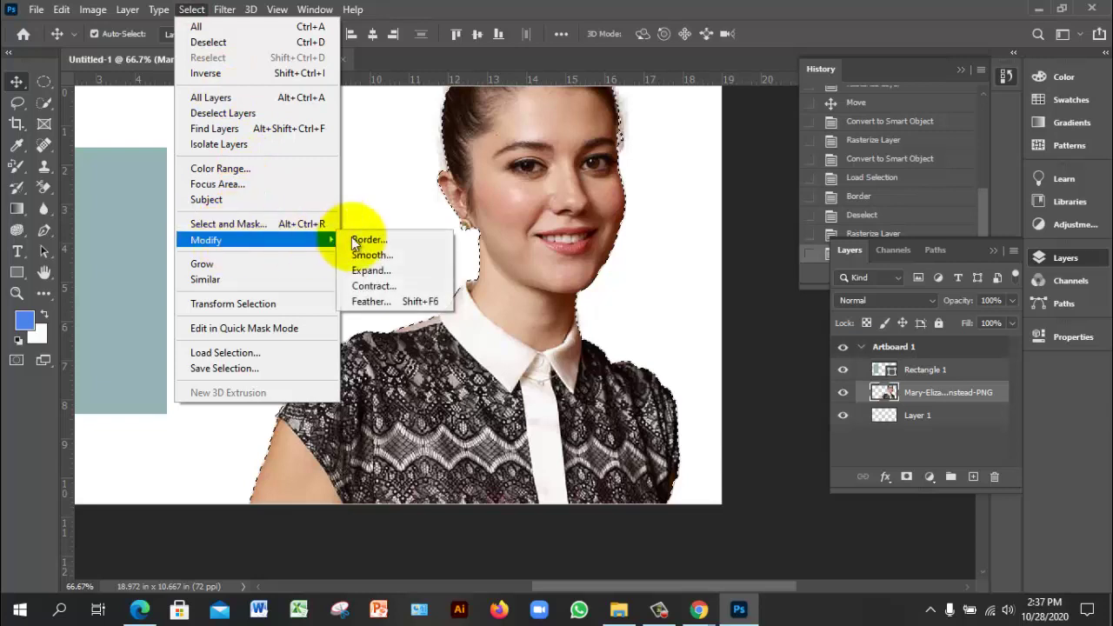
click(392, 239)
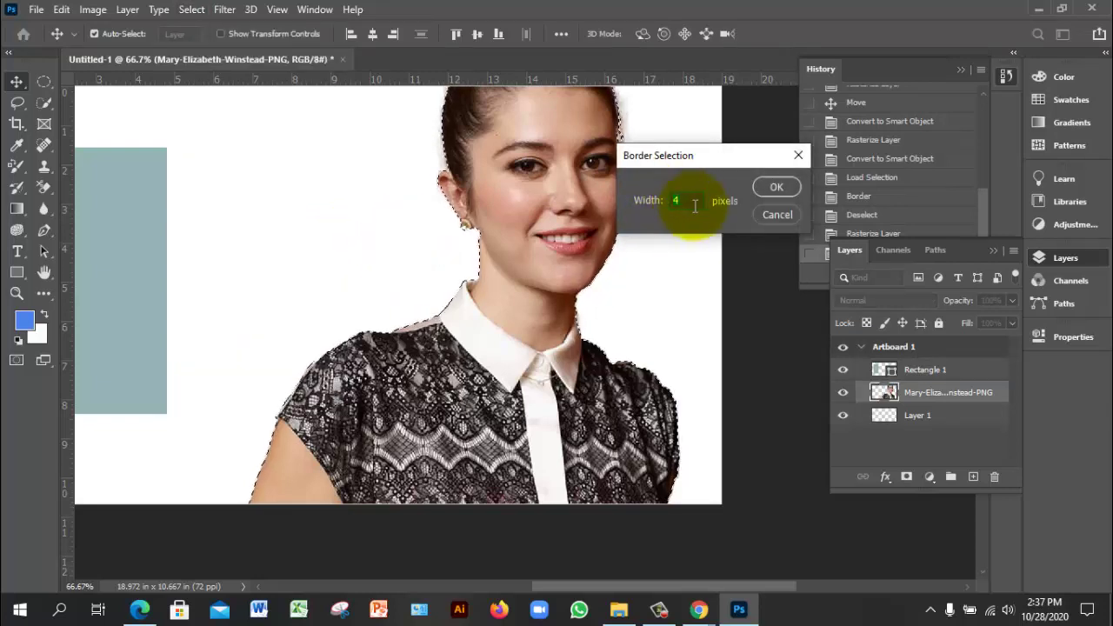
click(776, 187)
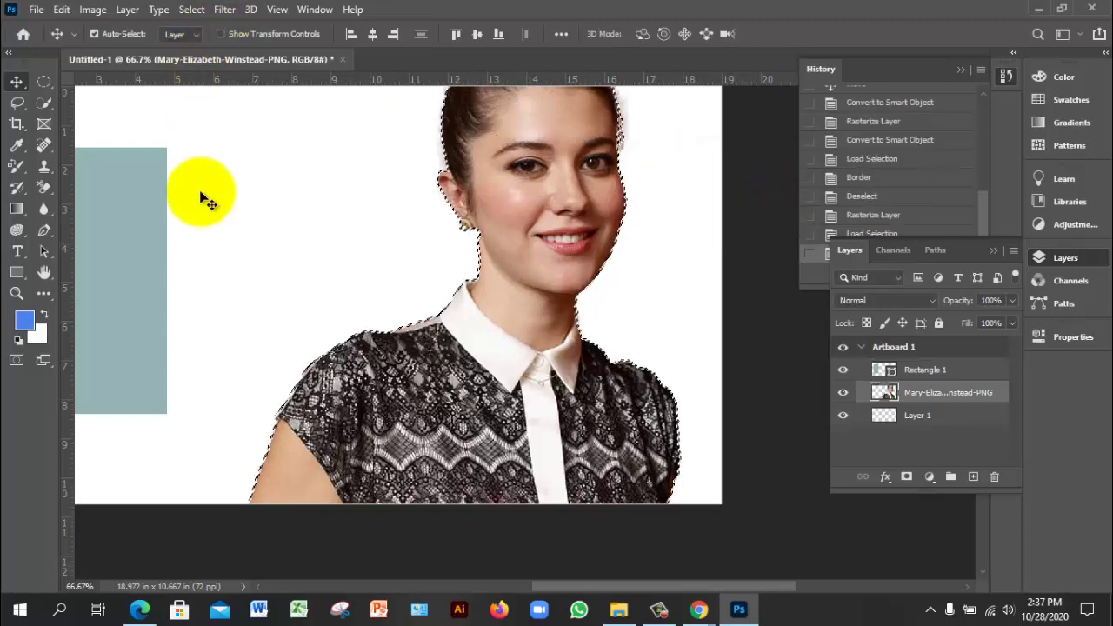
Expand the border selection around the portrait by 2 pixels
scroll(486, 242, up, 5)
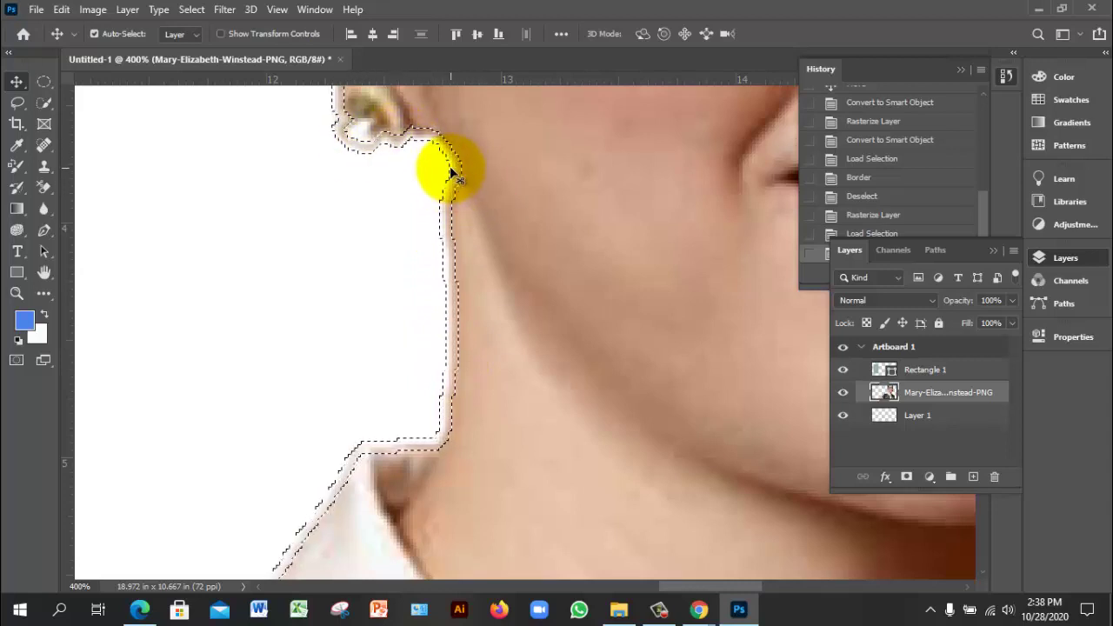
click(225, 9)
mouse_move(191, 10)
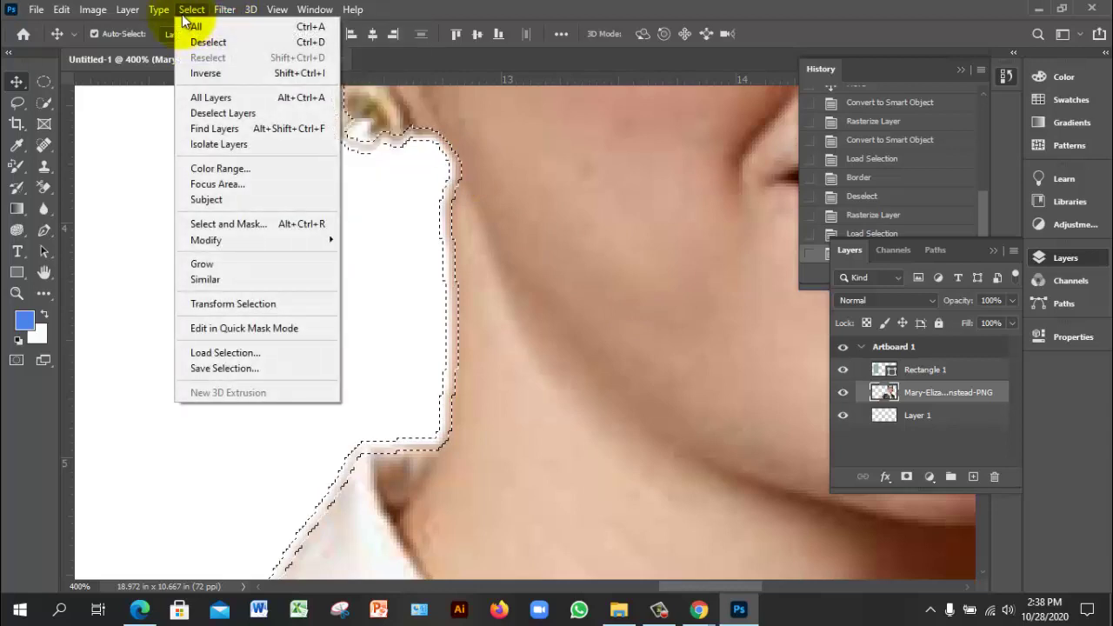
mouse_move(229, 247)
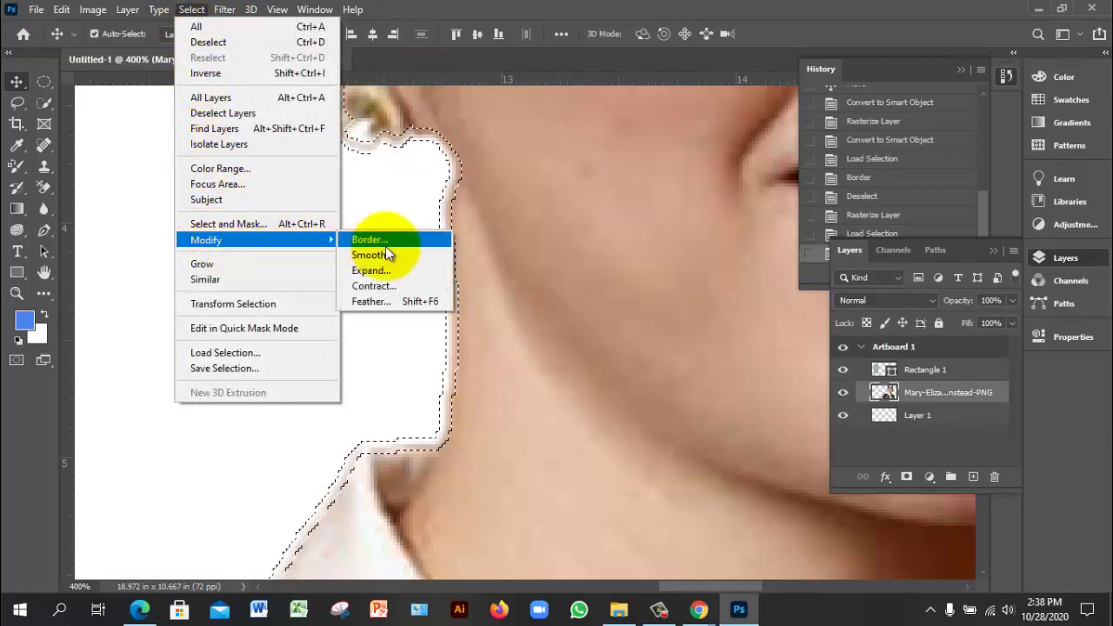
click(376, 270)
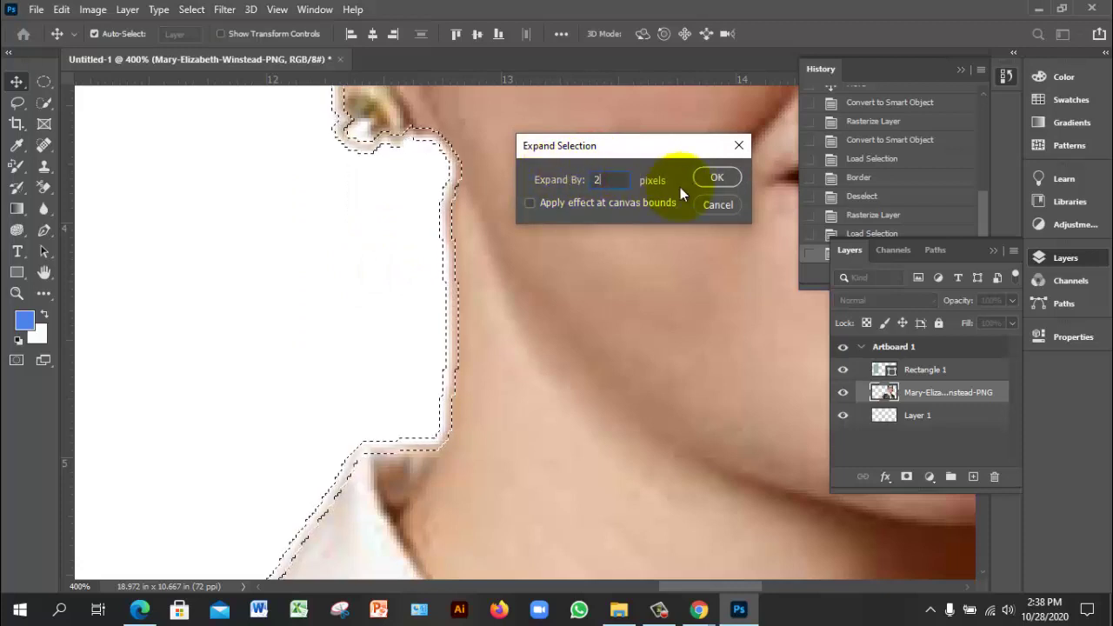
click(708, 177)
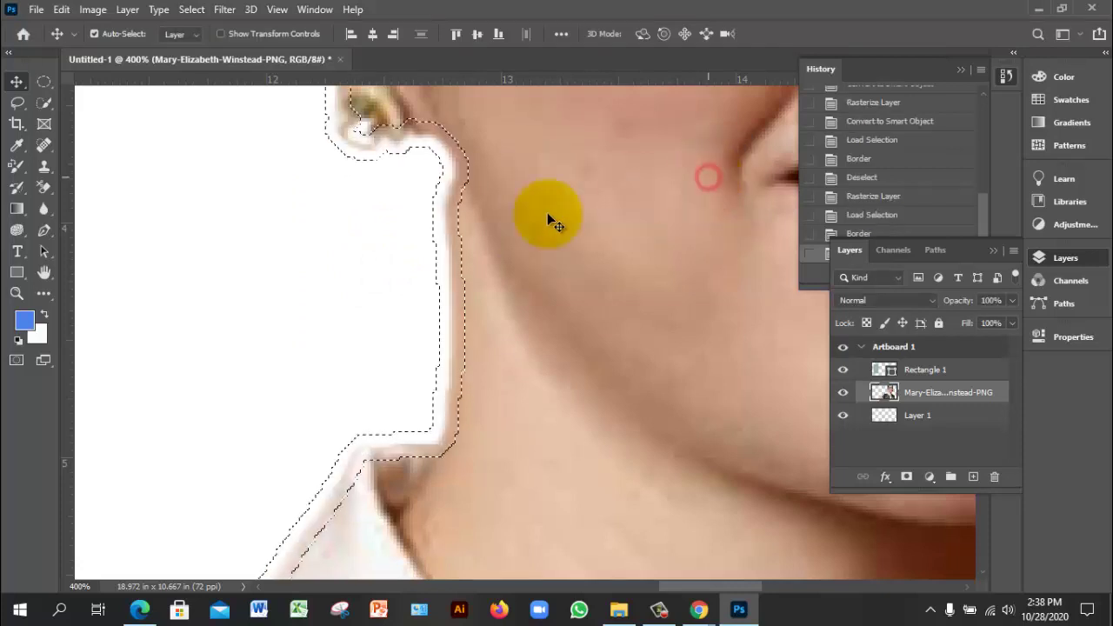
Feather the expanded border selection with a radius of 1 pixel
click(189, 10)
mouse_move(246, 239)
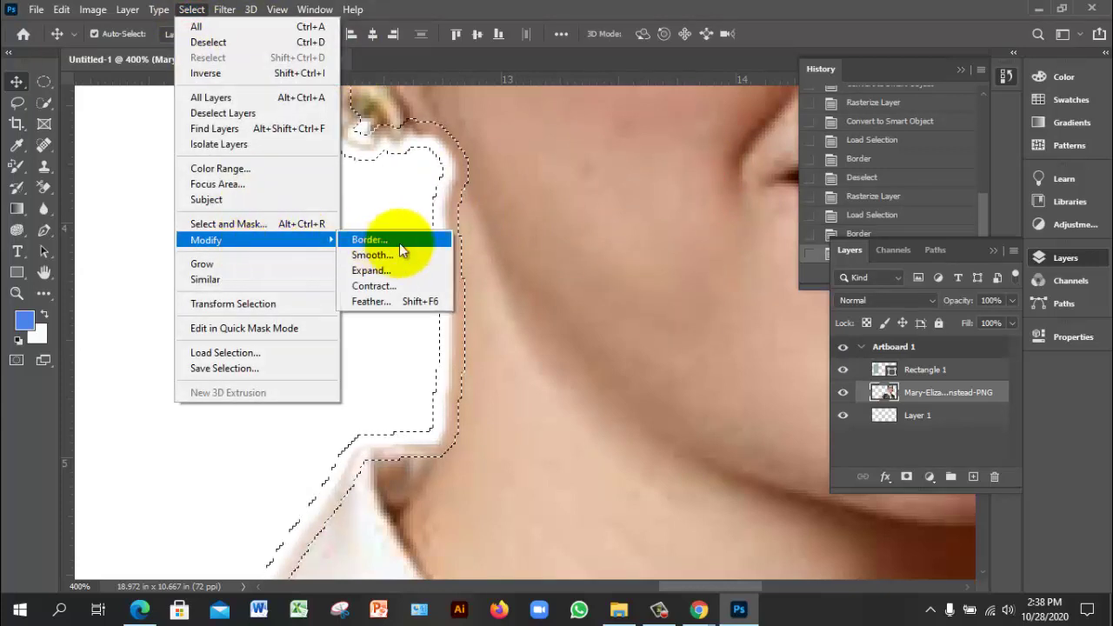
click(392, 301)
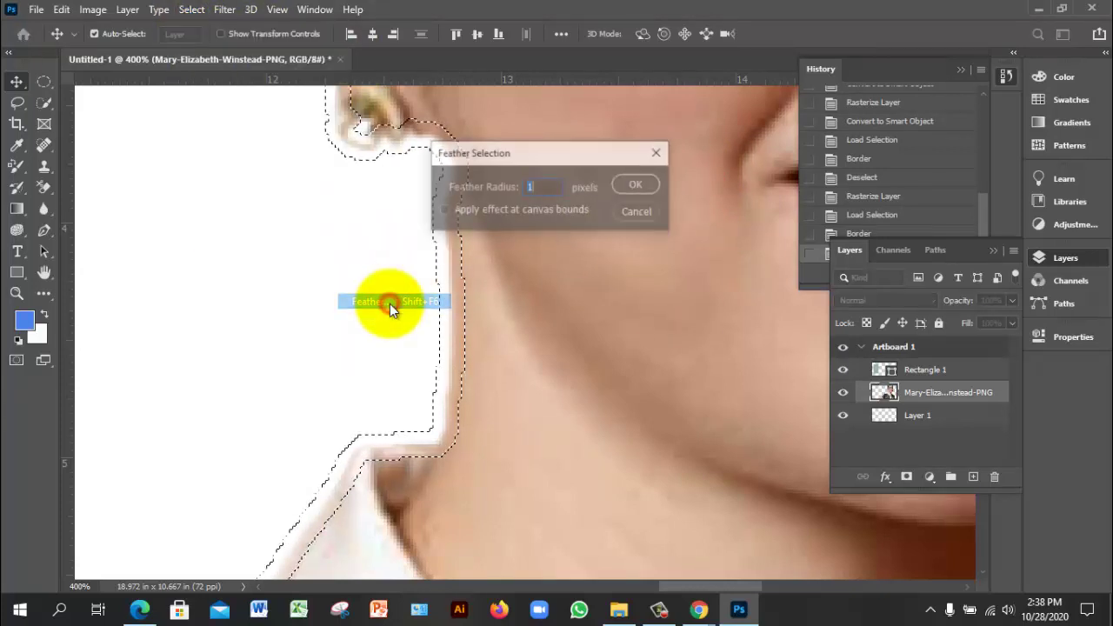
key(Return)
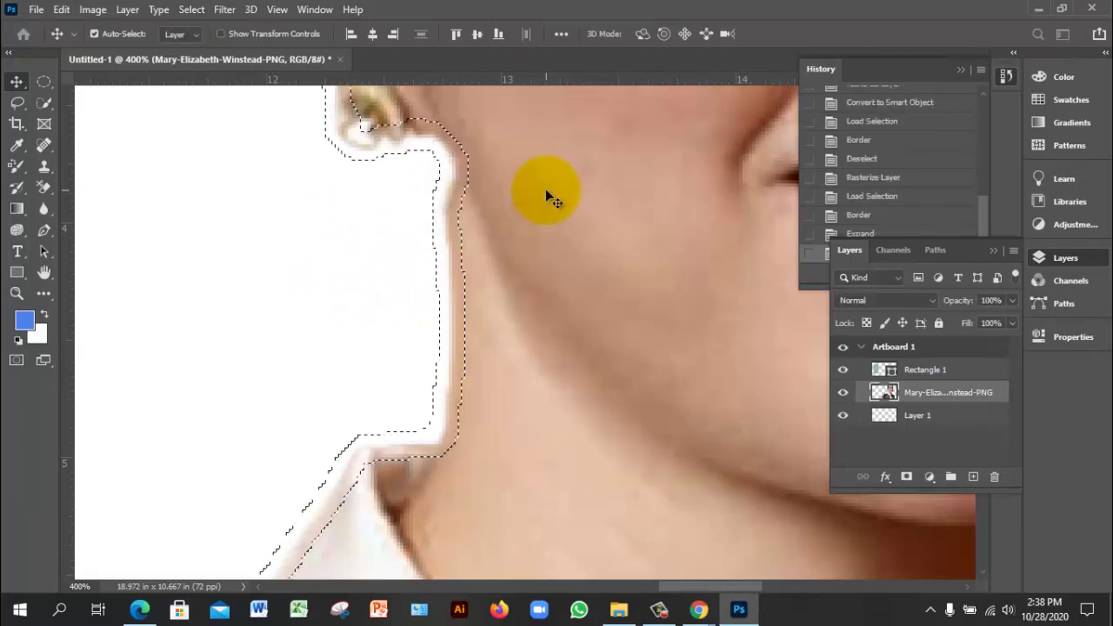
Smooth the feathered border selection with a sample radius of 3 pixels
click(191, 10)
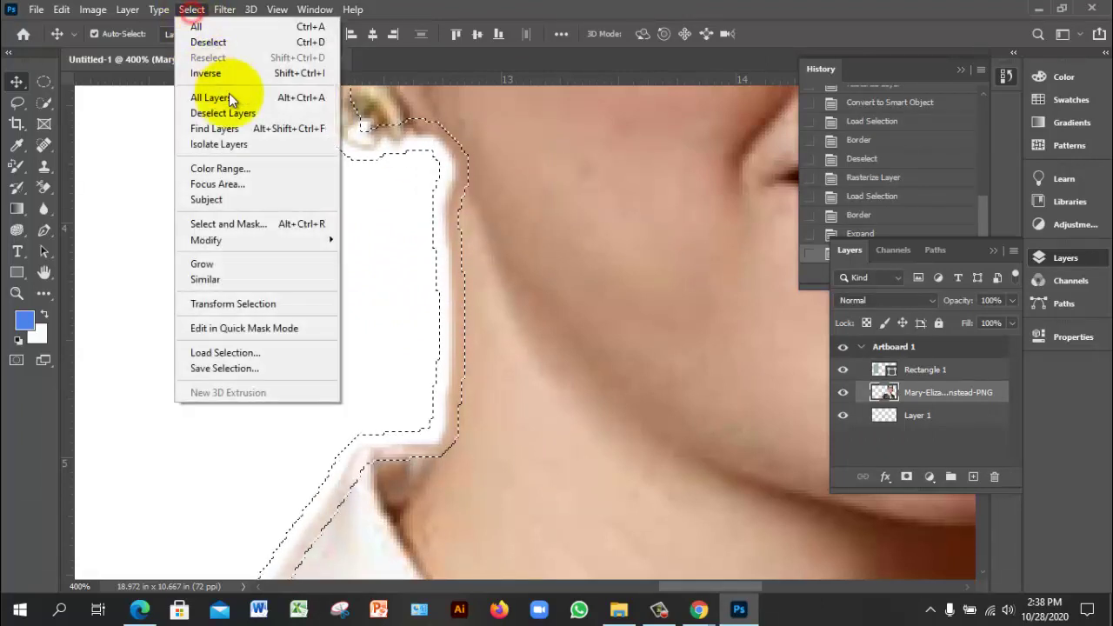
mouse_move(244, 238)
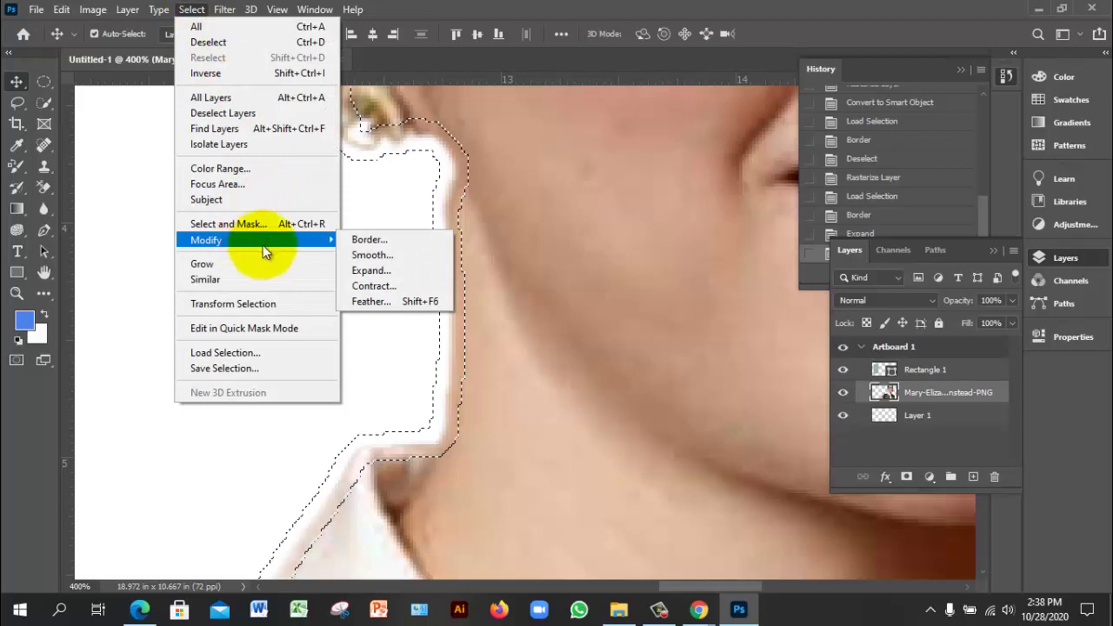
click(374, 260)
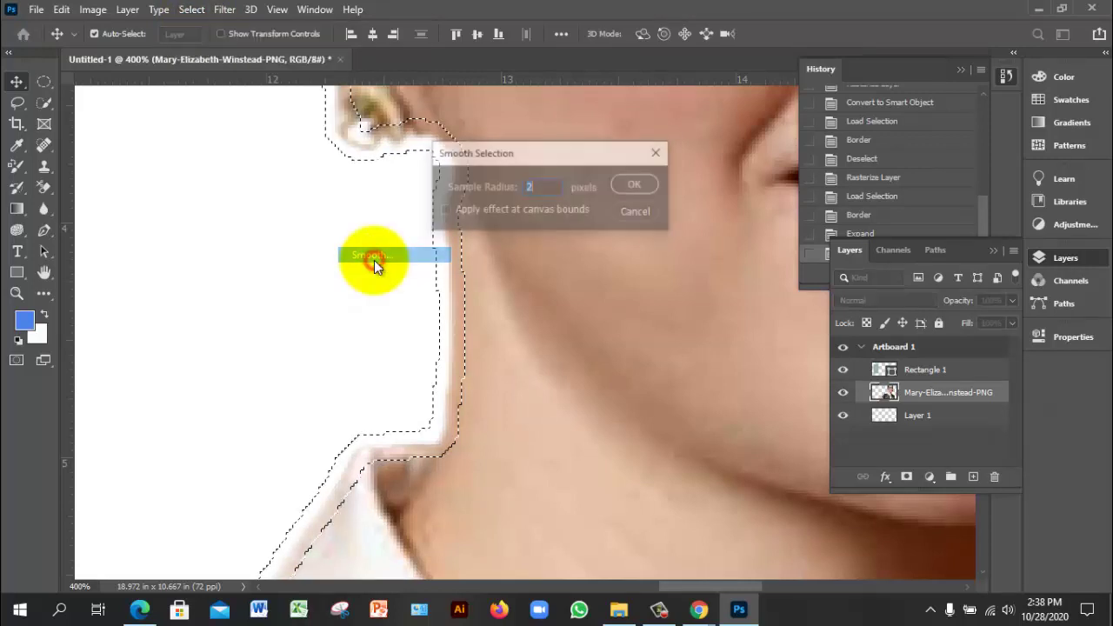
click(528, 187)
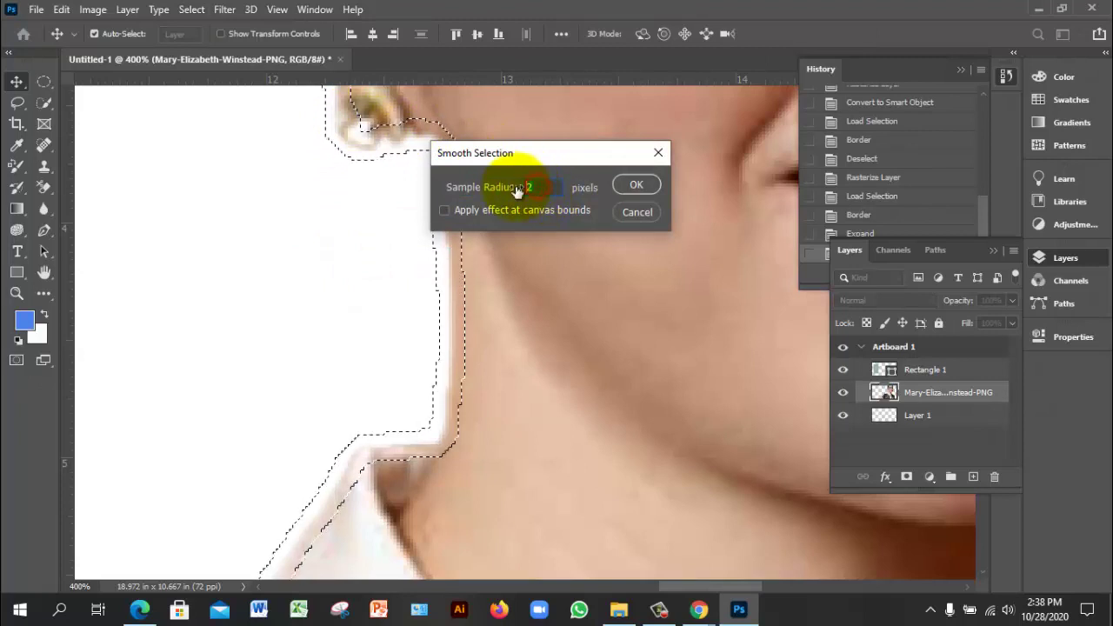
key(BackSpace)
text(3)
click(646, 188)
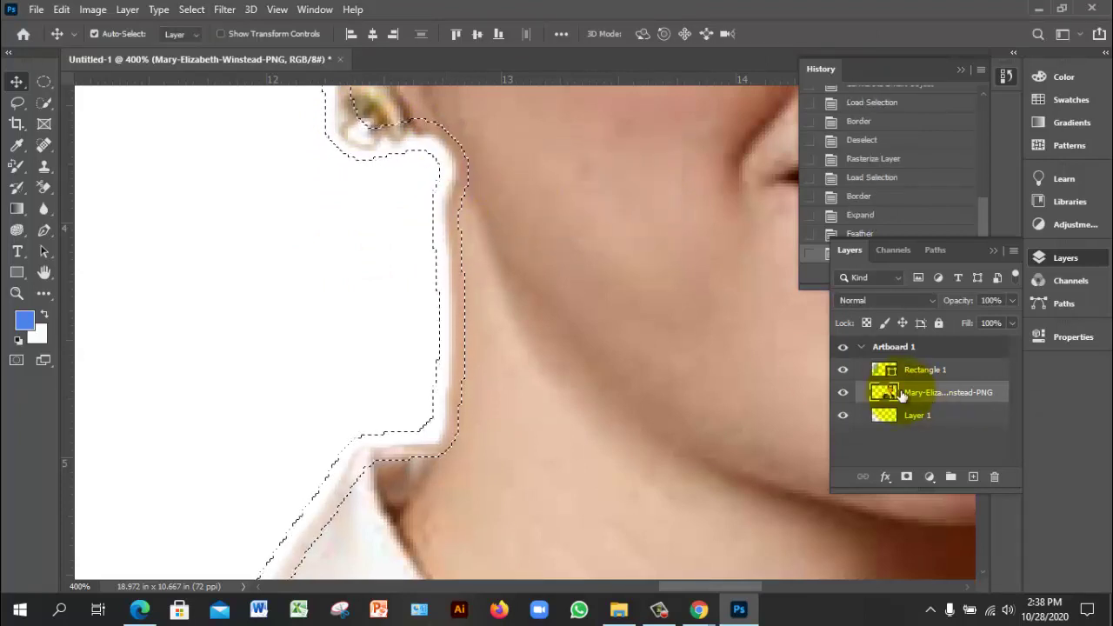
Fill the border selection on the portrait layer with the blue foreground color and deselect it
key(alt+BackSpace)
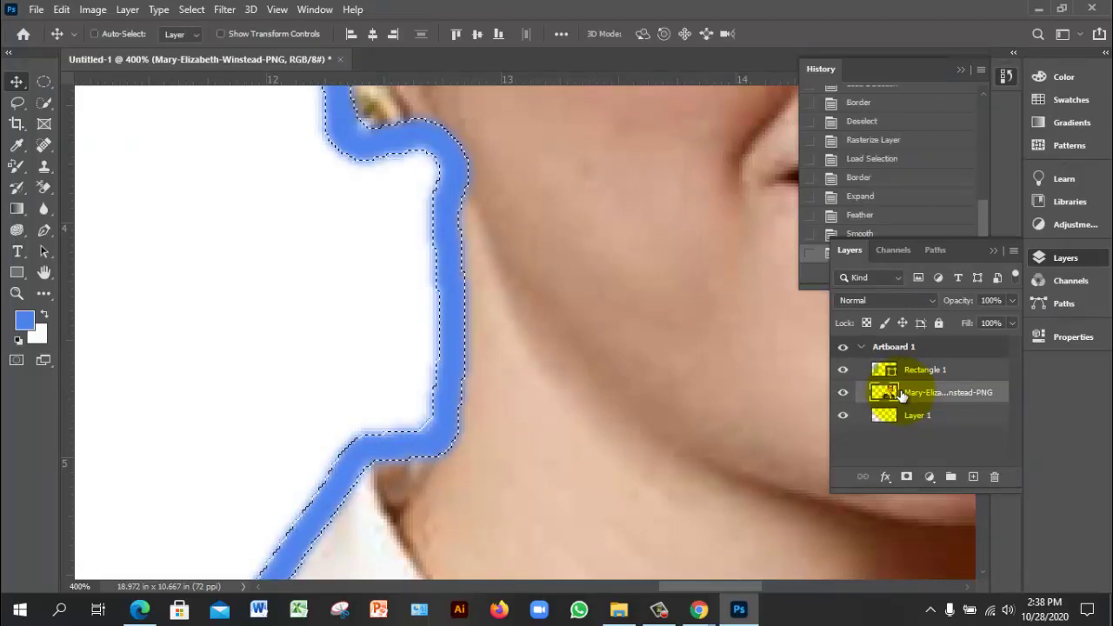
key(ctrl+d)
scroll(526, 275, down, 6)
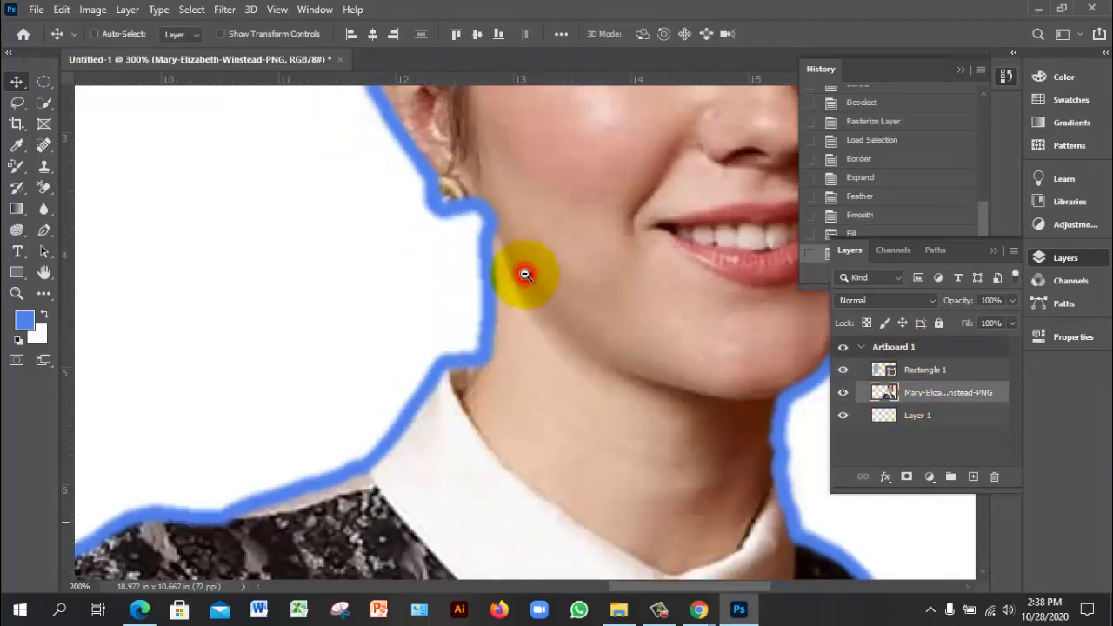
scroll(529, 278, up, 7)
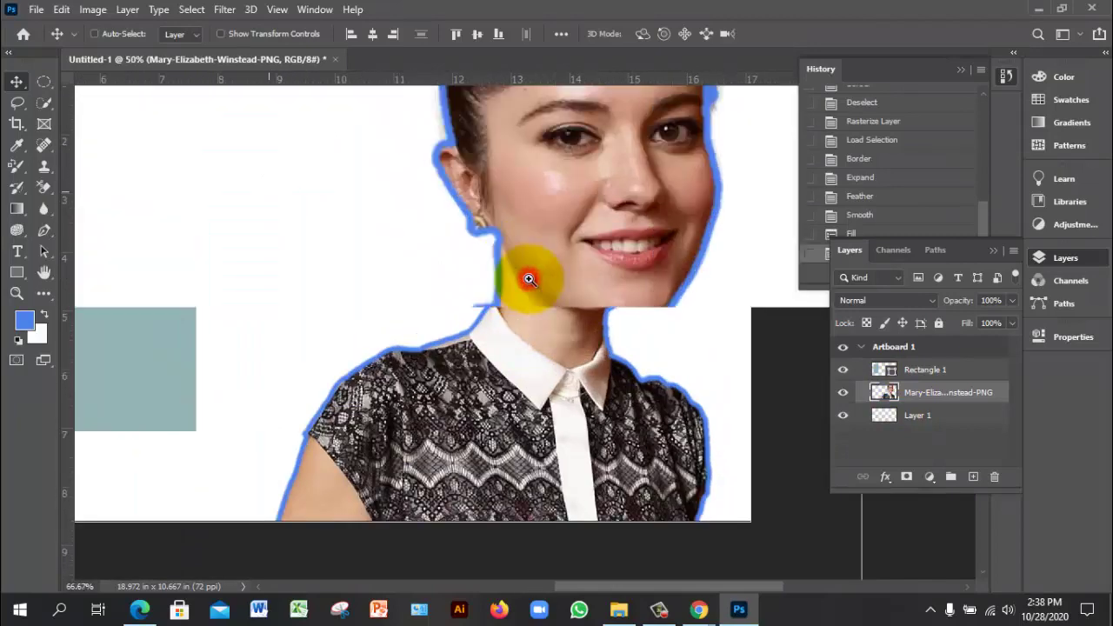
scroll(533, 292, down, 6)
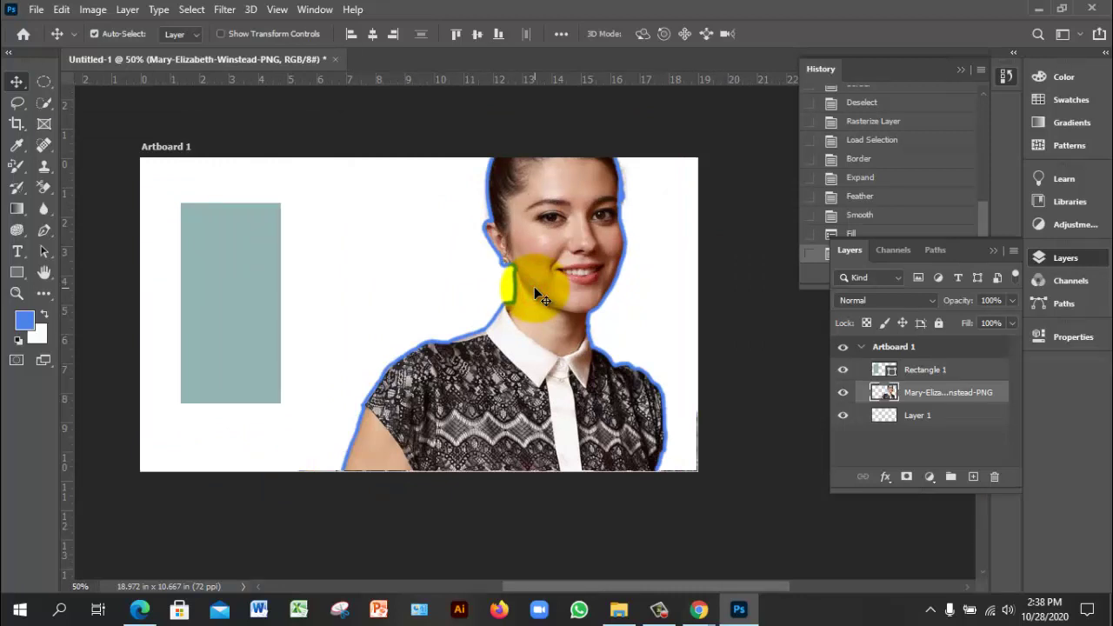
click(240, 285)
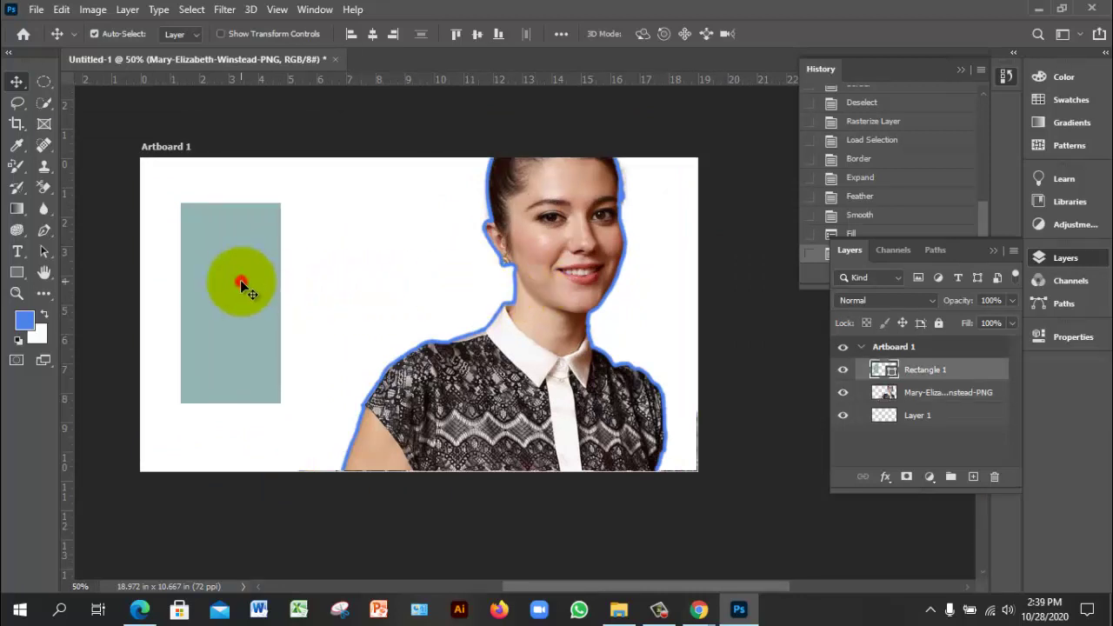
click(580, 265)
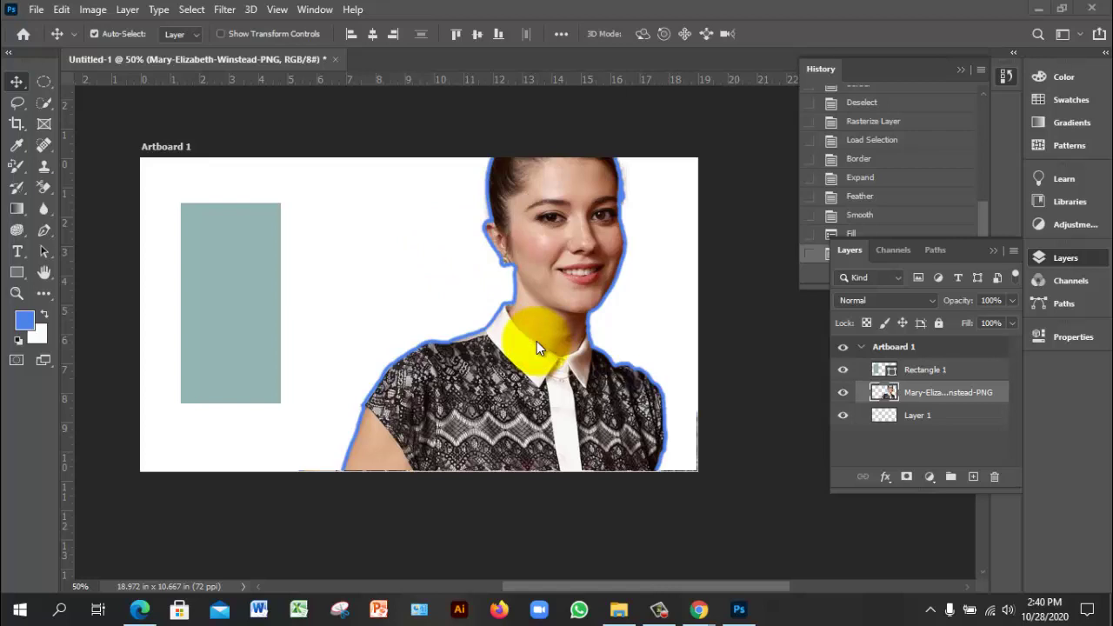
Open the photo pexels-moose-photos-1036622.jpg from Downloads and unlock its Background into a regular layer
click(33, 10)
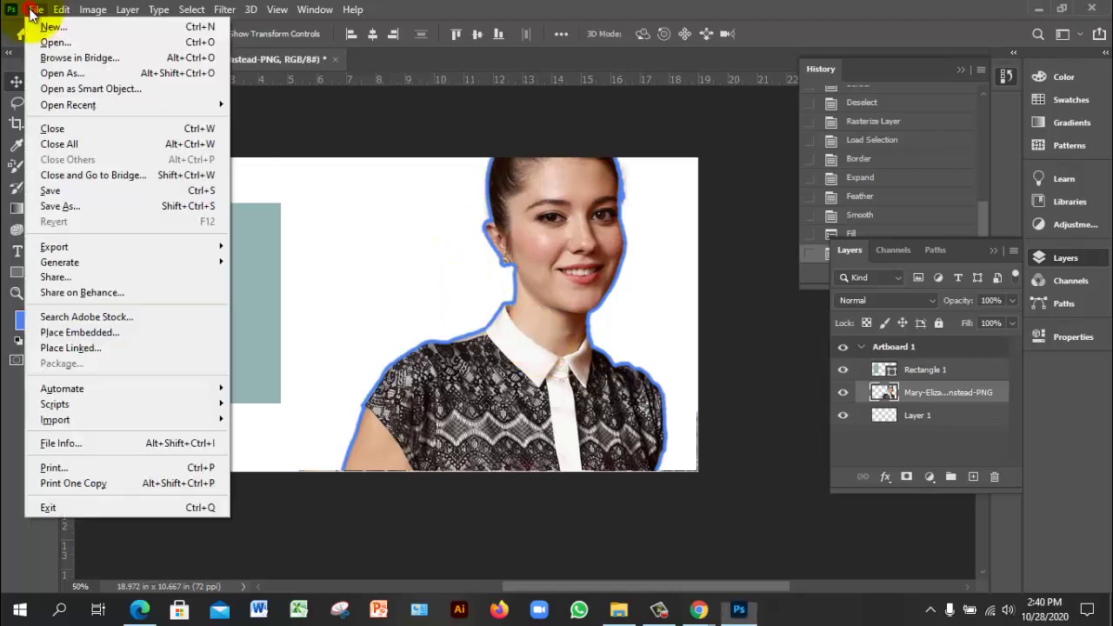
click(77, 41)
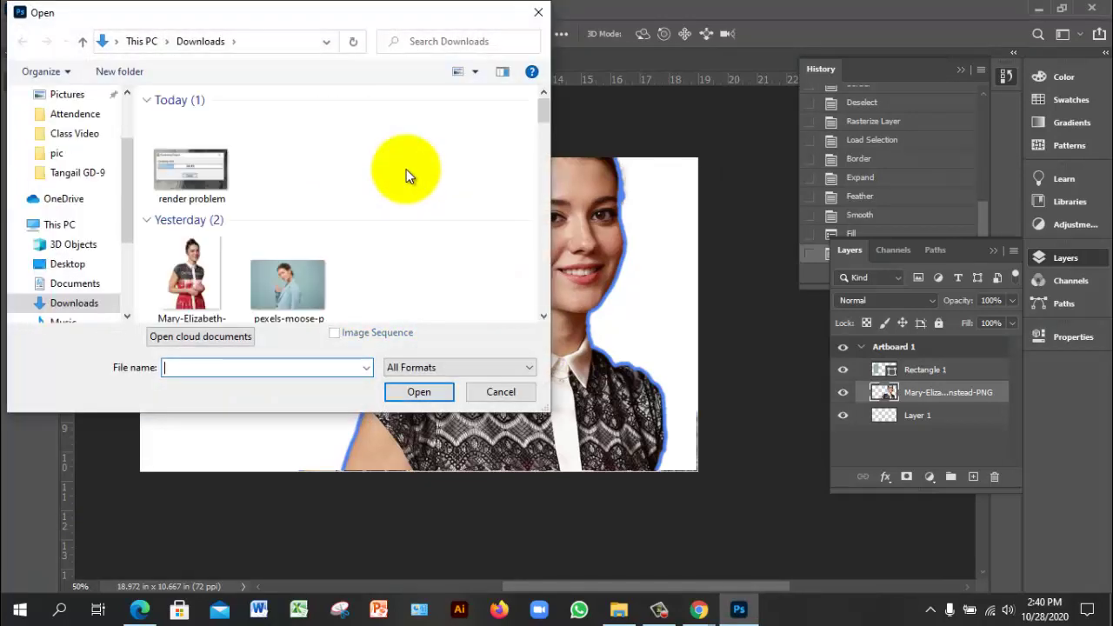
click(288, 274)
click(435, 392)
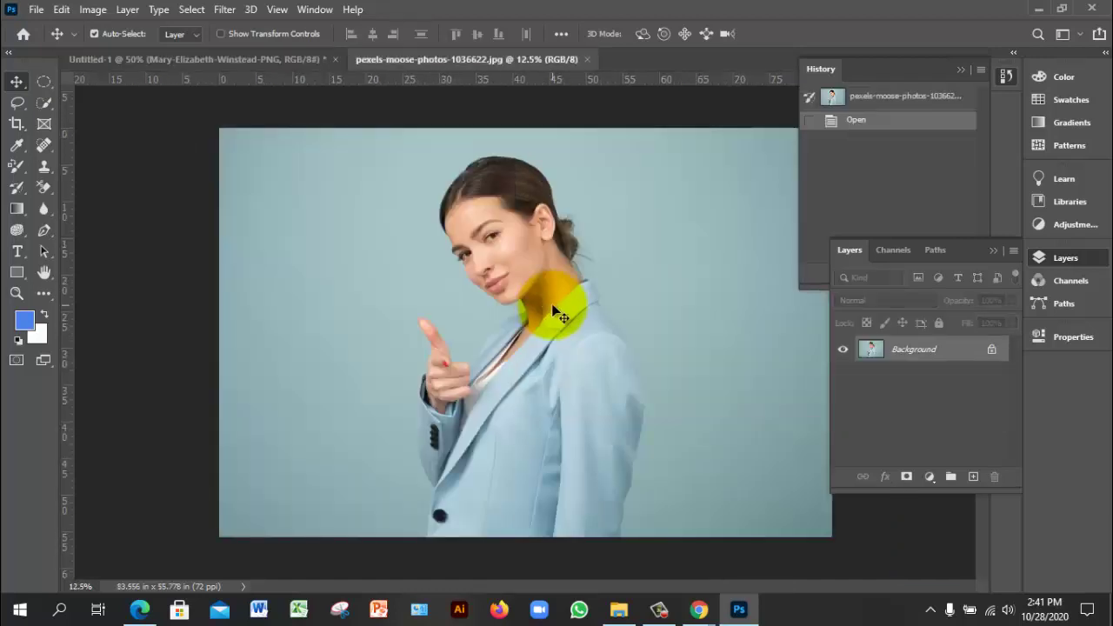
click(993, 351)
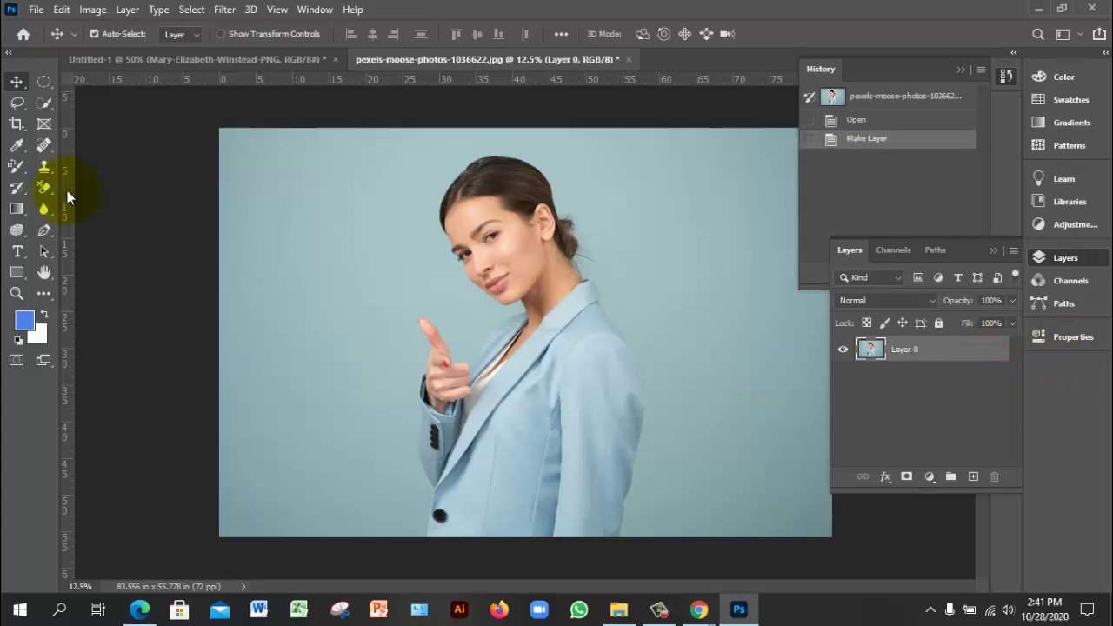
Cut a rectangular area out of the lower blue jacket with the Rectangular Marquee tool and paste it as a new layer
right_click(41, 82)
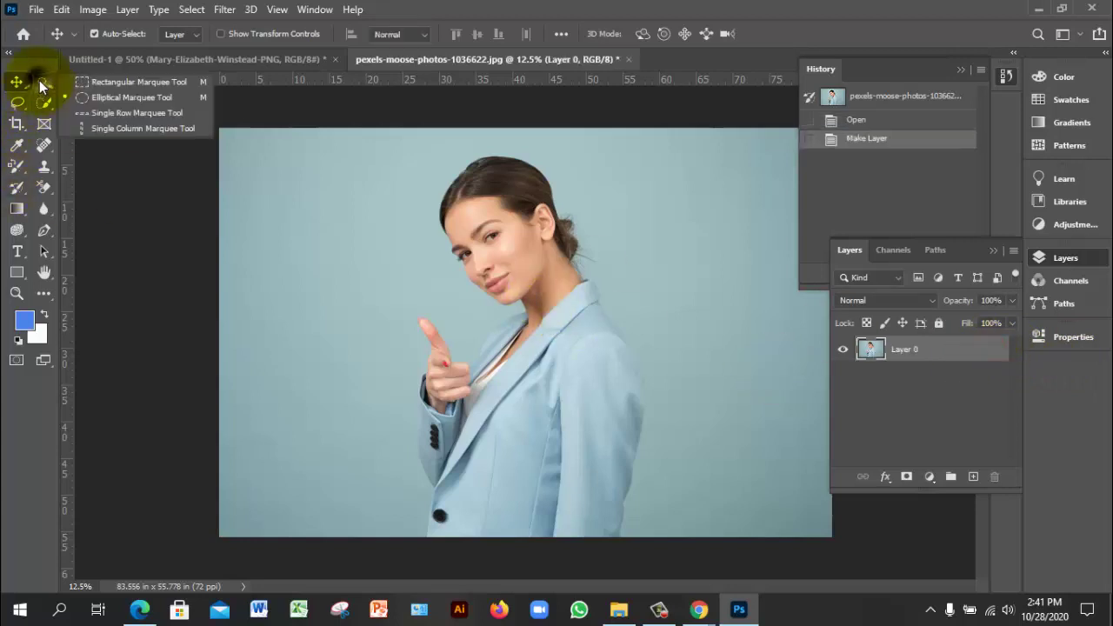
click(118, 83)
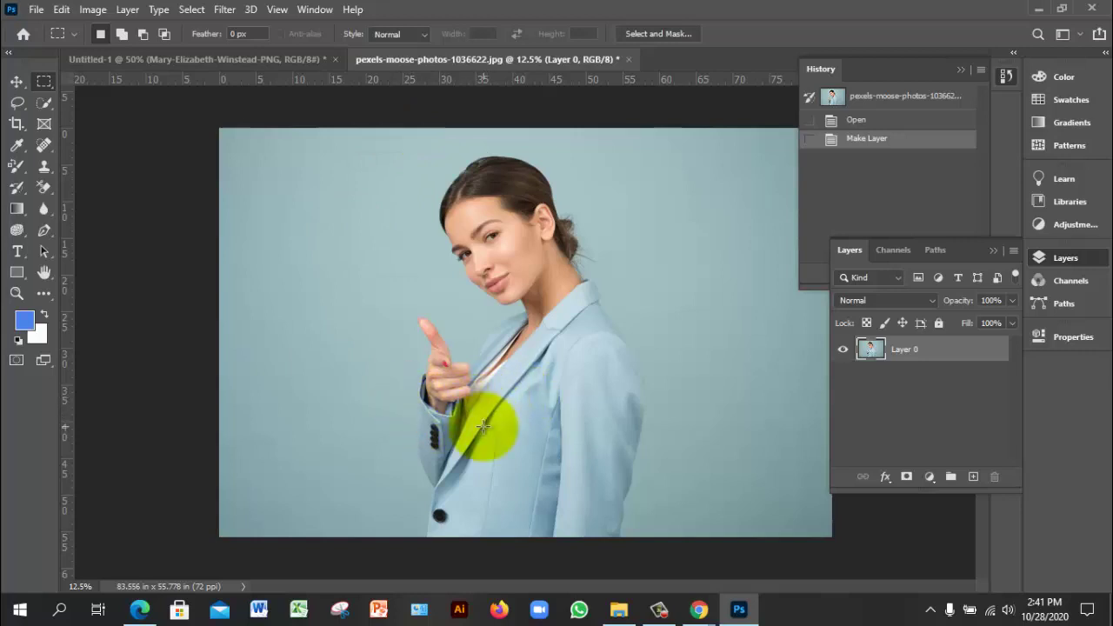
drag(465, 415, 622, 514)
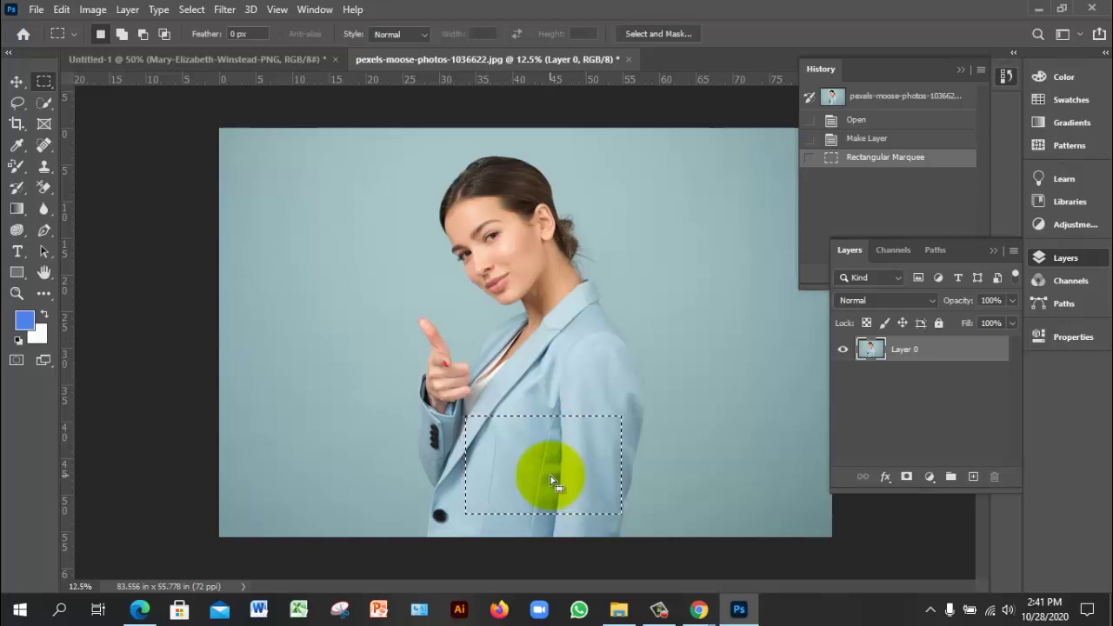
key(Delete)
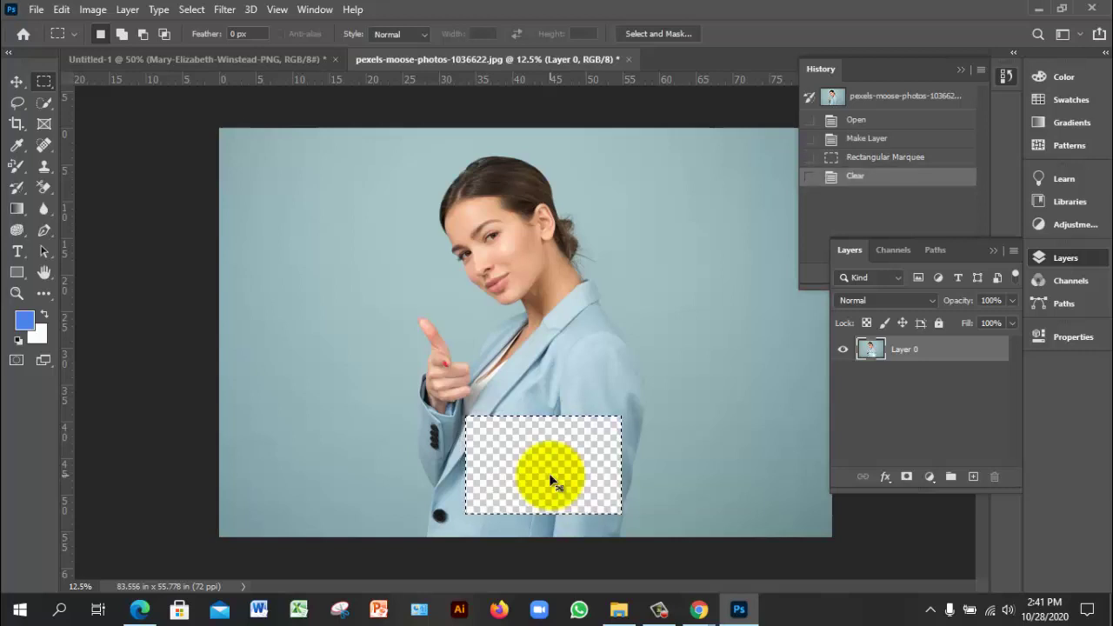
key(ctrl+v)
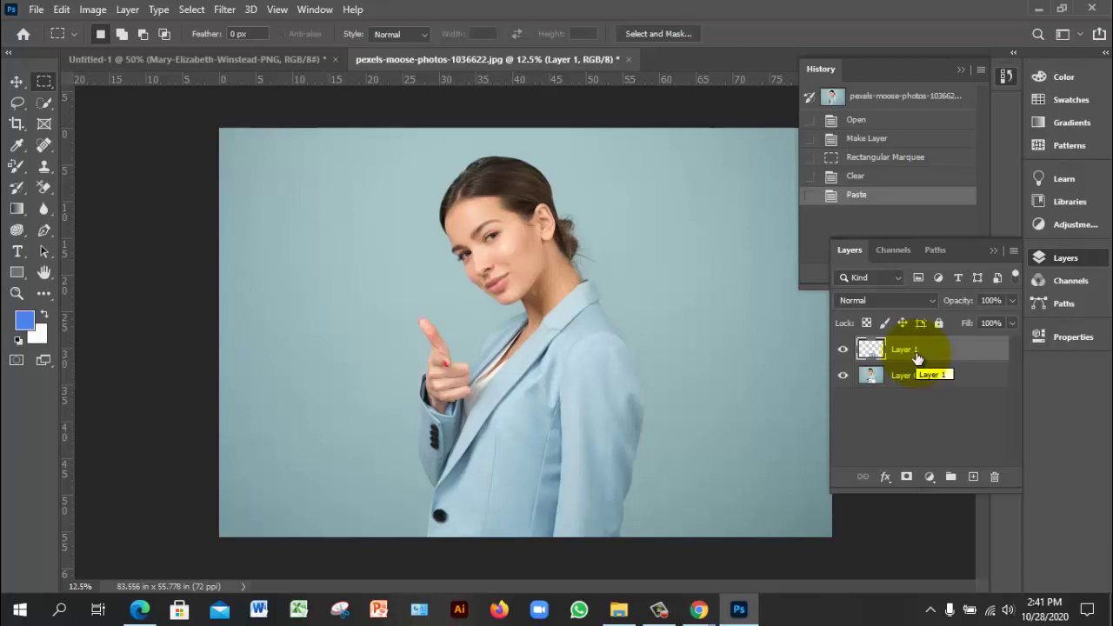
Add a drop shadow to the pasted jacket layer, Layer 1, and set the shadow's size to 125 px
click(993, 361)
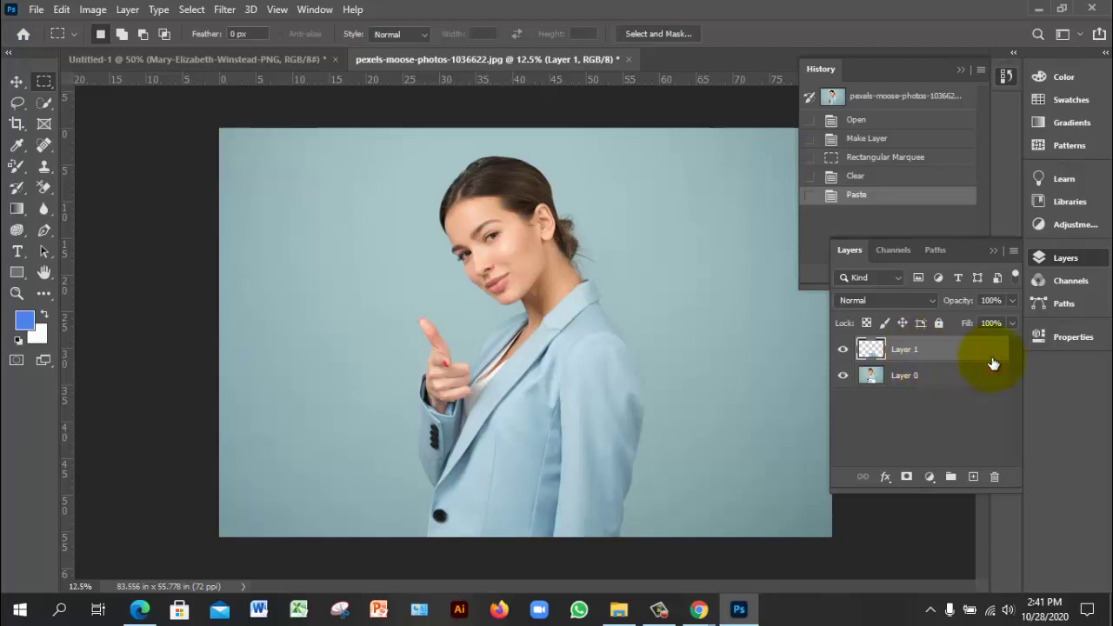
double_click(992, 364)
drag(845, 175, 934, 119)
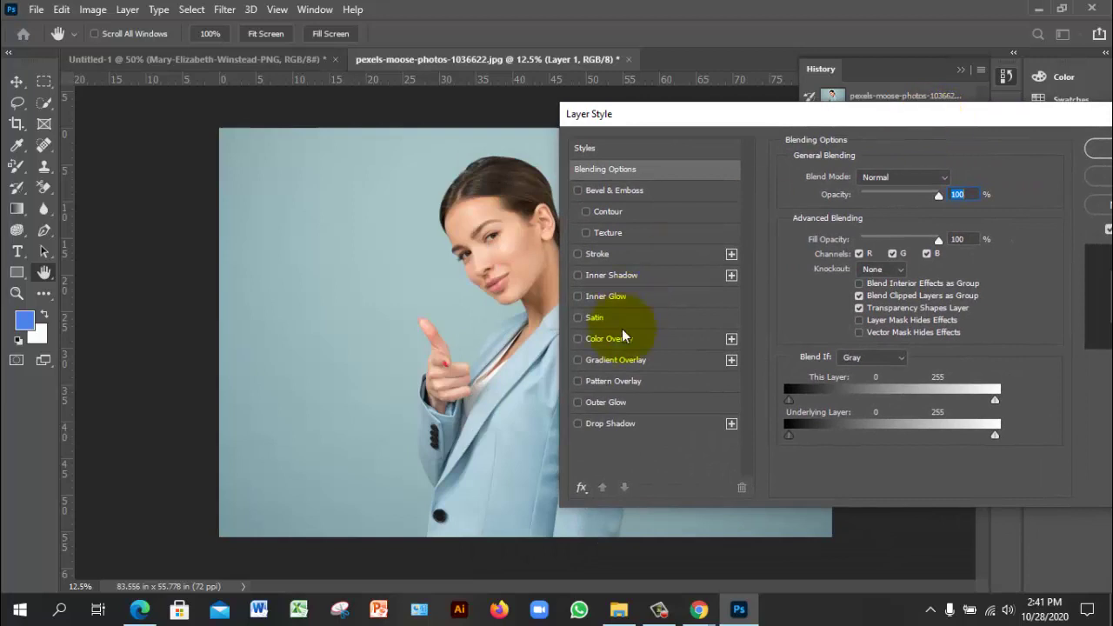
click(577, 423)
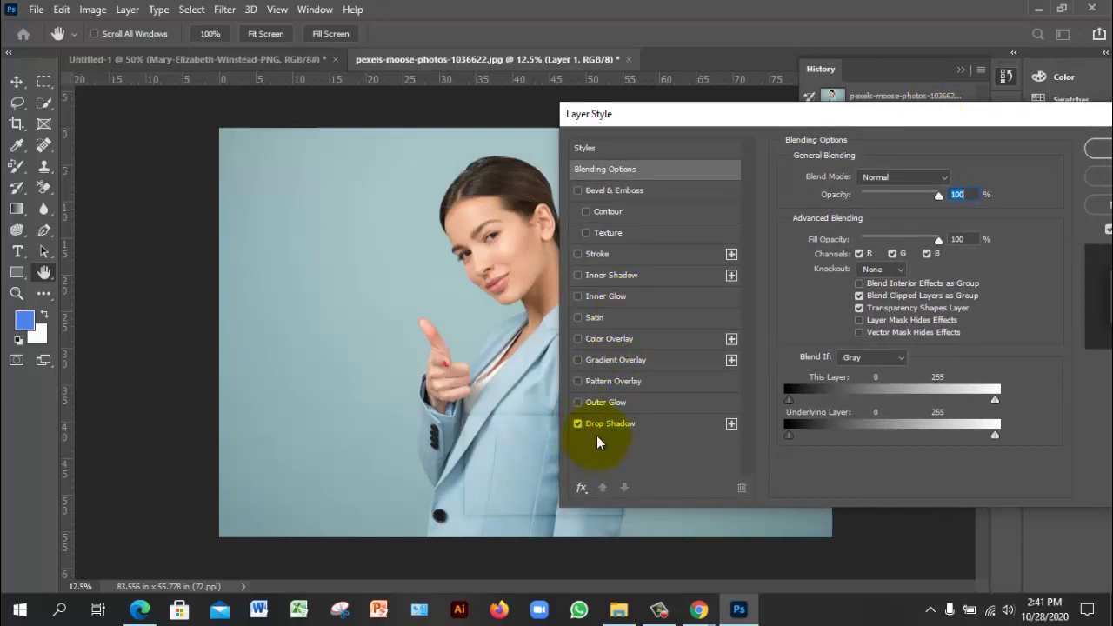
click(611, 424)
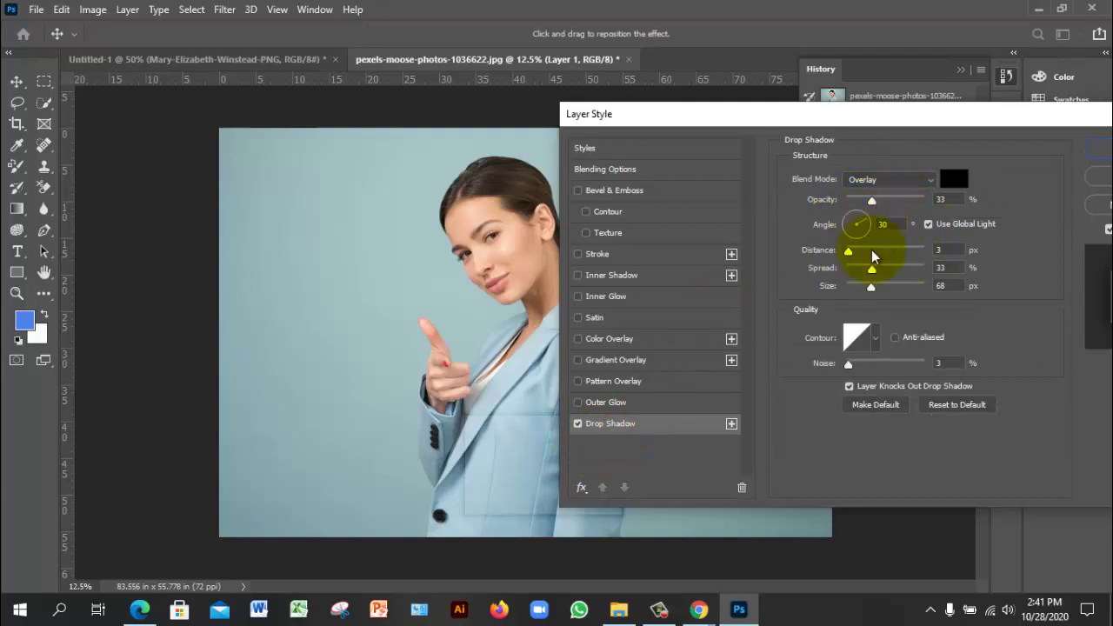
drag(872, 286, 889, 290)
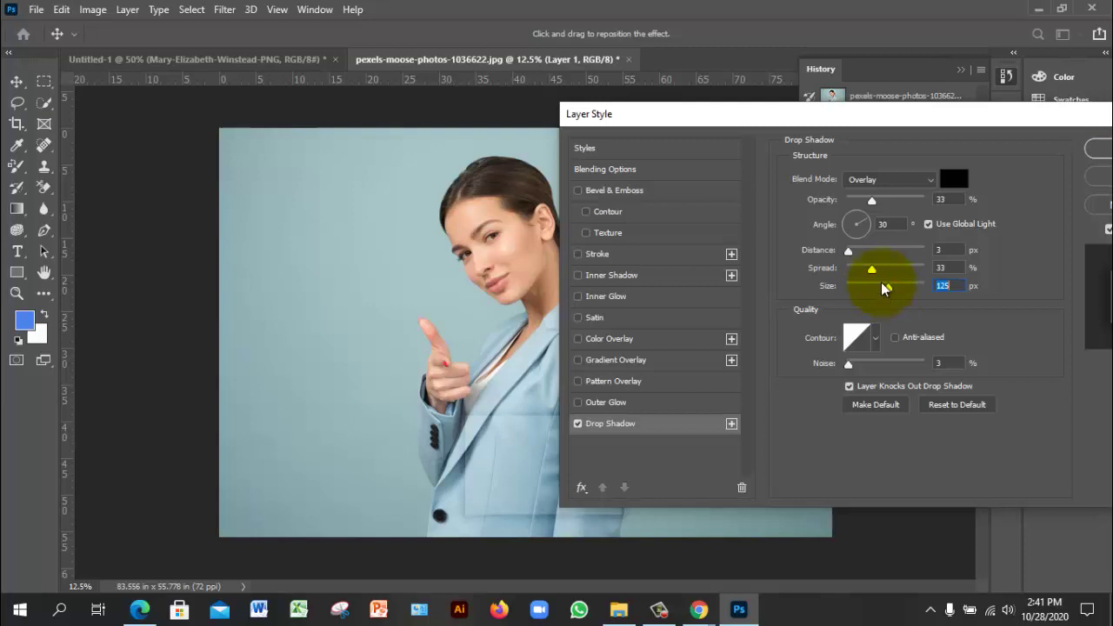
Uncover the jacket area behind the layer style dialog and compare the image with the shadow preview off and on
drag(909, 121, 792, 138)
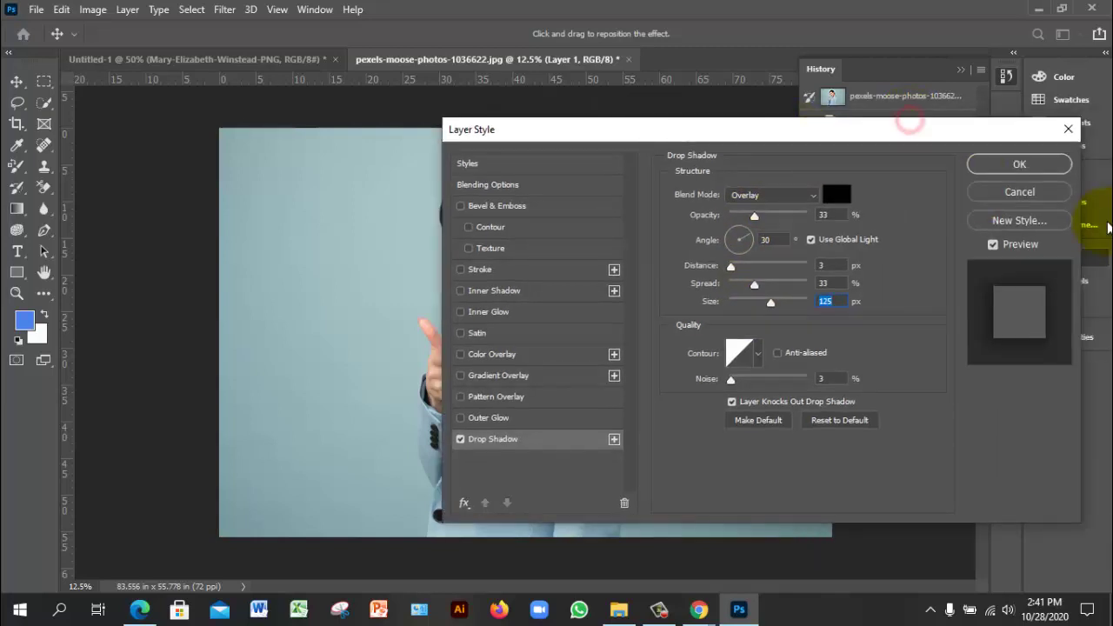
click(996, 244)
click(996, 244)
drag(910, 137, 386, 42)
drag(461, 26, 564, 20)
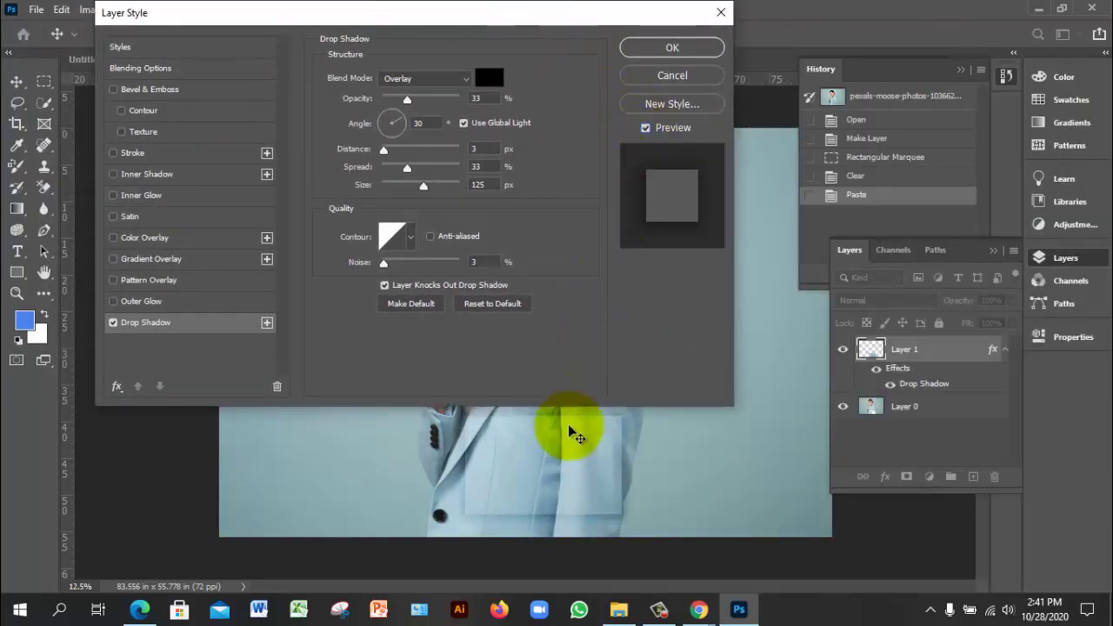
click(660, 130)
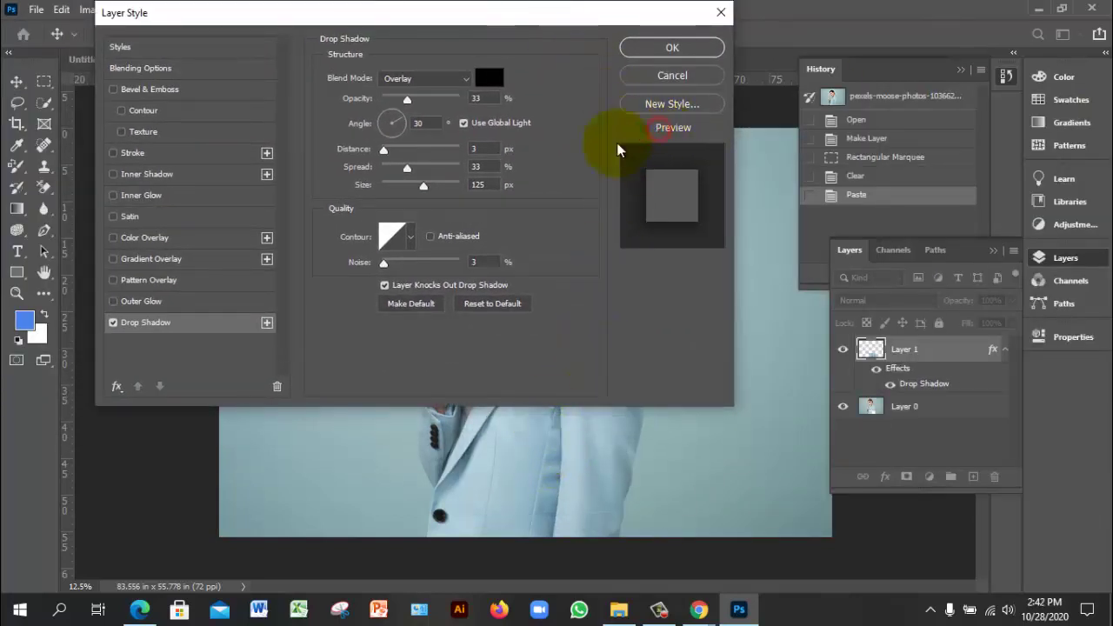
click(656, 129)
click(657, 129)
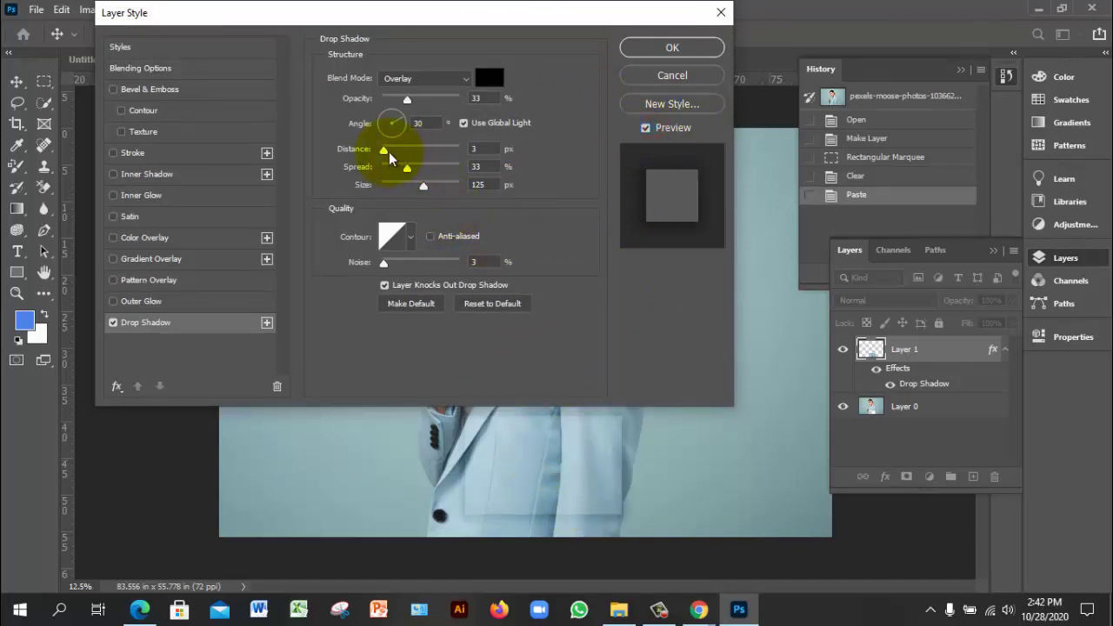
Set the drop shadow to 49% opacity, 34% spread and 150 px size, and apply the layer style
click(408, 101)
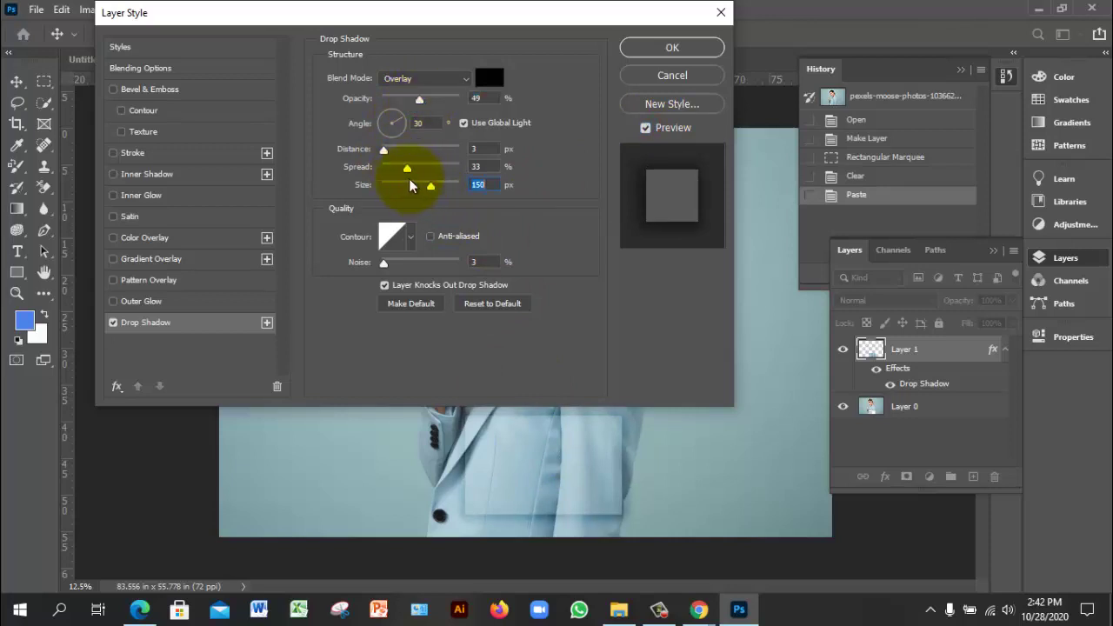
drag(407, 167, 409, 167)
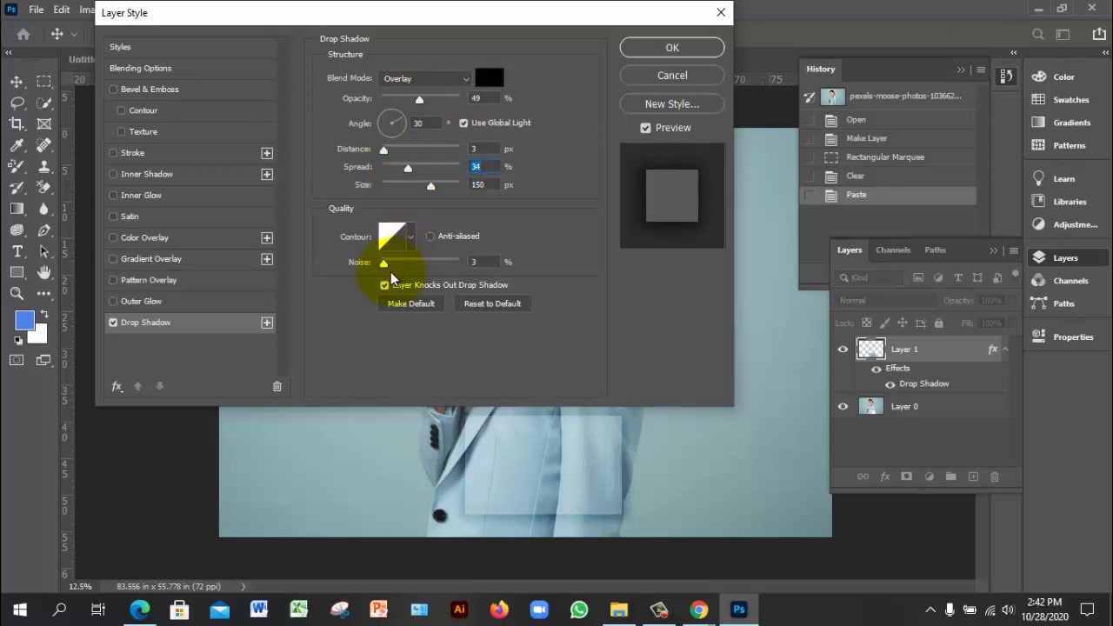
click(683, 52)
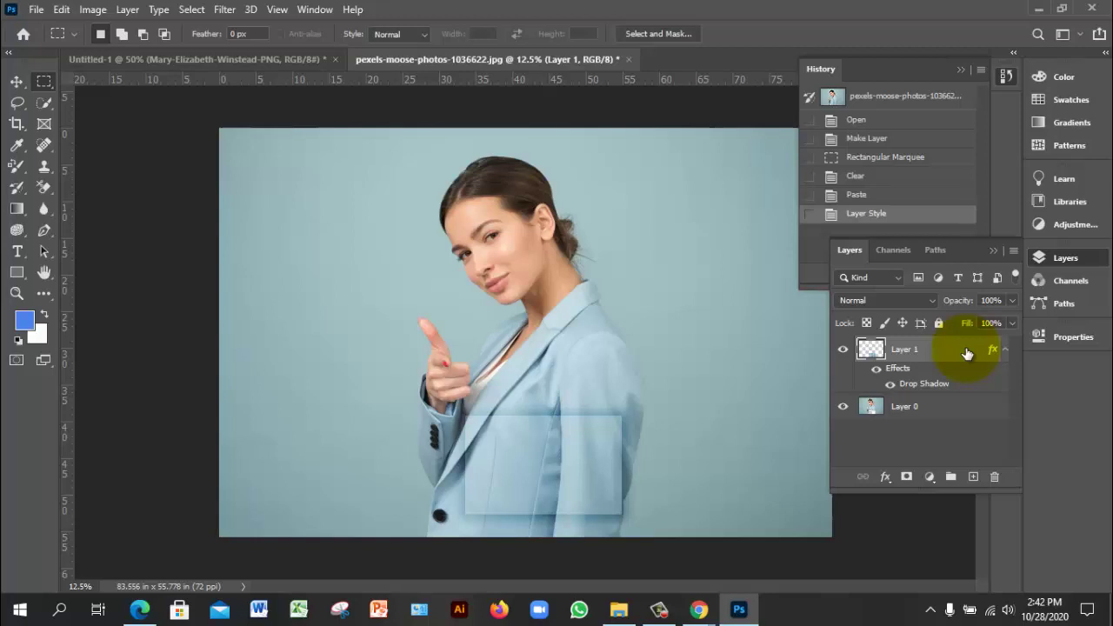
click(964, 414)
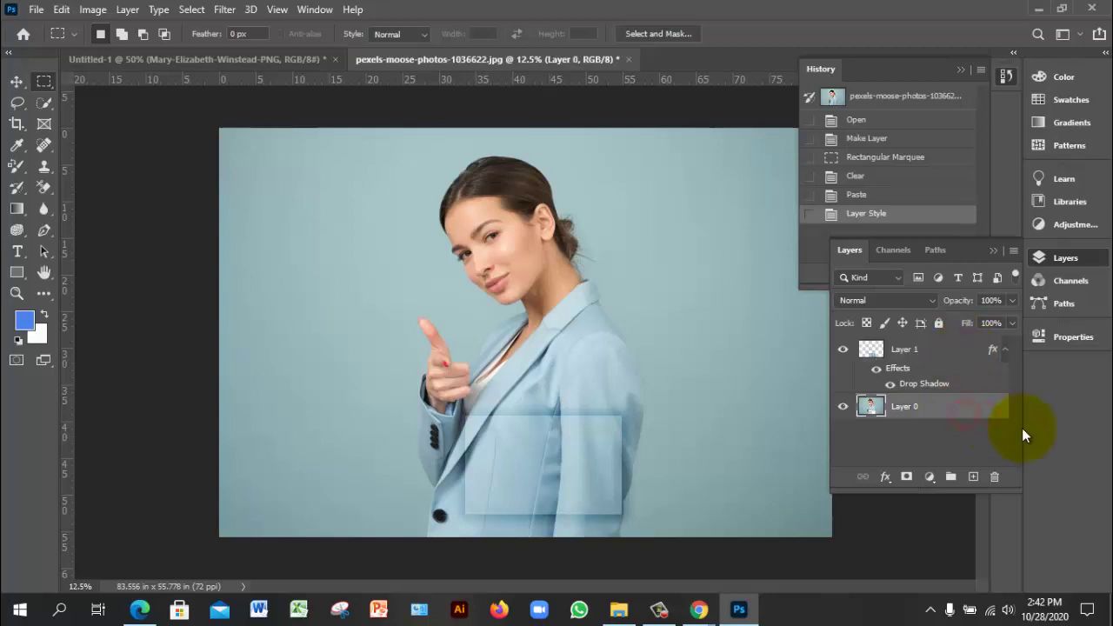
click(128, 9)
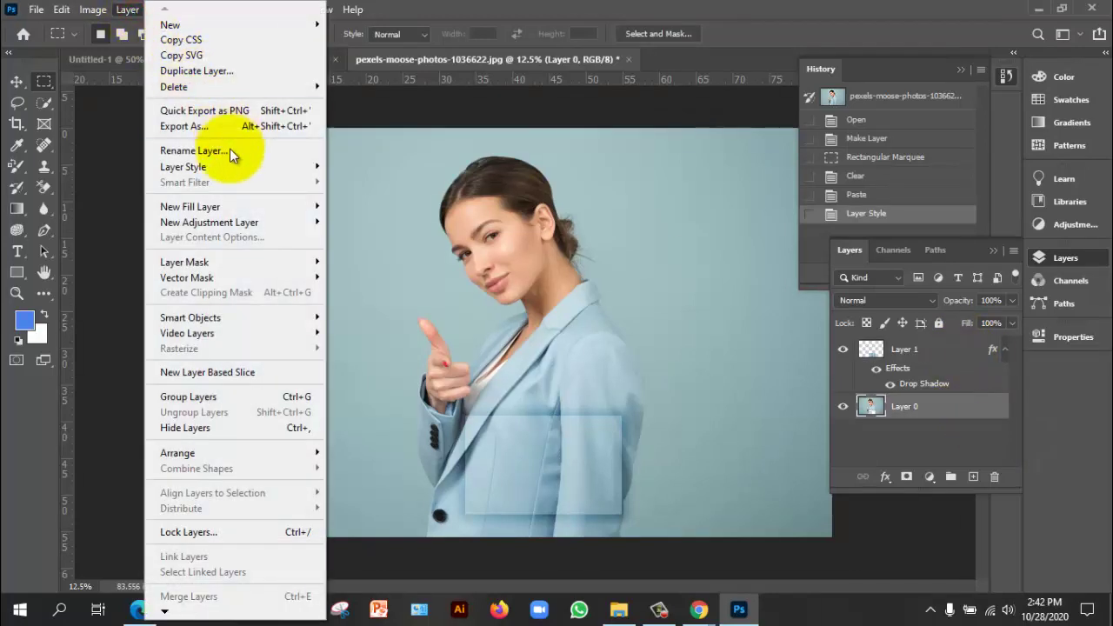
mouse_move(229, 166)
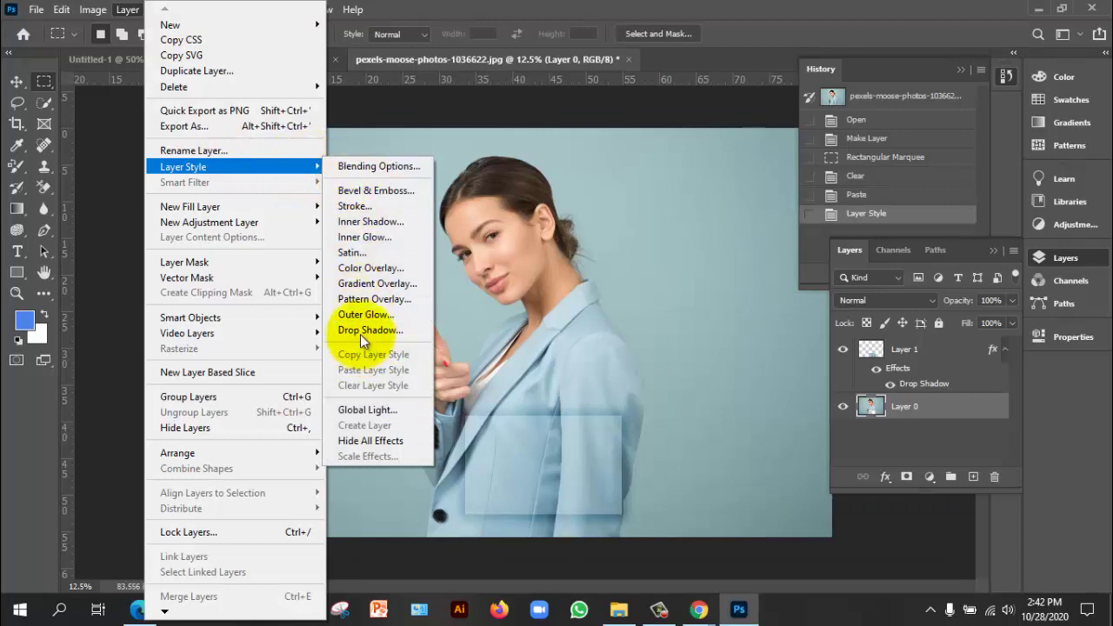
click(360, 330)
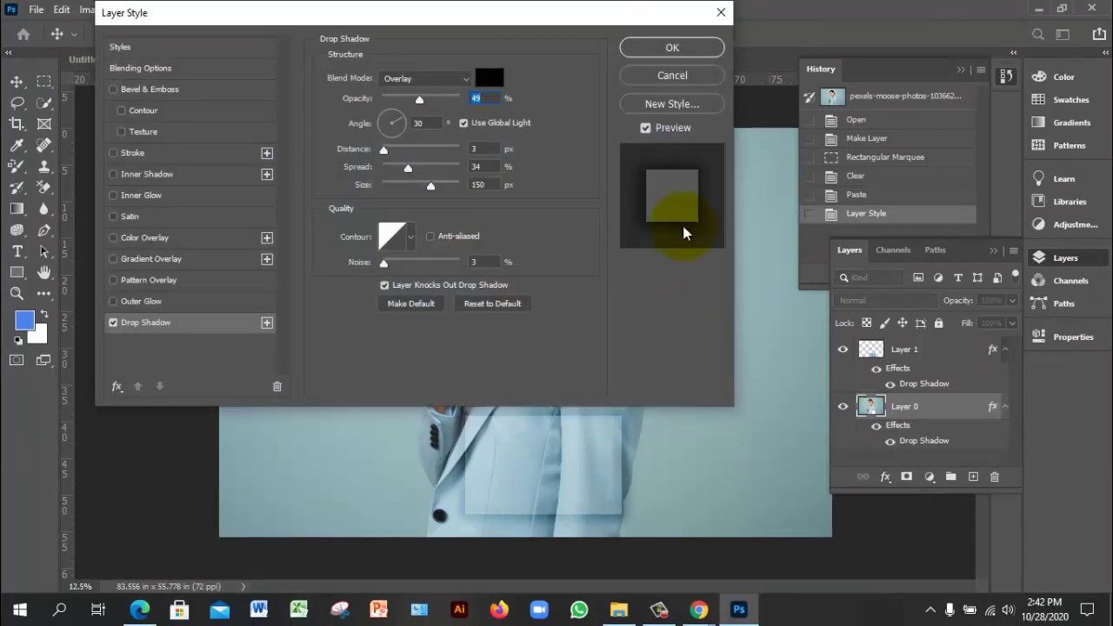
click(721, 11)
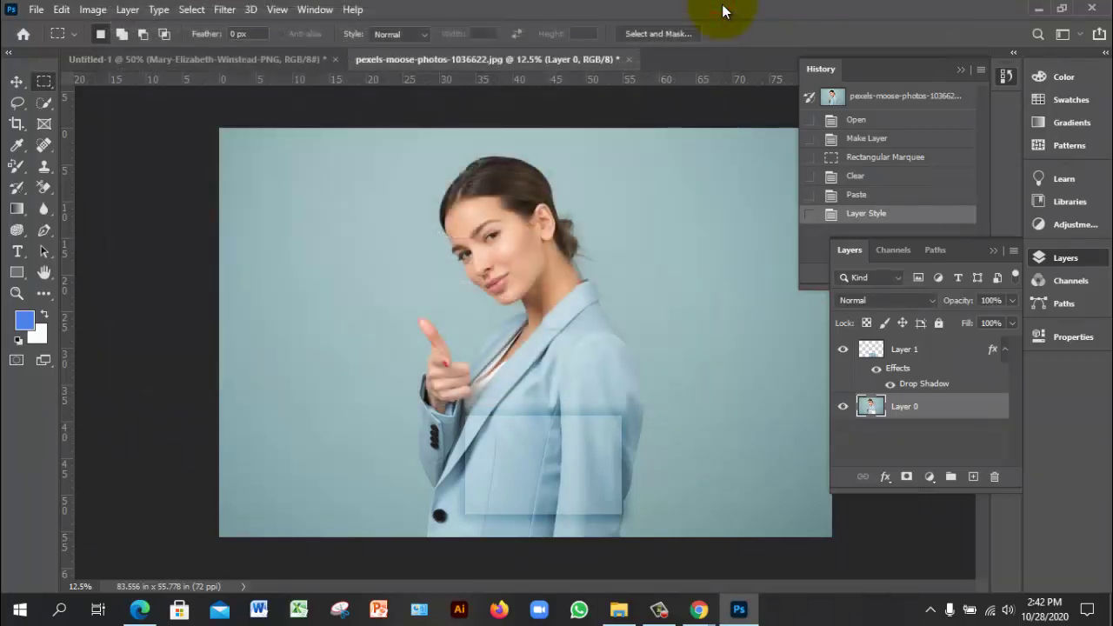
Check the Smart Objects vs Normal Layers topics in the Edge PDF, return to Photoshop and compare the two open documents
click(282, 58)
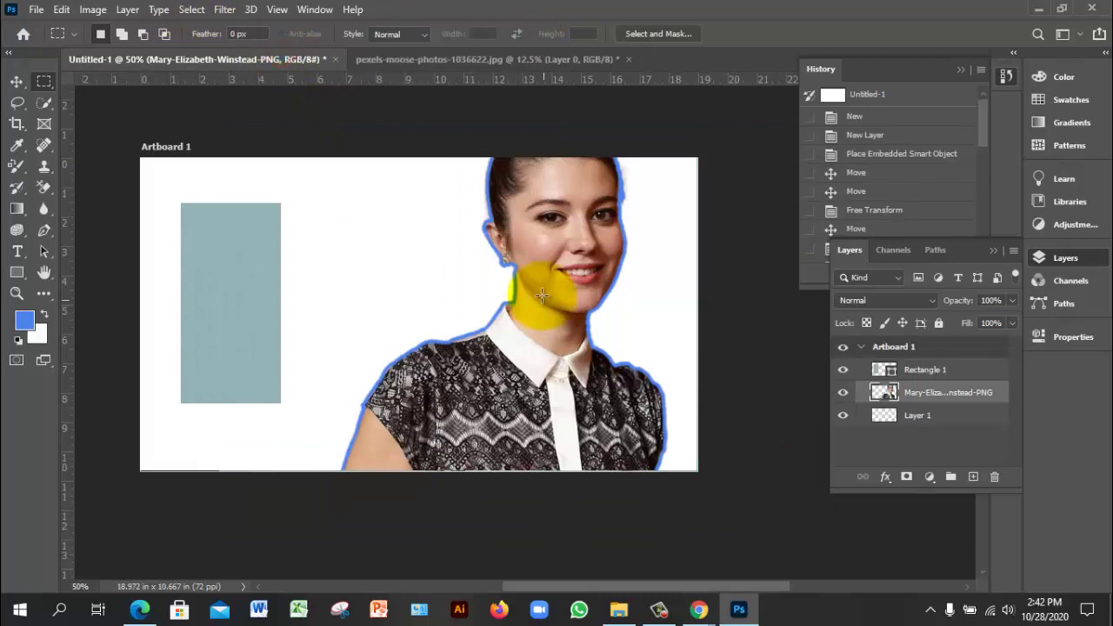
click(137, 611)
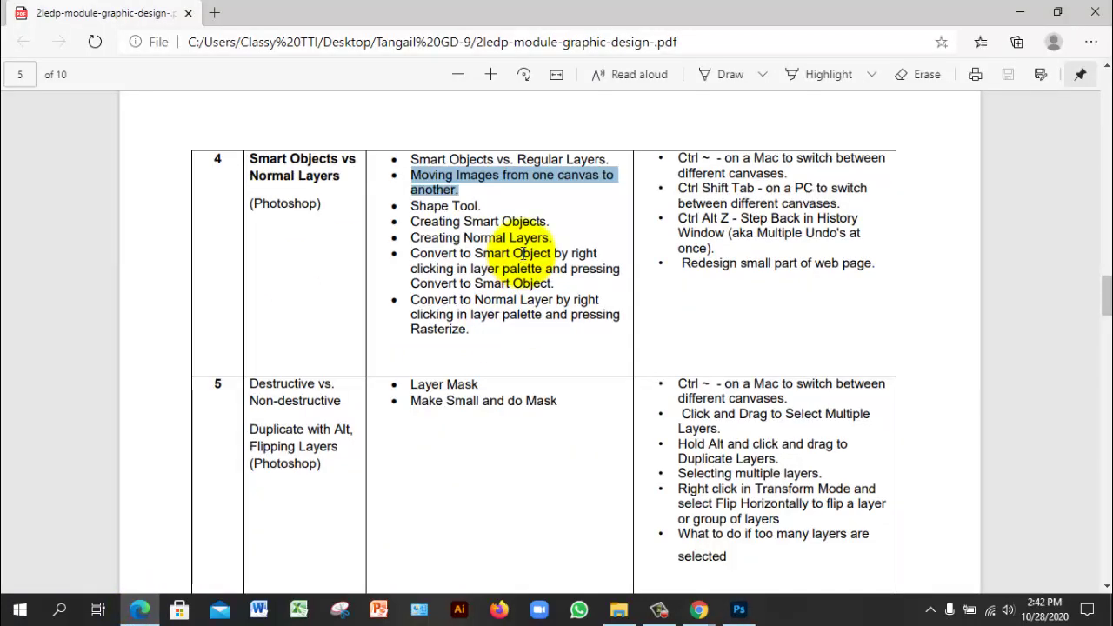
click(740, 610)
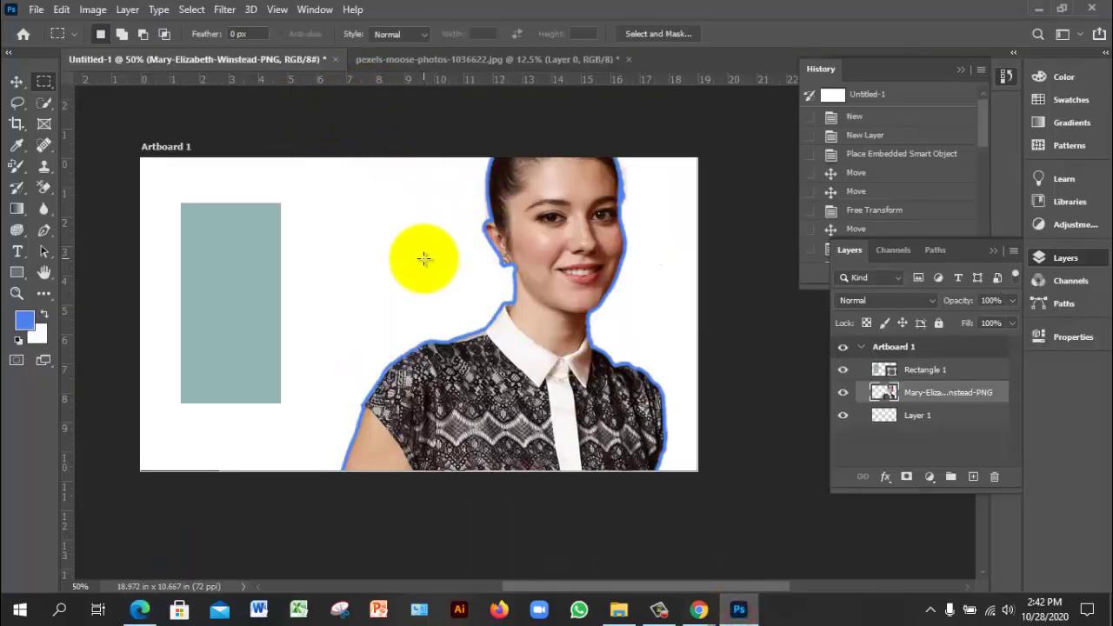
click(475, 62)
click(296, 61)
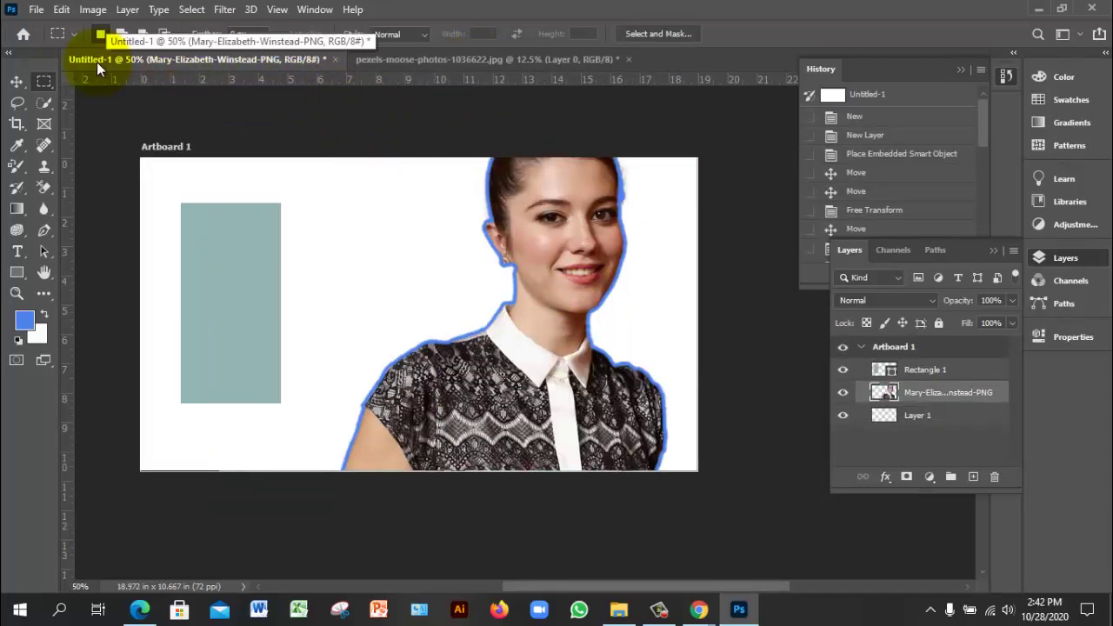
click(407, 62)
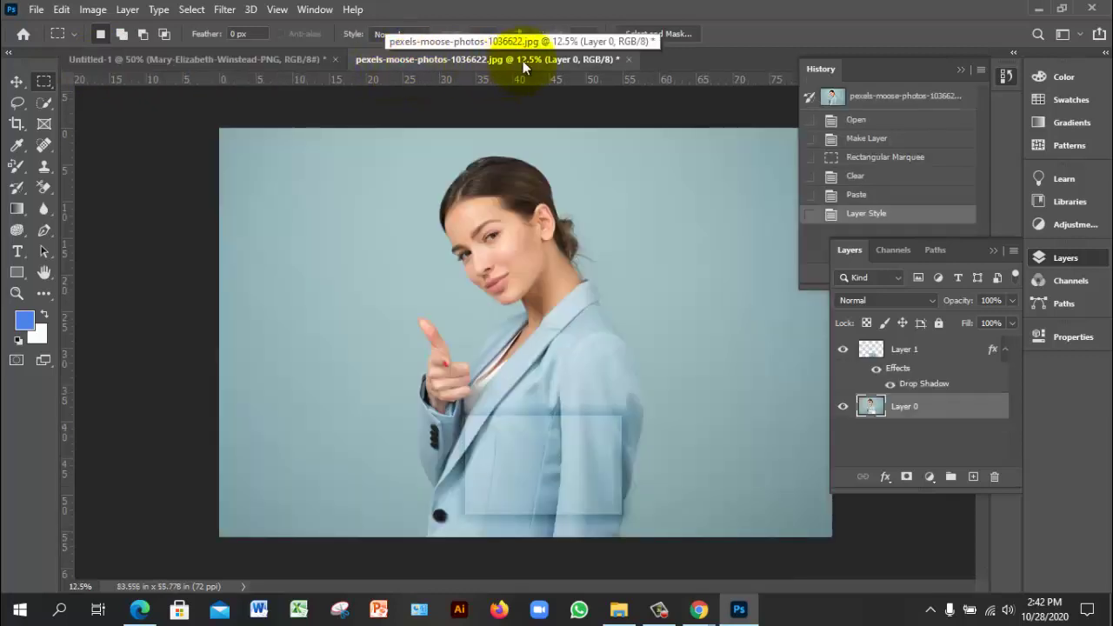
click(269, 63)
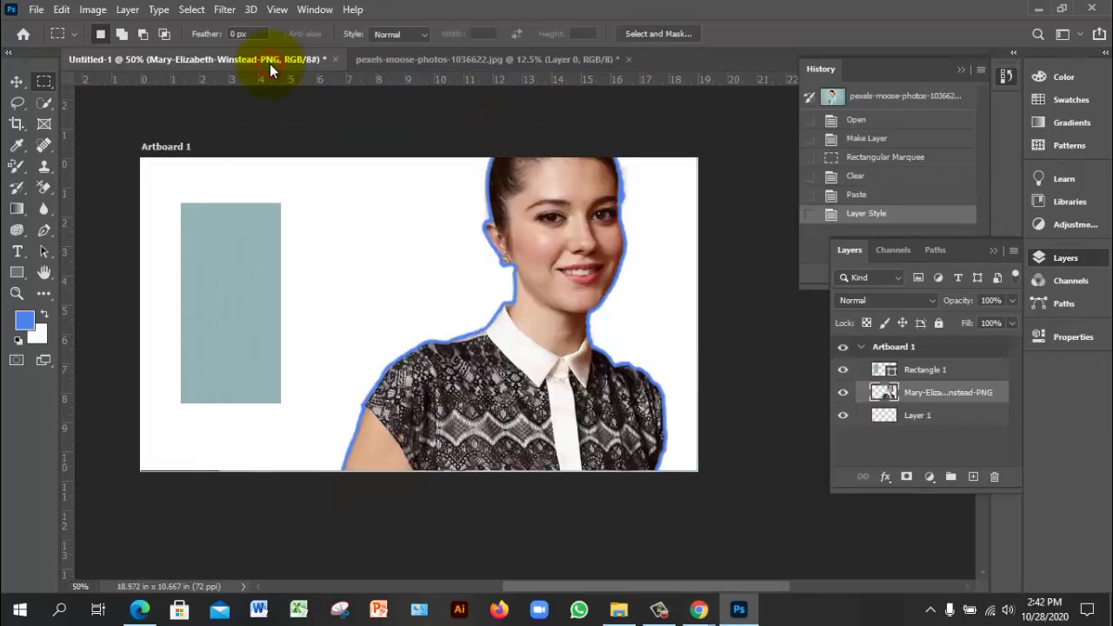
Move Layer 0 of the pexels-moose-photos image about 2 in left and 1.8 in down with the Move tool
click(17, 82)
click(273, 259)
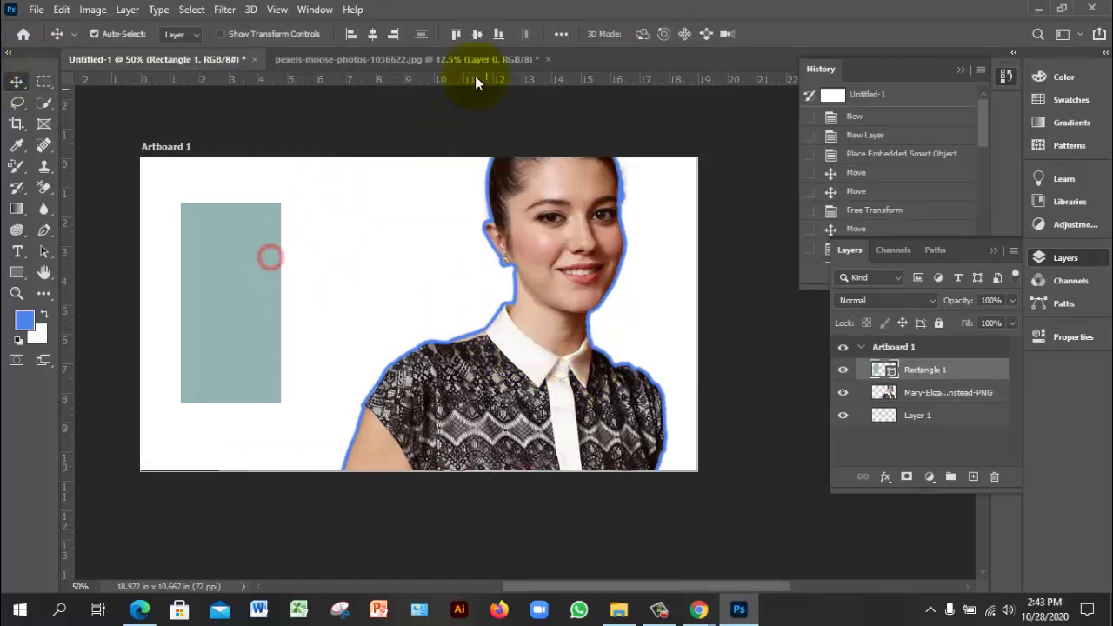
click(455, 56)
drag(526, 239, 426, 193)
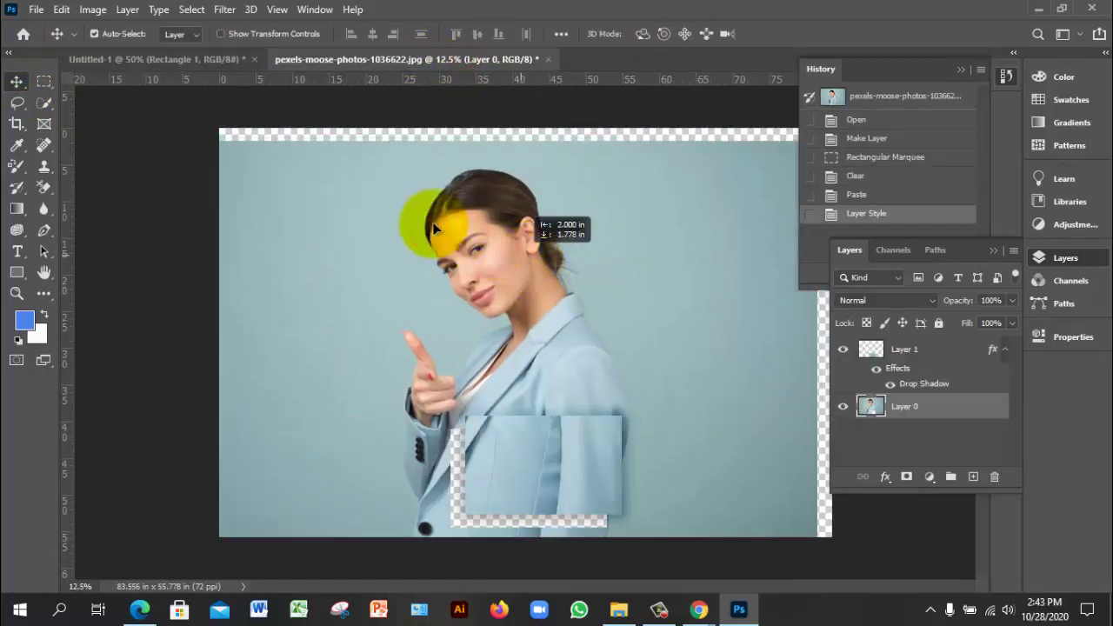
Move the teal rectangle in Untitled-1 slightly right and up, and load its outline as a selection
click(178, 66)
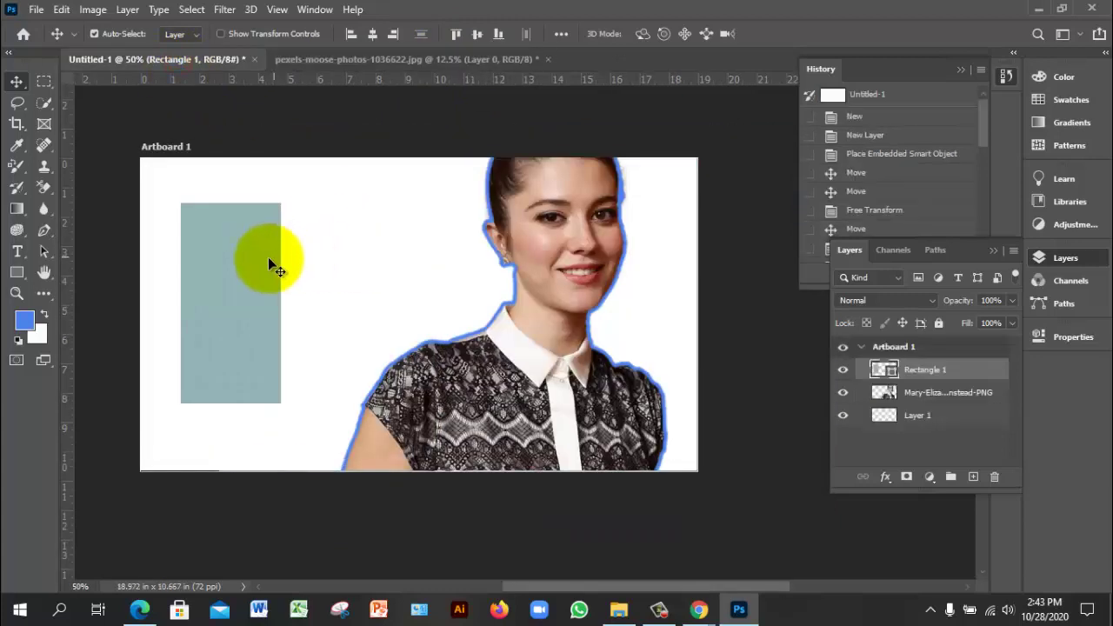
click(248, 259)
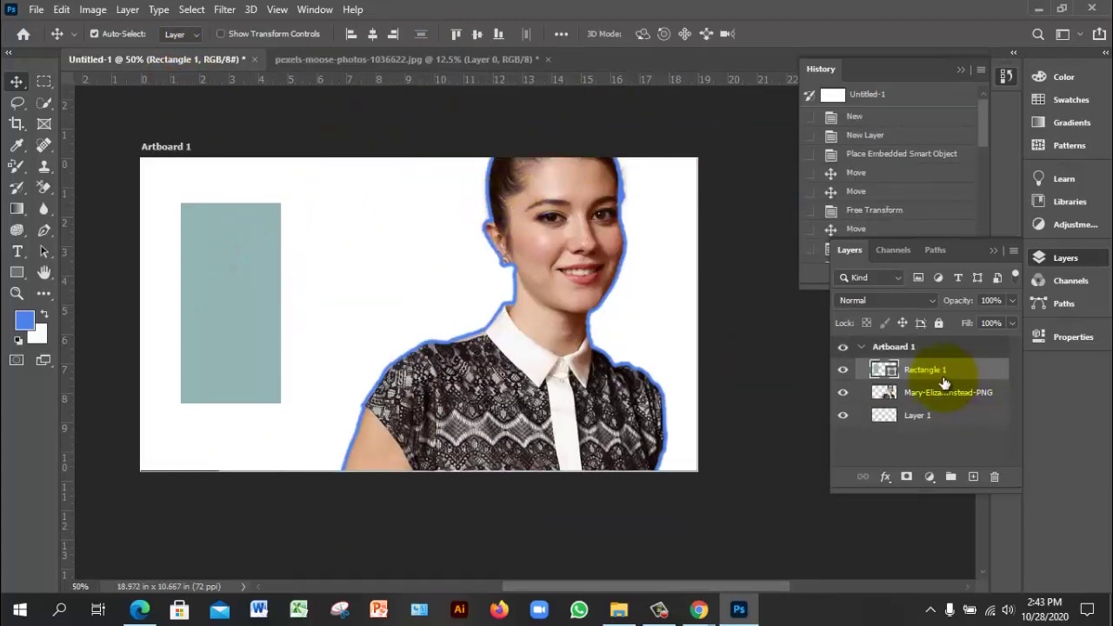
drag(244, 293, 273, 279)
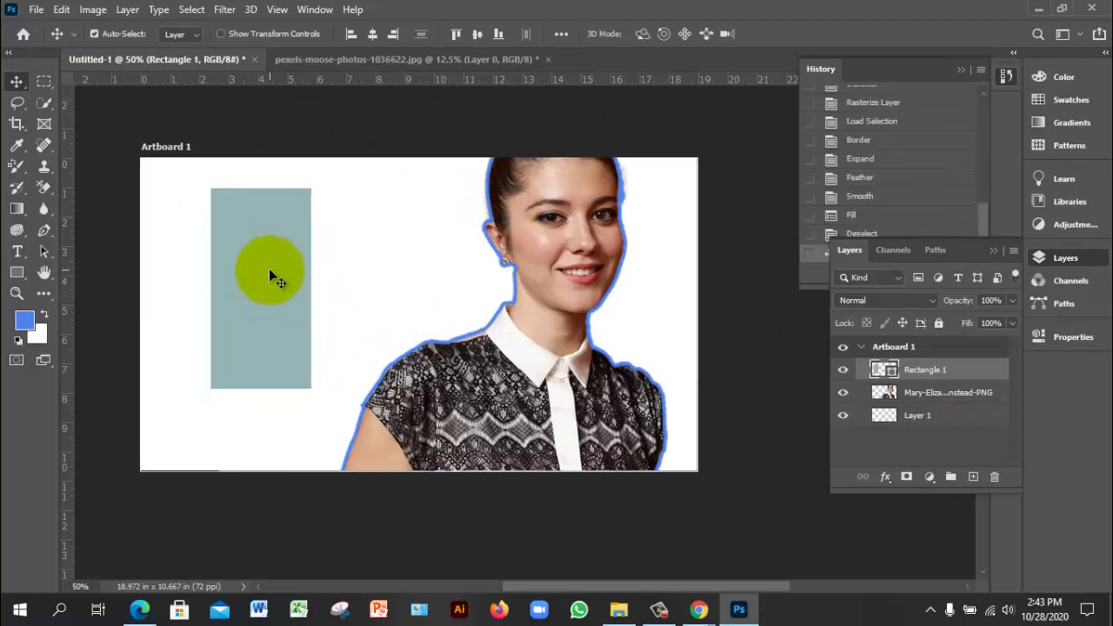
ctrl+click(881, 370)
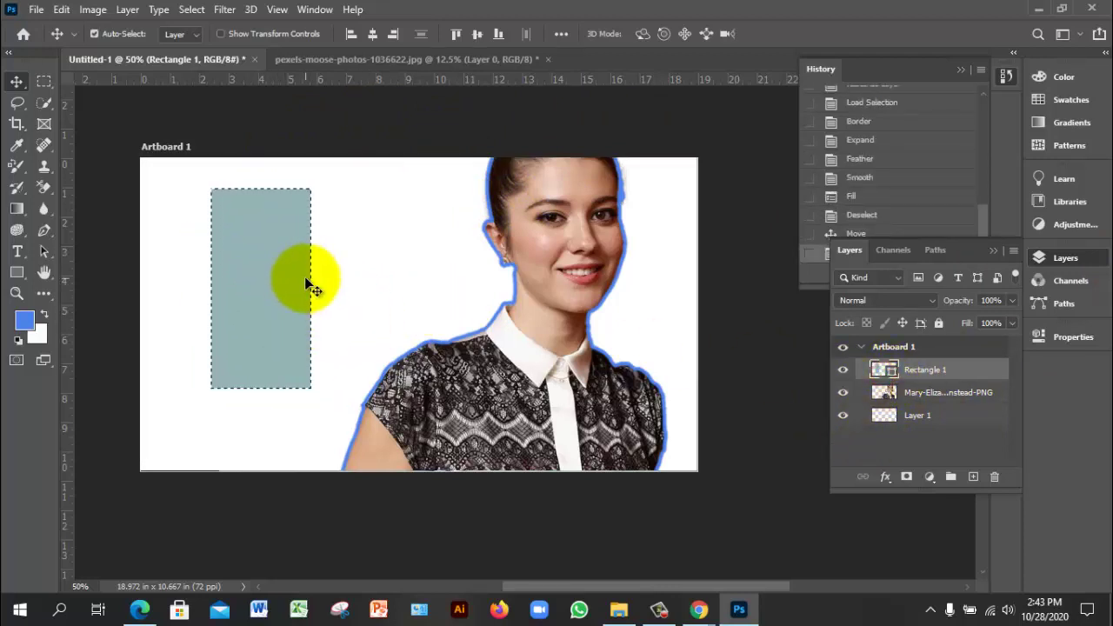
Move Layer 0 of the pexels-moose-photos image back to fill the canvas and add a new empty layer above it
click(405, 60)
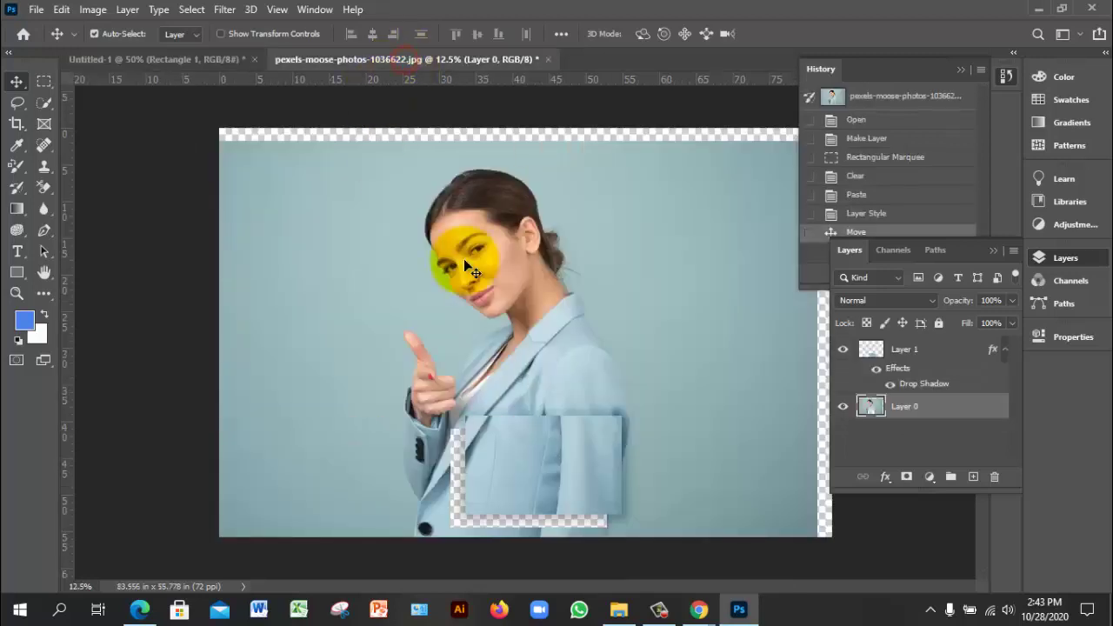
drag(583, 280, 588, 272)
click(974, 478)
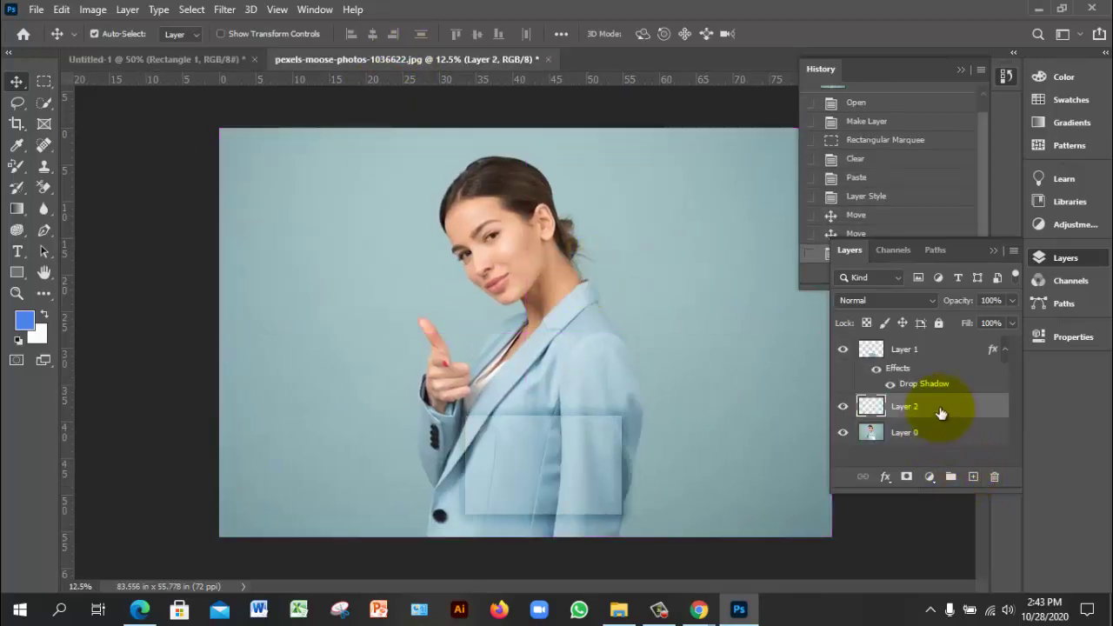
Try pasting the copied jacket piece onto the new layer, and undo the paste
drag(410, 291, 522, 340)
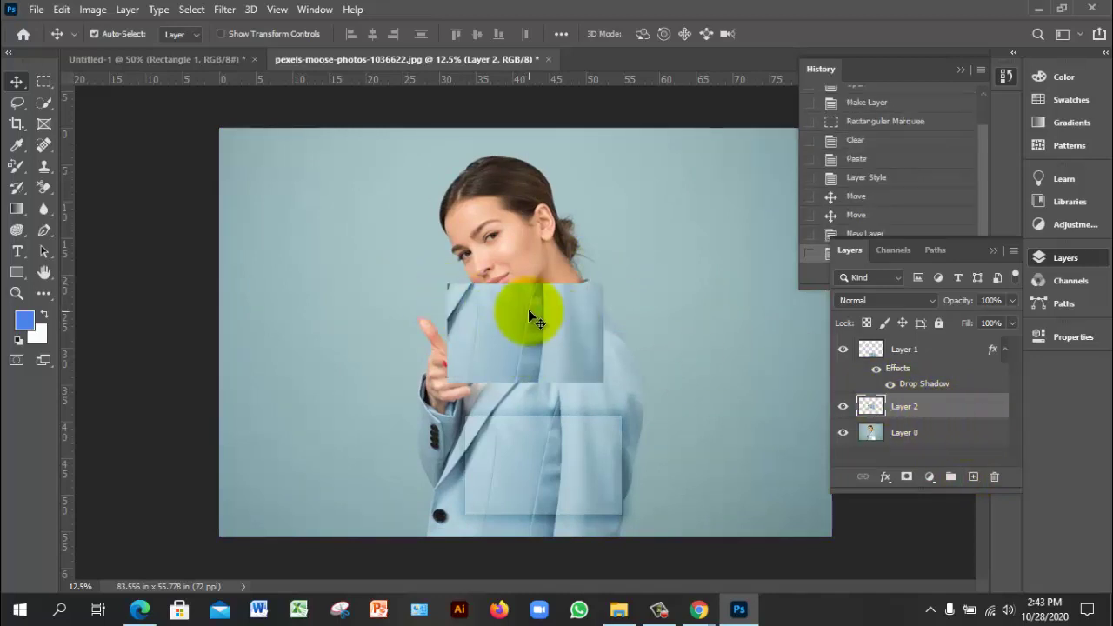
key(ctrl+z)
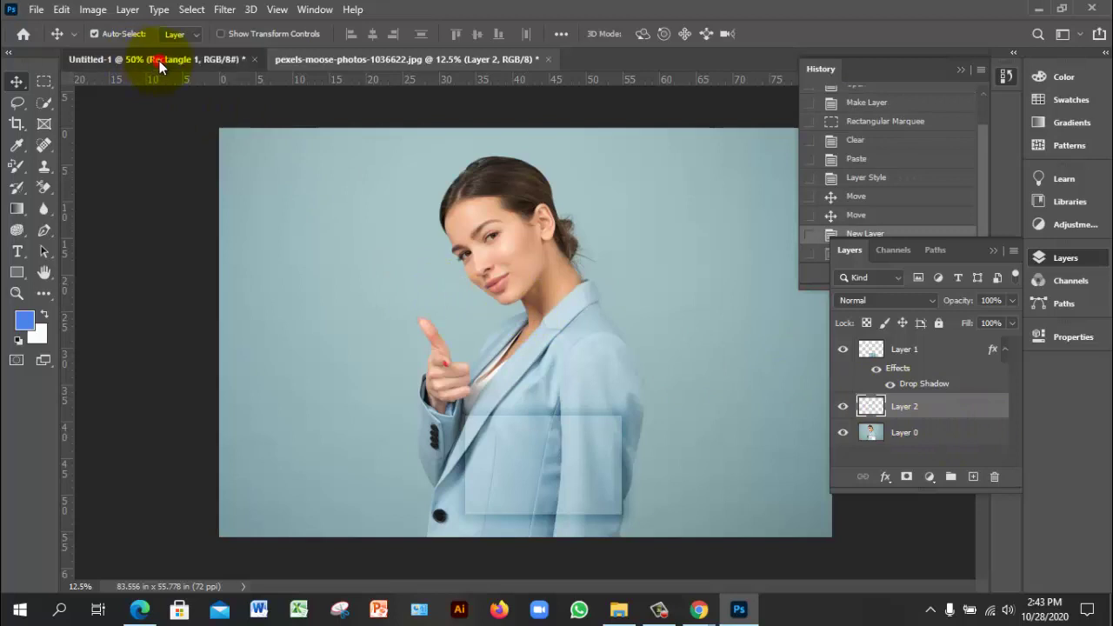
Paste the copied jacket piece onto Layer 2 of the pexels-moose-photos image, and delete that layer
click(159, 63)
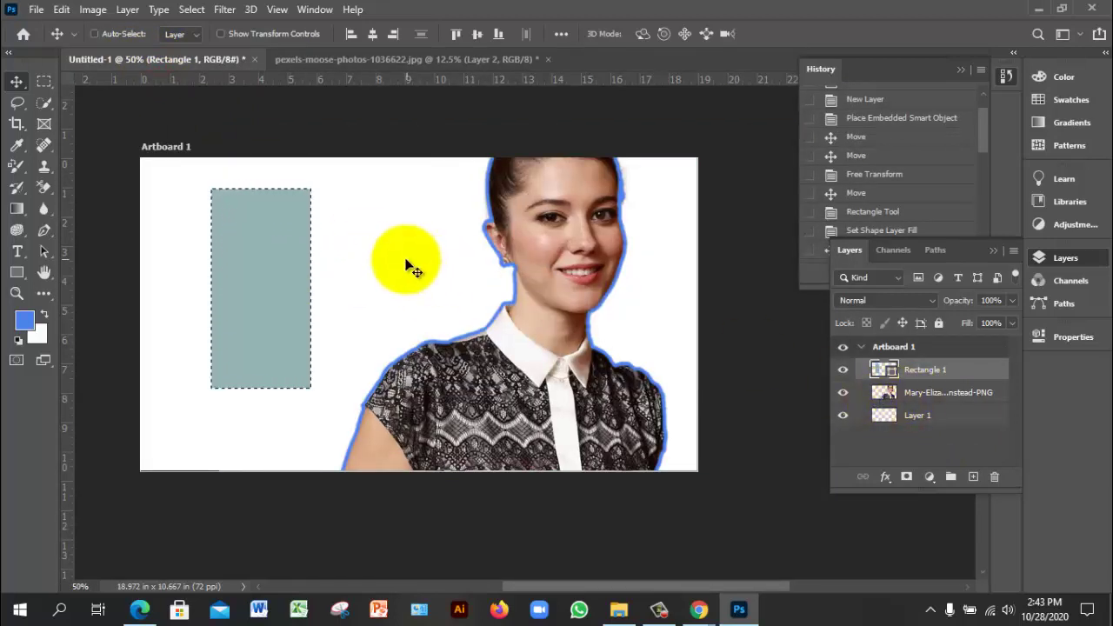
key(ctrl)
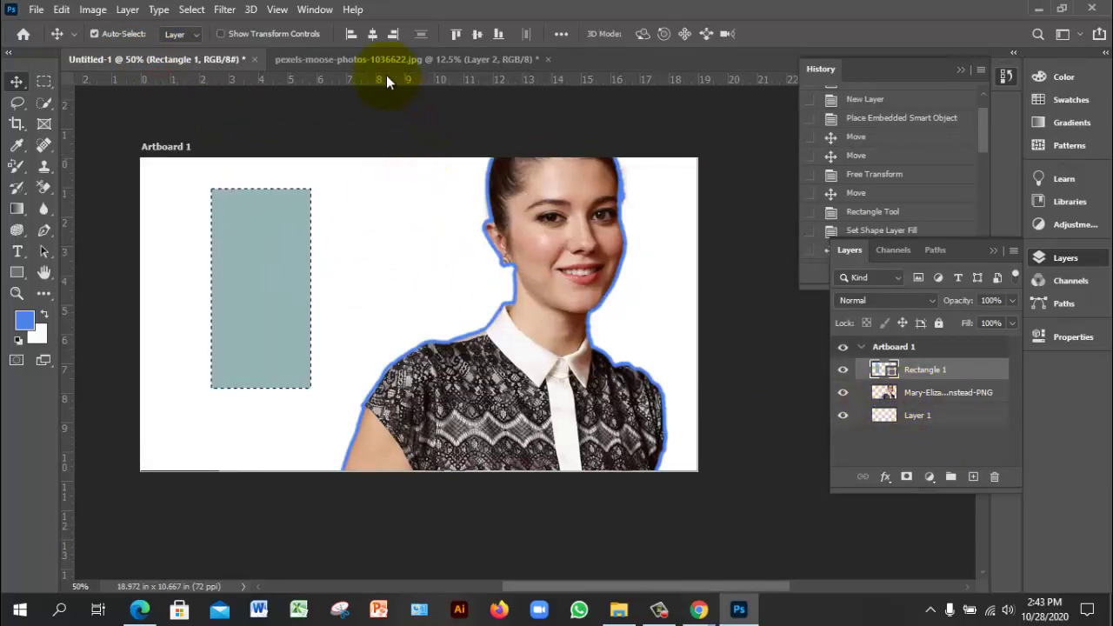
click(372, 62)
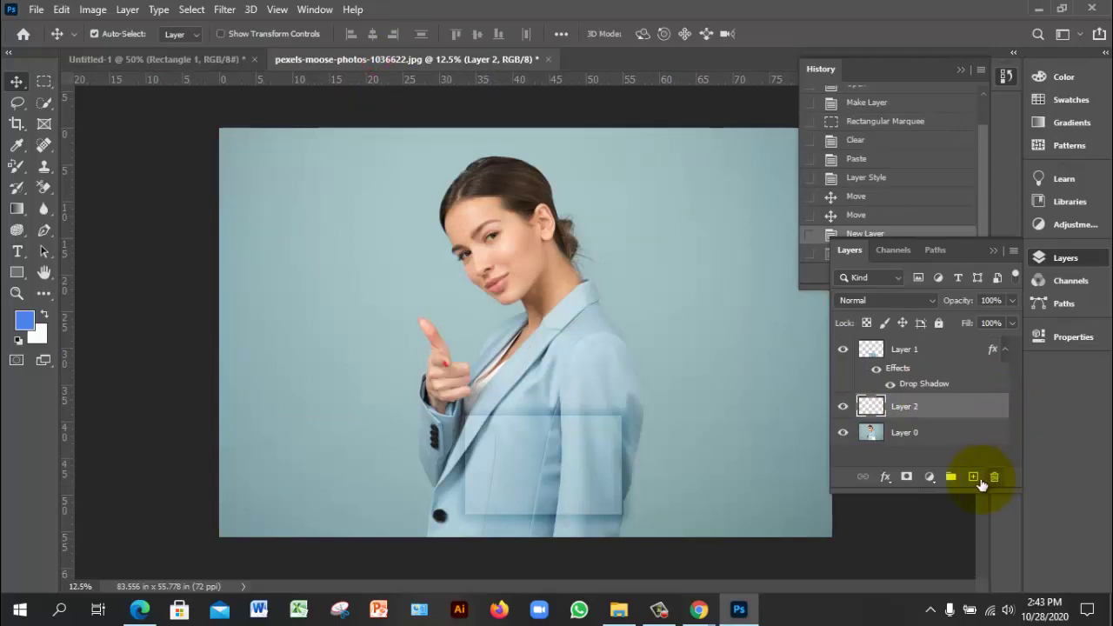
key(ctrl+v)
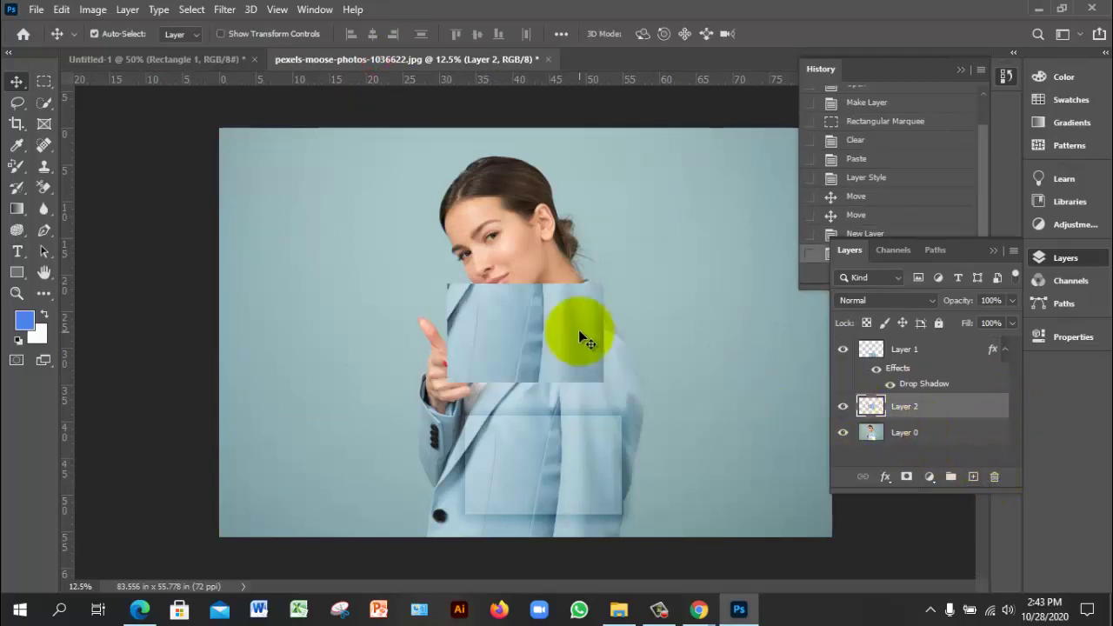
key(ctrl+z)
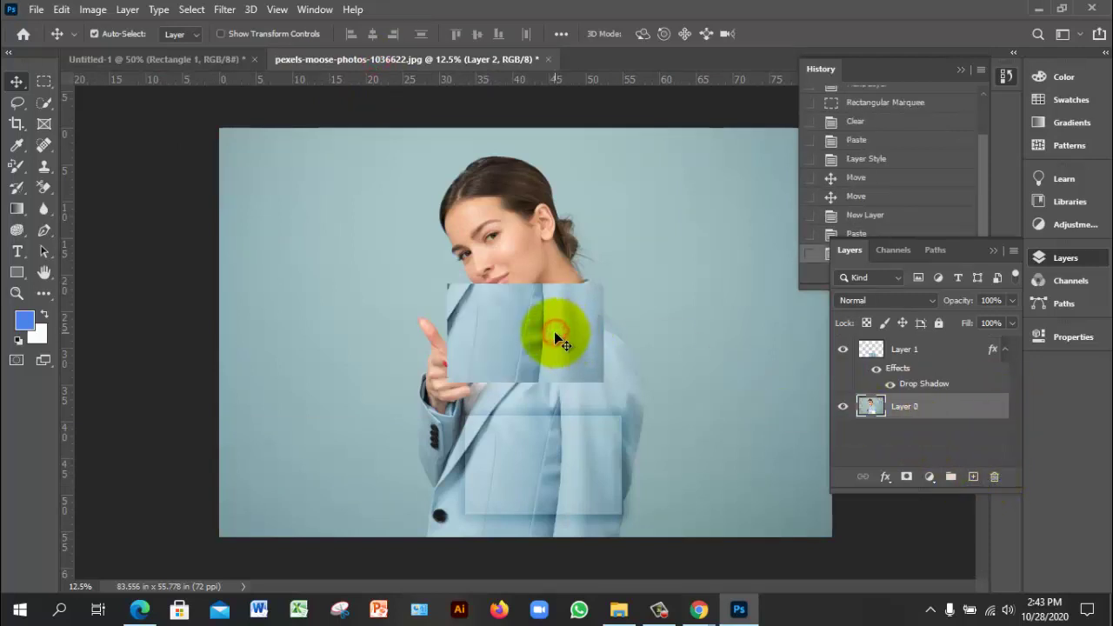
Move the teal rectangle in Untitled-1 slightly right and rasterize its Rectangle 1 layer
click(200, 60)
drag(283, 303, 304, 307)
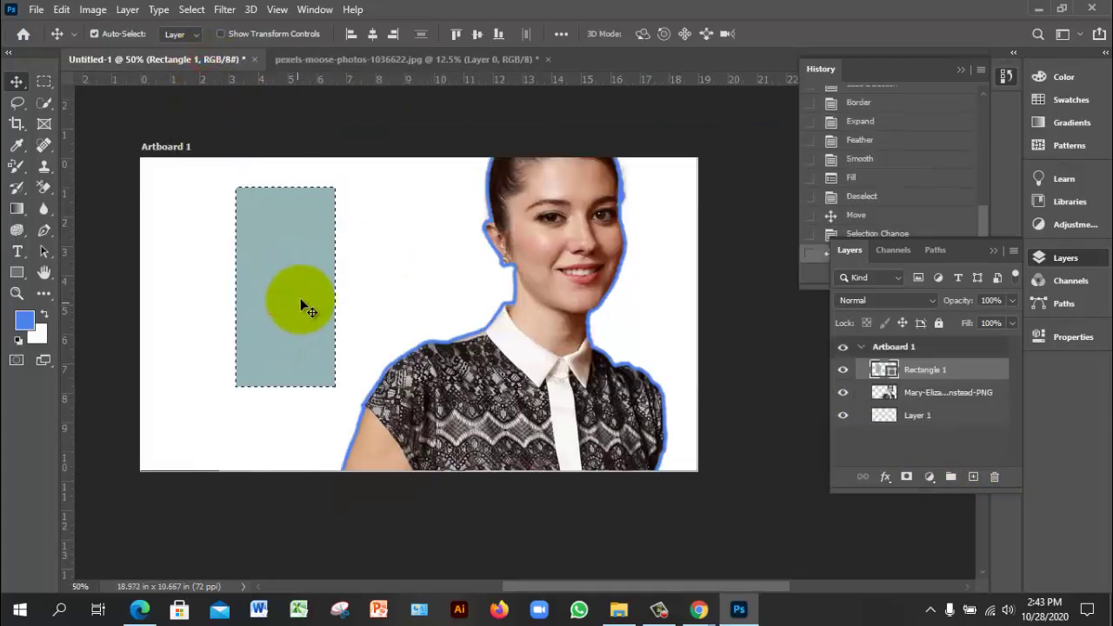
right_click(969, 371)
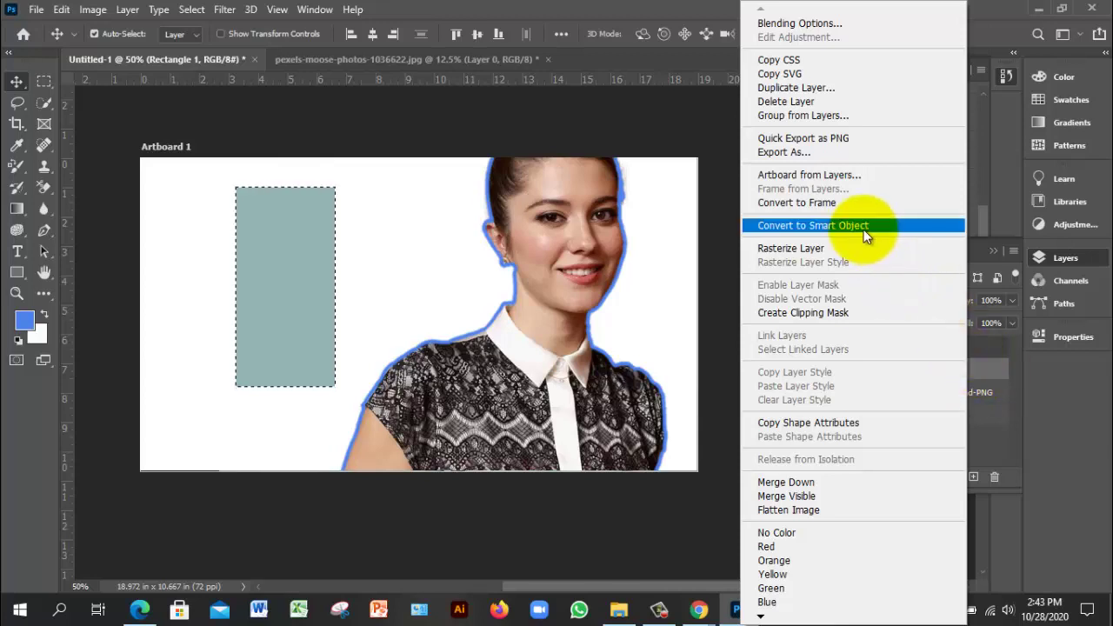
click(991, 408)
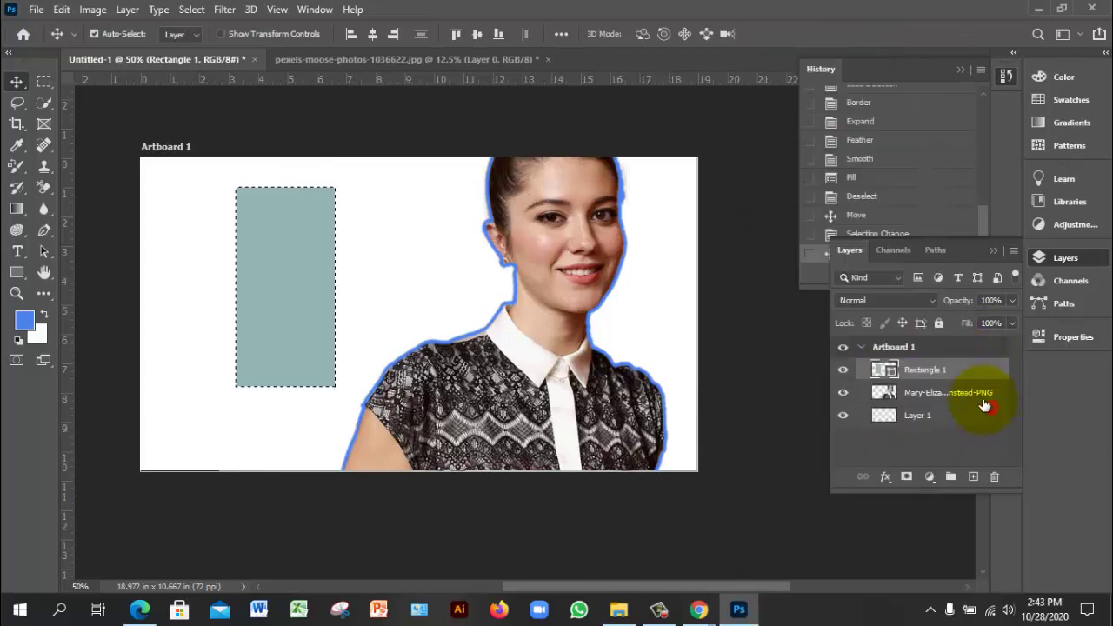
click(951, 372)
right_click(951, 371)
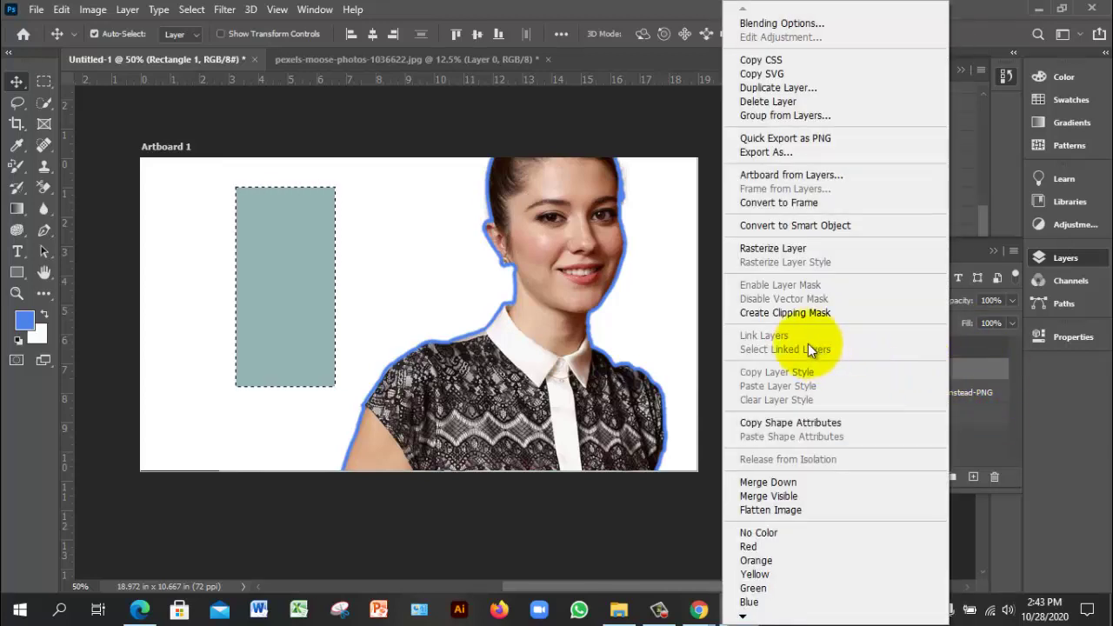
click(781, 248)
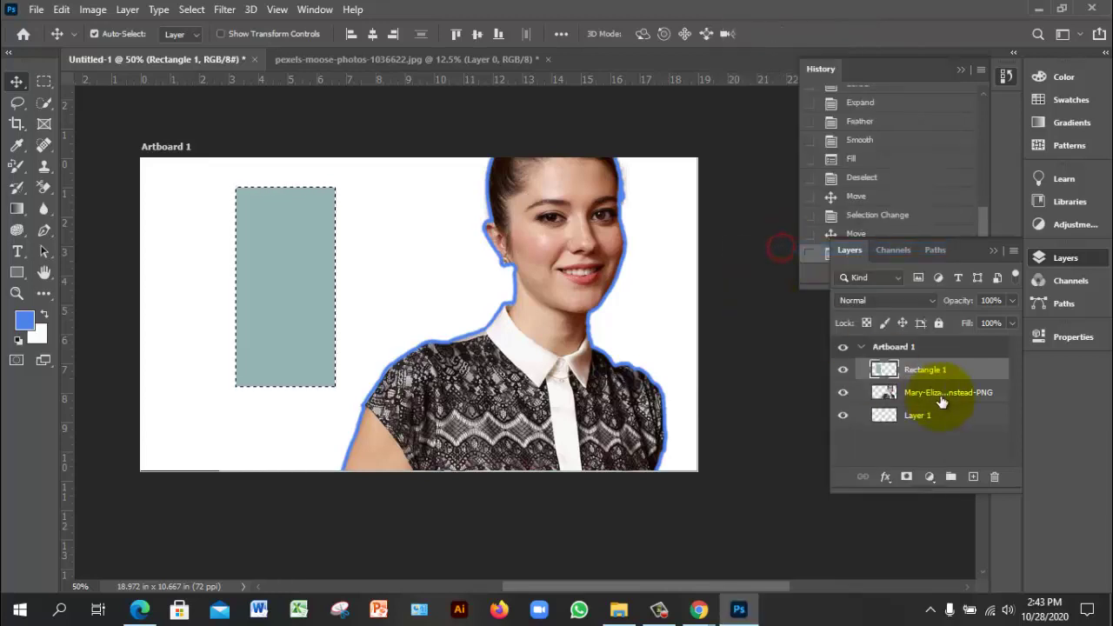
Copy the selected teal rectangle from Untitled-1 into the pexels-moose-photos image and place it in the empty area beside the woman's face
click(300, 258)
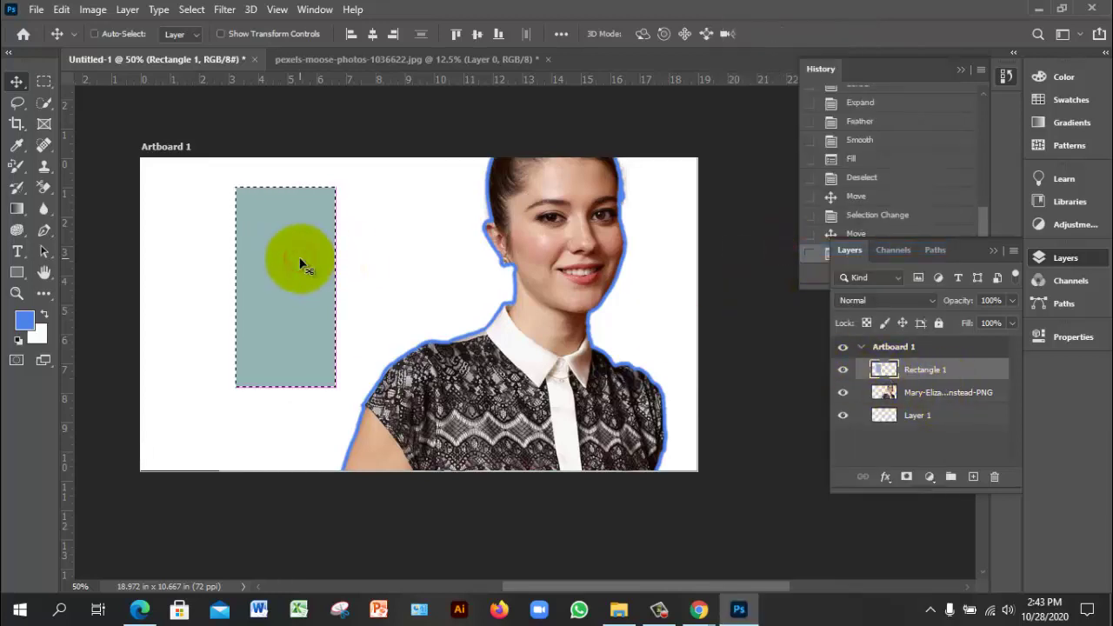
click(401, 59)
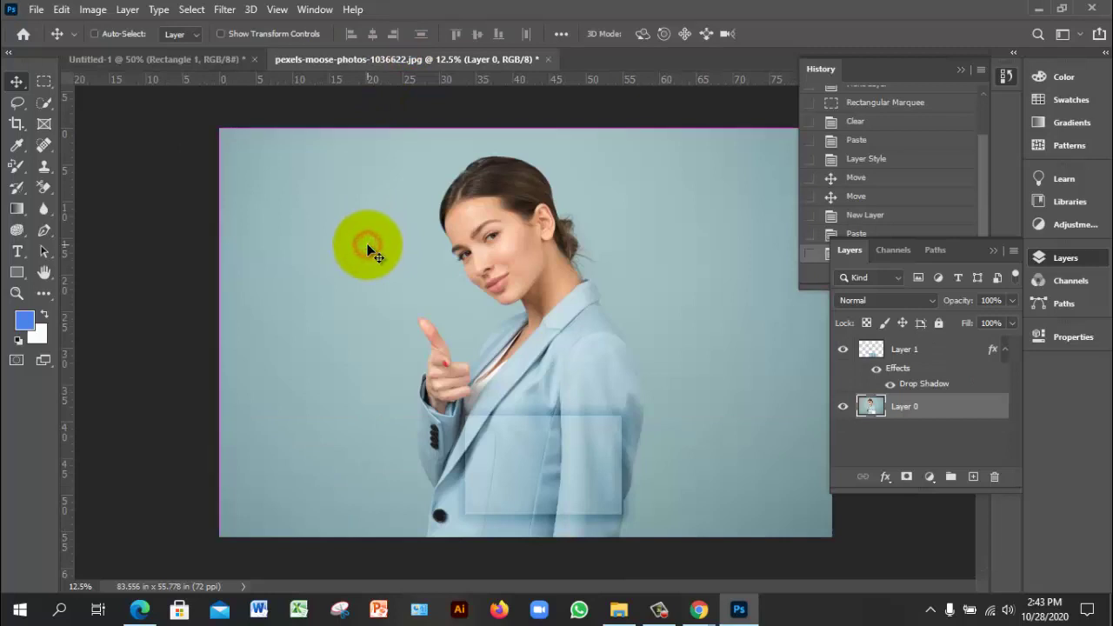
drag(371, 251, 350, 270)
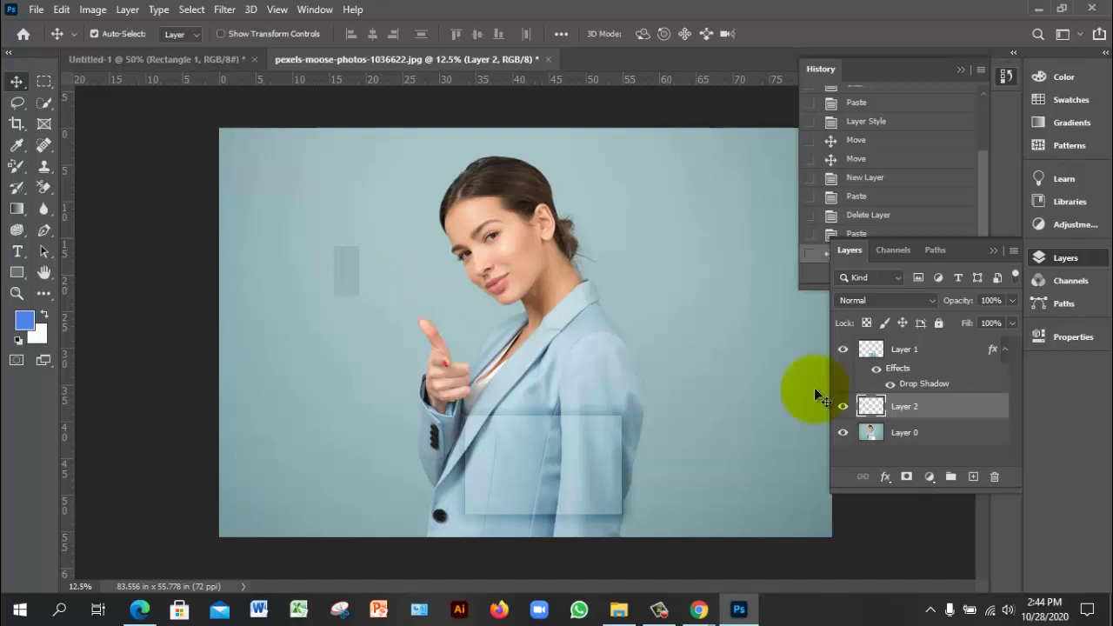
drag(344, 268, 281, 268)
Copy the outlined portrait layer from Untitled-1 into the pexels-moose-photos image, placing it beside the woman's shoulder in the blank backdrop
click(197, 61)
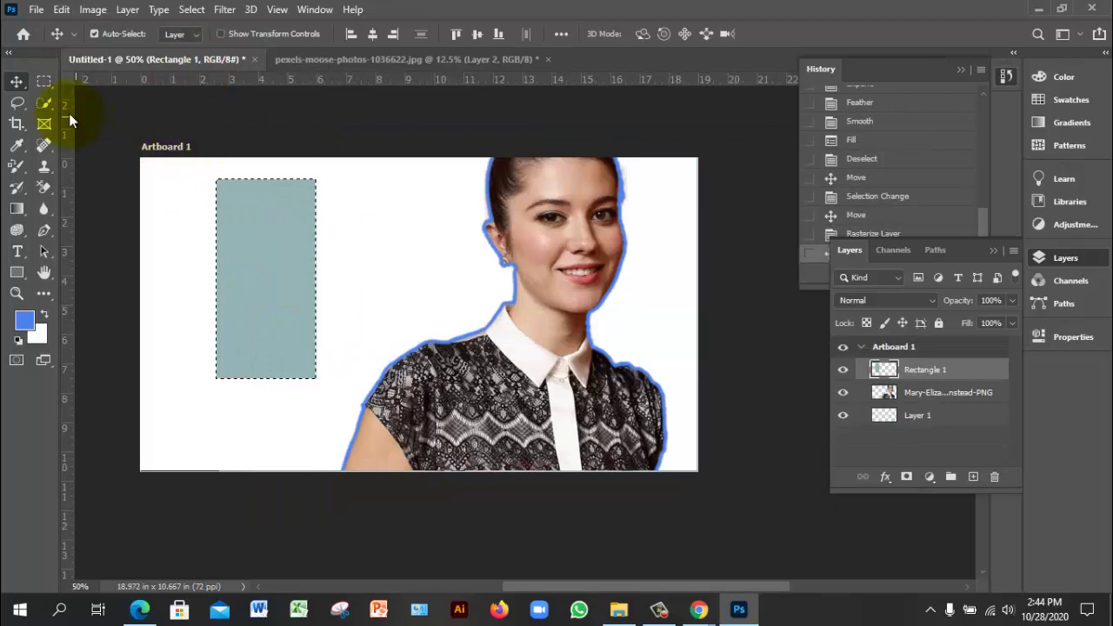
click(427, 262)
drag(558, 333, 704, 329)
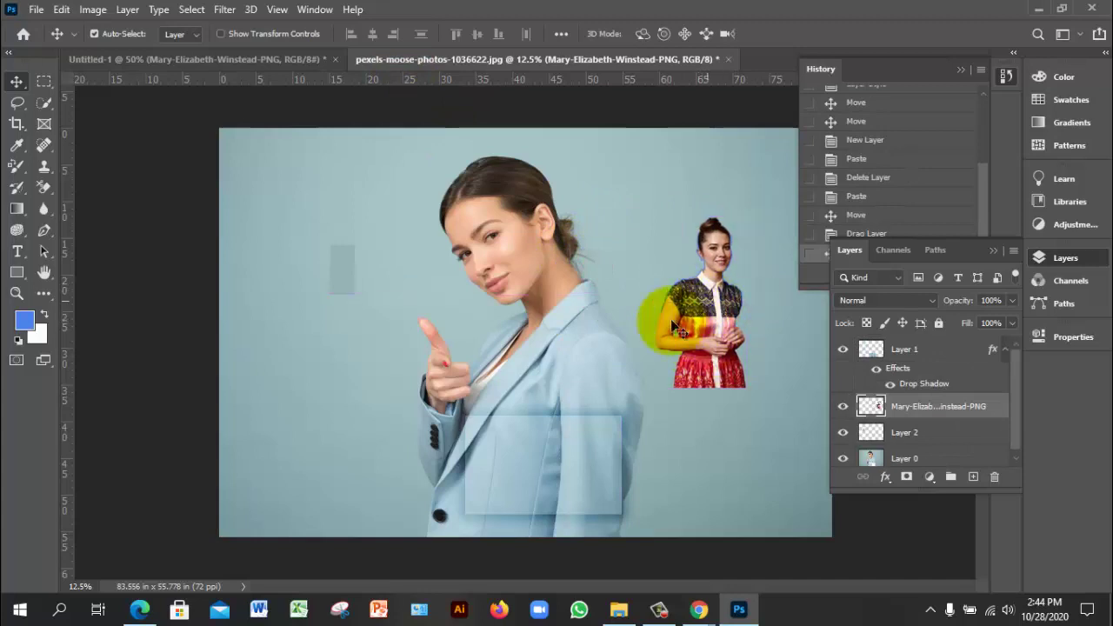
Try copying the Layer 0 photo from the pexels-moose-photos image onto the Untitled-1 artboard, and undo the copy
drag(577, 335, 374, 209)
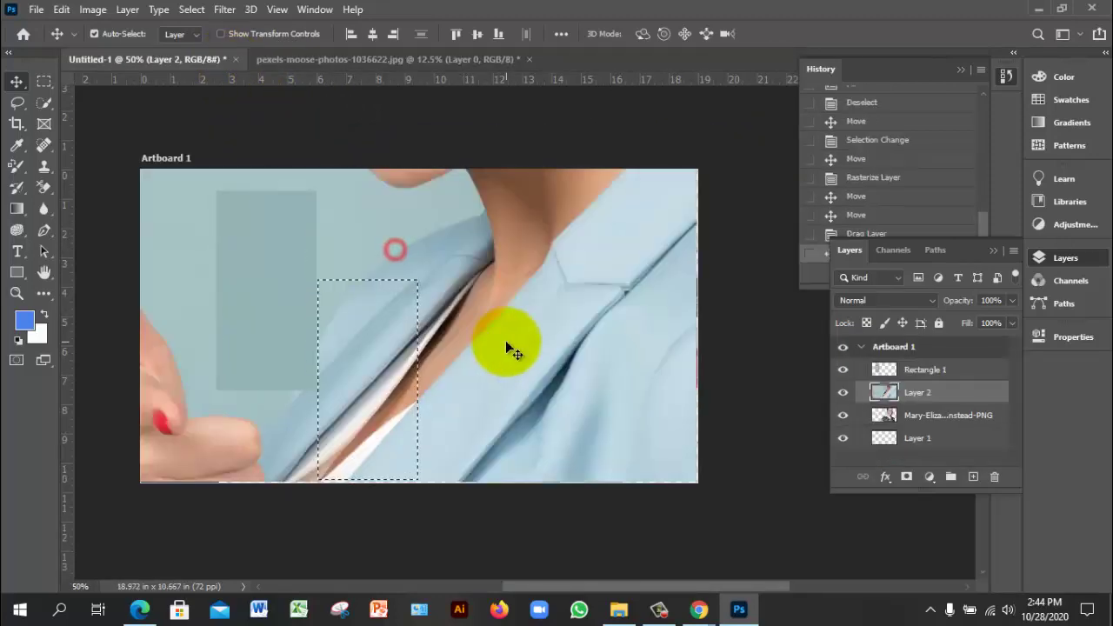
key(ctrl+z)
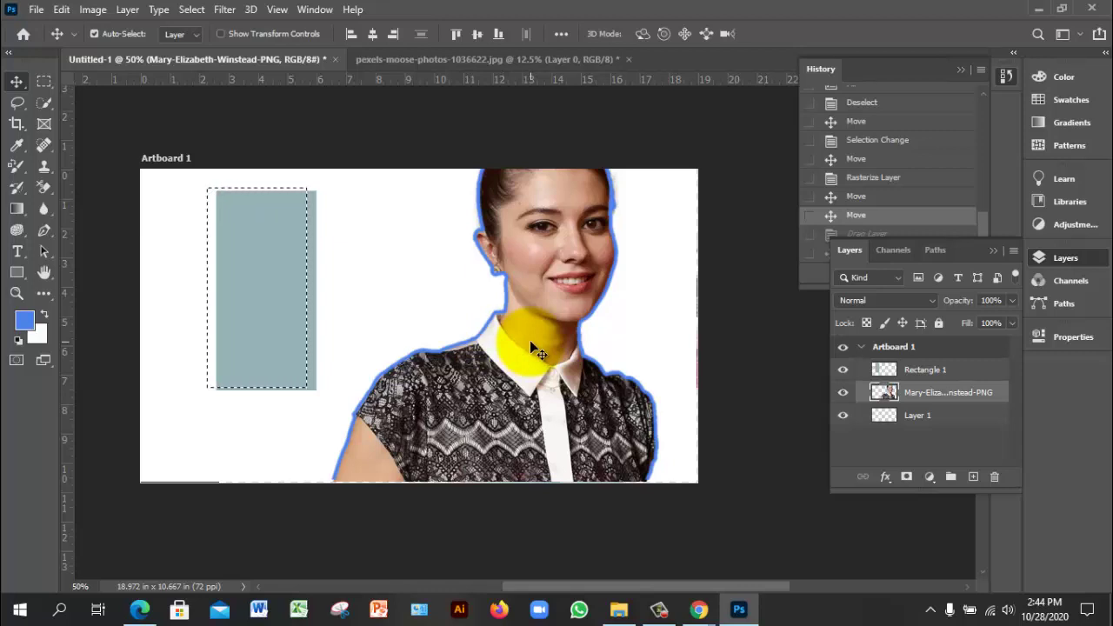
Shift the portrait in Untitled-1 slightly left and down, and copy the Rectangle 1 layer into the pexels-moose-photos image
mouse_move(529, 342)
mouse_down()
mouse_move(537, 285)
mouse_move(521, 338)
mouse_up()
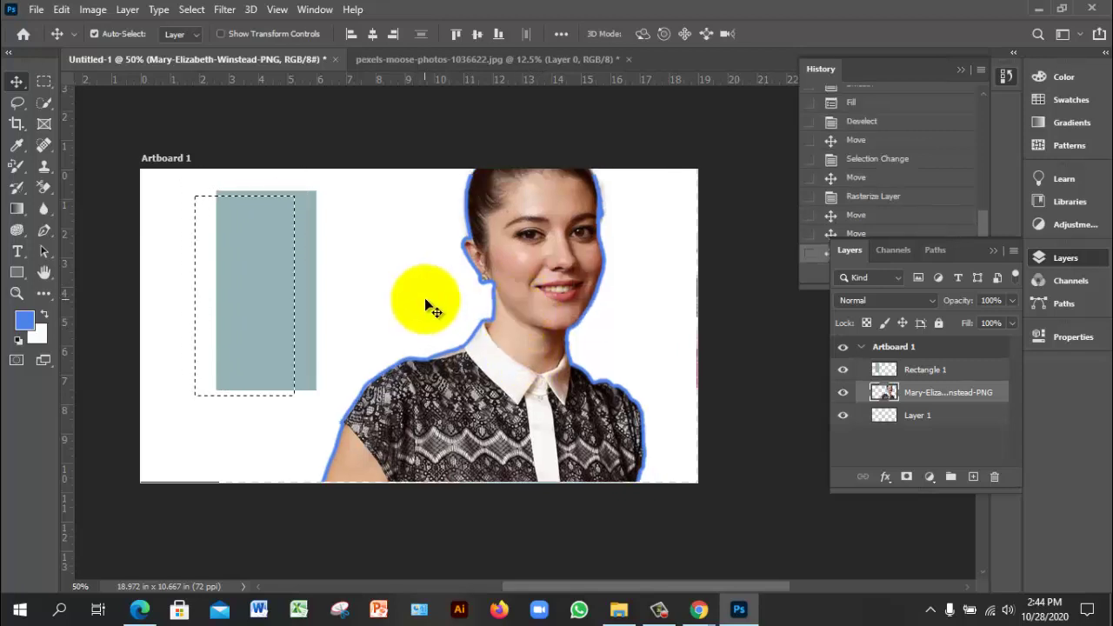
drag(284, 278, 316, 319)
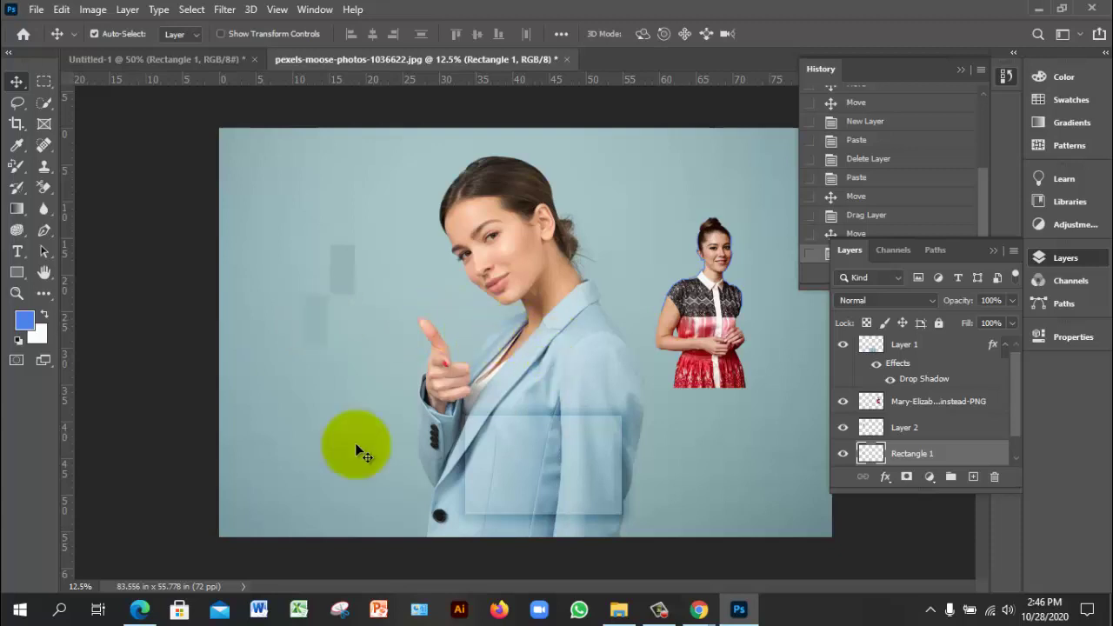
Switch to the graphic design module PDF in Edge, select the "Shape Tool." bullet in section 4, and return to Photoshop
click(145, 612)
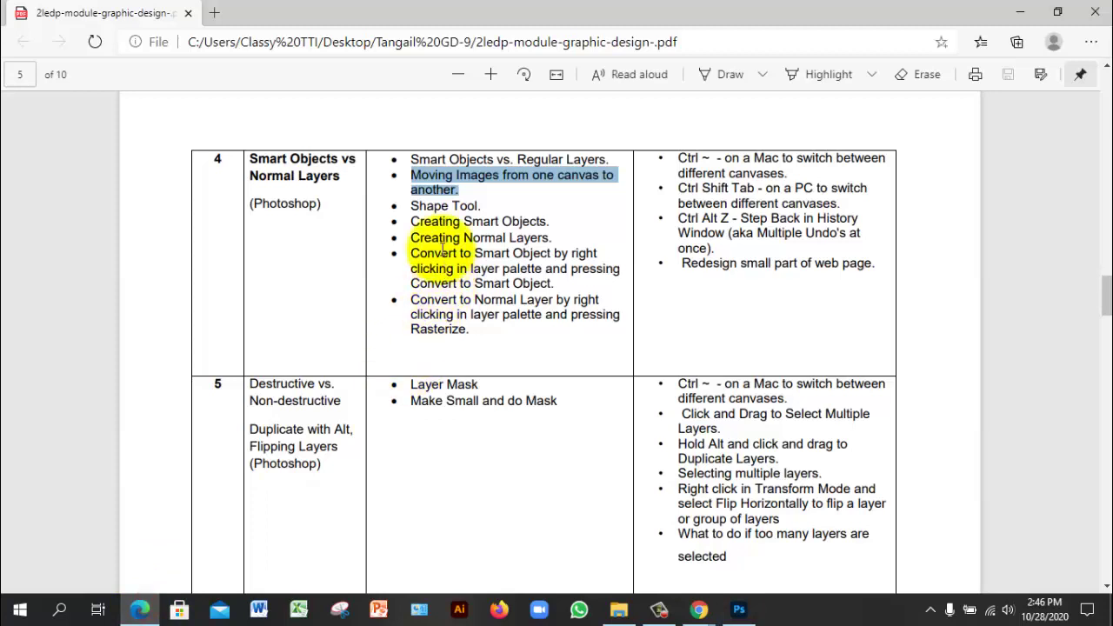
click(444, 209)
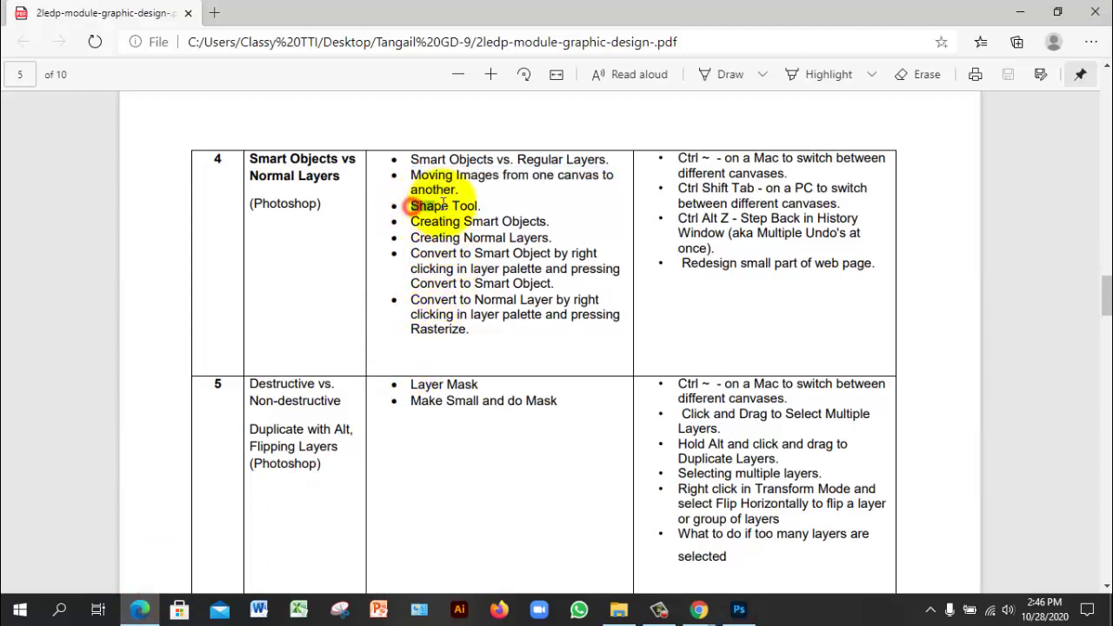
drag(410, 207, 486, 205)
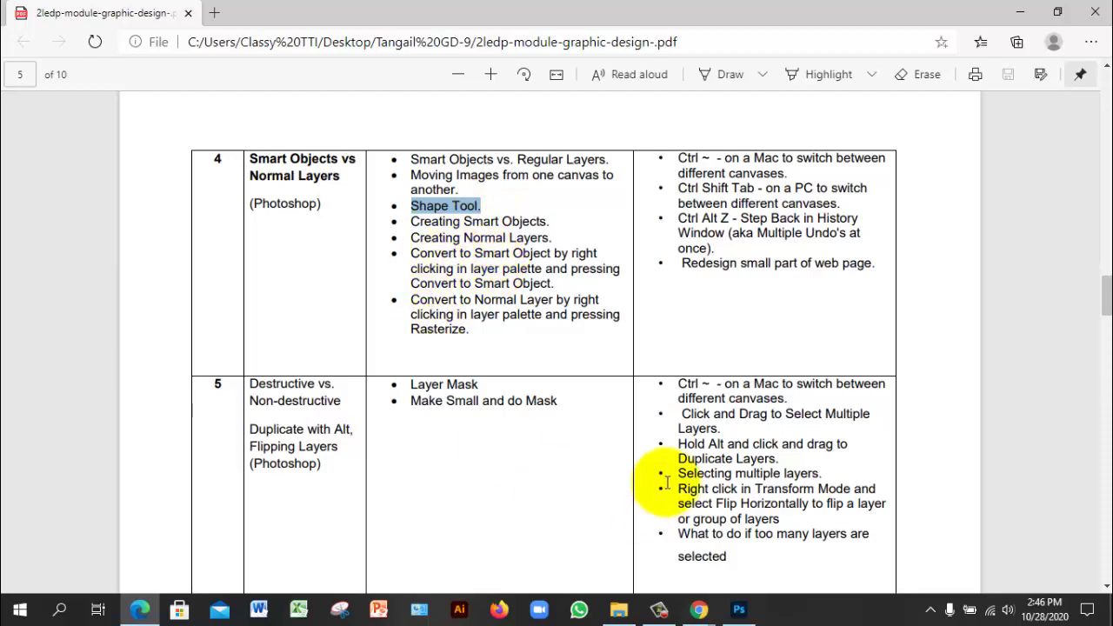
click(748, 611)
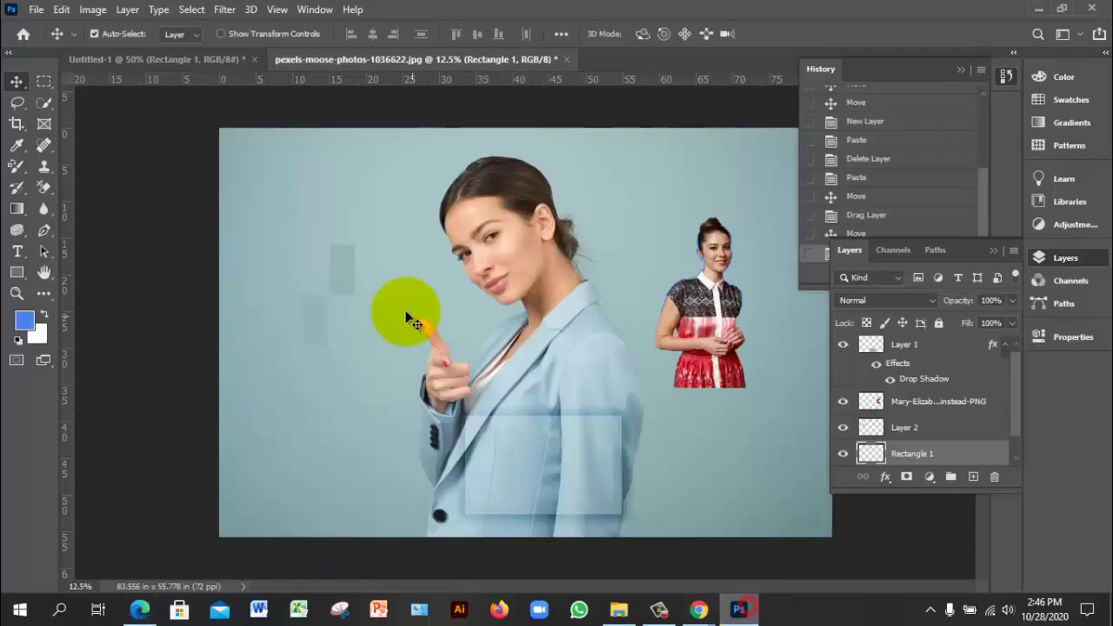
Delete the outlined portrait layer from Untitled-1 and select Artboard 1
click(214, 58)
click(538, 313)
key(Delete)
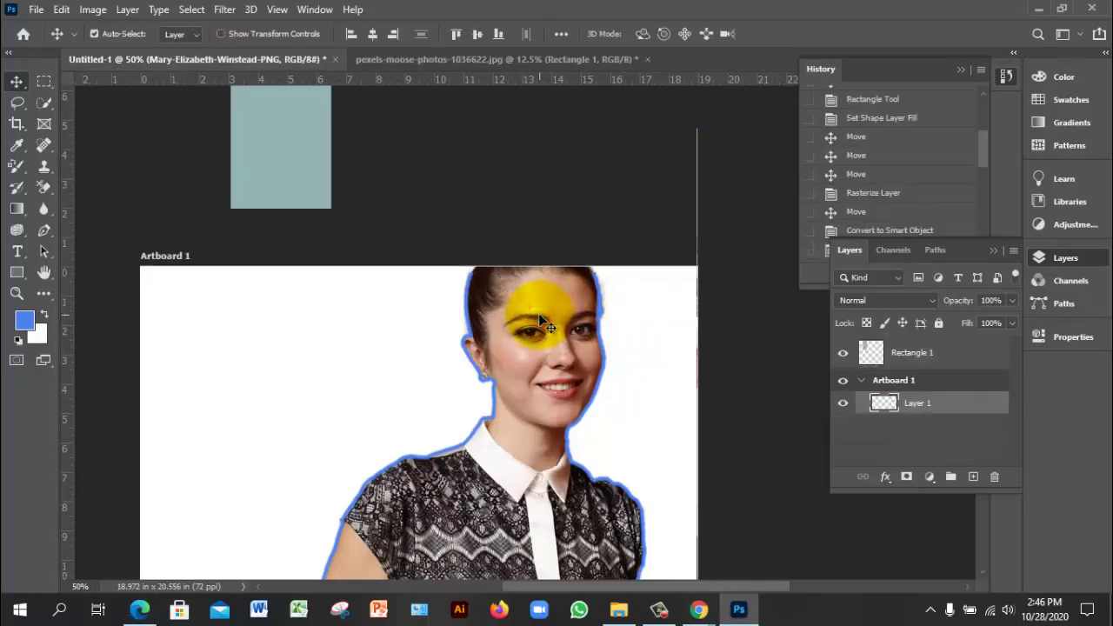
click(333, 156)
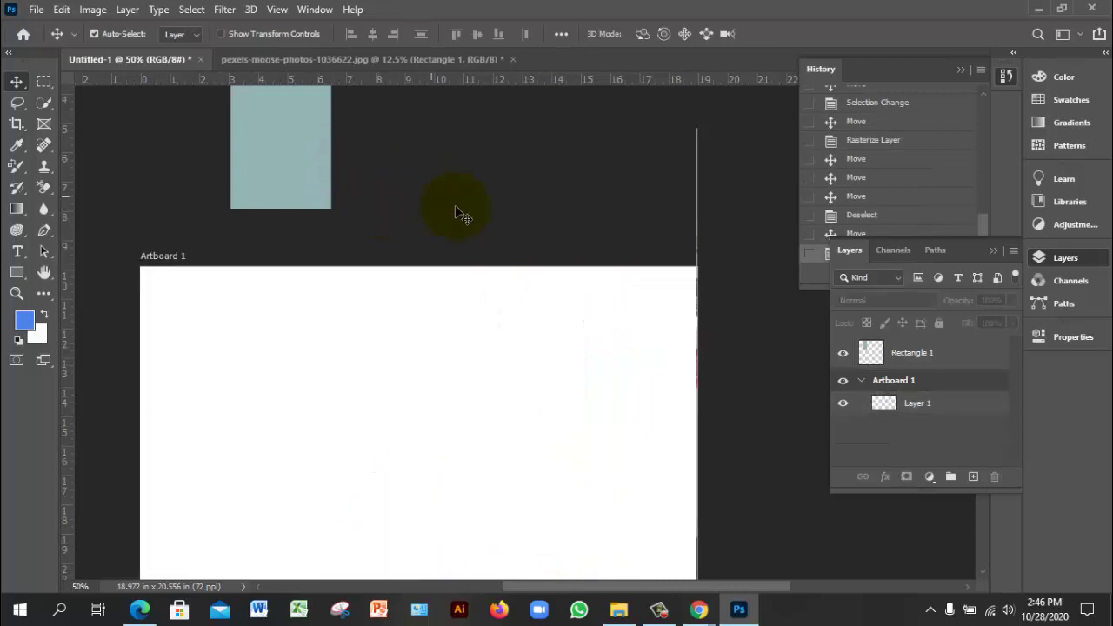
scroll(452, 261, down, 2)
click(445, 300)
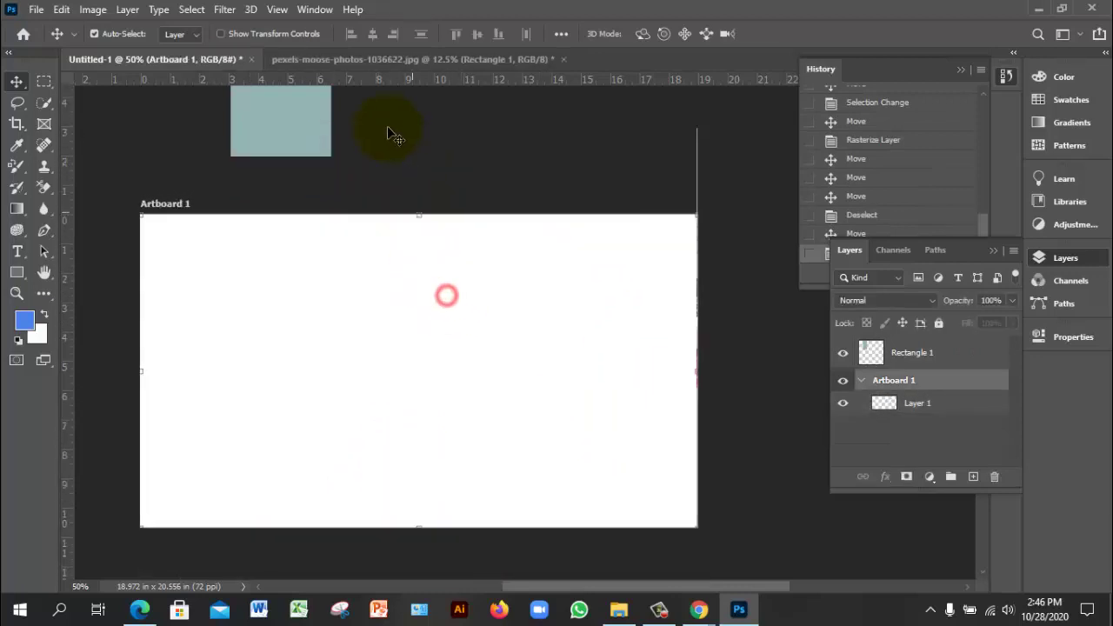
Close both the Untitled-1 and pexels-moose-photos documents without saving the changes
click(251, 60)
click(555, 234)
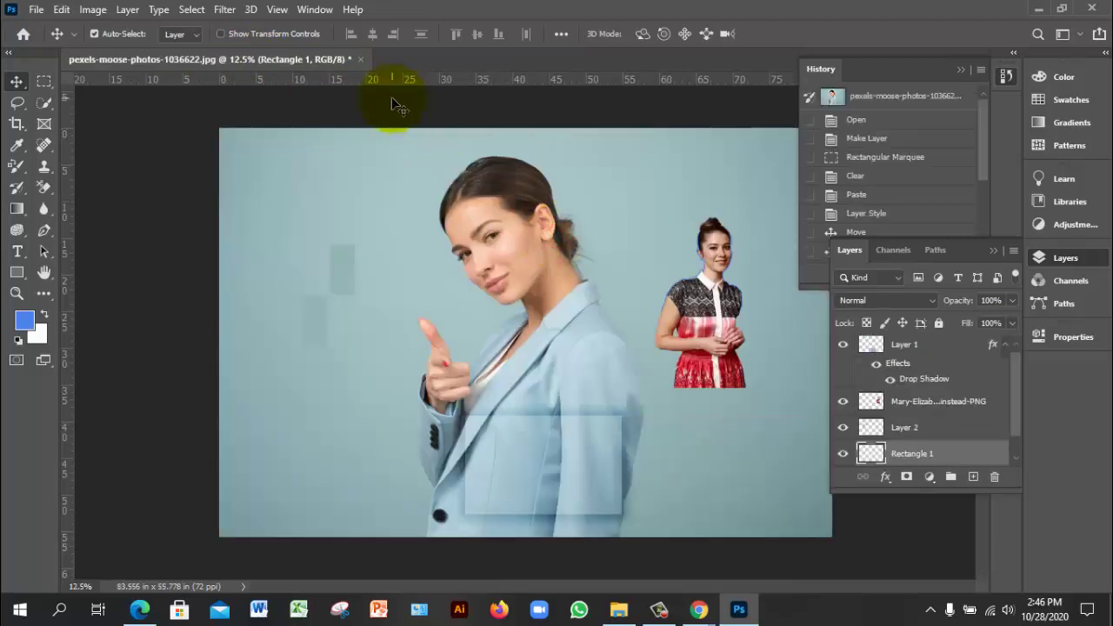
click(361, 61)
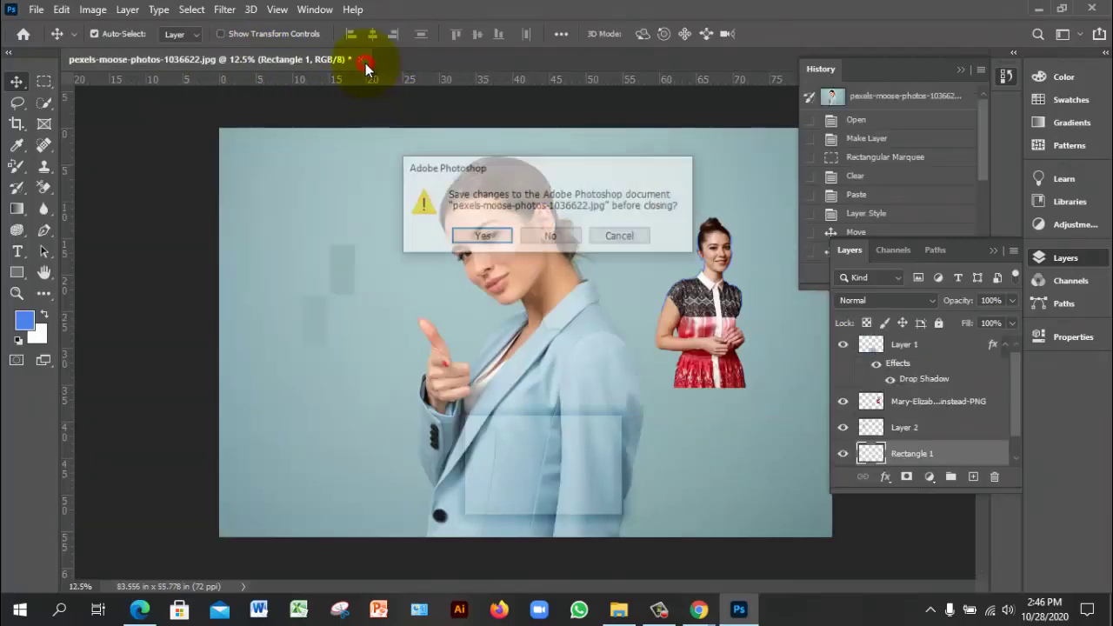
click(564, 236)
Create a new web document of 1366 x 768 px at 72 ppi with a white artboard
click(36, 9)
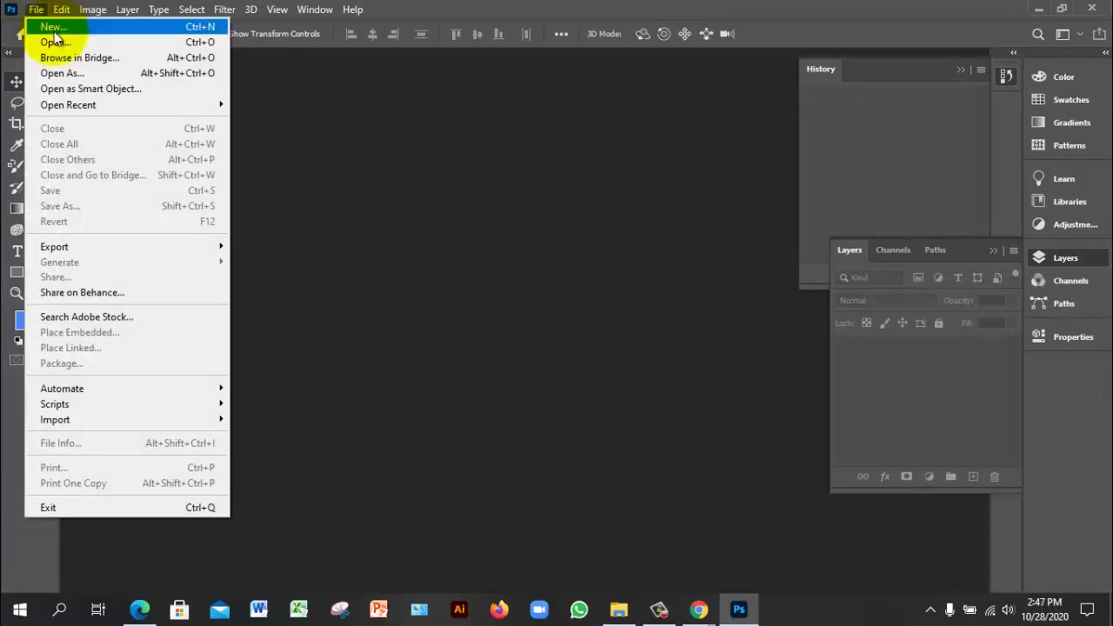
click(56, 42)
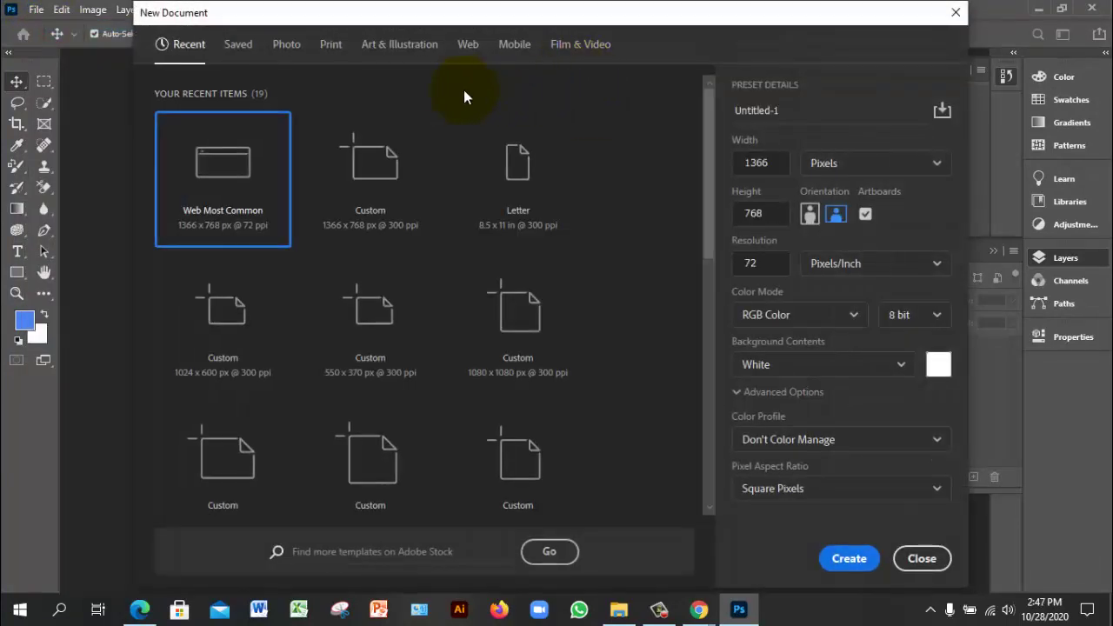
click(468, 46)
click(848, 557)
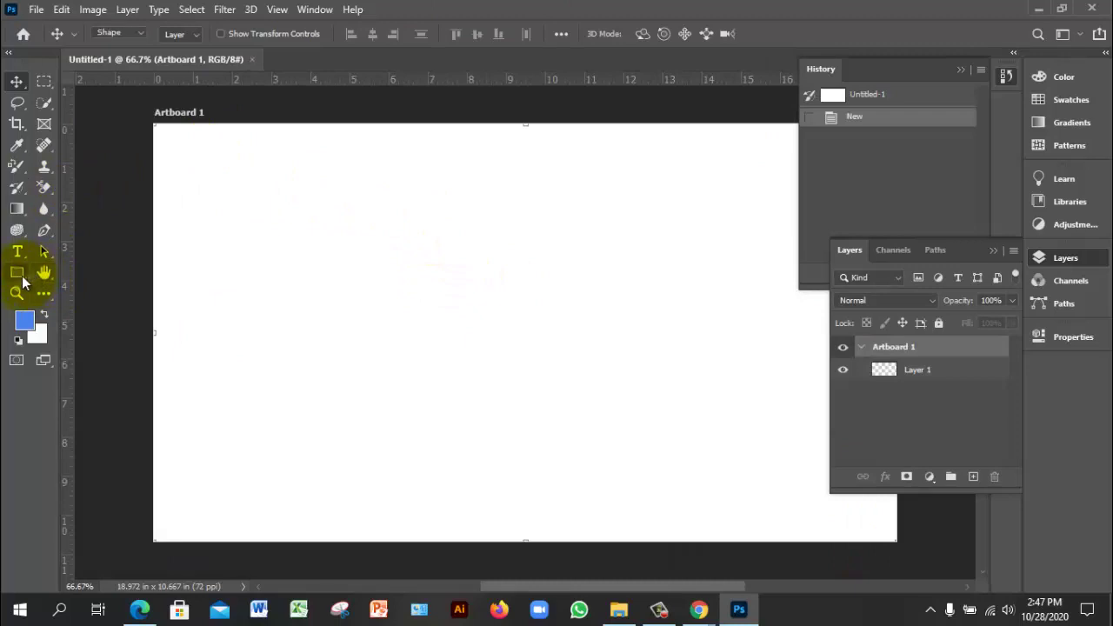
Draw a blue rectangle about 273 px wide and 458 px high near the artboard's upper-left corner with the Rectangle tool
drag(17, 272, 70, 277)
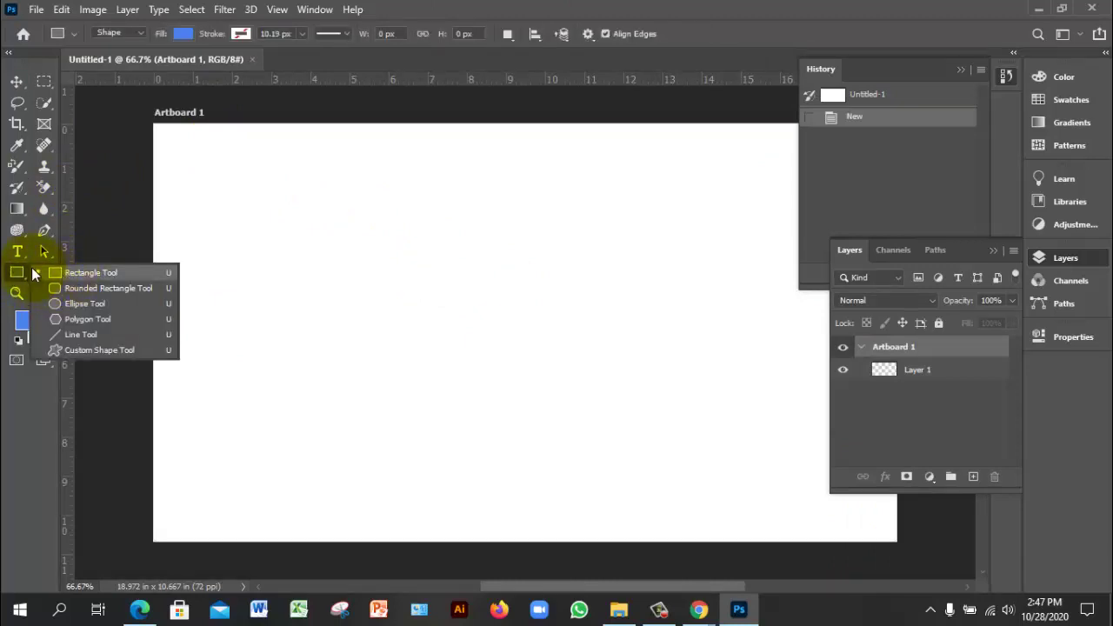
click(77, 272)
drag(175, 157, 325, 405)
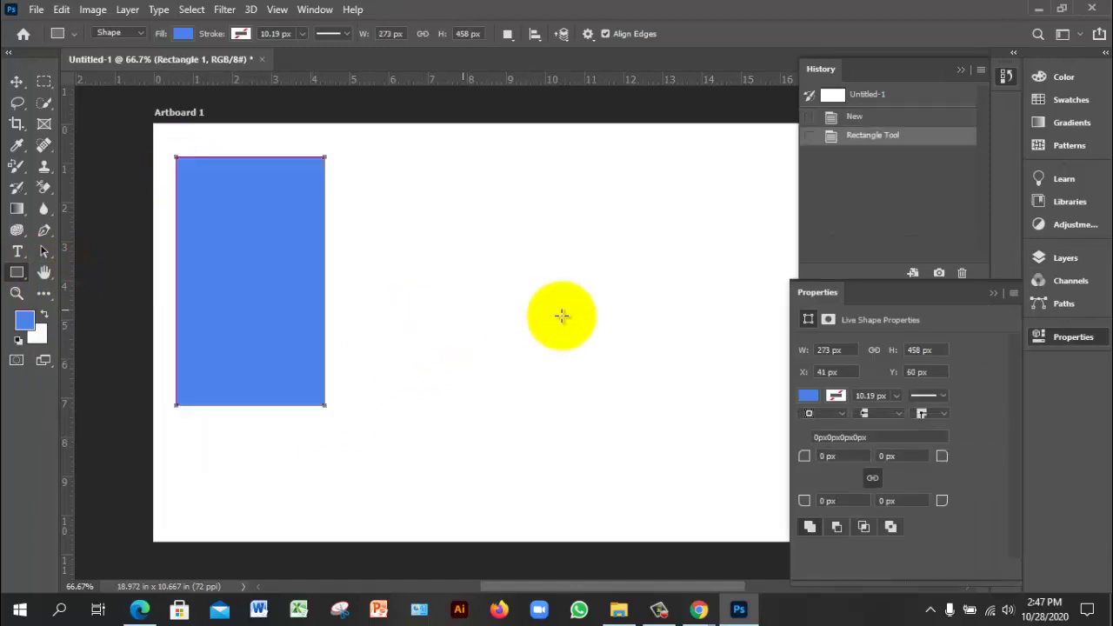
Draw a rounded rectangle about 238 px wide and 439 px high with 10 px corner radius, just right of the first rectangle
right_click(16, 278)
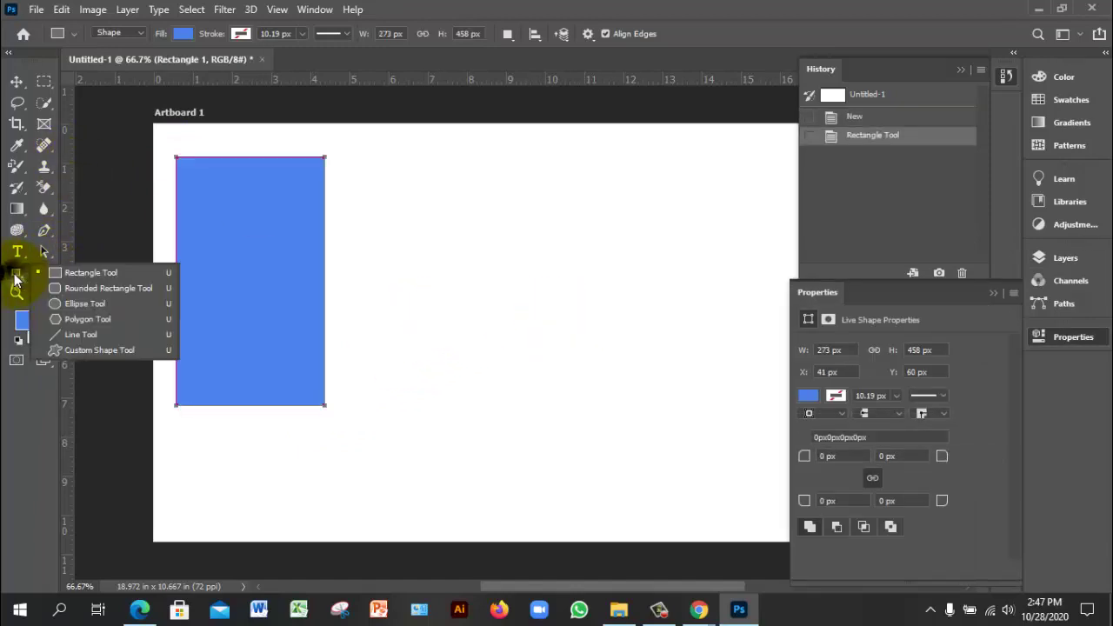
click(89, 289)
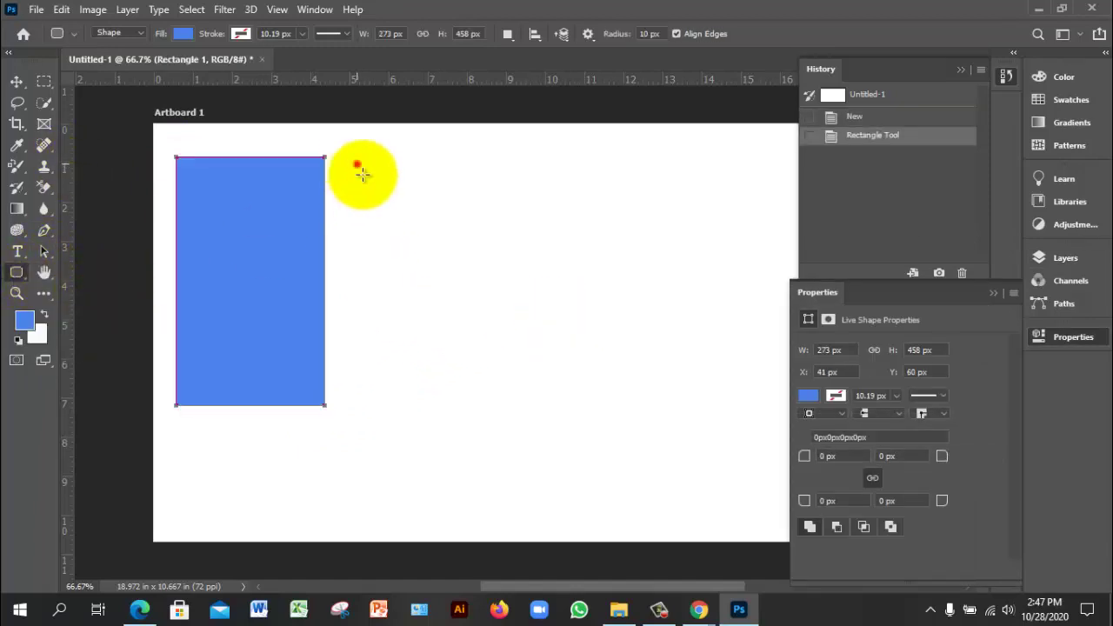
drag(357, 163, 485, 402)
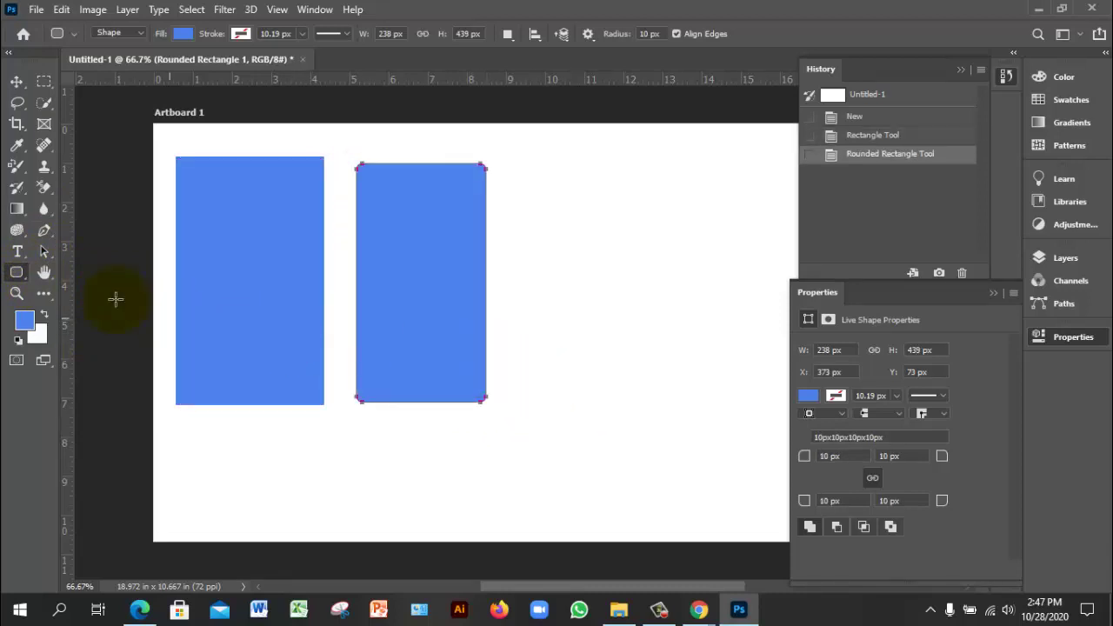
Try to draw a circle about 314 px across with the Ellipse tool, right of the rounded rectangle
right_click(17, 274)
click(77, 304)
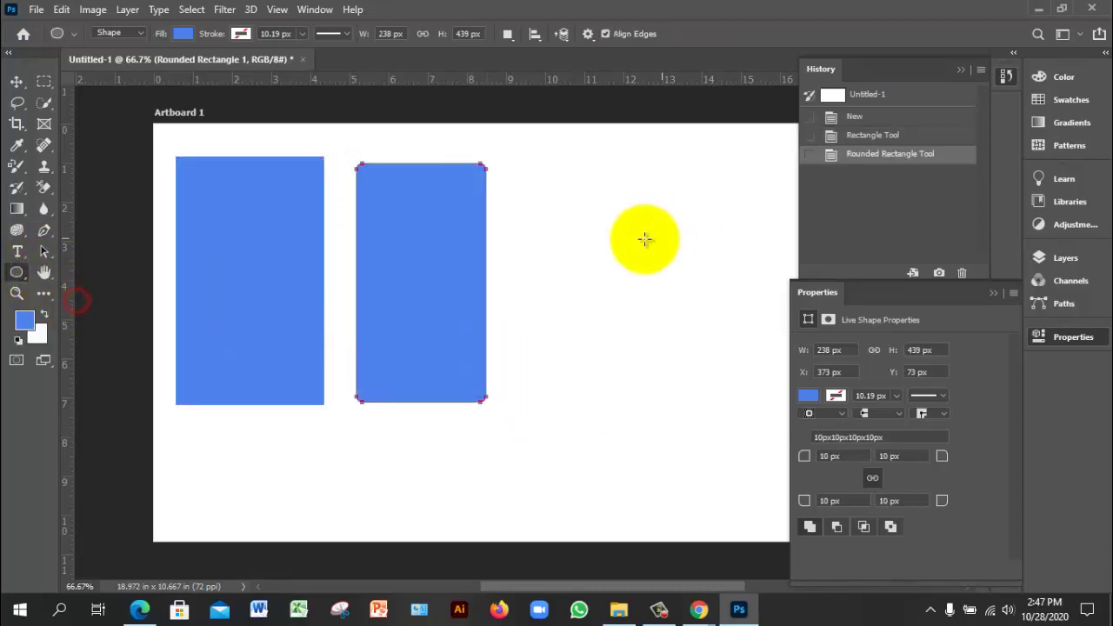
drag(589, 248, 666, 368)
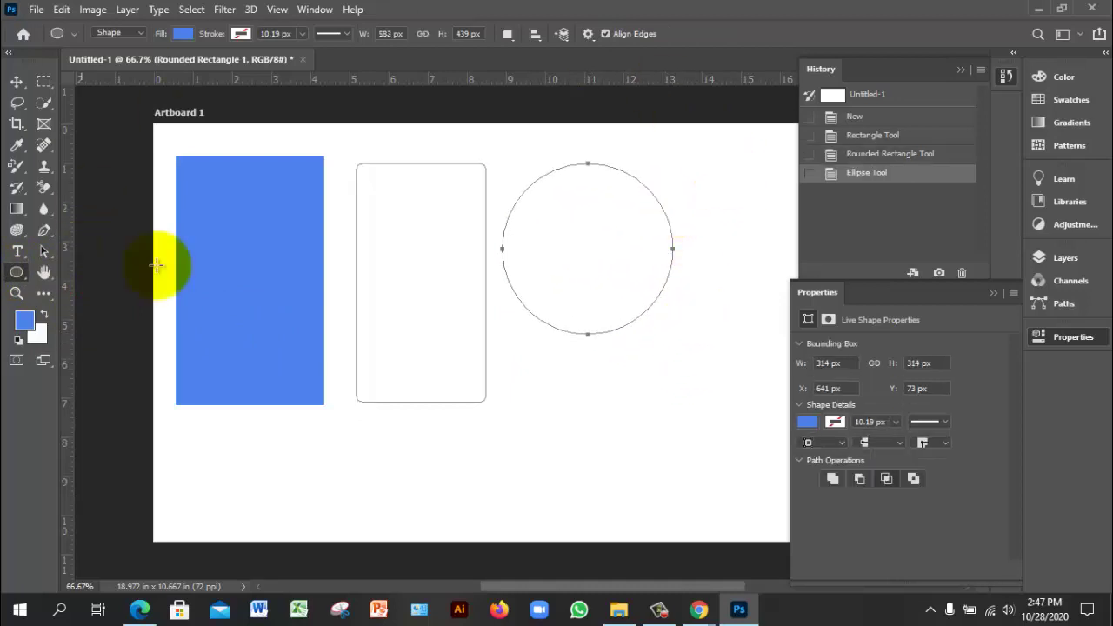
click(17, 81)
click(384, 297)
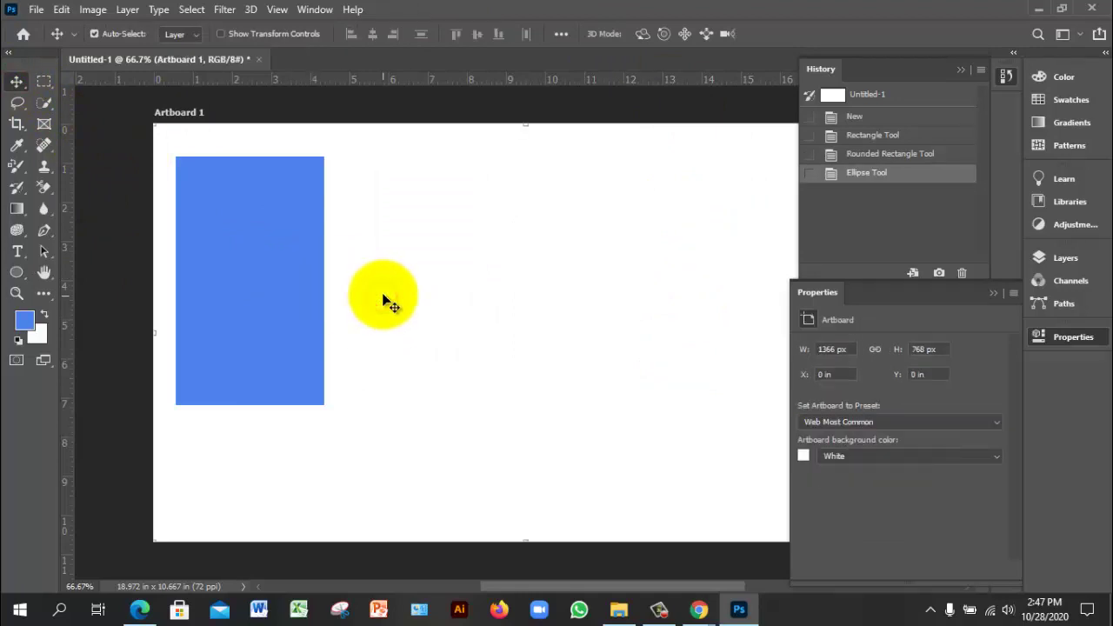
Undo the circle while keeping both rectangles, and select Artboard 1
key(ctrl+z)
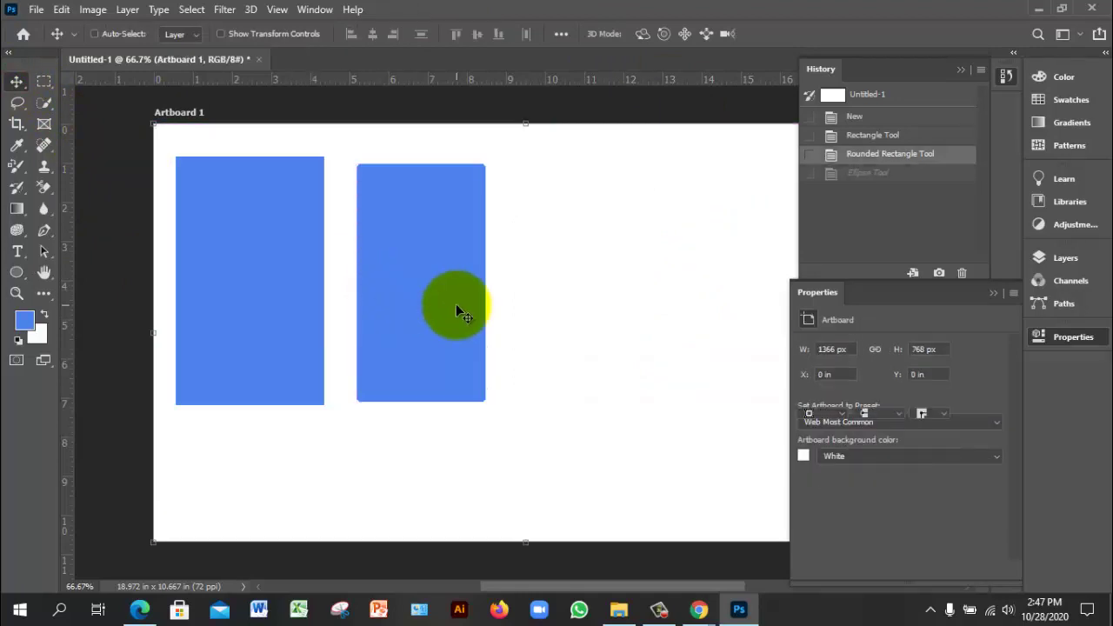
key(ctrl+z)
key(ctrl+z)
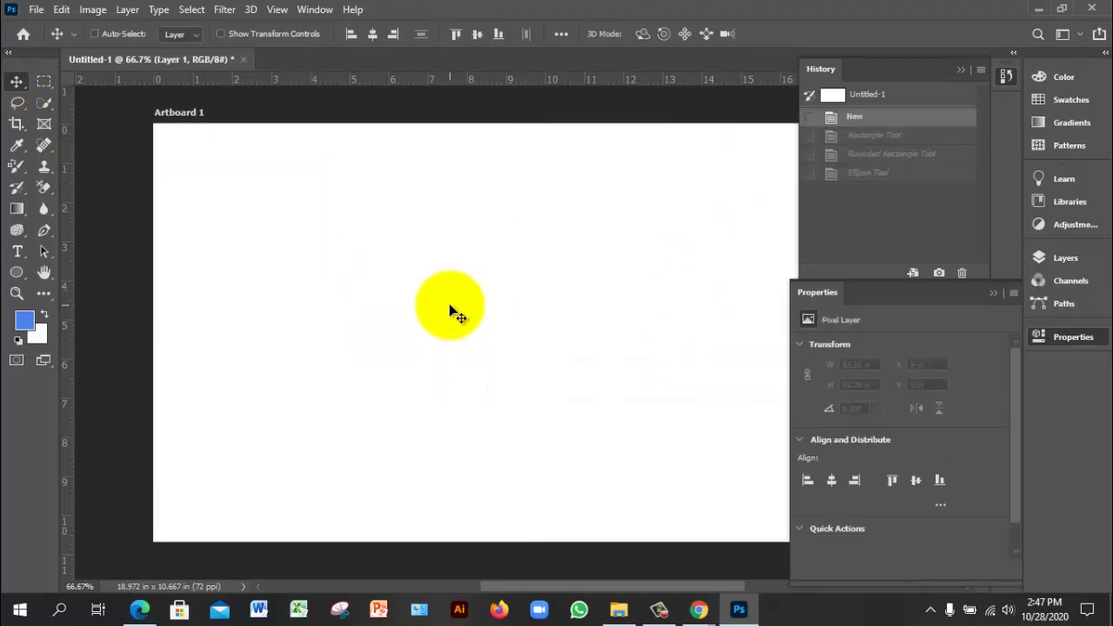
key(ctrl+shift+z)
key(ctrl+shift+z)
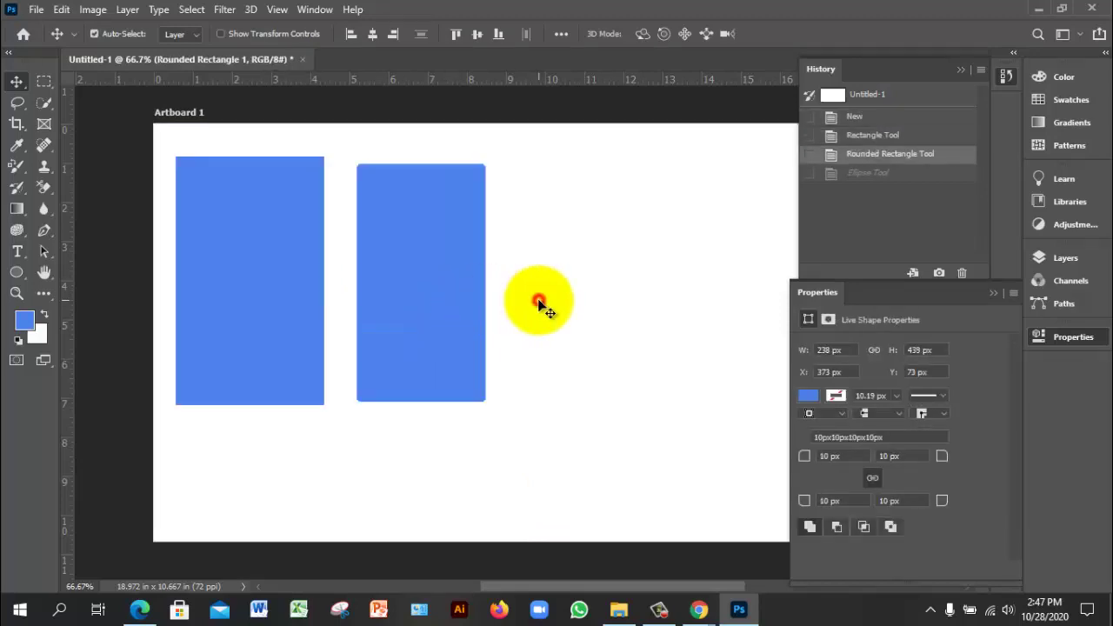
click(540, 301)
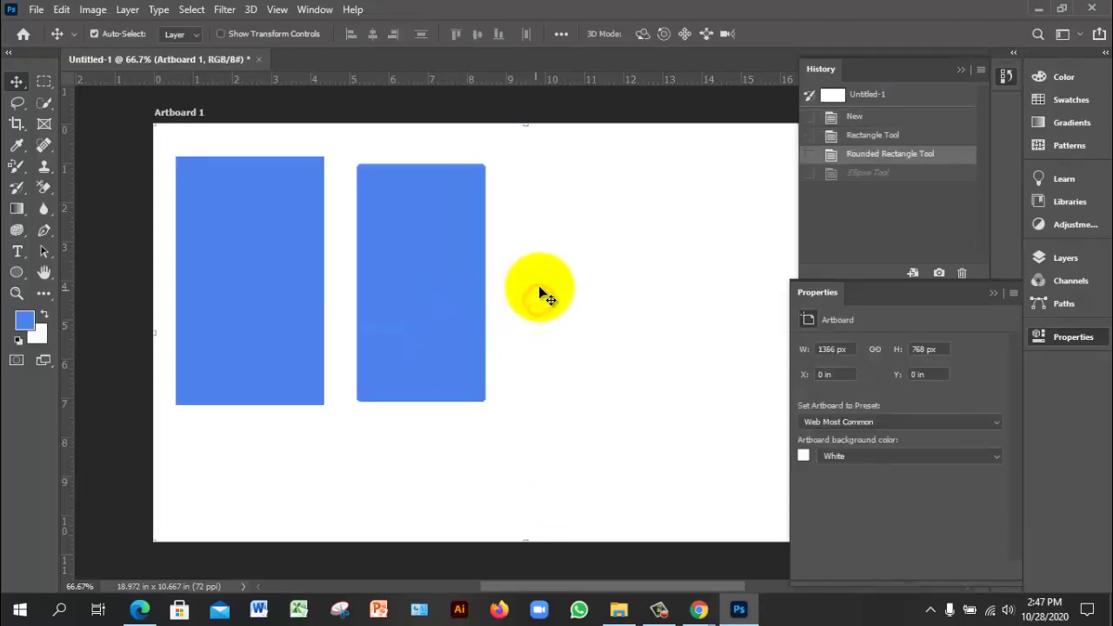
Hide the shape properties and history, show the layer list, and select the Rounded Rectangle 1 layer
click(998, 293)
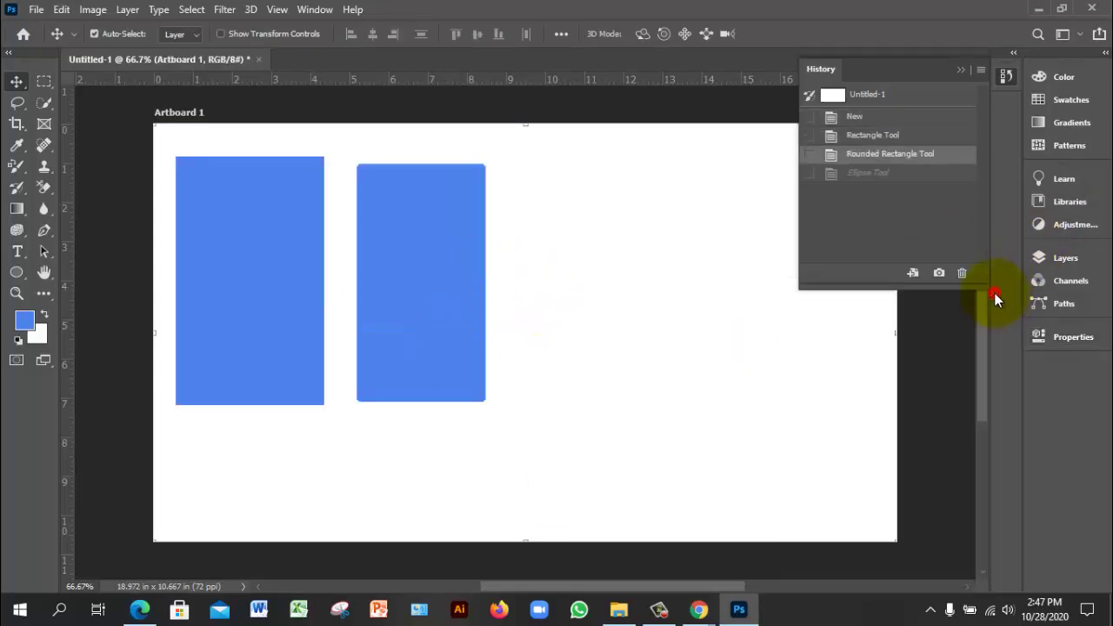
click(1070, 261)
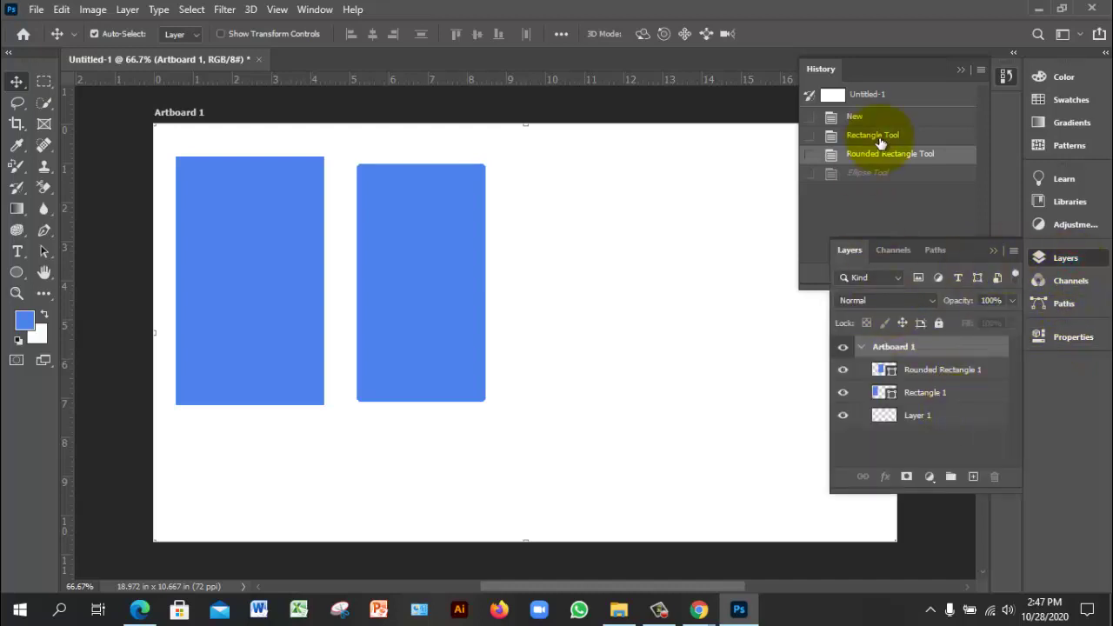
click(961, 69)
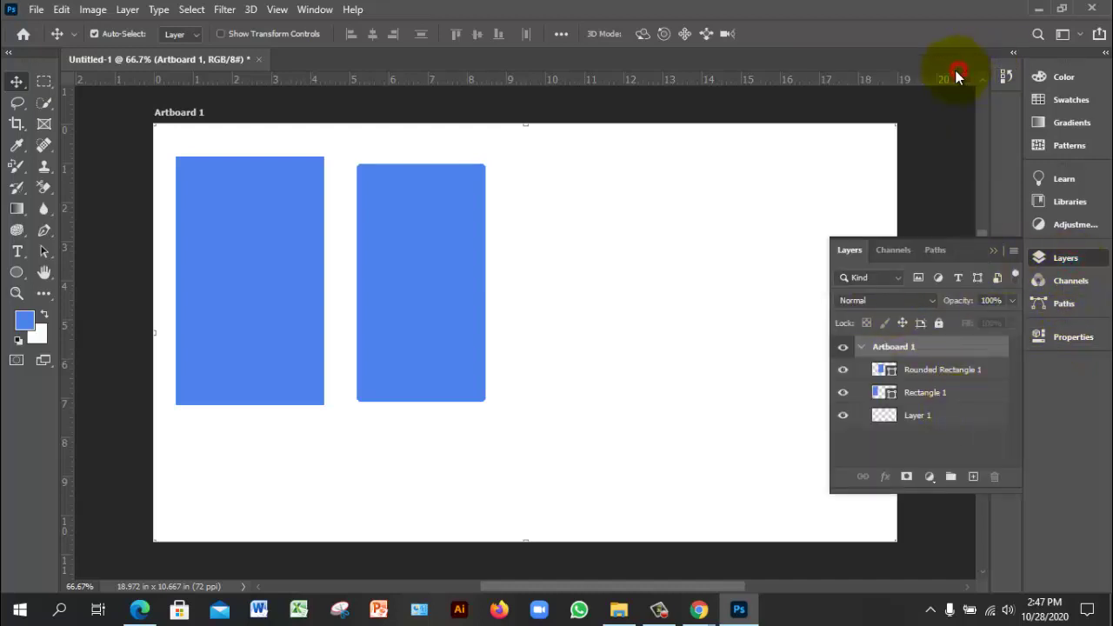
click(942, 372)
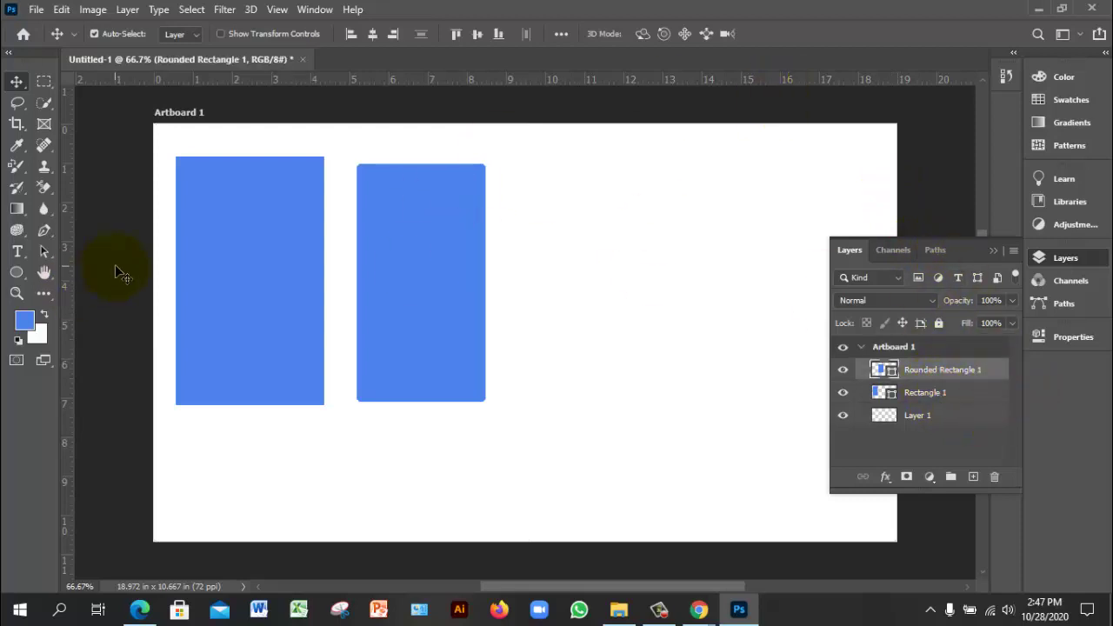
Draw a blue circle about 356 px across with the Ellipse tool and move it close beside the rounded rectangle
click(18, 274)
click(70, 303)
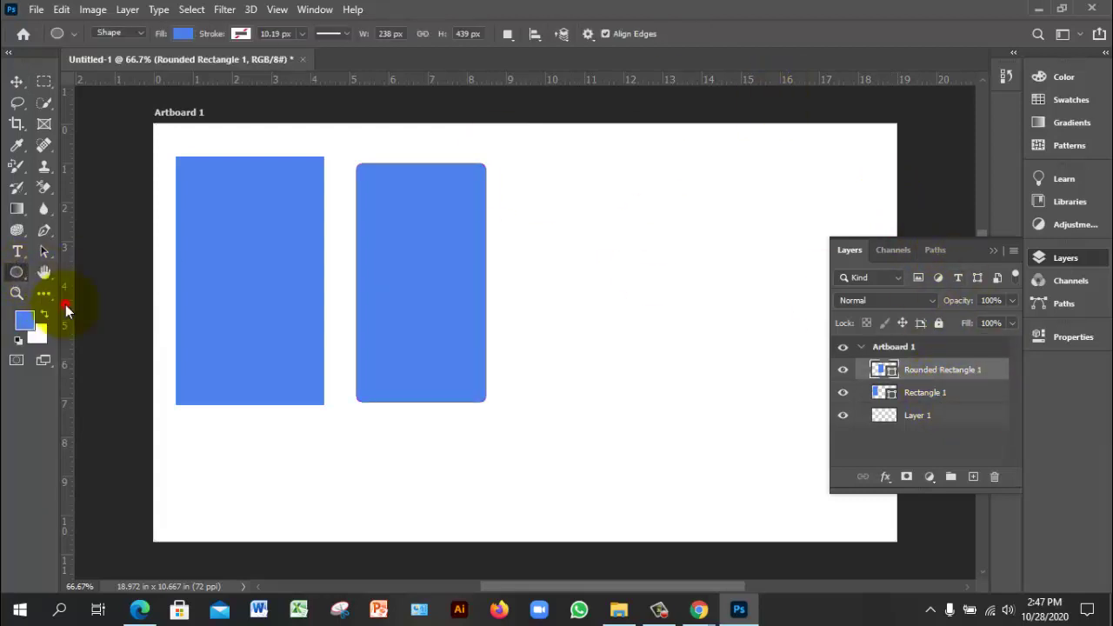
drag(647, 256, 745, 375)
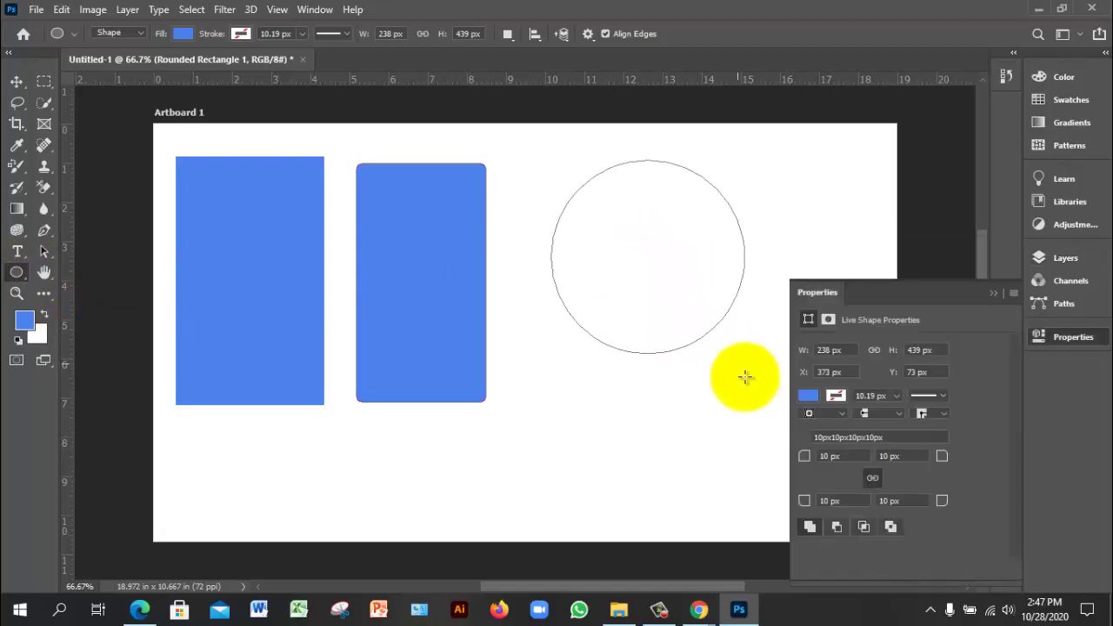
click(18, 80)
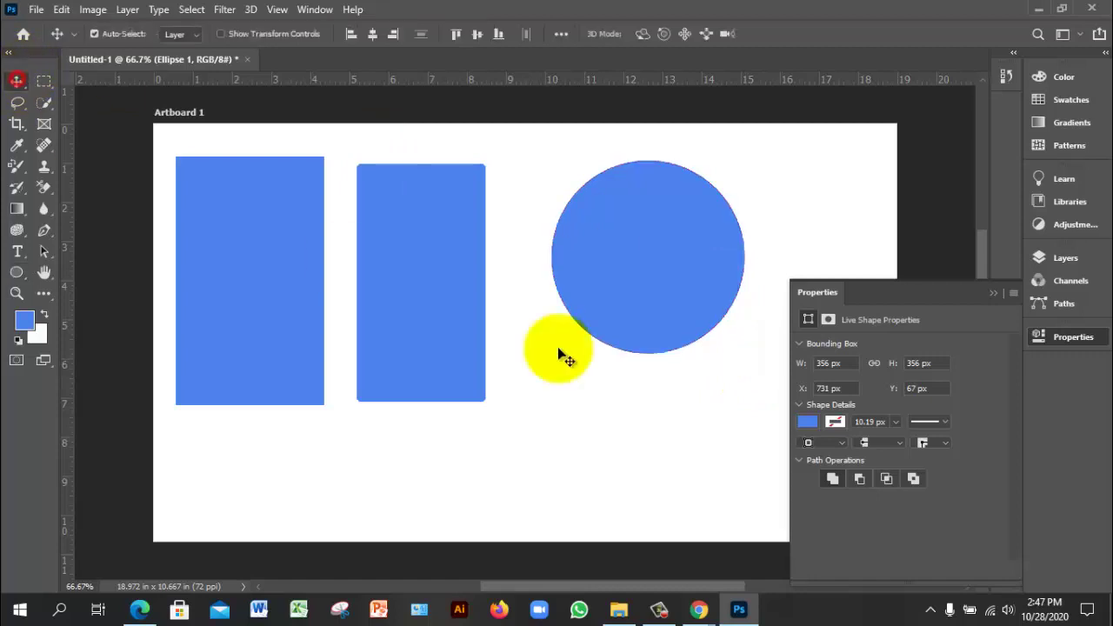
click(646, 393)
drag(633, 255, 587, 281)
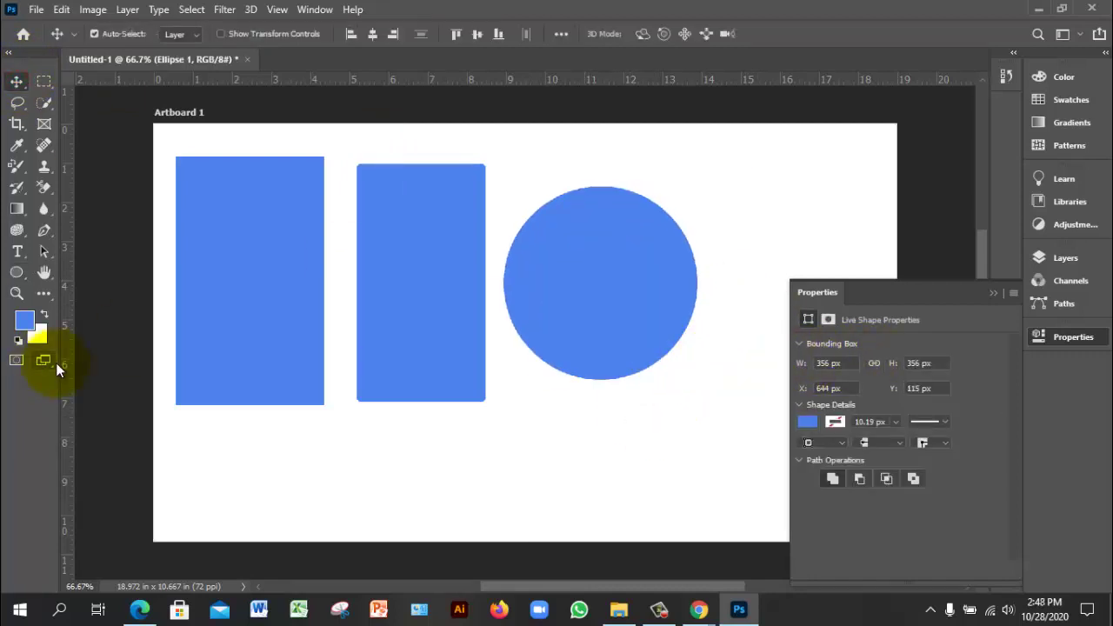
Create a four-sided polygon of 356 x 356 px and move it to the artboard's upper-right corner
click(16, 273)
click(92, 318)
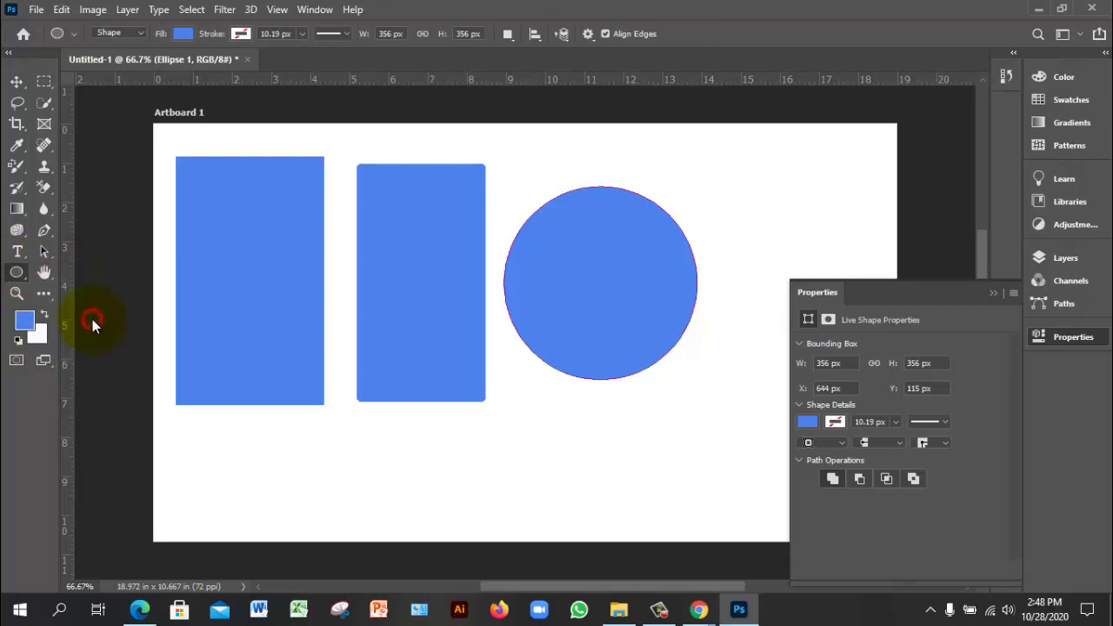
click(596, 432)
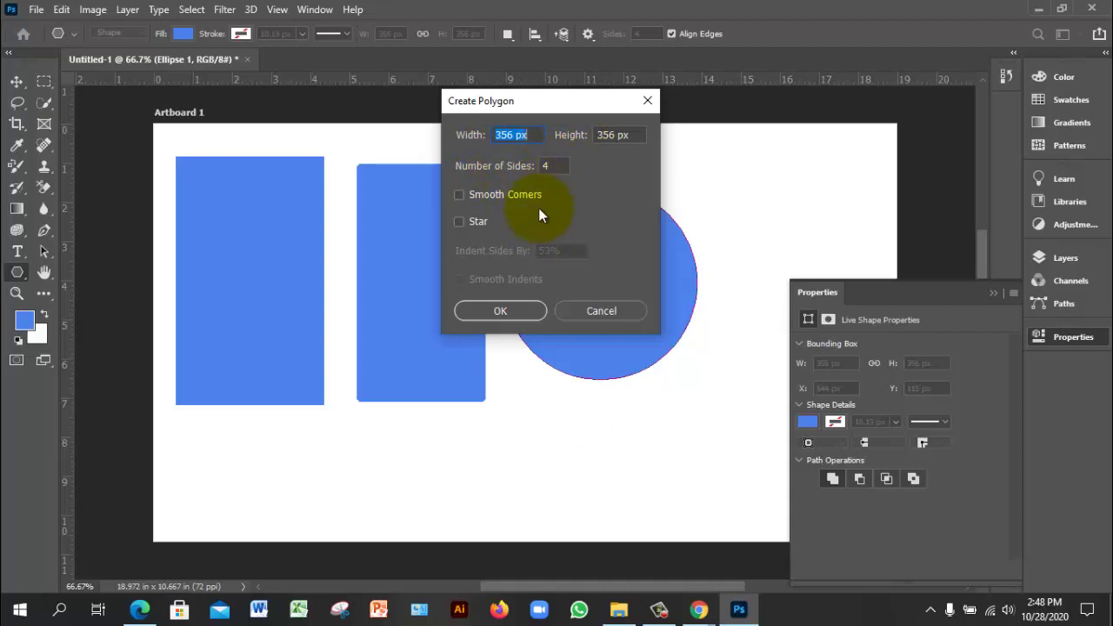
click(529, 311)
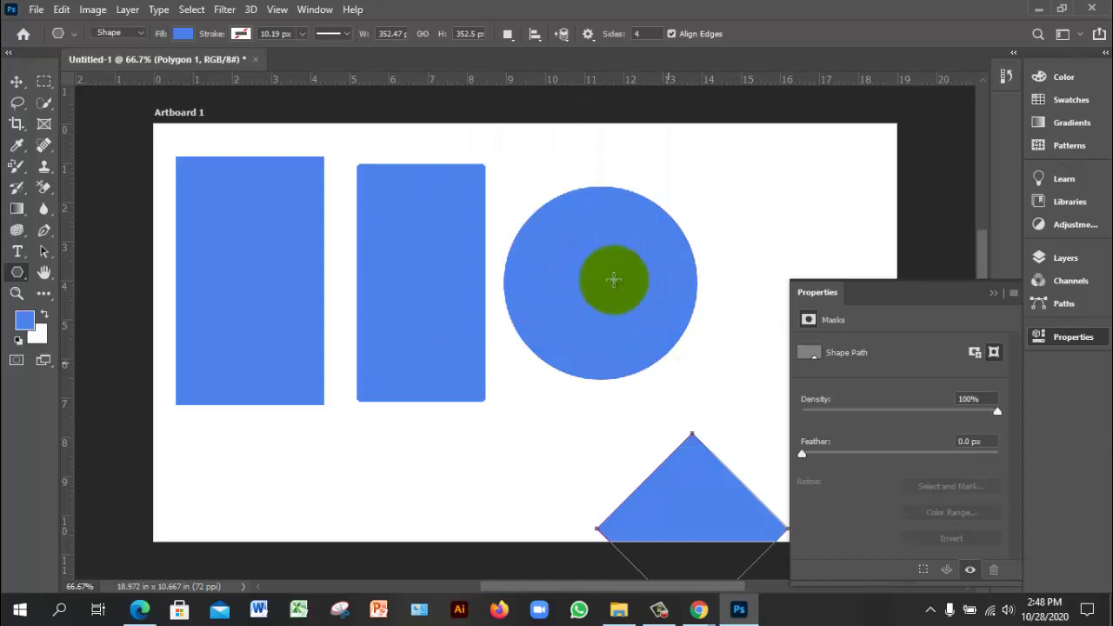
click(16, 81)
drag(682, 504, 788, 212)
click(994, 294)
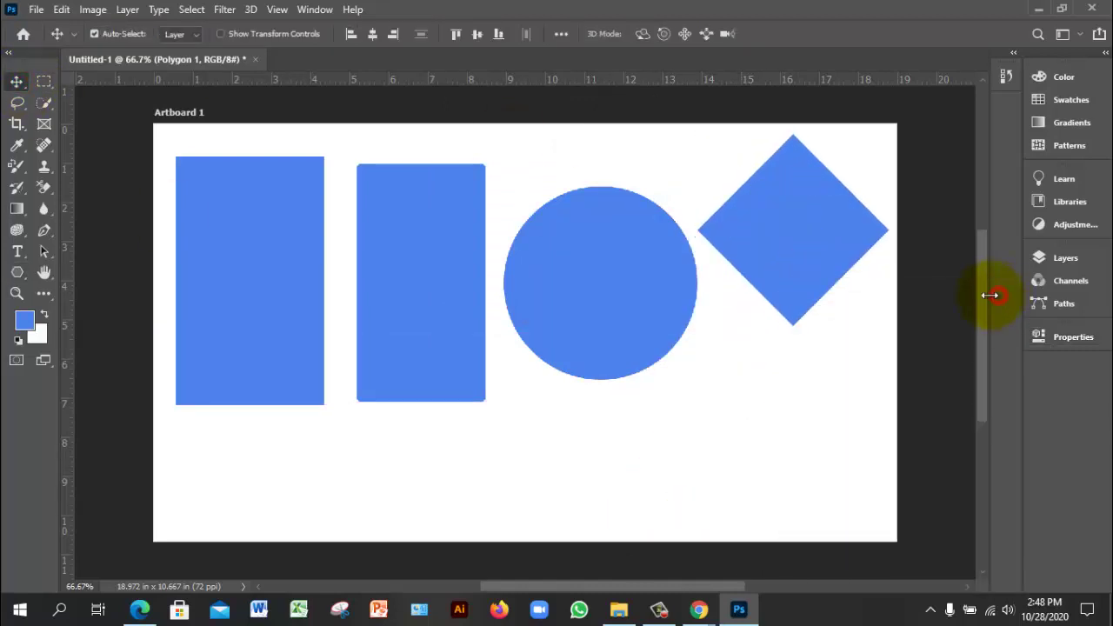
drag(781, 252, 773, 240)
Create a five-sided polygon of 352.47 x 352.5 px and move it below the diamond at the artboard's right edge
click(18, 272)
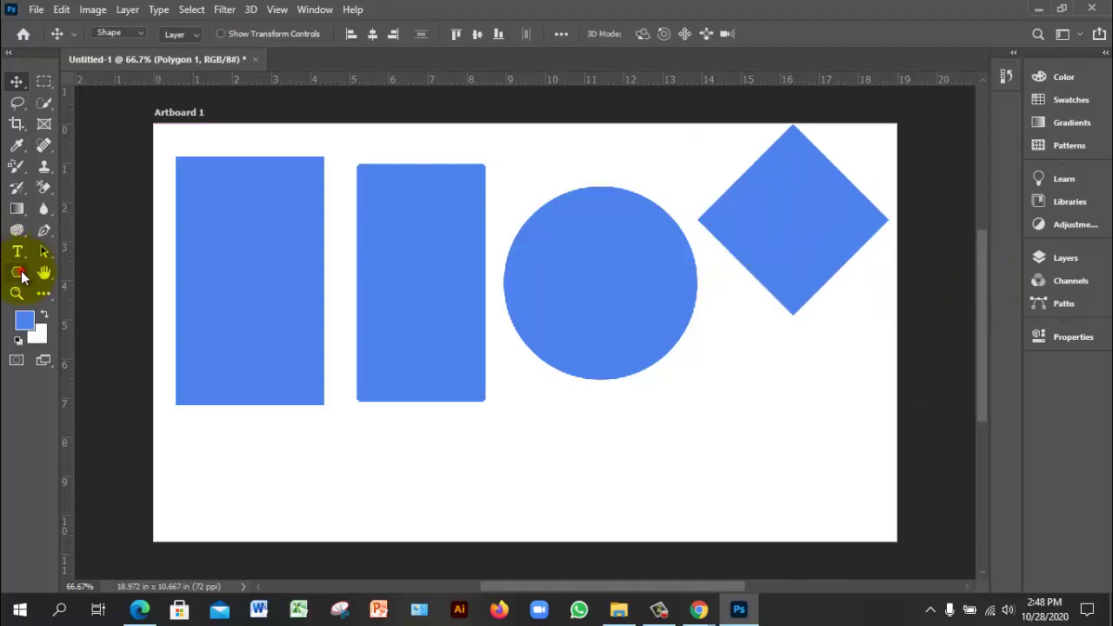
click(619, 376)
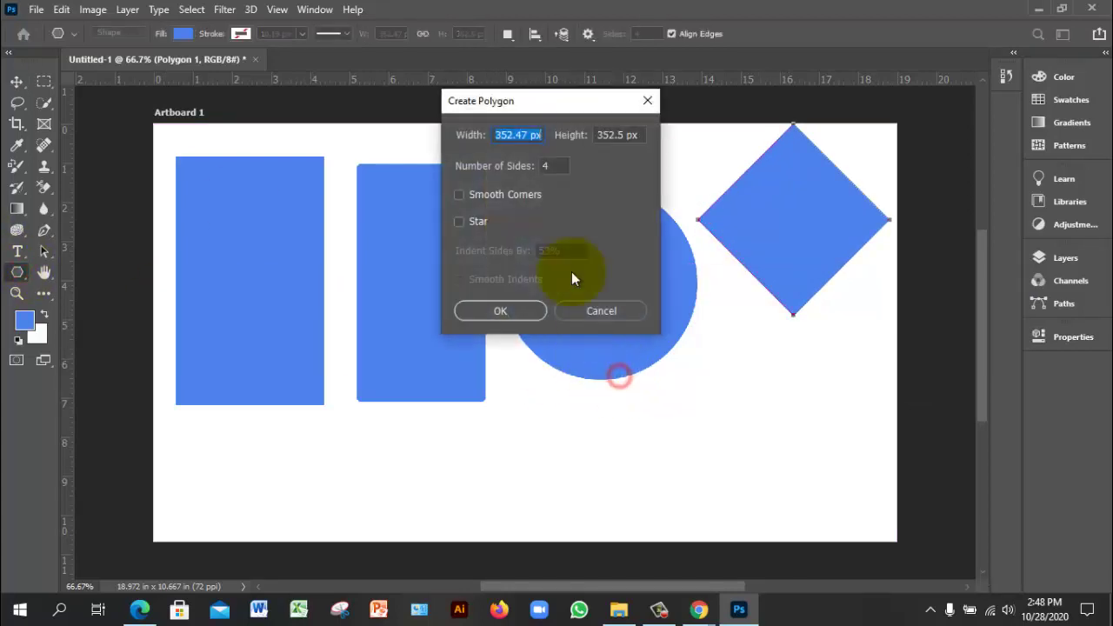
double_click(551, 166)
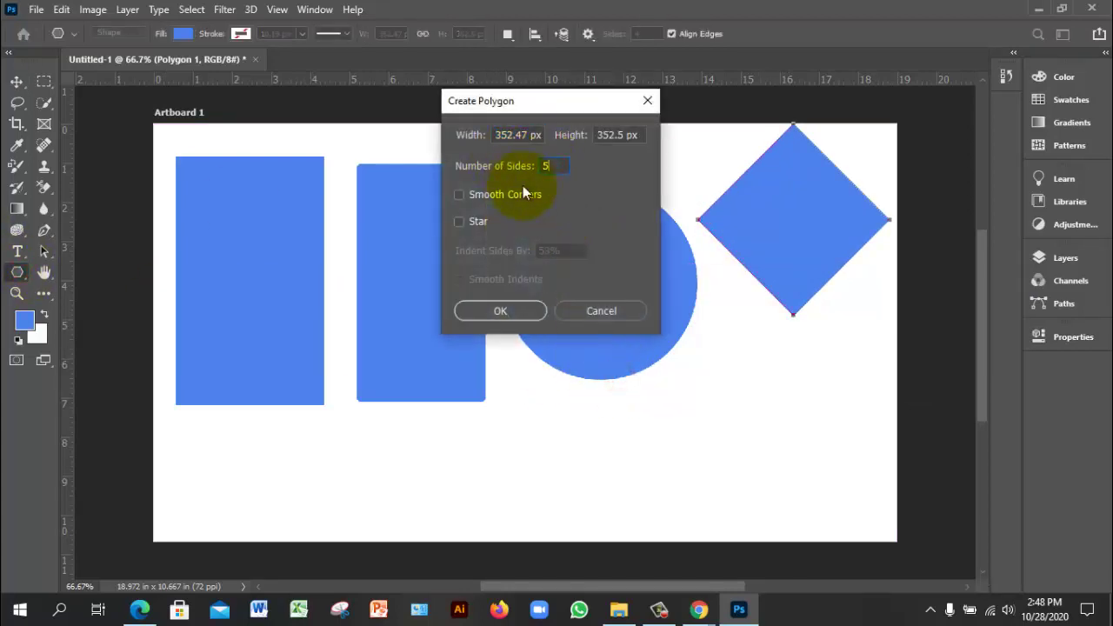
click(509, 310)
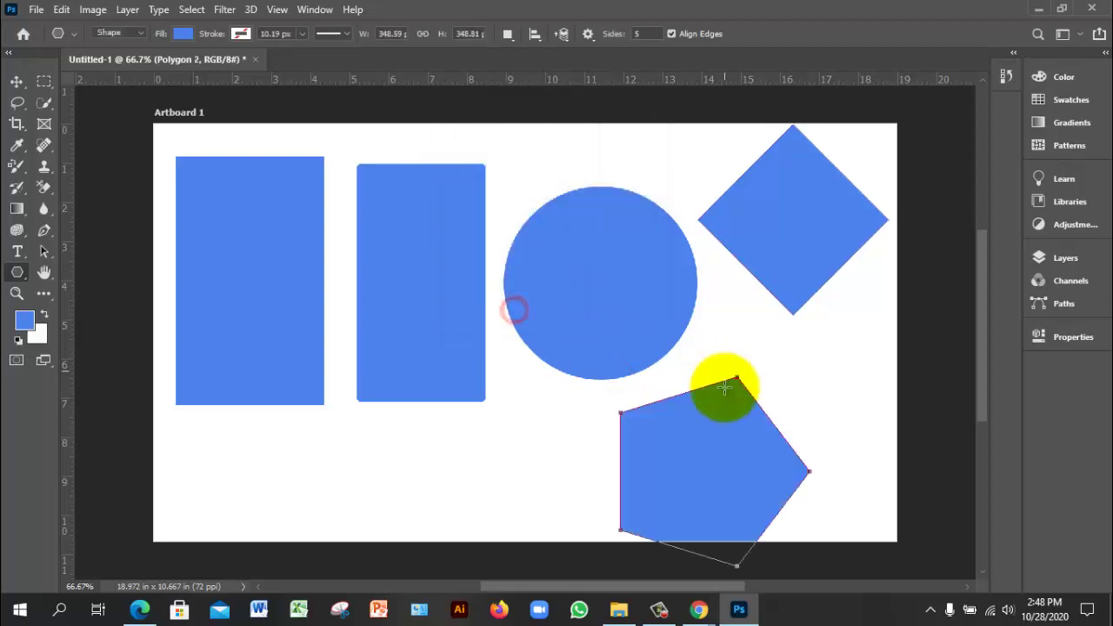
click(17, 81)
drag(719, 468, 828, 426)
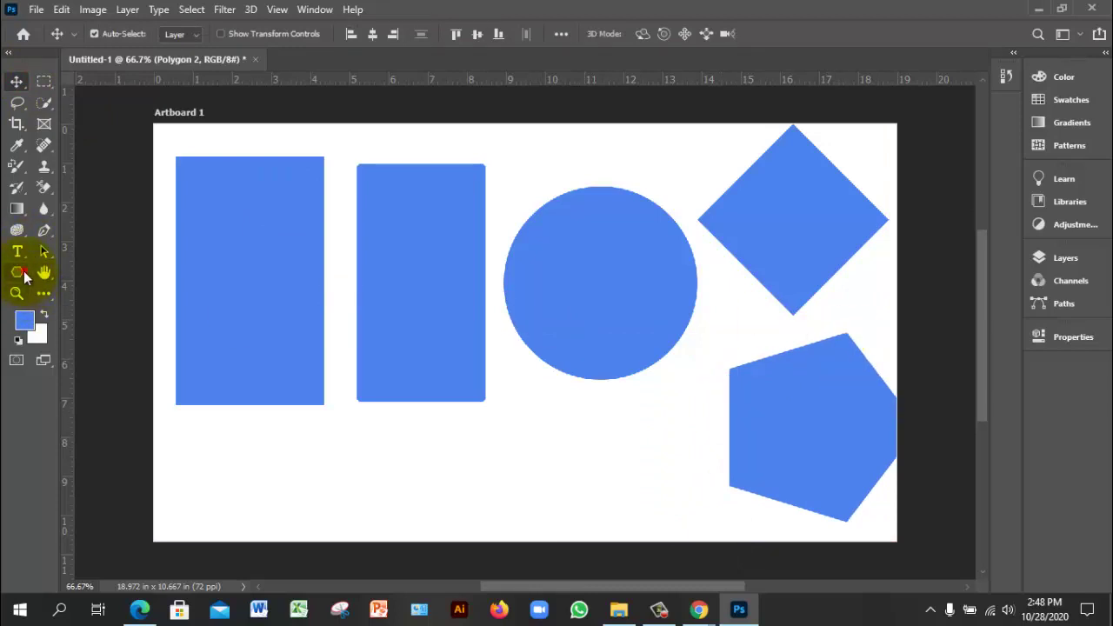
Create a four-point star of 348.59 x 348.81 px with 53% indent and move it below the rounded rectangle and circle
click(19, 273)
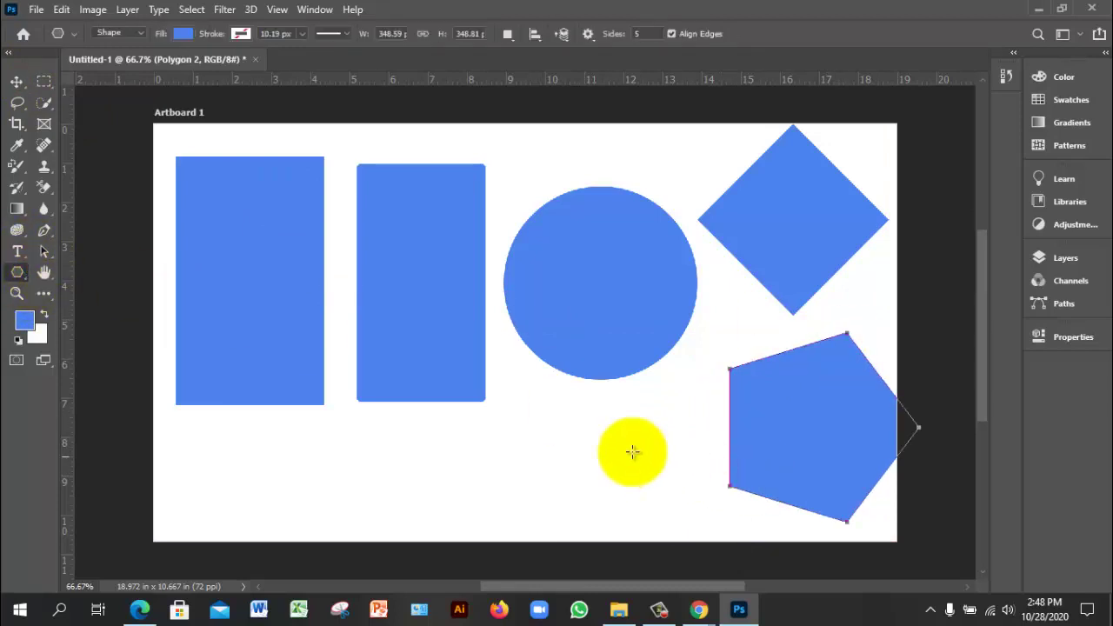
click(601, 435)
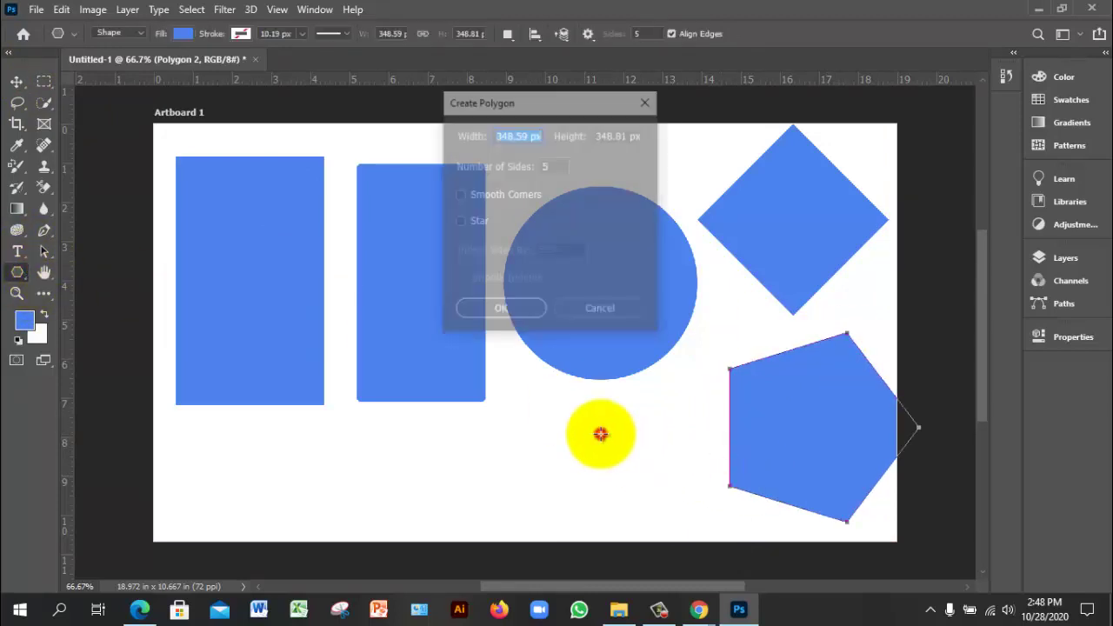
double_click(551, 165)
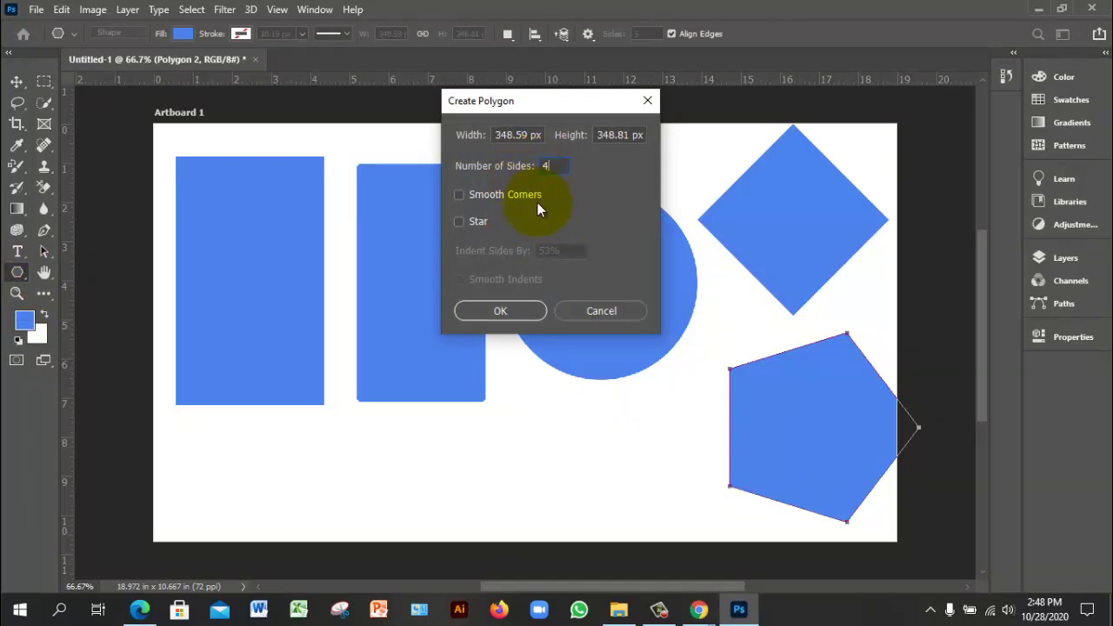
click(469, 223)
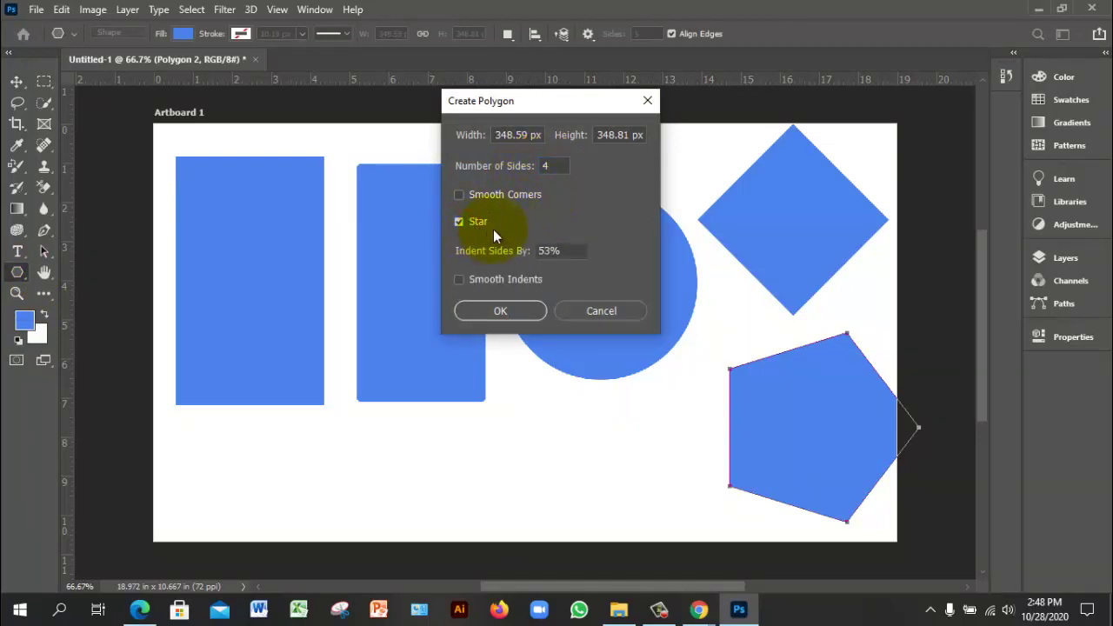
click(502, 310)
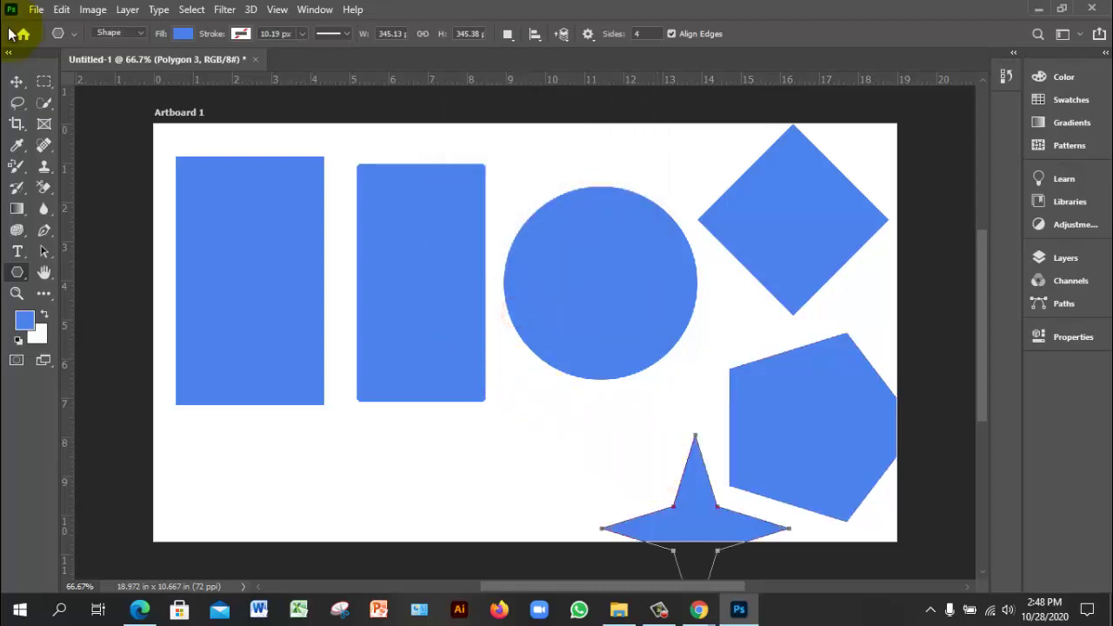
click(17, 83)
drag(684, 476, 501, 437)
drag(512, 438, 513, 438)
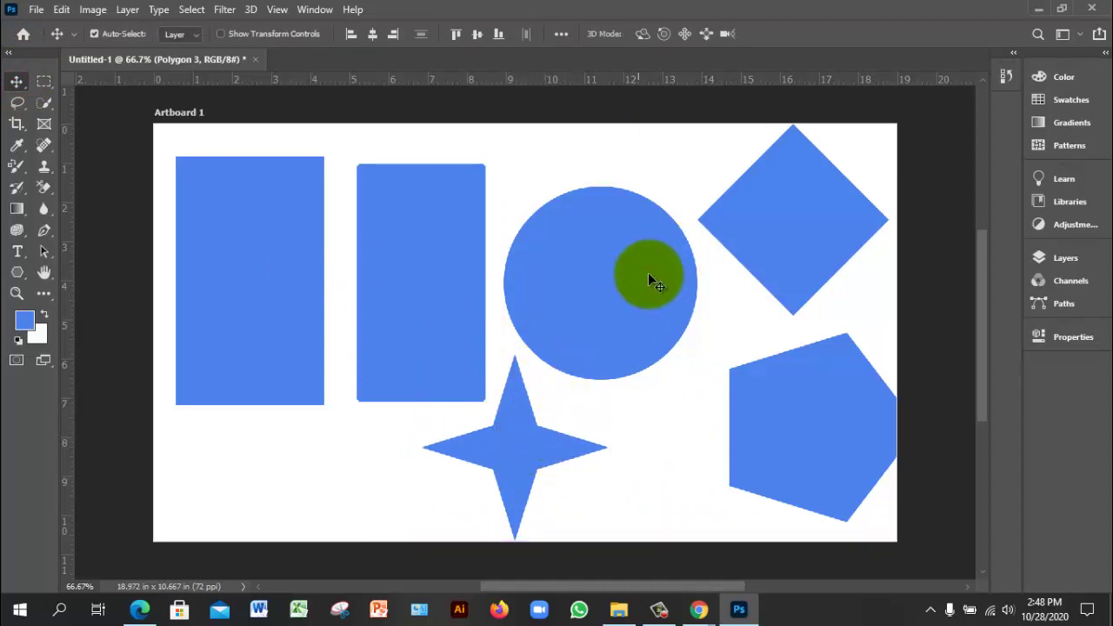
Create a four-sided polygon of 345.13 x 345.38 px with smooth corners and the star option off
click(16, 274)
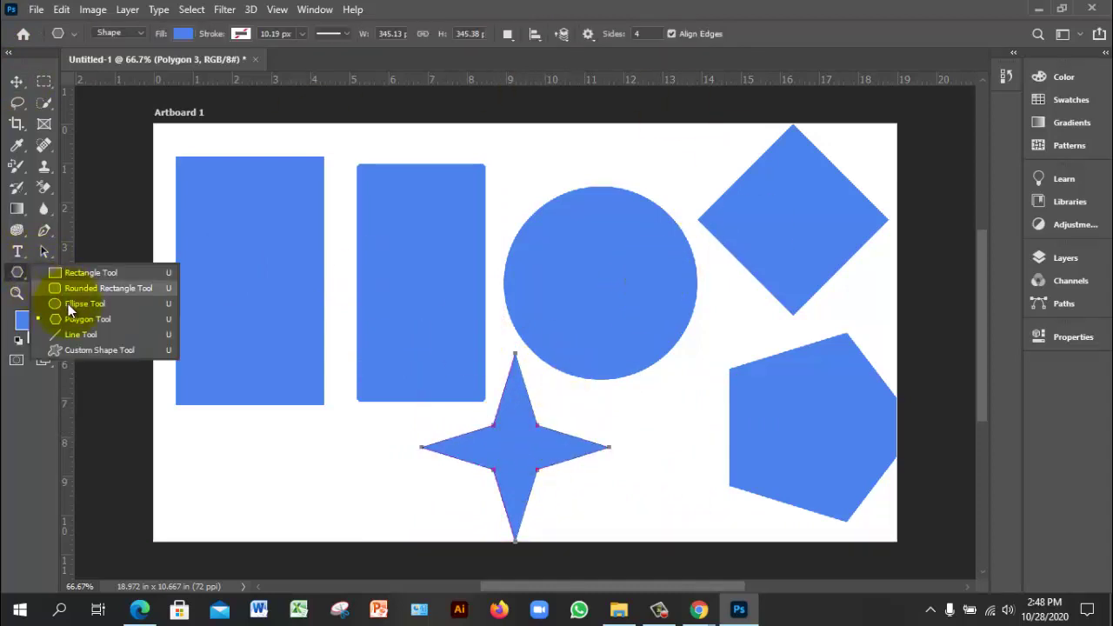
click(101, 321)
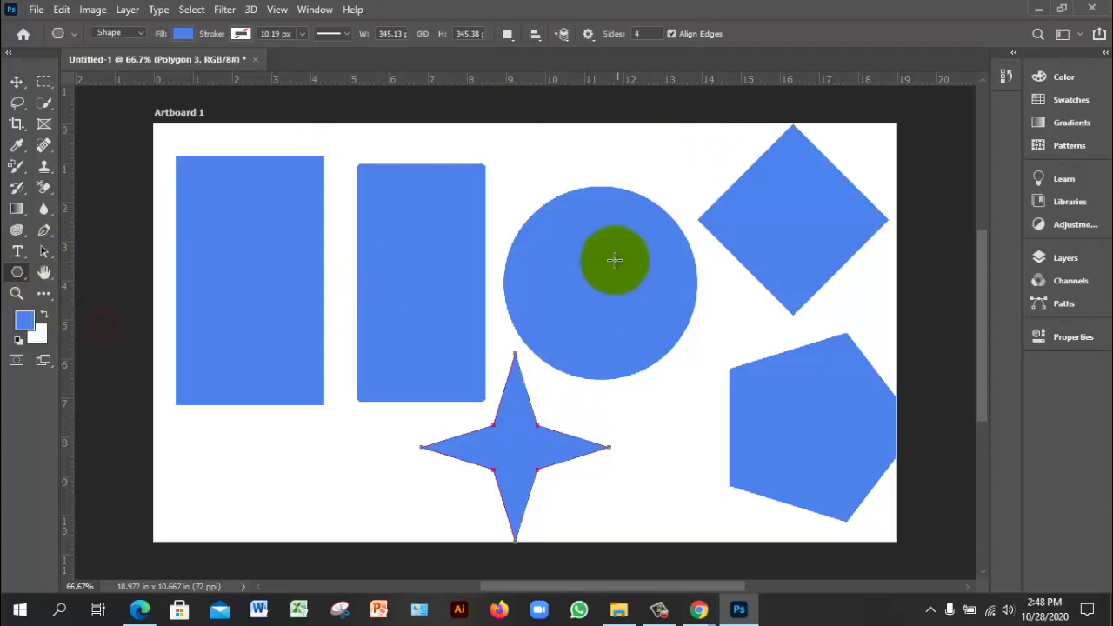
click(548, 174)
click(476, 222)
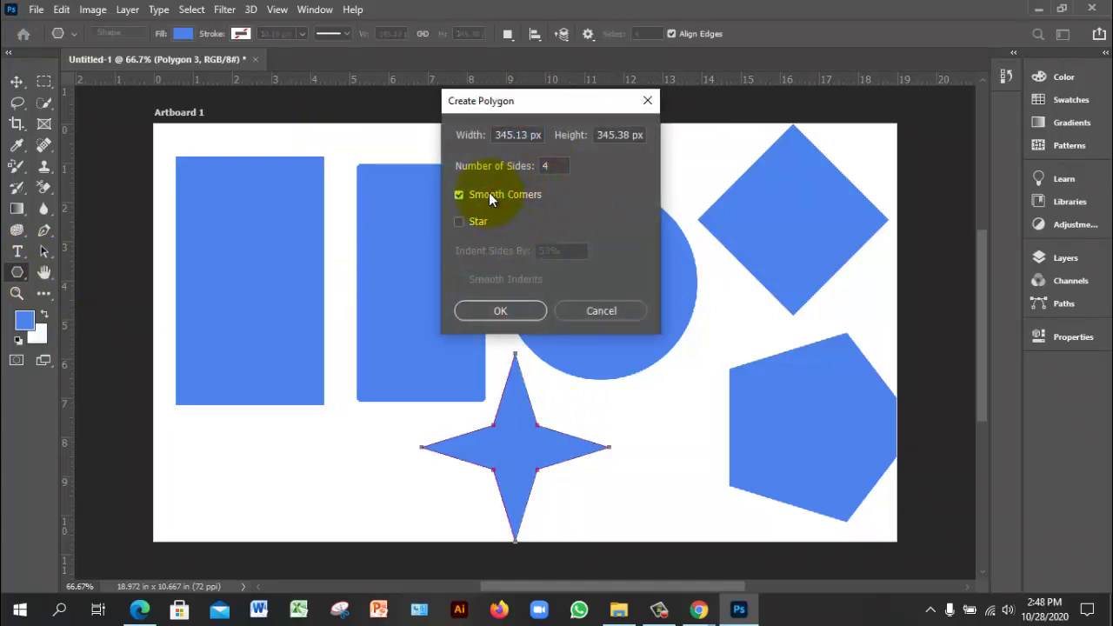
click(513, 309)
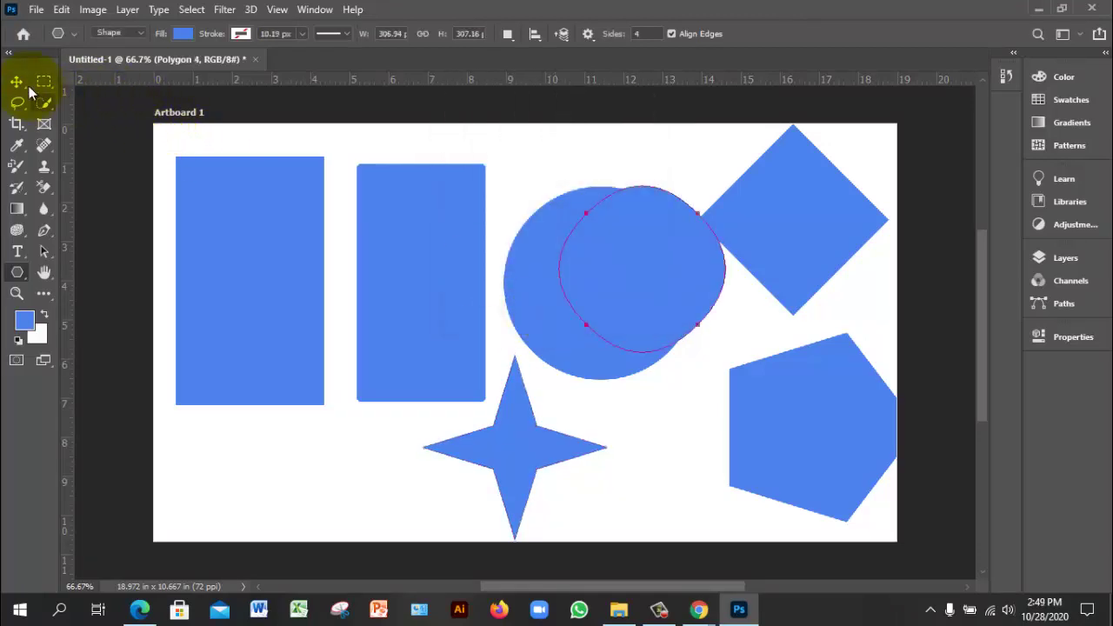
Move the smooth-cornered polygon below the two rectangles, beside the four-point star and fully inside the artboard
click(16, 81)
drag(641, 299, 308, 487)
click(805, 235)
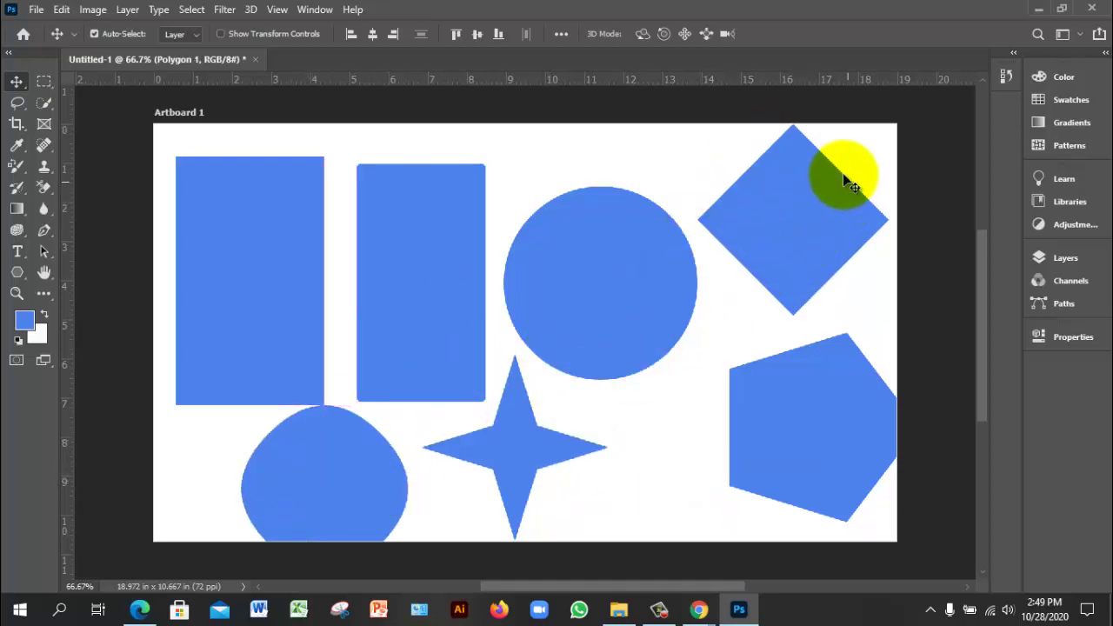
drag(310, 489, 319, 465)
click(391, 465)
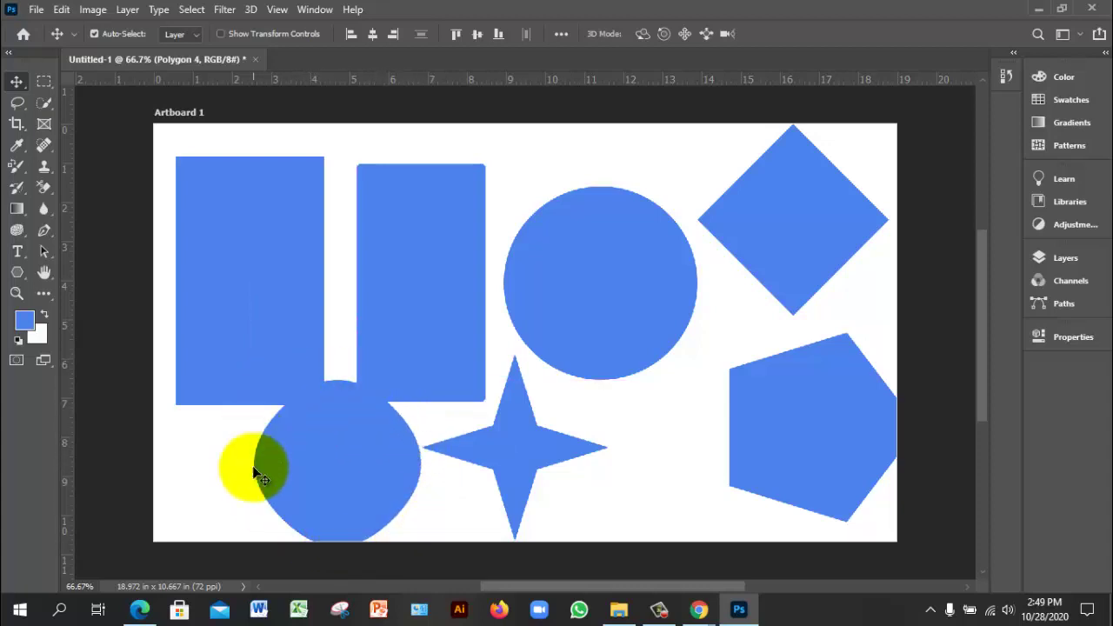
drag(360, 479, 351, 457)
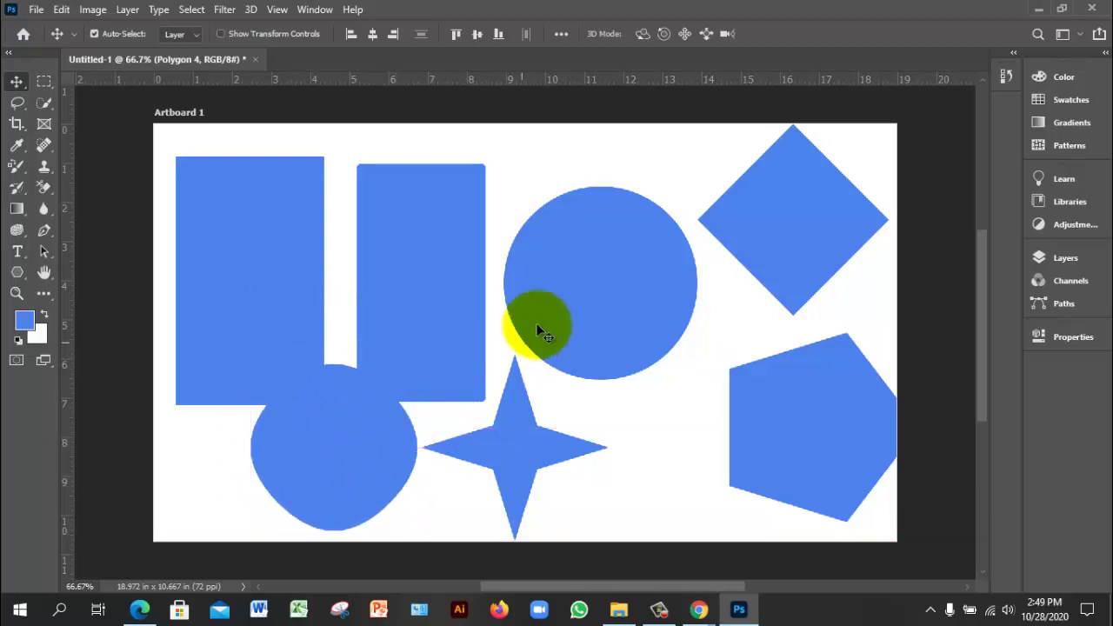
Start another polygon with the Polygon tool and turn off smooth corners
click(16, 272)
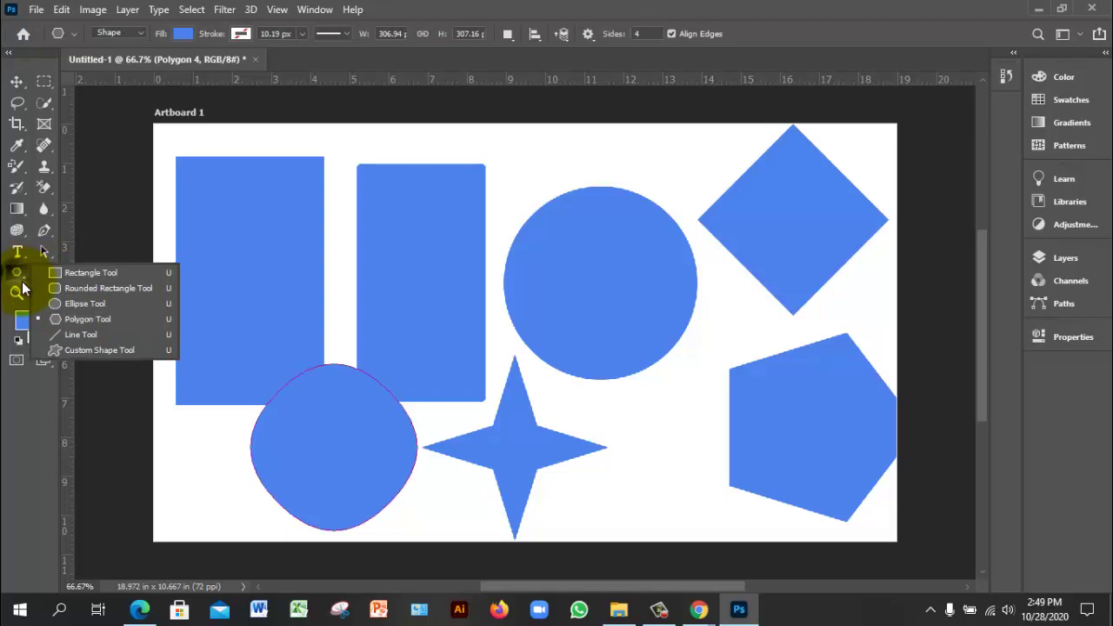
click(109, 318)
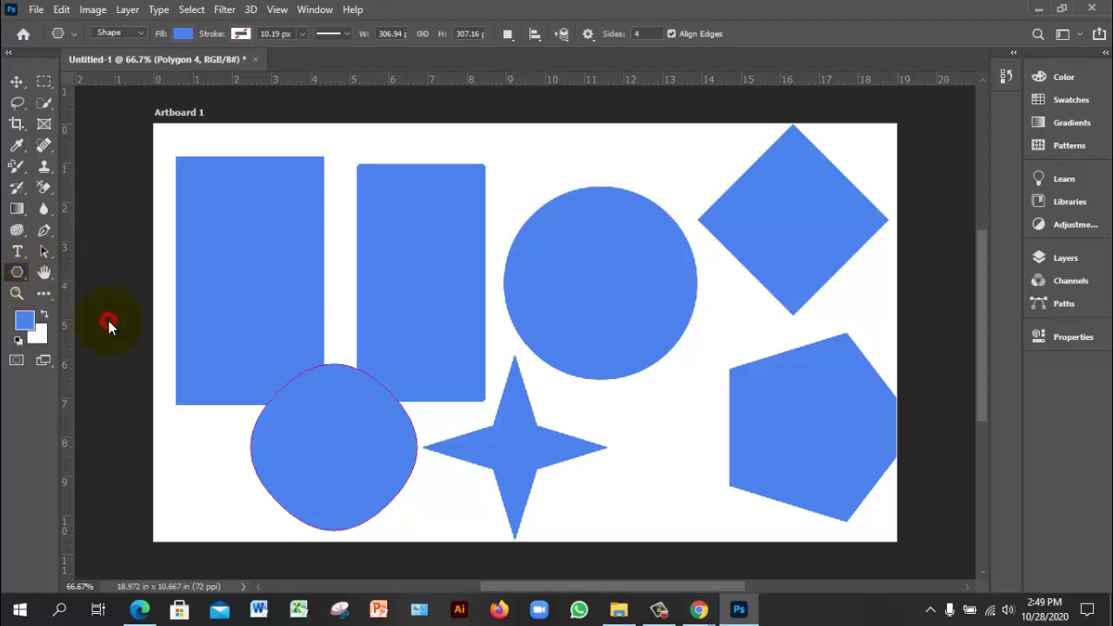
click(543, 169)
click(518, 194)
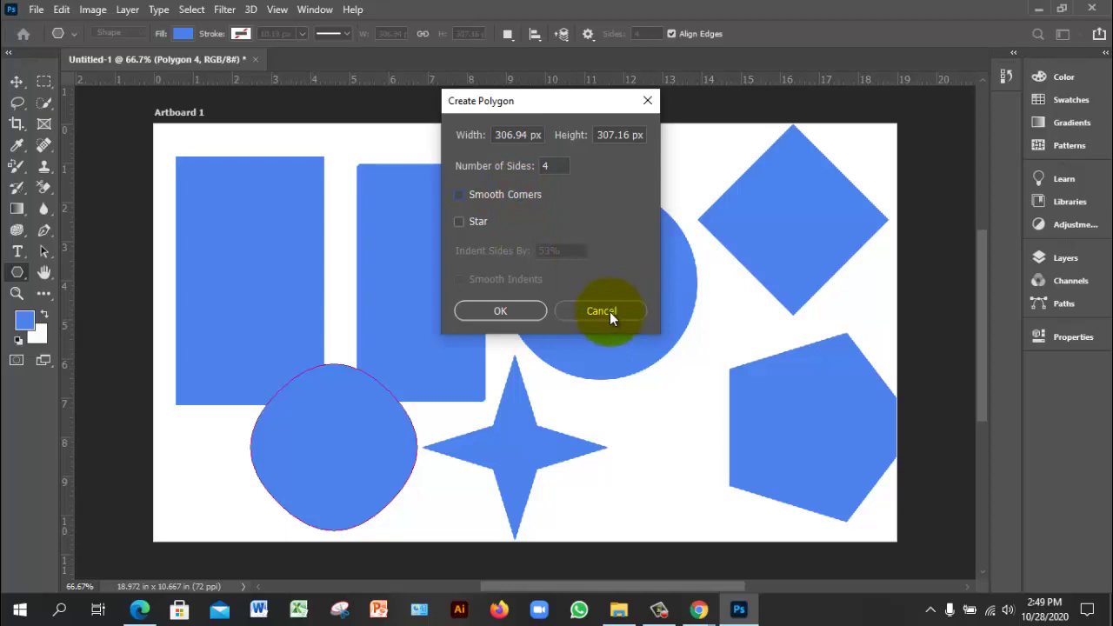
Switch to the Google Meet call in Chrome, admit the waiting participant, and return to Photoshop
click(699, 611)
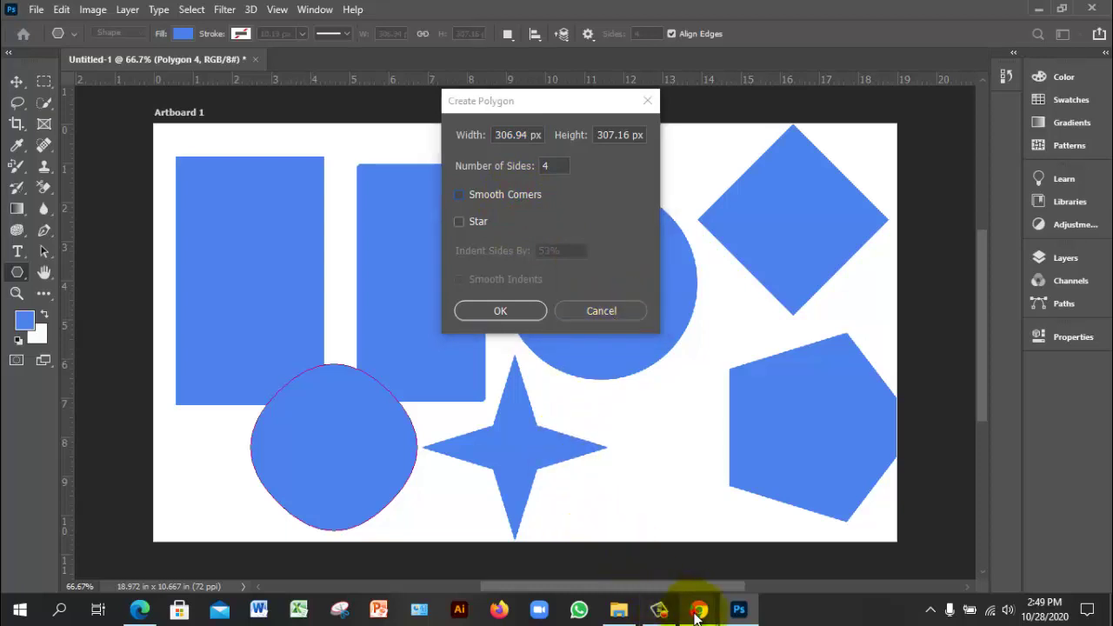
click(652, 574)
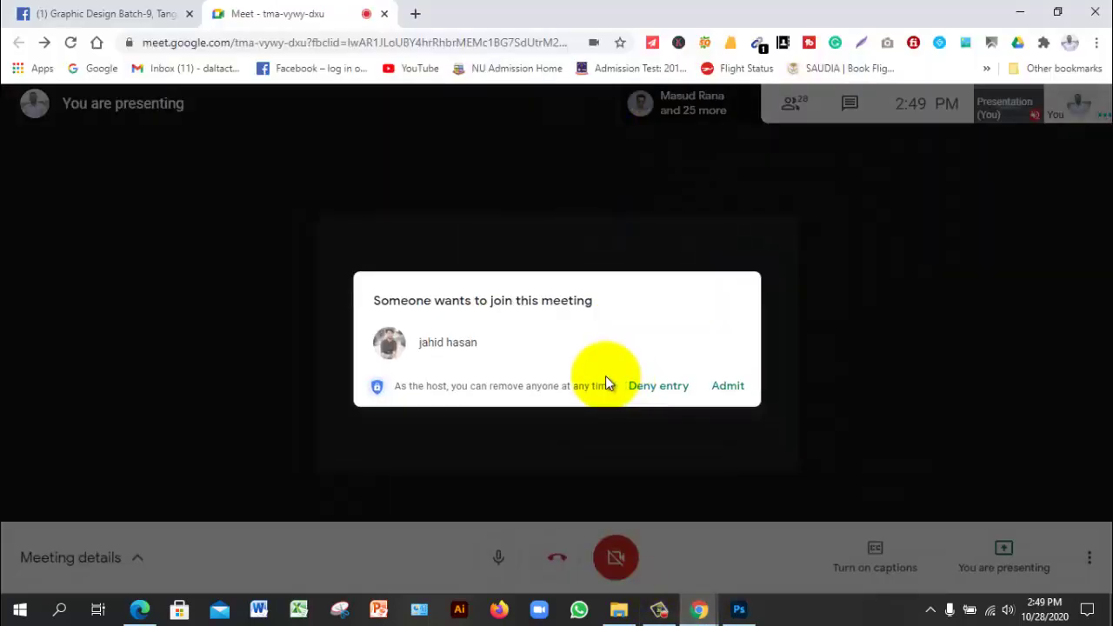
click(728, 387)
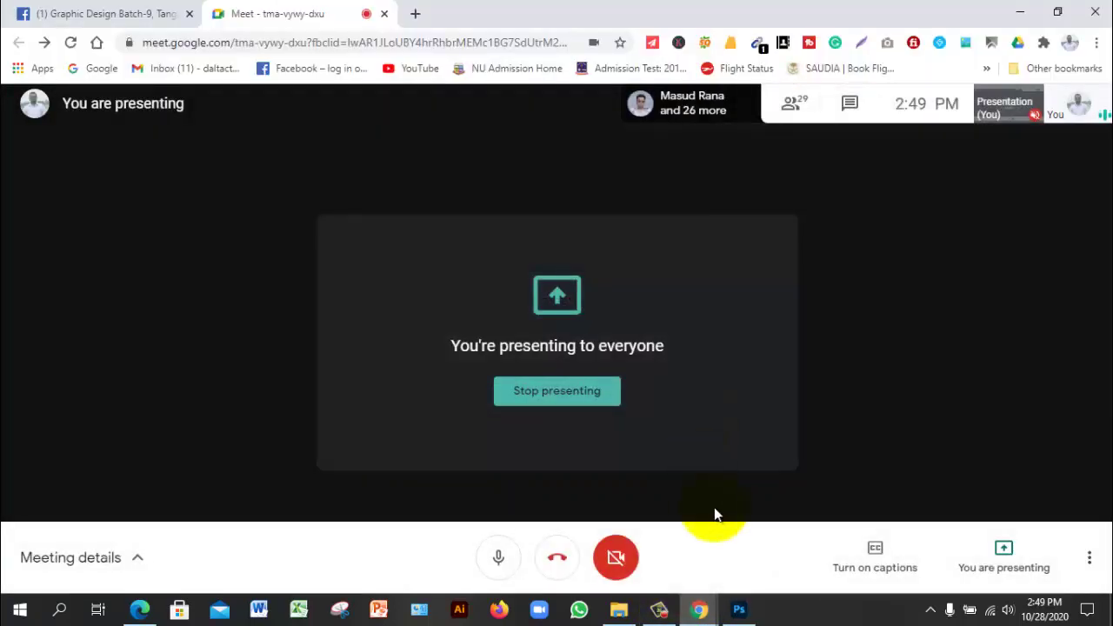
click(739, 610)
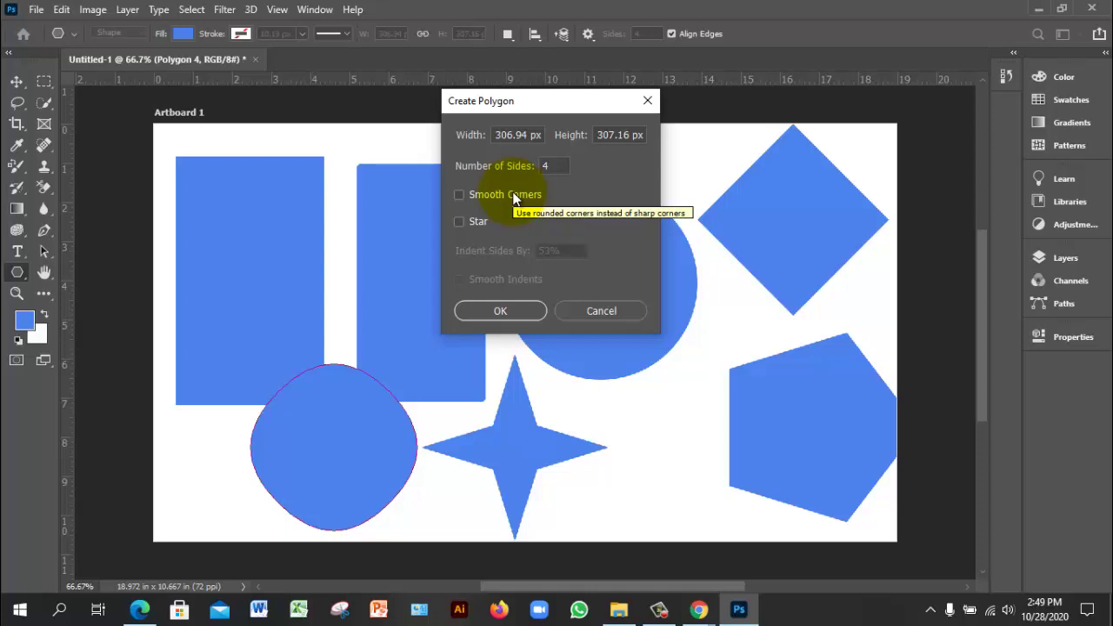
Create a five-point star of 306.94 x 307.16 px with sides indented by 53%
drag(548, 168, 531, 174)
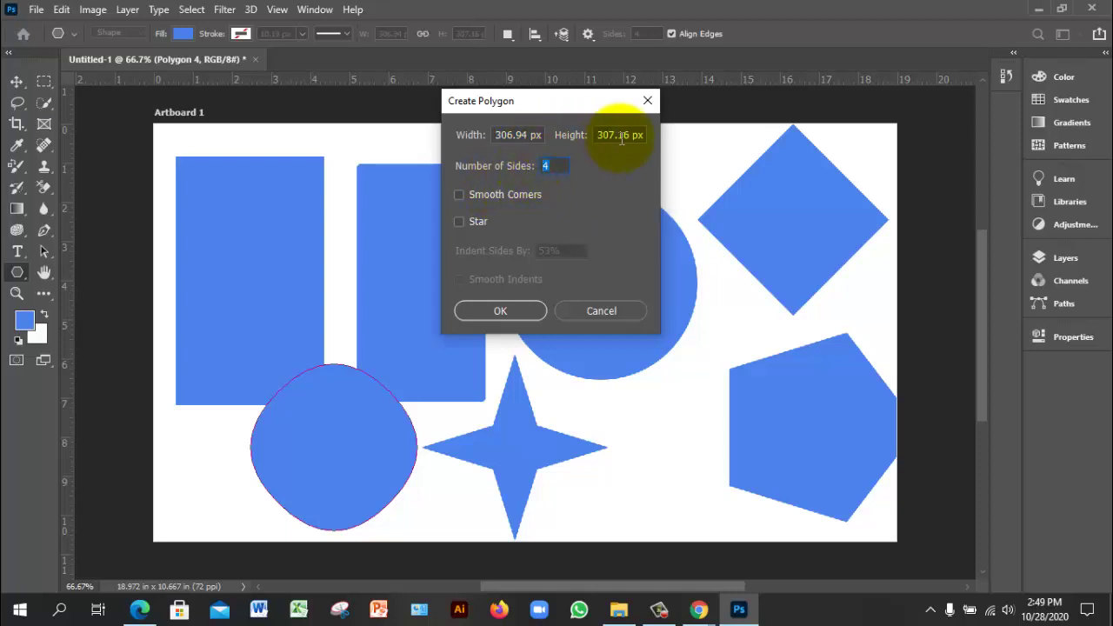
click(513, 135)
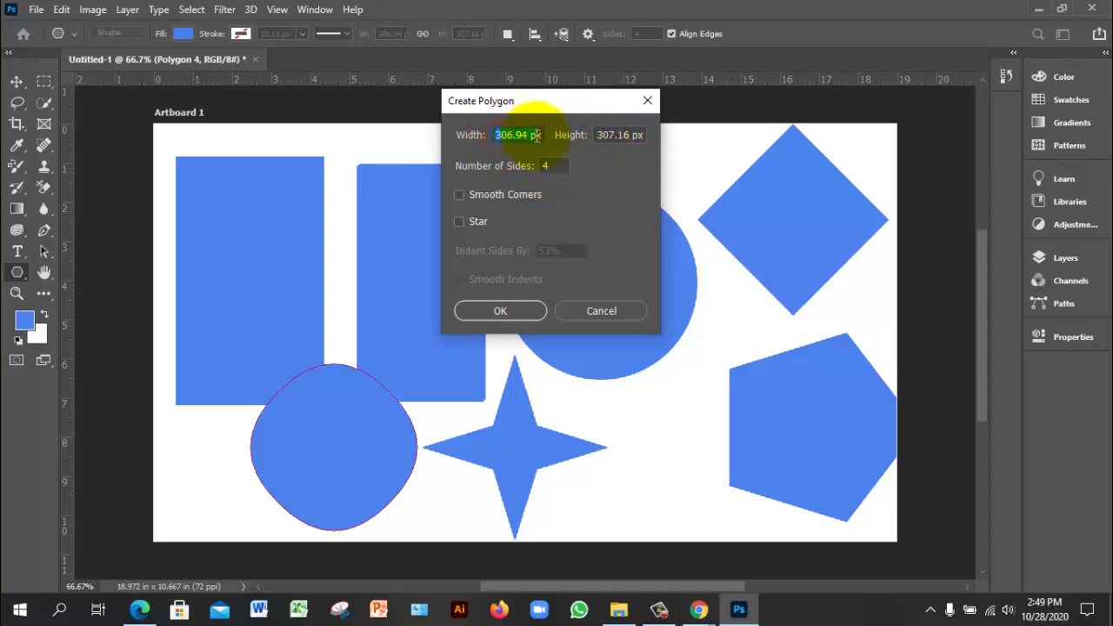
click(554, 167)
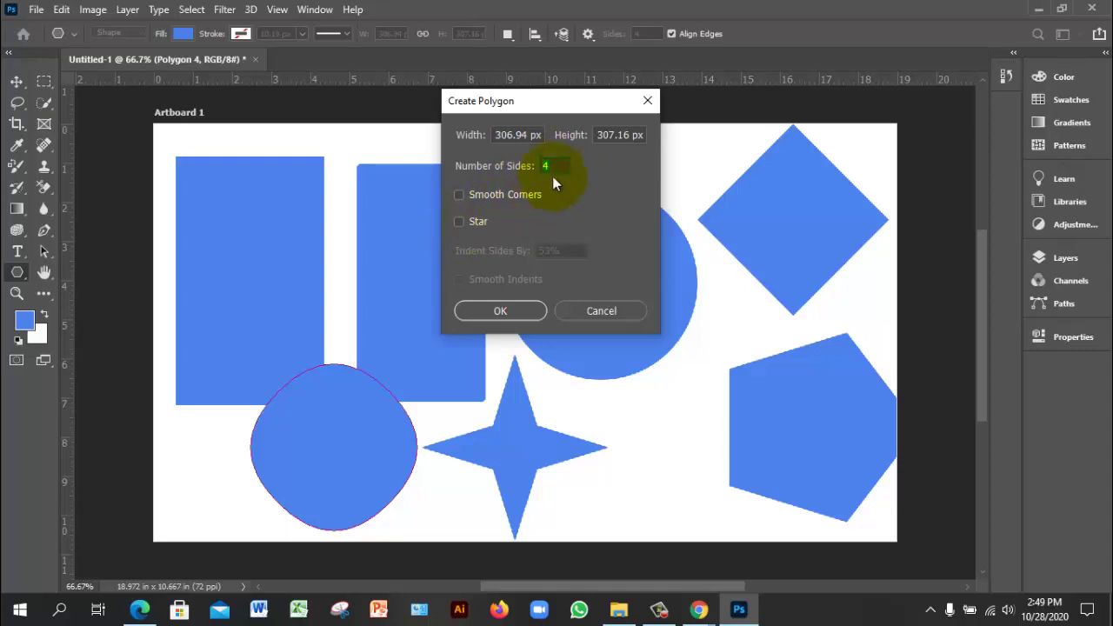
drag(555, 166, 502, 169)
text(5)
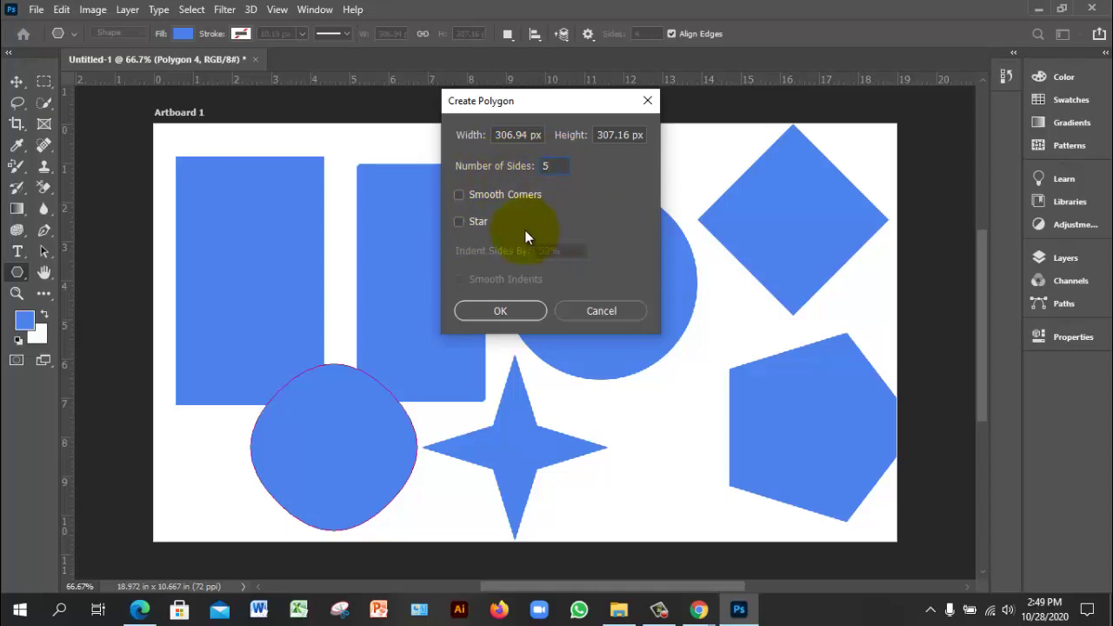
click(475, 224)
click(514, 308)
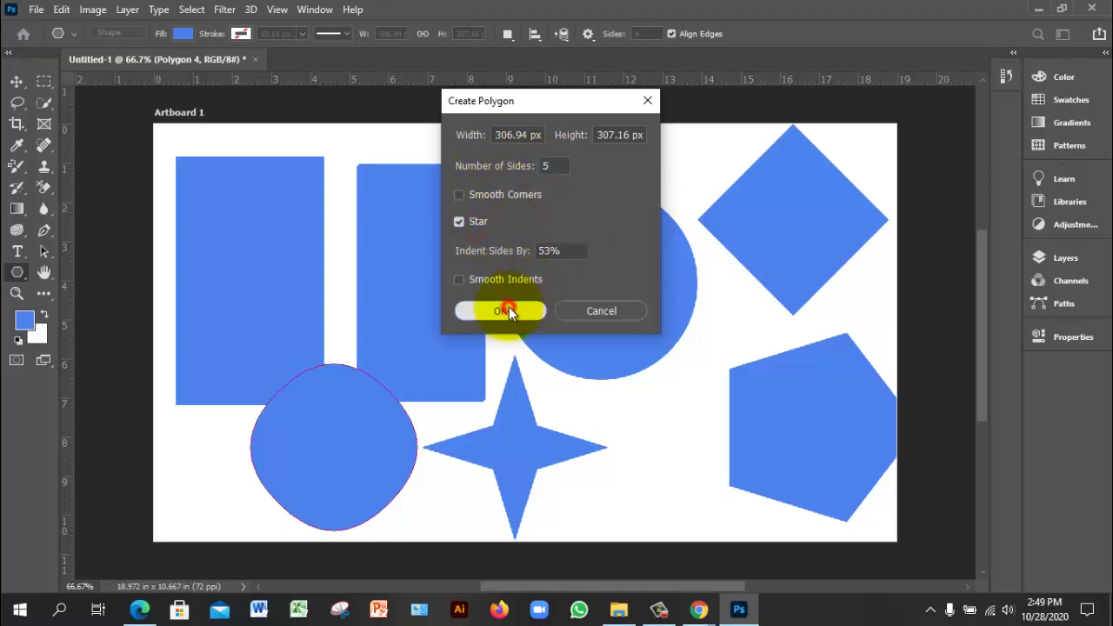
Move the five-point star below the circle, between the four-point star and the pentagon
click(21, 82)
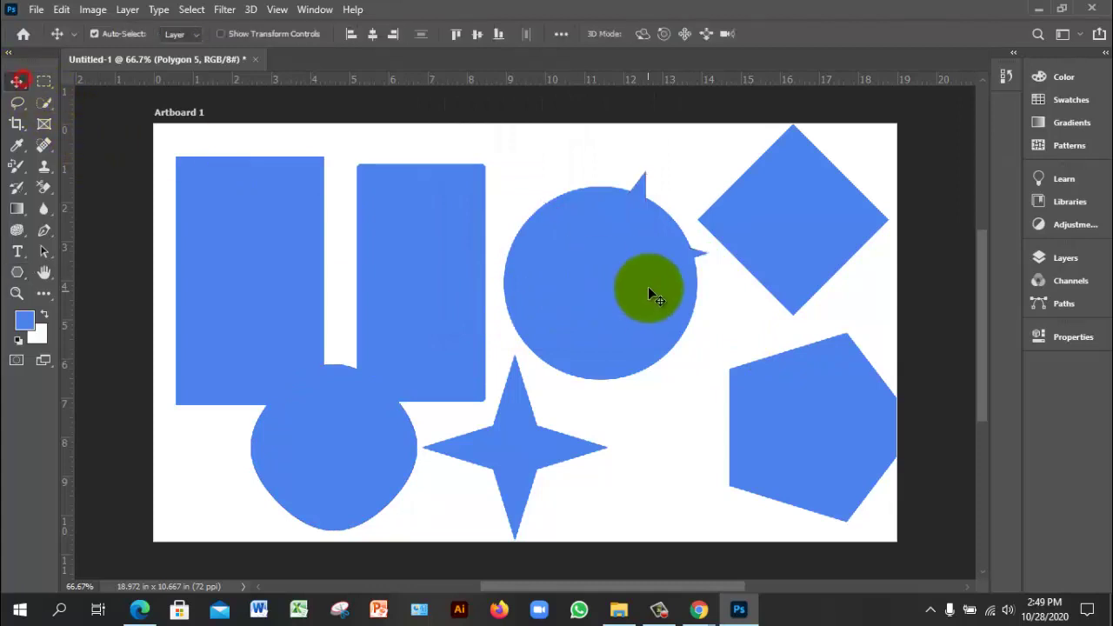
drag(648, 286, 653, 439)
click(711, 485)
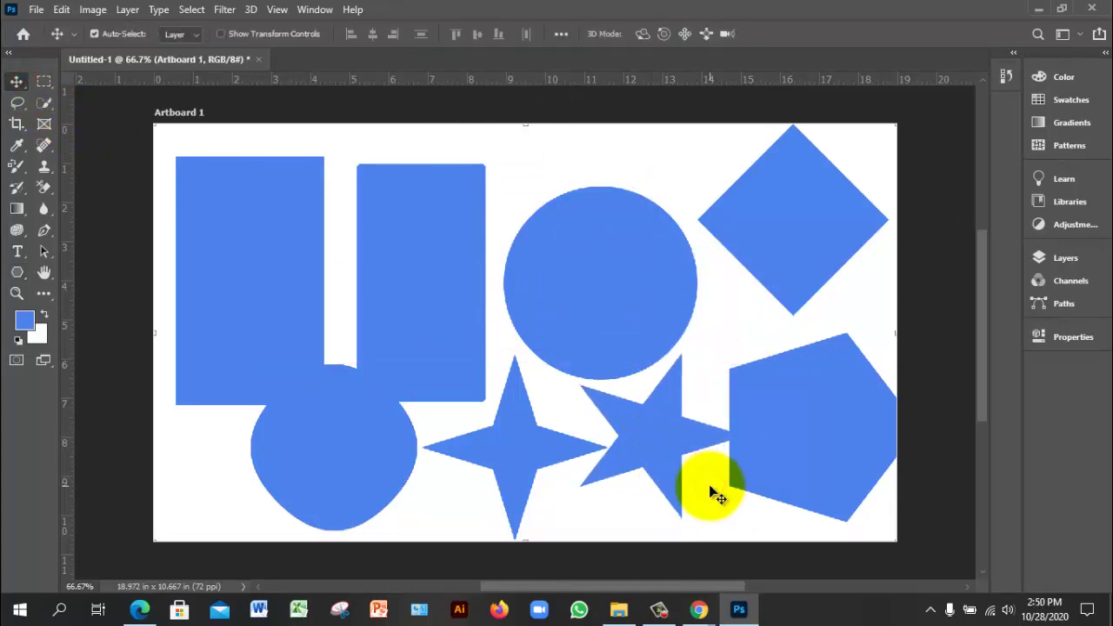
click(837, 425)
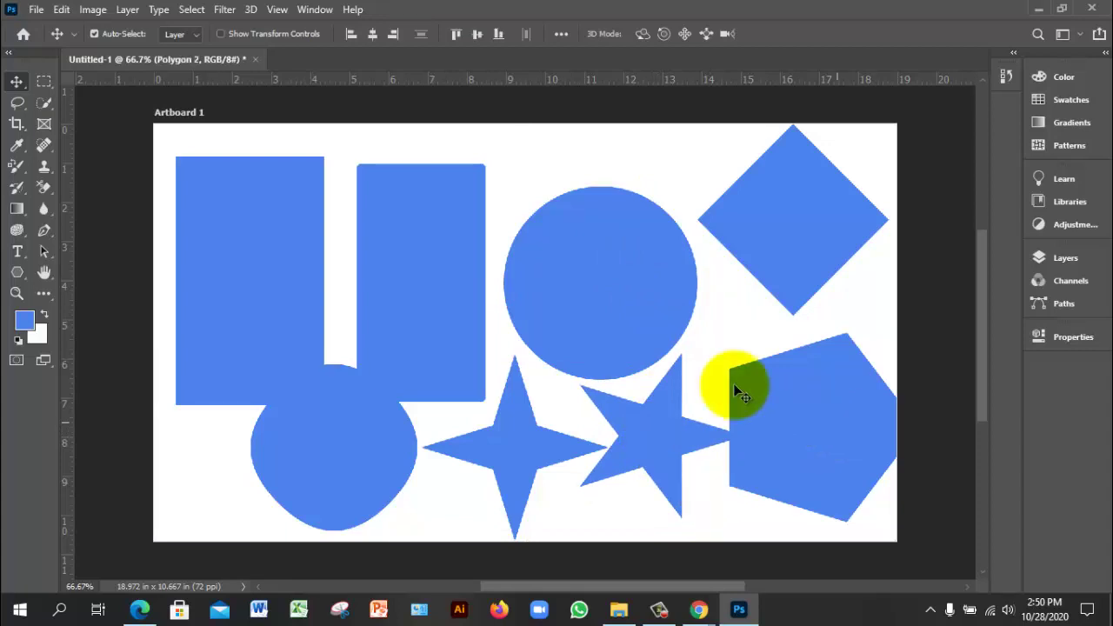
Move the rectangle, rounded rectangle and circle up and left, closer to the artboard's upper edge
click(200, 204)
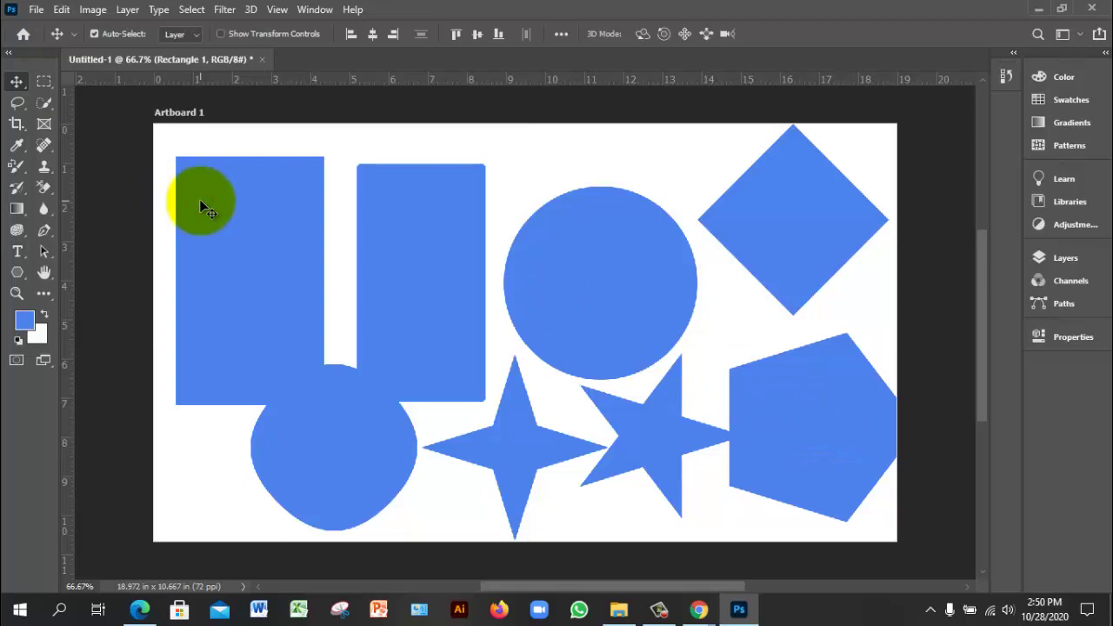
drag(203, 197, 235, 196)
drag(391, 248, 378, 221)
drag(596, 281, 579, 246)
drag(820, 231, 819, 231)
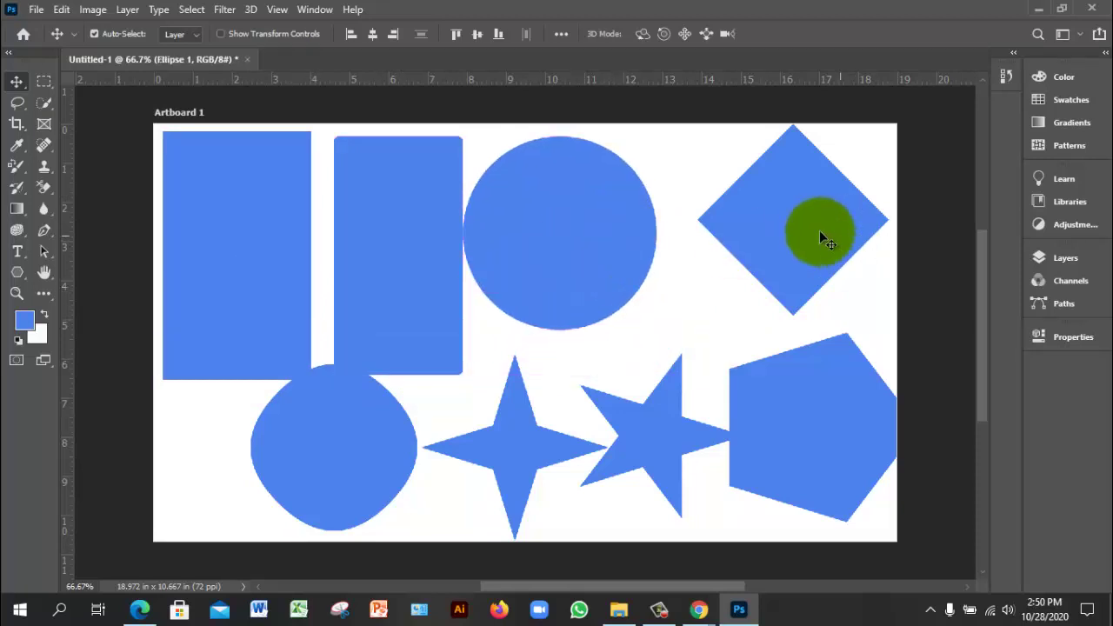
click(785, 226)
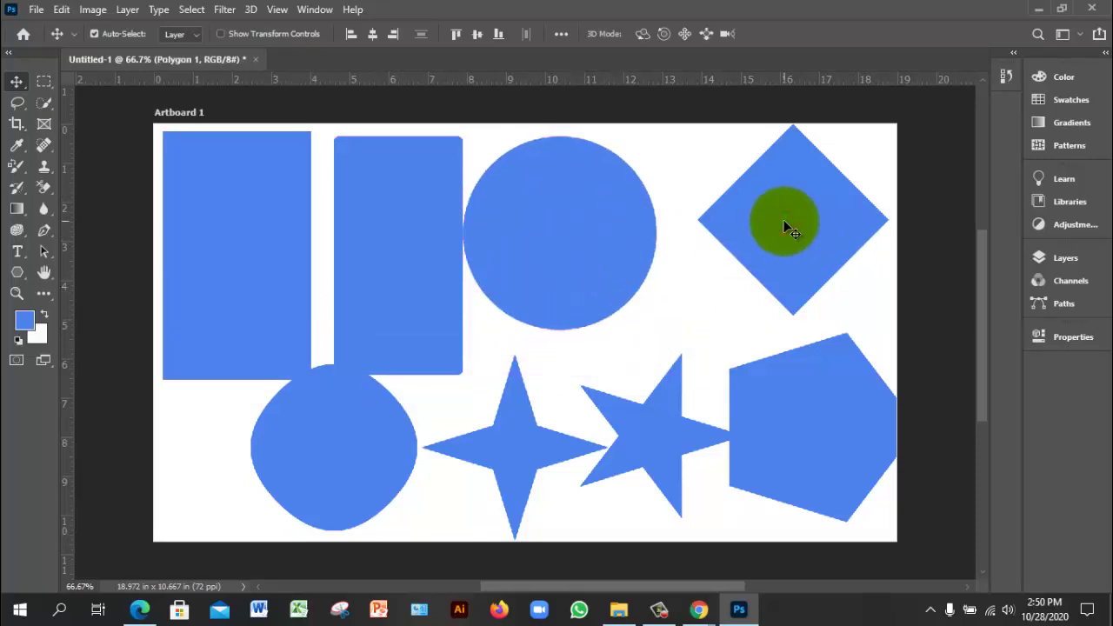
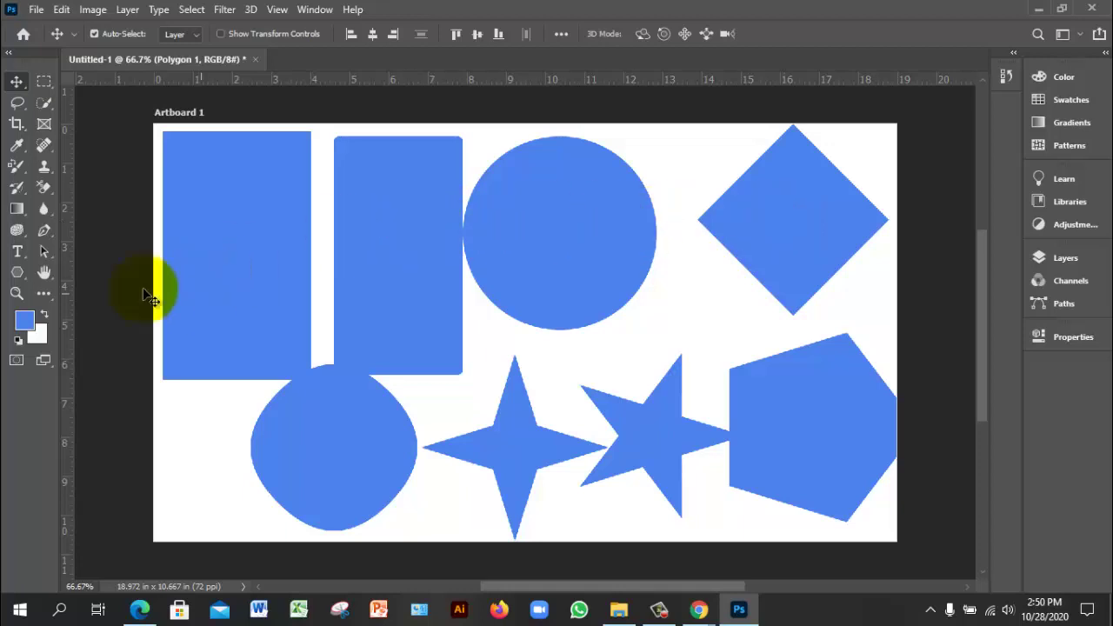
Draw a 1 px diagonal line about 612 x 232 px from below the rectangle up to the circle's lower edge
click(18, 273)
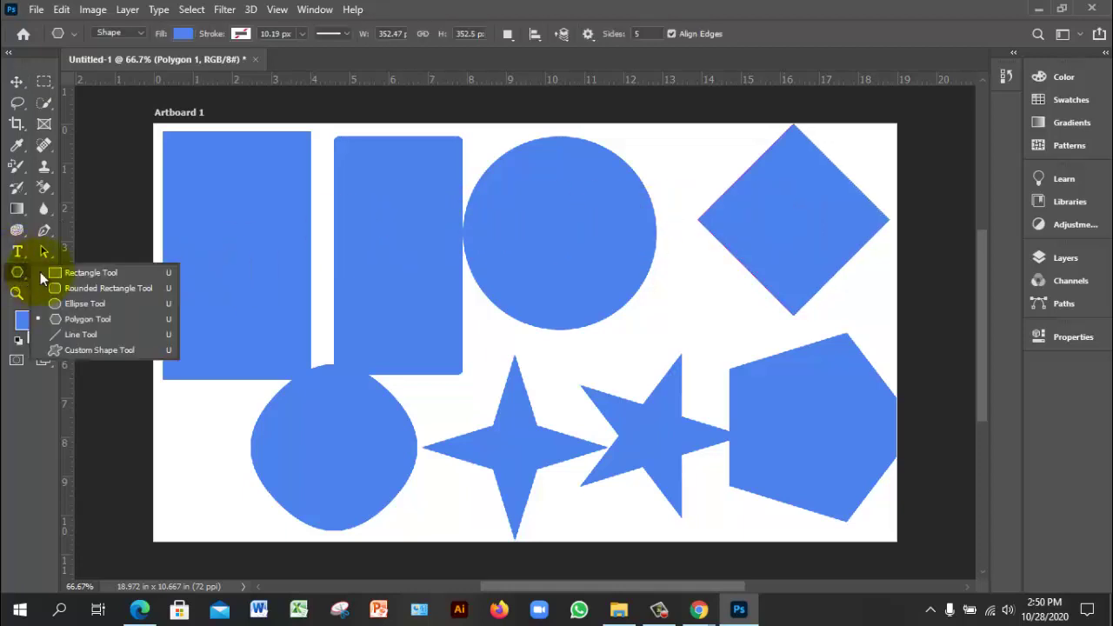
click(107, 340)
key(shift+u)
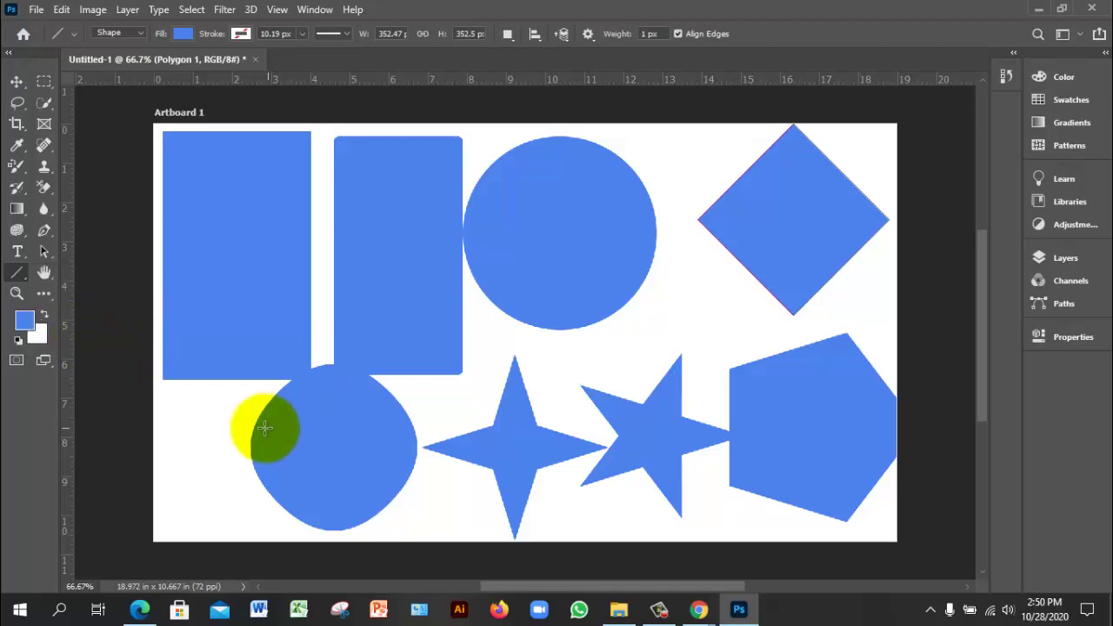
drag(195, 436, 527, 312)
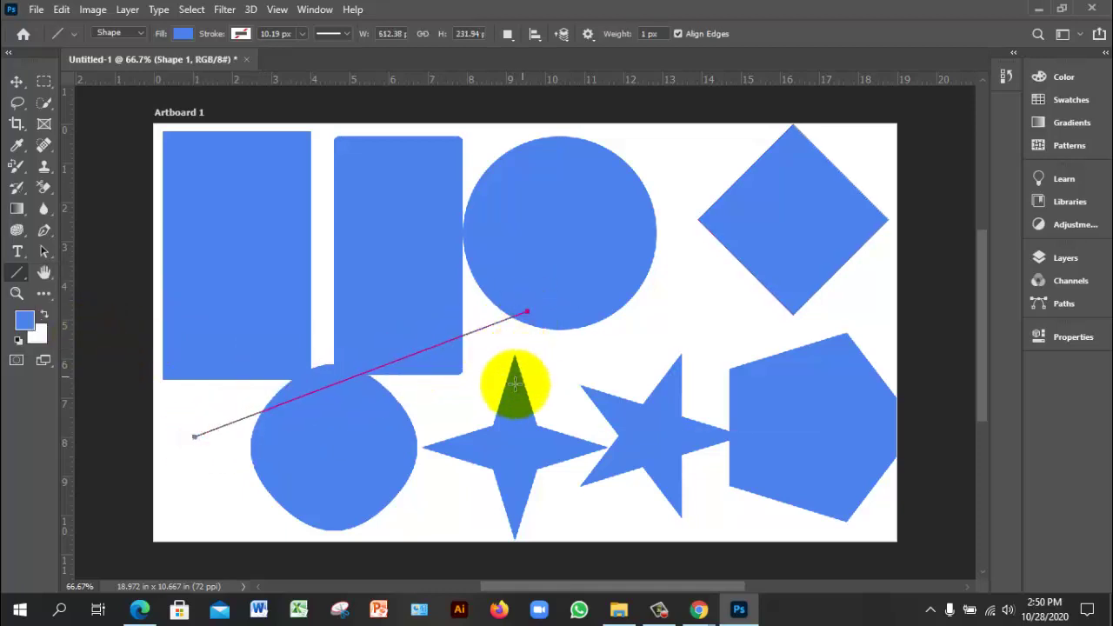
click(184, 36)
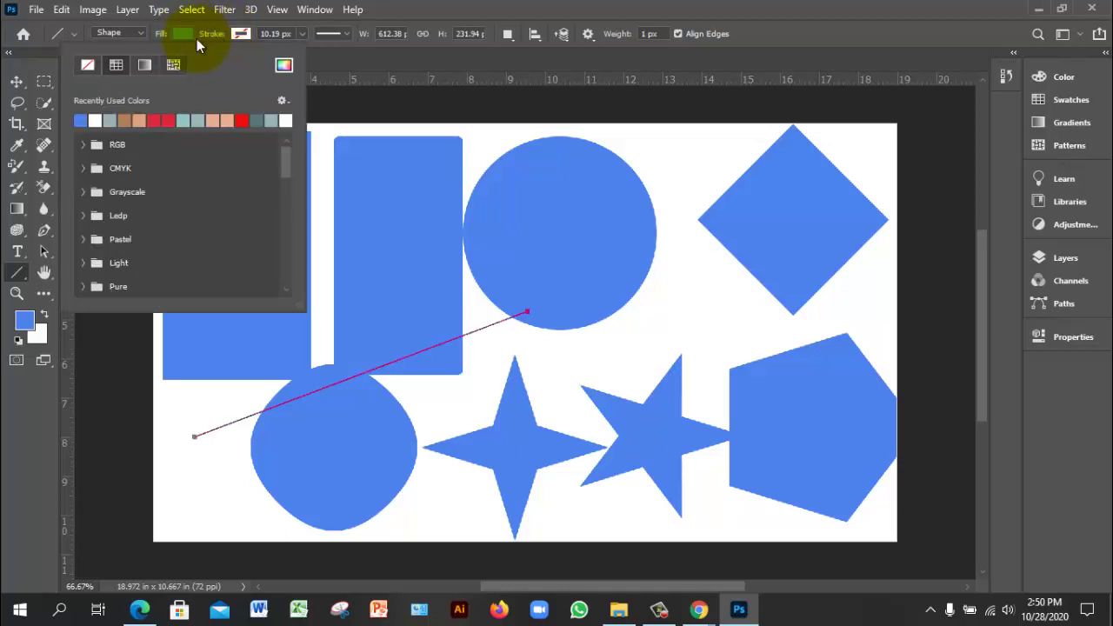
click(17, 81)
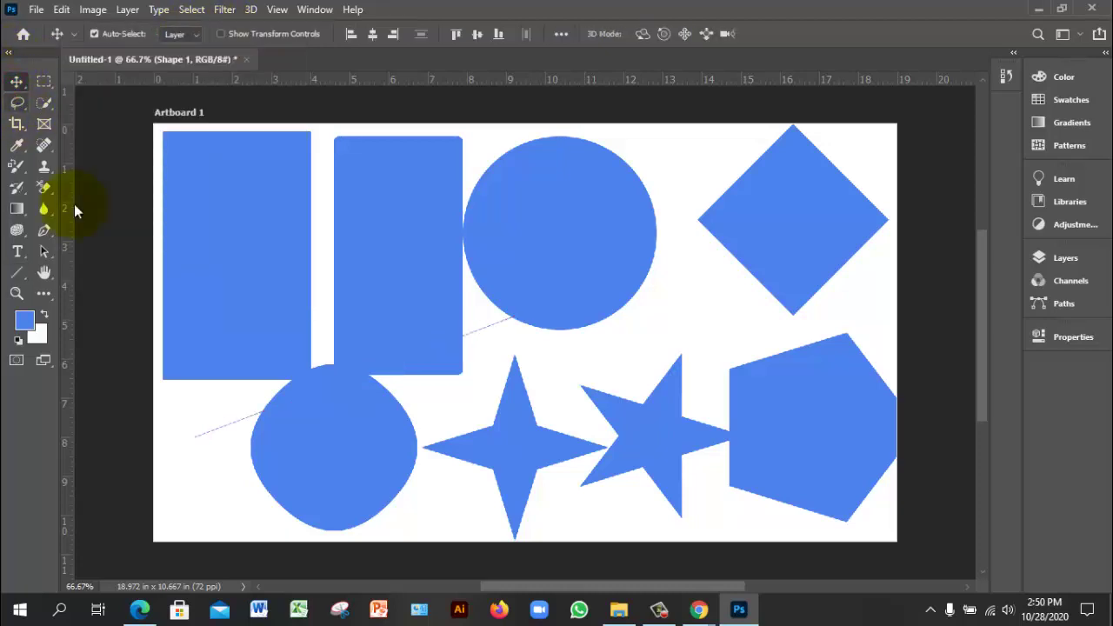
mouse_move(244, 419)
mouse_down()
mouse_move(226, 426)
mouse_move(219, 418)
mouse_move(231, 408)
mouse_up()
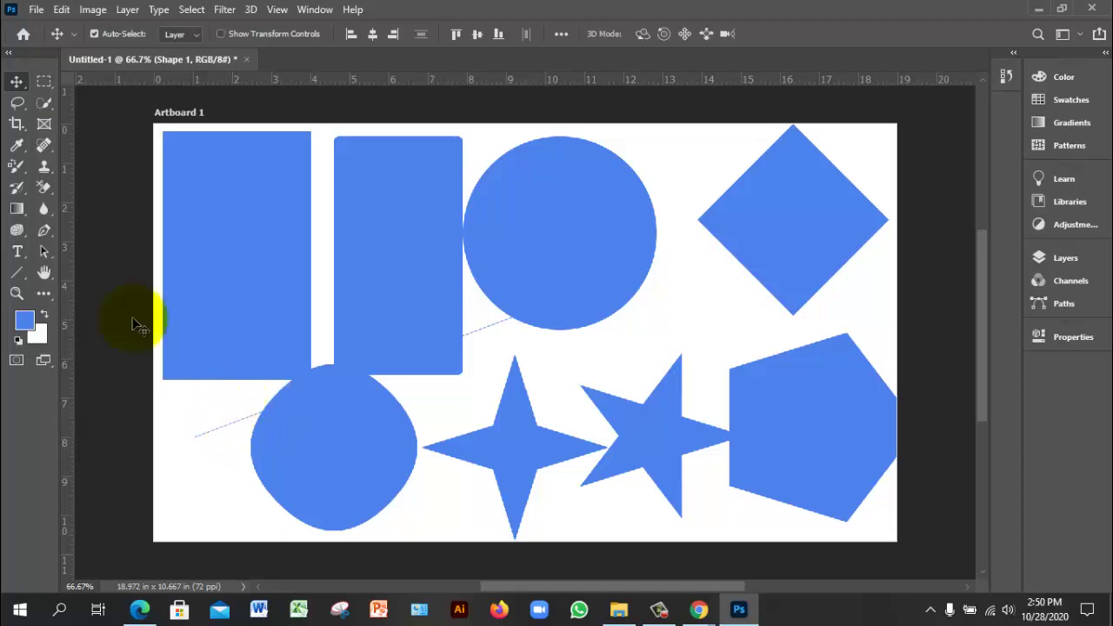
Activate the Custom Shape tool without drawing anything, and select Artboard 1 with the Move tool
click(19, 272)
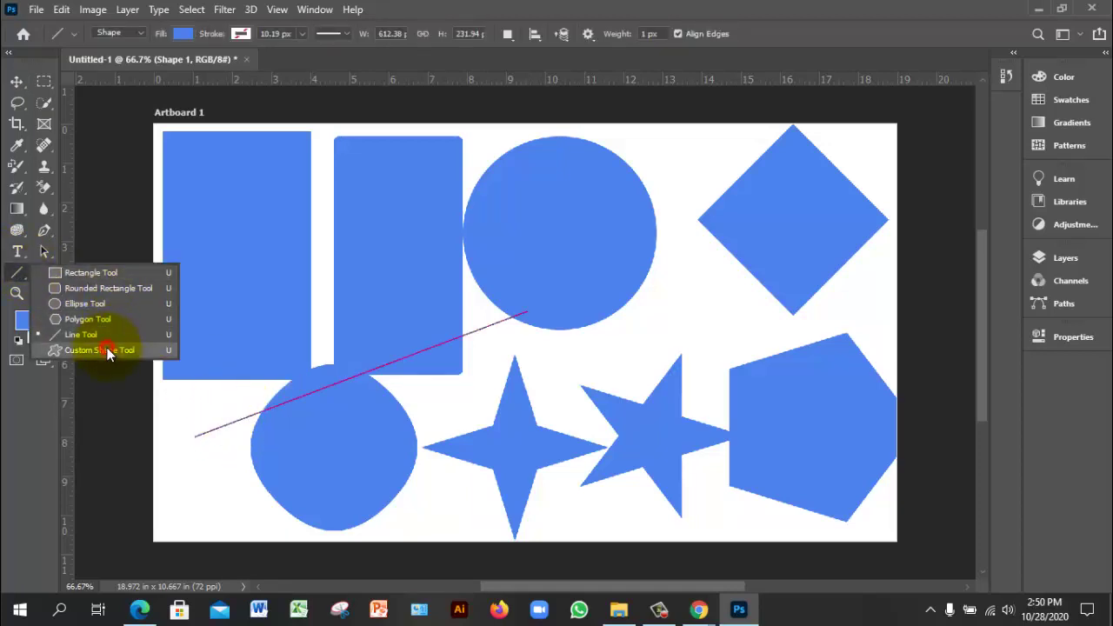
click(100, 350)
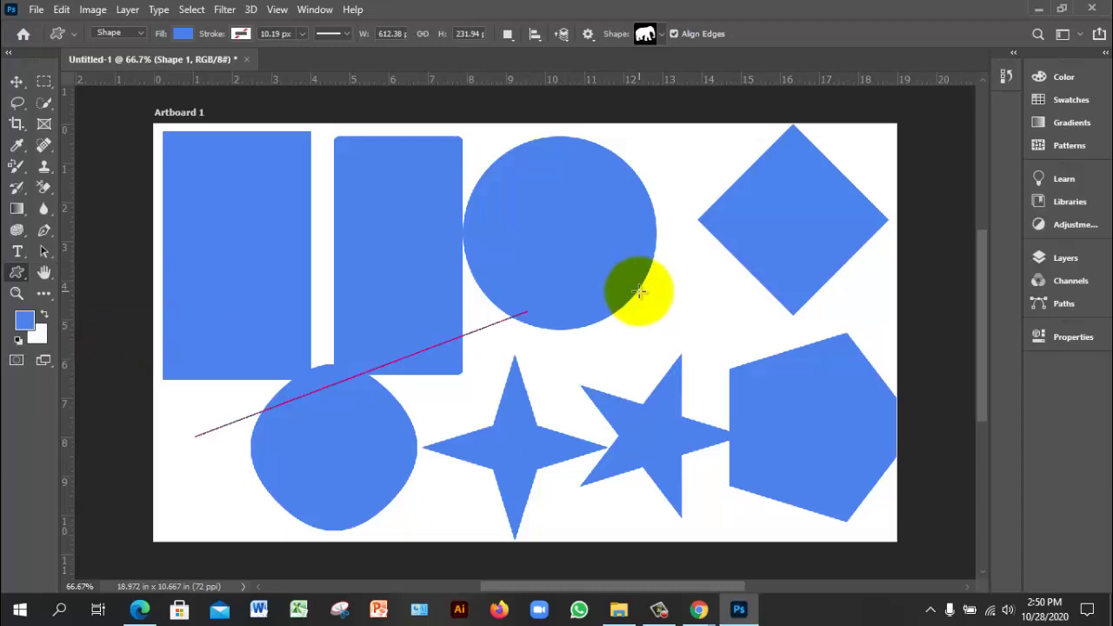
click(16, 81)
click(154, 195)
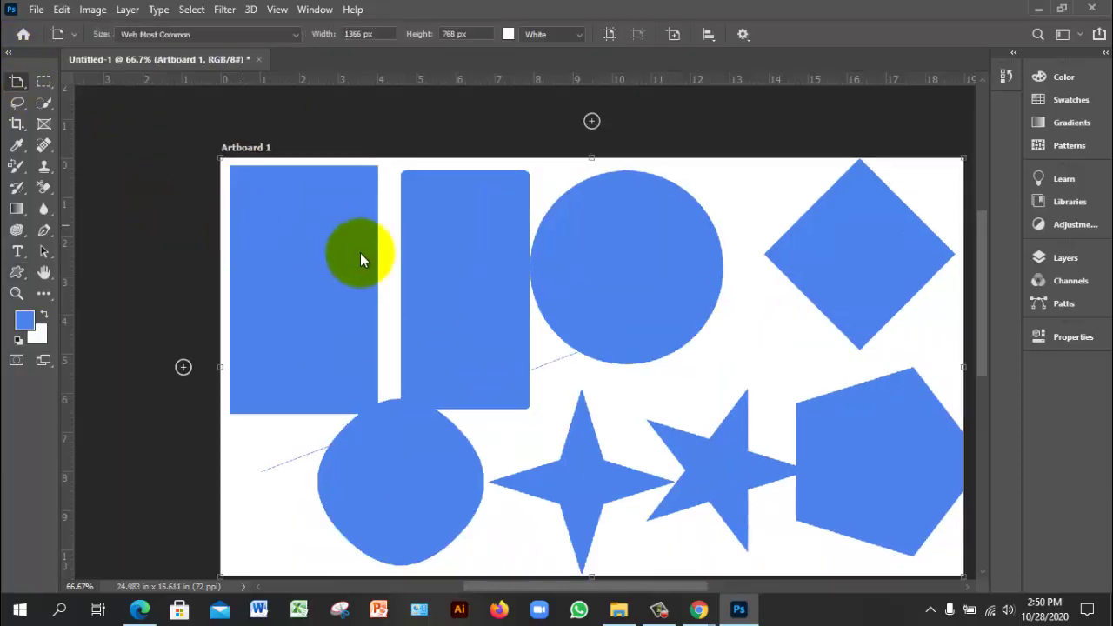
Delete the rectangle, the rounded rectangle, the rounded diamond shape below them and the circle from the artboard
click(347, 286)
key(v)
key(Delete)
click(455, 376)
key(Delete)
click(448, 451)
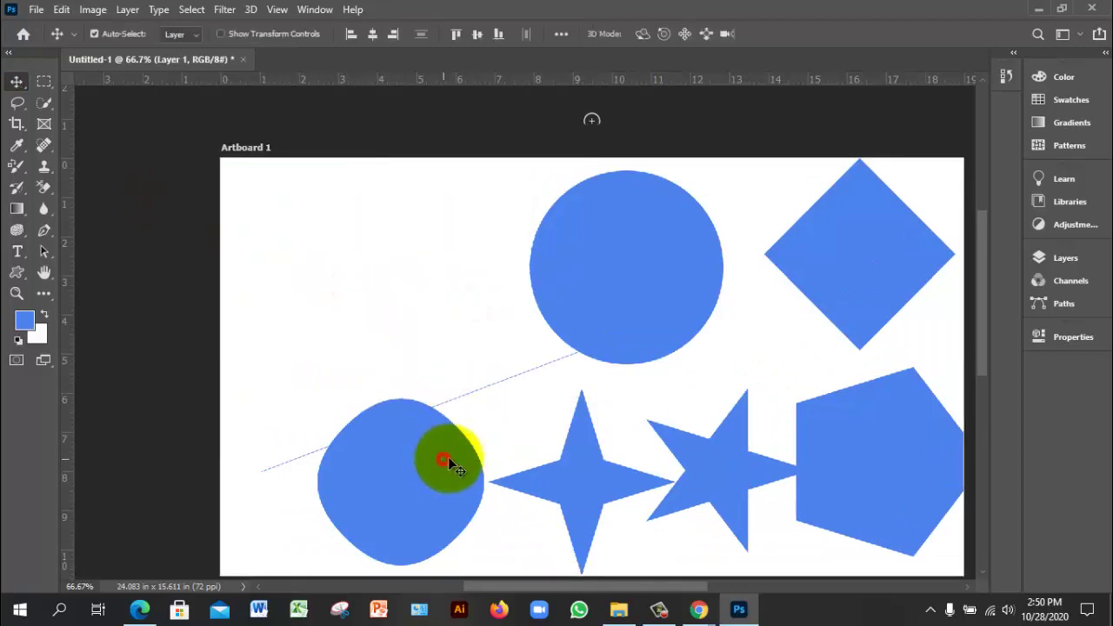
key(Delete)
click(598, 277)
key(Delete)
Delete the remaining shapes from the artboard: the diamond, the pentagon, both stars and the diagonal line
click(819, 277)
key(Delete)
click(845, 390)
key(Delete)
click(737, 427)
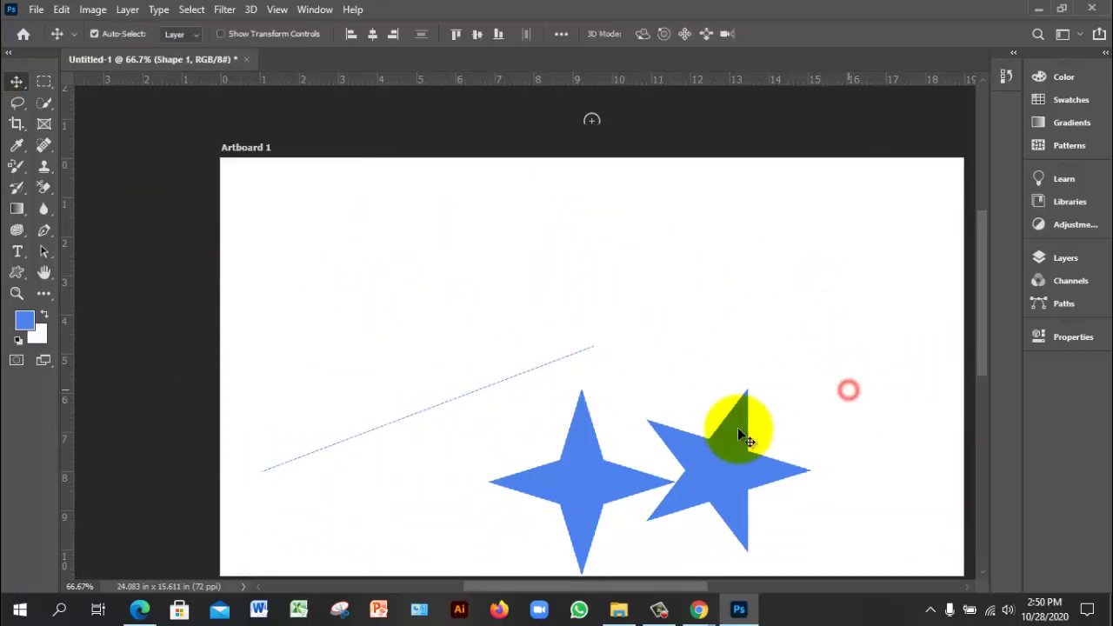
key(Delete)
key(Delete)
click(597, 478)
key(Delete)
click(505, 290)
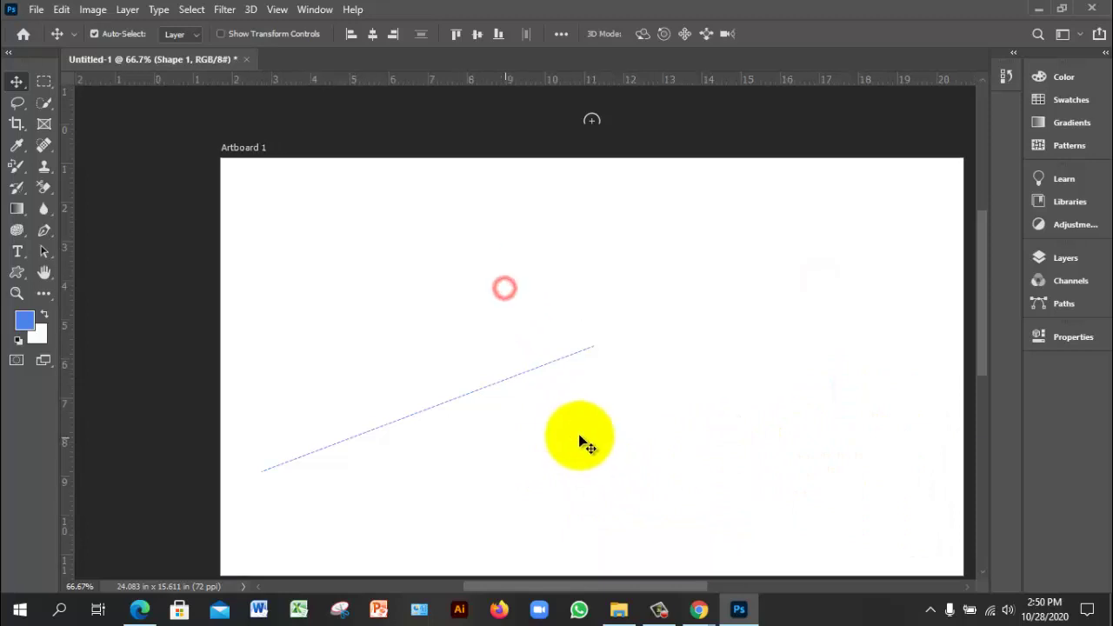
click(561, 358)
key(Delete)
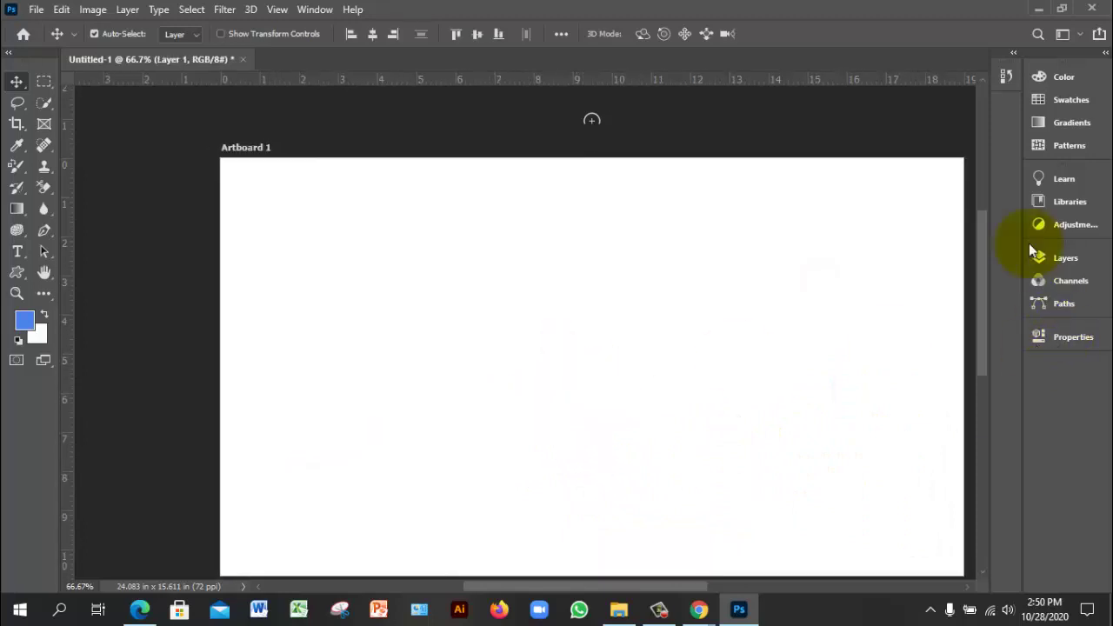
Add a new empty layer above Layer 1 and select Artboard 1
click(1078, 259)
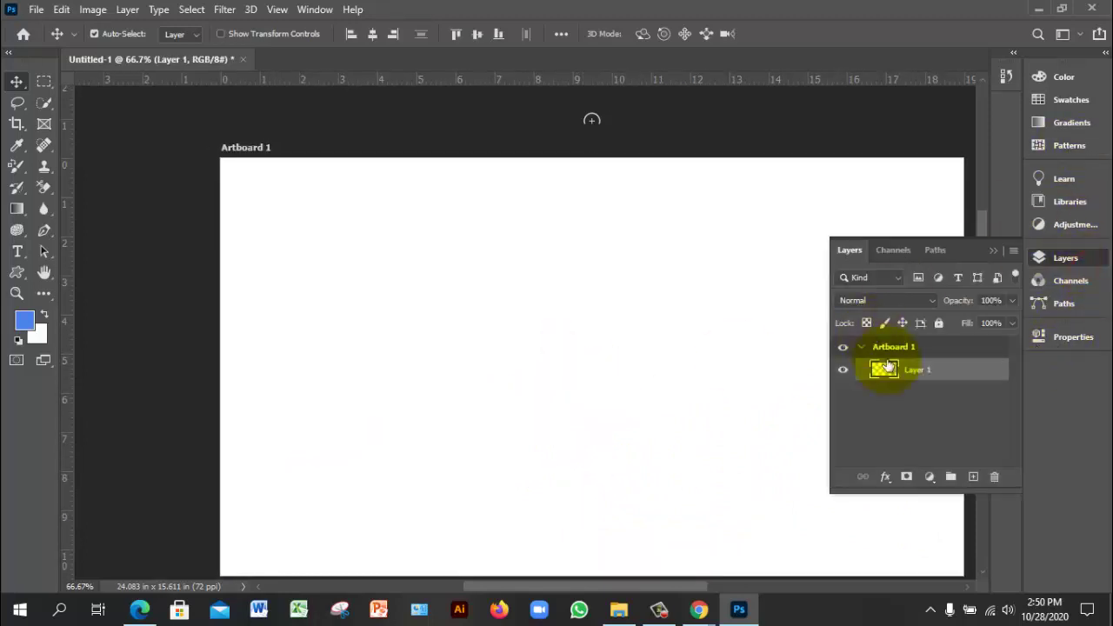
click(973, 477)
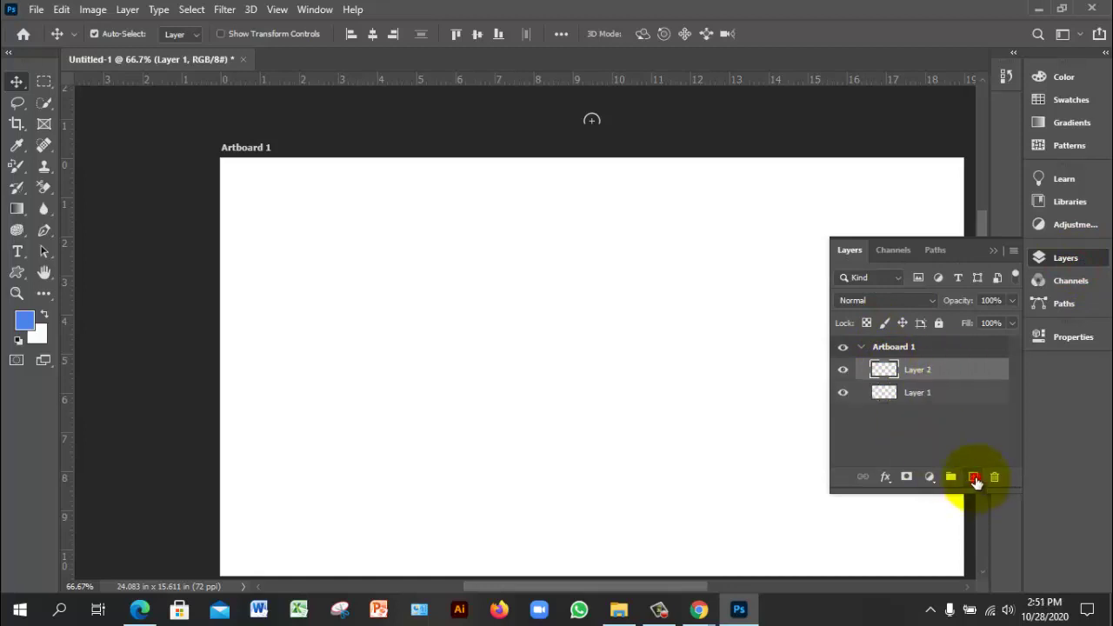
click(604, 312)
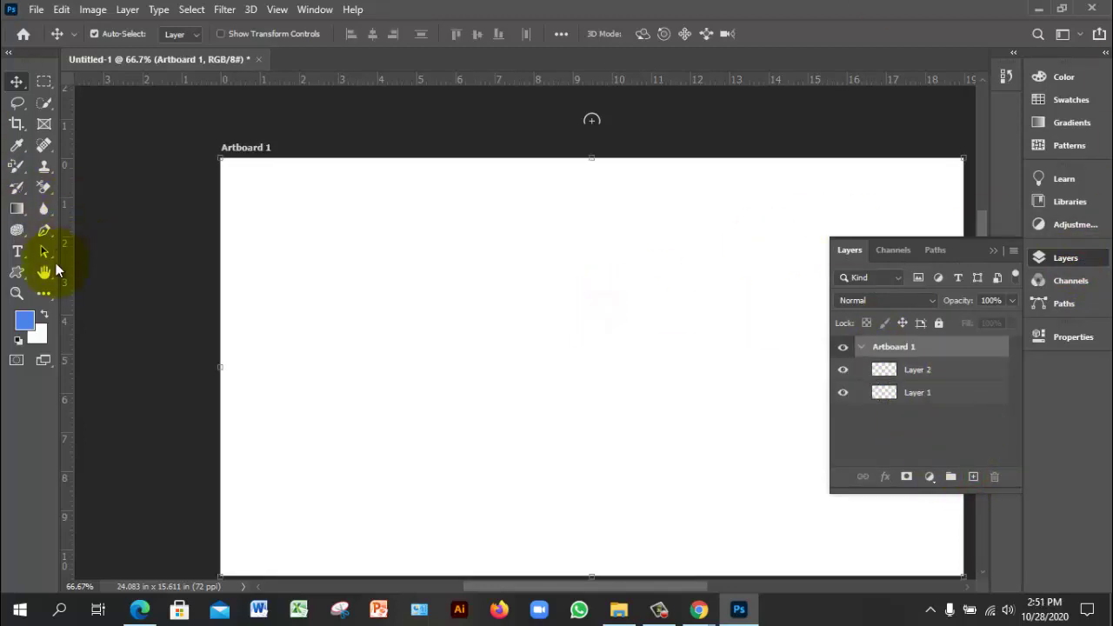
Draw a blue elm tree about 529 x 529 px from the Leaf Trees custom shapes and move it fully onto the artboard
click(16, 273)
click(87, 349)
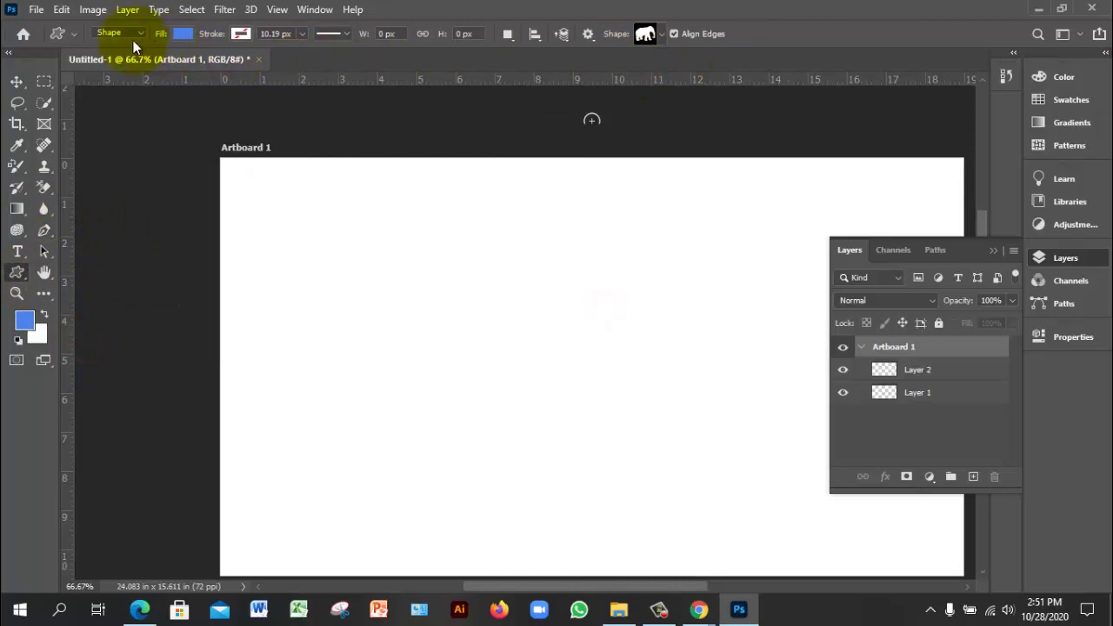
click(661, 35)
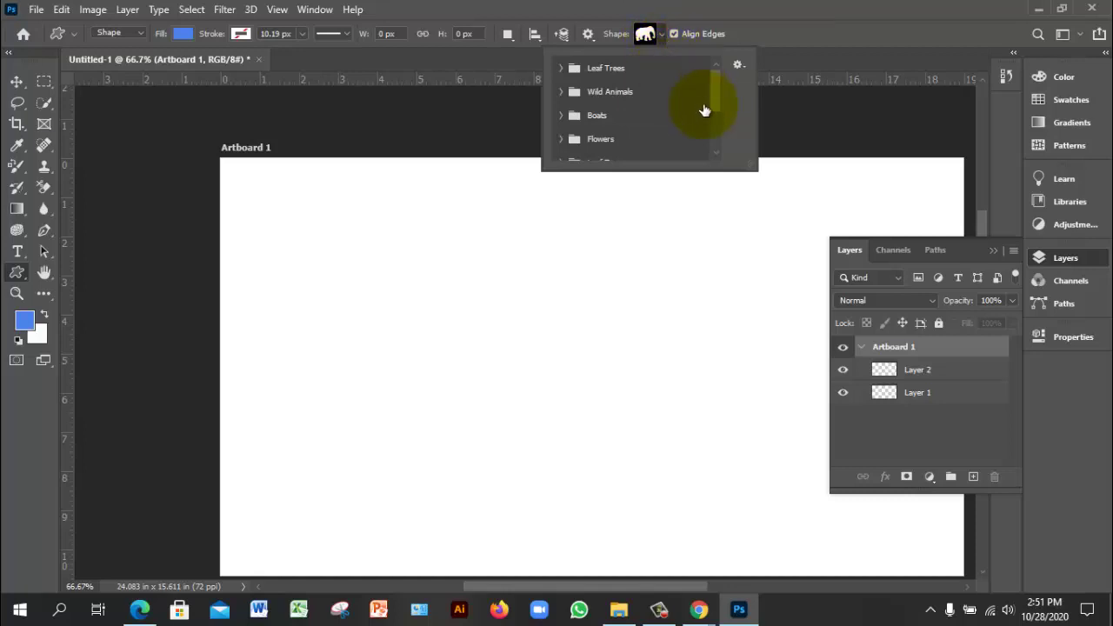
drag(714, 101, 716, 130)
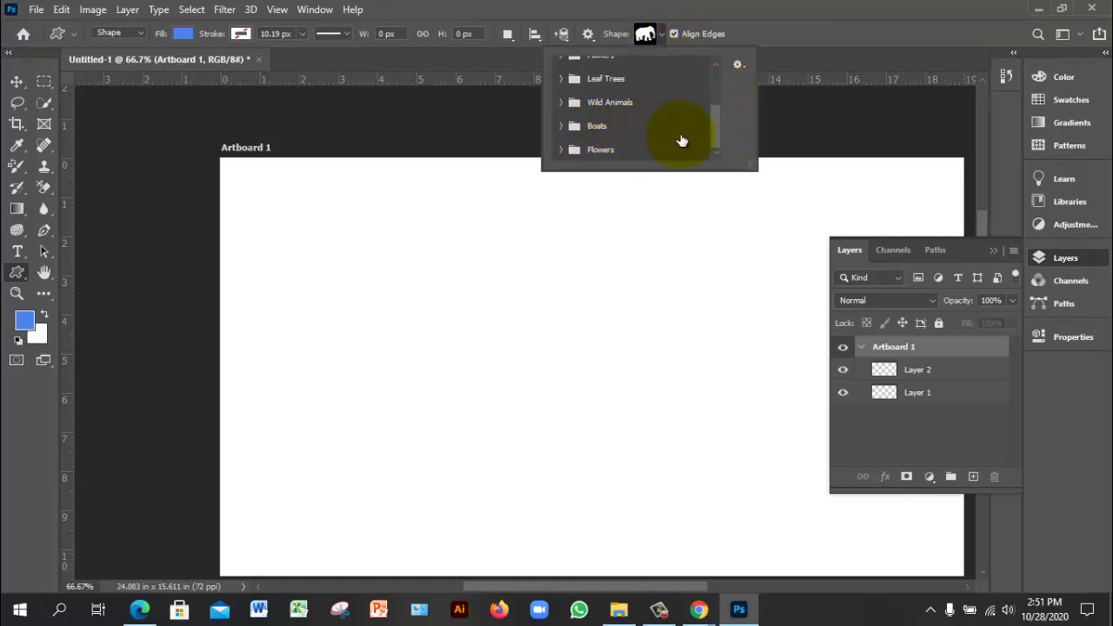
click(714, 130)
drag(714, 130, 718, 84)
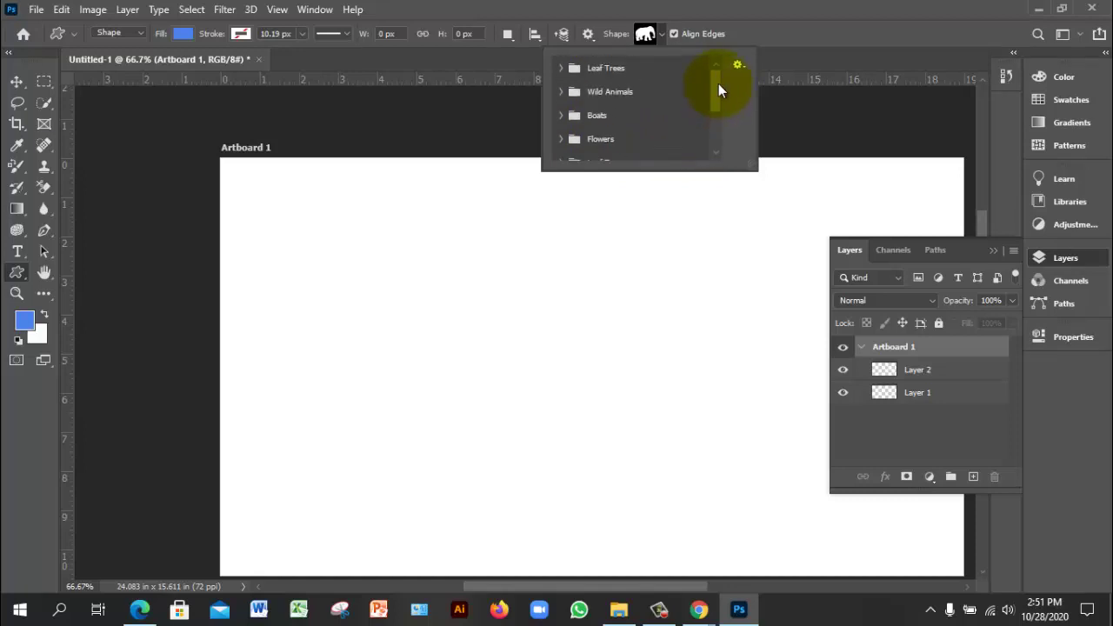
click(561, 68)
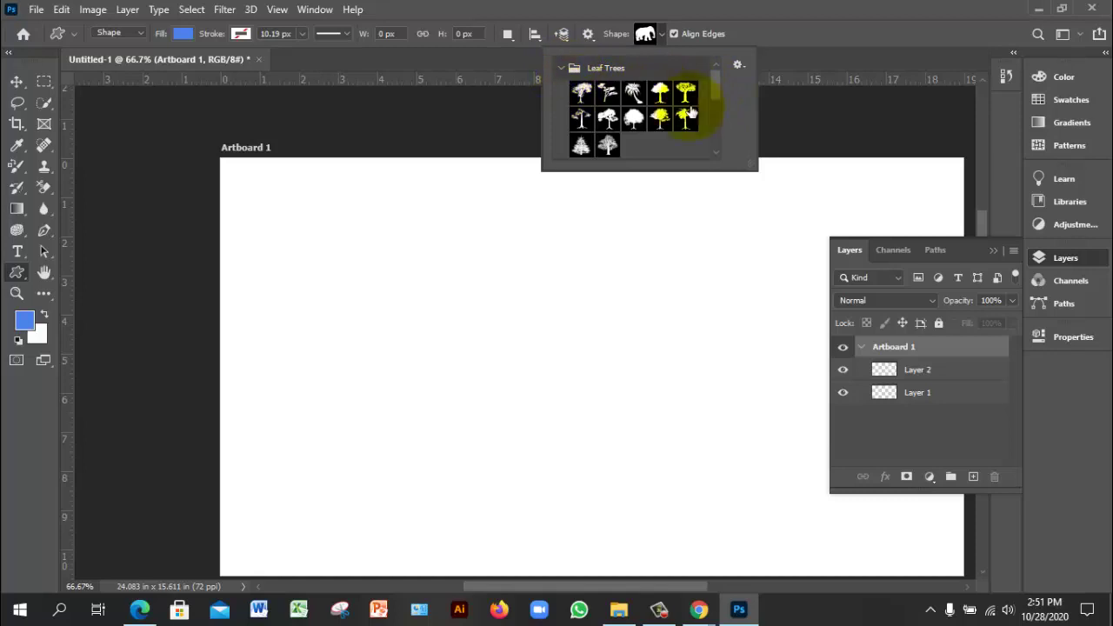
mouse_move(716, 86)
mouse_down()
mouse_move(717, 105)
mouse_move(712, 78)
mouse_up()
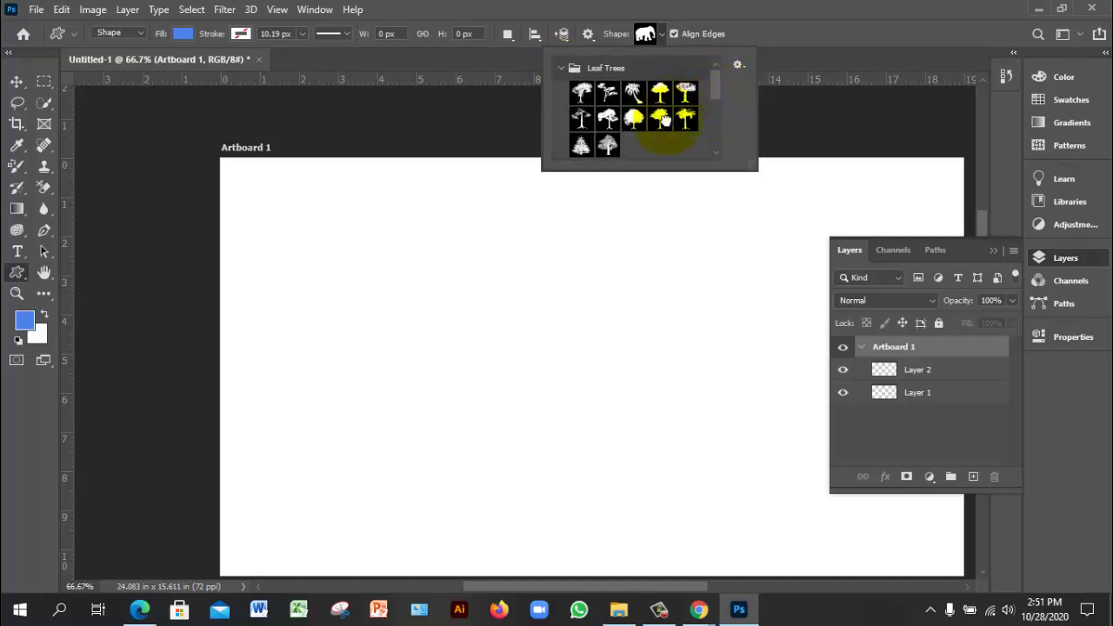
drag(420, 285, 564, 465)
click(14, 84)
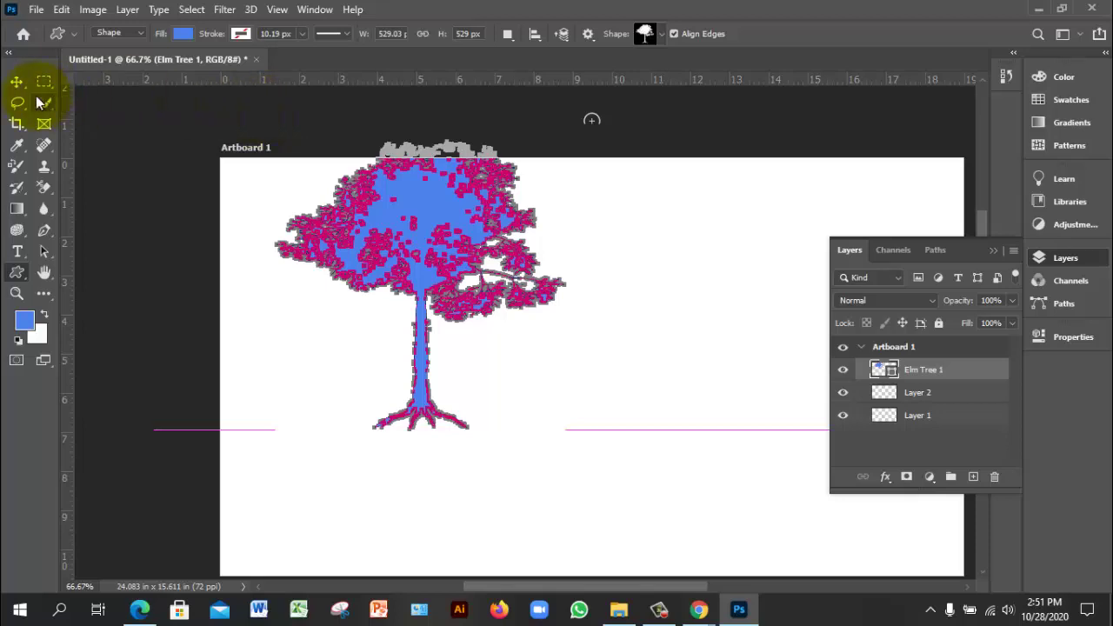
drag(447, 249, 468, 283)
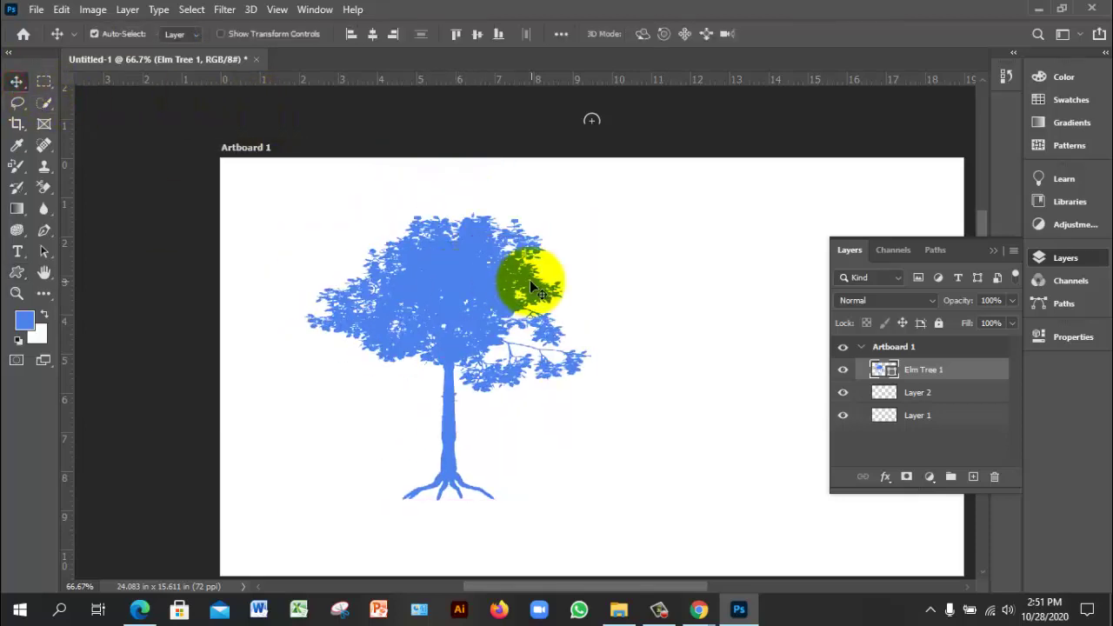
Delete the elm tree and set the foreground color to near-black (060606)
drag(432, 317, 432, 317)
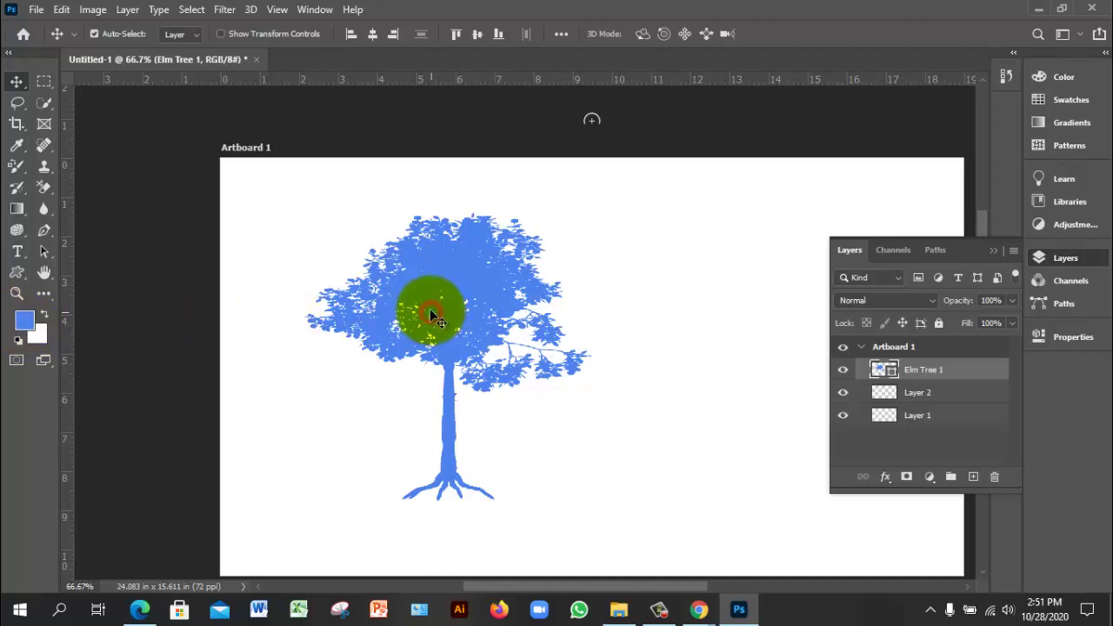
key(Delete)
click(29, 325)
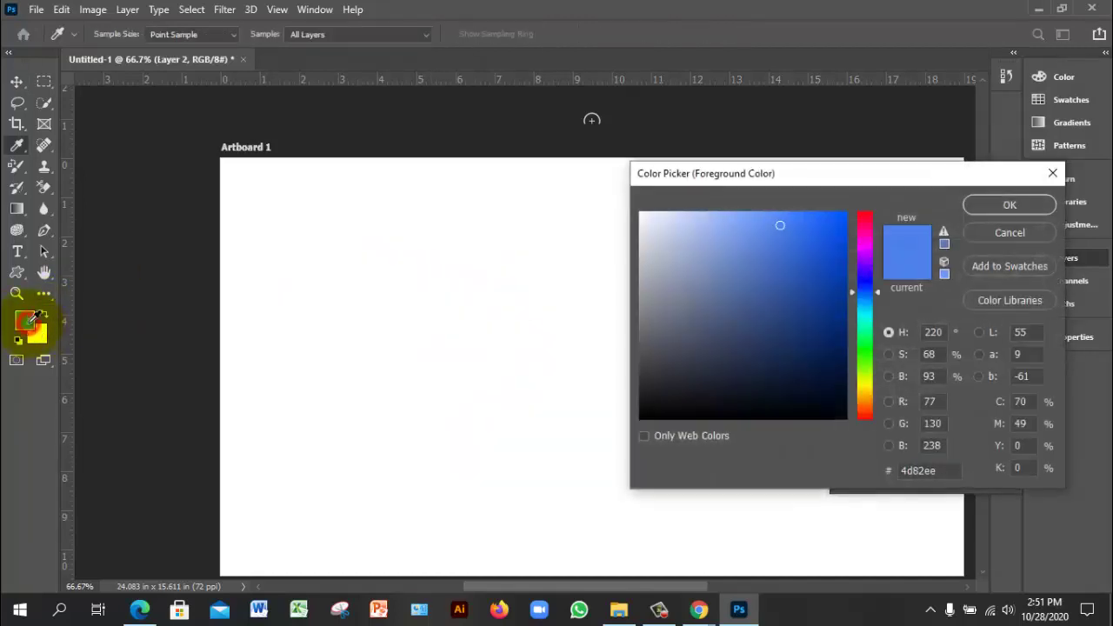
click(642, 414)
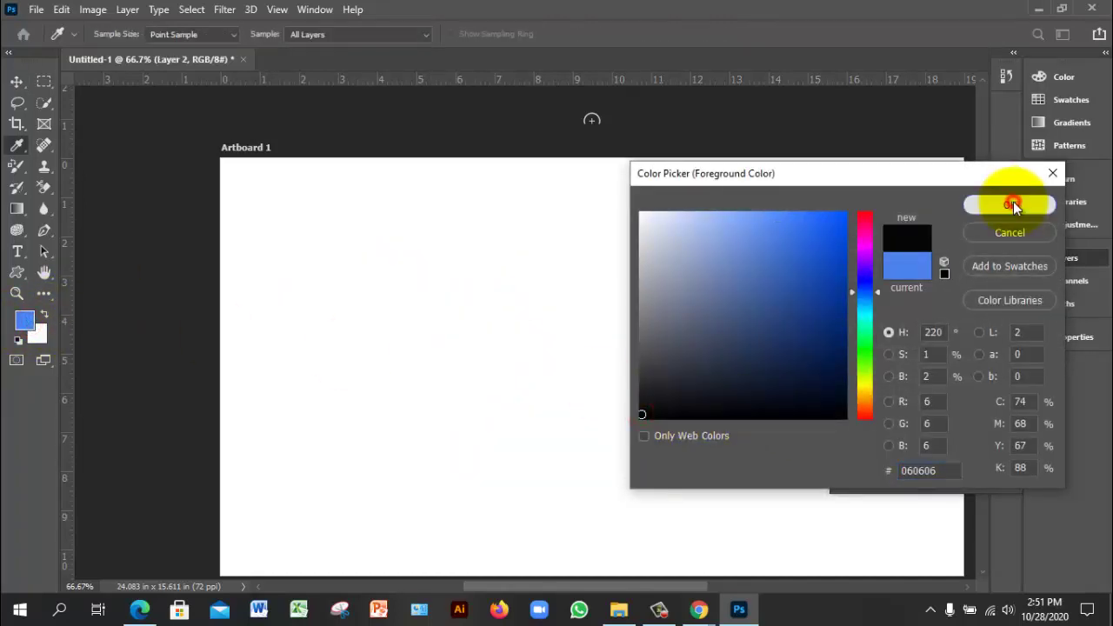
click(1011, 205)
key(v)
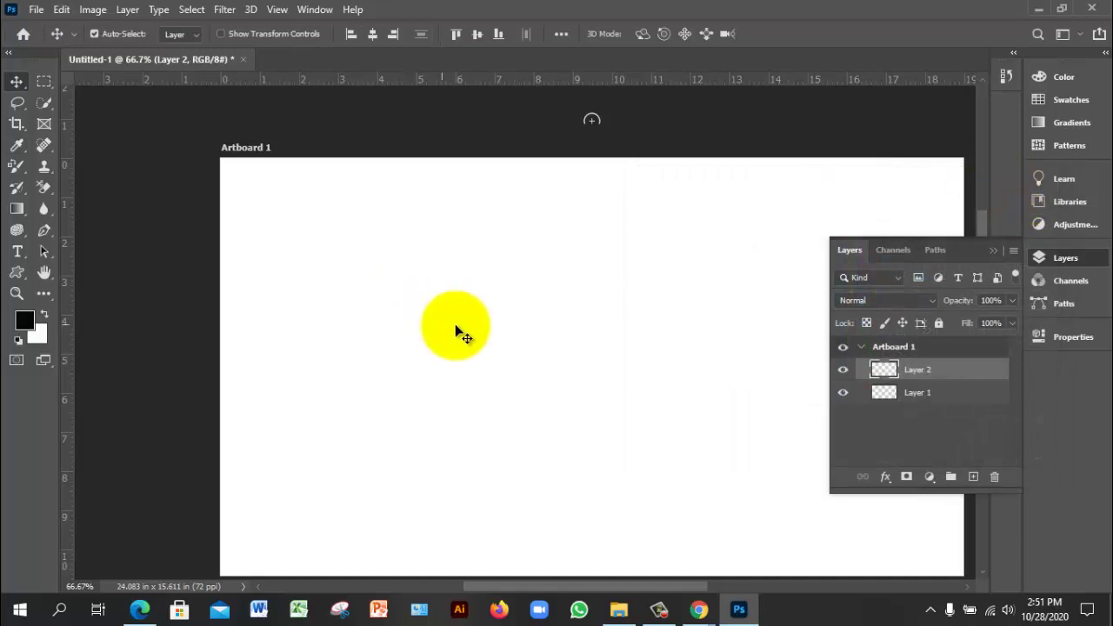
Draw a near-black sycamore tree about 490 x 490 px with the Custom Shape tool, using the Leaf Trees set
click(19, 273)
click(643, 33)
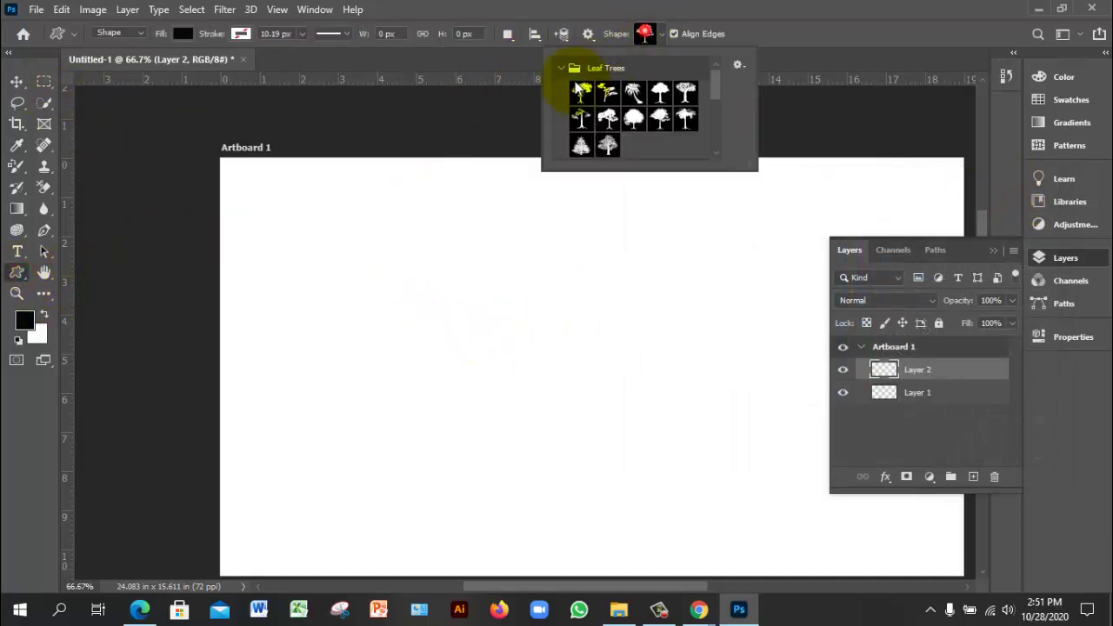
click(610, 144)
drag(460, 298, 600, 481)
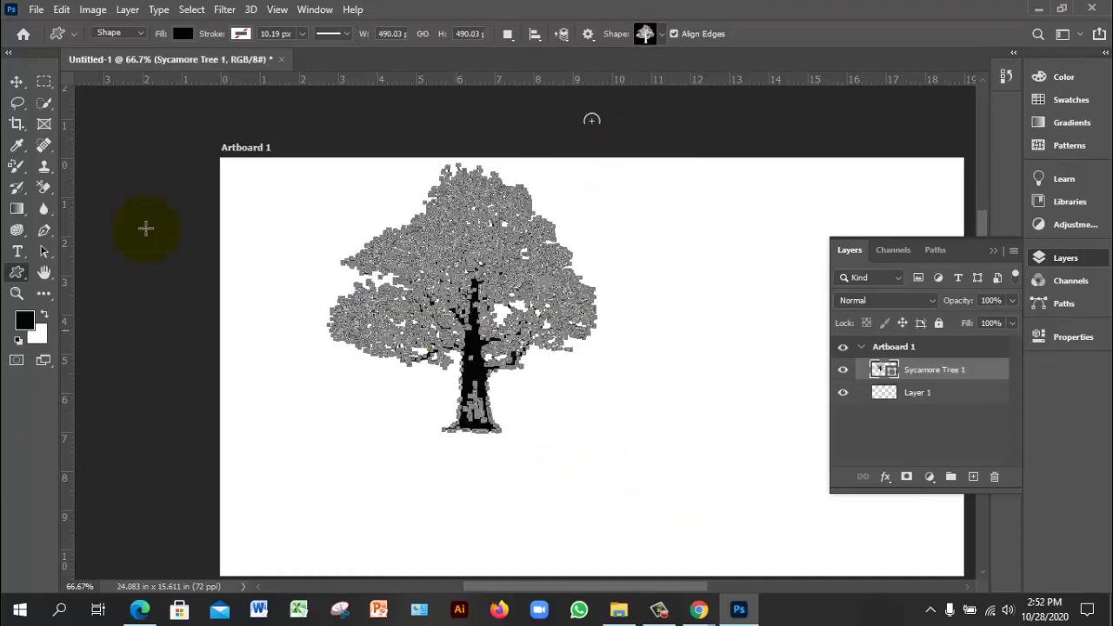
Move the sycamore tree into the upper-left area of the artboard, close to its left edge
click(17, 81)
drag(470, 275, 546, 372)
click(634, 381)
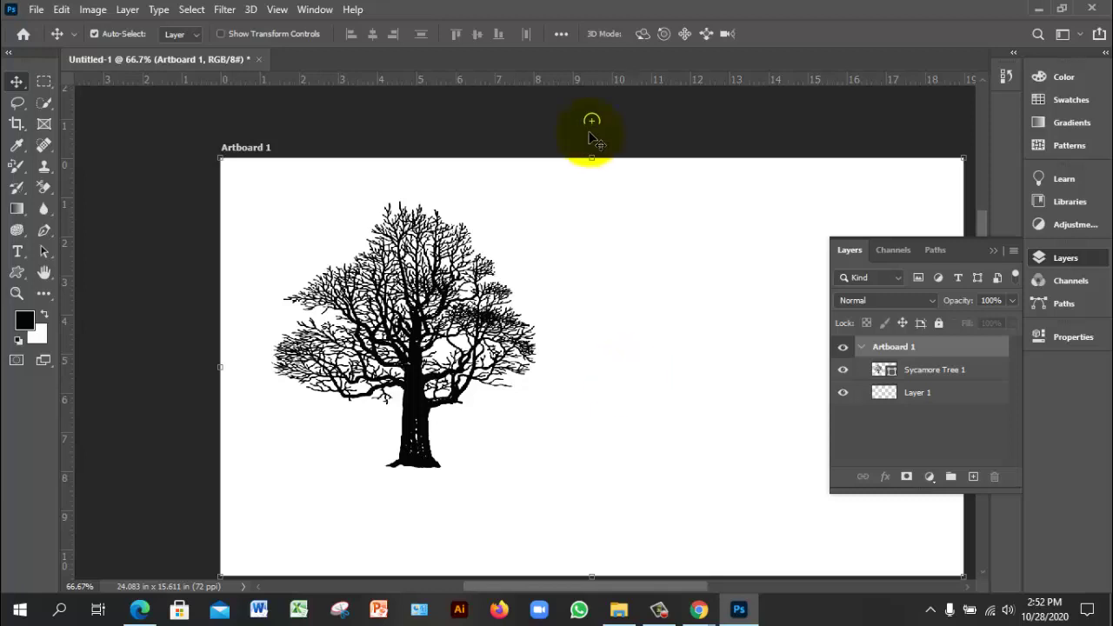
drag(452, 283, 401, 255)
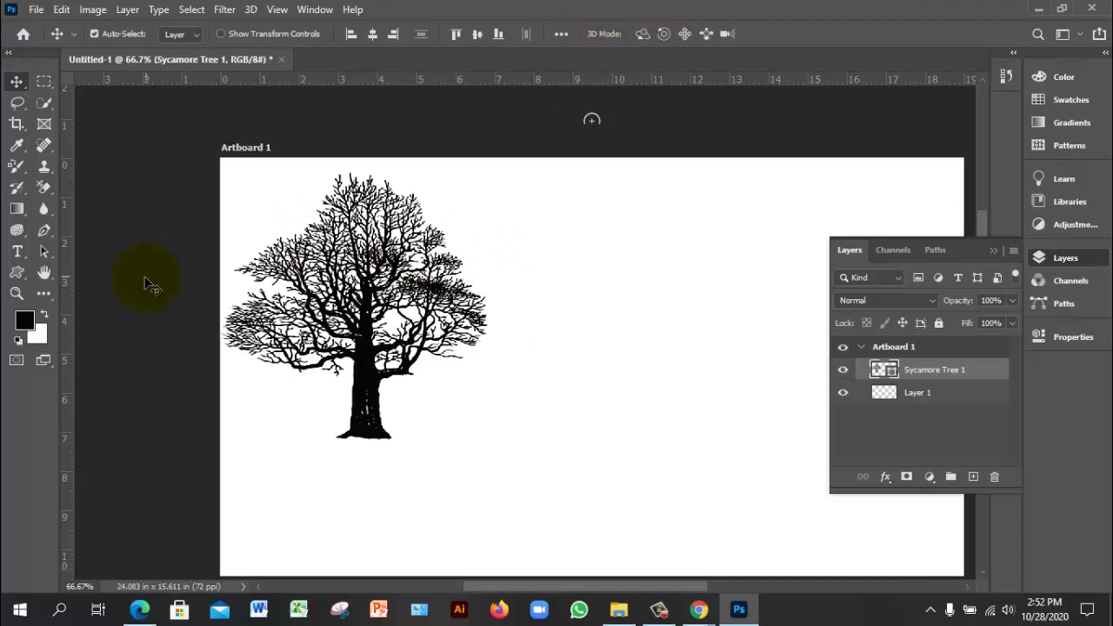
Draw a camel about 507 x 421 px beside the sycamore tree, using the Wild Animals custom shapes
click(18, 273)
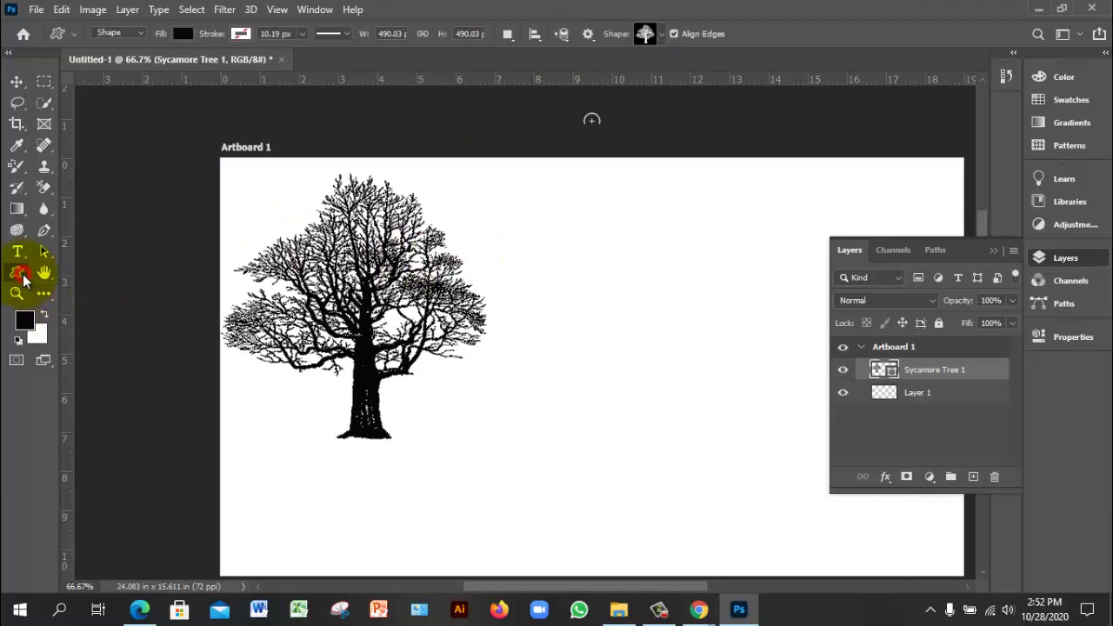
click(662, 35)
click(562, 67)
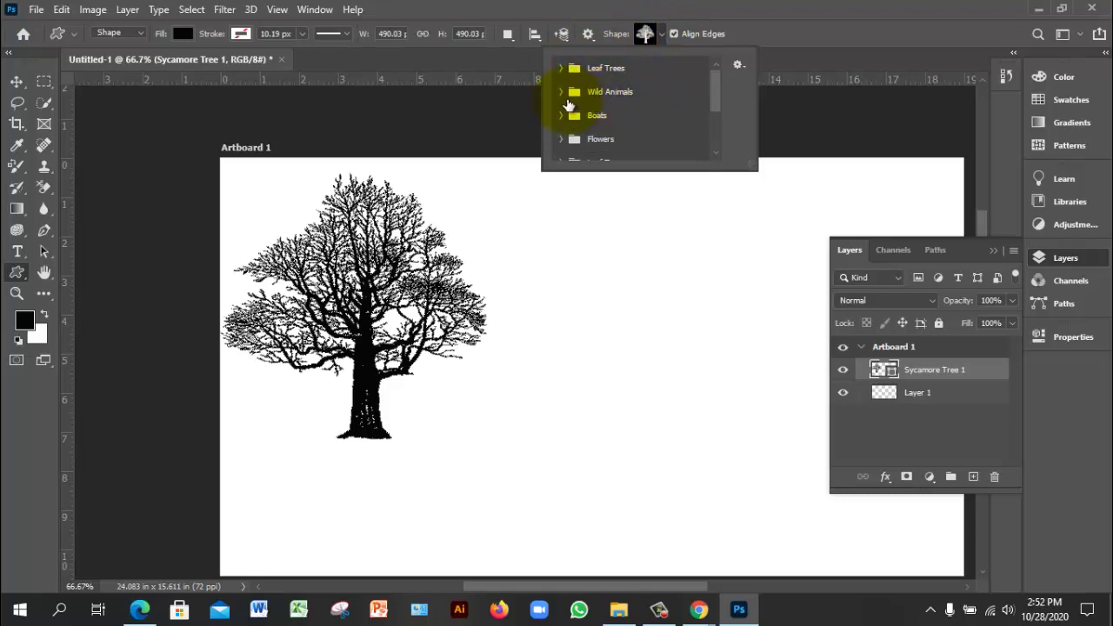
click(562, 94)
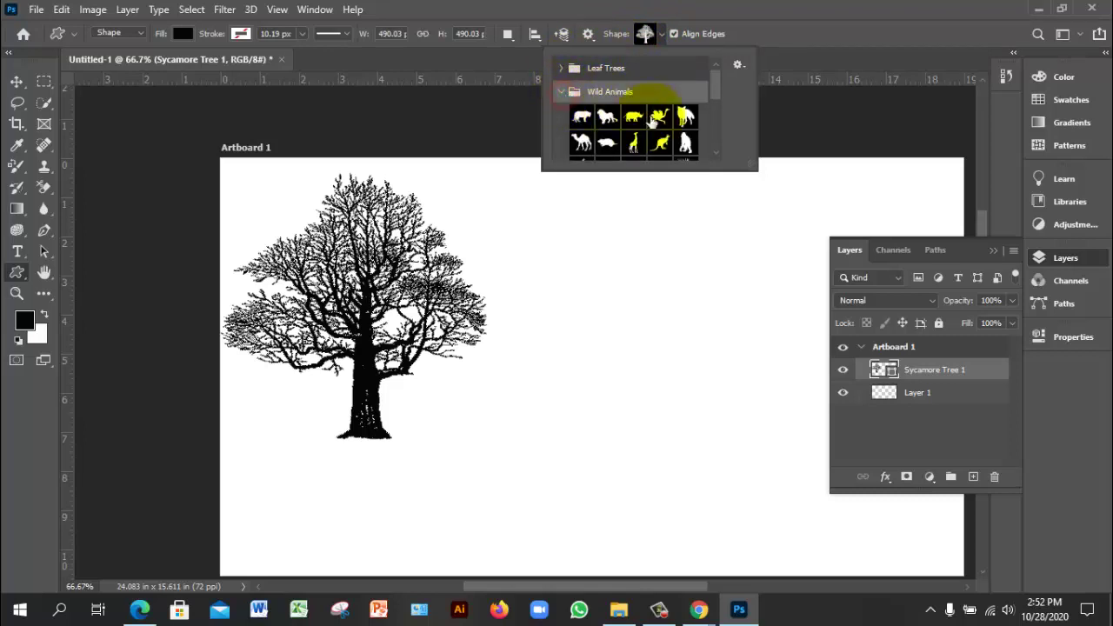
drag(714, 96, 709, 104)
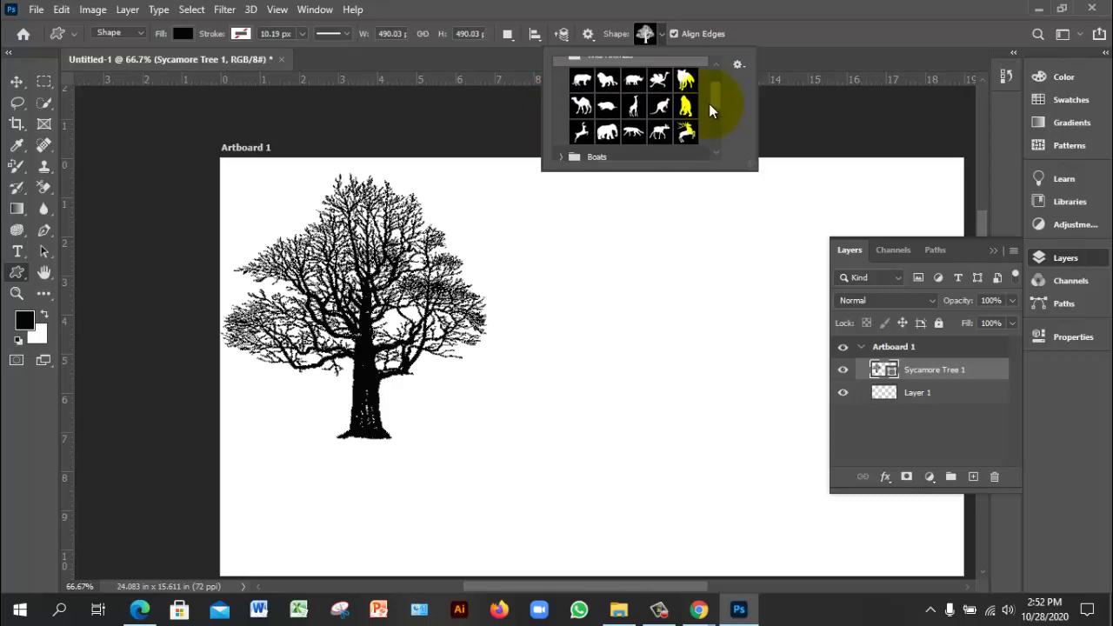
click(581, 102)
drag(603, 284, 741, 418)
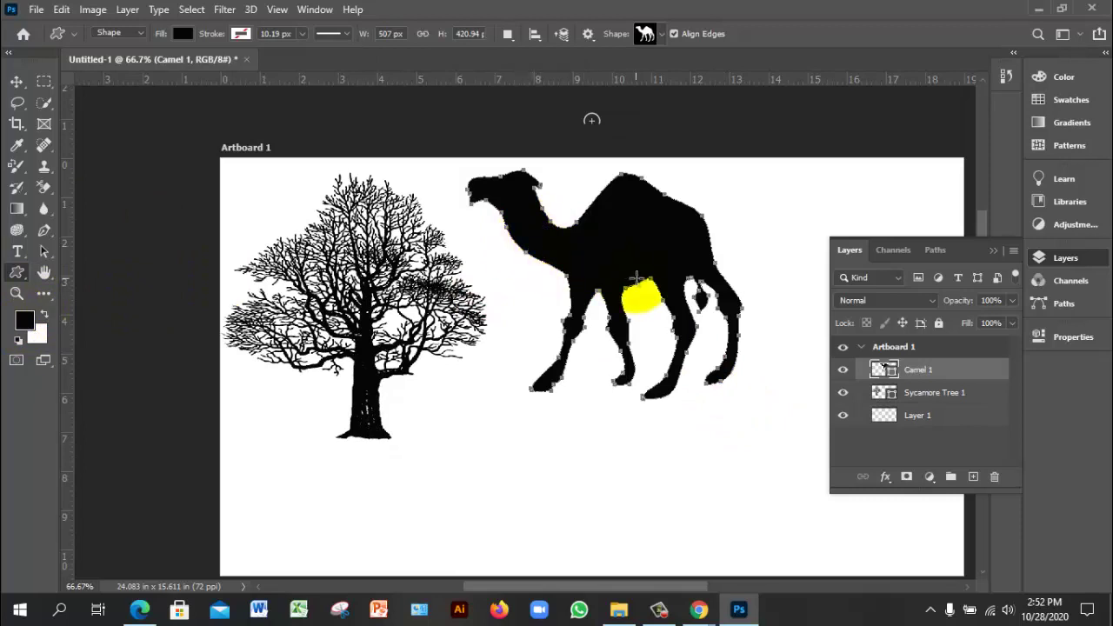
Fill the camel with the recently used light peach color and give it a black 0.81 px stroke
click(183, 35)
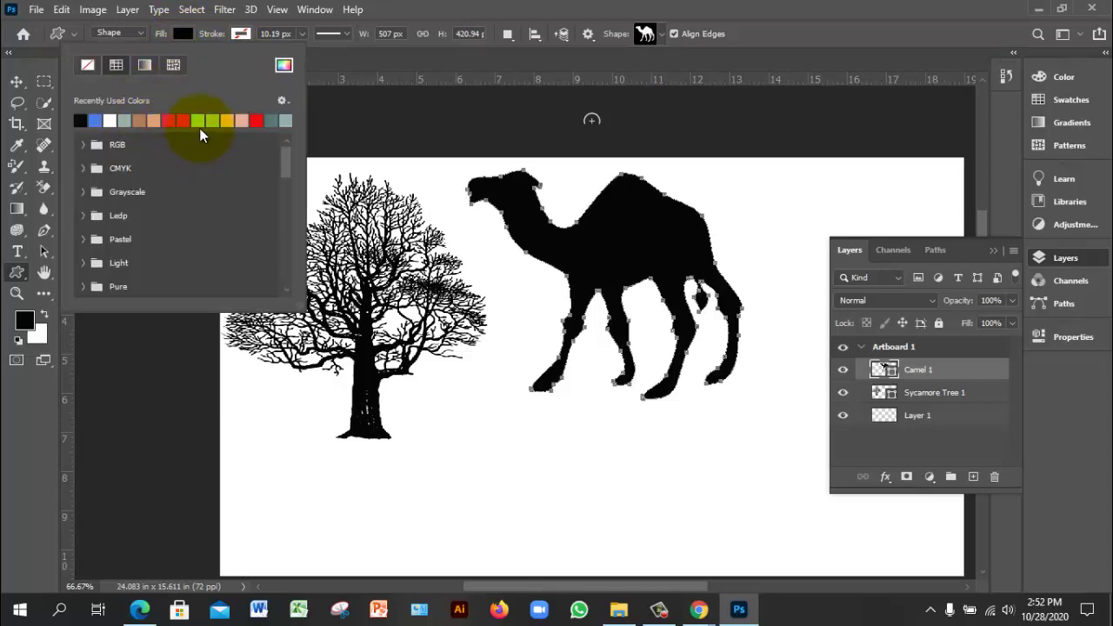
click(241, 120)
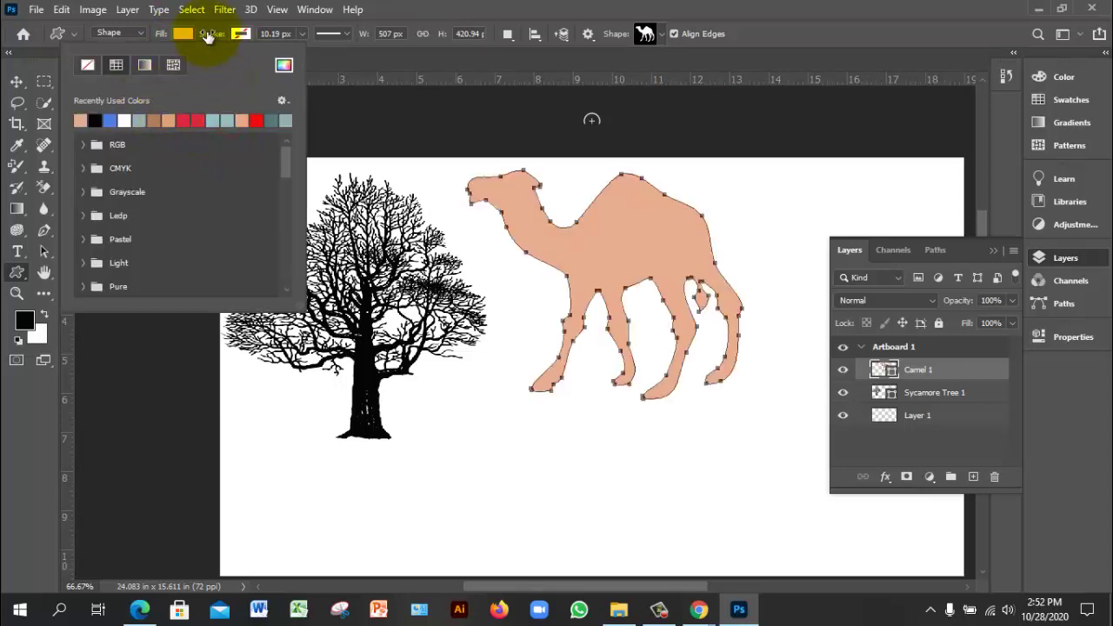
click(241, 34)
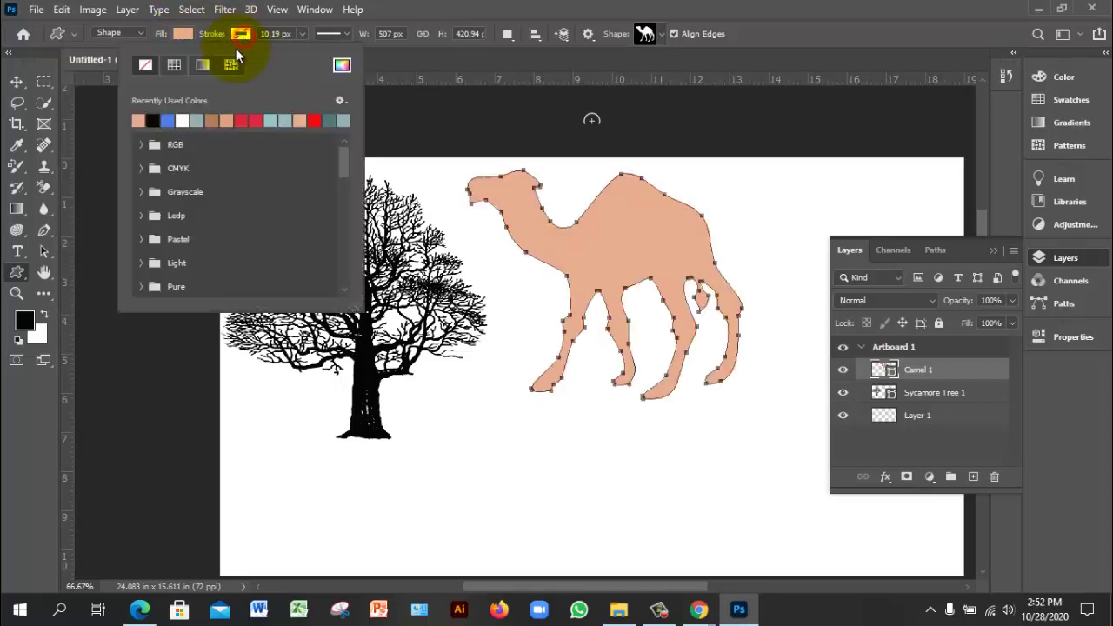
click(154, 120)
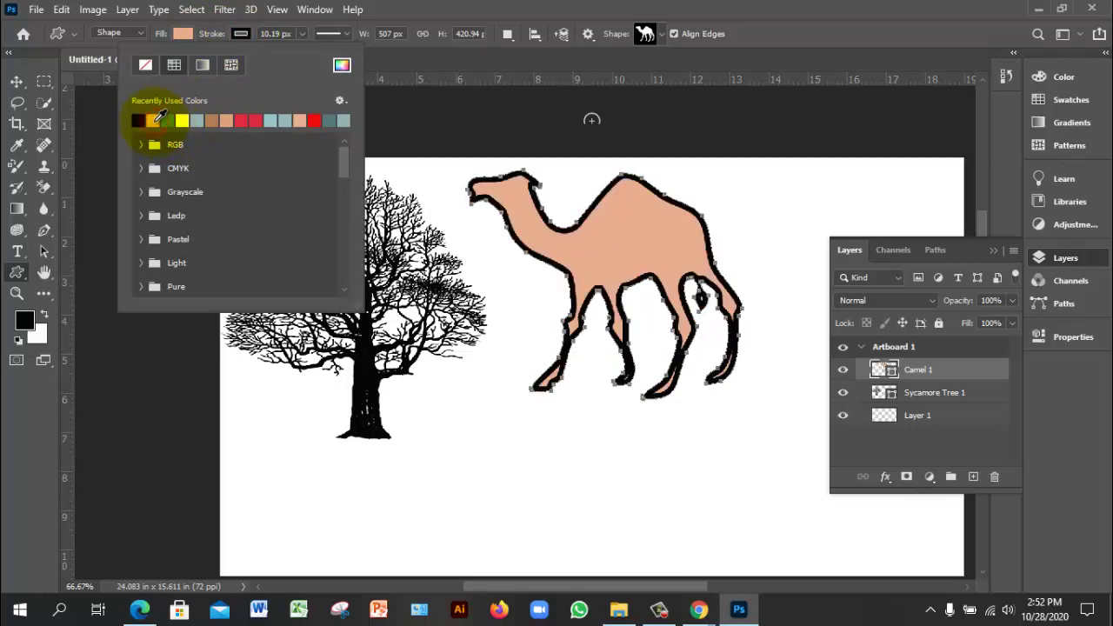
click(303, 34)
drag(302, 52, 288, 52)
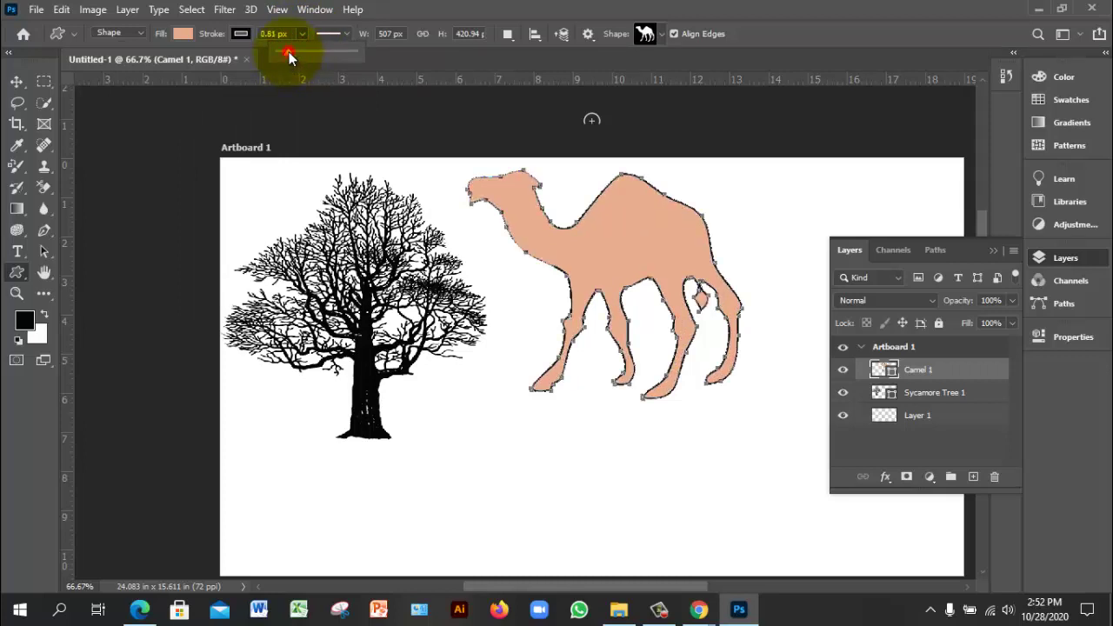
Move the camel down and right, away from the tree, and delete both the camel and the sycamore tree
click(19, 82)
drag(591, 245, 696, 293)
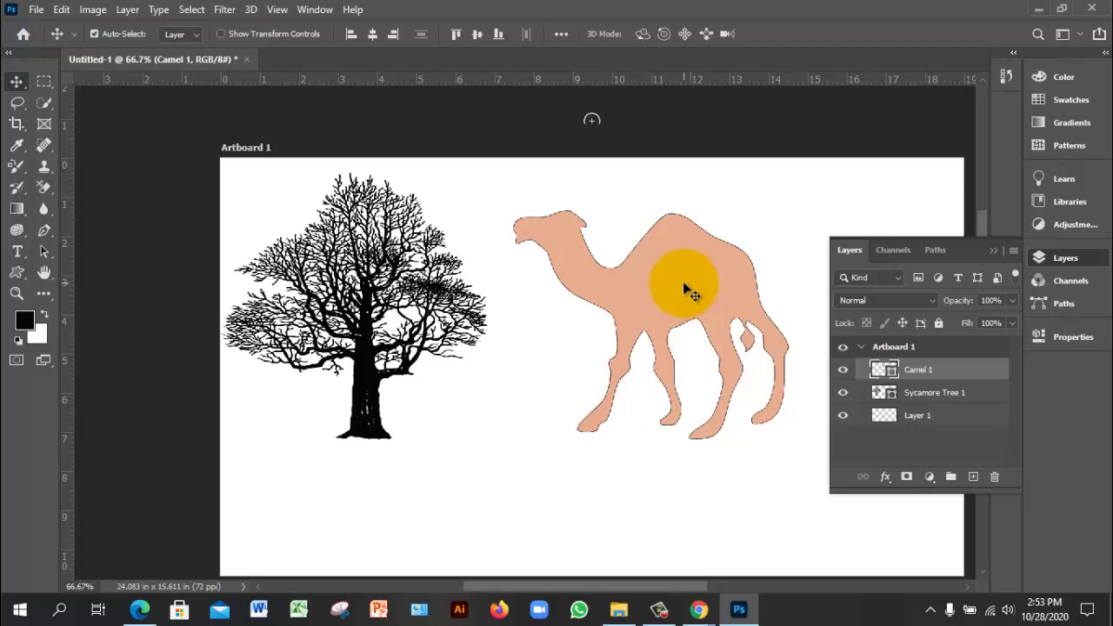
click(688, 290)
key(Delete)
click(437, 282)
key(Delete)
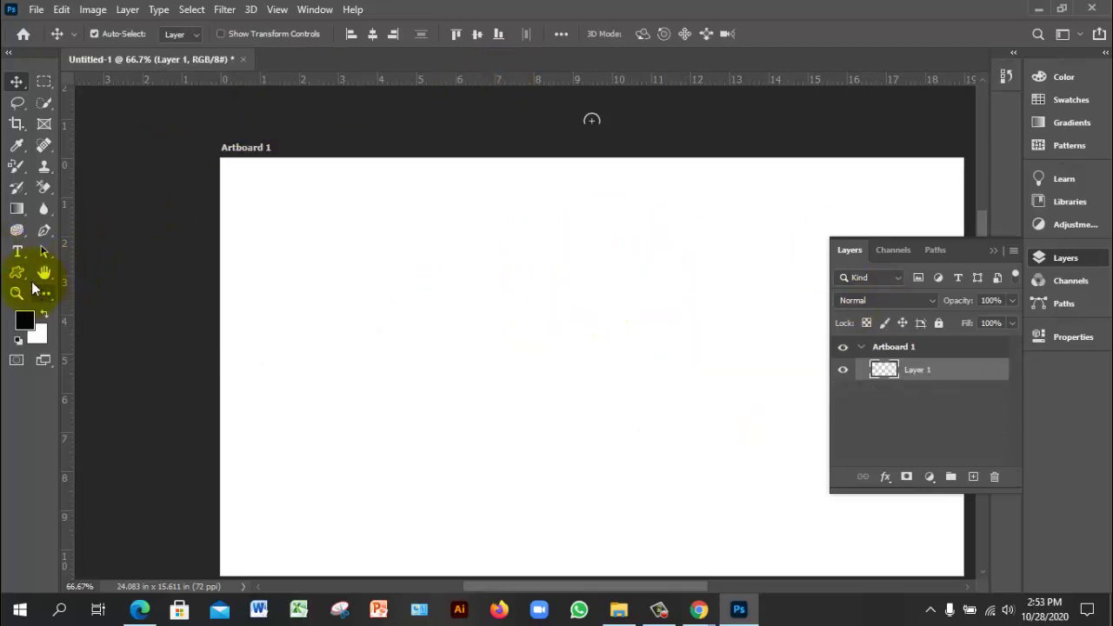
Draw a black schooner about 624 x 439 px from the Boats custom shapes and move it fully inside the artboard's upper-left area
click(17, 273)
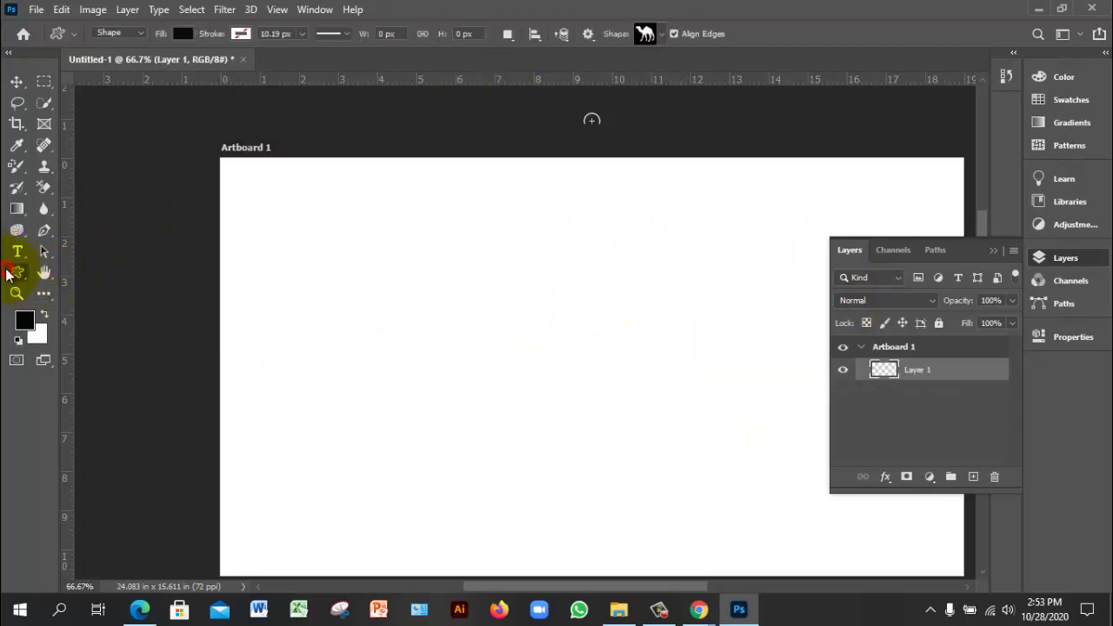
click(658, 41)
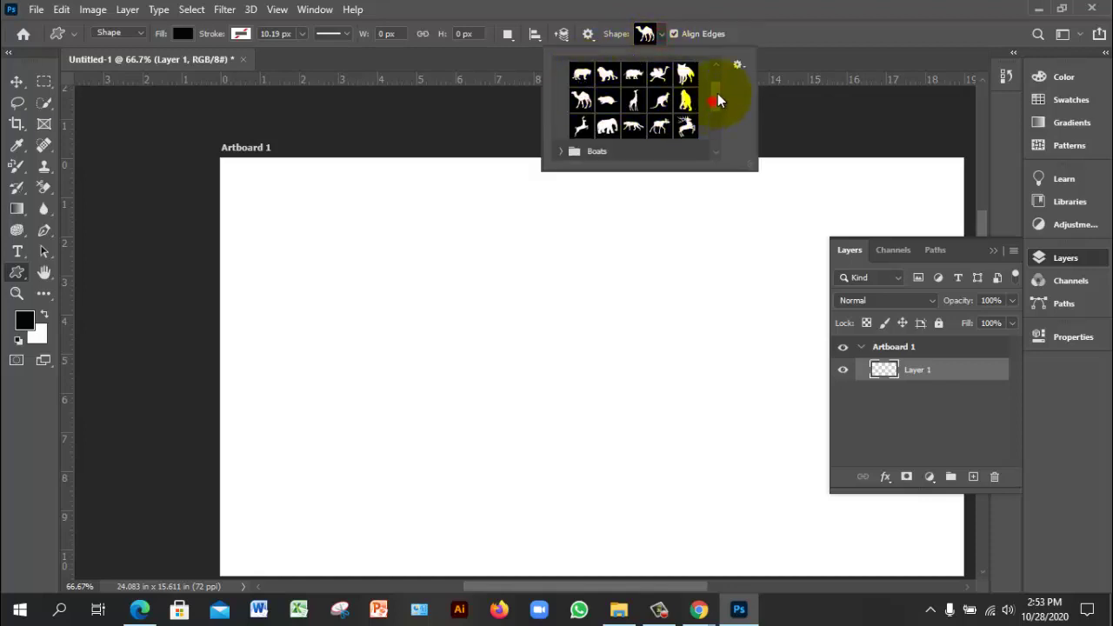
drag(717, 101, 715, 85)
click(562, 91)
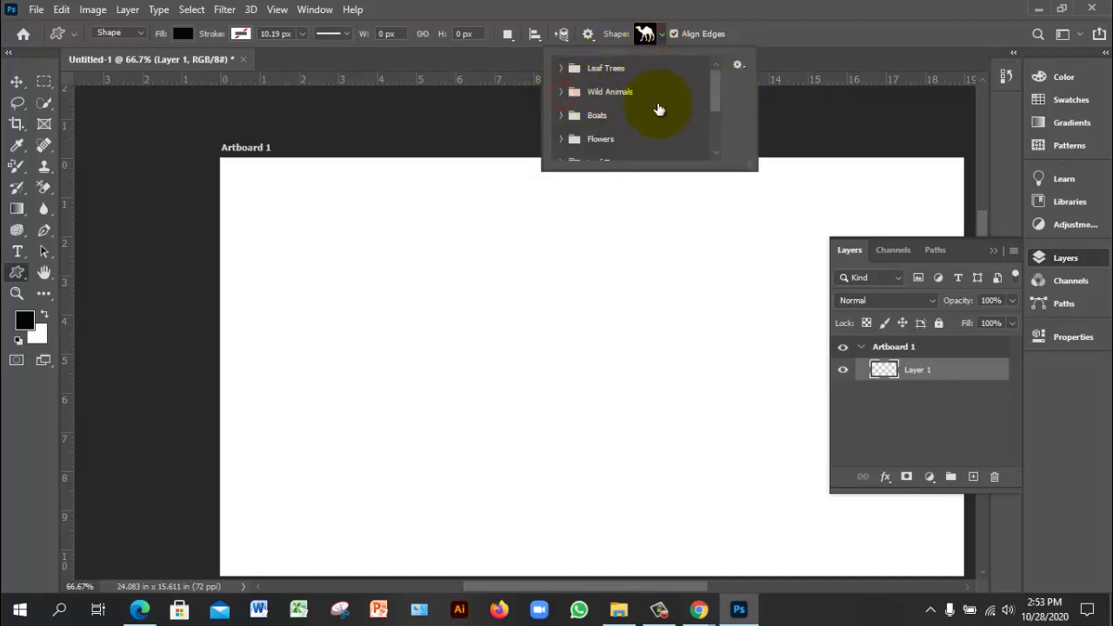
click(715, 97)
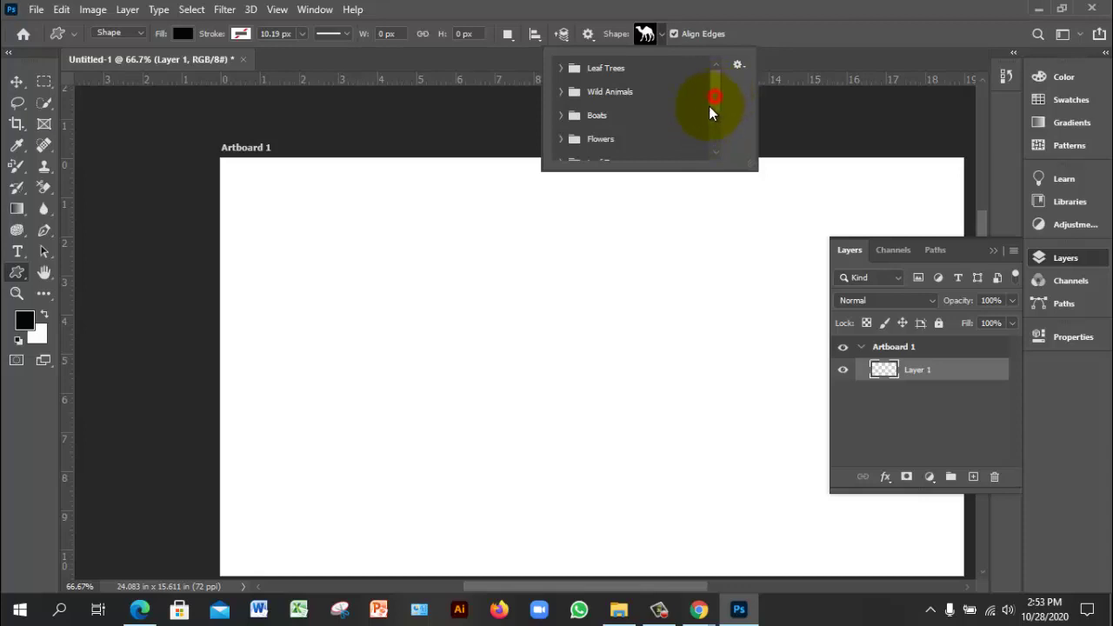
drag(709, 106, 708, 143)
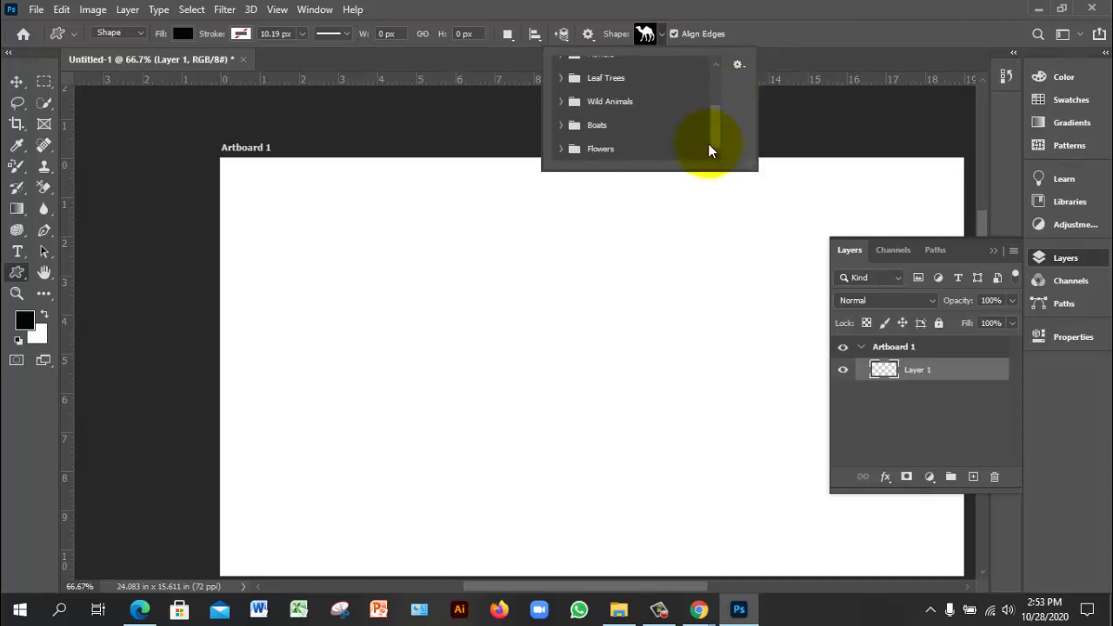
click(561, 129)
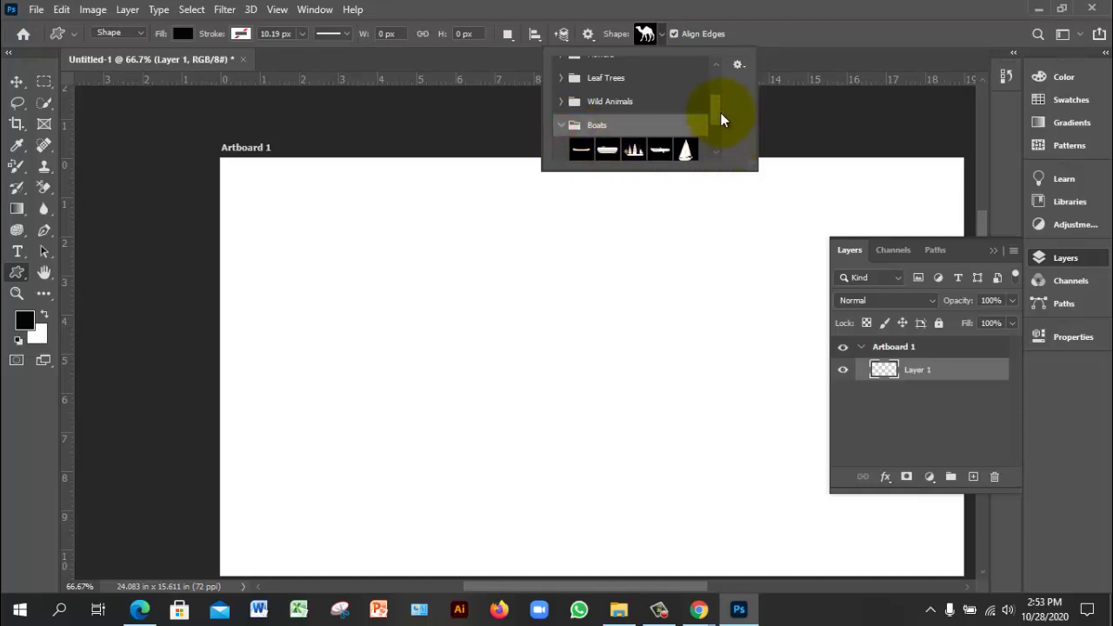
drag(718, 113, 713, 136)
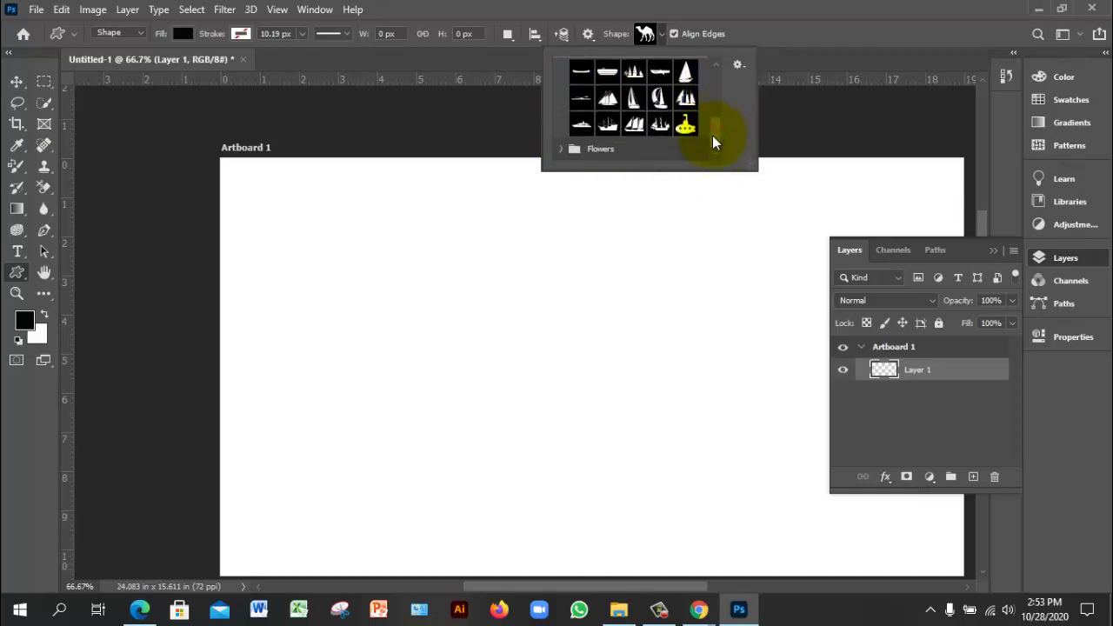
click(607, 100)
drag(380, 266, 559, 385)
click(17, 82)
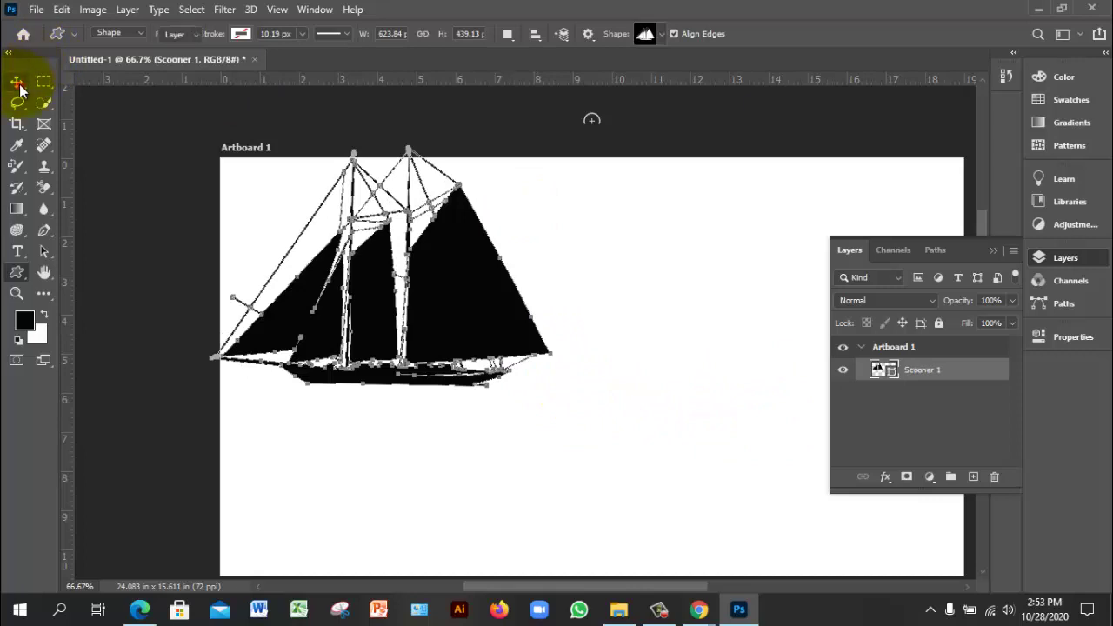
drag(506, 312, 538, 290)
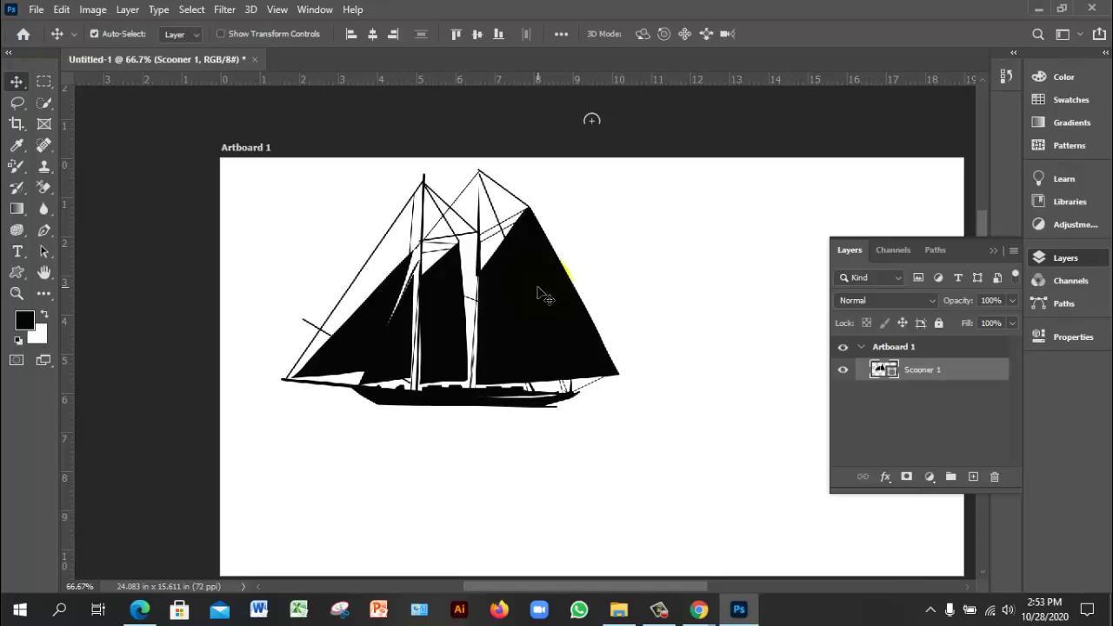
Draw a second, narrower schooner about 214 x 348 px to the right of the first with the Custom Shape tool
click(18, 273)
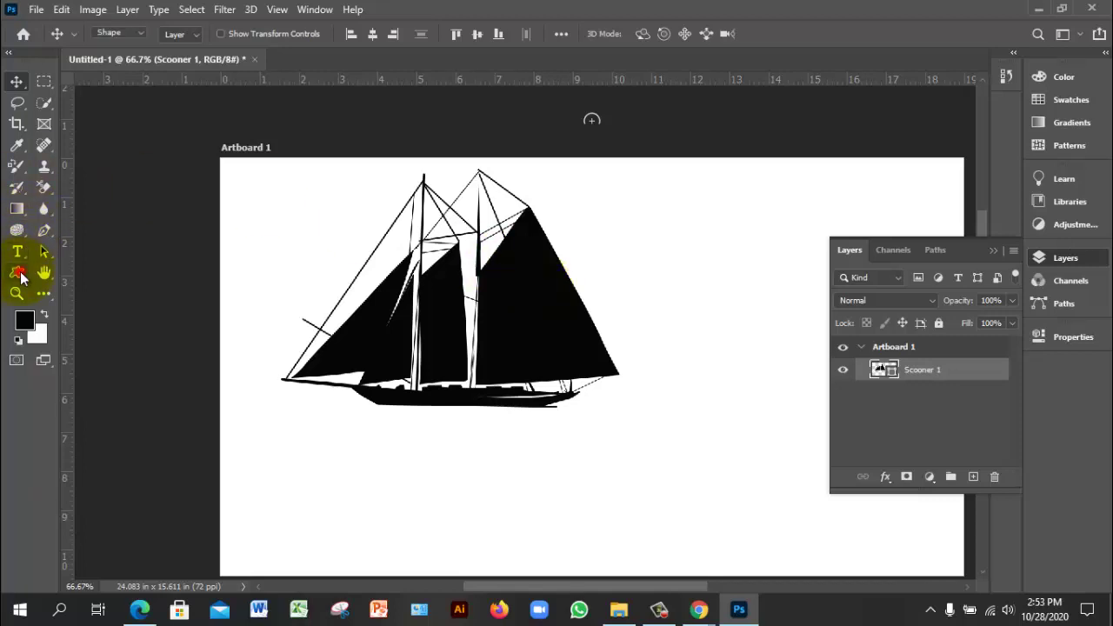
click(21, 270)
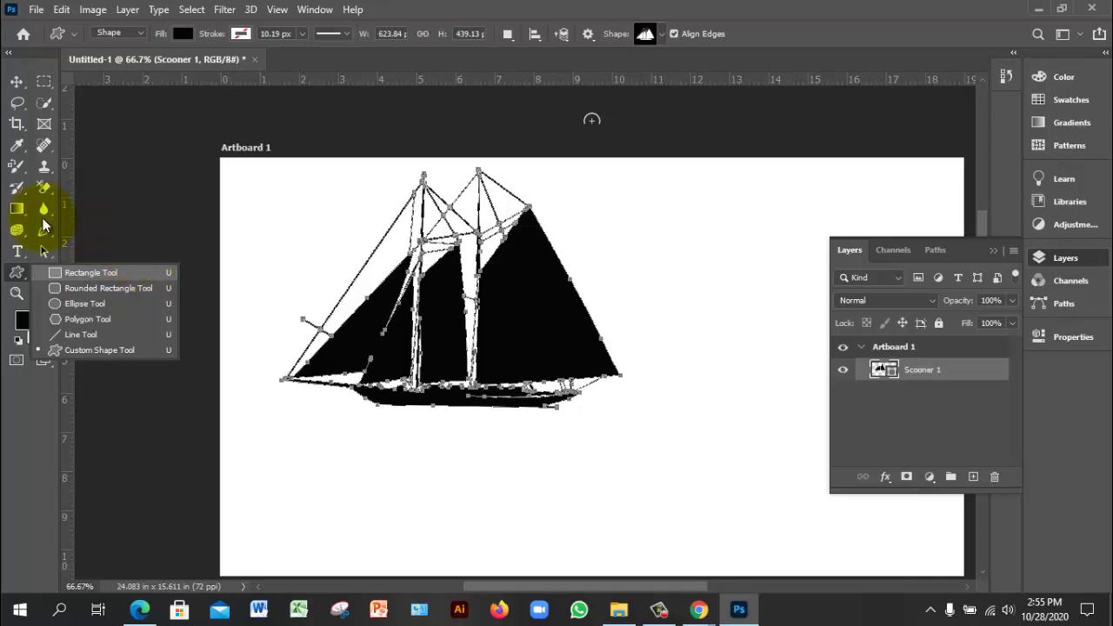
click(9, 275)
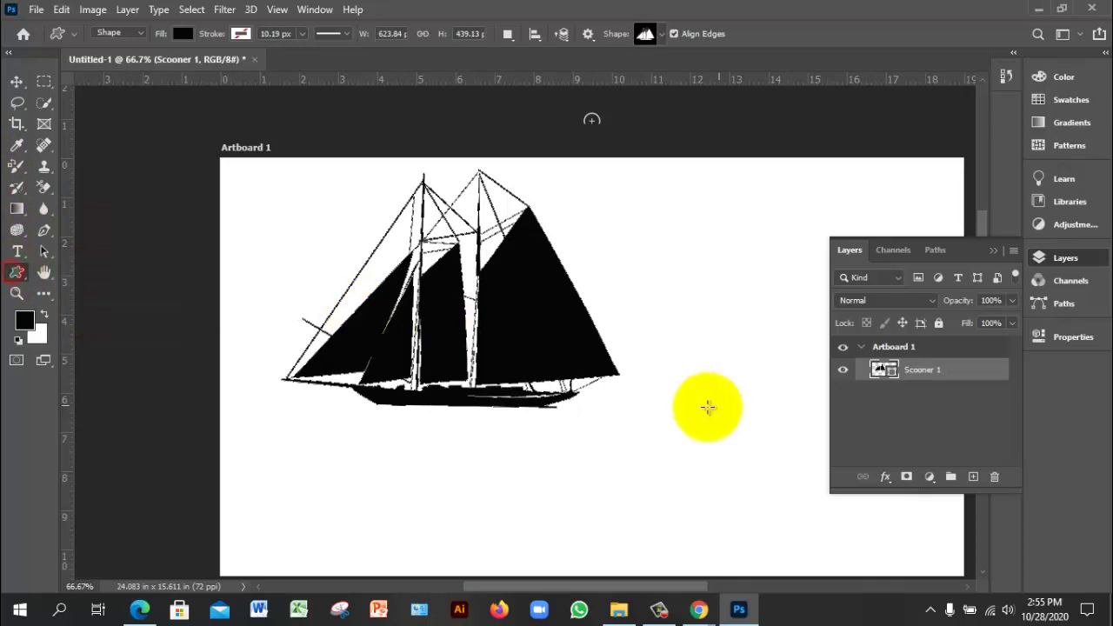
drag(690, 280, 807, 470)
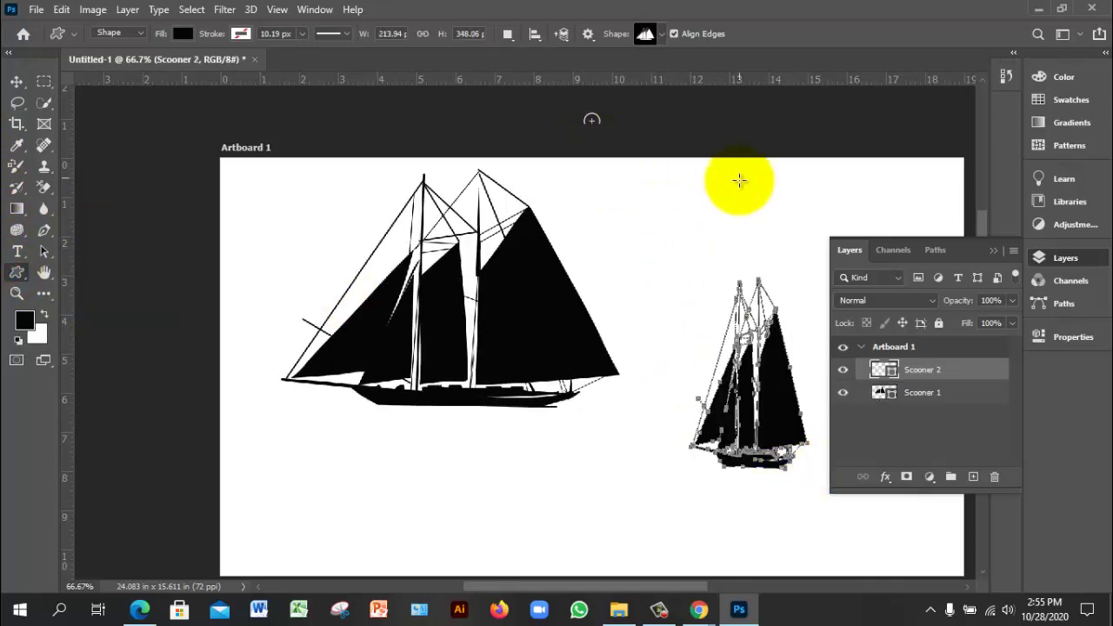
Move the small schooner up and left so its hull lines up with the large schooner's hull
click(18, 83)
drag(753, 388, 714, 315)
drag(757, 358, 746, 329)
Delete the large schooner and the small schooner from the artboard
click(560, 311)
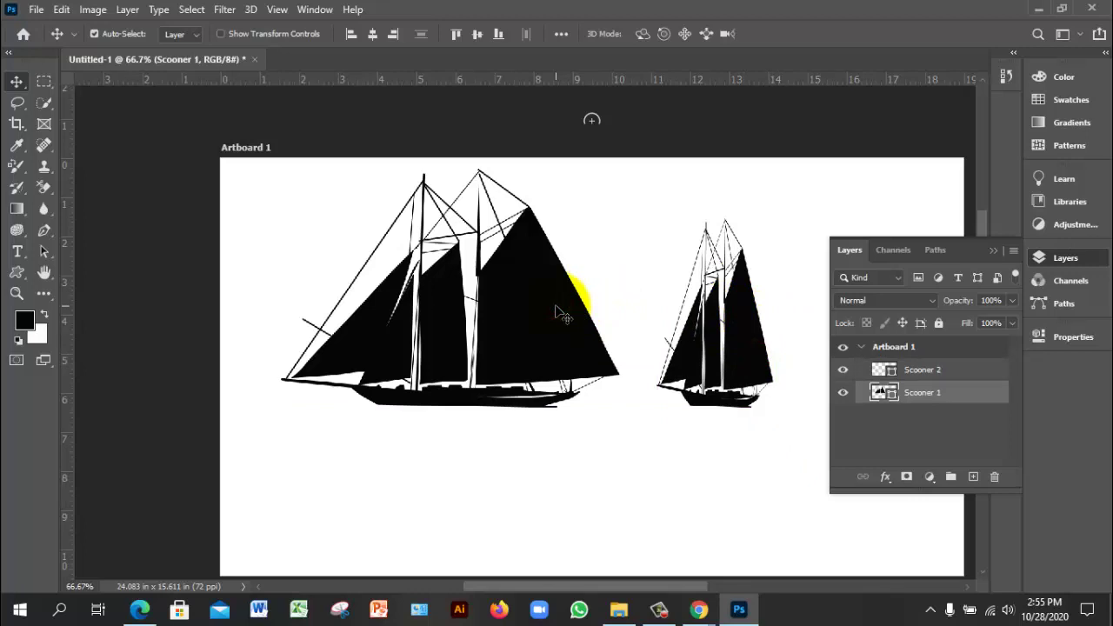
key(Delete)
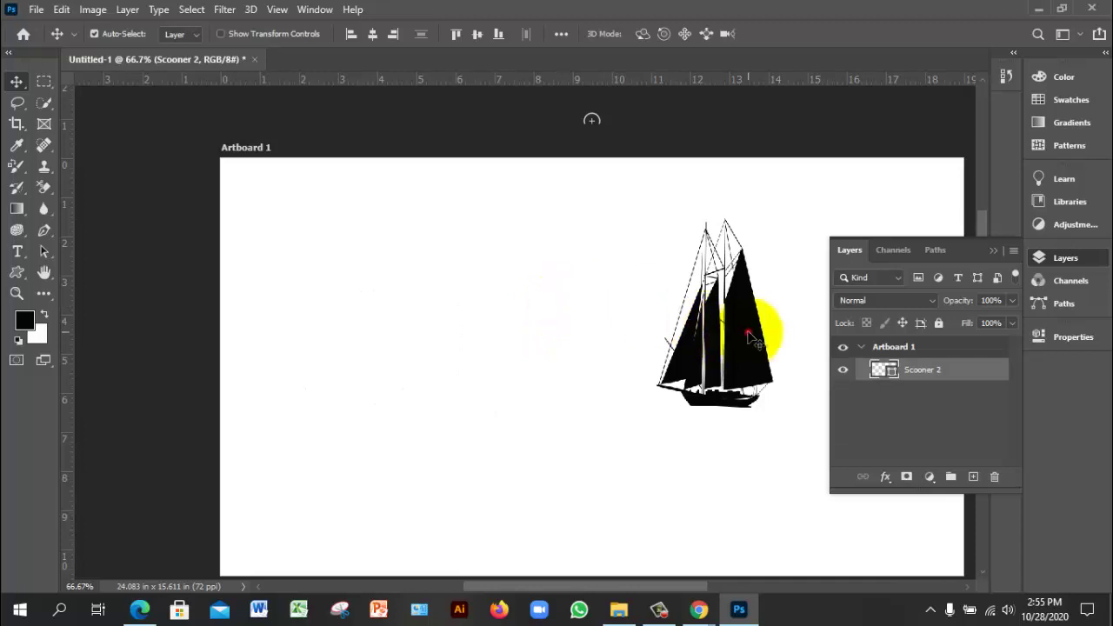
key(Delete)
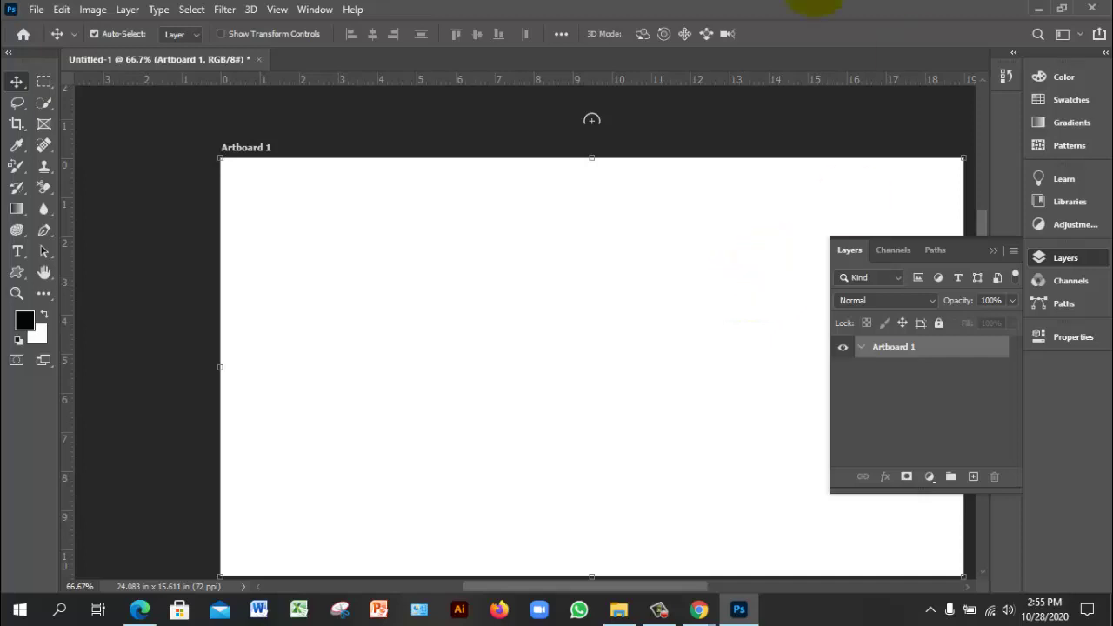
Switch to the graphic design module PDF in Edge and highlight the lesson 4 topics on creating and converting smart objects and normal layers
click(136, 612)
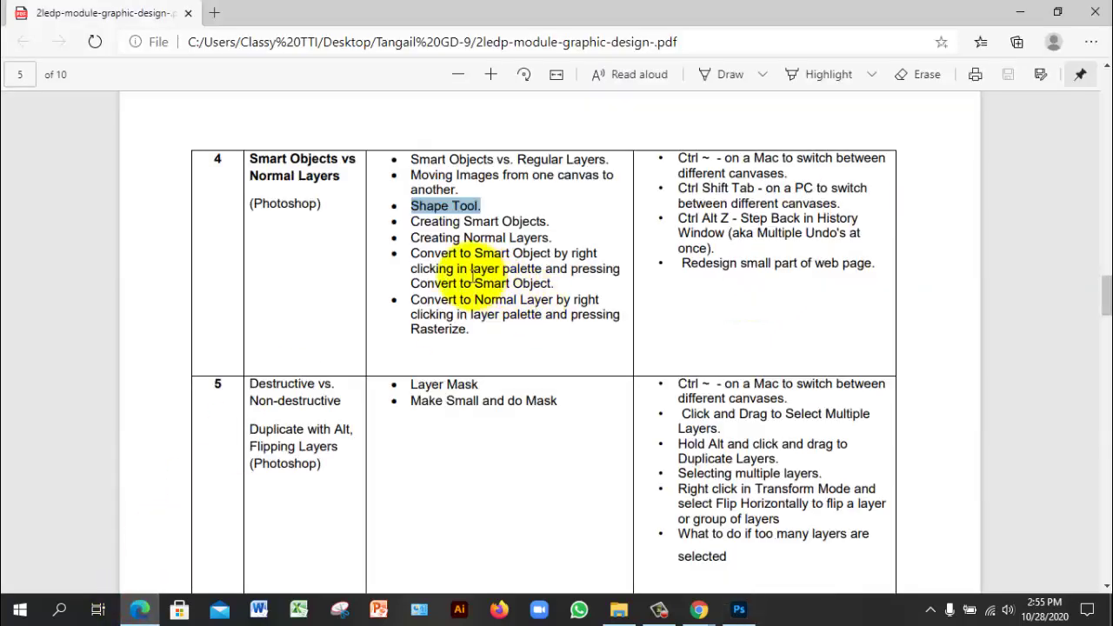
drag(410, 223, 557, 227)
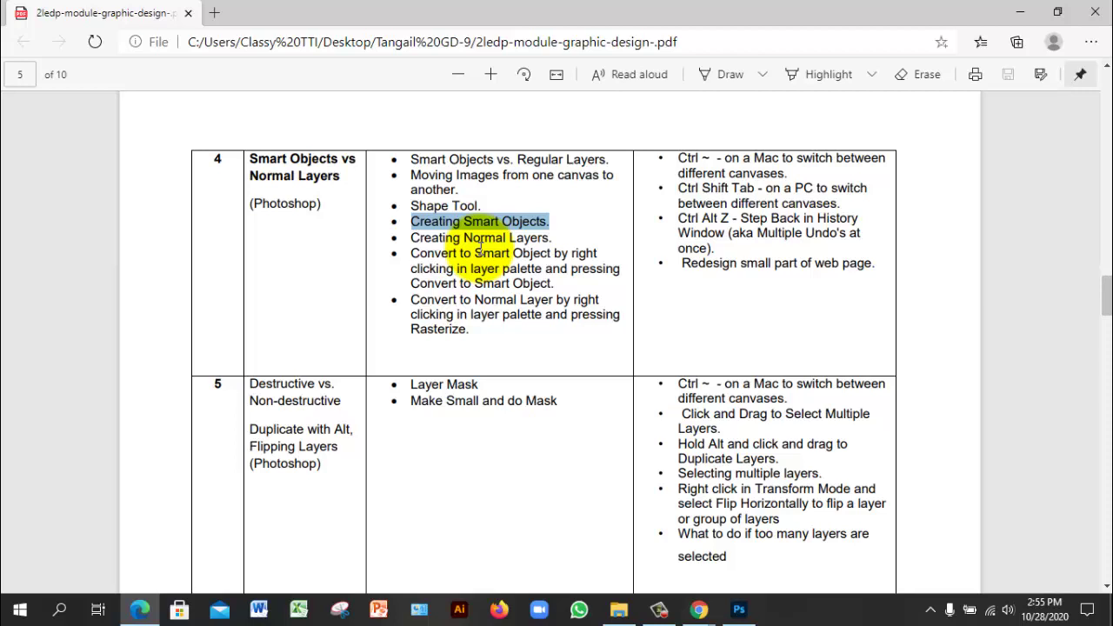
click(470, 236)
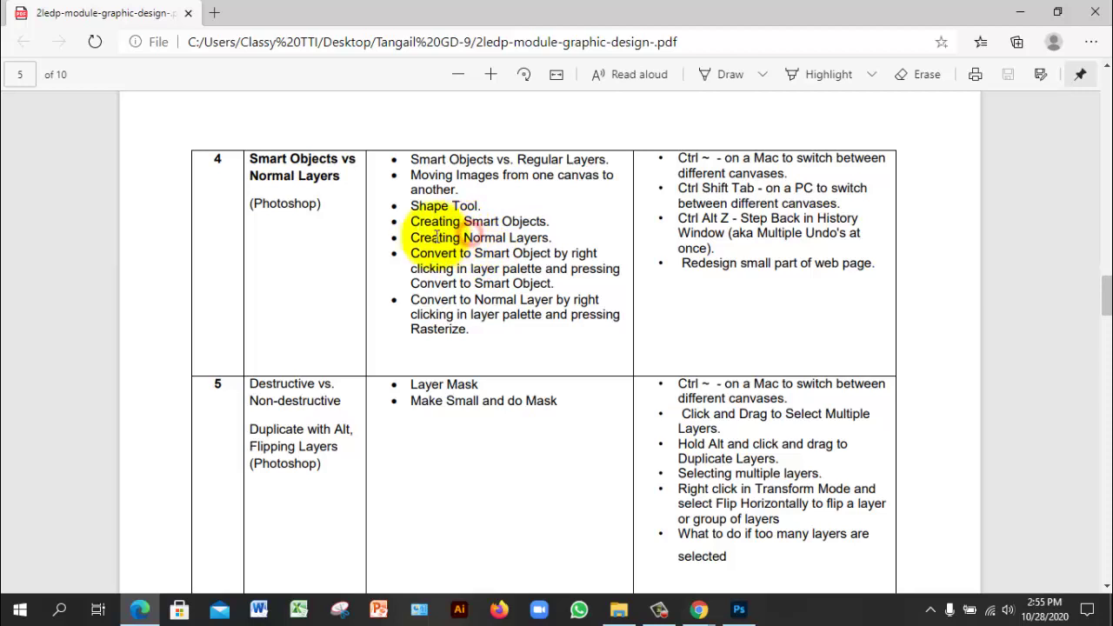
drag(409, 238, 552, 237)
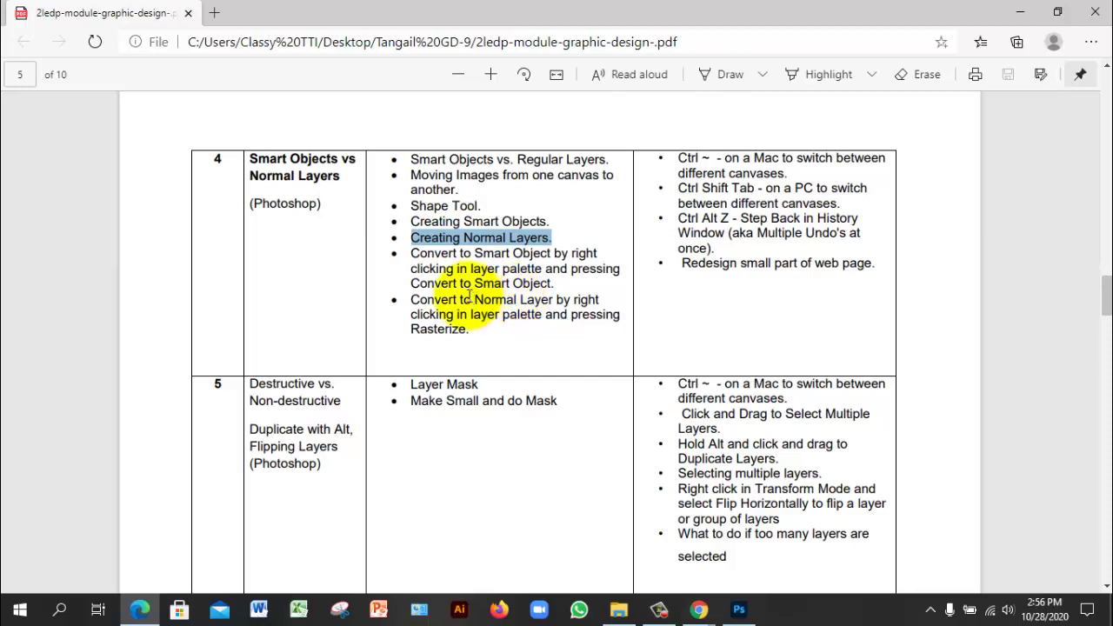
click(461, 271)
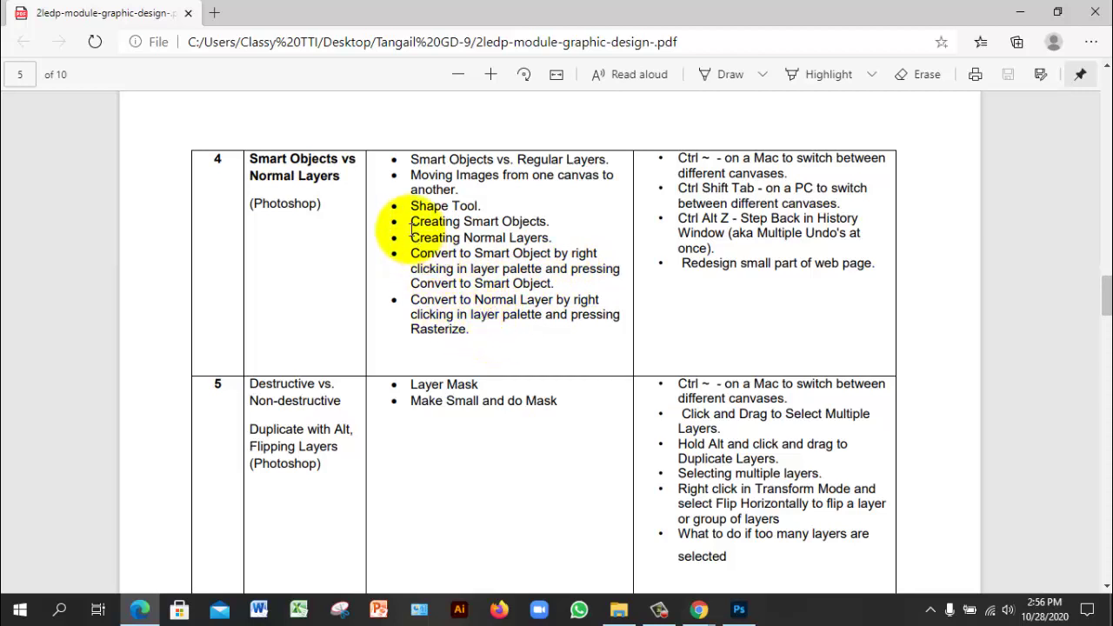
drag(413, 228, 497, 336)
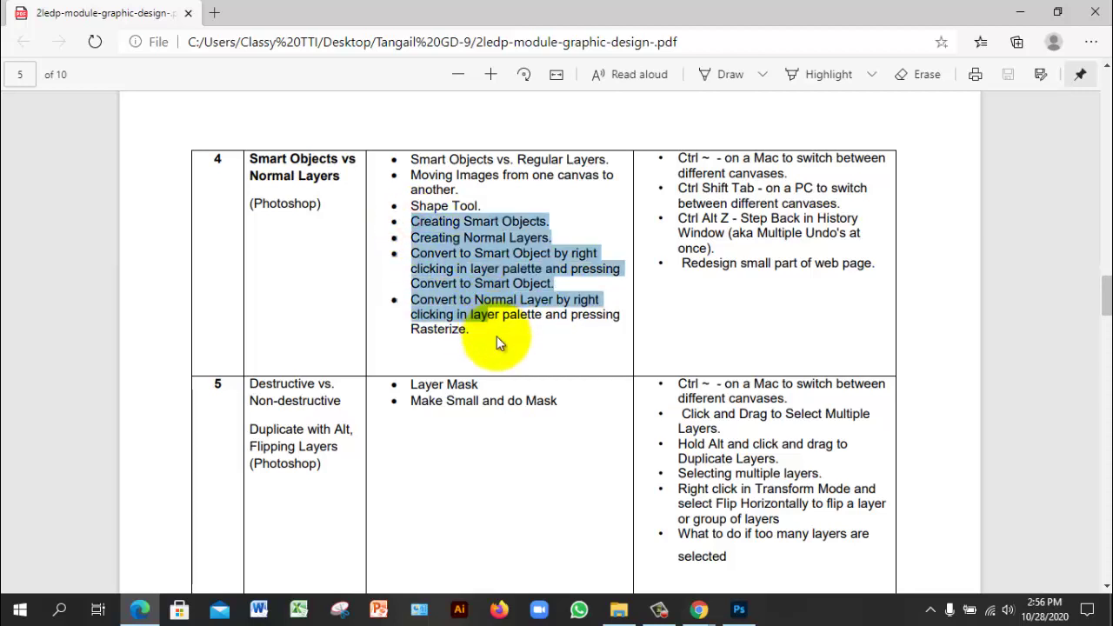
click(494, 331)
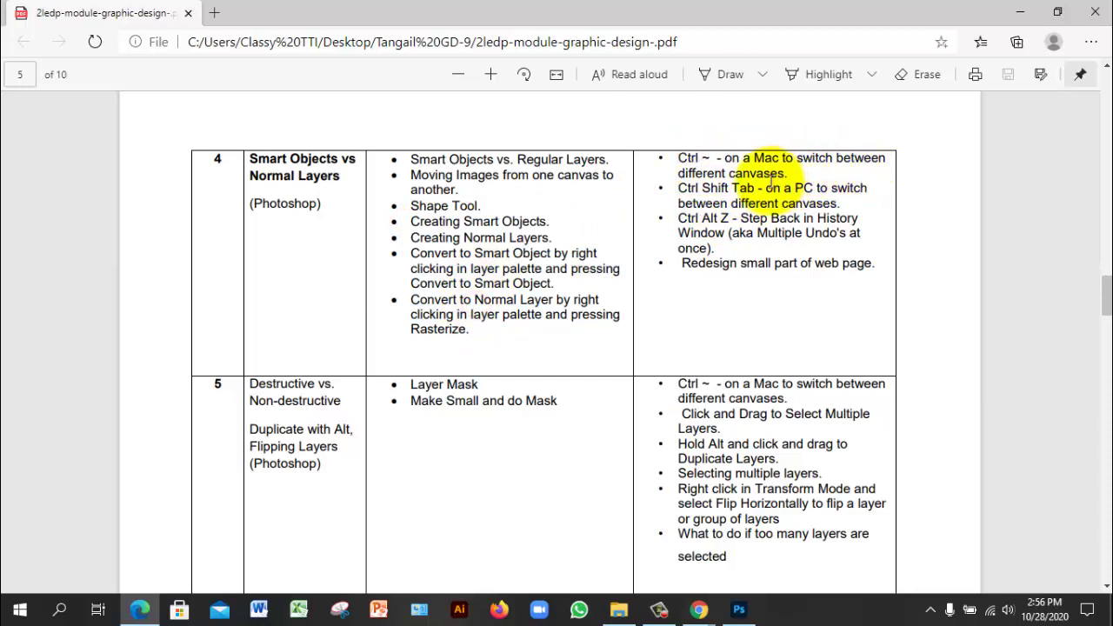
Highlight the word "Mac" in lesson 4's Ctrl ~ shortcut for switching between canvases
click(753, 157)
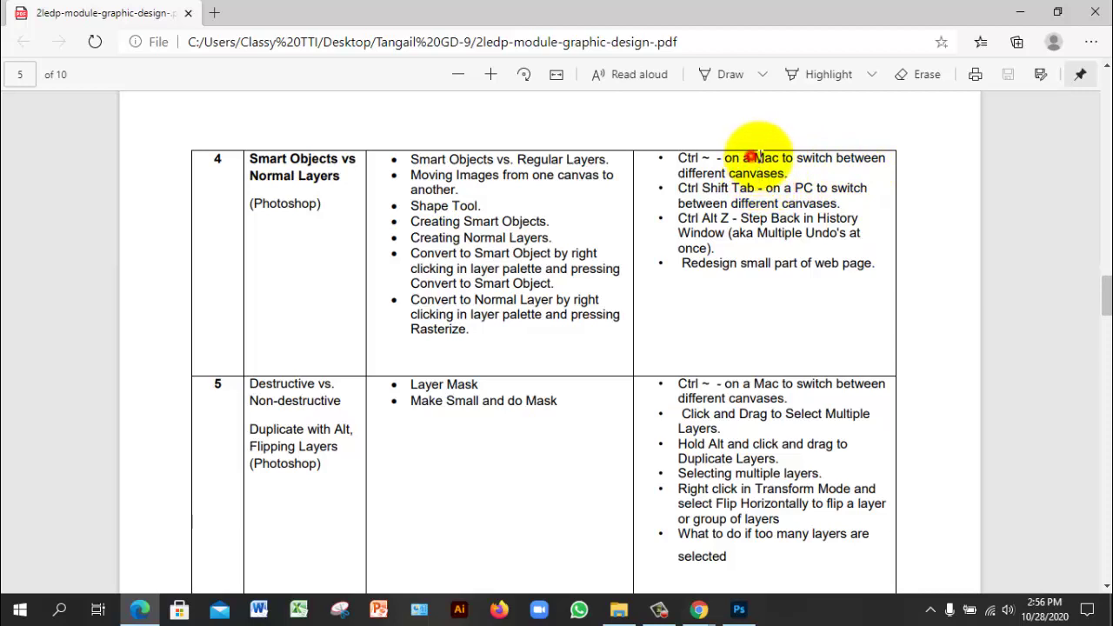
drag(755, 157, 777, 161)
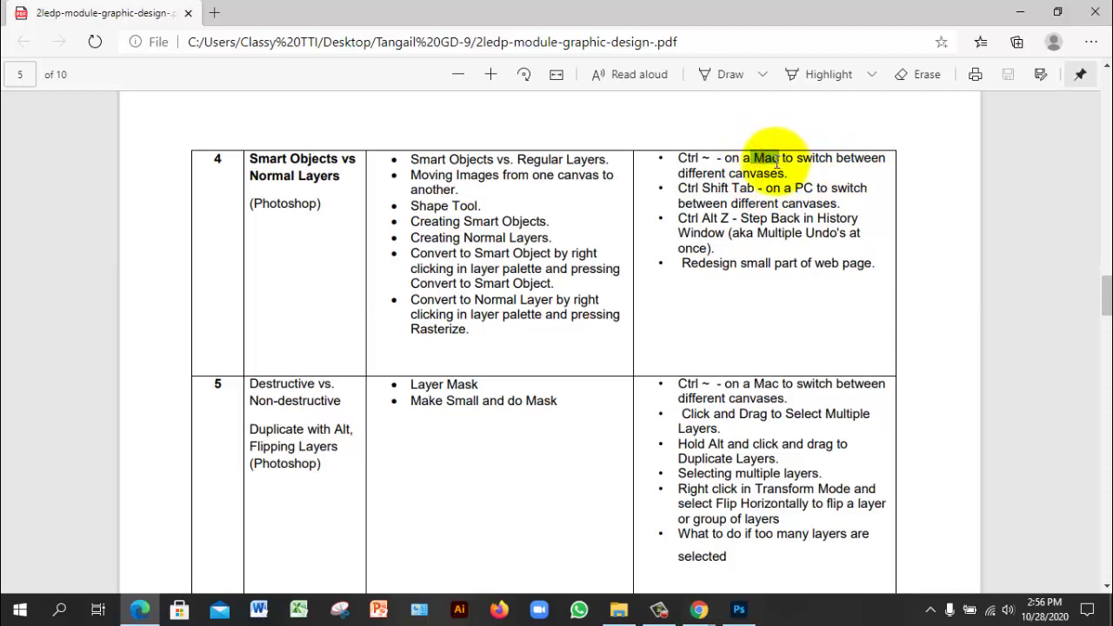
click(774, 156)
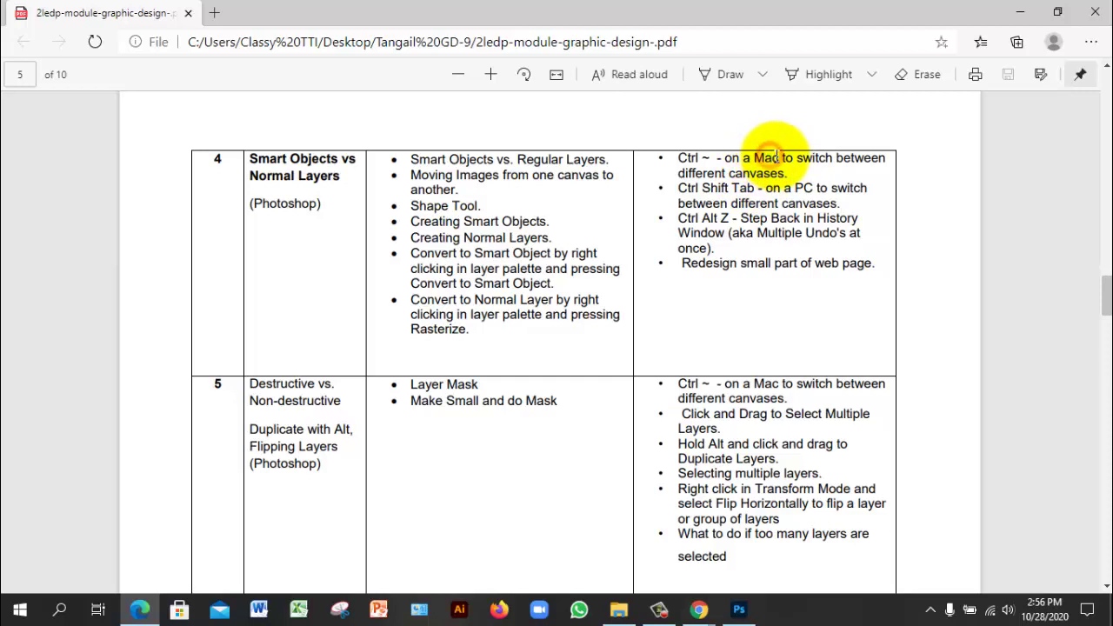
drag(776, 158, 756, 160)
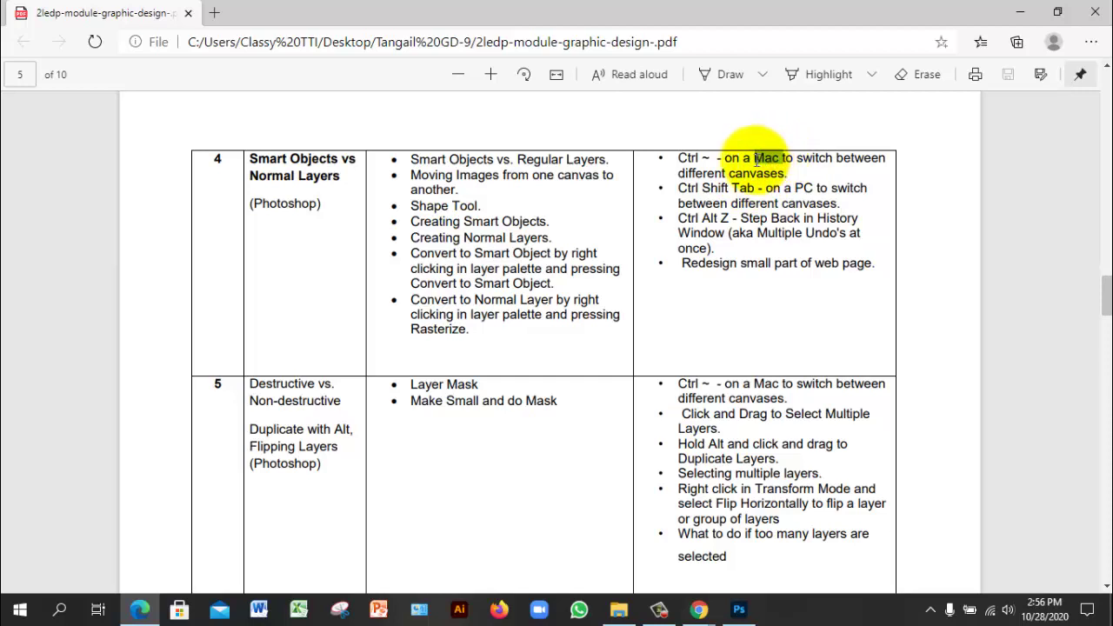
Review the module 4 shortcuts for switching between canvases and stepping back in history in the course PDF
click(745, 179)
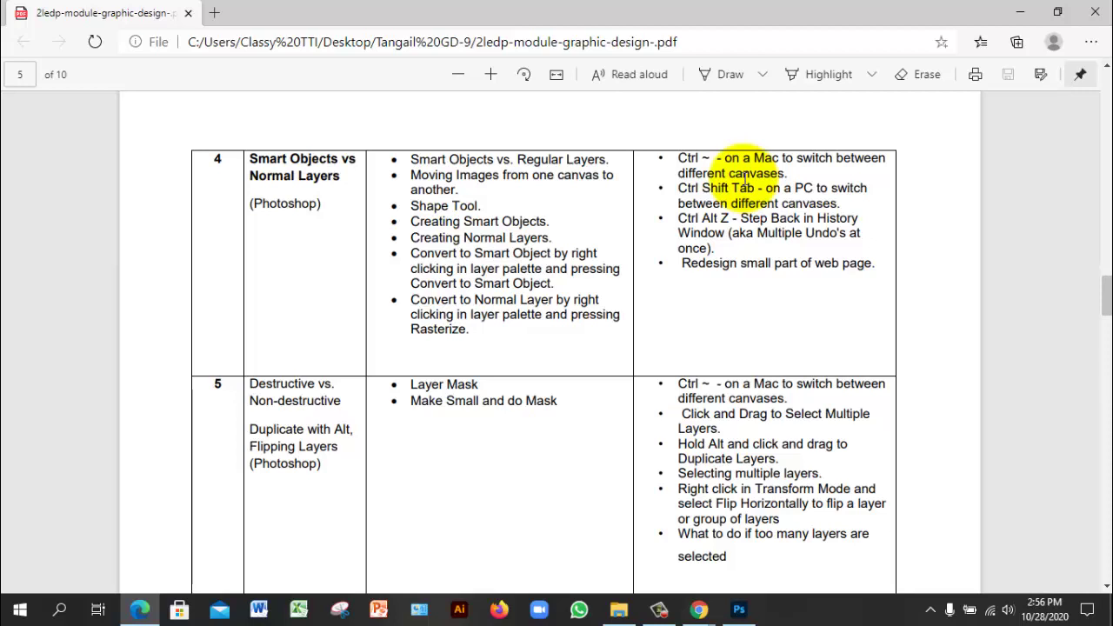
click(770, 193)
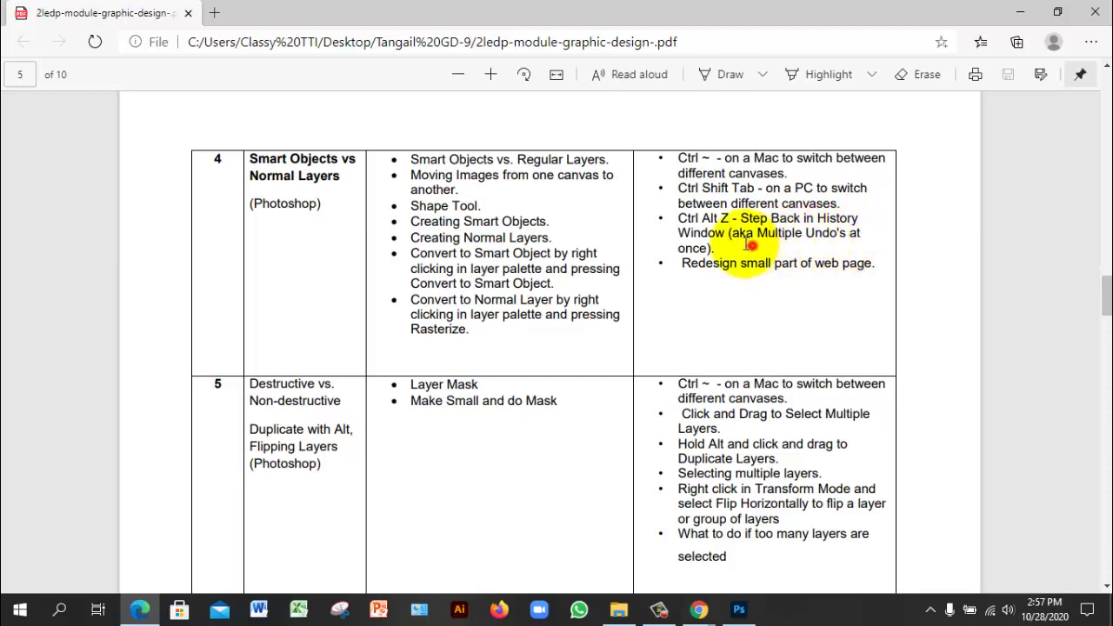
drag(681, 220, 717, 251)
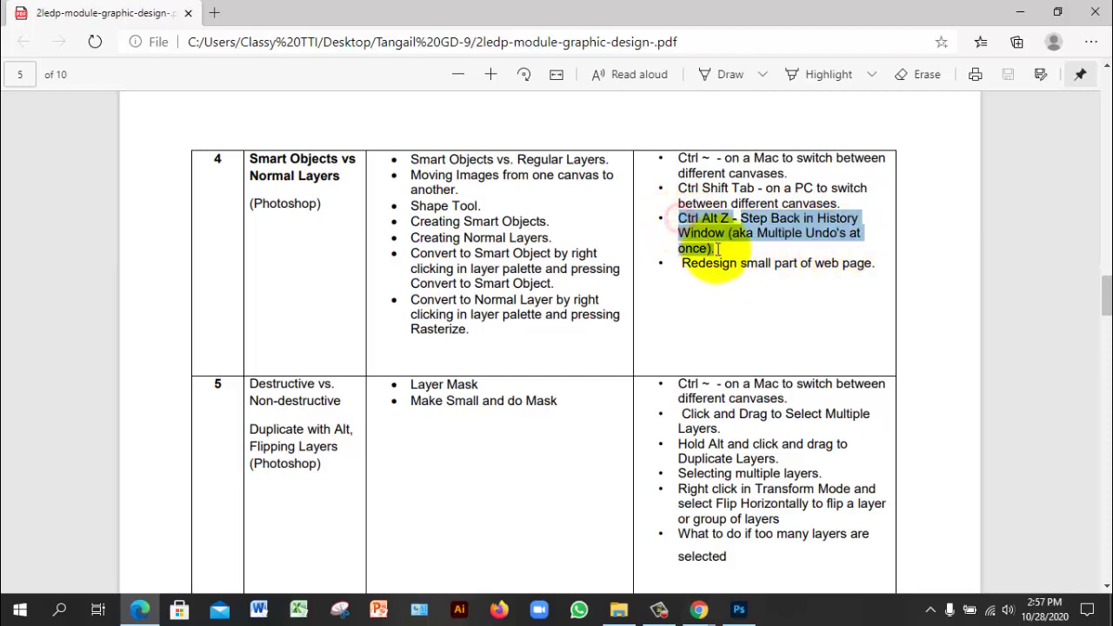
click(738, 232)
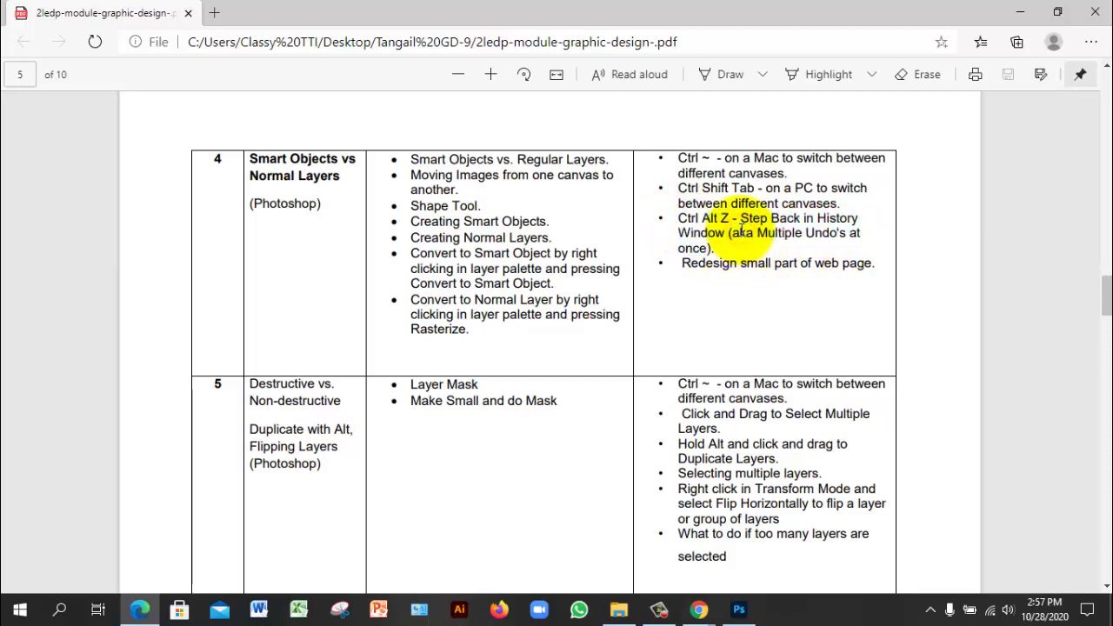
click(682, 188)
drag(682, 188, 739, 202)
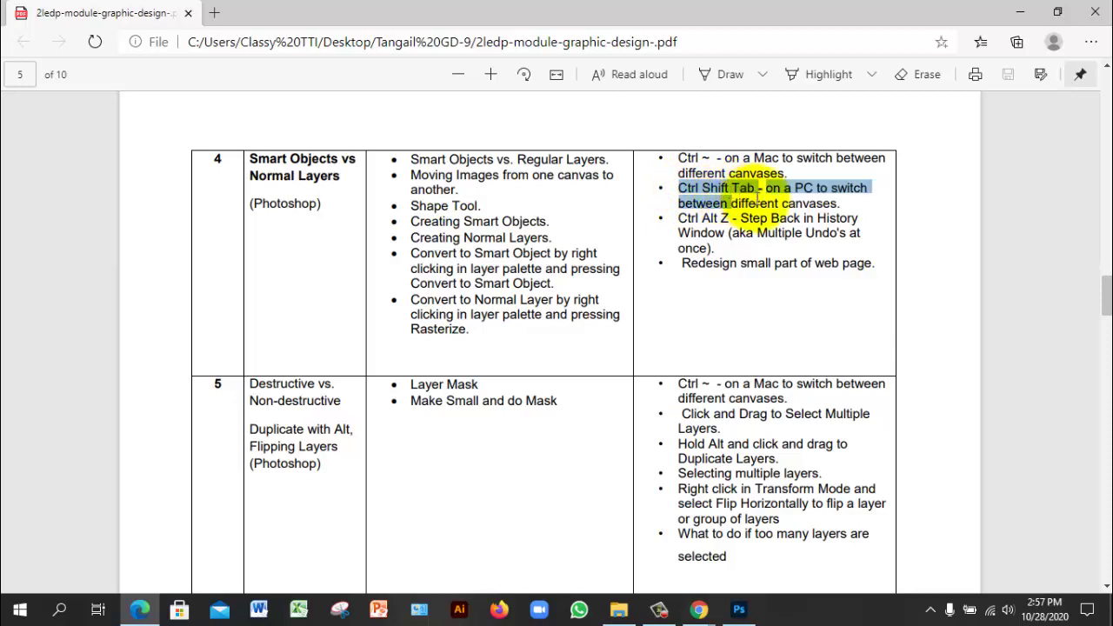
click(800, 203)
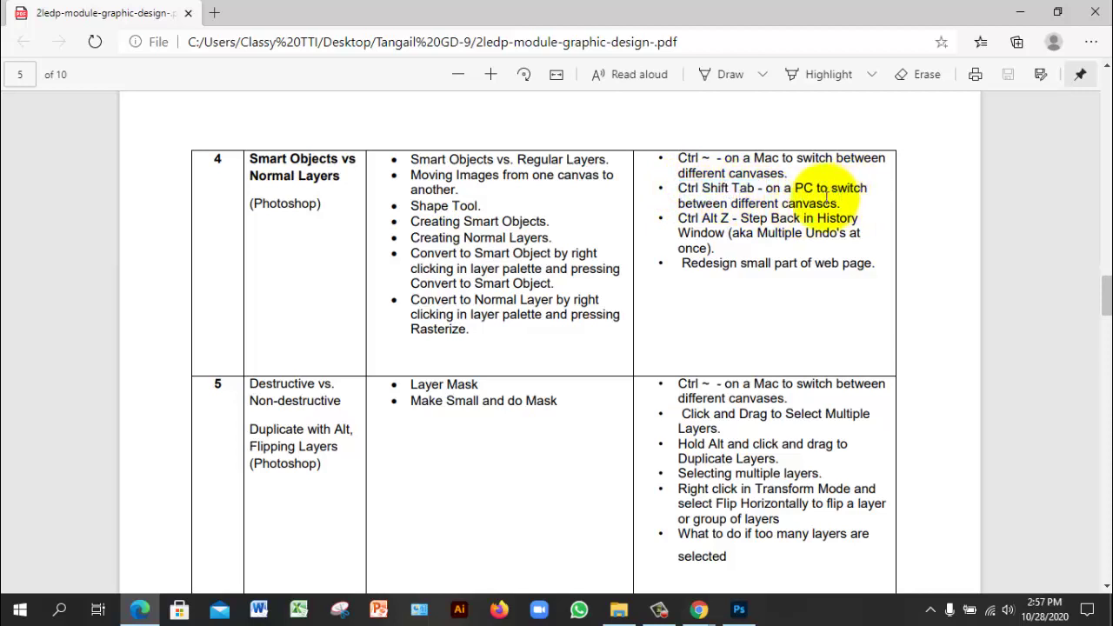
click(844, 203)
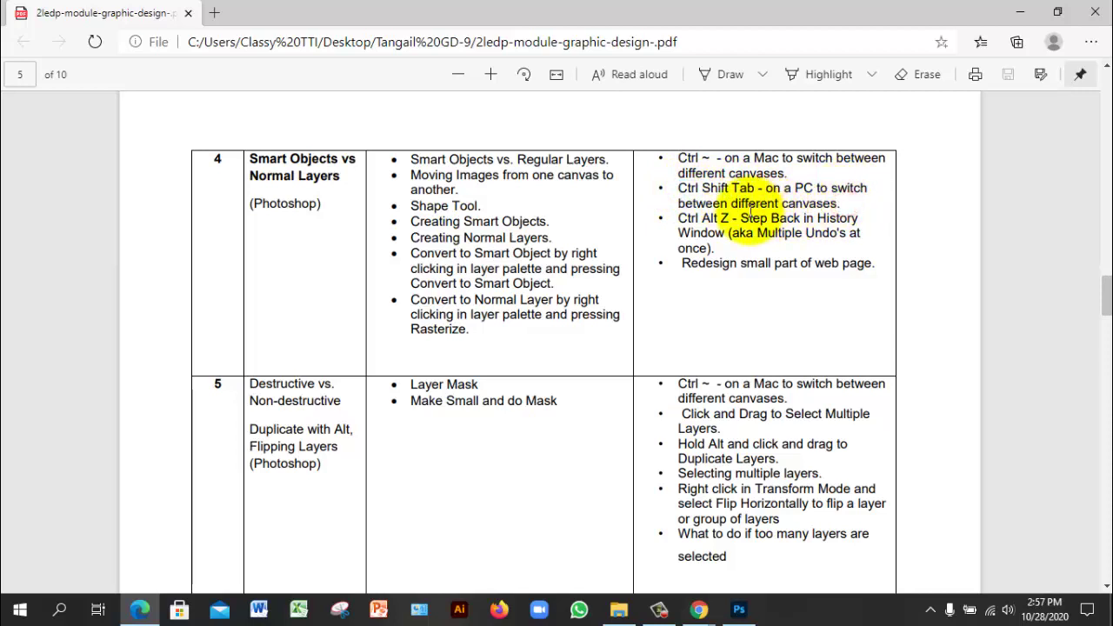
click(759, 244)
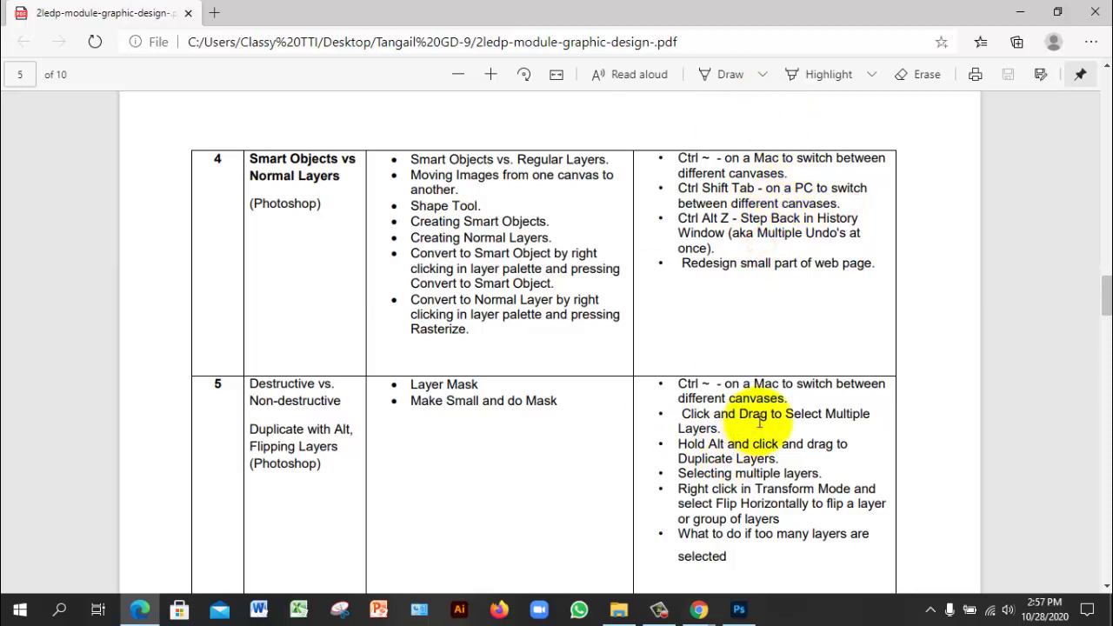
Switch to Photoshop and open the image pexels-moose-photos-1036622 from the Downloads folder
click(741, 611)
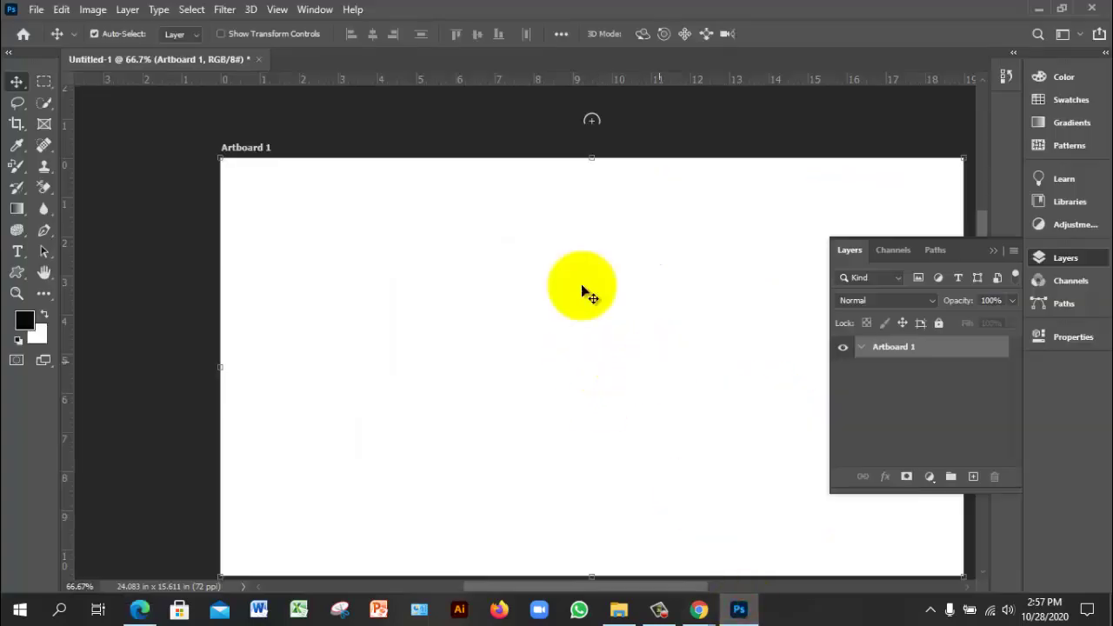
click(566, 270)
click(591, 120)
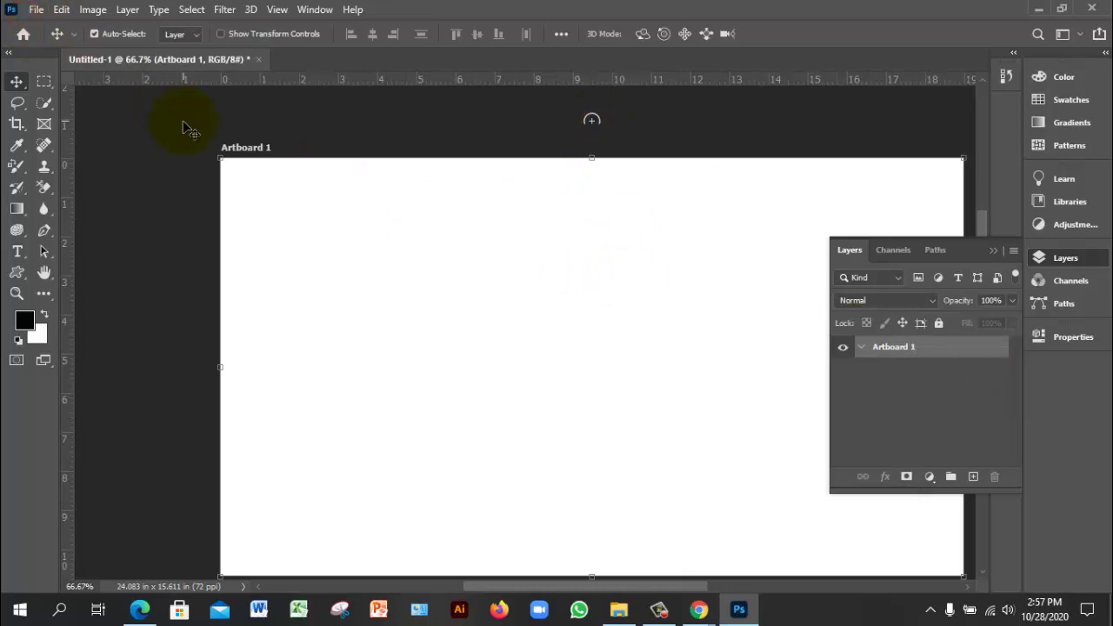
click(35, 11)
click(53, 42)
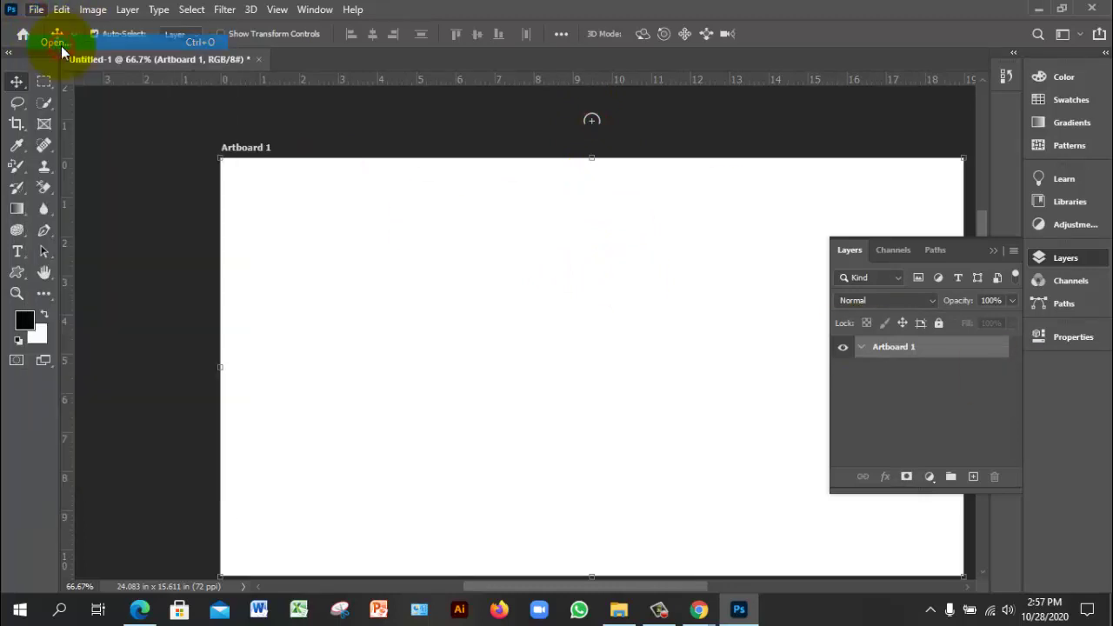
click(309, 270)
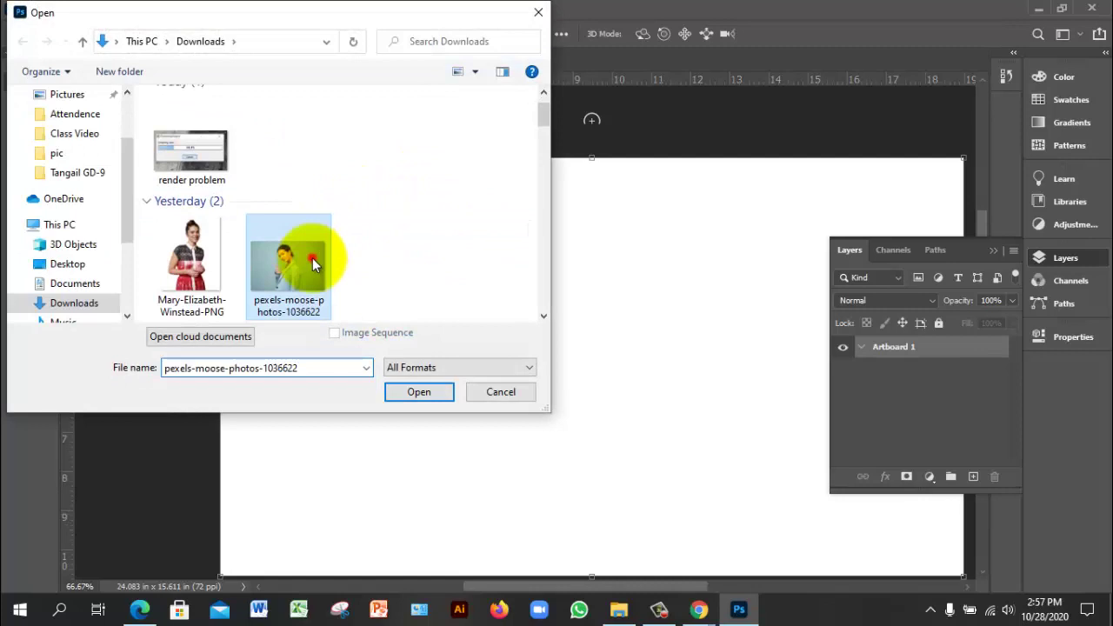
click(419, 391)
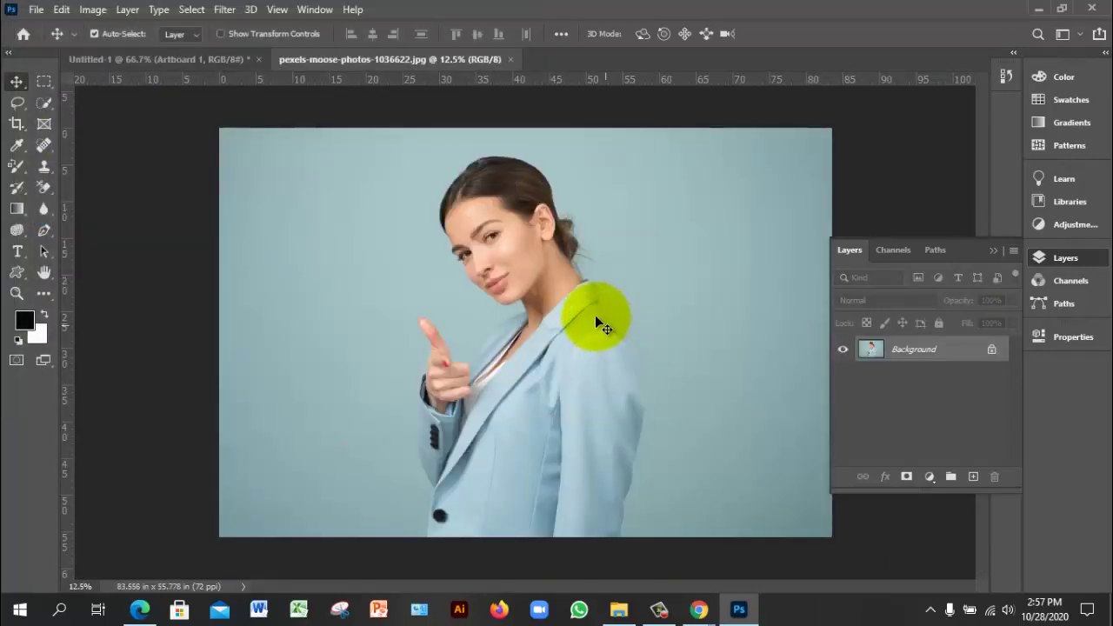
Arrange the photo and the Untitled-1 document in the 2-up Vertical layout
click(219, 58)
click(309, 61)
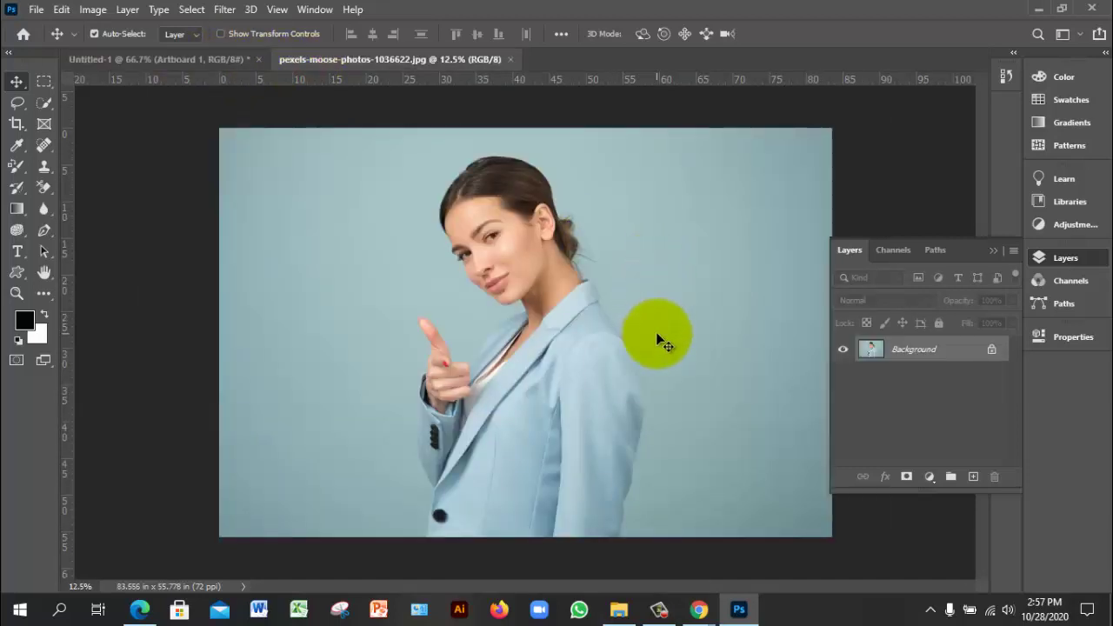
click(307, 9)
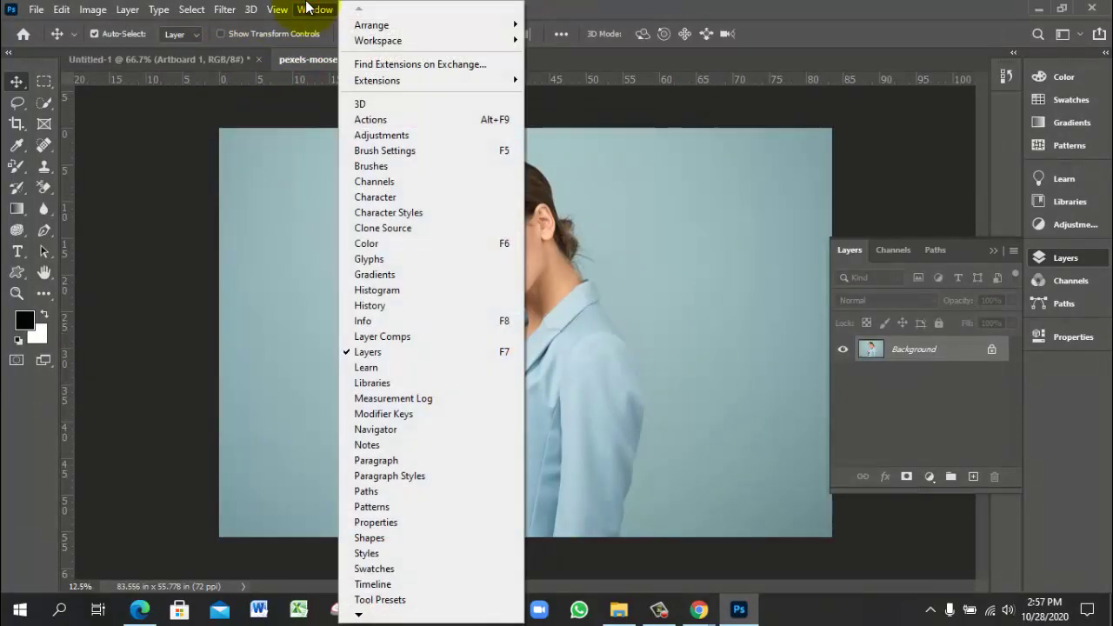
mouse_move(383, 26)
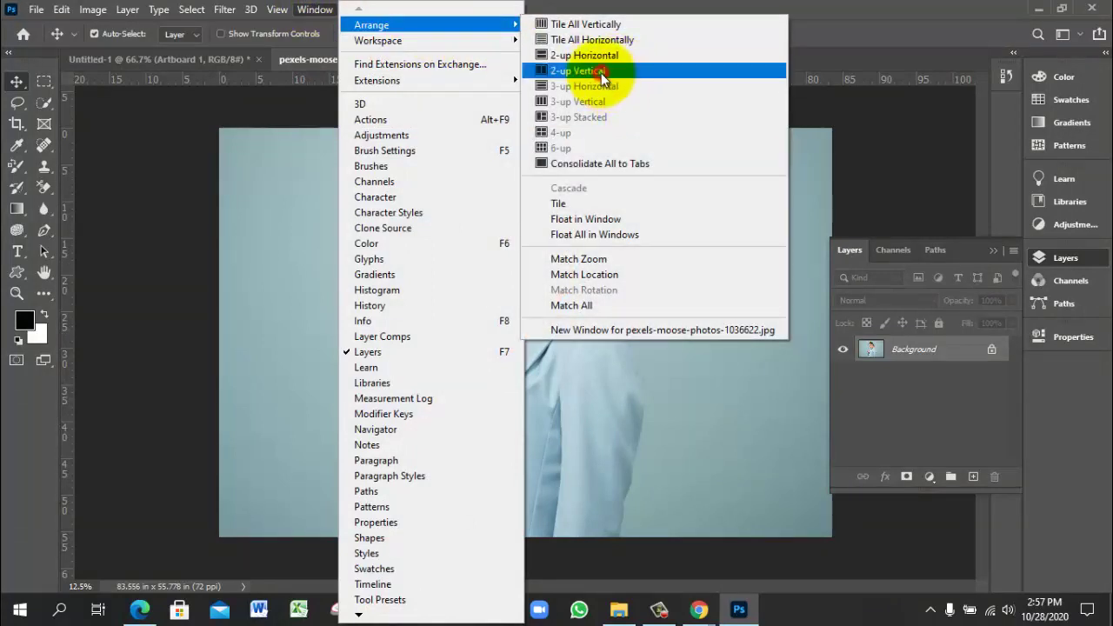
click(602, 73)
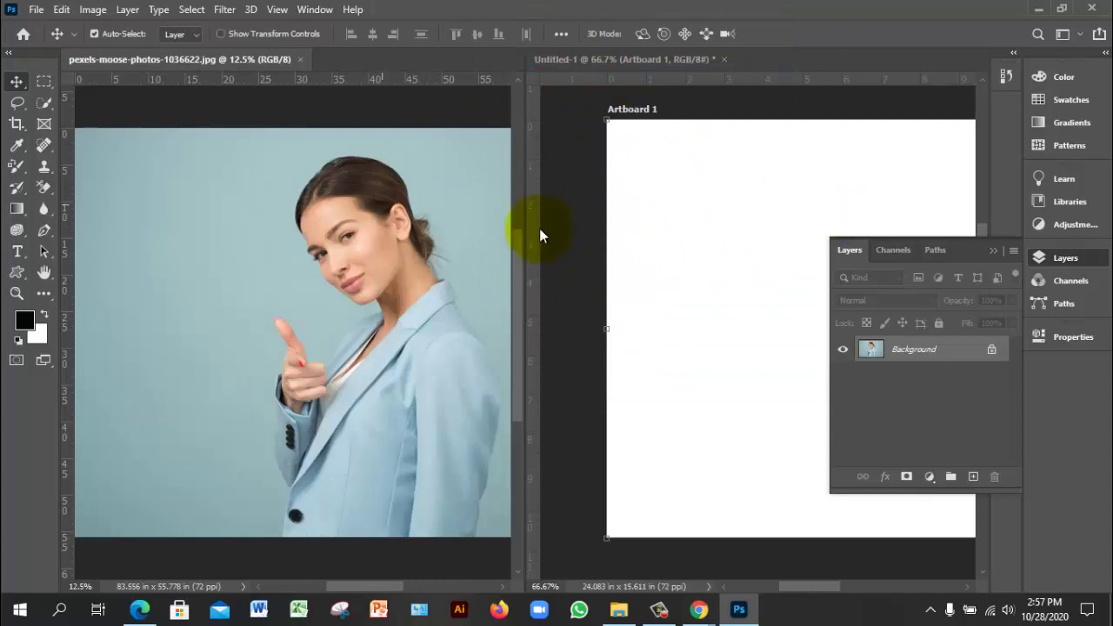
Rearrange the two open documents in the 2-up Horizontal layout
click(313, 10)
mouse_move(457, 25)
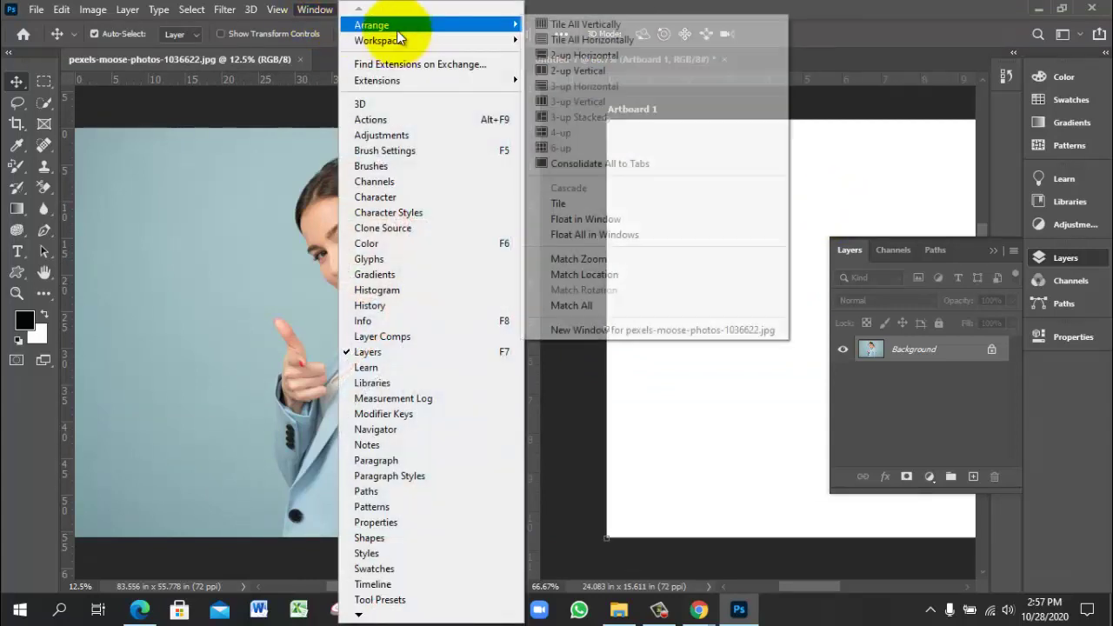
click(598, 56)
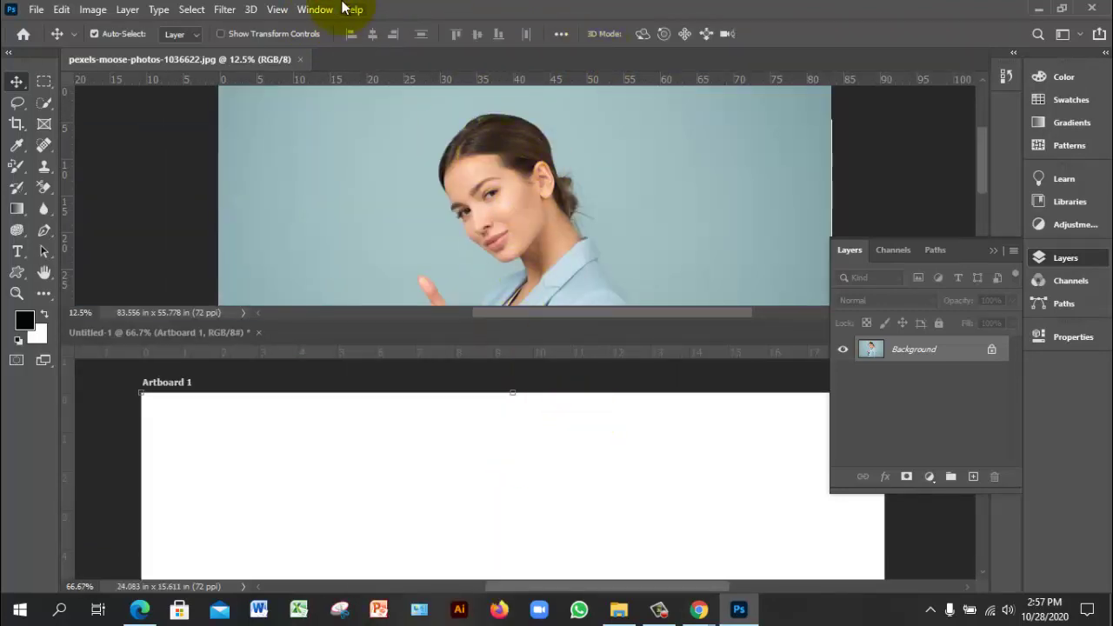
Consolidate all open documents to tabs and alternate between the photo and Untitled-1, ending on Untitled-1
click(313, 10)
mouse_move(378, 26)
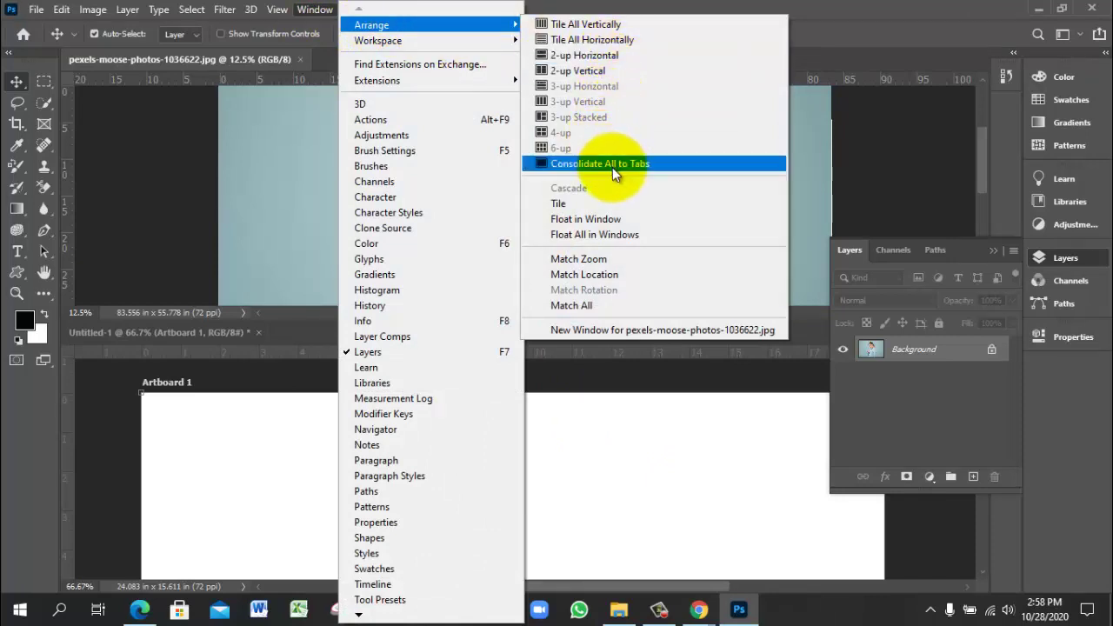
click(643, 168)
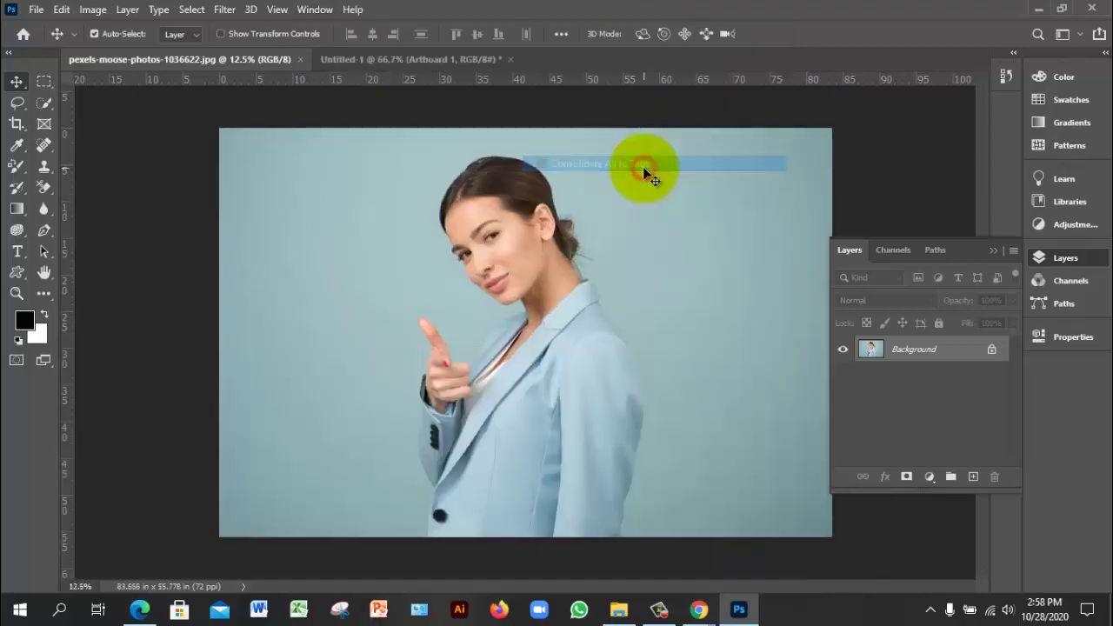
click(394, 63)
click(276, 61)
click(389, 62)
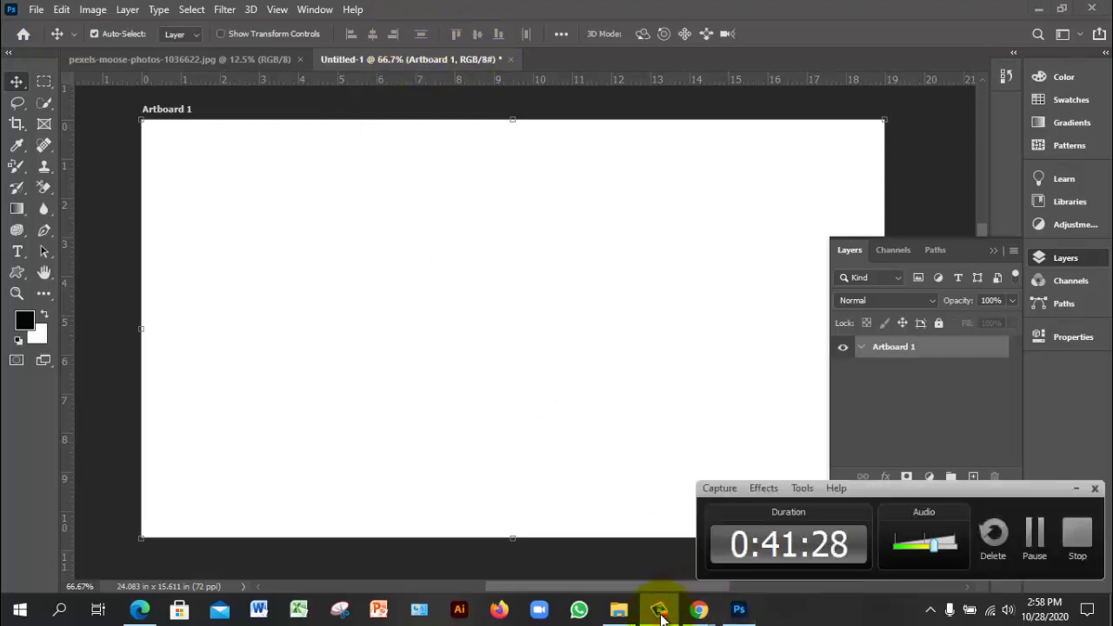
click(607, 333)
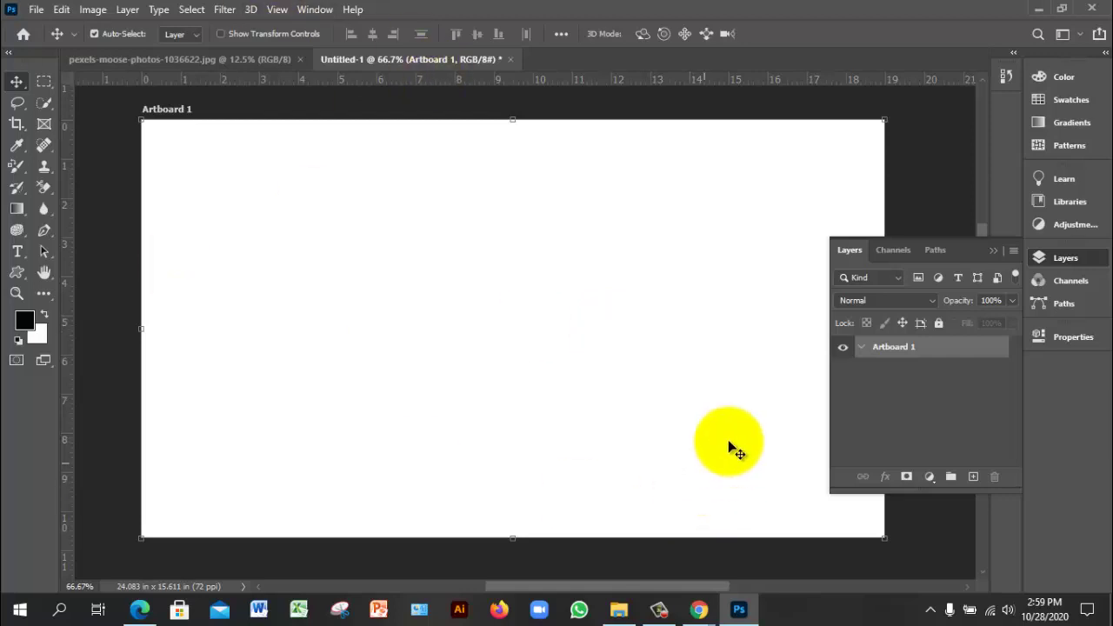
Switch to the course PDF in Edge and select the "Redesign small part of web page" line in module 4
click(139, 609)
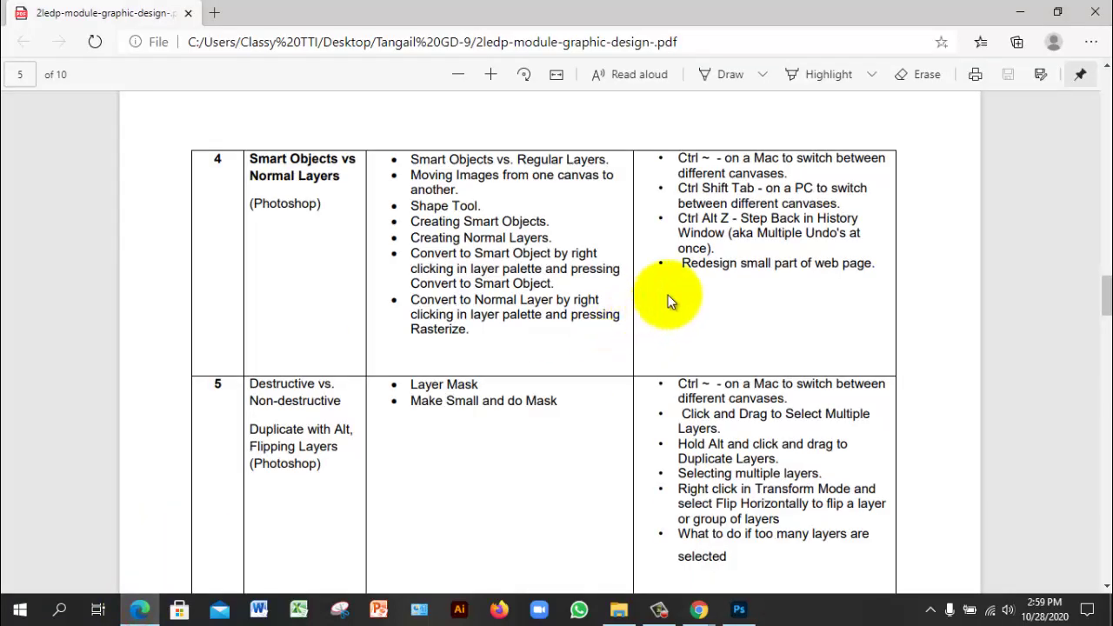
click(680, 263)
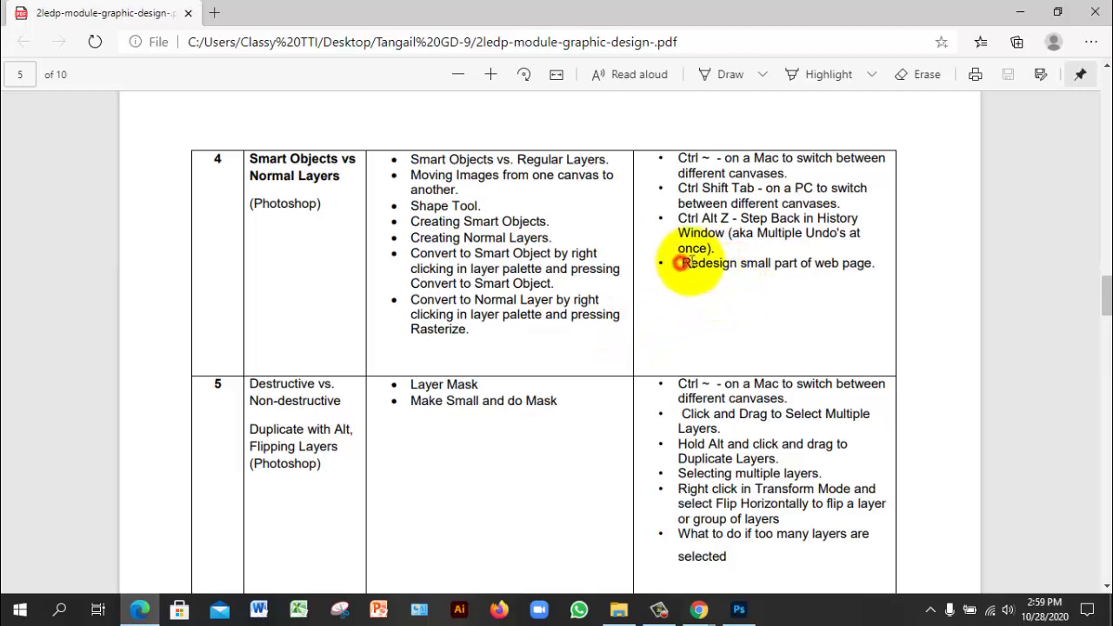
drag(680, 262, 870, 250)
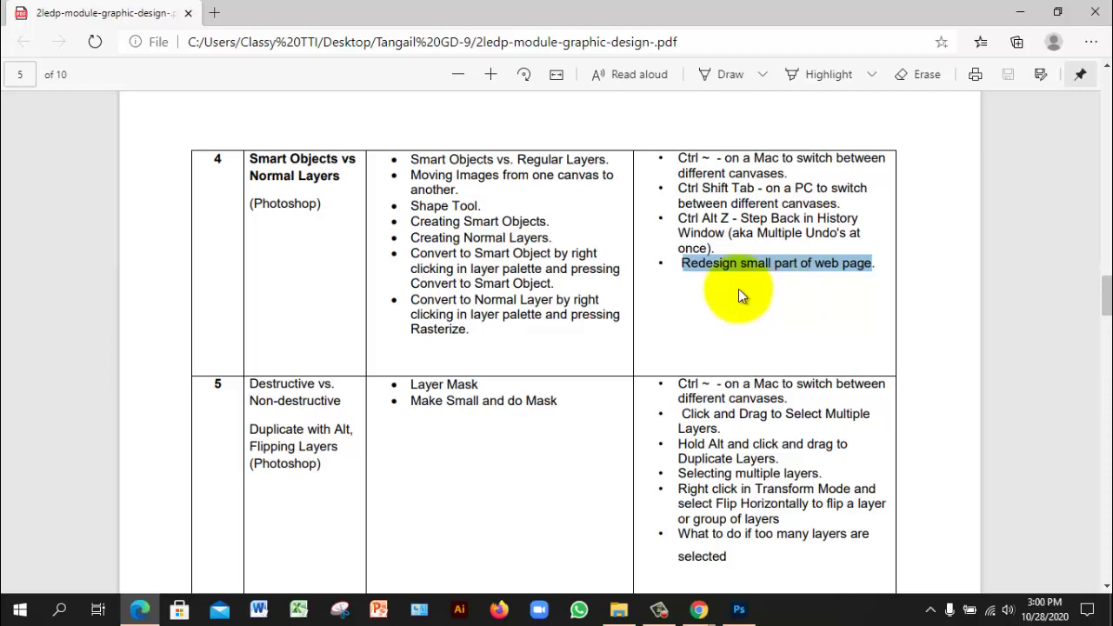
Switch back to Photoshop and close both the Untitled-1 document and the pexels-moose-photos-1036622 image without saving
click(747, 612)
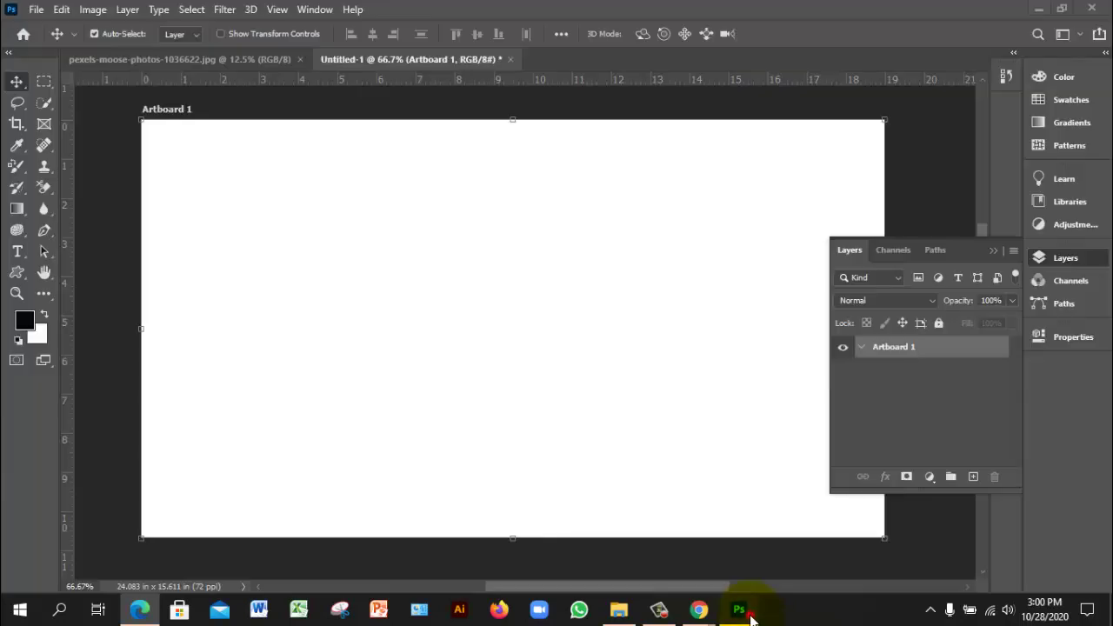
click(509, 93)
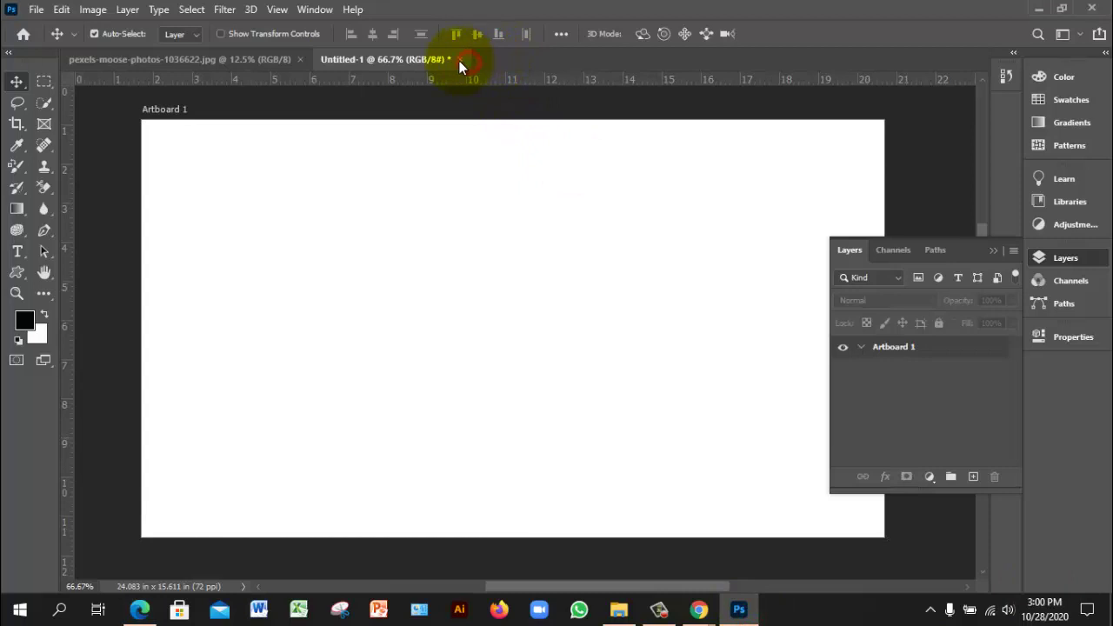
click(459, 60)
click(569, 237)
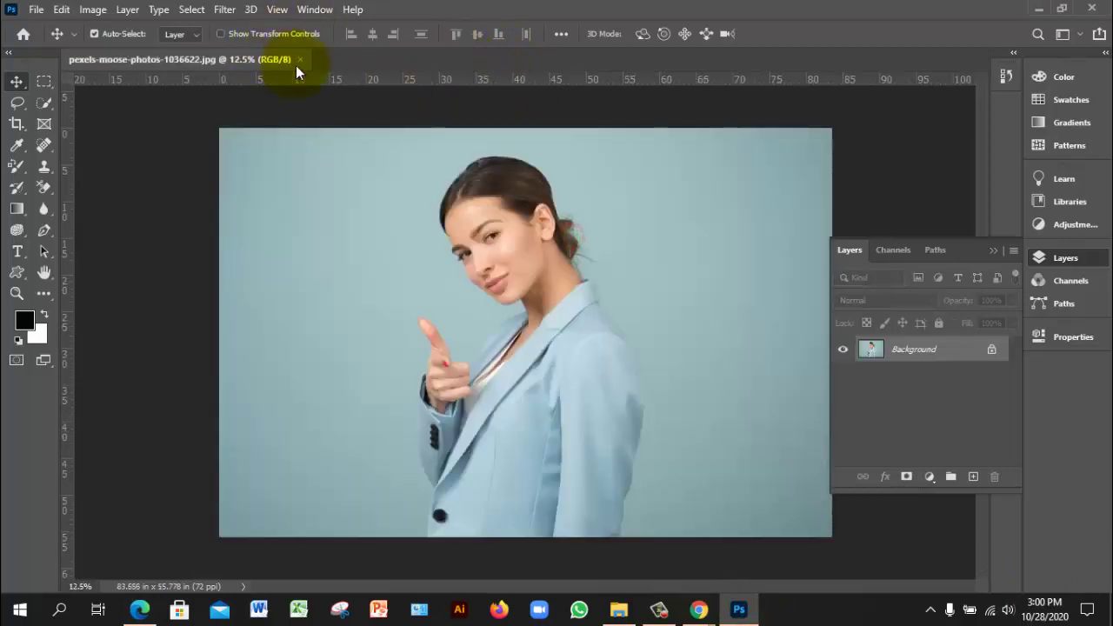
click(299, 60)
click(535, 279)
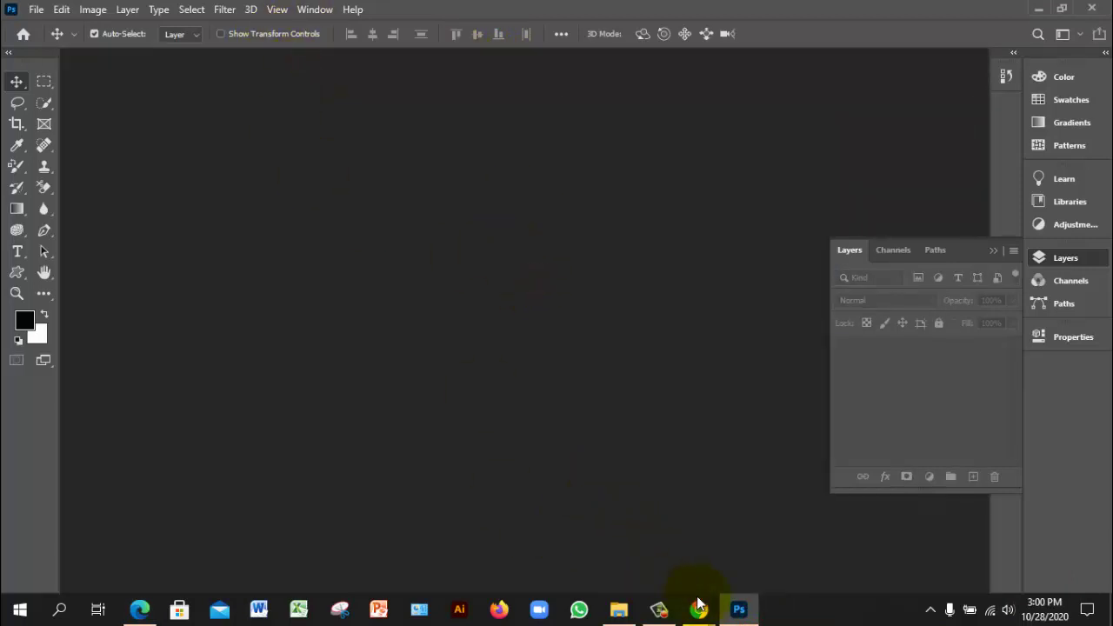
Switch to Chrome and load the BBC News Bangla site (bbc.com/bengali) in a new tab
mouse_move(698, 604)
click(671, 571)
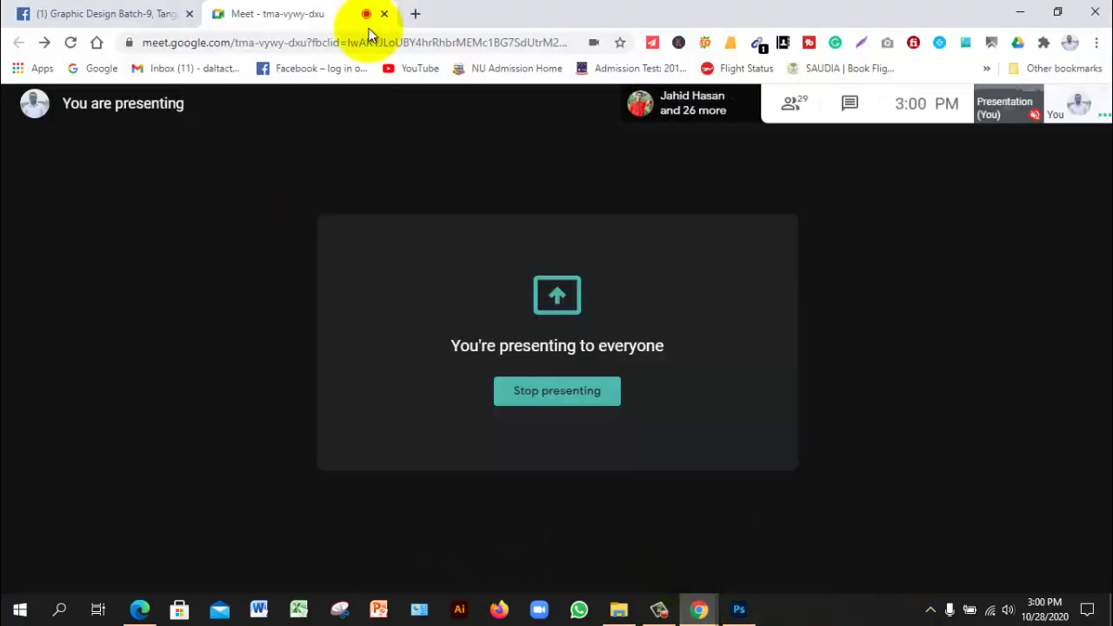
click(415, 13)
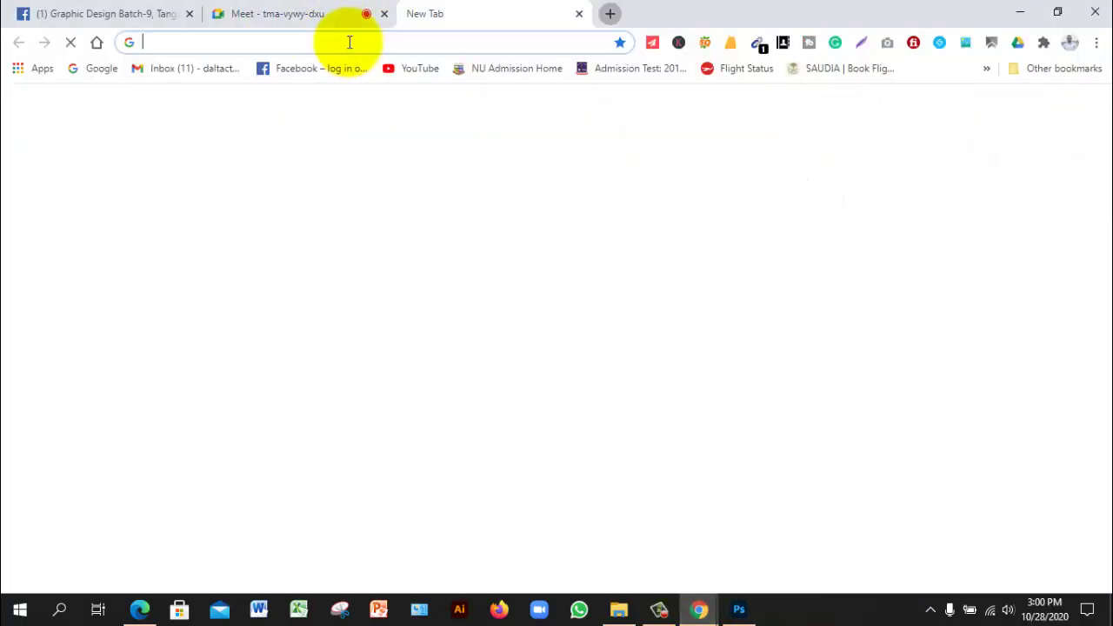
click(349, 42)
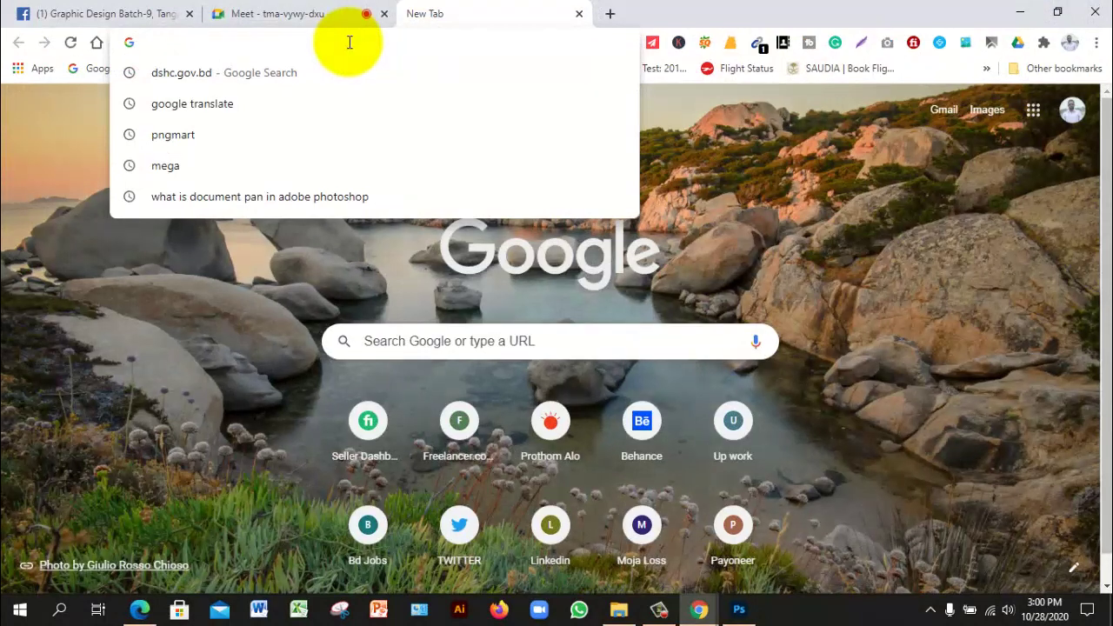
text(bbc)
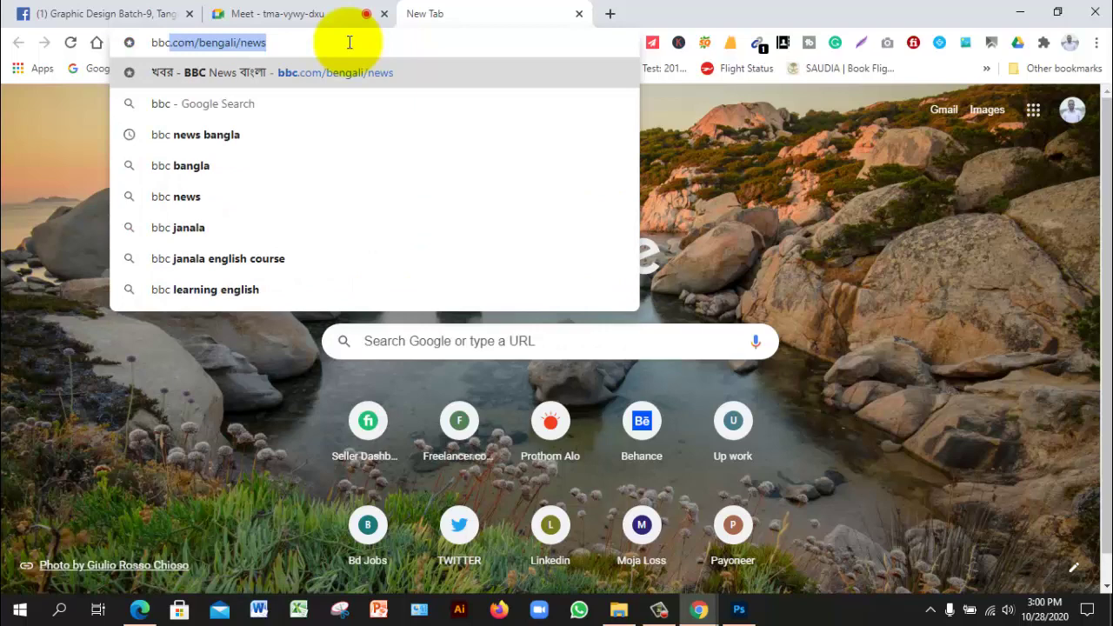
key(Return)
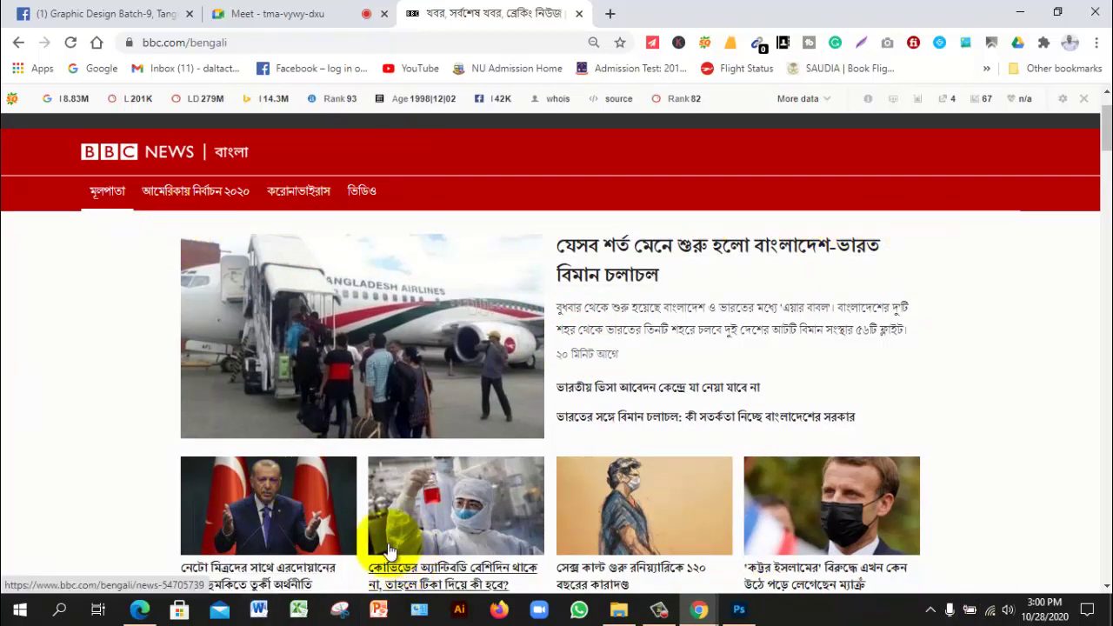
Open the Snipping Tool and capture the BBC Bangla top stories area, from the airplane lead story through the row of four stories
click(348, 617)
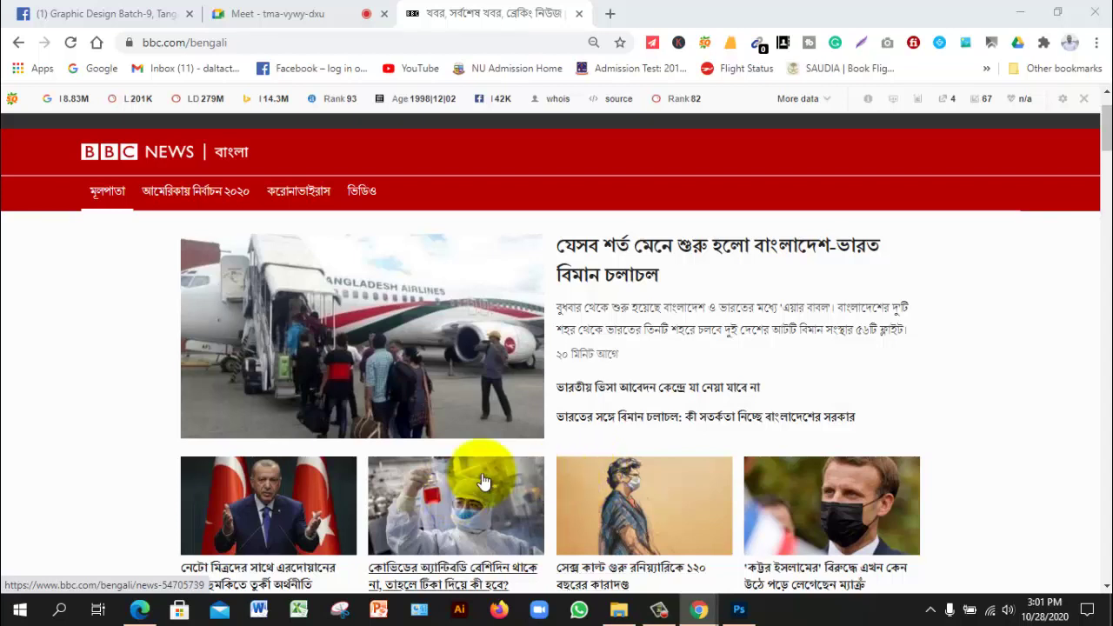
click(342, 611)
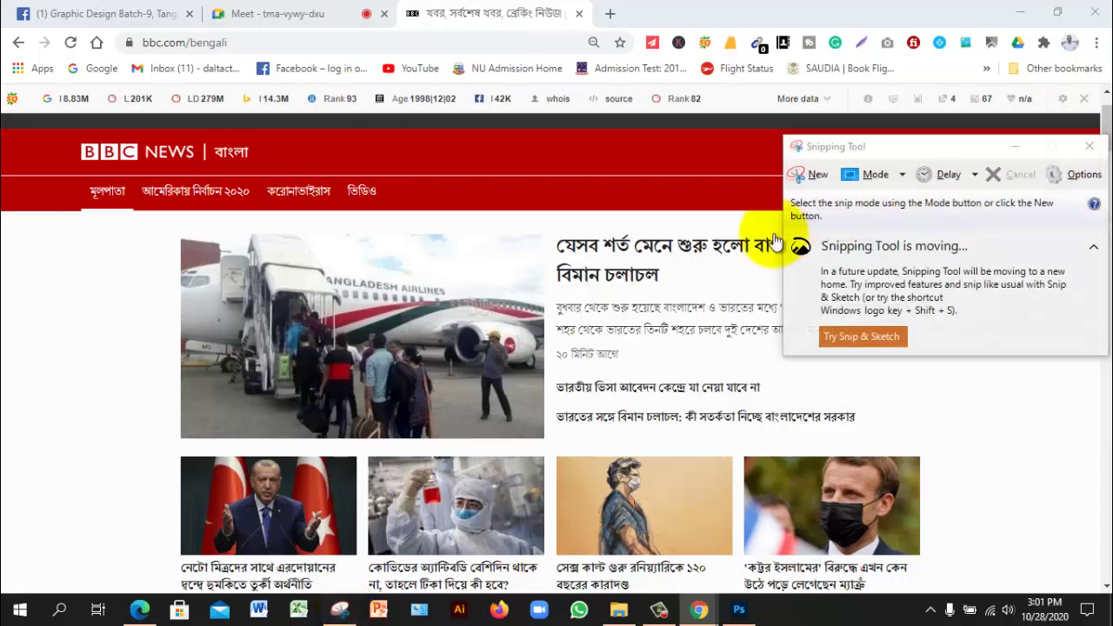
click(808, 174)
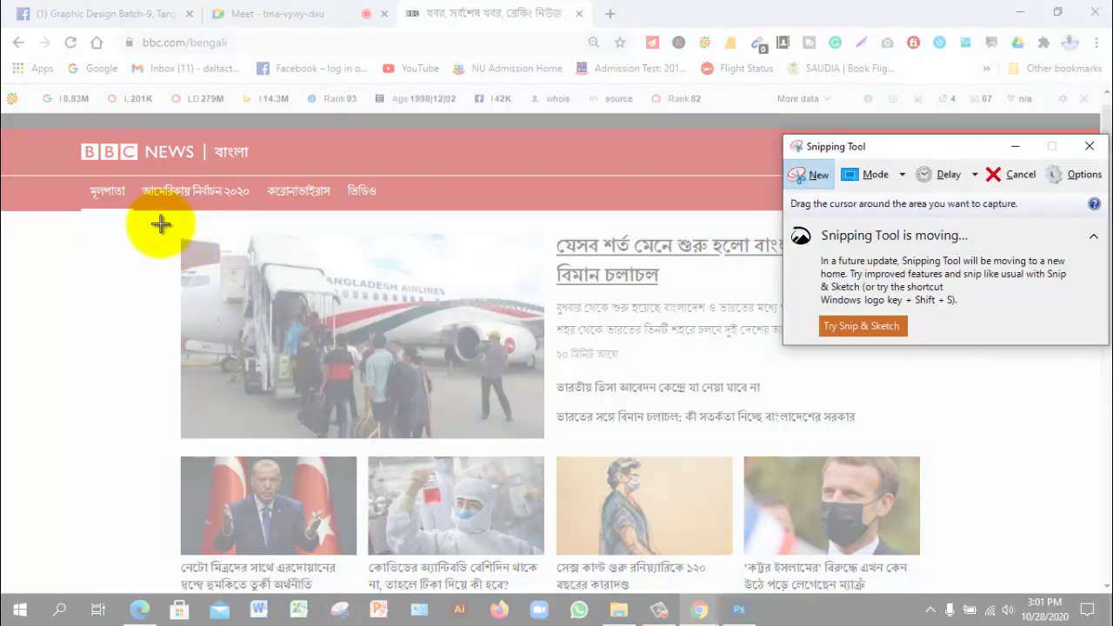
drag(160, 219, 946, 561)
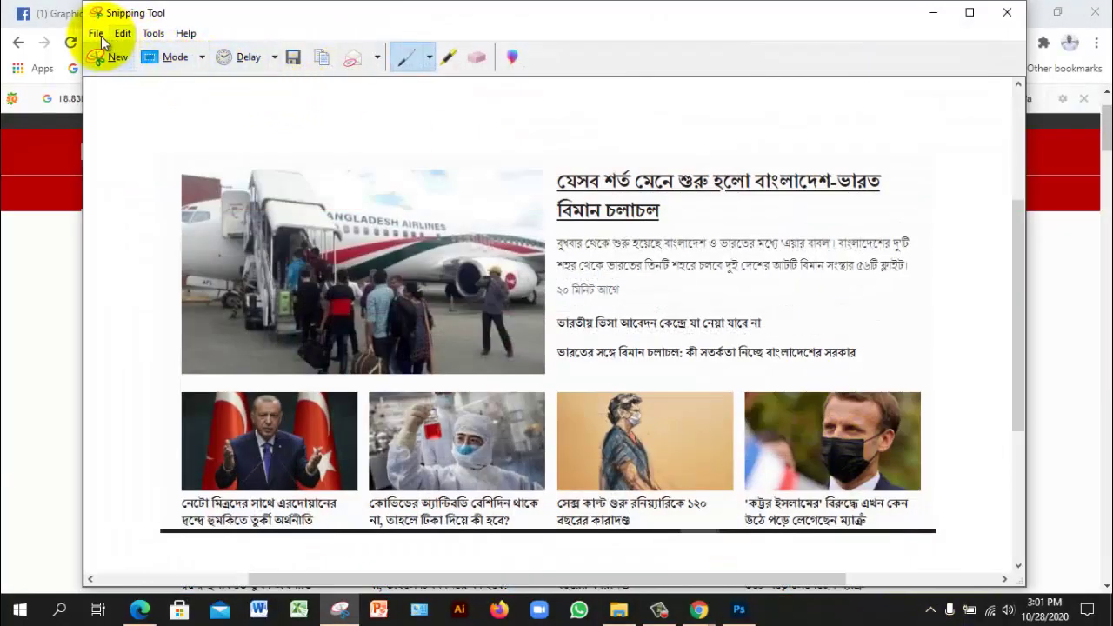
Start saving the snip and browse to the Tangail GD-9 folder on the Desktop as its destination
click(96, 34)
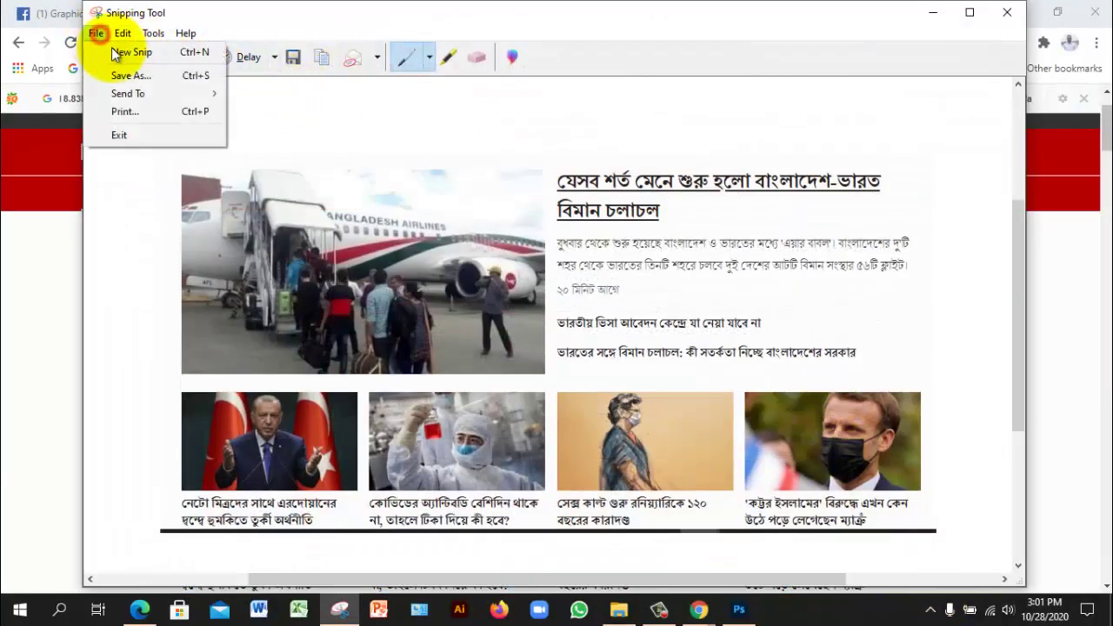
click(131, 74)
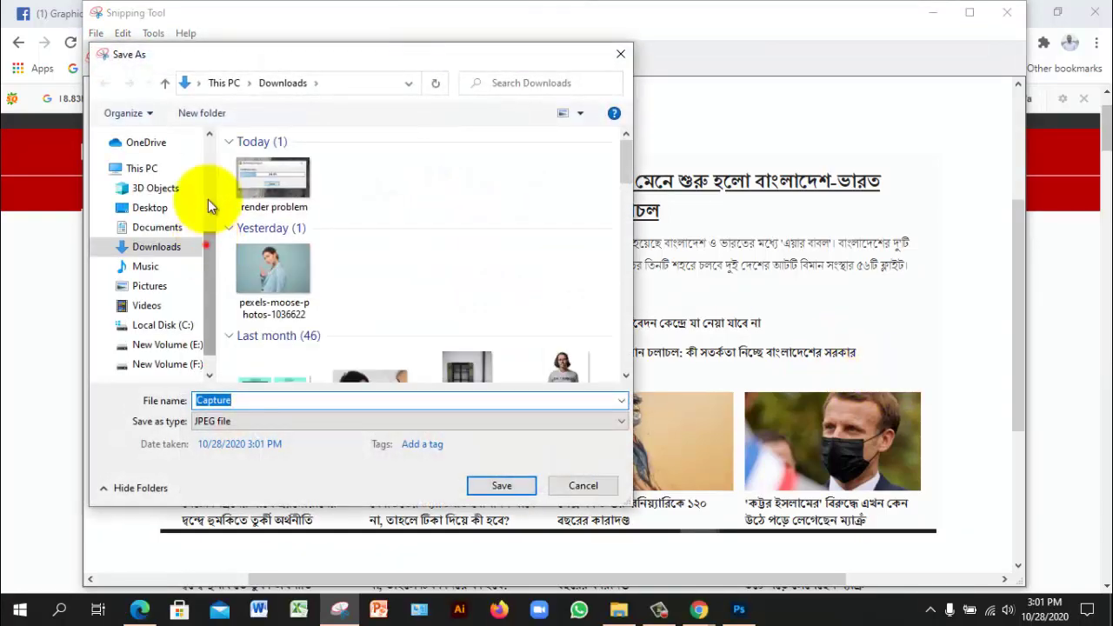
drag(208, 206, 208, 144)
click(150, 168)
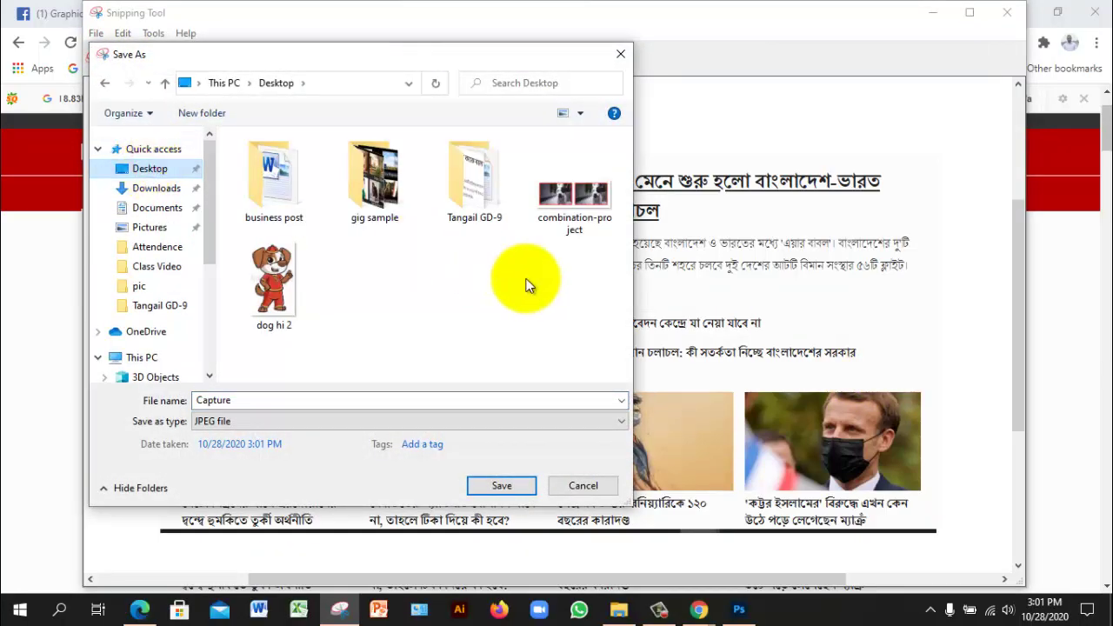
double_click(461, 183)
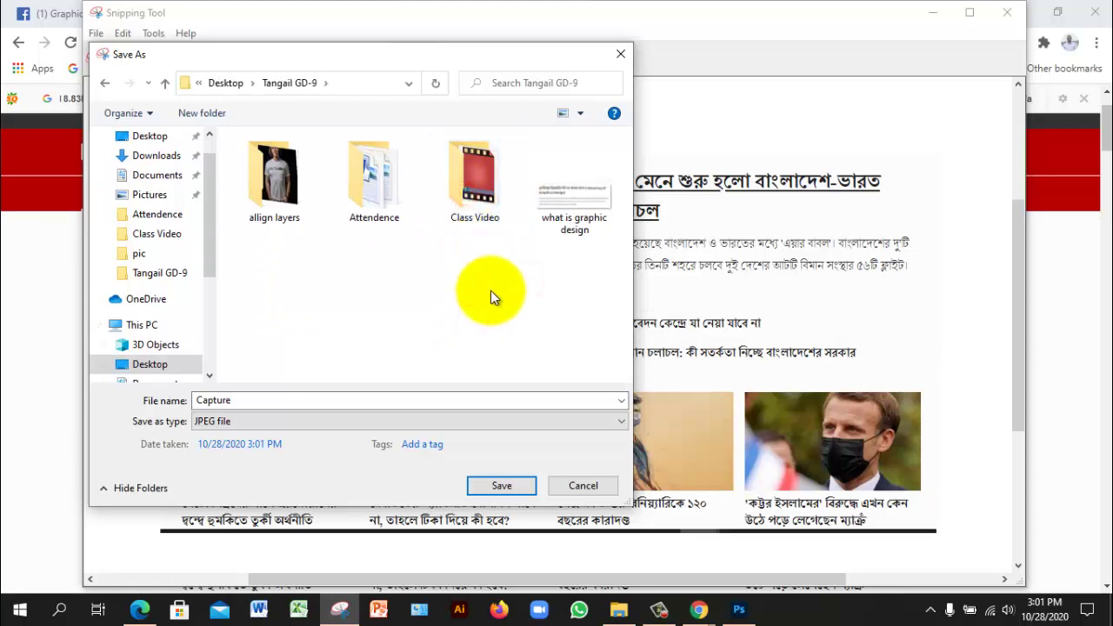
Create a new folder named module-4 inside Tangail GD-9
key(ctrl+shift+n)
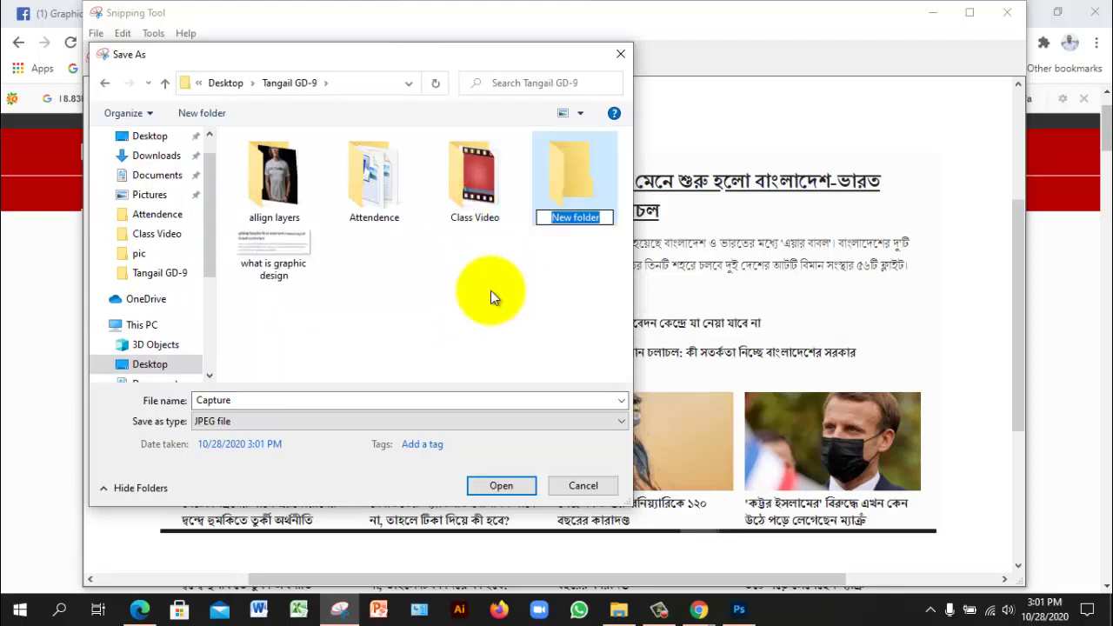
text(class)
key(BackSpace)
key(BackSpace)
key(BackSpace)
key(BackSpace)
key(BackSpace)
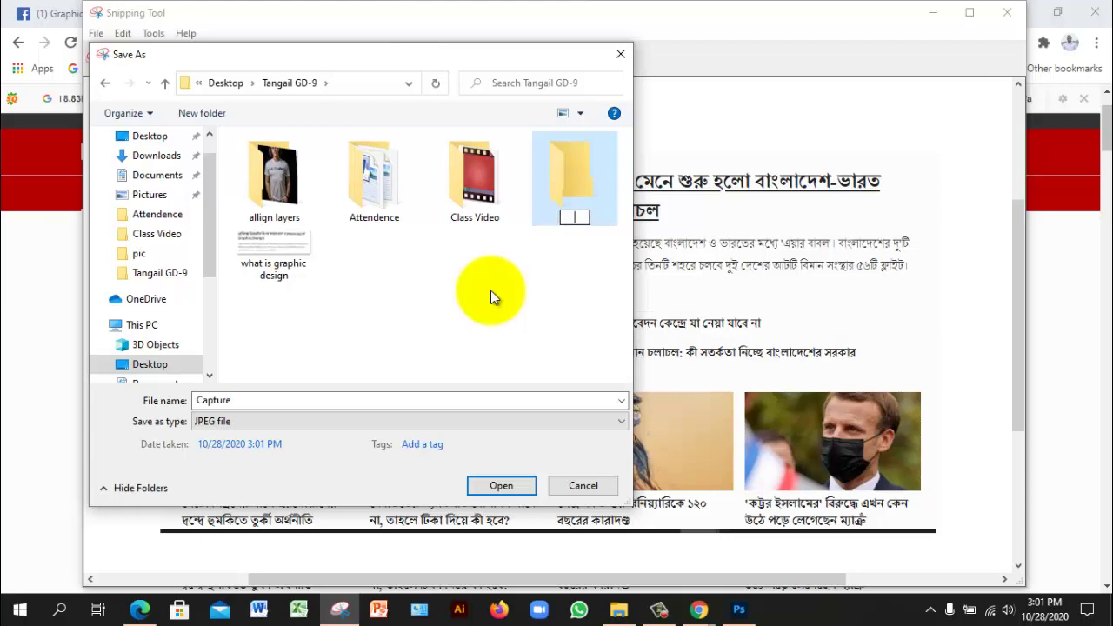
text(module-4)
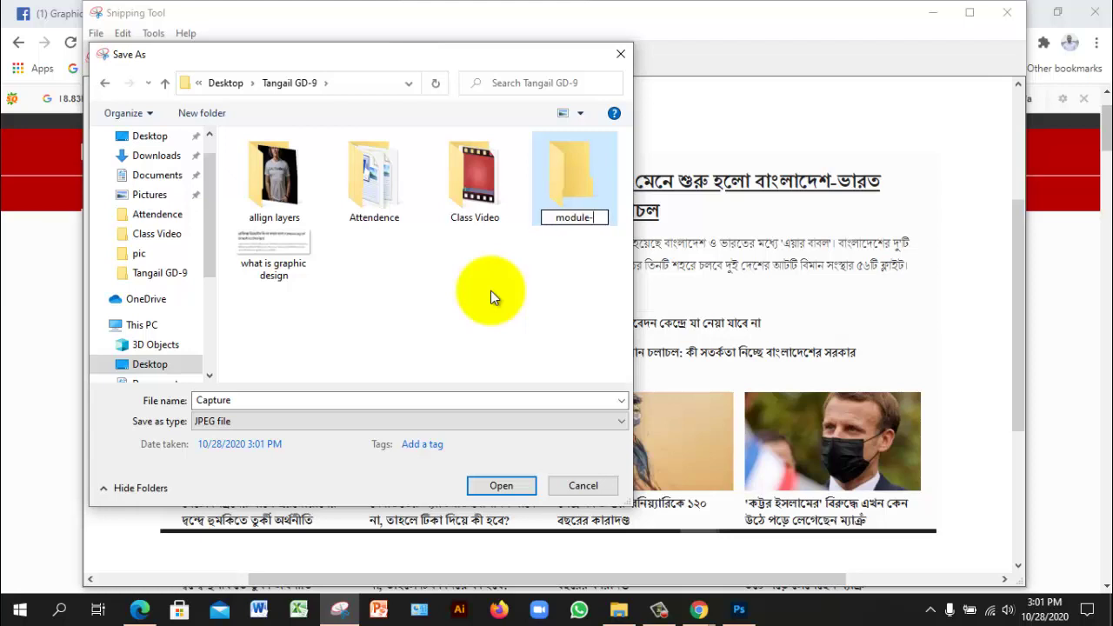
click(507, 298)
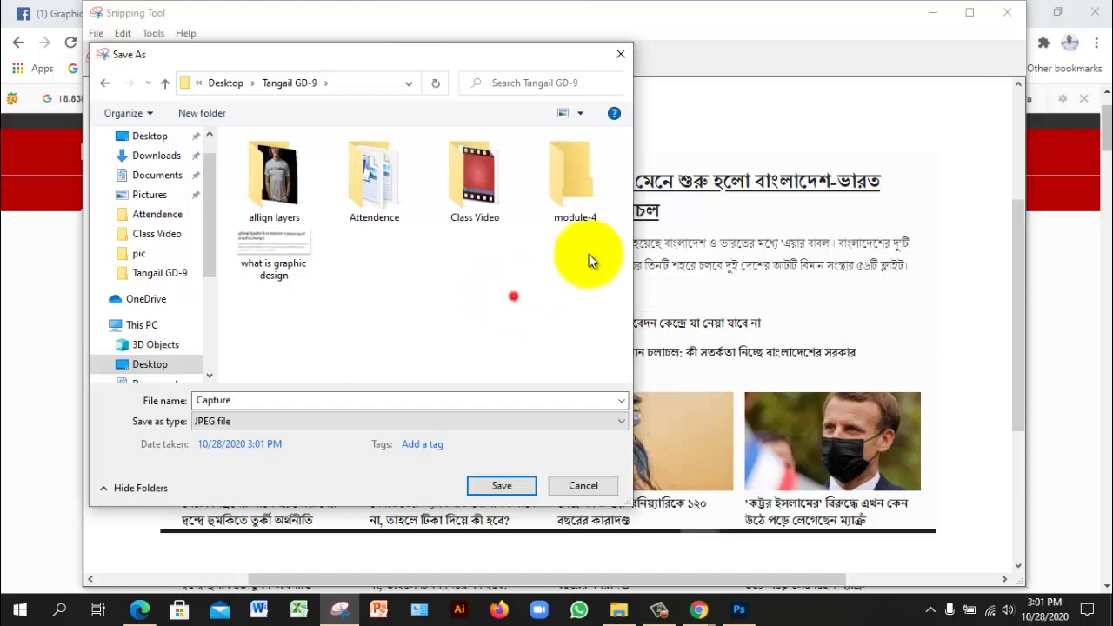
Save the snip in the module-4 folder as a JPEG file named 1, and close the Snipping Tool
double_click(570, 179)
double_click(322, 397)
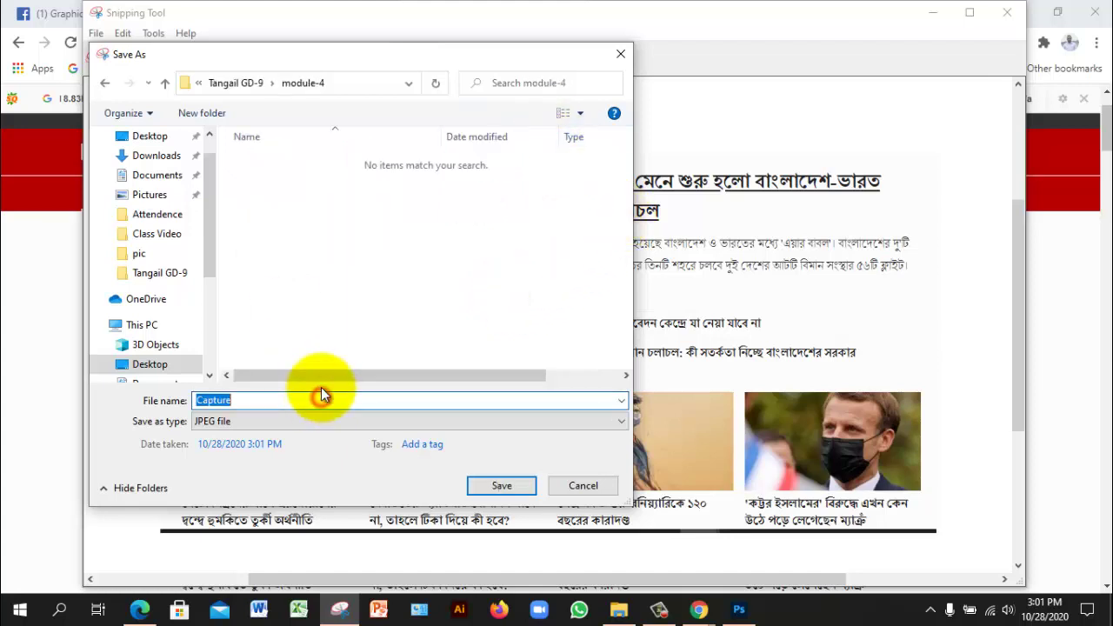
text(1)
click(503, 486)
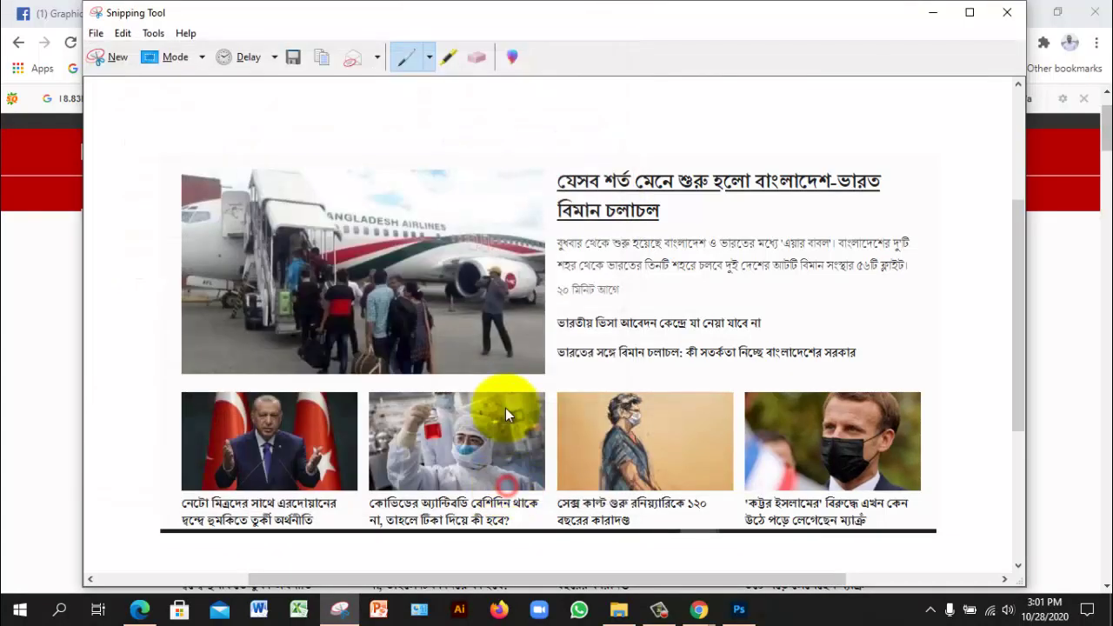
click(1006, 12)
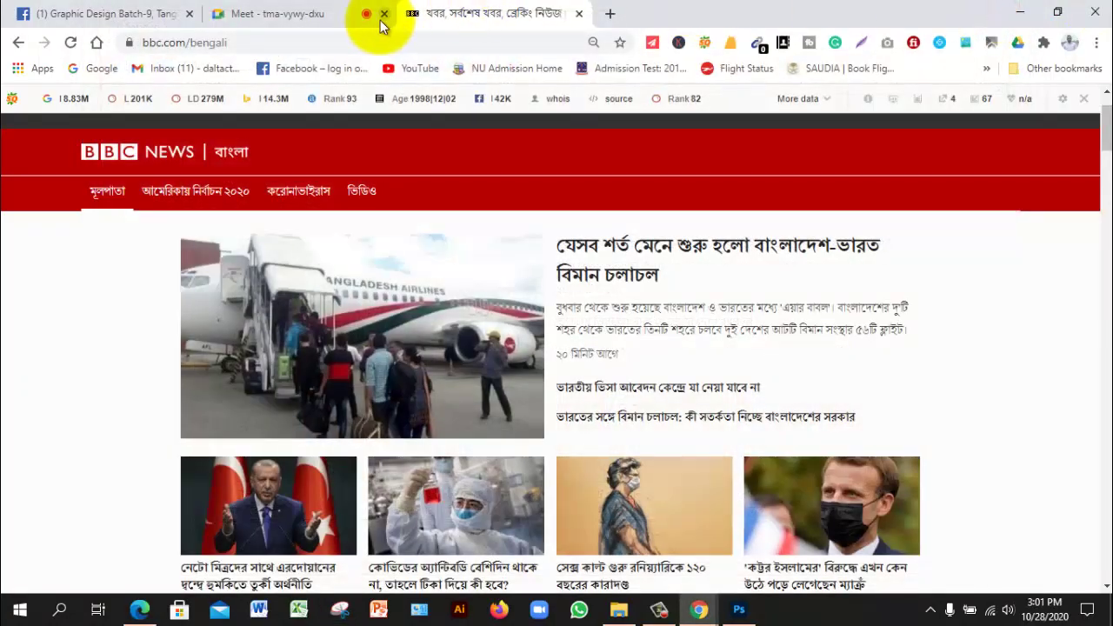
Switch to Photoshop and create a new document from the A4 print preset, 210 x 297 mm at 300 ppi
click(738, 609)
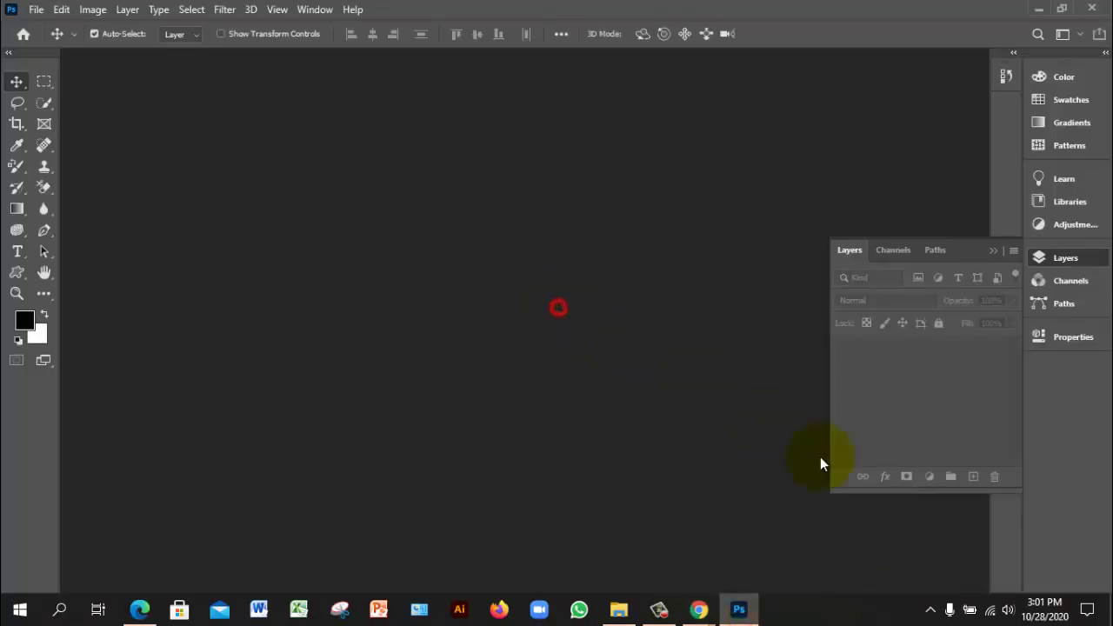
click(35, 11)
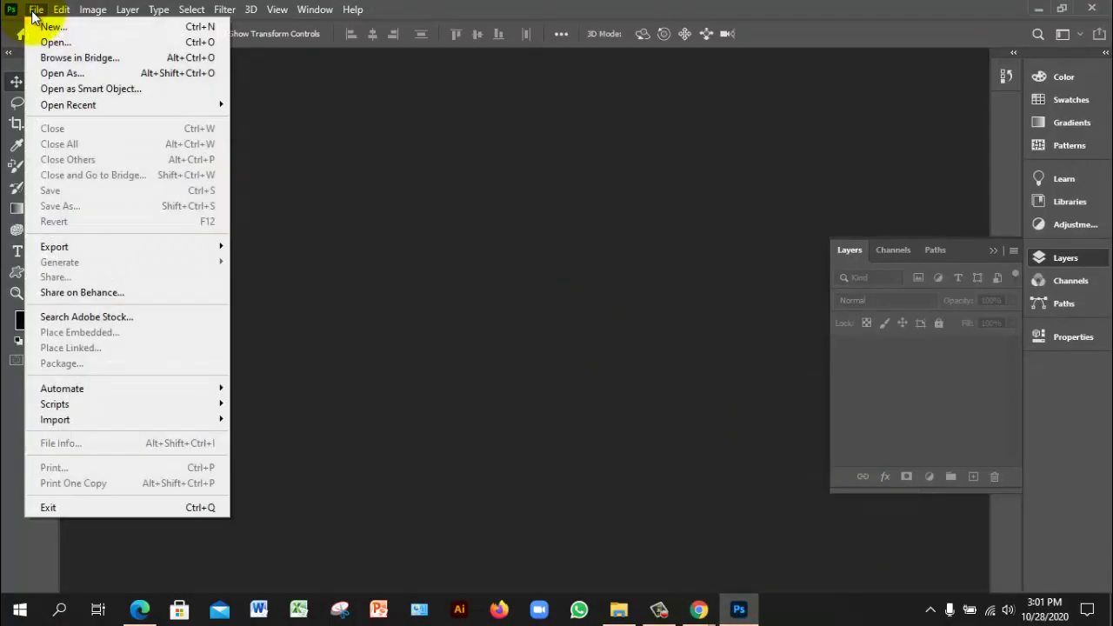
click(41, 25)
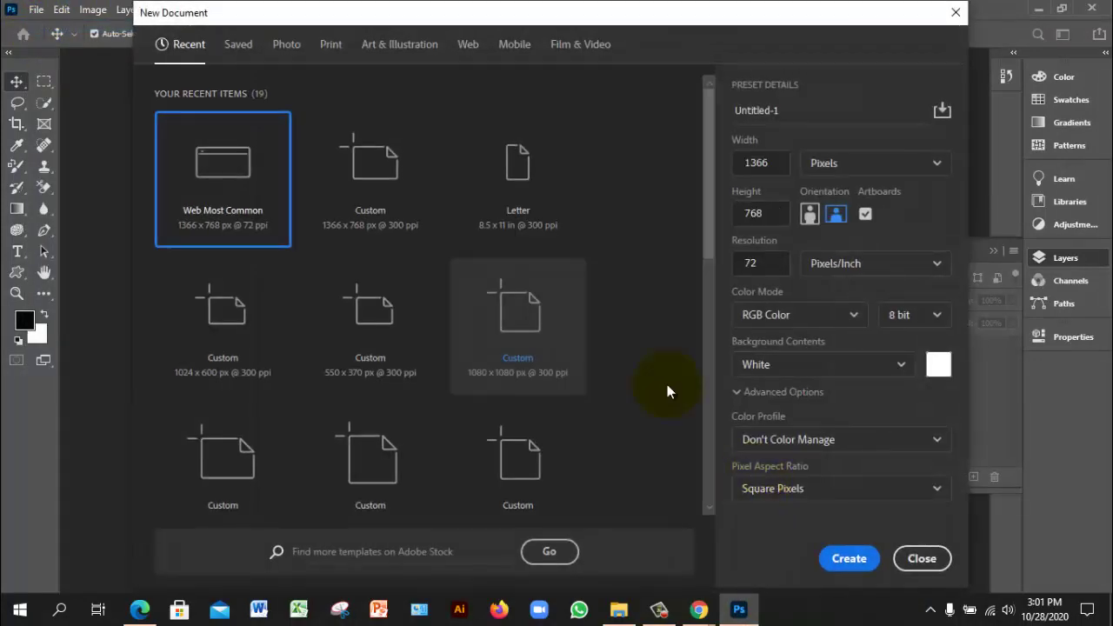
click(331, 45)
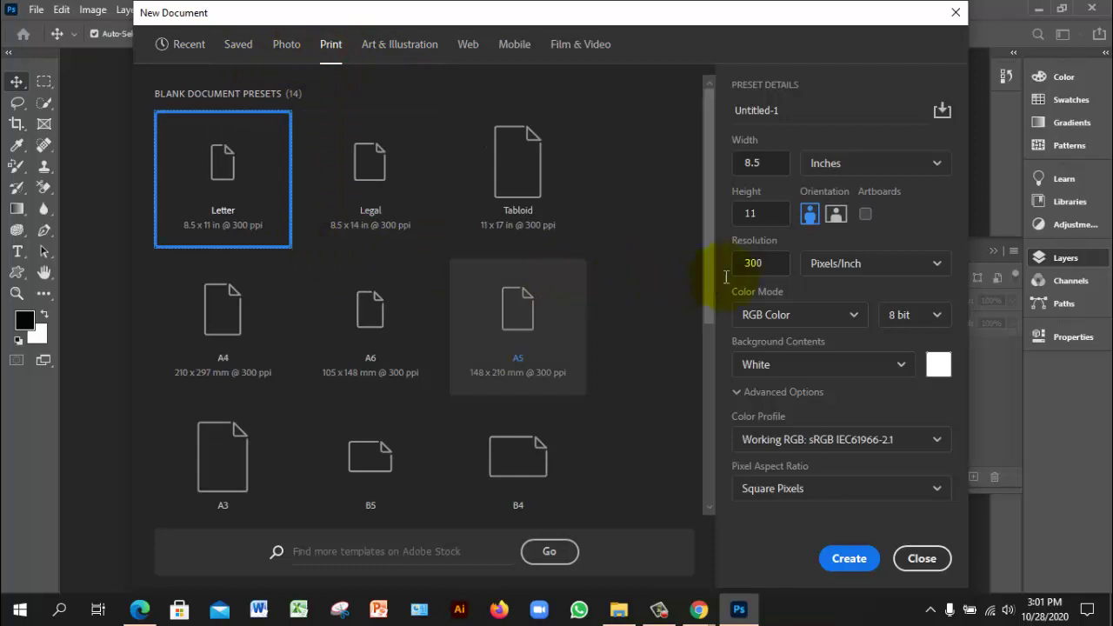
click(202, 306)
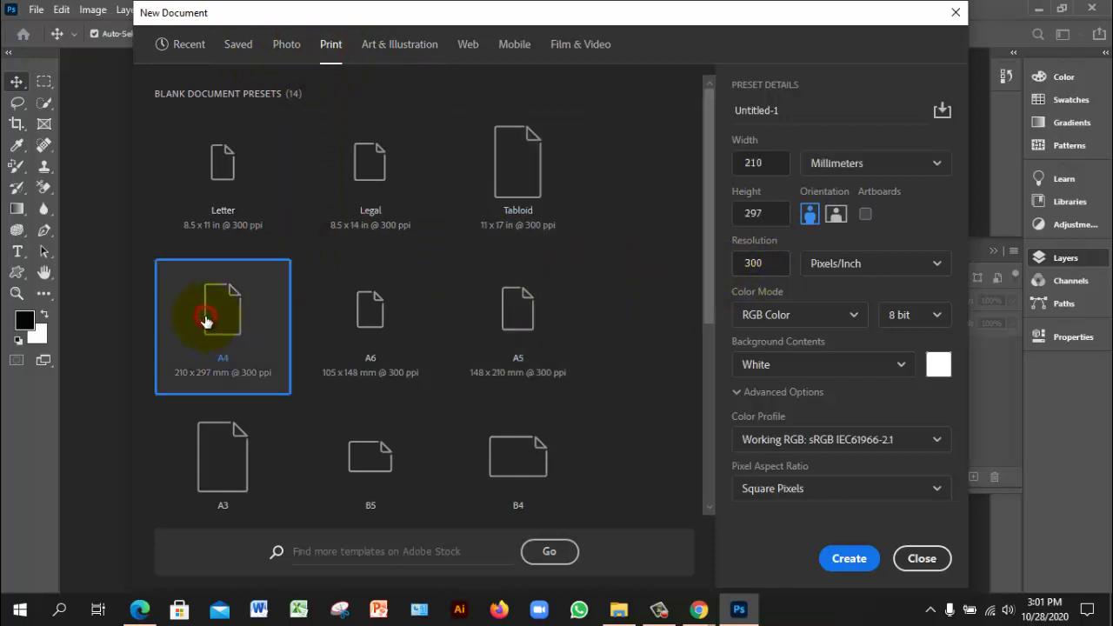
click(846, 558)
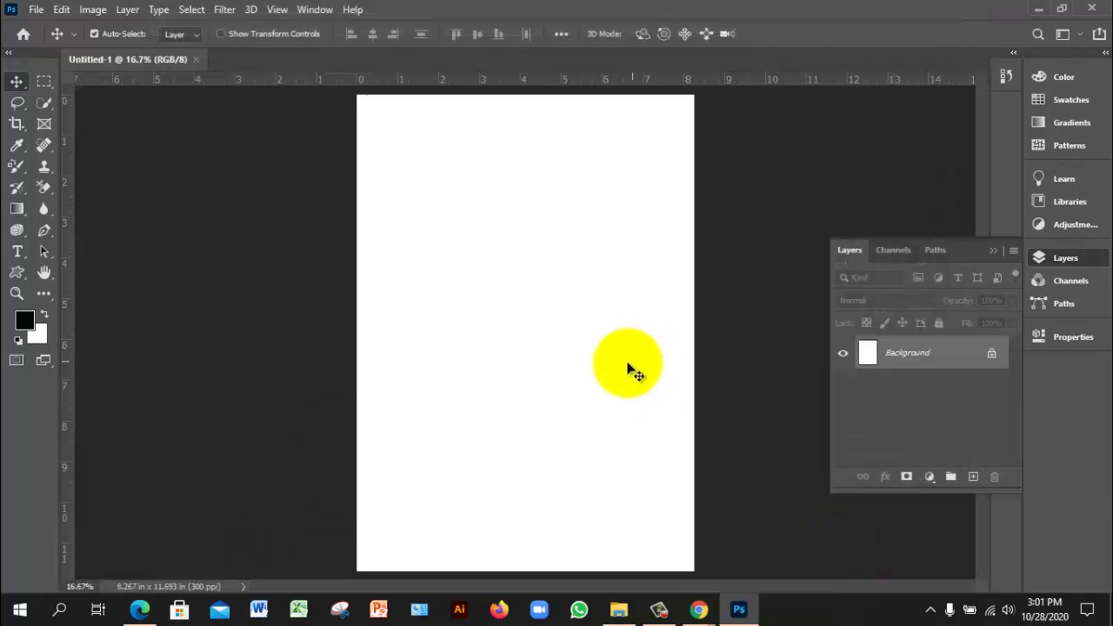
Unlock the Background layer and add a new empty layer above it
click(554, 320)
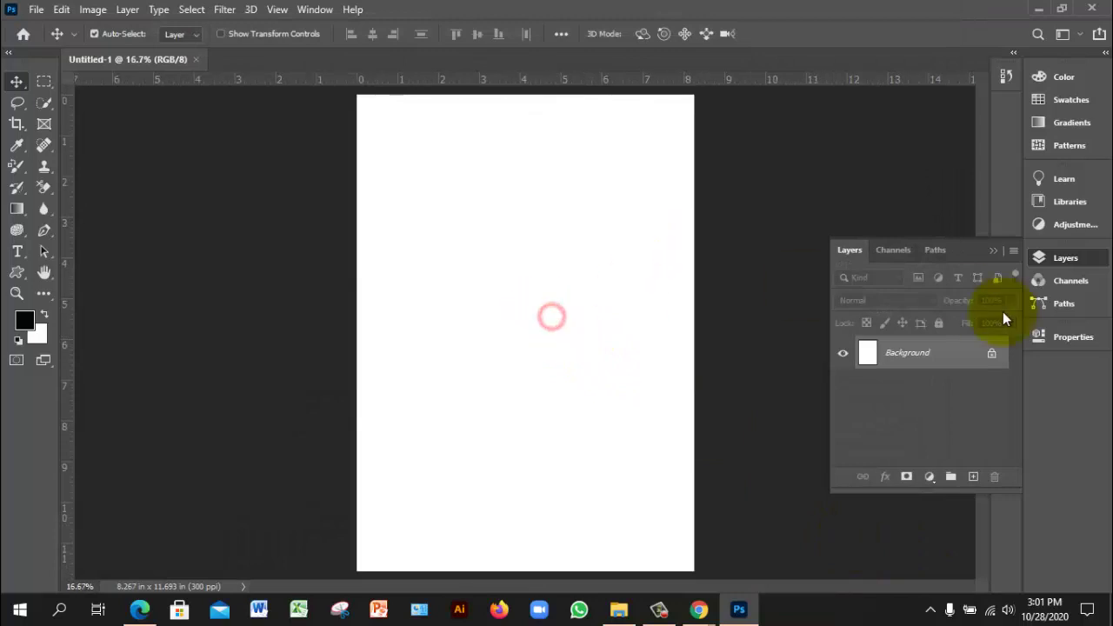
click(990, 357)
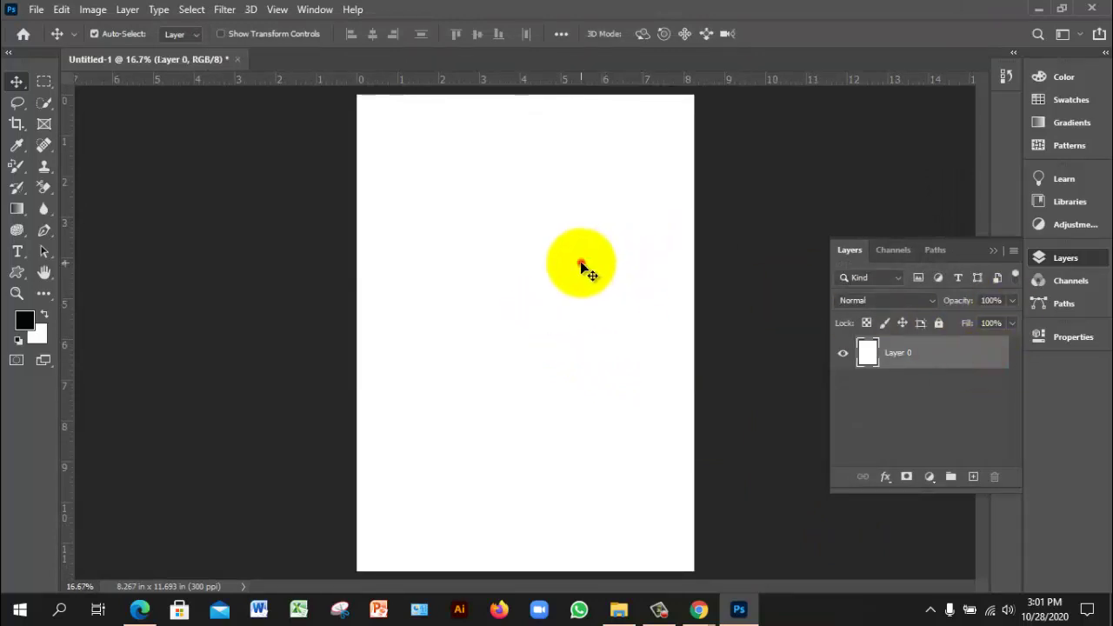
click(580, 260)
click(974, 476)
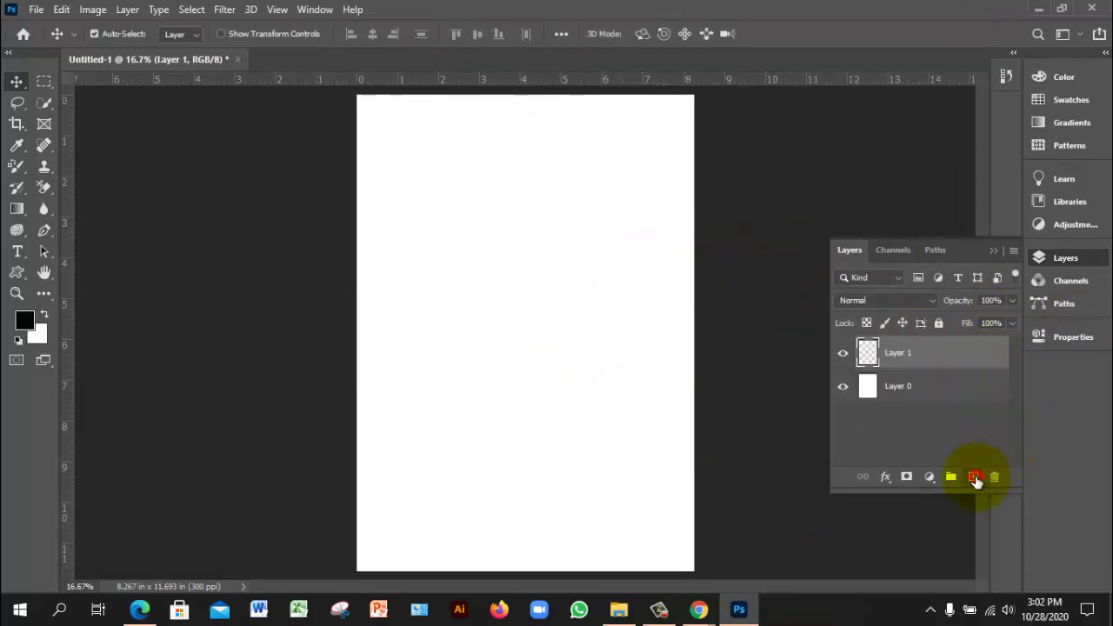
Place image 1 from Desktop > Tangail GD-9 > module-4 as an embedded object, aligned to the top edge of the page
click(36, 9)
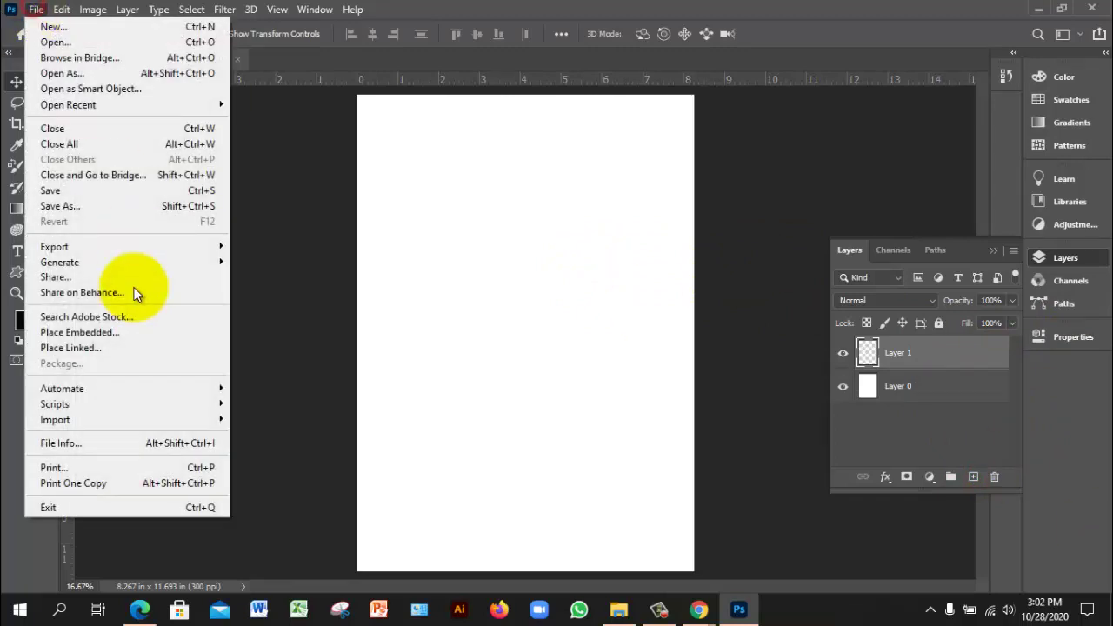
click(108, 333)
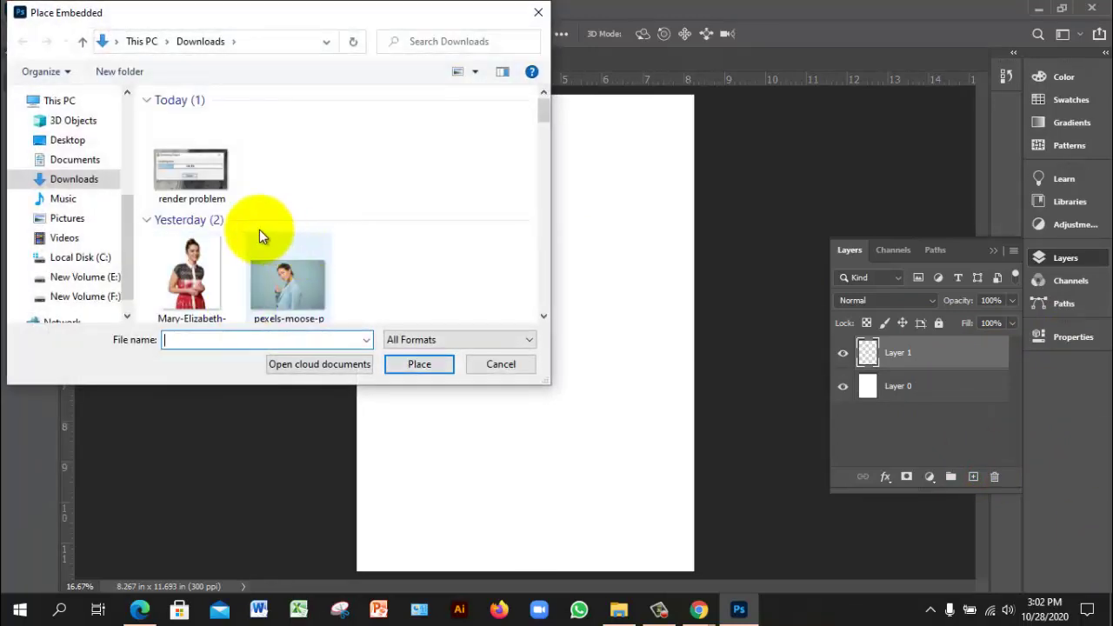
scroll(130, 144, up, 5)
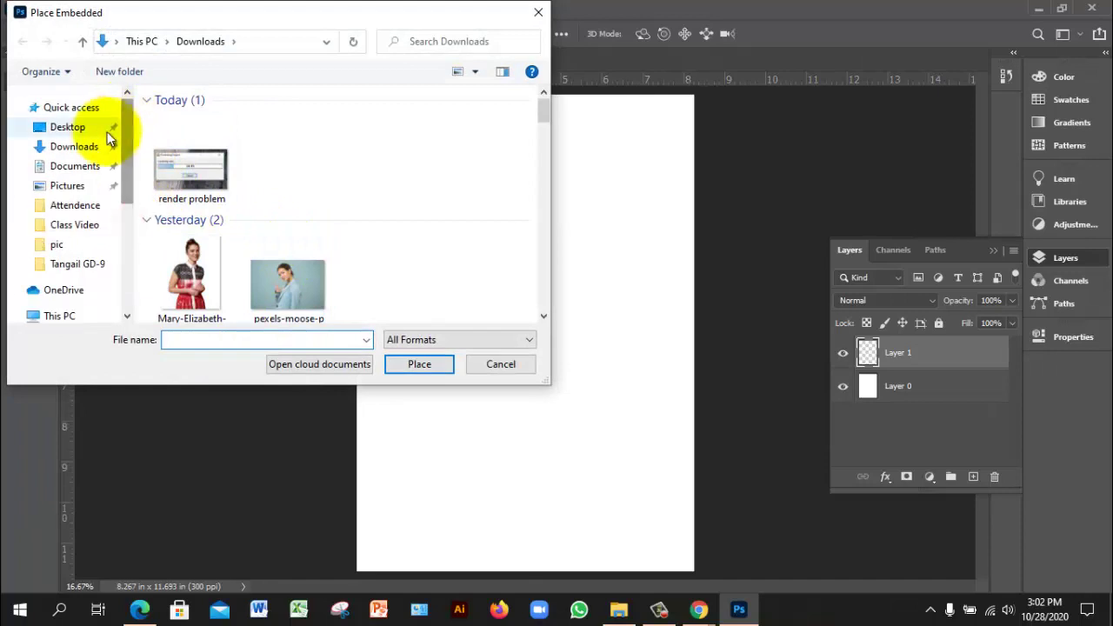
click(87, 127)
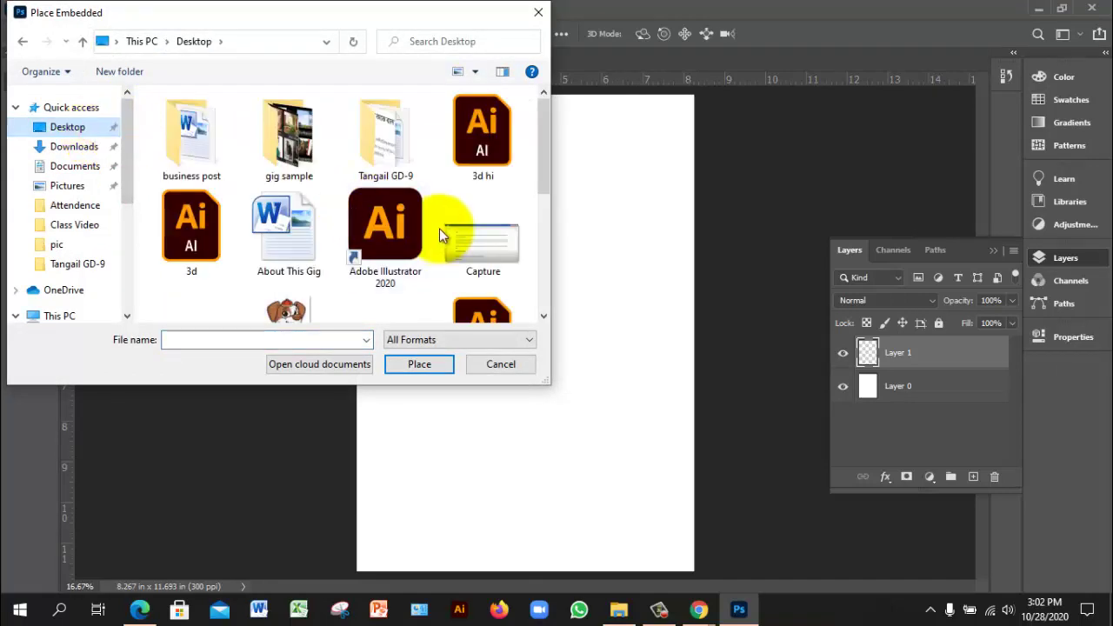
double_click(398, 176)
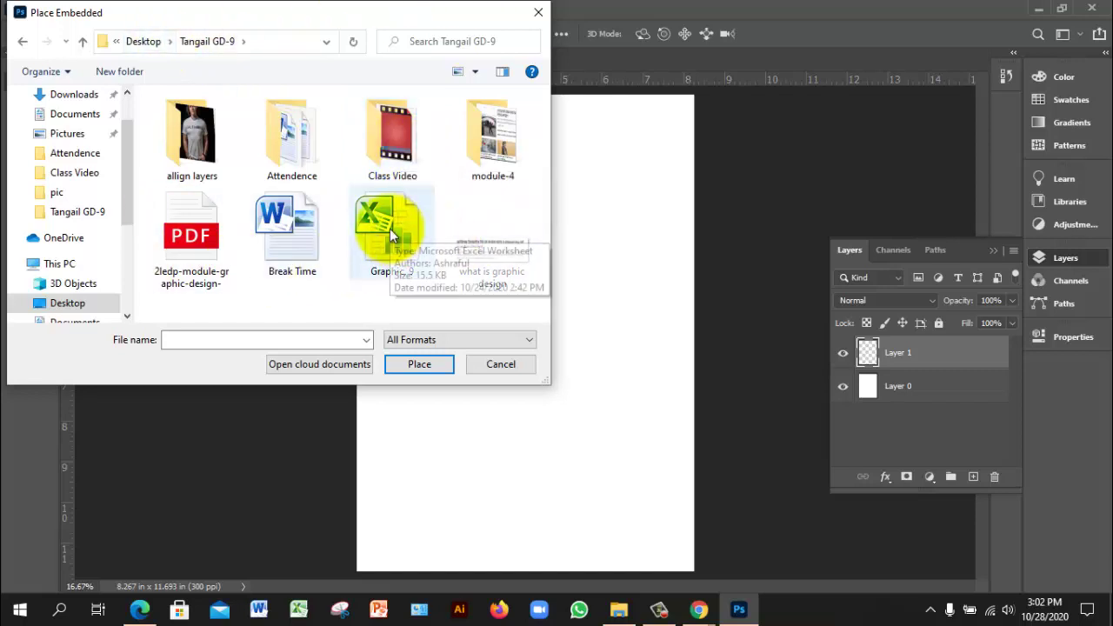
double_click(489, 176)
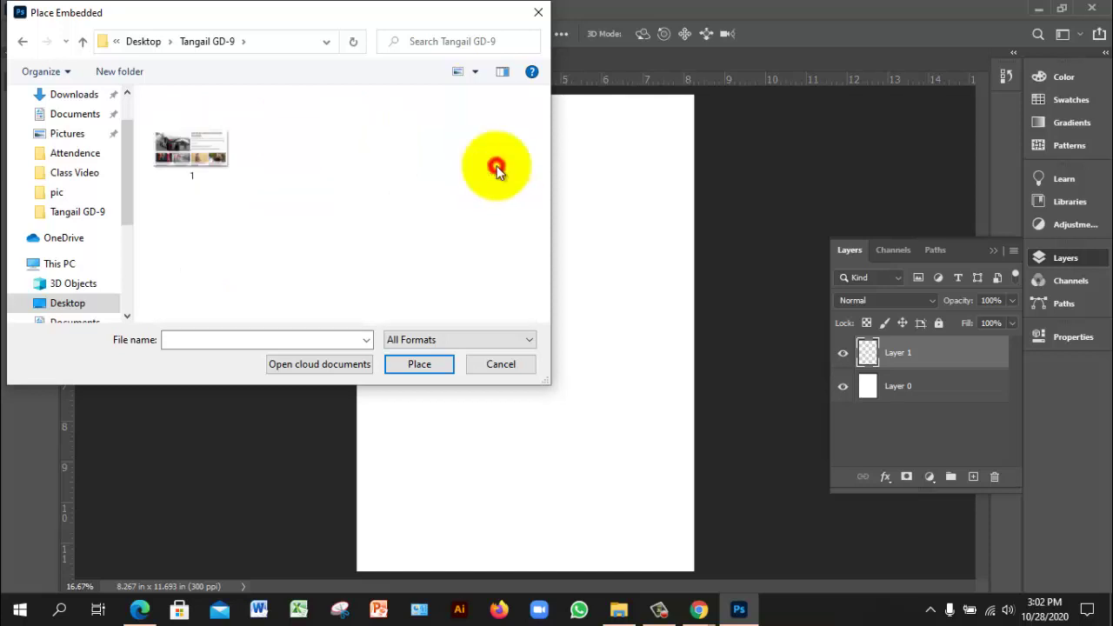
click(186, 174)
click(410, 372)
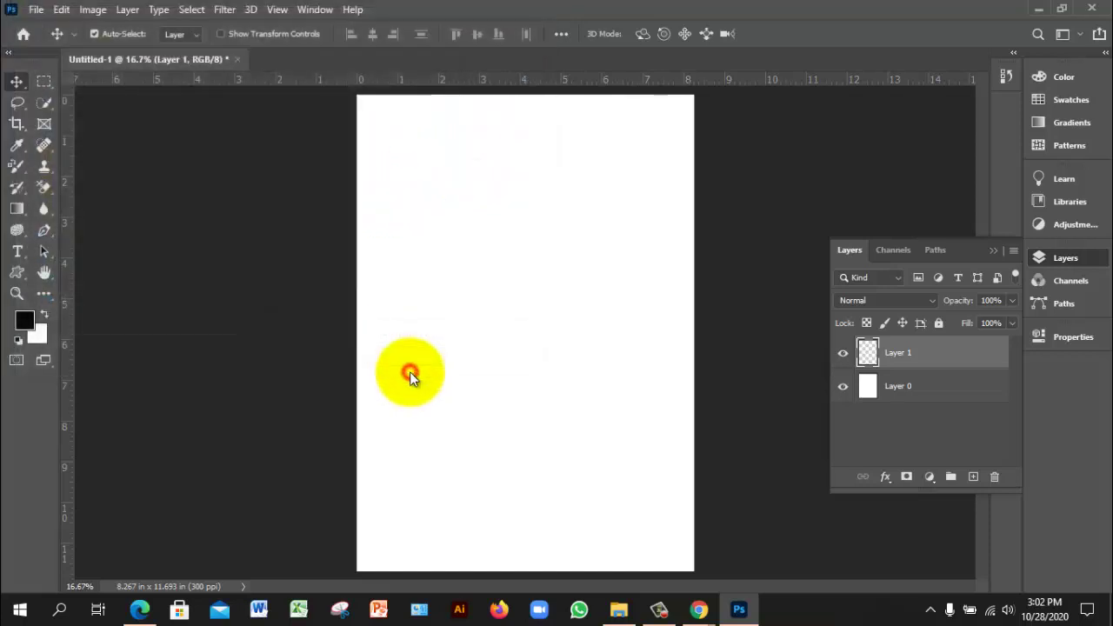
drag(528, 293, 544, 132)
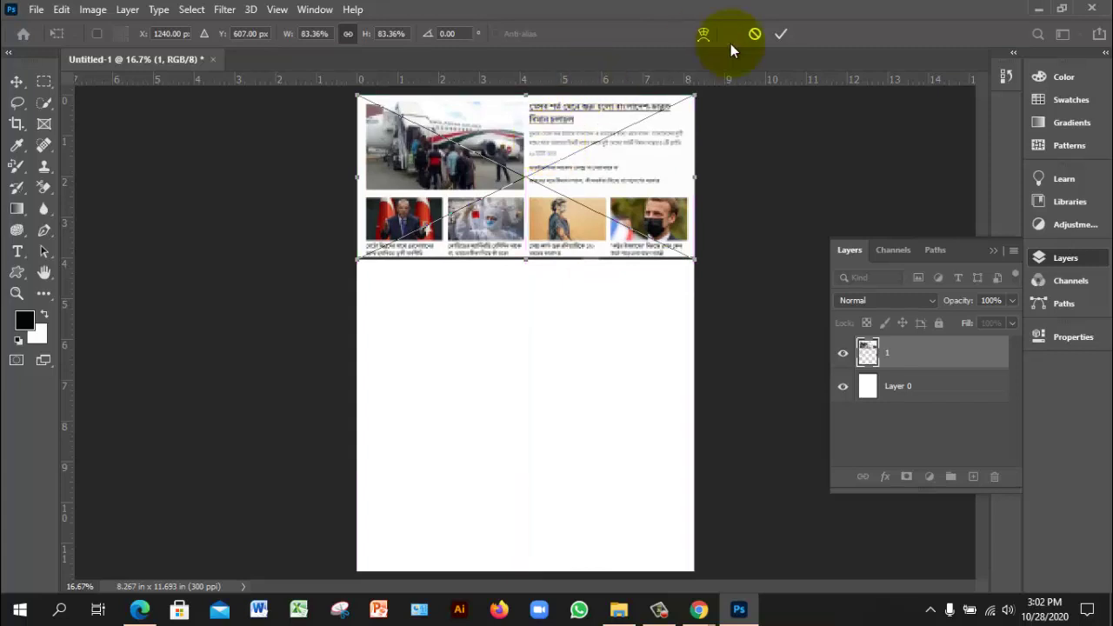
click(779, 37)
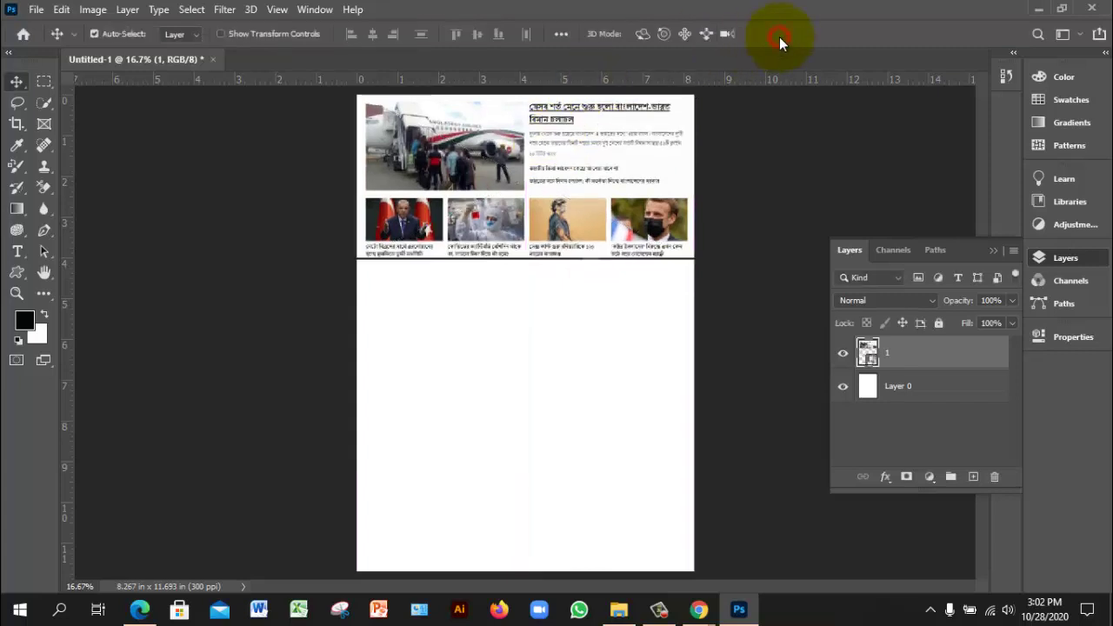
Alternate between the placed image's layer and the white page layer, ending with Layer 0 selected
click(660, 317)
click(907, 391)
click(894, 364)
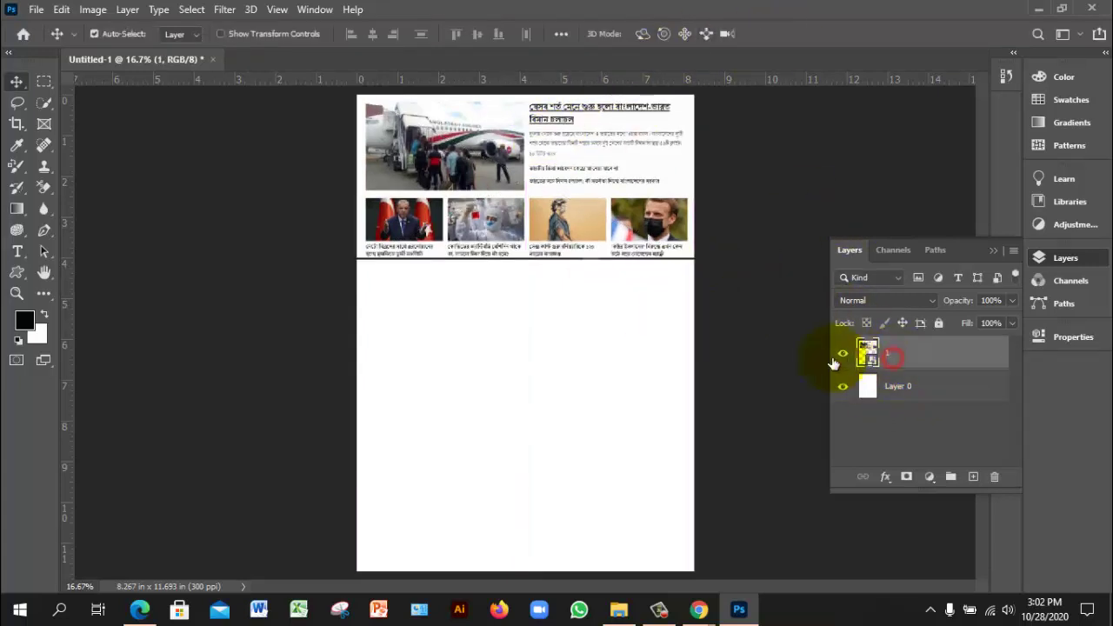
click(920, 390)
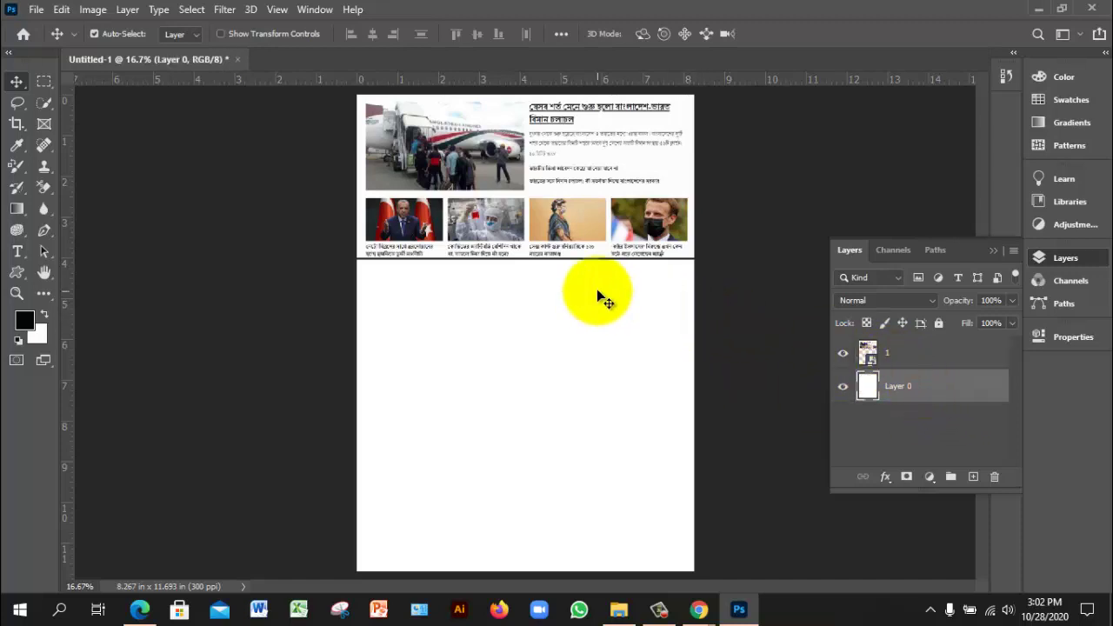
Add vertical guides along the left and right edges of the large airplane photo
ctrl+click(572, 358)
drag(480, 221, 512, 356)
alt+click(462, 376)
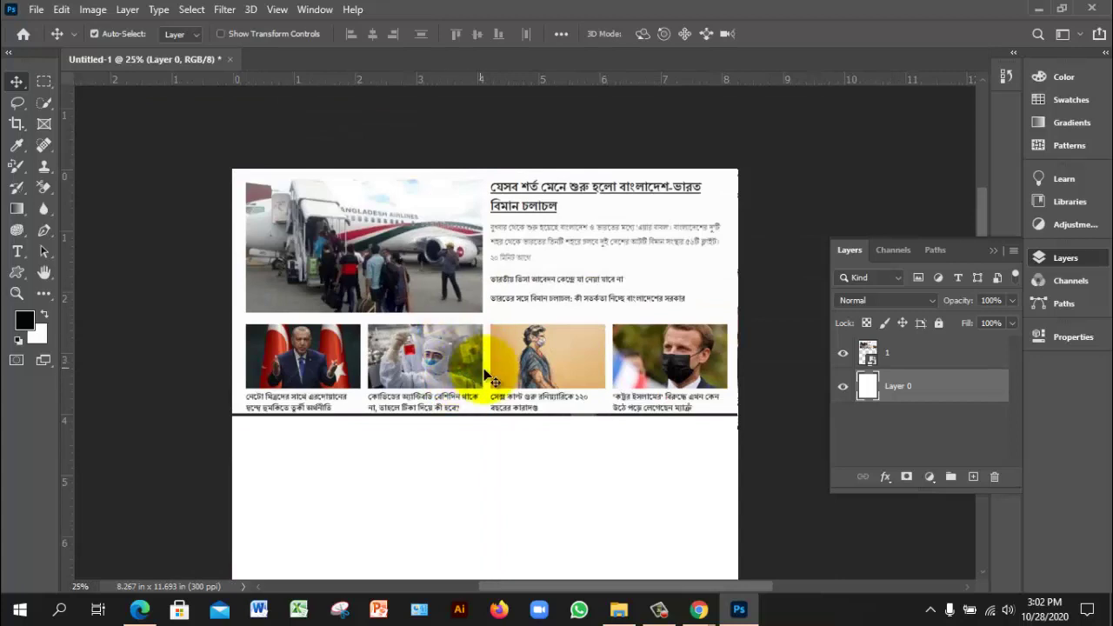
scroll(483, 374, down, 2)
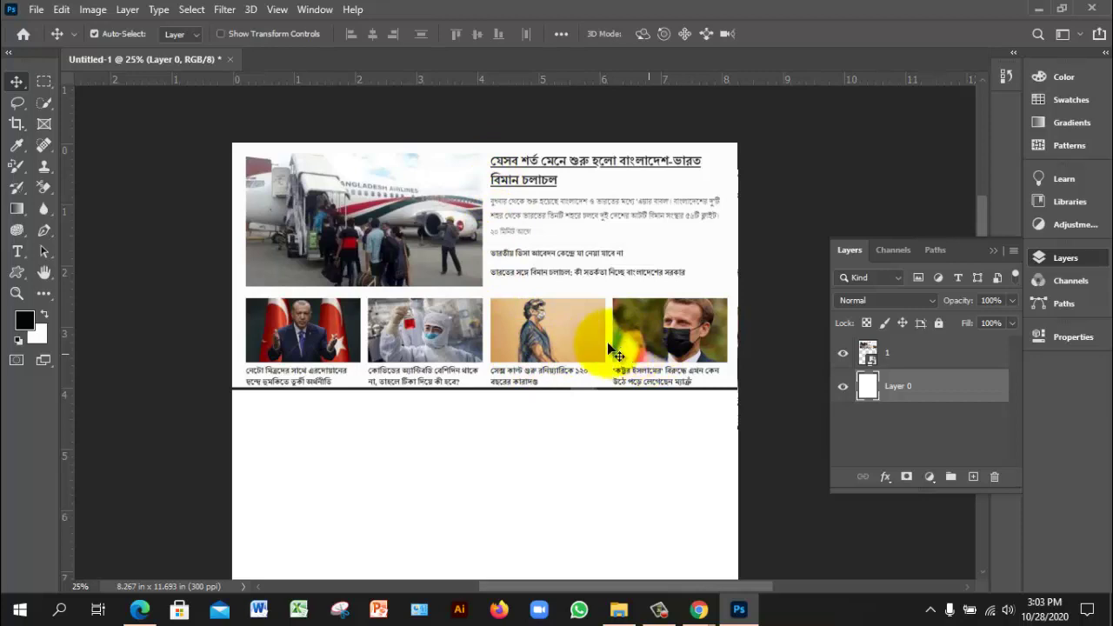
scroll(638, 364, down, 1)
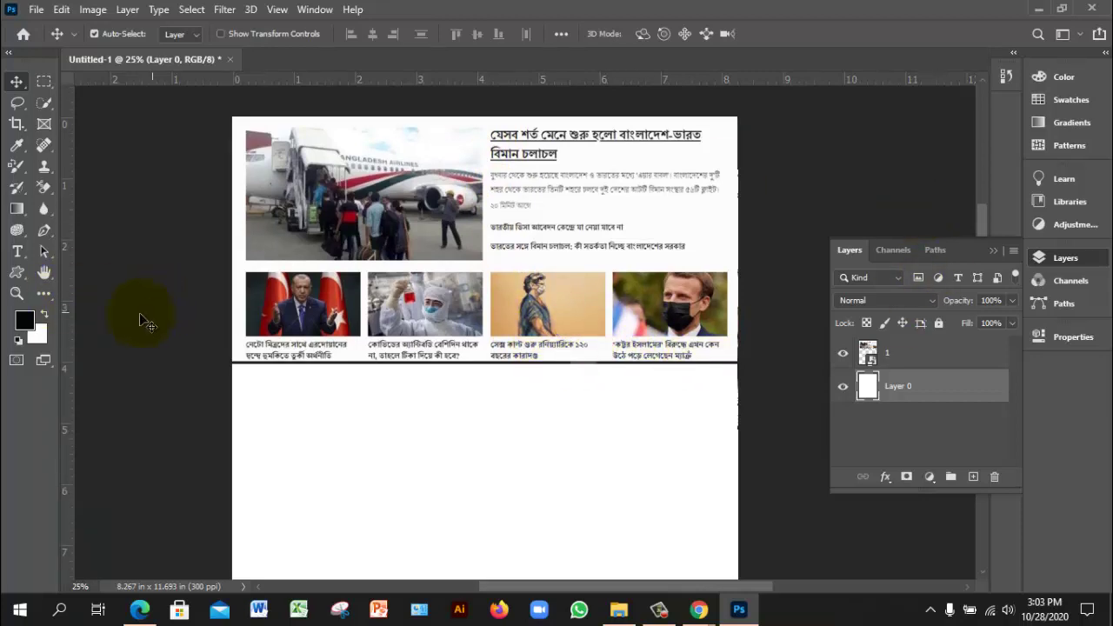
drag(148, 360, 245, 371)
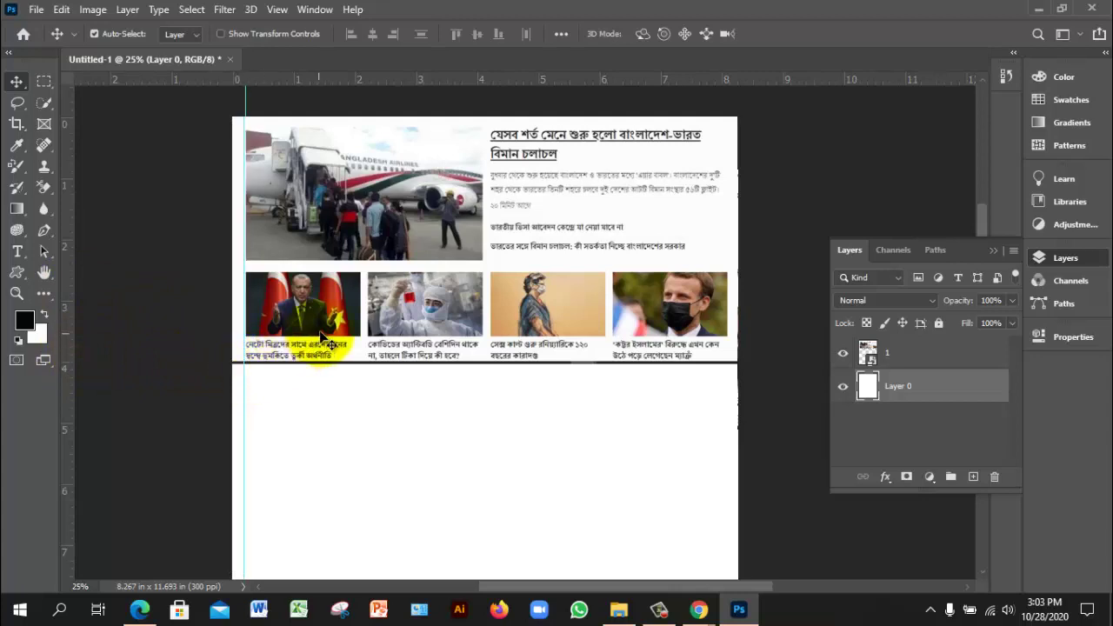
drag(72, 383, 479, 433)
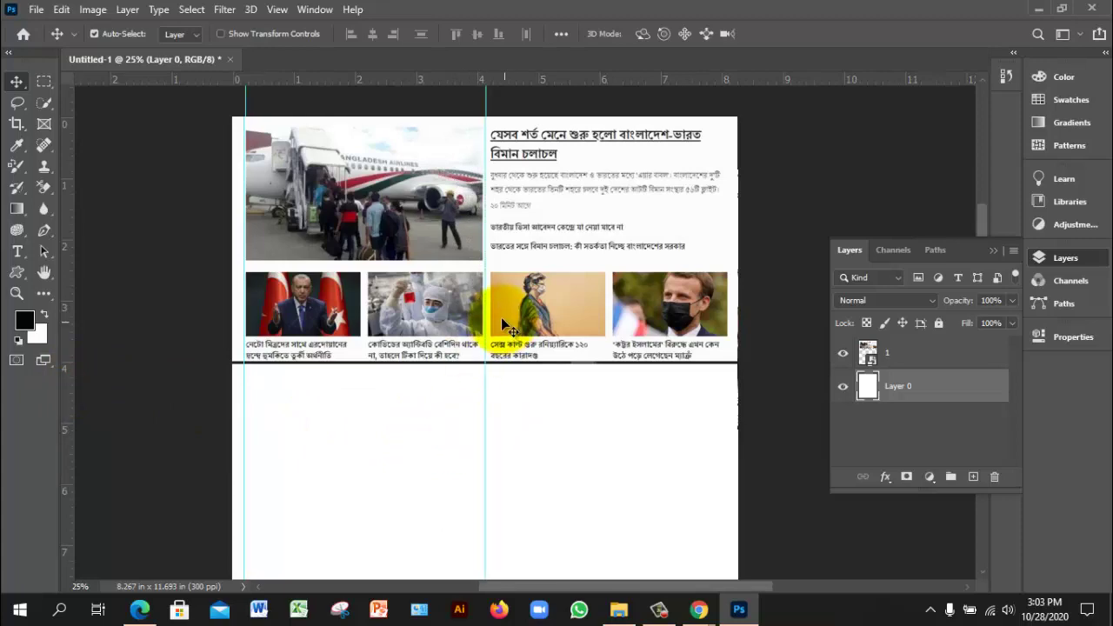
Fine-tune both vertical guides so they sit exactly on the airplane photo's left and right edges
scroll(446, 284, up, 3)
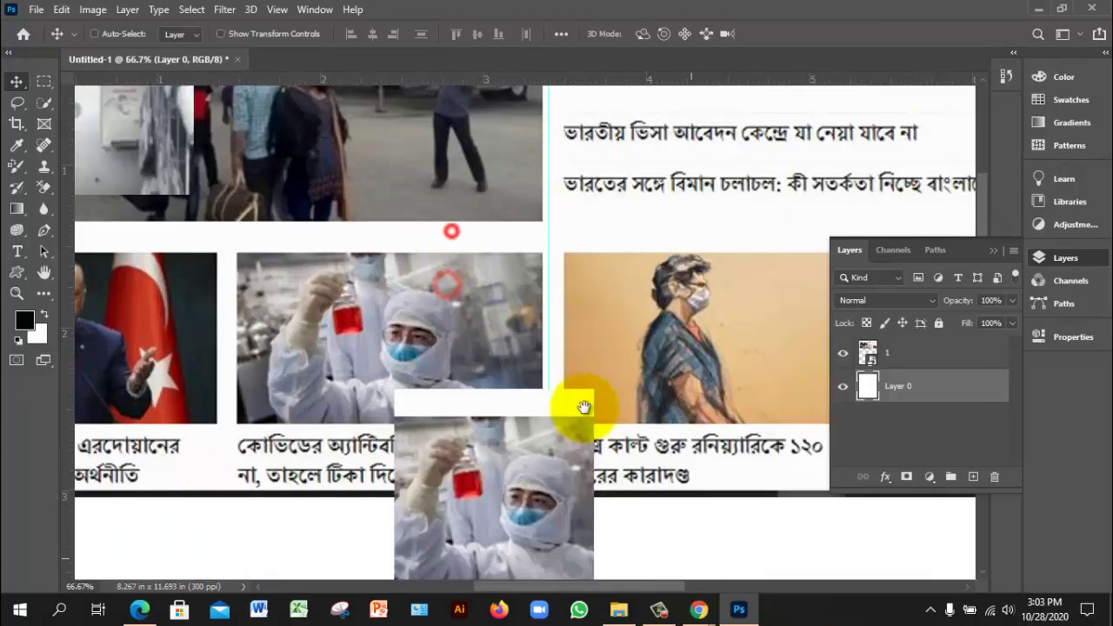
scroll(583, 407, up, 5)
scroll(584, 407, left, 3)
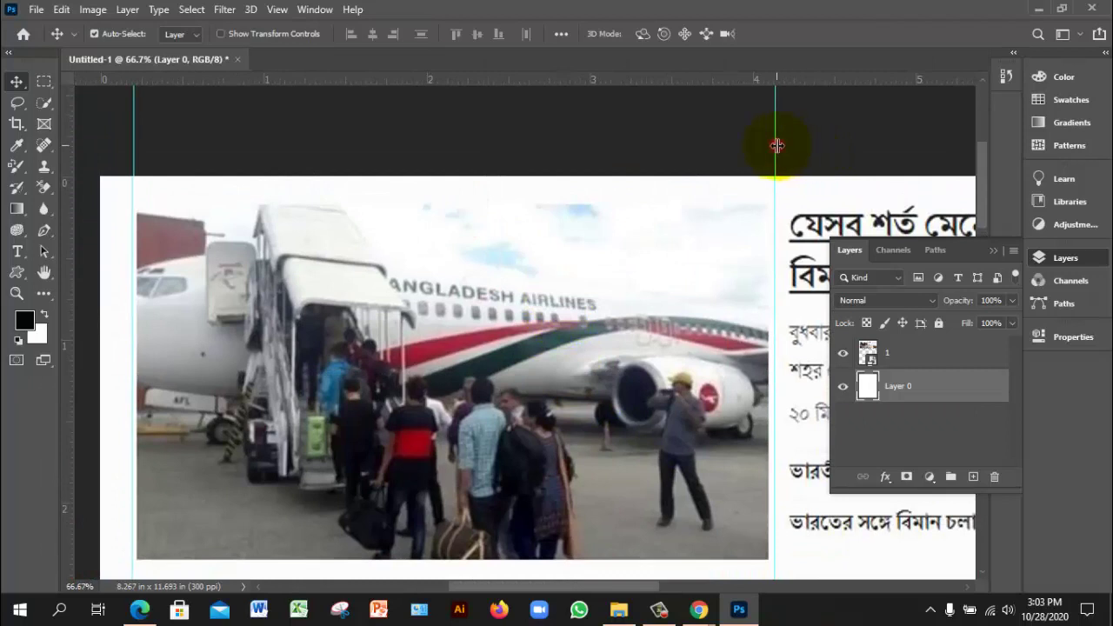
drag(776, 145, 768, 153)
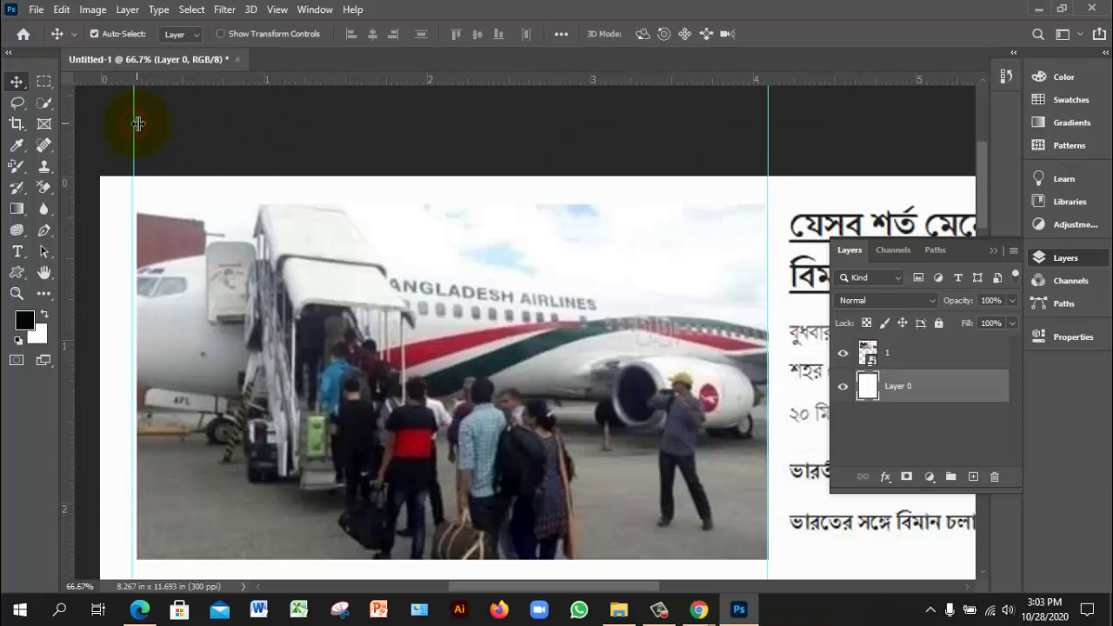
drag(138, 124, 136, 126)
Add a vertical guide at the right edge of the first thumbnail in the lower photo row
alt+click(363, 315)
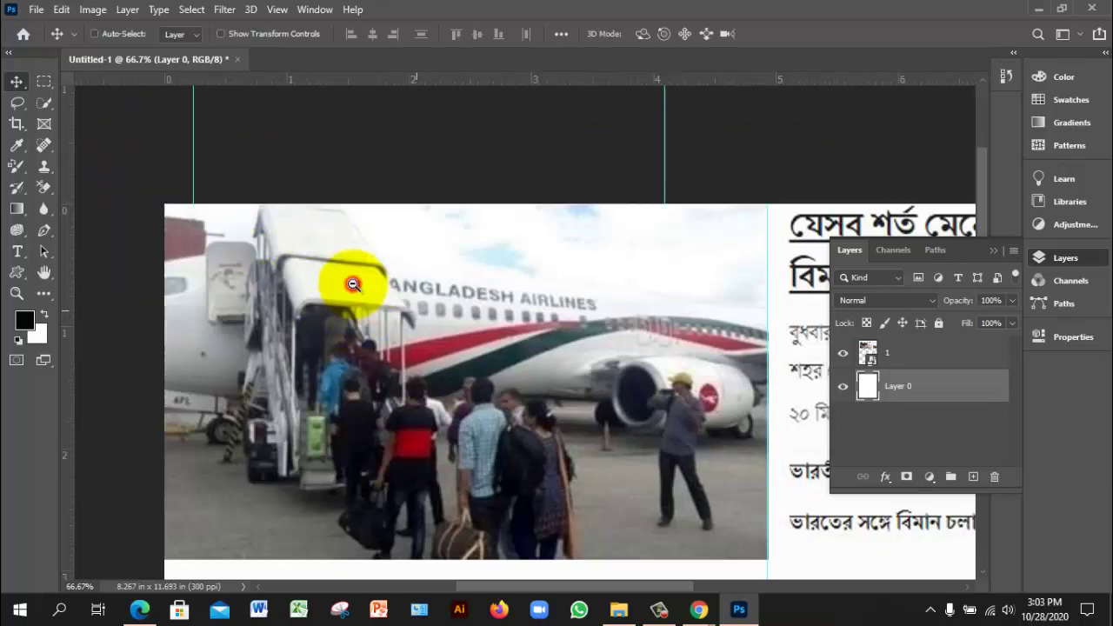
alt+click(350, 288)
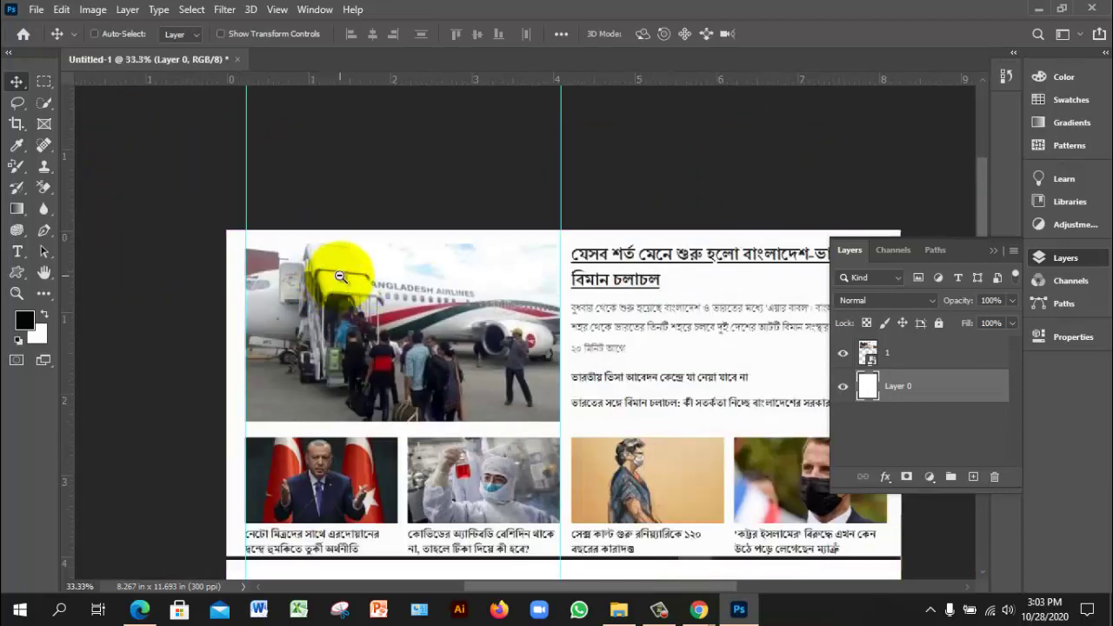
alt+click(352, 287)
click(409, 321)
scroll(409, 321, down, 3)
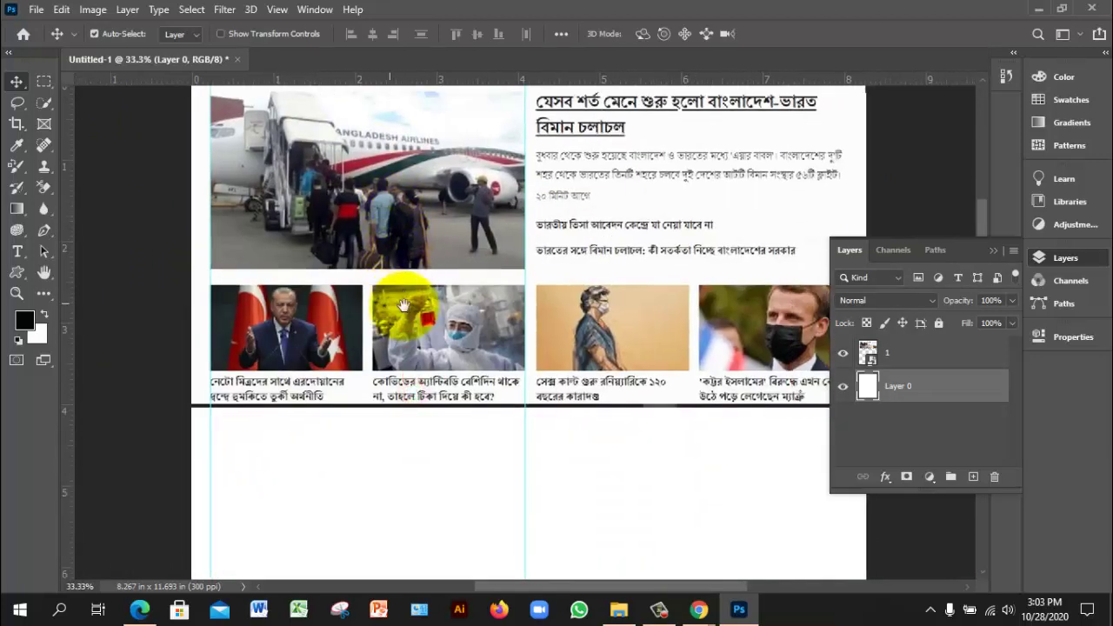
drag(410, 373, 394, 258)
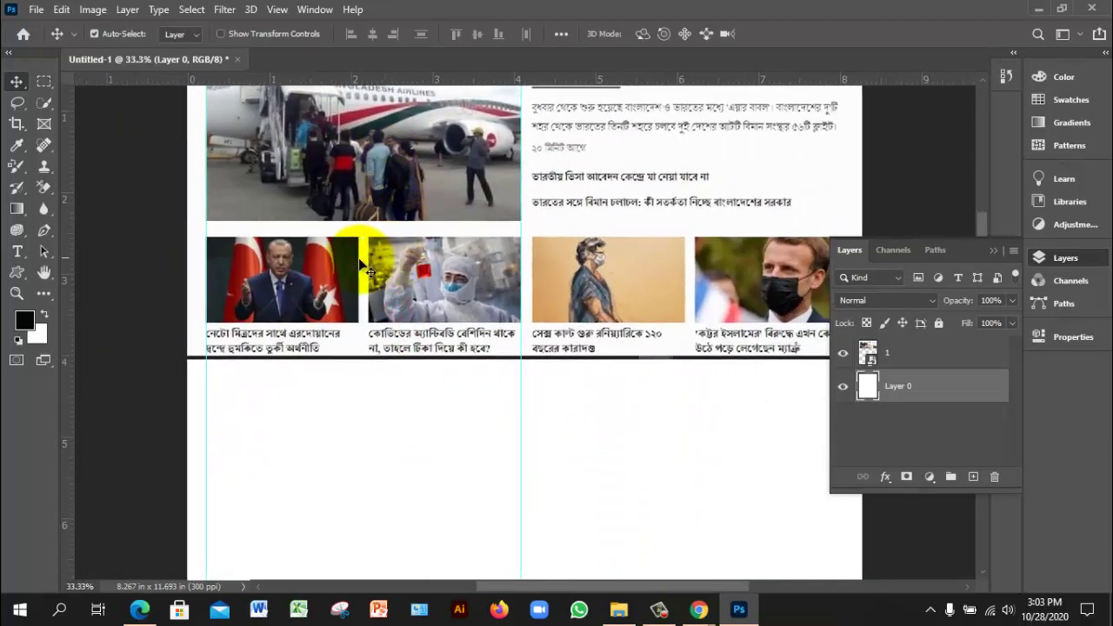
alt+click(397, 304)
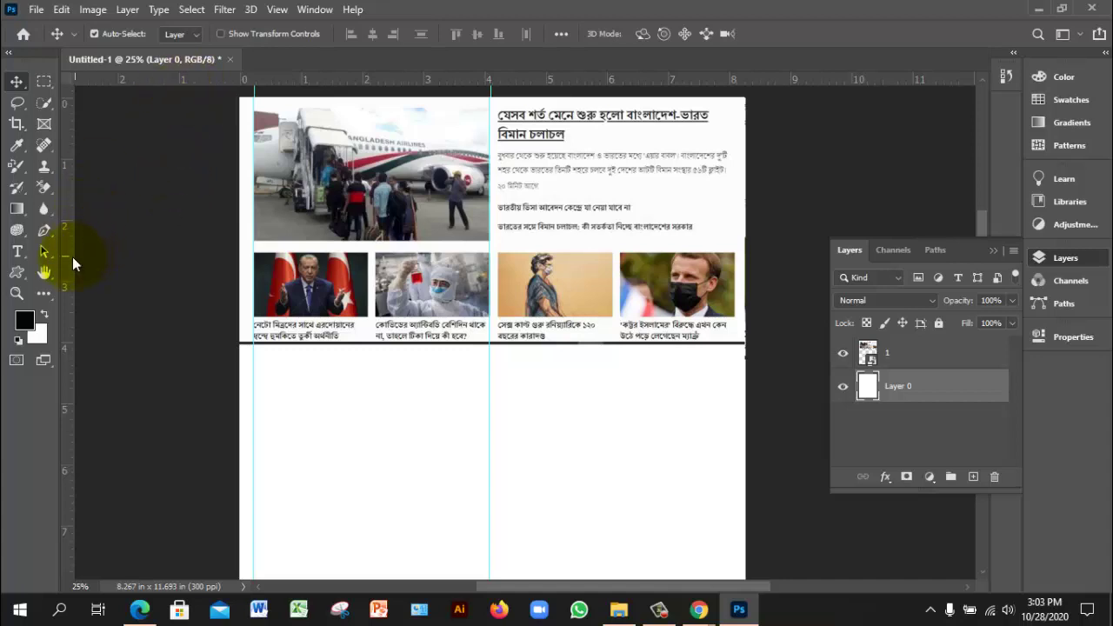
drag(144, 273, 369, 313)
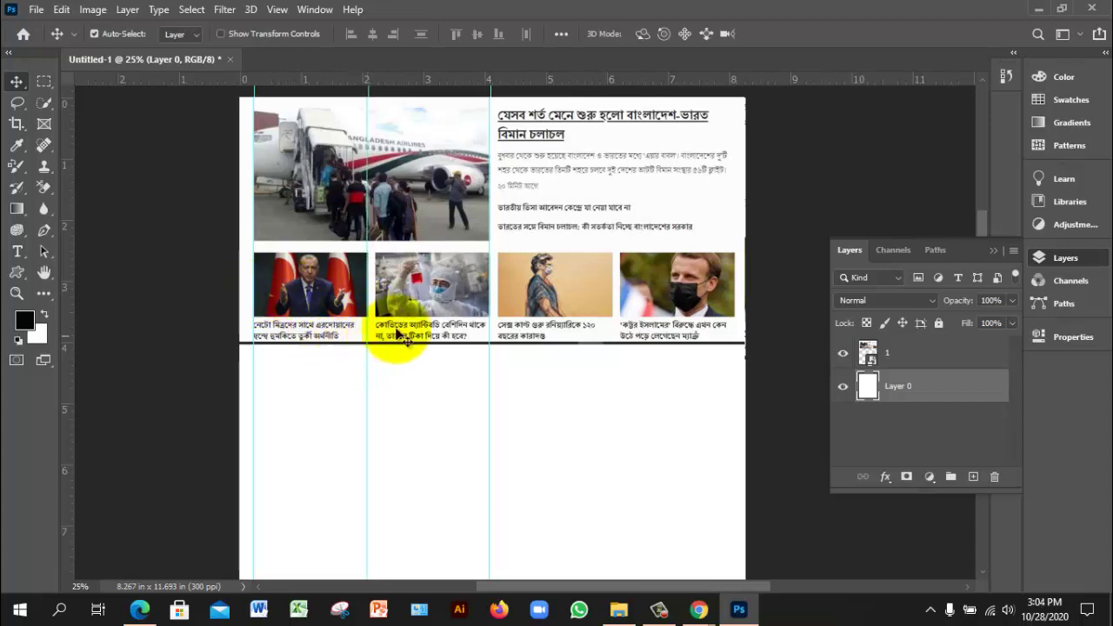
Align the guide precisely to the first thumbnail's right edge and add another guide at the second thumbnail's left edge
ctrl+click(389, 323)
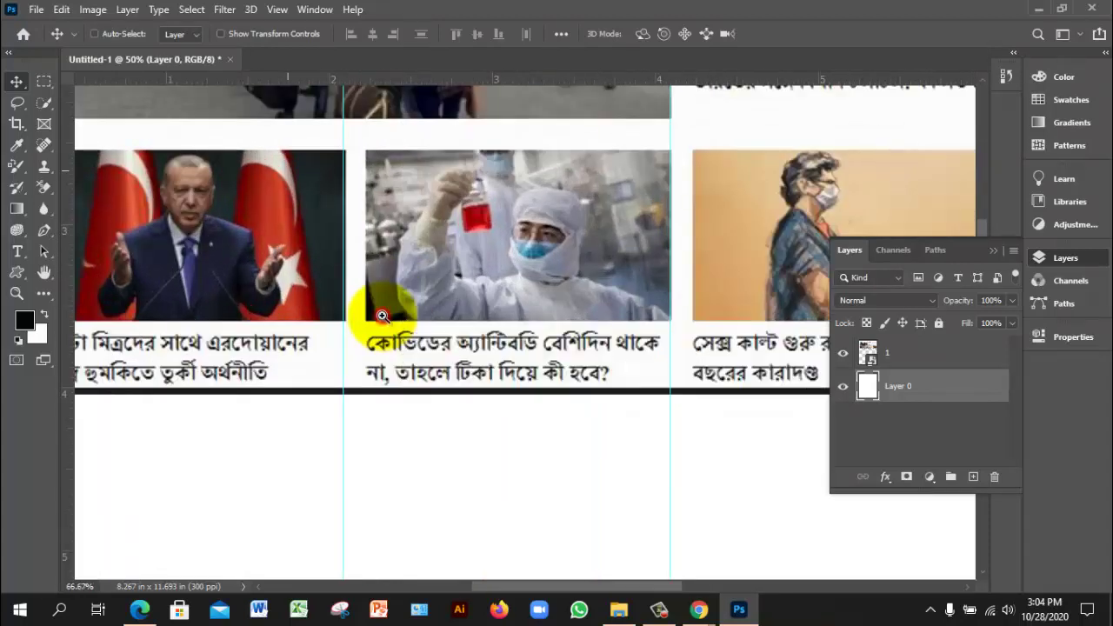
ctrl+click(383, 315)
ctrl+click(396, 277)
ctrl+click(396, 277)
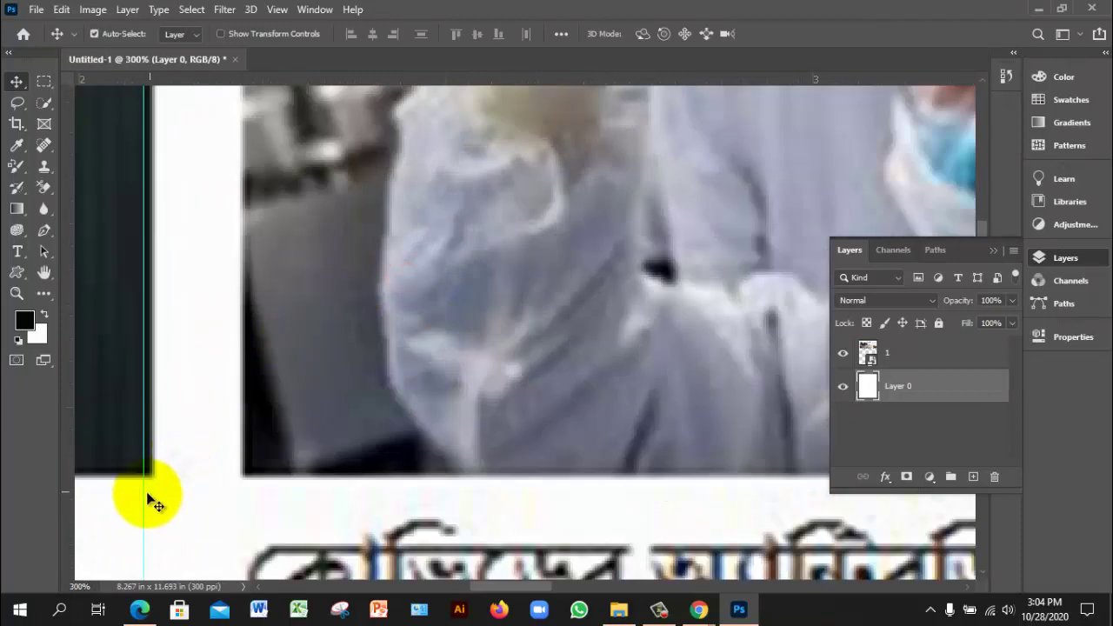
drag(144, 495, 150, 494)
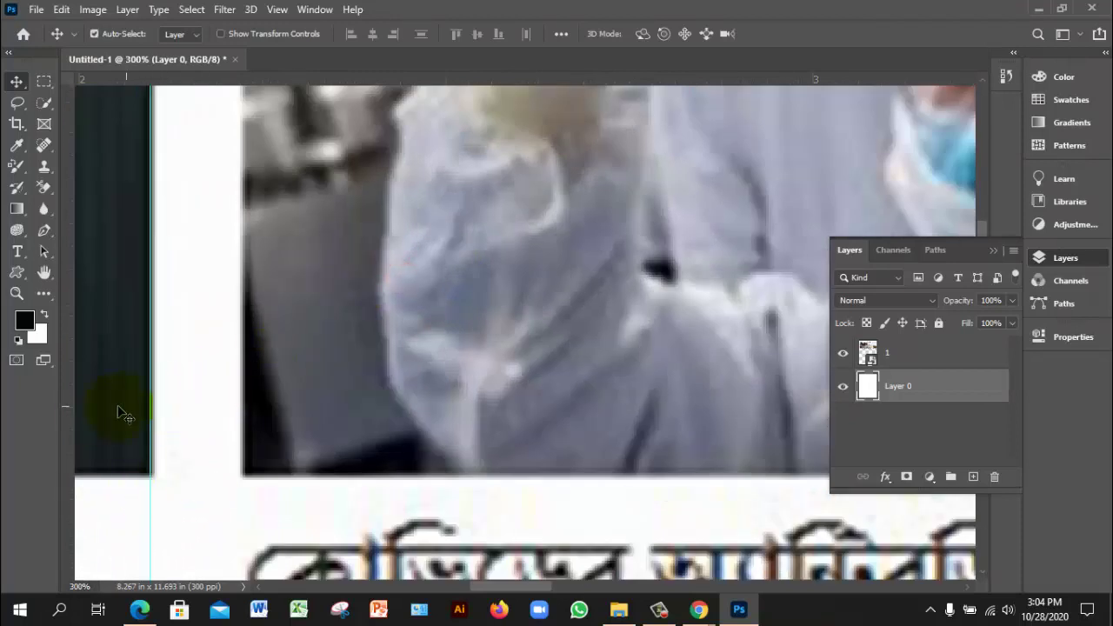
drag(72, 418, 240, 457)
Align the existing guide to the second thumbnail's right edge and add a guide at the third thumbnail's left edge
ctrl+alt+click(377, 373)
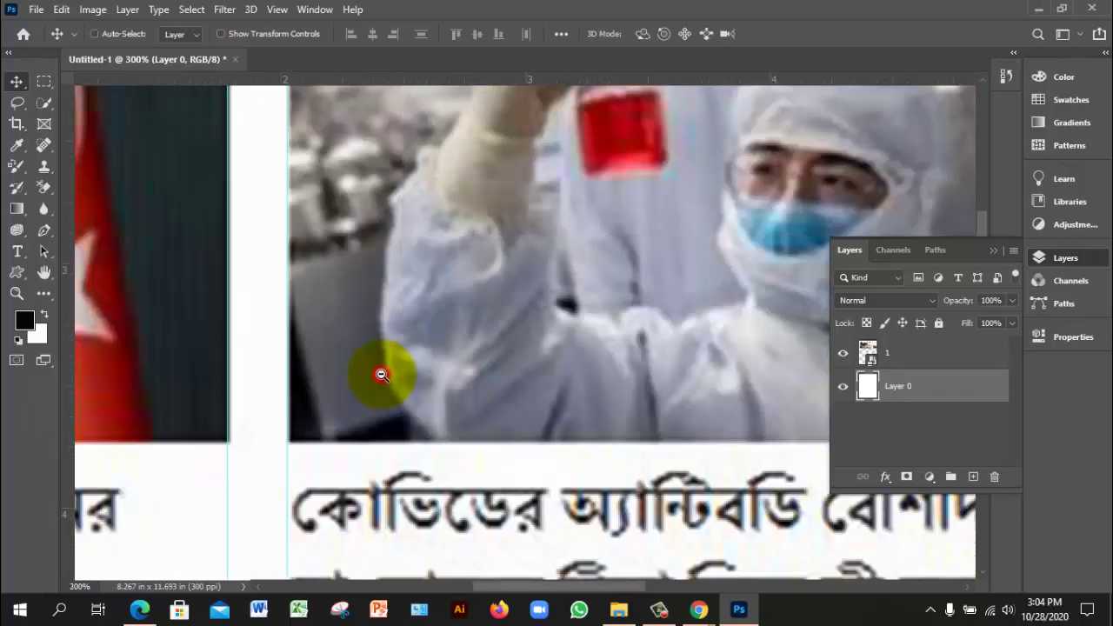
ctrl+alt+click(435, 378)
ctrl+alt+click(487, 383)
ctrl+alt+click(522, 385)
ctrl+alt+click(559, 386)
ctrl+click(482, 330)
ctrl+click(504, 290)
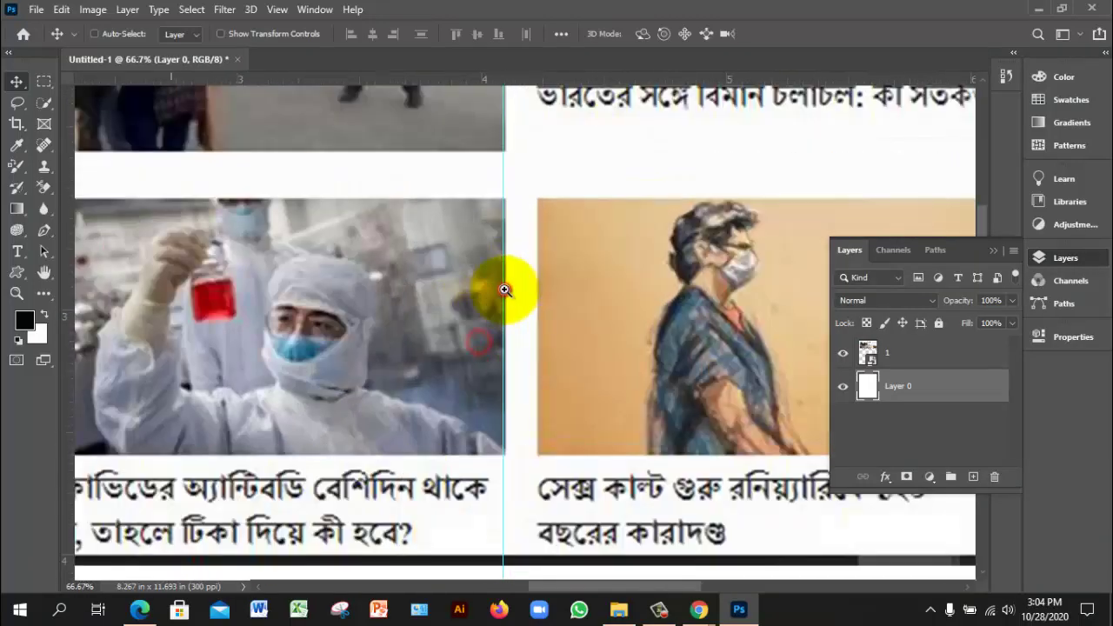
ctrl+click(504, 291)
ctrl+click(504, 291)
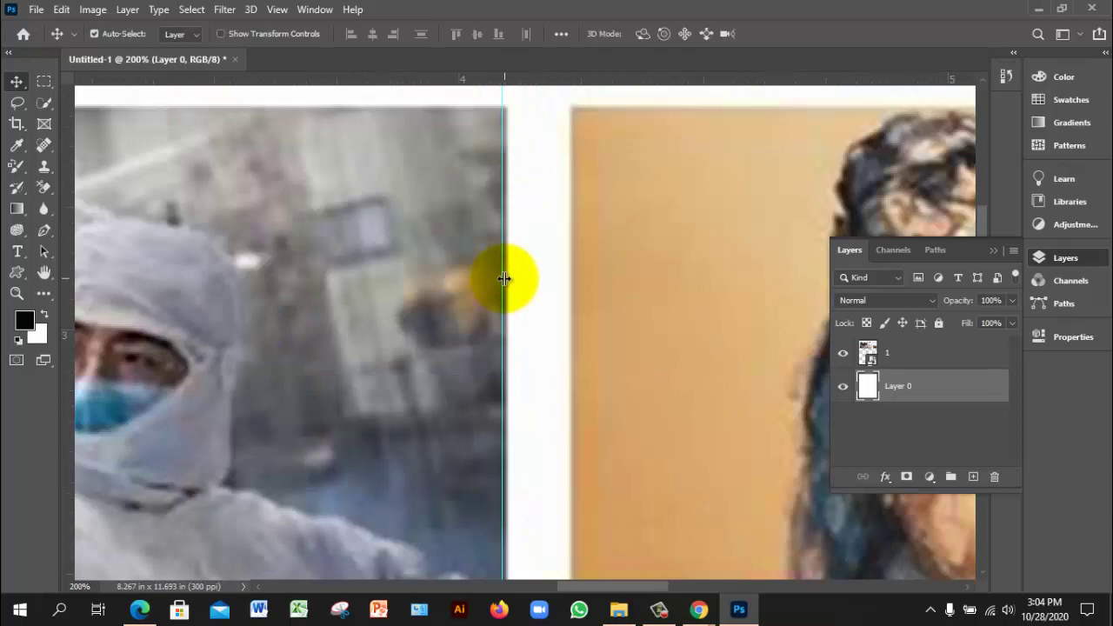
drag(502, 278, 507, 278)
drag(67, 376, 569, 446)
Add vertical guides at the third thumbnail's right edge and the fourth thumbnail's left edge
scroll(374, 348, down, 5)
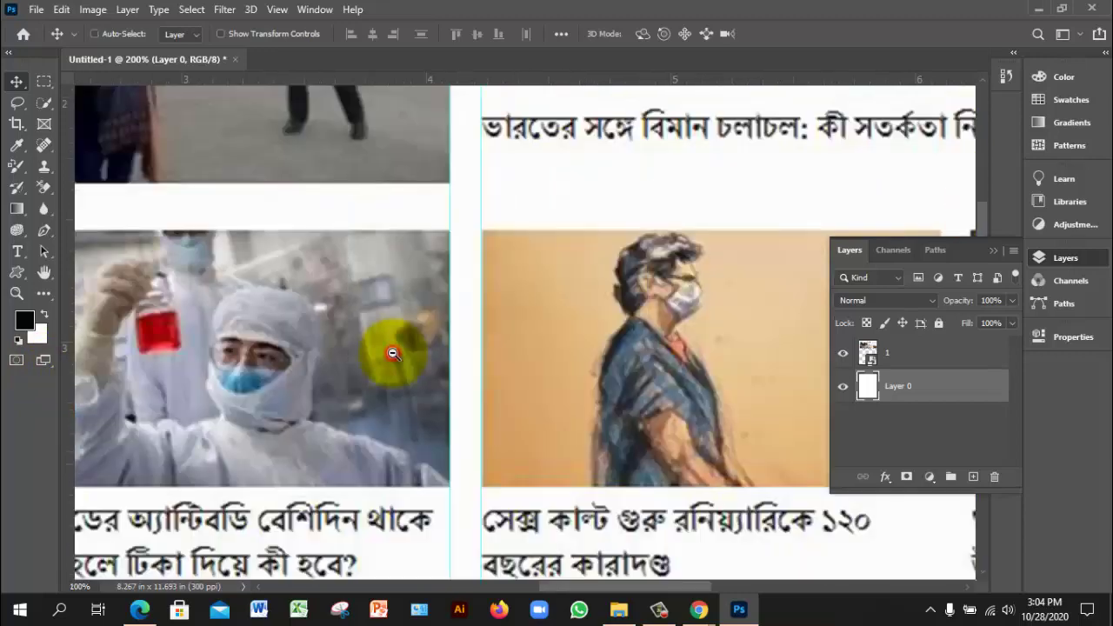
scroll(557, 380, up, 6)
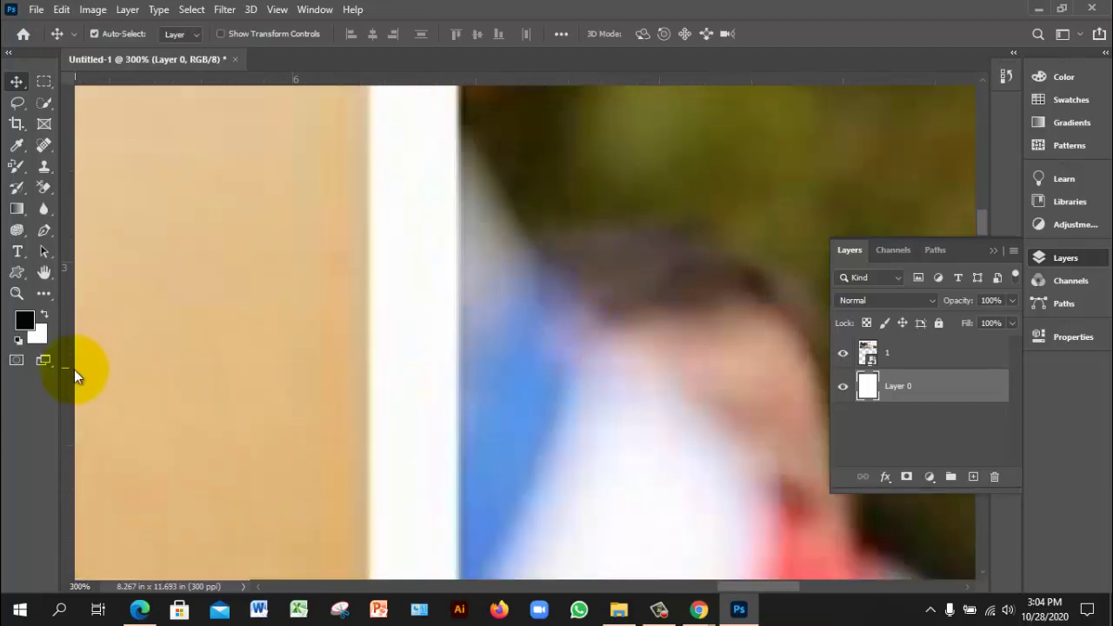
drag(67, 371, 370, 462)
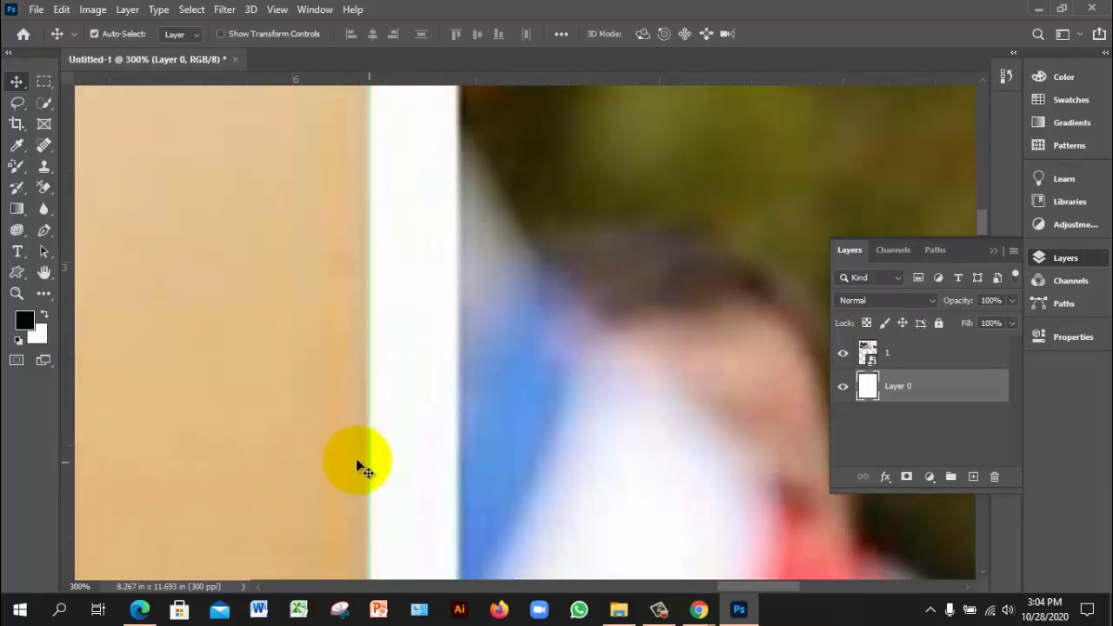
drag(68, 410, 461, 475)
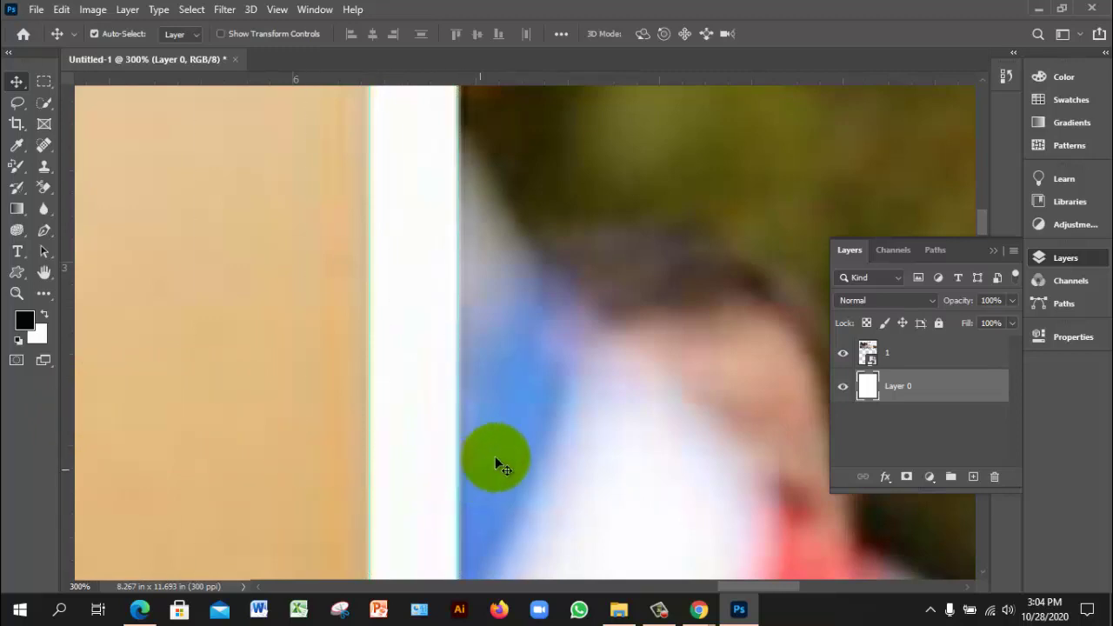
Draw a rectangle shape about 50 x 58 px spanning the white gap between the airplane photo and the first thumbnail
scroll(514, 371, down, 10)
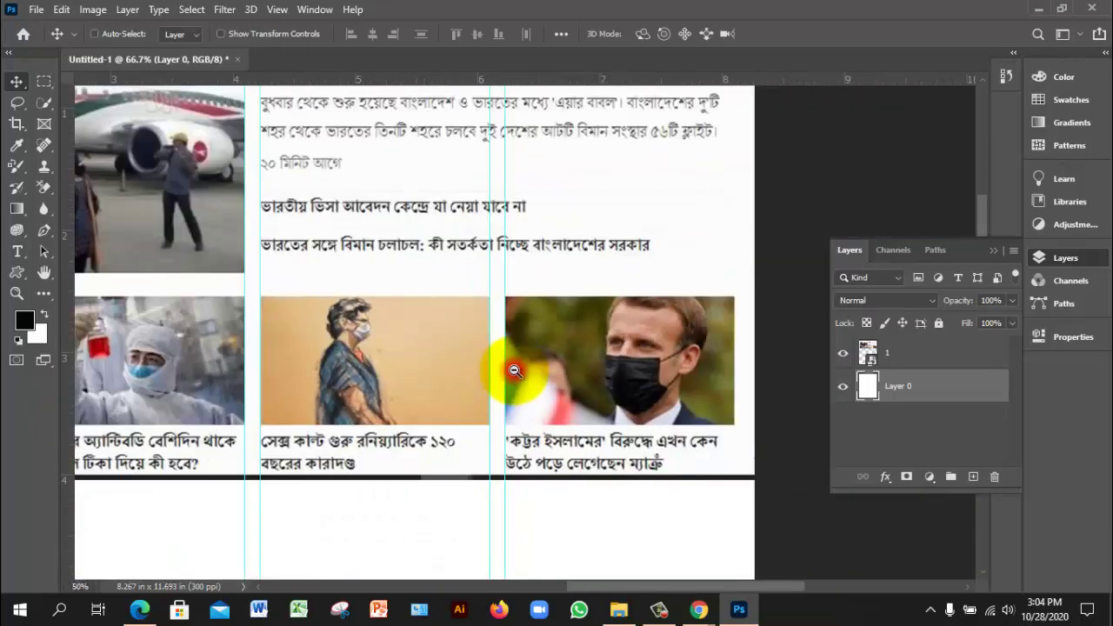
scroll(514, 371, down, 3)
scroll(478, 287, up, 4)
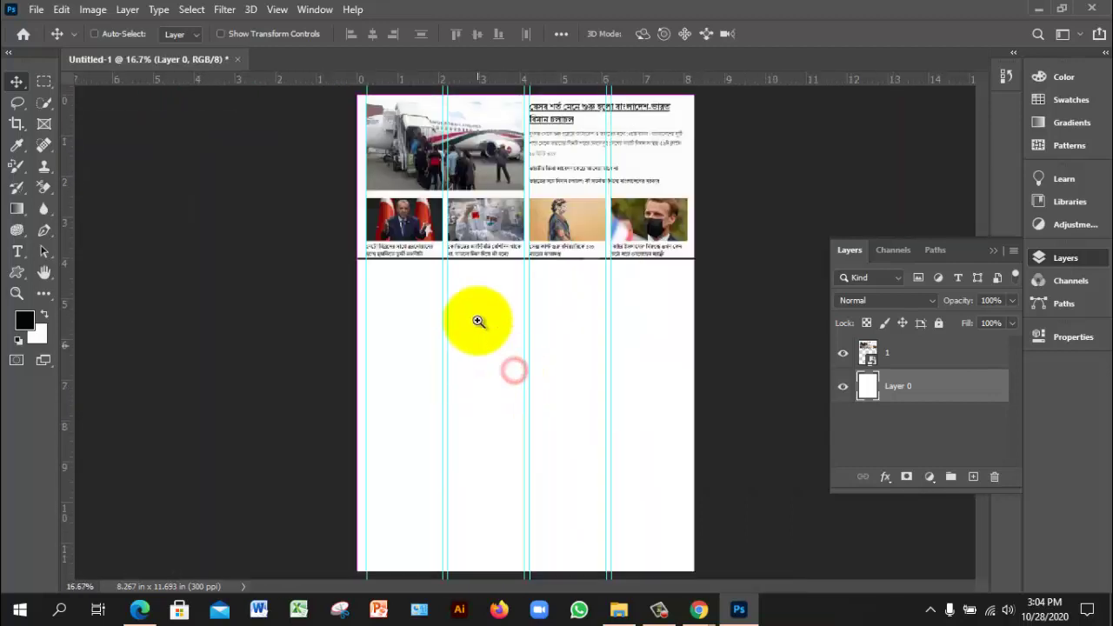
drag(477, 248, 434, 322)
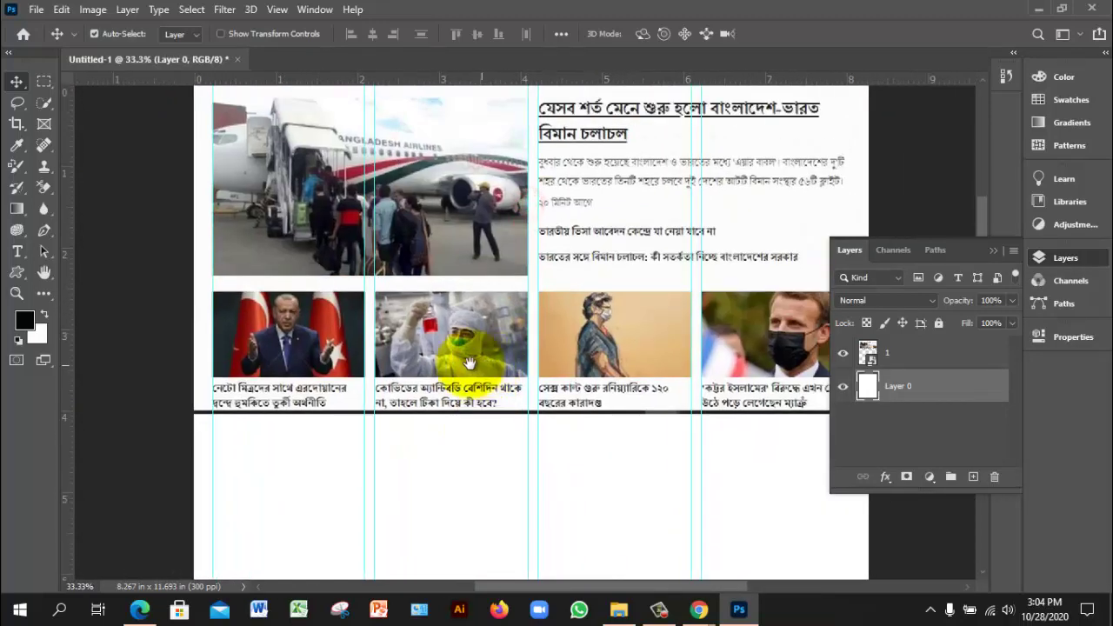
scroll(411, 313, up, 1)
key(ctrl)
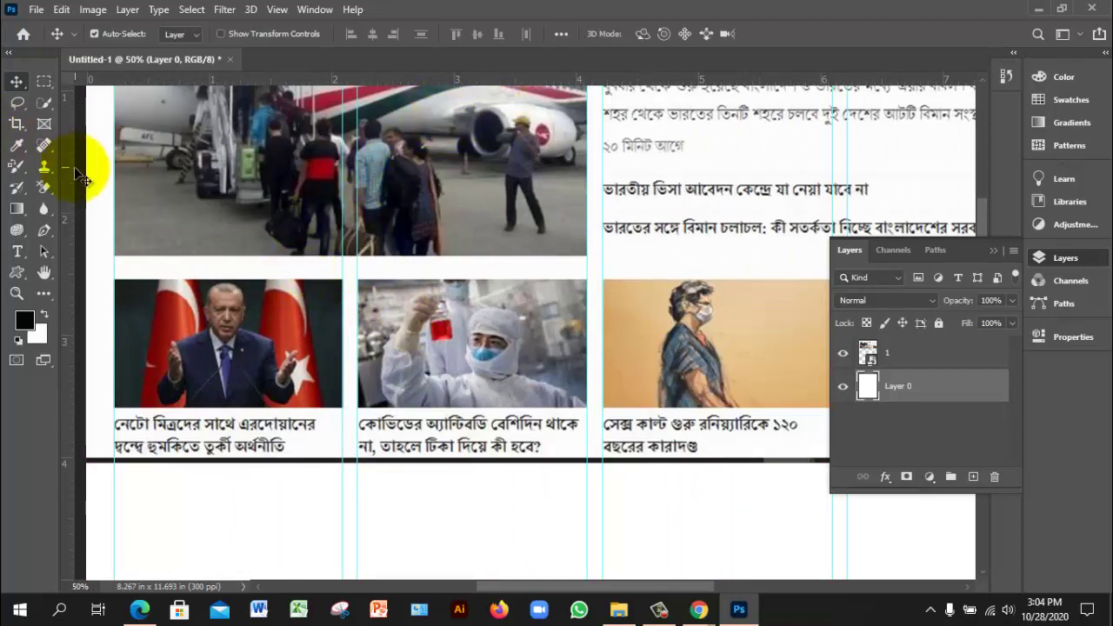
click(18, 272)
click(52, 272)
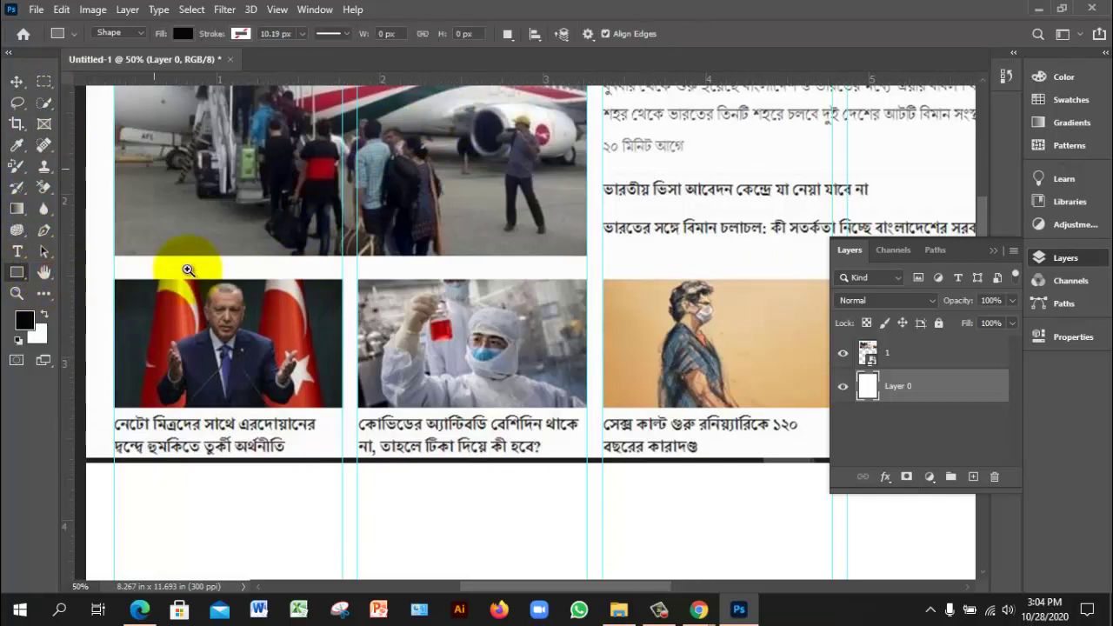
ctrl+click(249, 273)
ctrl+click(252, 279)
ctrl+click(252, 279)
ctrl+click(252, 278)
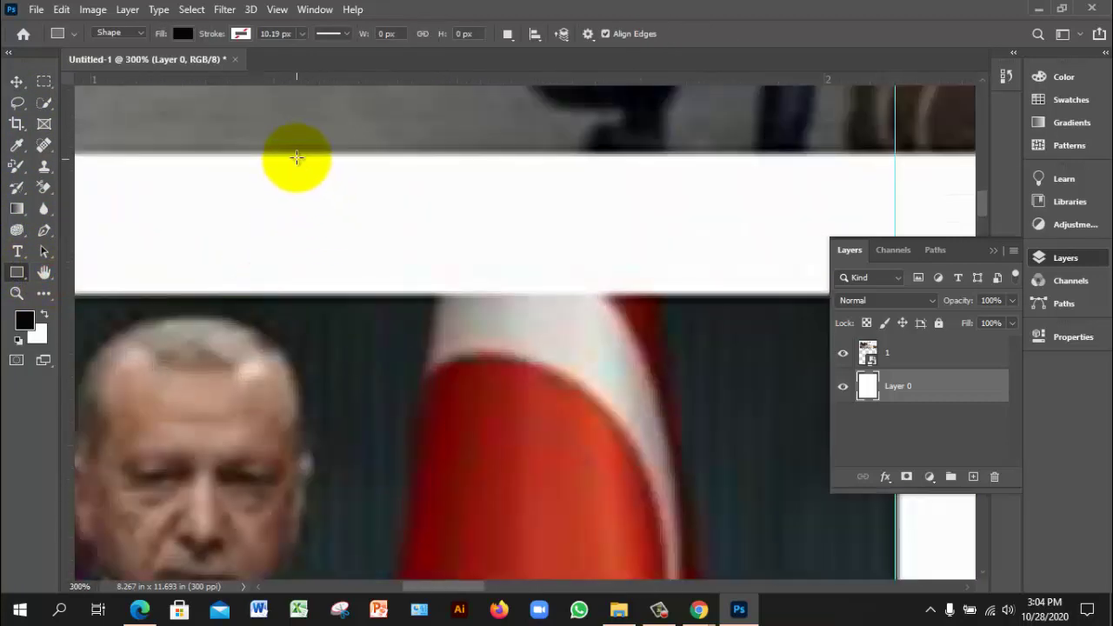
drag(294, 152, 416, 294)
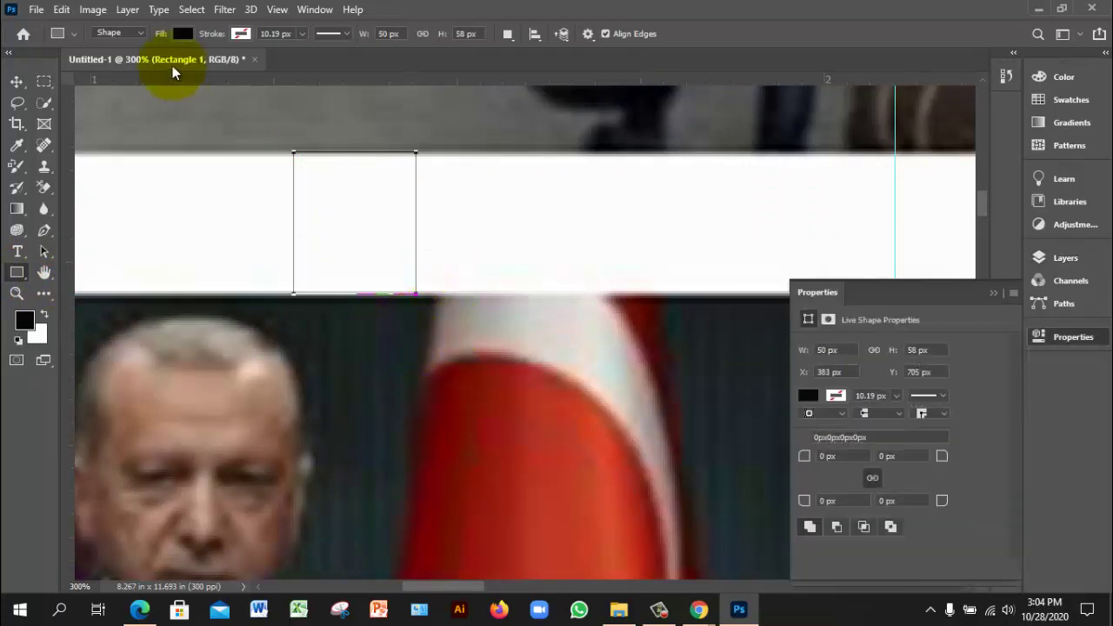
Change the rectangle's fill to the light peach colour from the recently used colours
click(185, 35)
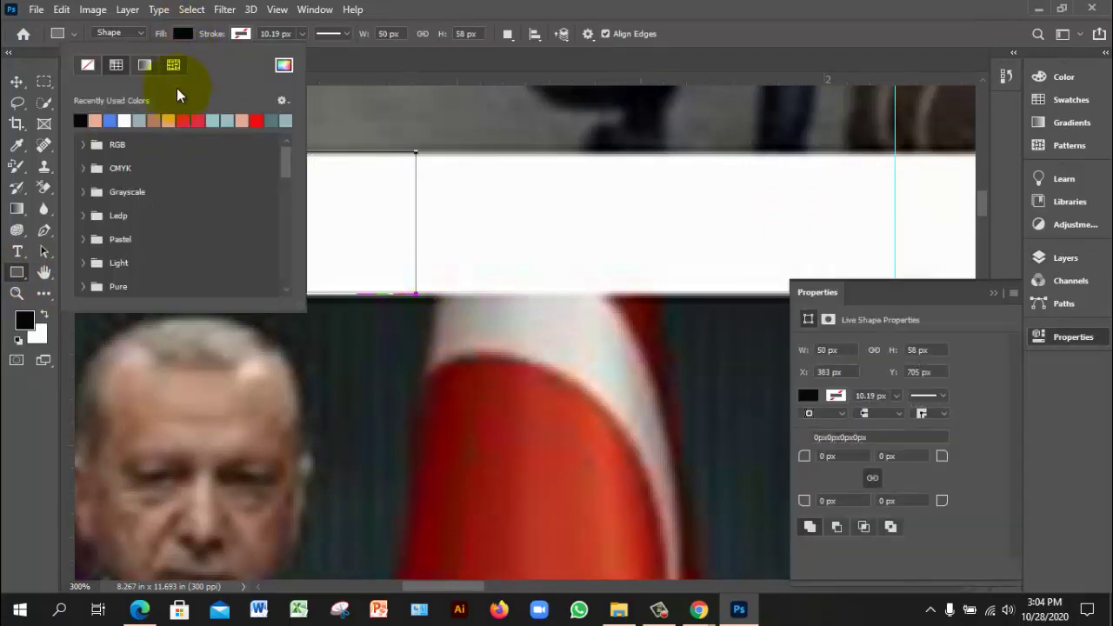
click(205, 117)
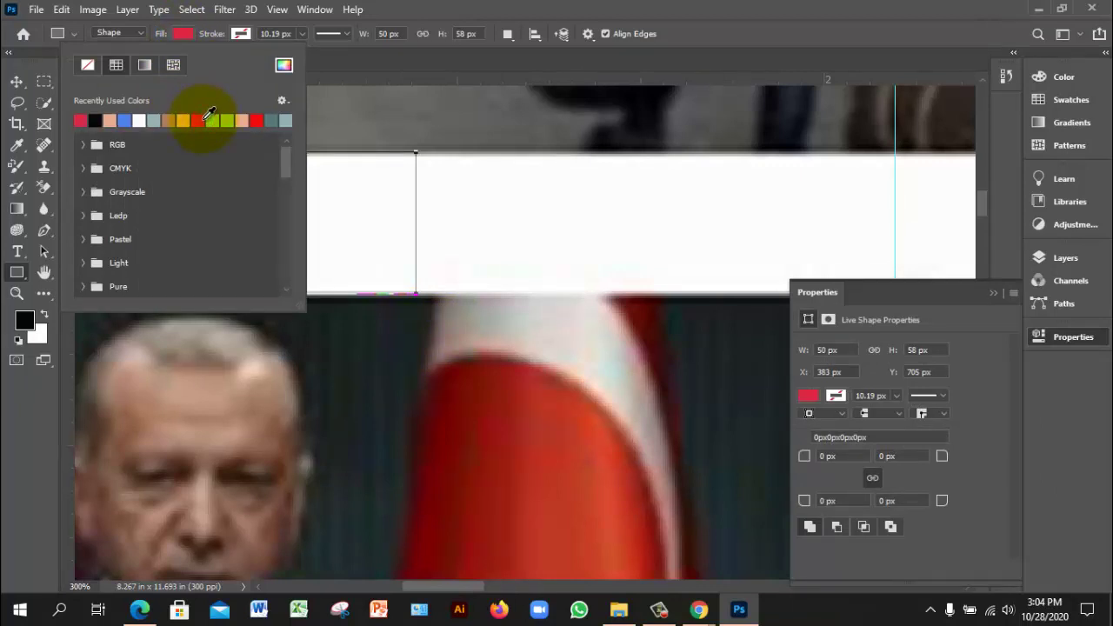
click(209, 117)
click(207, 117)
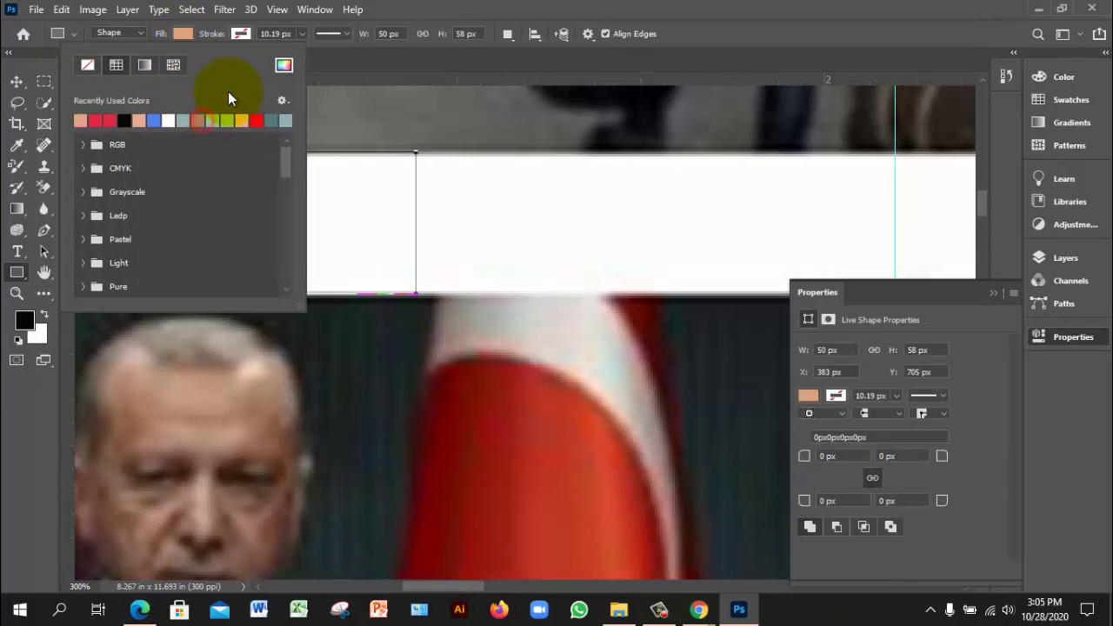
click(377, 8)
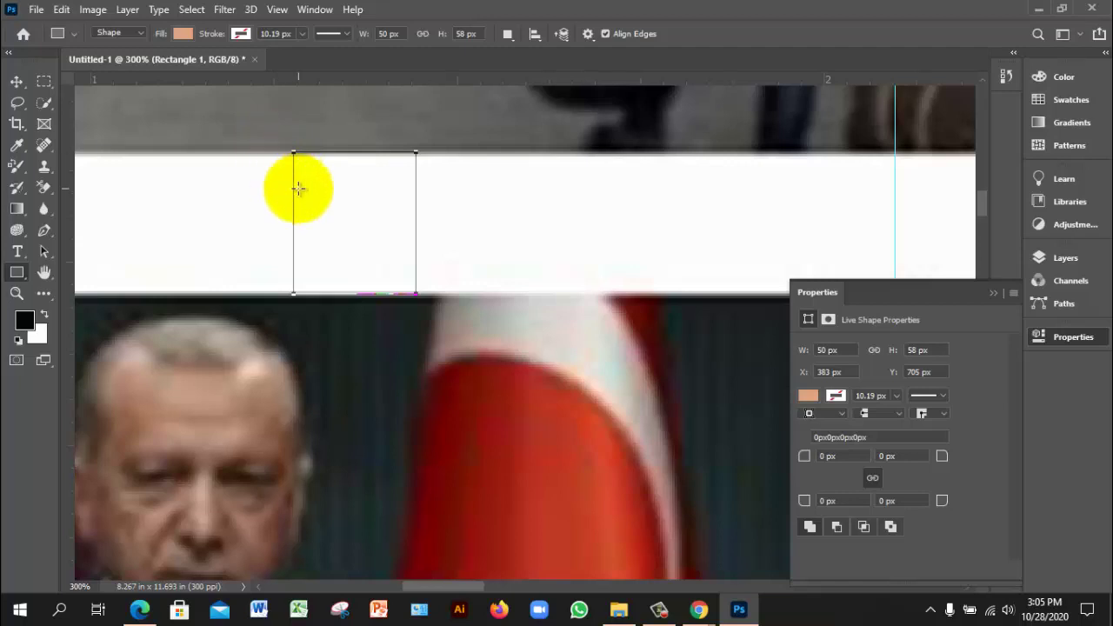
Move the small peach rectangle's layer above the web page screenshot layer
click(19, 81)
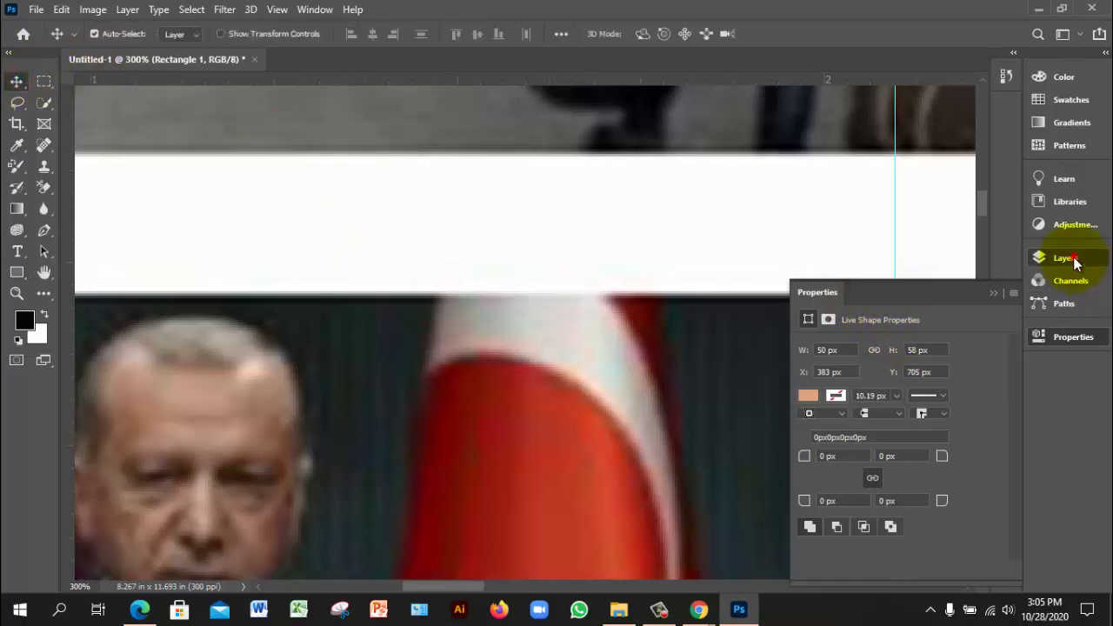
click(1075, 259)
click(846, 387)
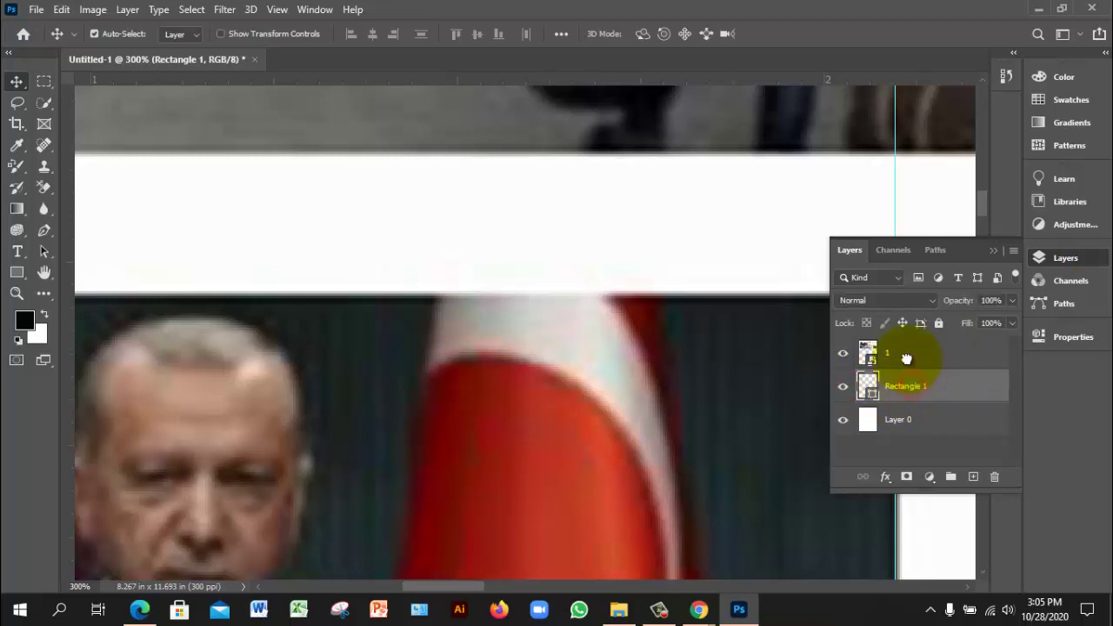
drag(906, 358, 909, 352)
click(367, 210)
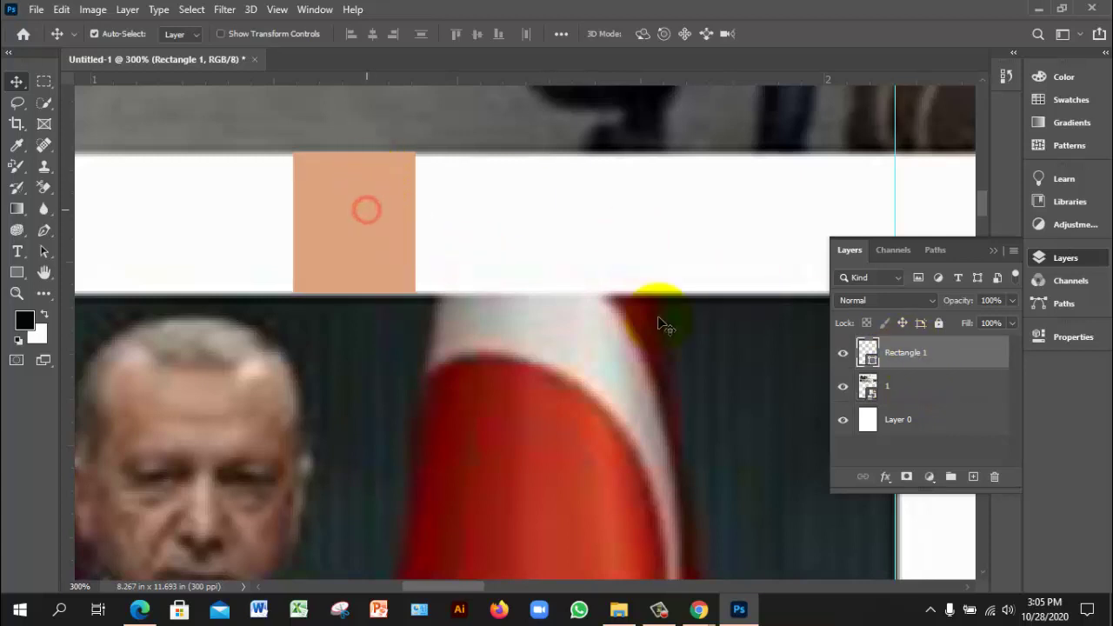
Draw a peach rectangle shape about 1161 x 645 px covering the airplane photo between its side guides
scroll(442, 293, down, 4)
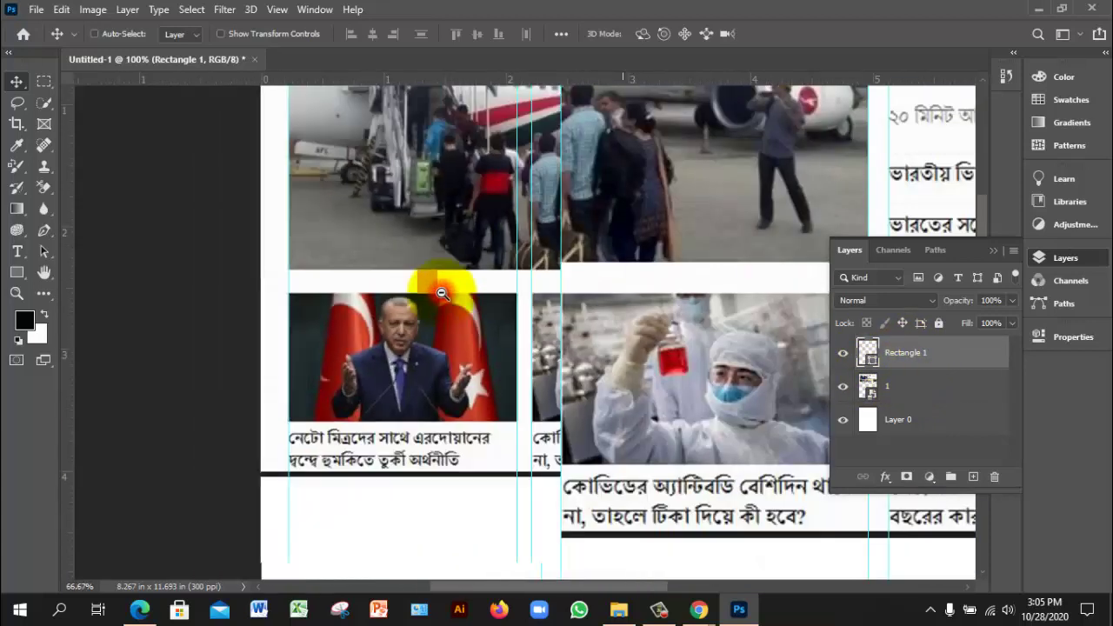
scroll(442, 293, down, 2)
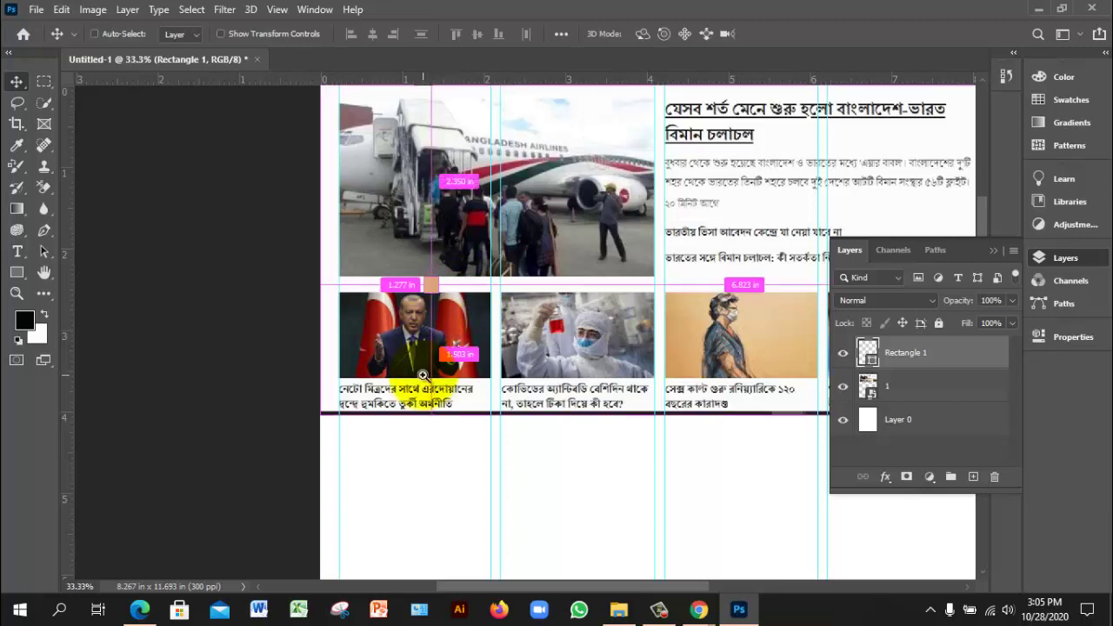
scroll(423, 374, up, 1)
drag(447, 322, 450, 314)
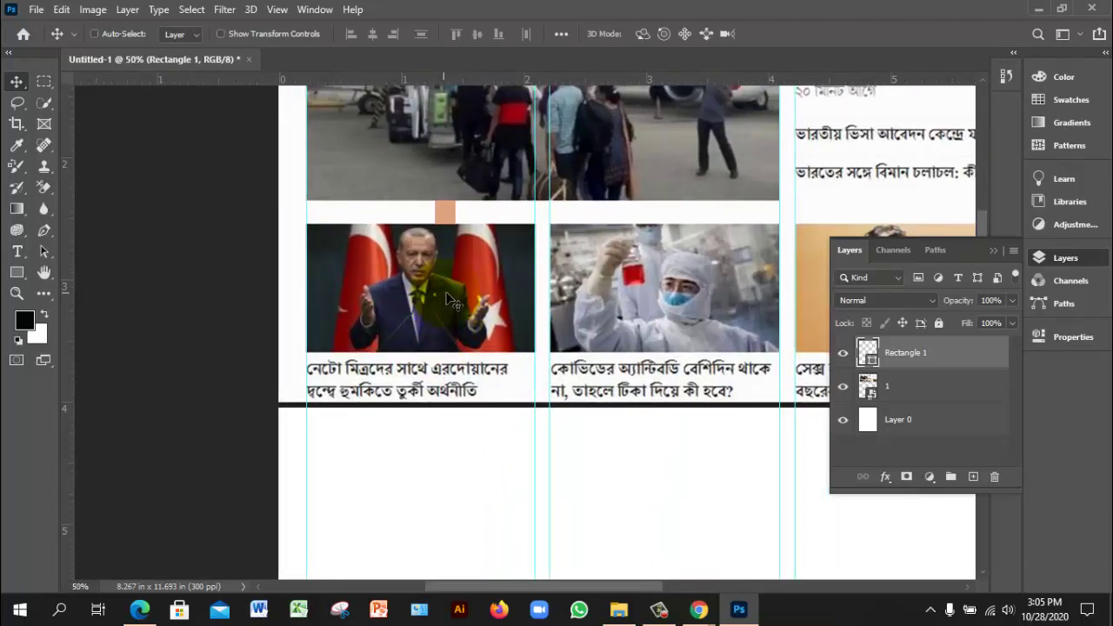
scroll(450, 299, down, 2)
scroll(513, 165, up, 2)
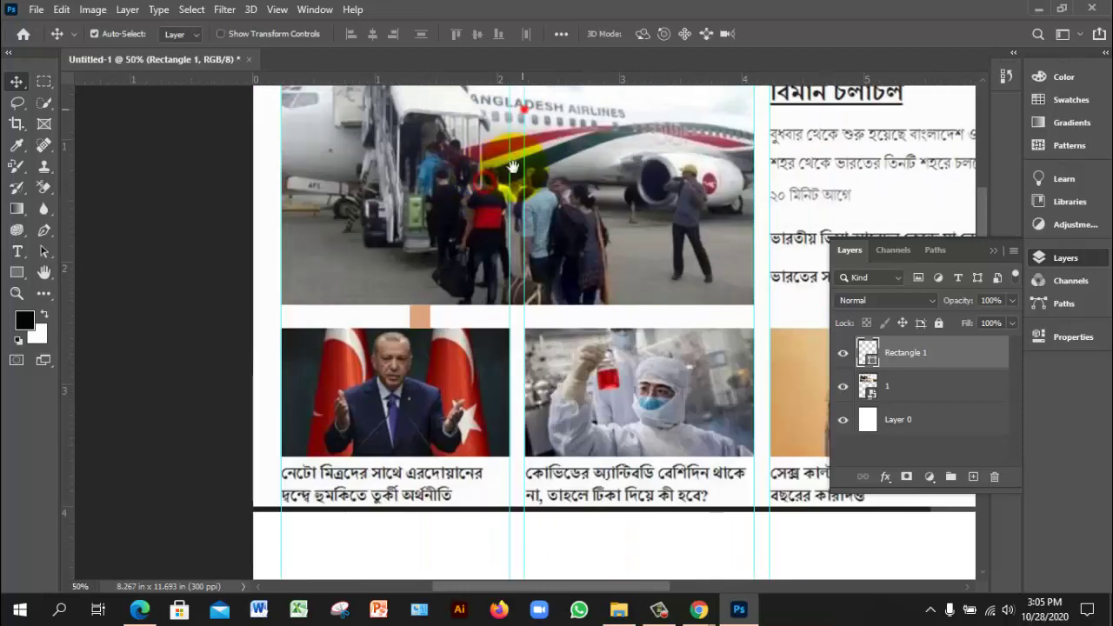
scroll(514, 166, down, 1)
scroll(473, 261, up, 1)
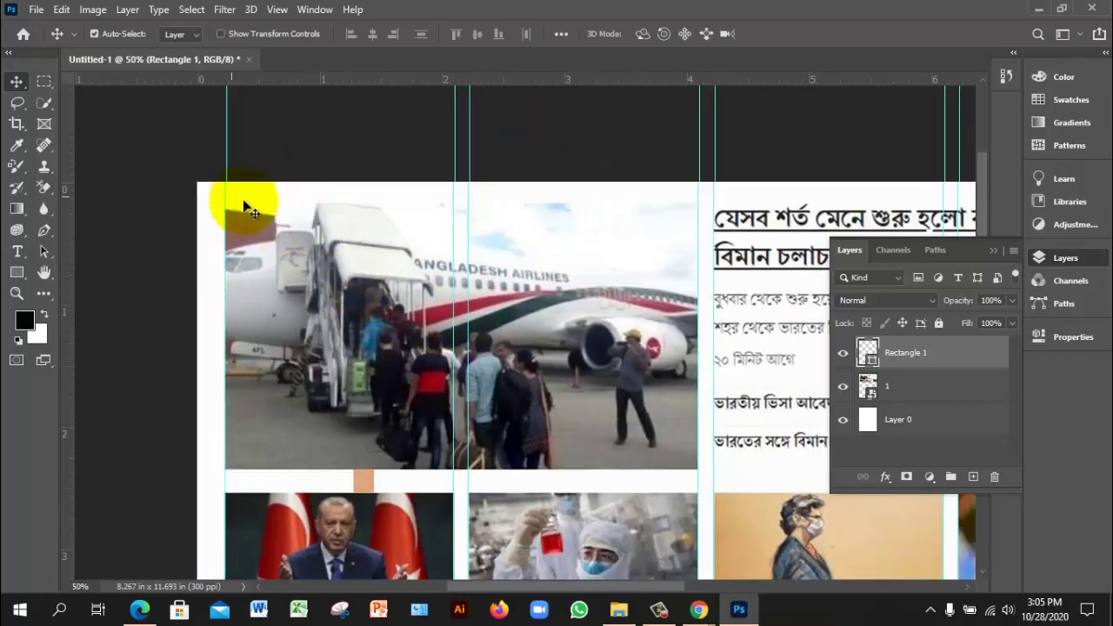
click(27, 276)
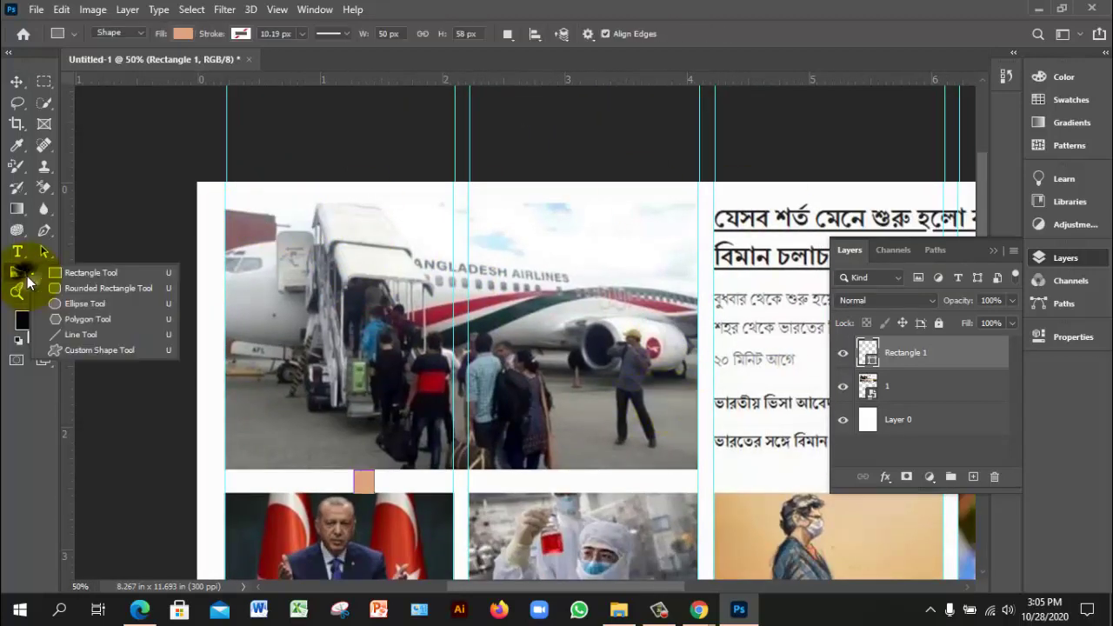
click(79, 275)
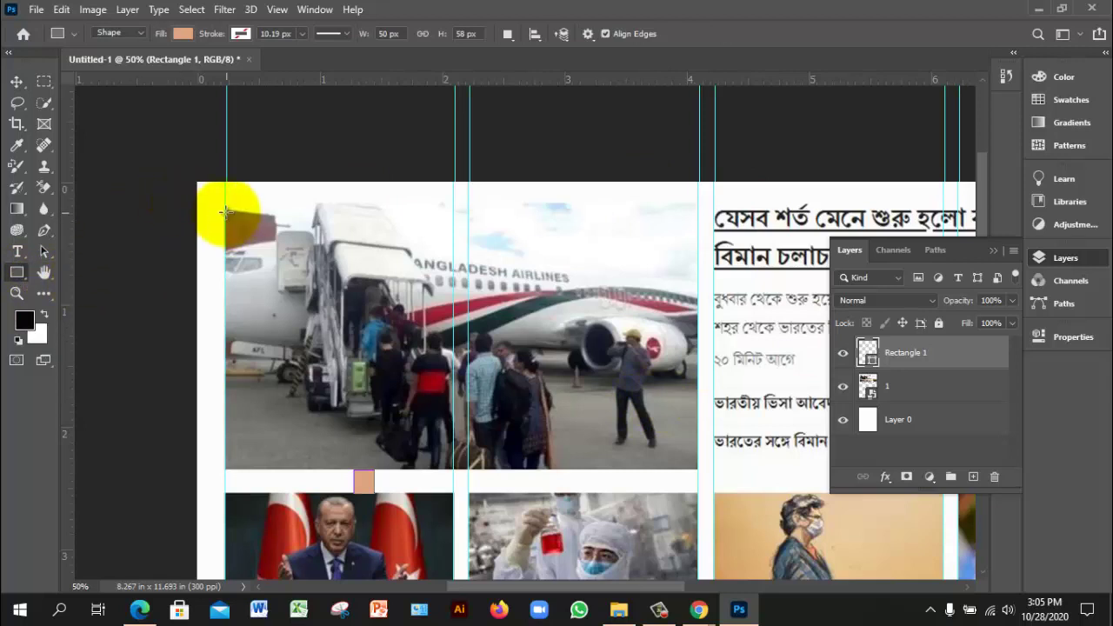
drag(226, 206, 699, 469)
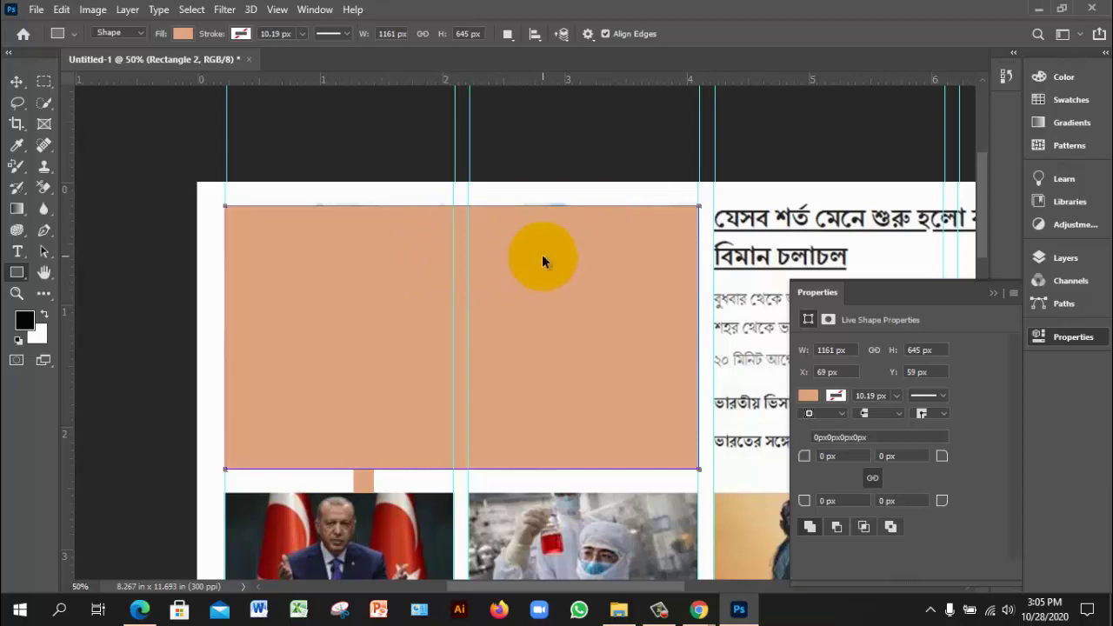
Free-transform the large rectangle, raising its upper edge to cover the airplane photo, for a height of about 652 px
key(ctrl+t)
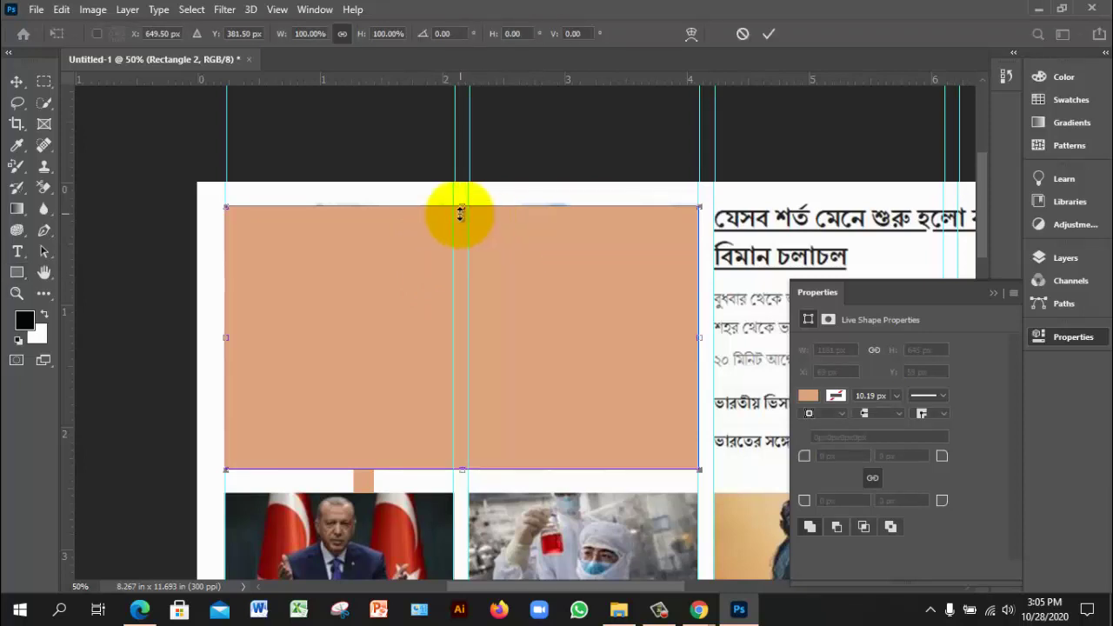
scroll(514, 225, up, 1)
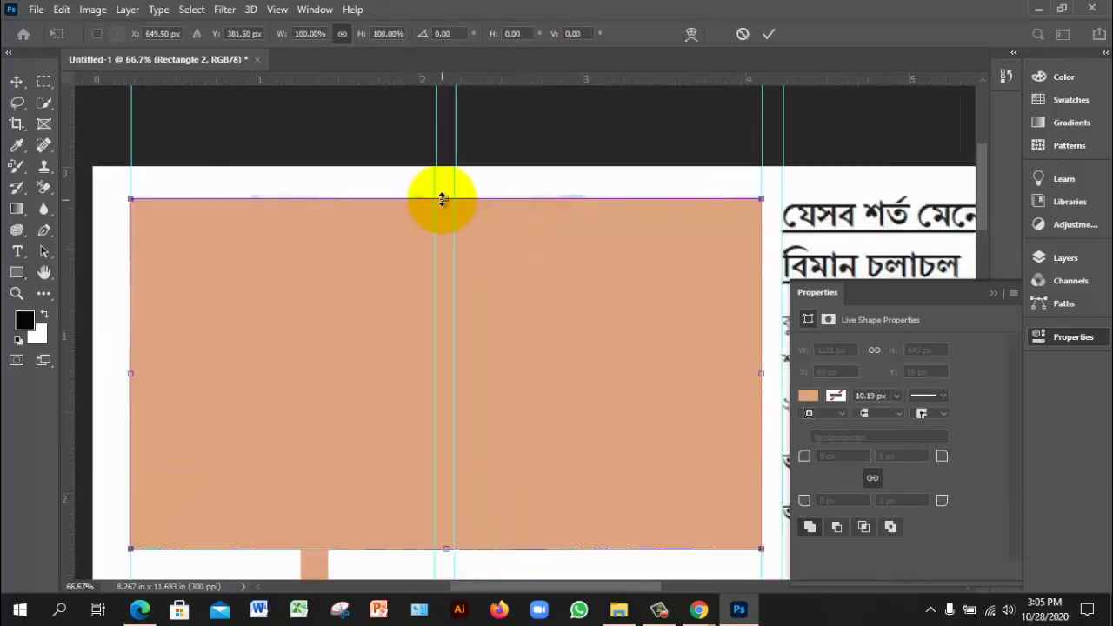
drag(443, 198, 442, 191)
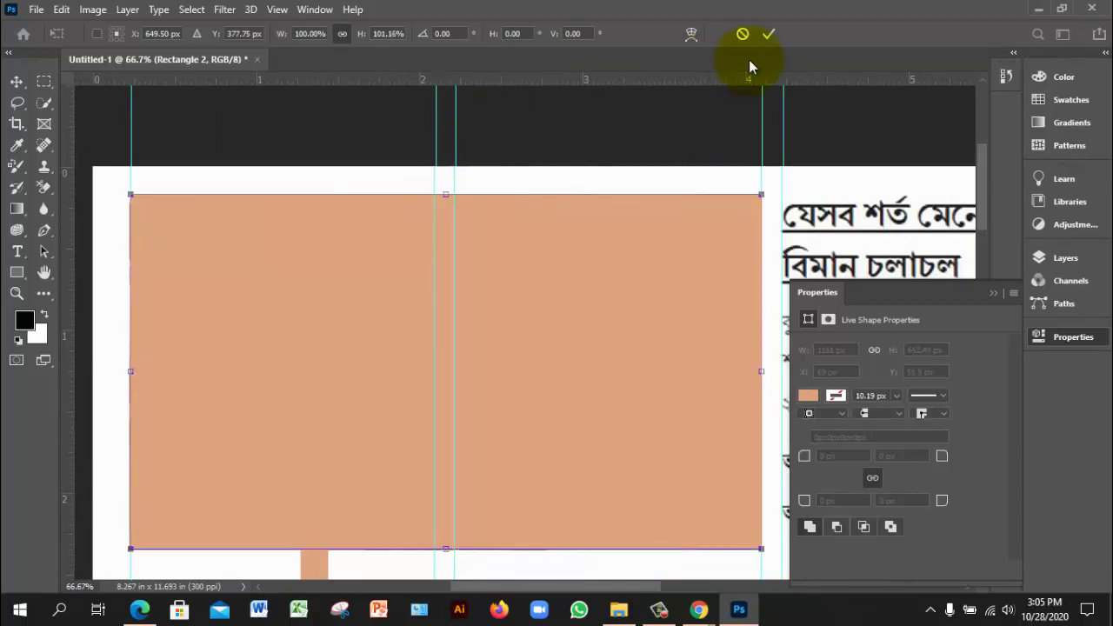
click(769, 33)
Move the large peach rectangle into the blank area below the screenshot and align its left edge with the first vertical guide
scroll(589, 279, down, 4)
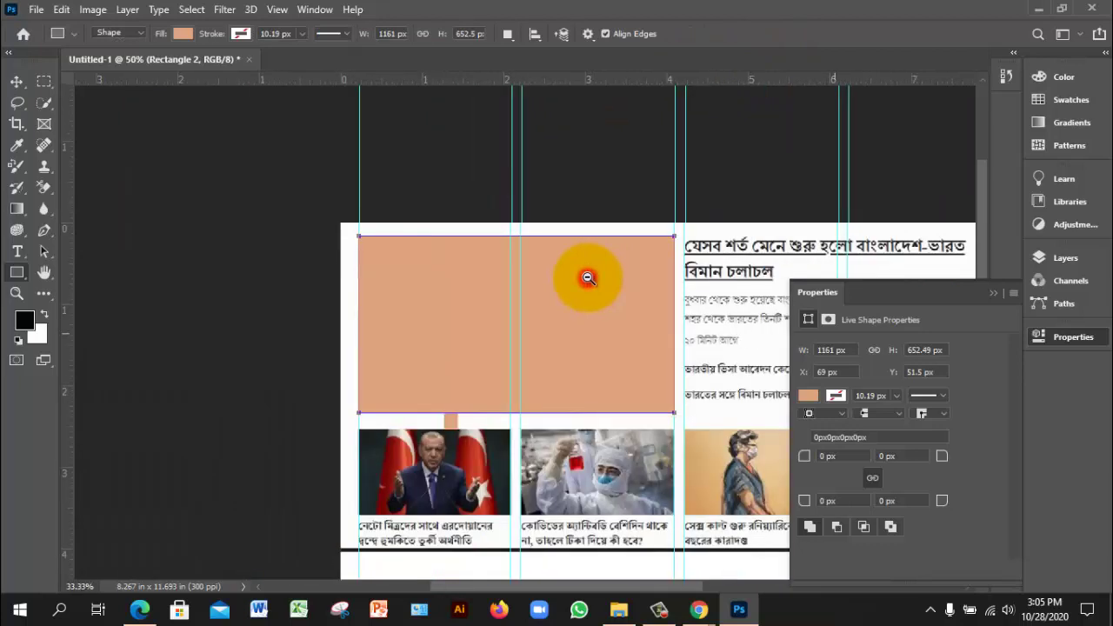
click(16, 81)
drag(492, 156, 492, 342)
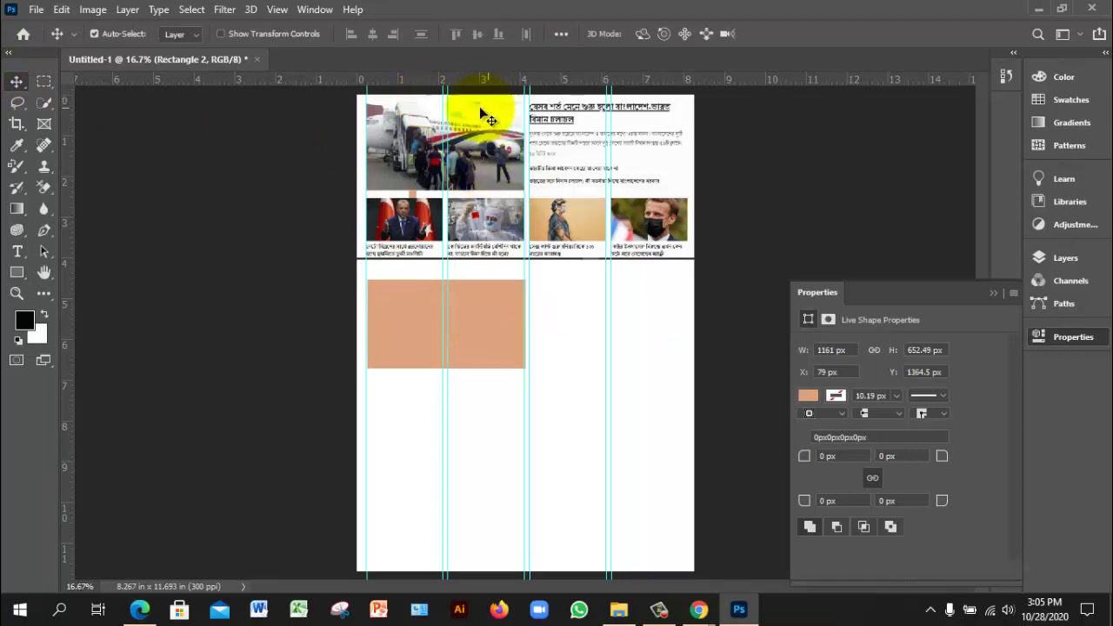
ctrl+click(429, 317)
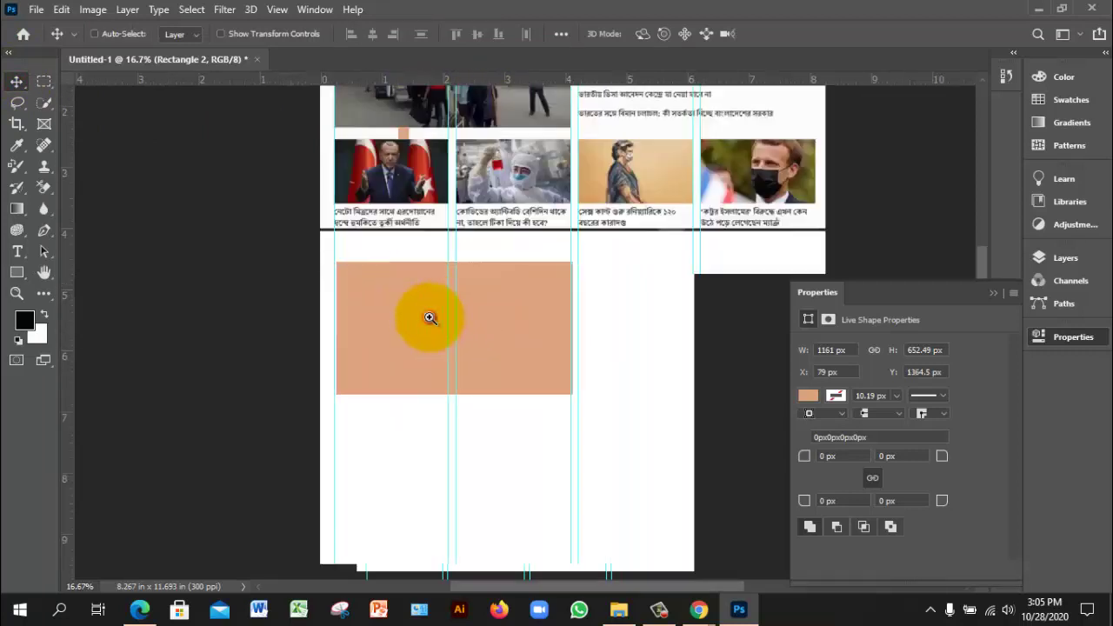
ctrl+click(430, 317)
drag(356, 277, 351, 279)
Select the small spacer rectangle between the airplane photo and the first thumbnail and fill it with near-black
ctrl+alt+click(464, 307)
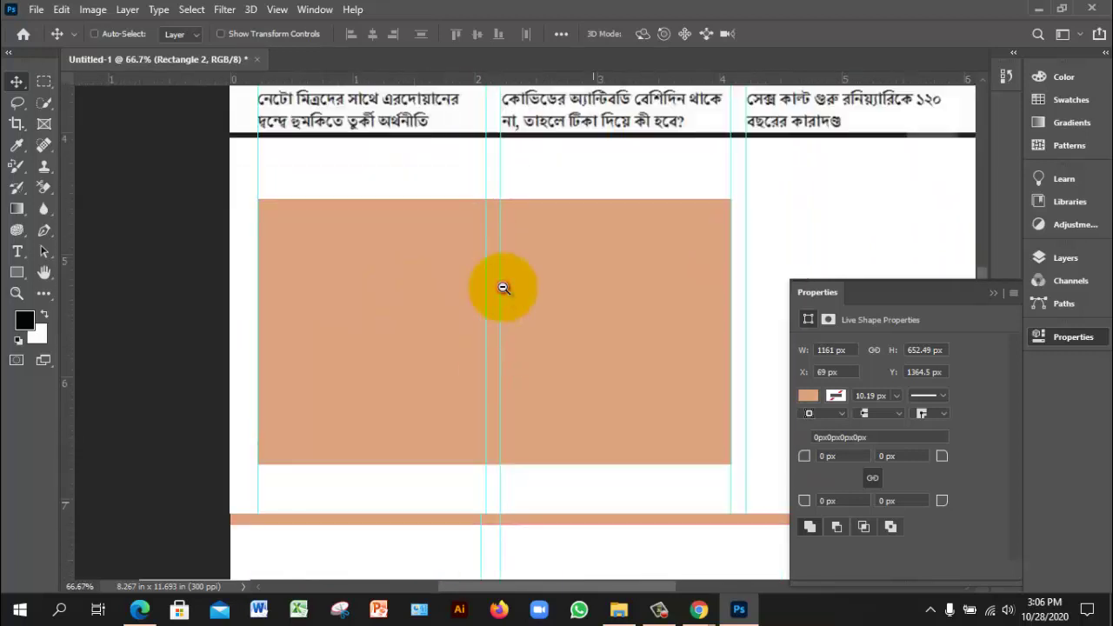
ctrl+alt+click(504, 286)
ctrl+alt+click(505, 286)
ctrl+alt+click(500, 293)
ctrl+click(452, 291)
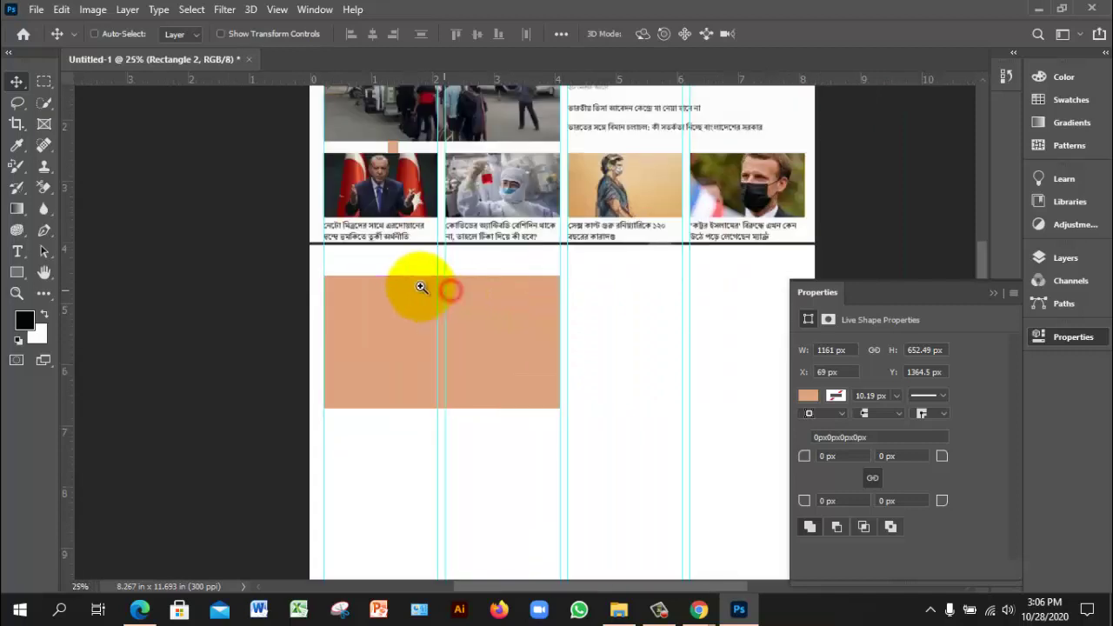
ctrl+click(422, 293)
ctrl+click(387, 212)
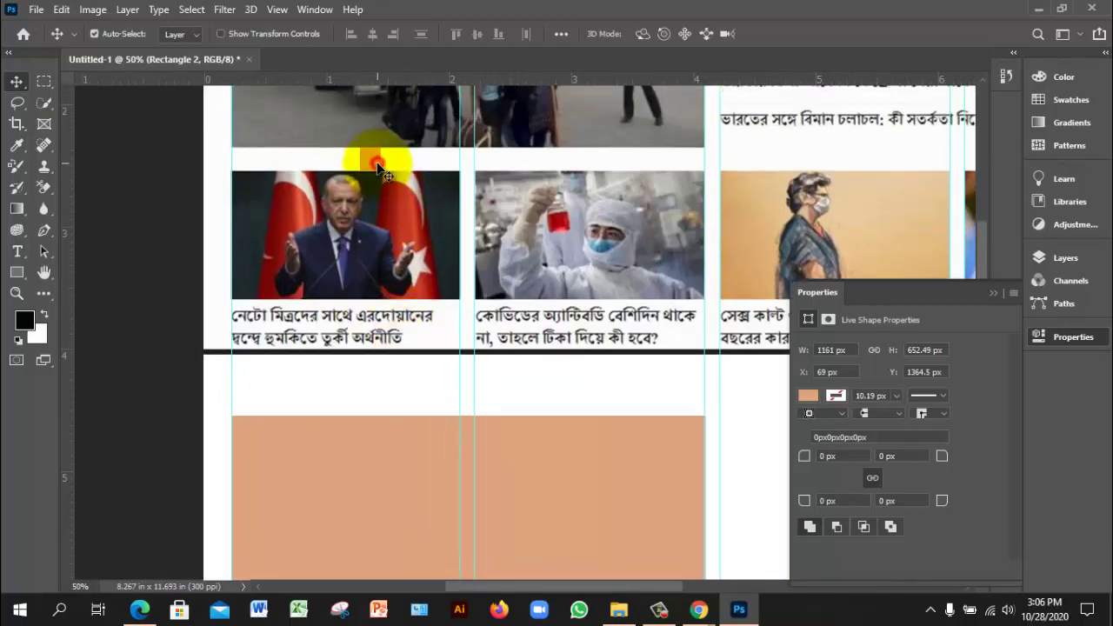
click(25, 321)
click(984, 207)
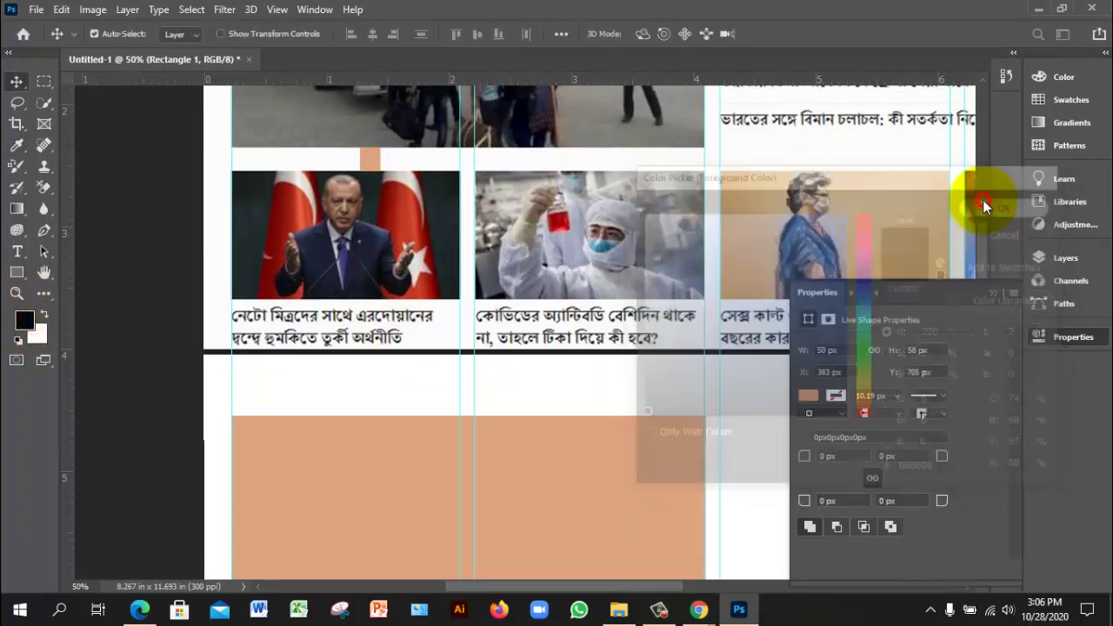
key(alt+BackSpace)
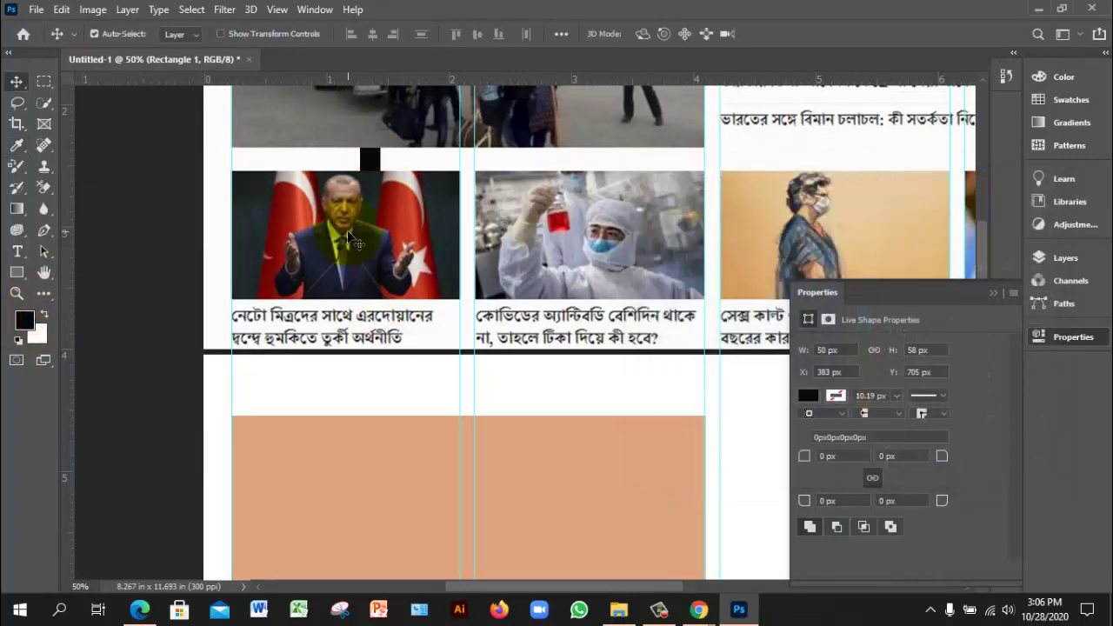
Move the black spacer down so it touches the underside of the large peach rectangle
key(ctrl+minus)
scroll(481, 337, down, 2)
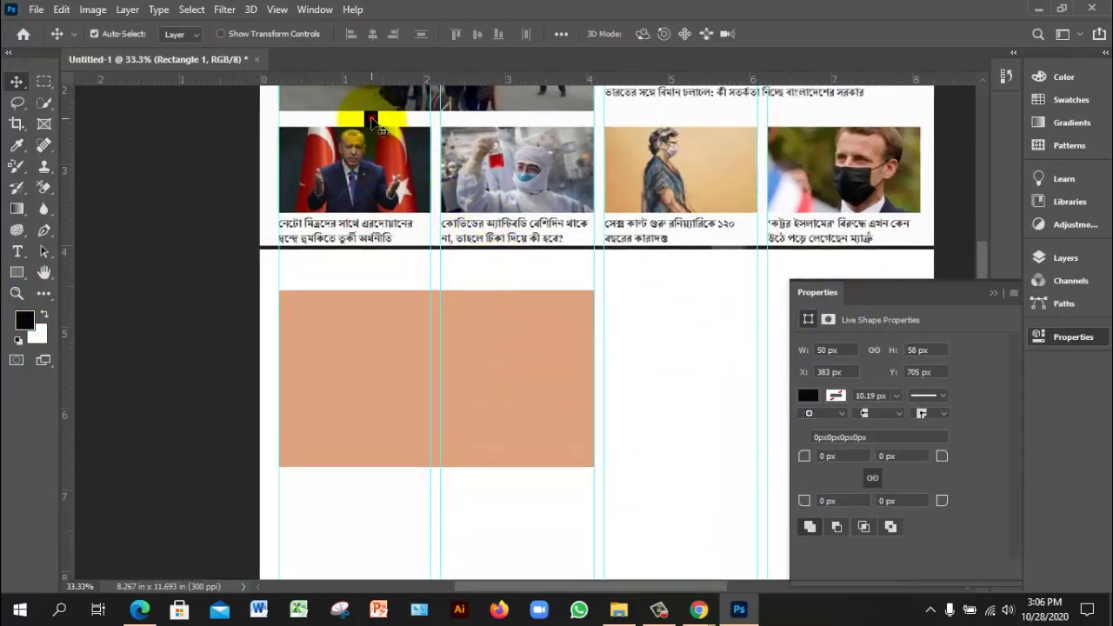
drag(383, 129, 348, 479)
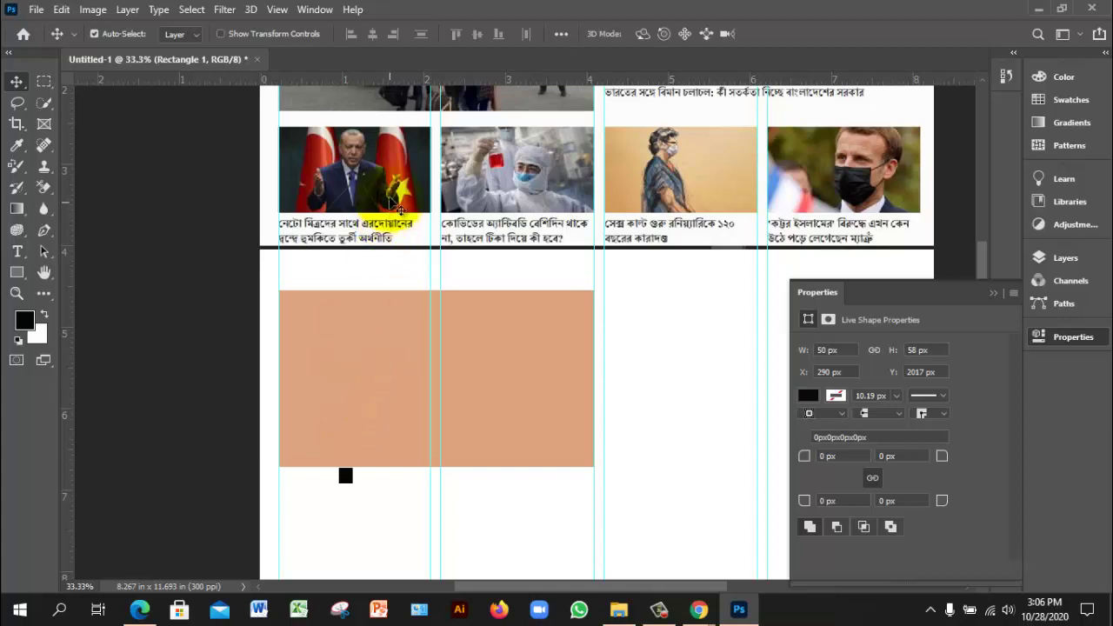
Draw a rectangle shape about 561 x 316 px covering the first thumbnail photo
scroll(398, 208, up, 1)
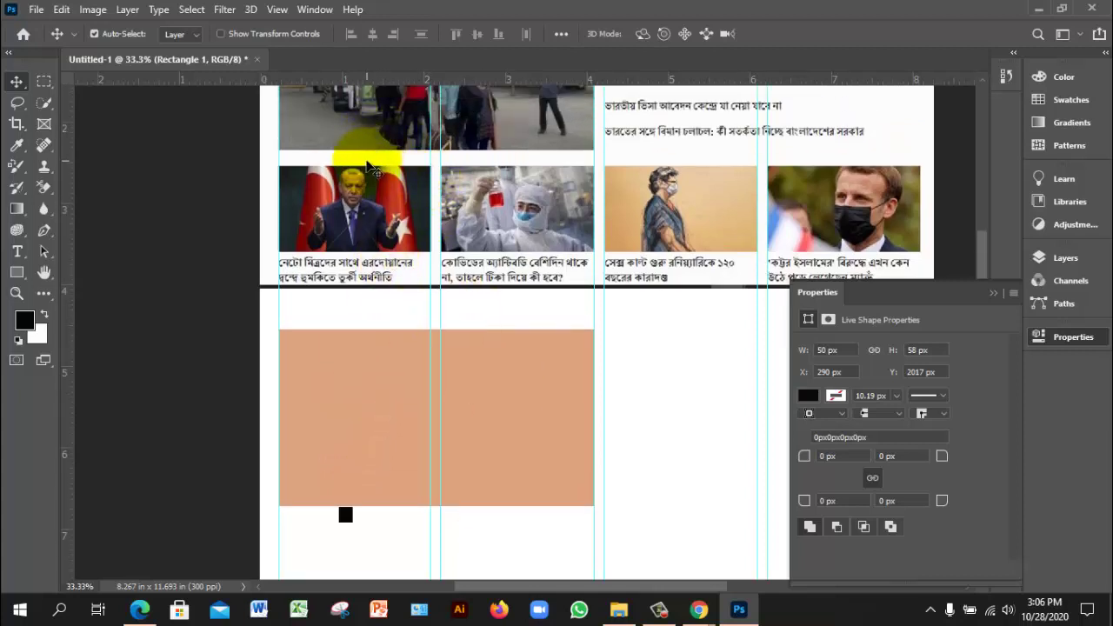
click(355, 383)
click(365, 256)
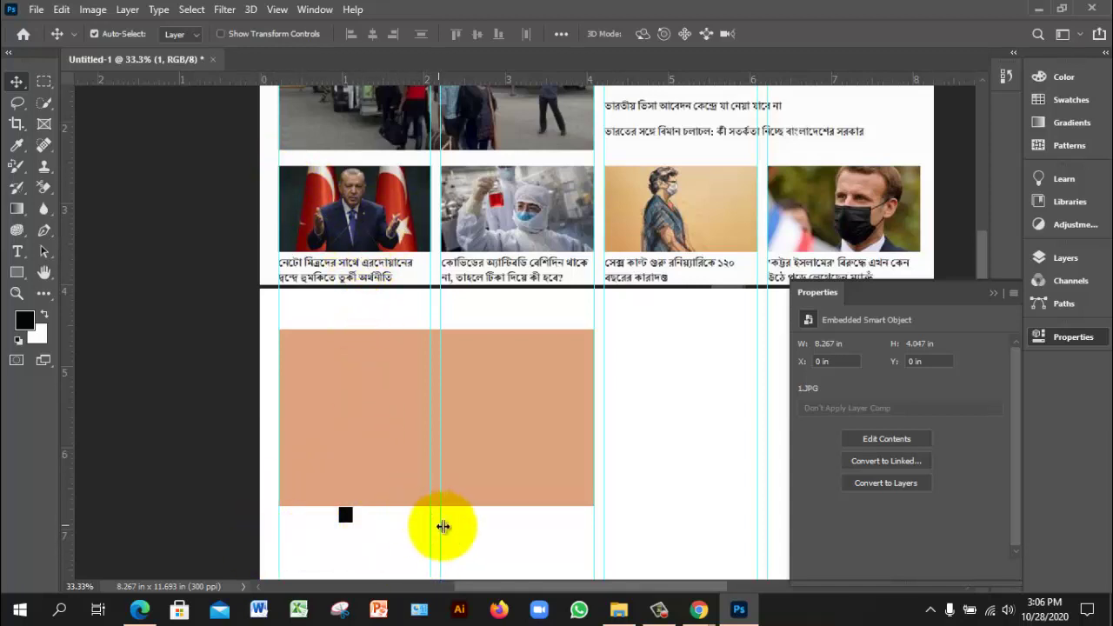
key(ctrl)
click(371, 221)
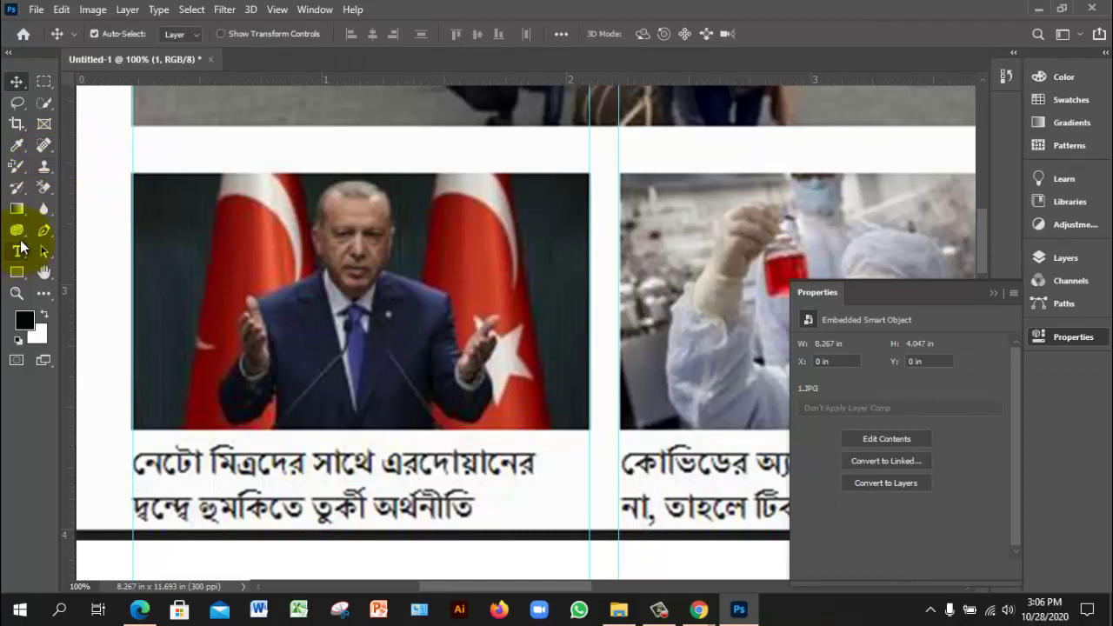
click(17, 273)
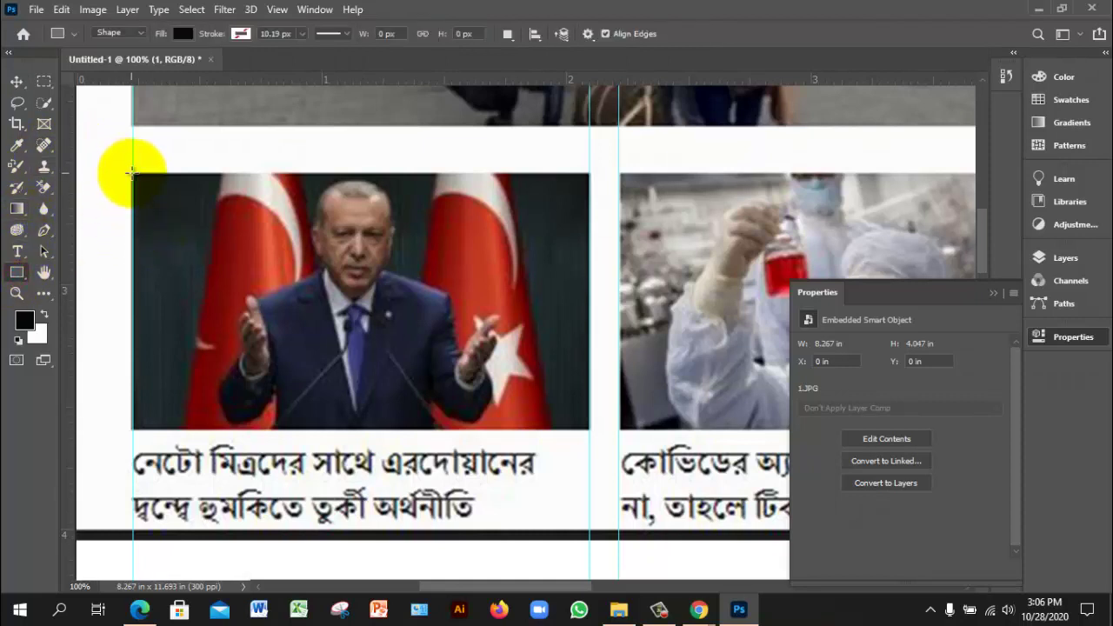
mouse_move(136, 175)
mouse_down()
mouse_move(389, 320)
mouse_move(539, 365)
mouse_move(589, 430)
mouse_up()
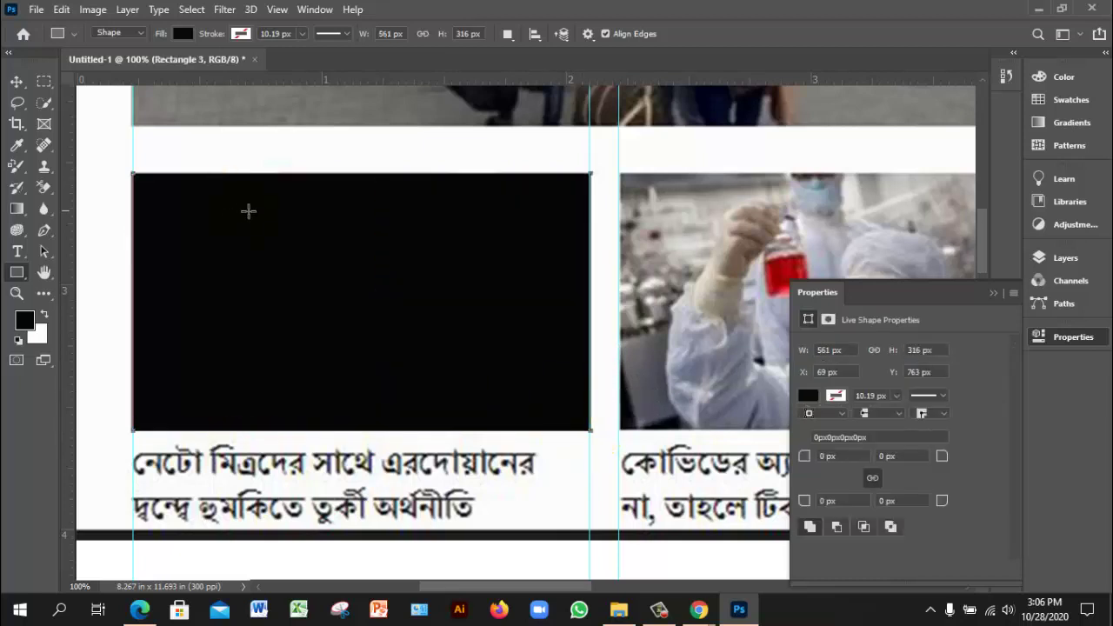
Set the foreground colour to blue 153f95 and fill the thumbnail-sized rectangle with it
click(16, 81)
click(283, 266)
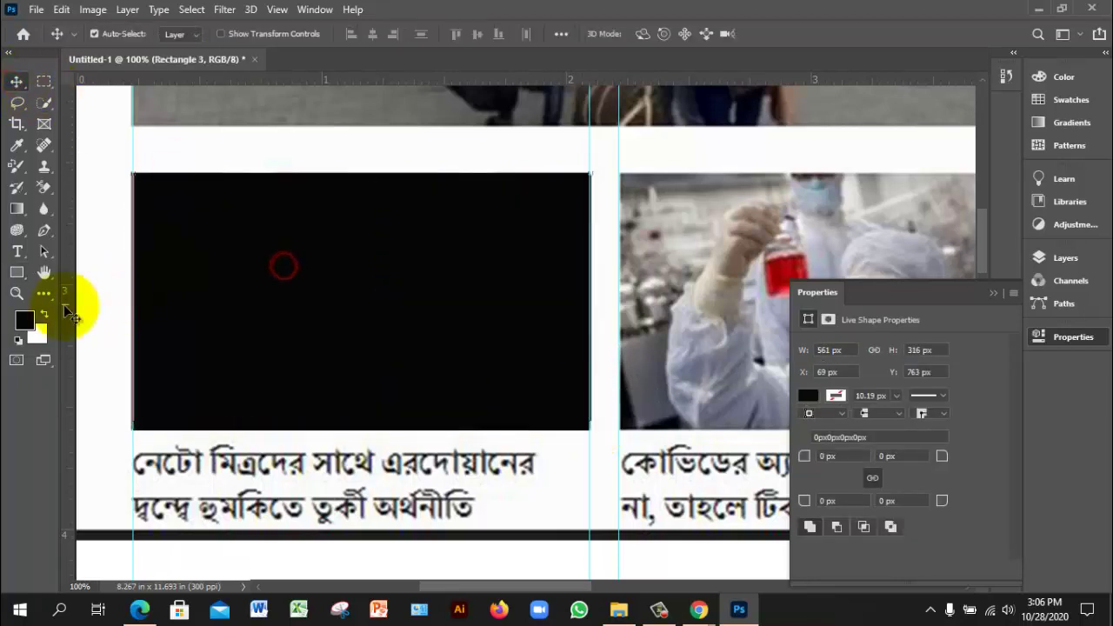
click(24, 320)
click(818, 300)
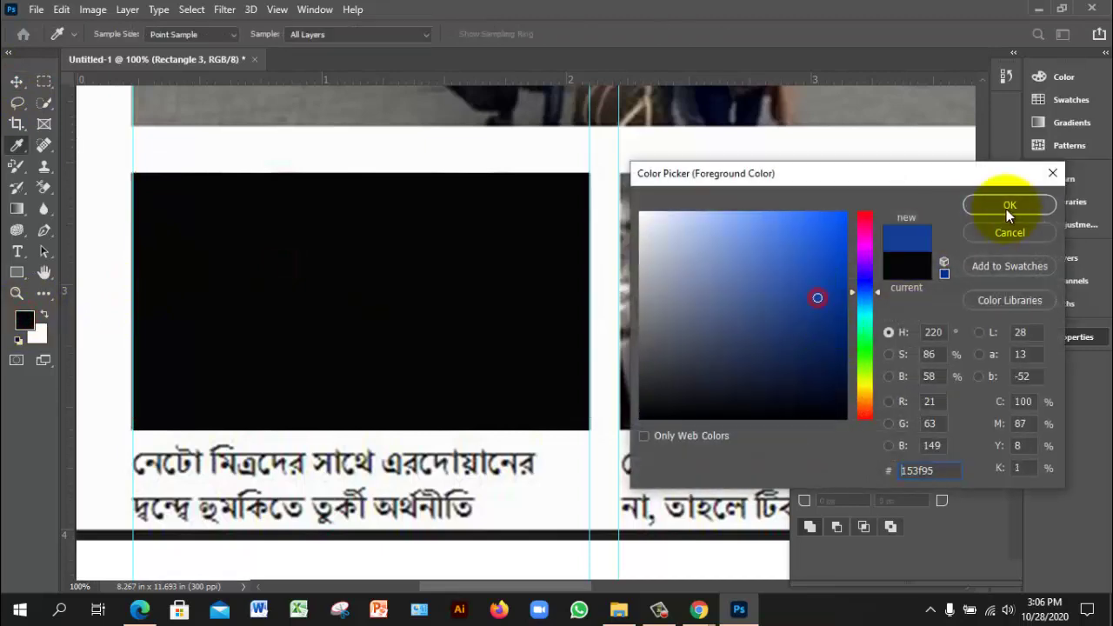
click(1004, 205)
key(alt+BackSpace)
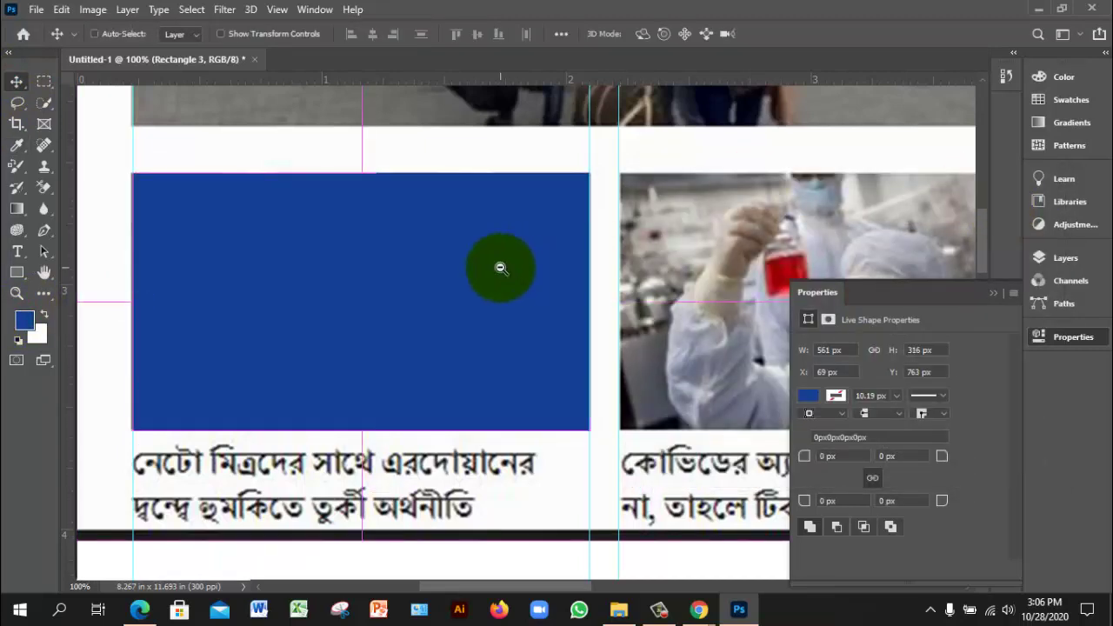
Move the blue rectangle directly beneath the black spacer, keeping its left edge on the first vertical guide
alt+click(501, 268)
alt+click(501, 267)
alt+click(501, 268)
alt+click(499, 333)
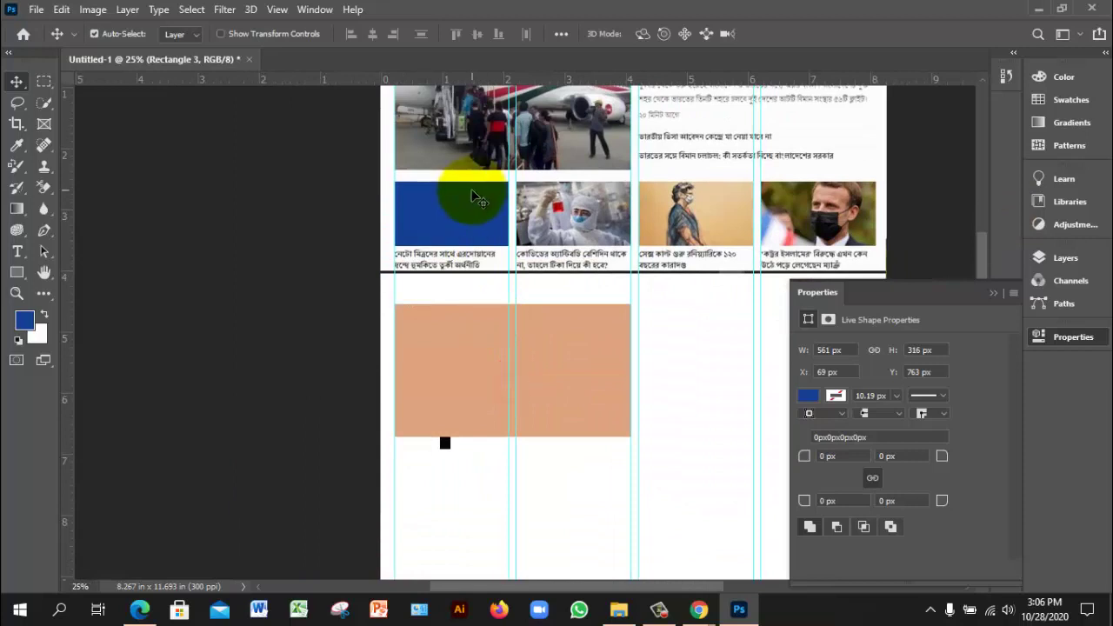
drag(458, 200, 457, 465)
ctrl+click(490, 478)
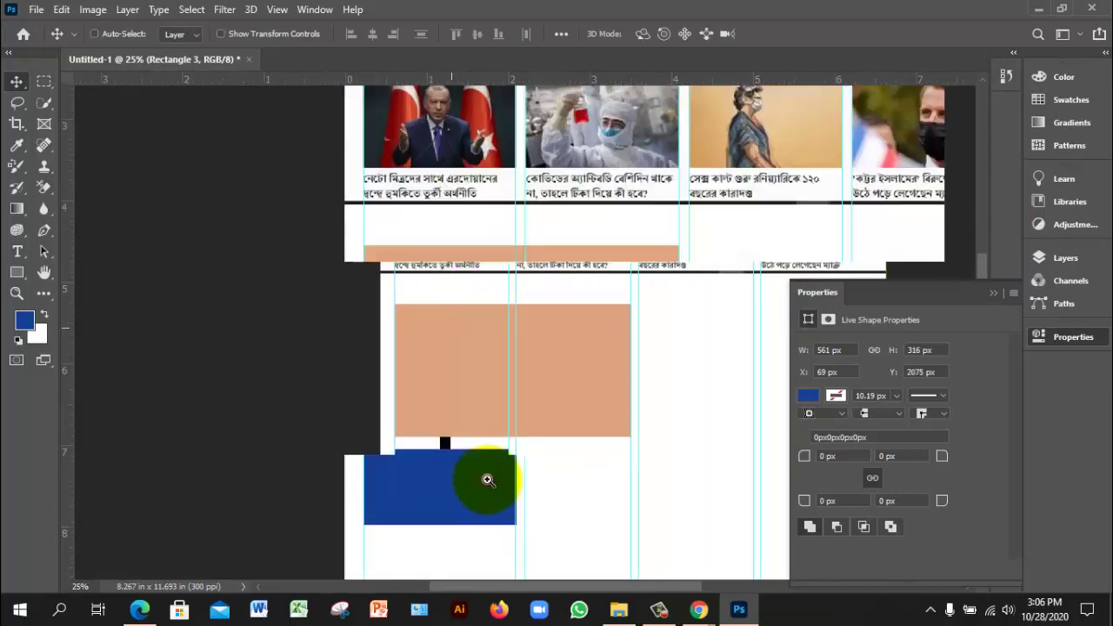
ctrl+click(487, 479)
ctrl+click(487, 458)
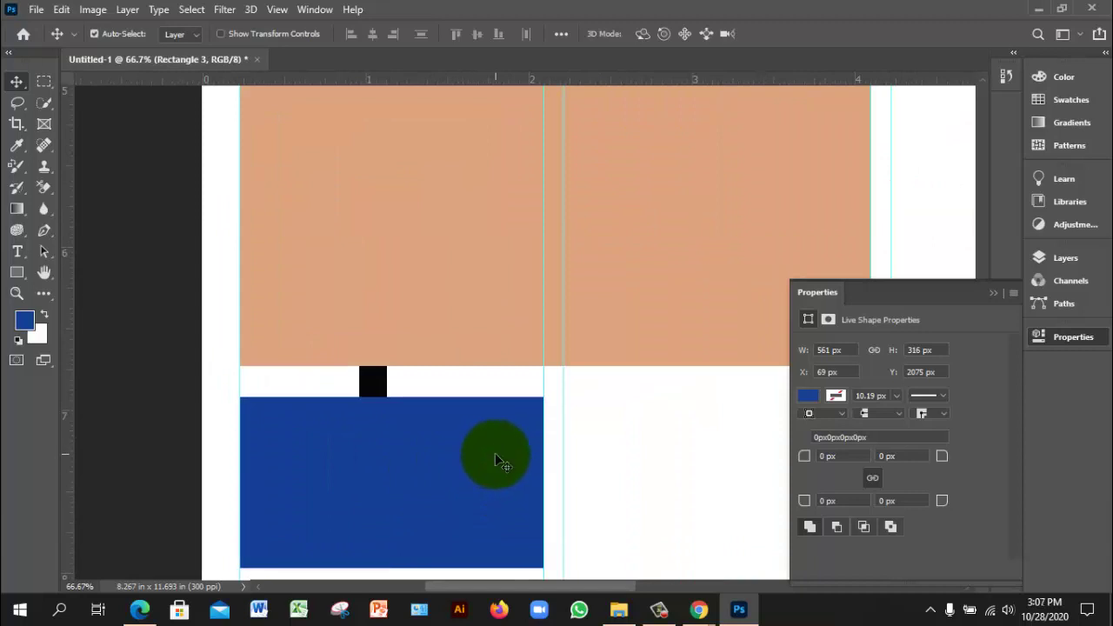
Duplicate the blue rectangle into the second and third columns, level with the original and aligned to the vertical guides
alt+click(495, 459)
click(270, 392)
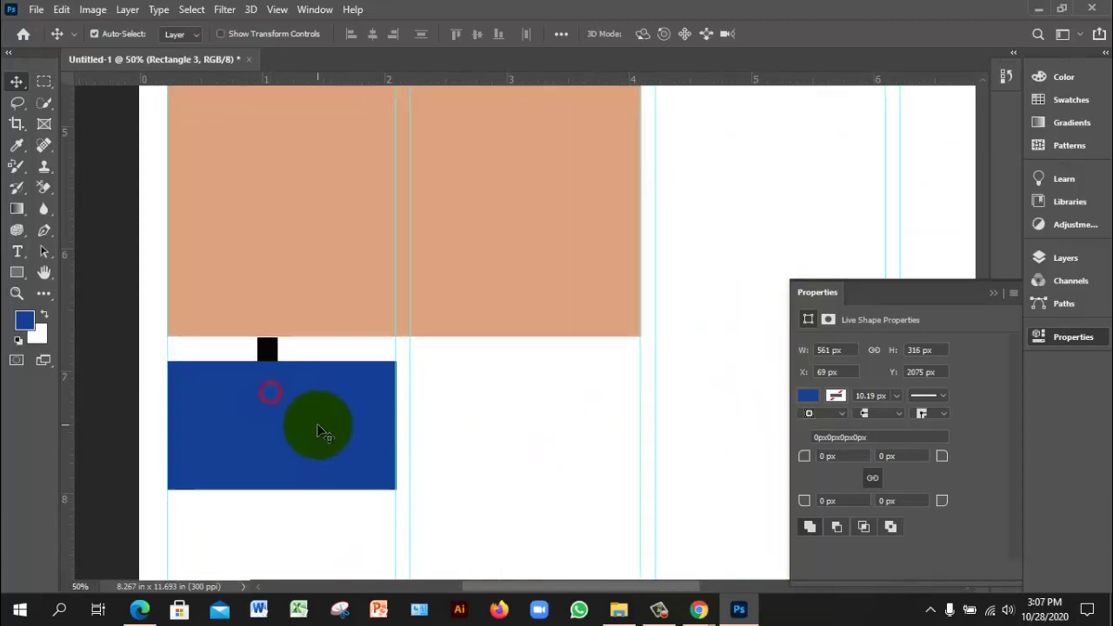
drag(319, 429, 538, 432)
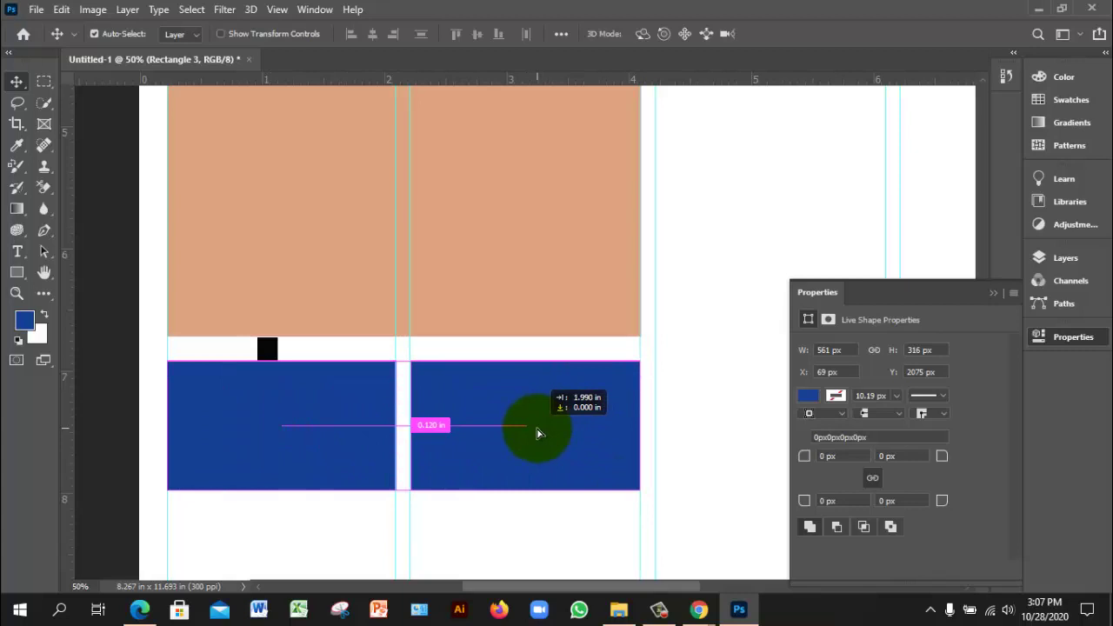
drag(539, 432, 398, 403)
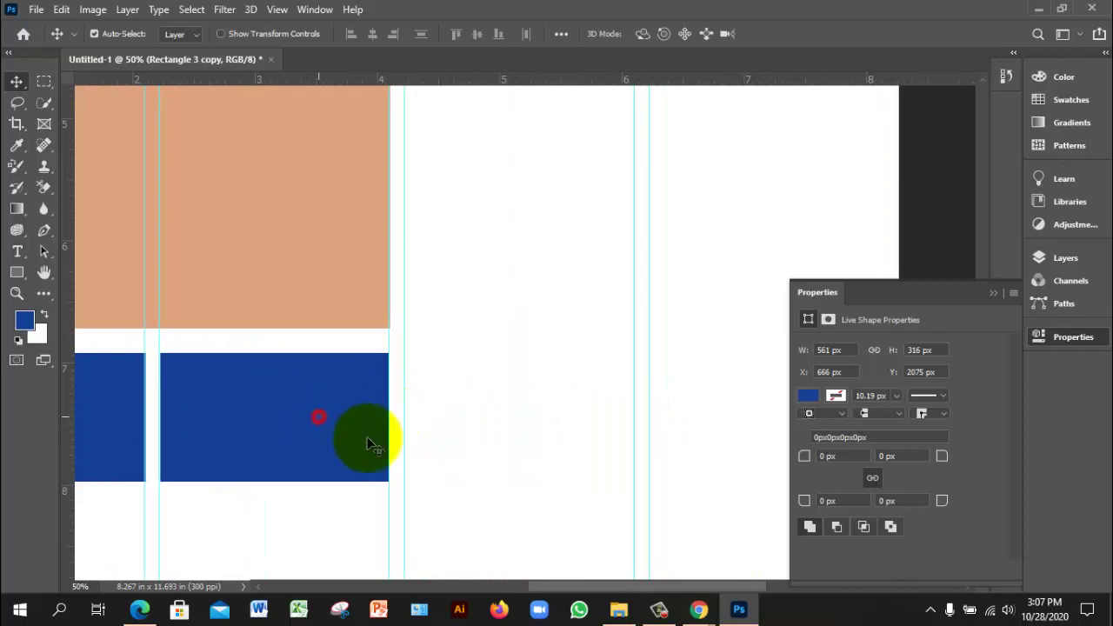
drag(308, 417, 551, 420)
Copy the third blue rectangle into the fourth column, starting at that column's left guide
ctrl+alt+click(452, 394)
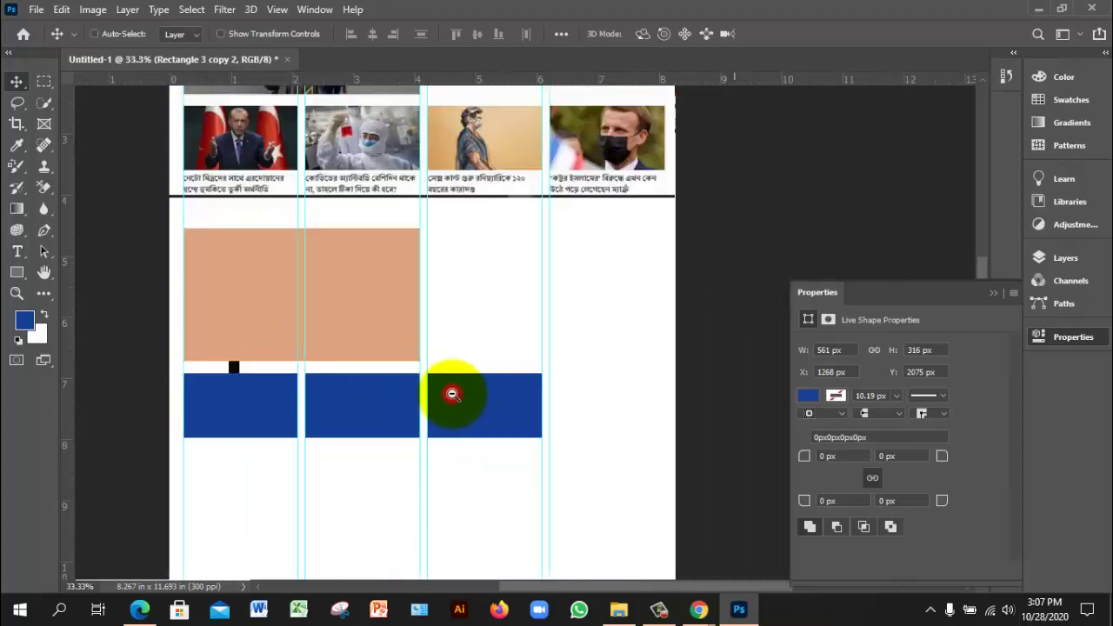
ctrl+alt+click(453, 394)
ctrl+click(594, 330)
click(406, 400)
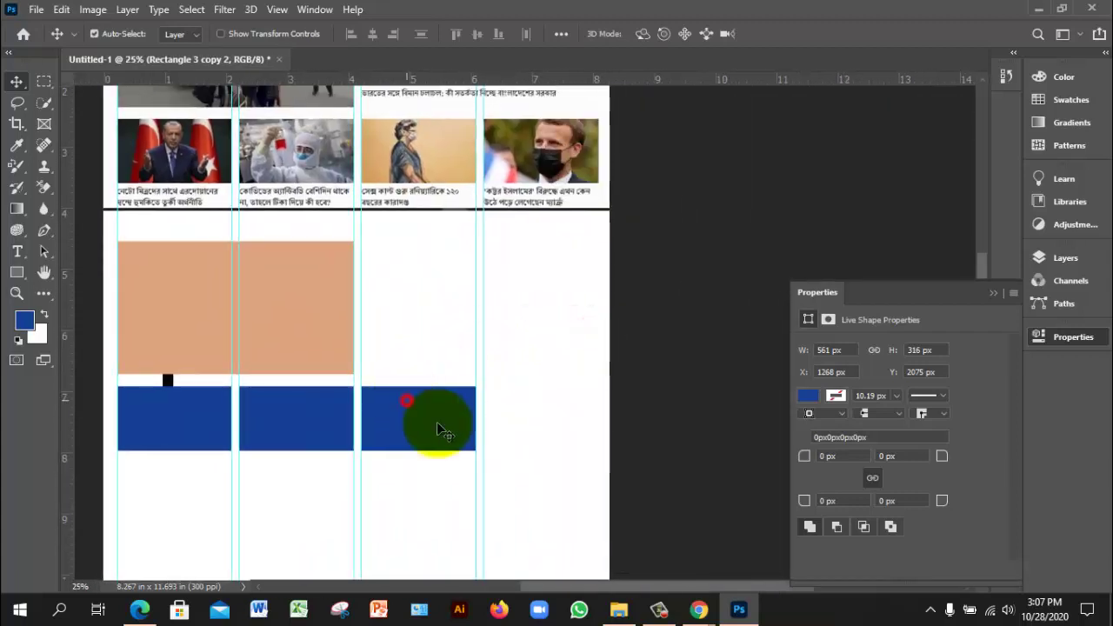
drag(413, 427, 541, 418)
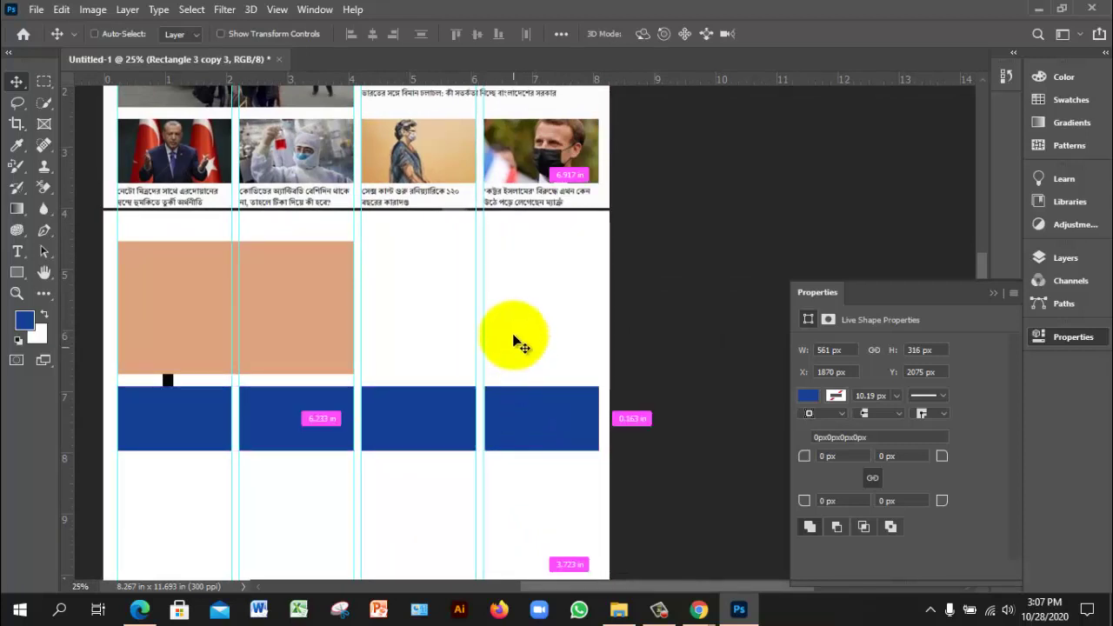
Examine the peach rectangle, the spacer gap and the row of blue placeholders against the original page section above
ctrl+click(515, 340)
ctrl+alt+click(507, 364)
ctrl+click(510, 365)
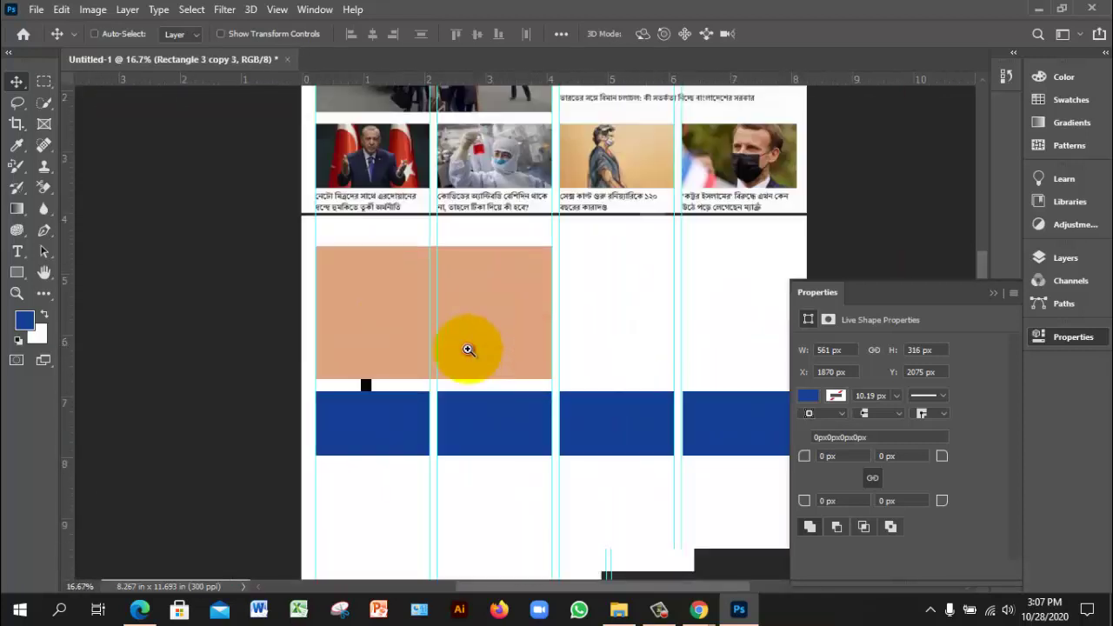
drag(578, 292, 433, 316)
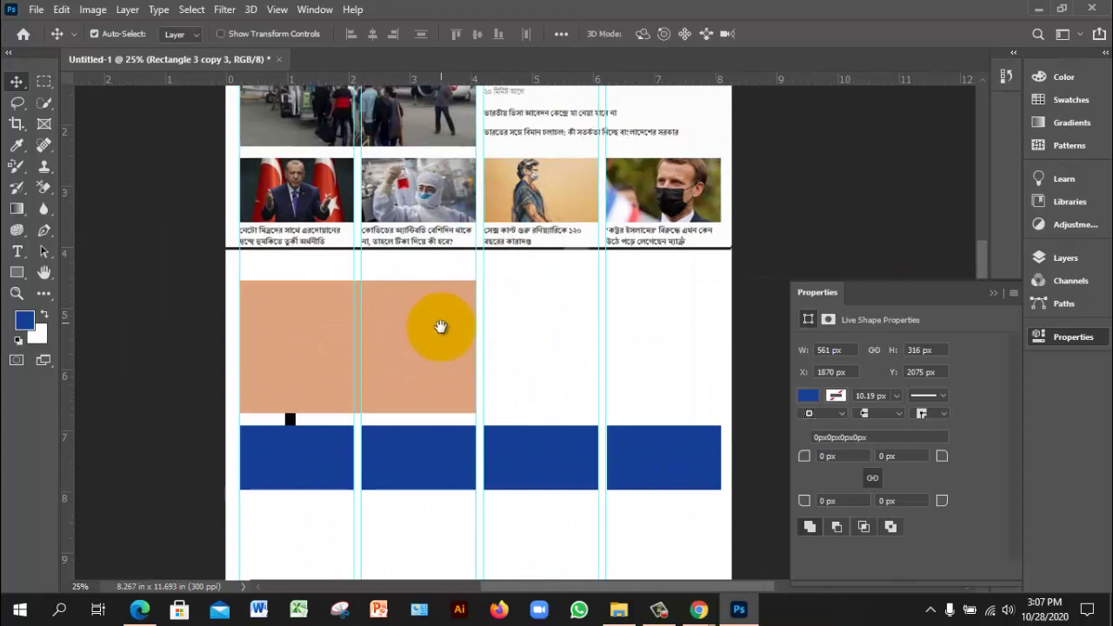
ctrl+click(417, 357)
scroll(369, 389, down, 1)
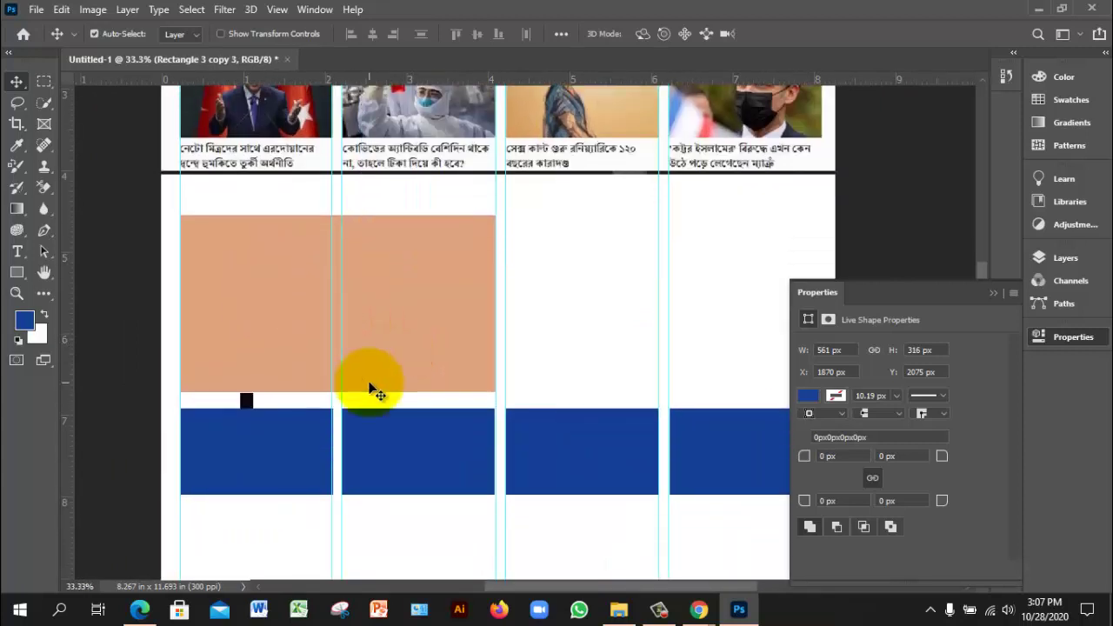
click(392, 289)
scroll(425, 343, up, 1)
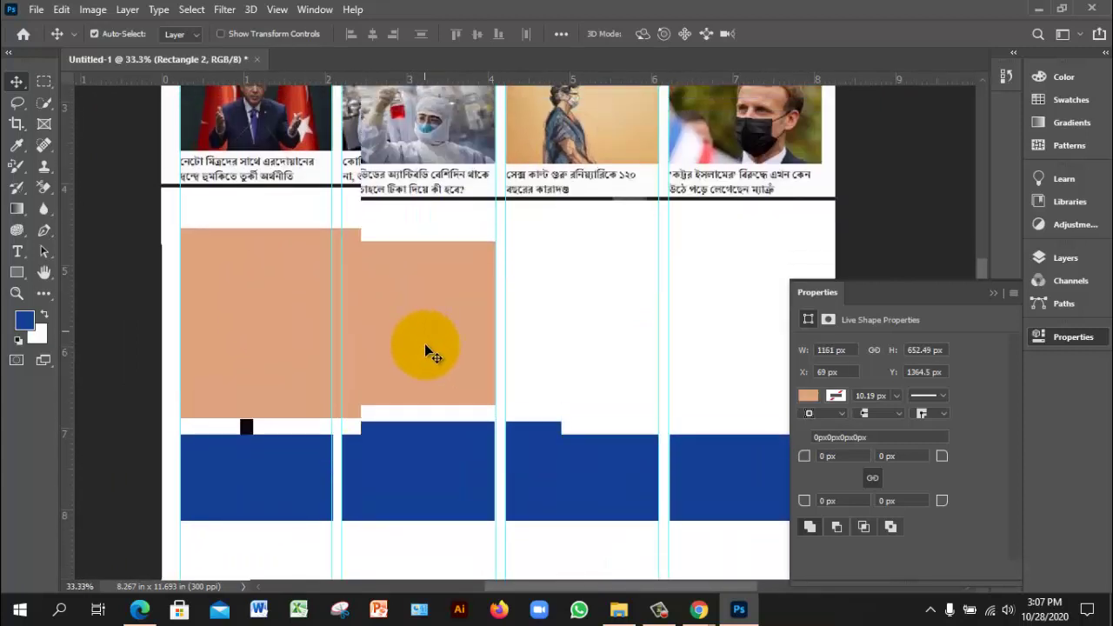
scroll(425, 344, down, 1)
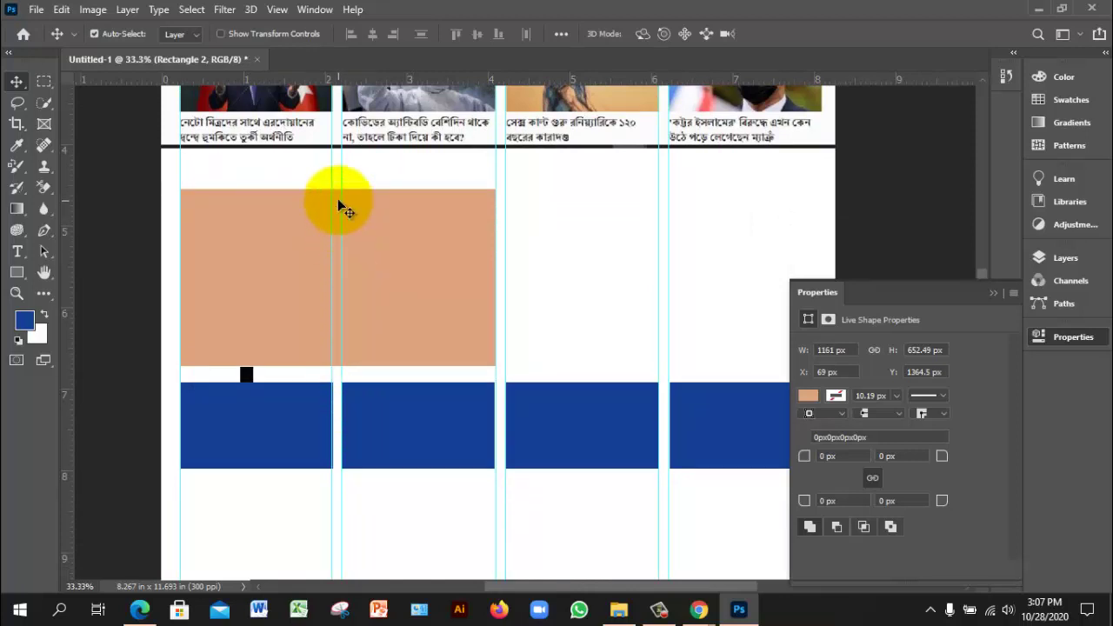
scroll(260, 363, up, 3)
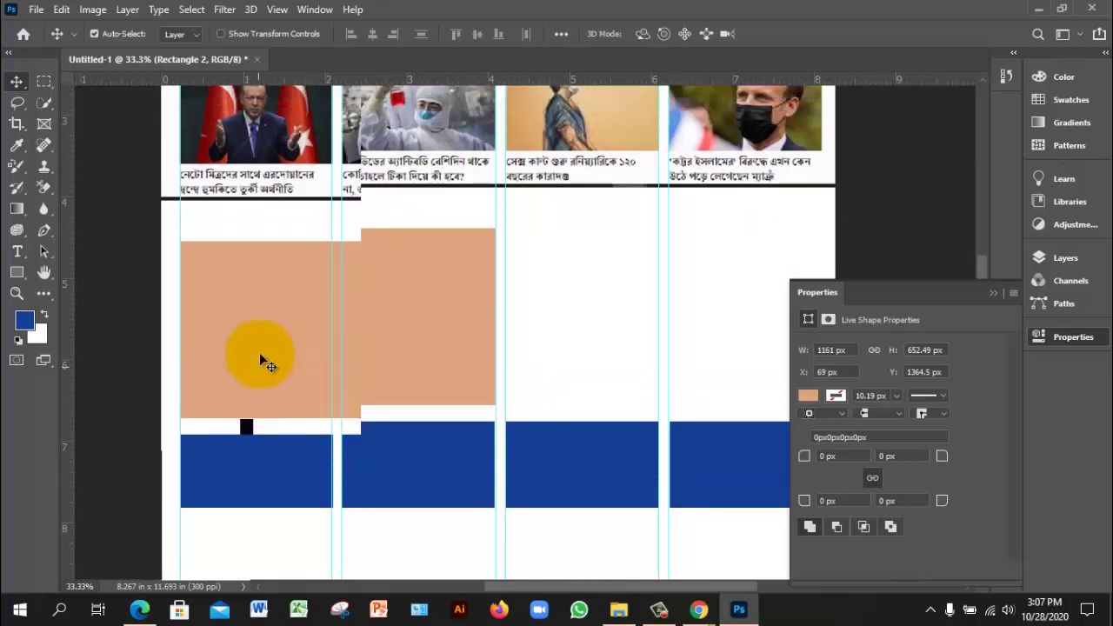
scroll(268, 364, up, 1)
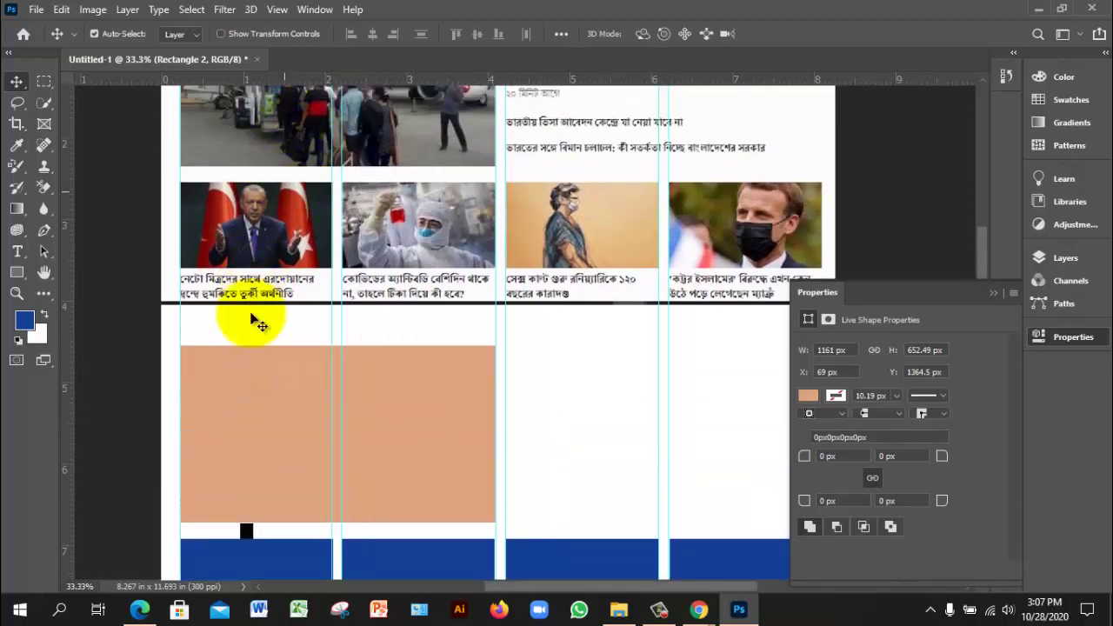
scroll(259, 383, down, 1)
scroll(296, 447, down, 3)
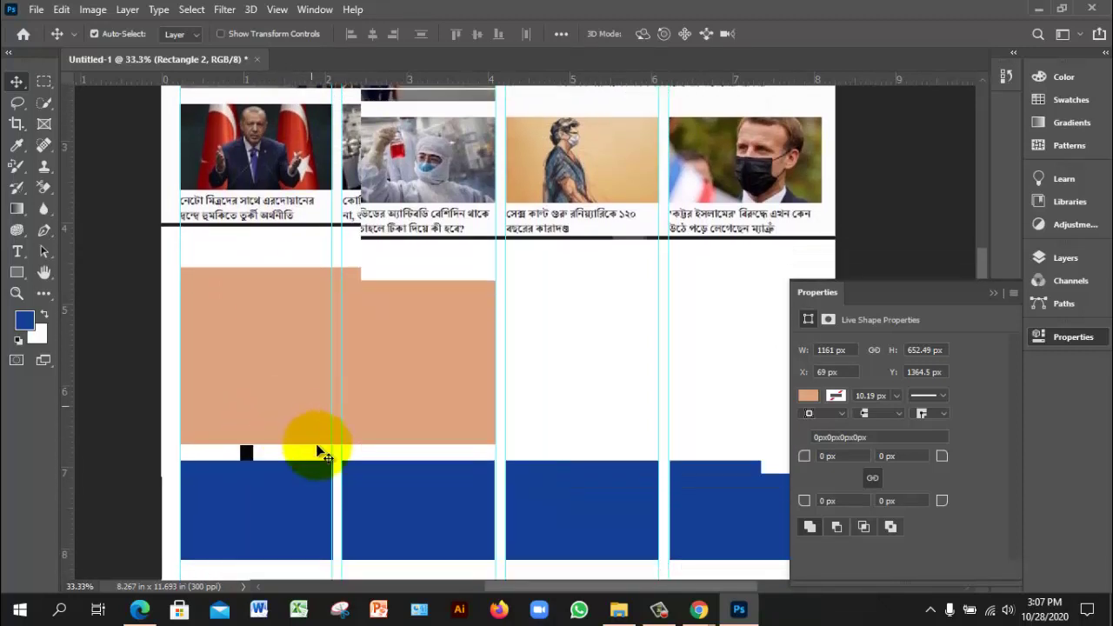
ctrl+click(293, 348)
click(274, 222)
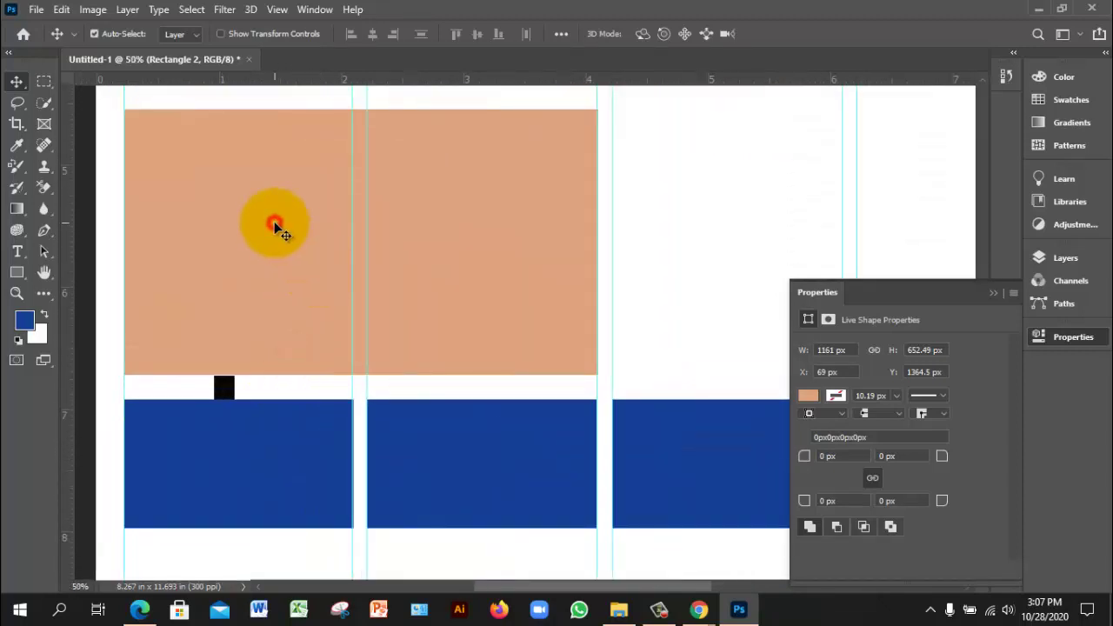
Switch to the Google Meet call in Chrome, admit the waiting participant and return to Photoshop
click(698, 609)
click(344, 9)
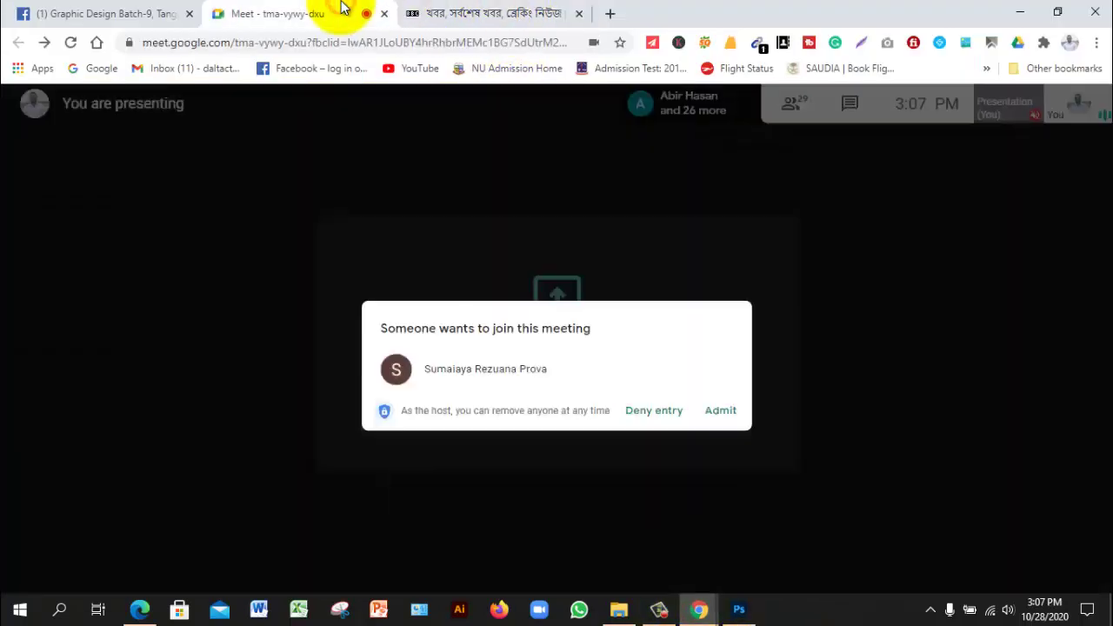
click(731, 386)
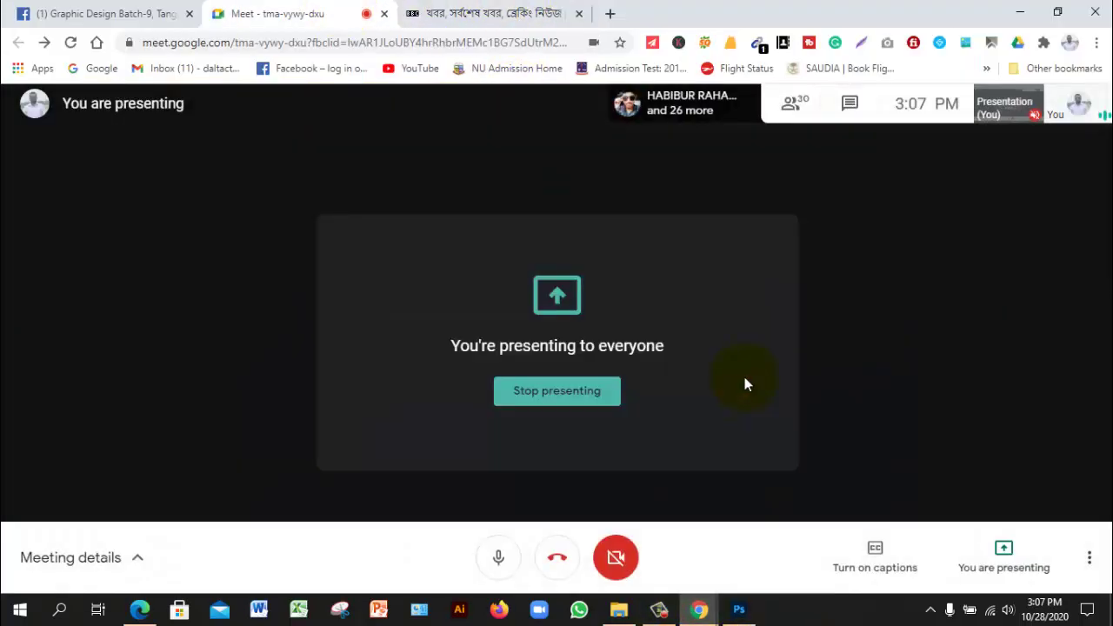
click(744, 609)
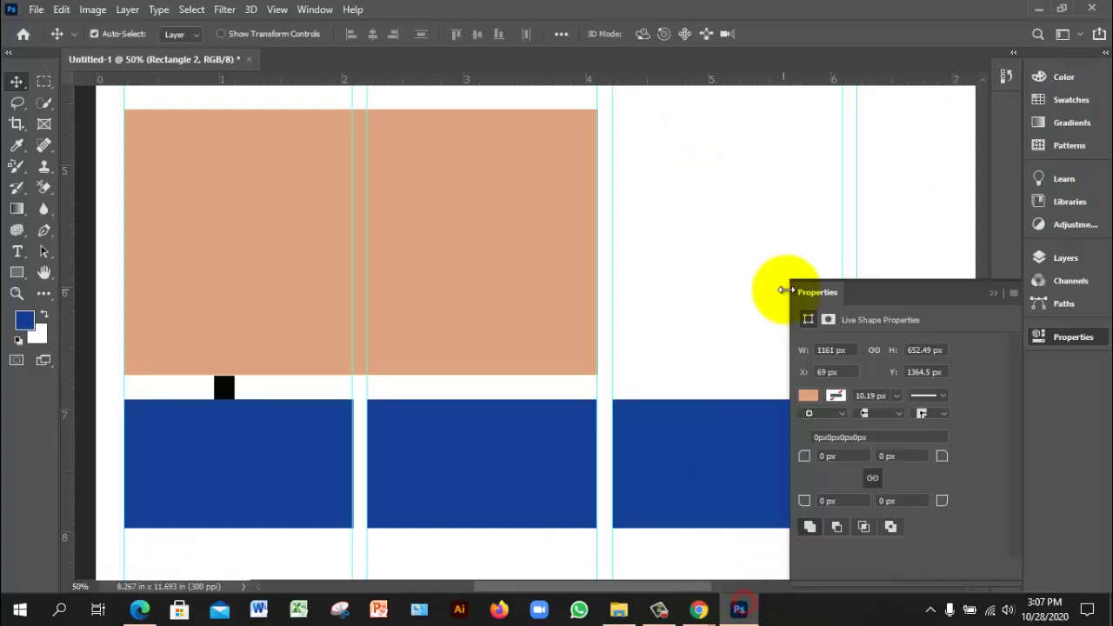
Delete the black spacer's layer, Rectangle 1, and select the peach Rectangle 2 layer, briefly toggling its visibility
click(1079, 265)
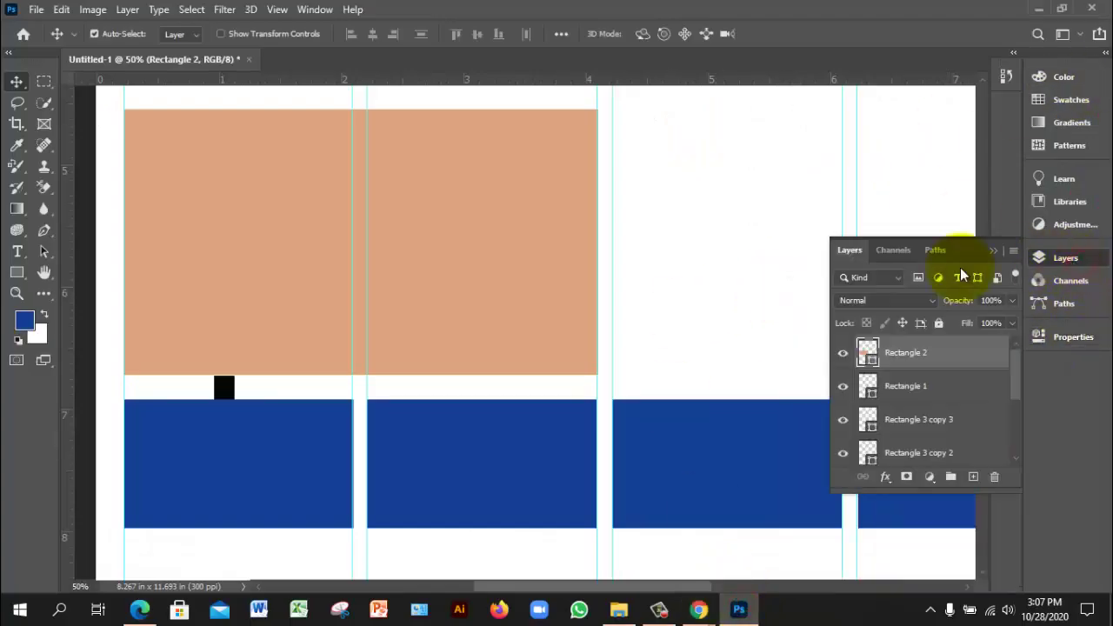
click(901, 382)
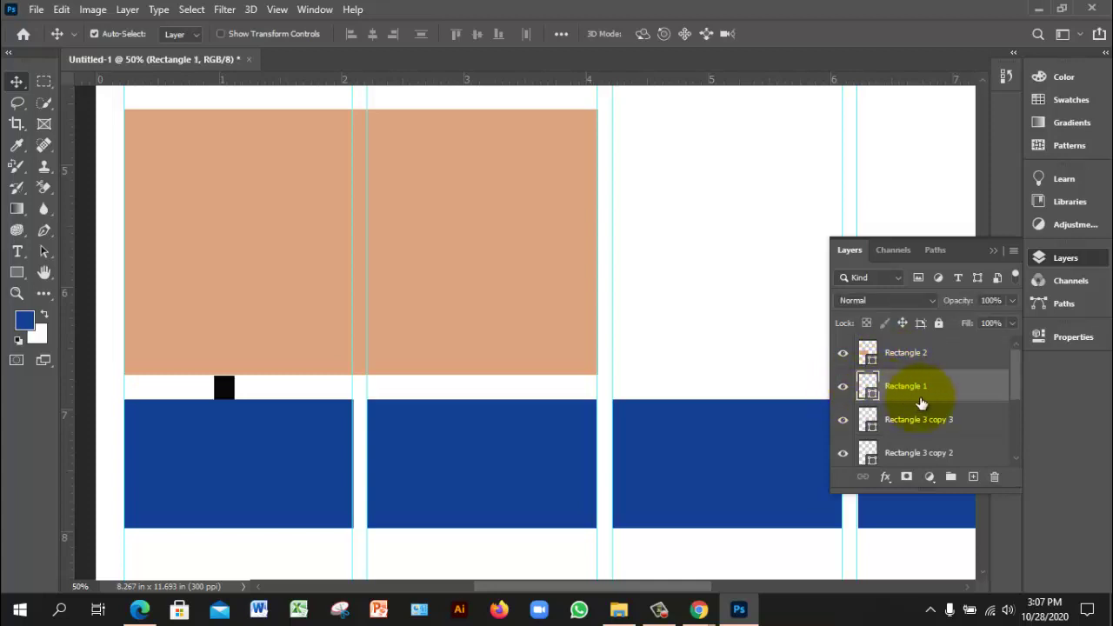
click(904, 352)
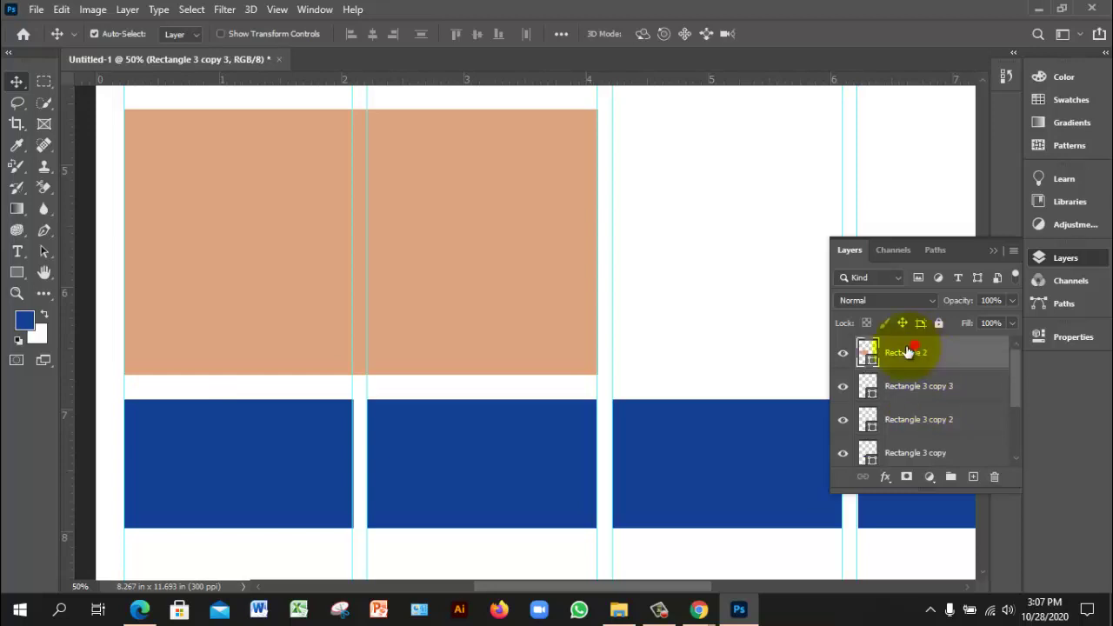
click(843, 353)
click(843, 353)
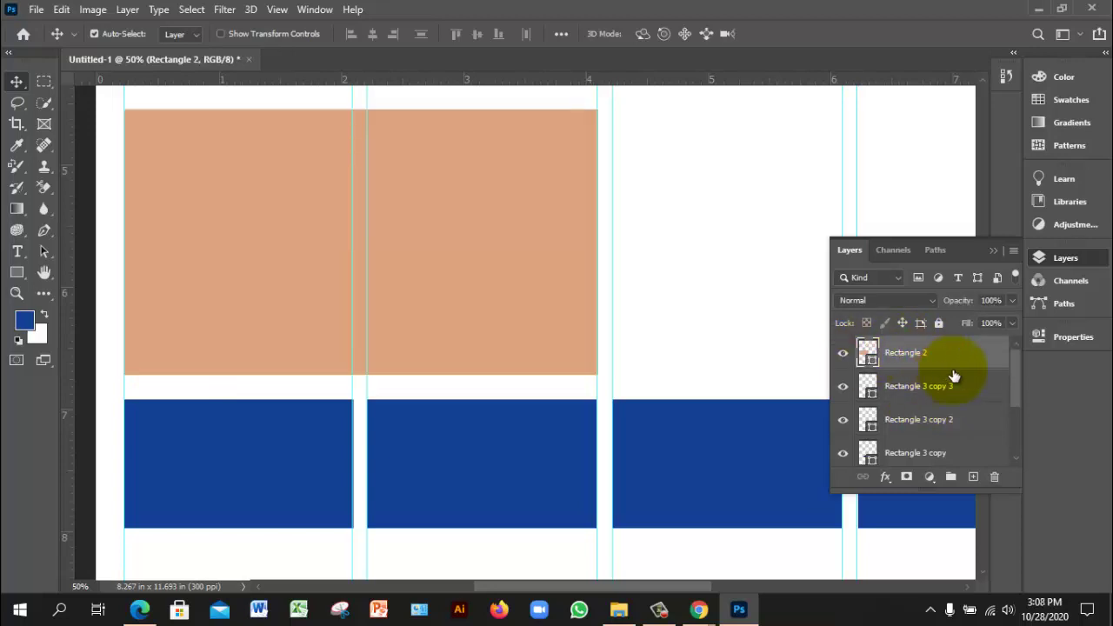
Add a new empty layer directly above Rectangle 2 and make it the active layer
drag(1019, 374, 1002, 481)
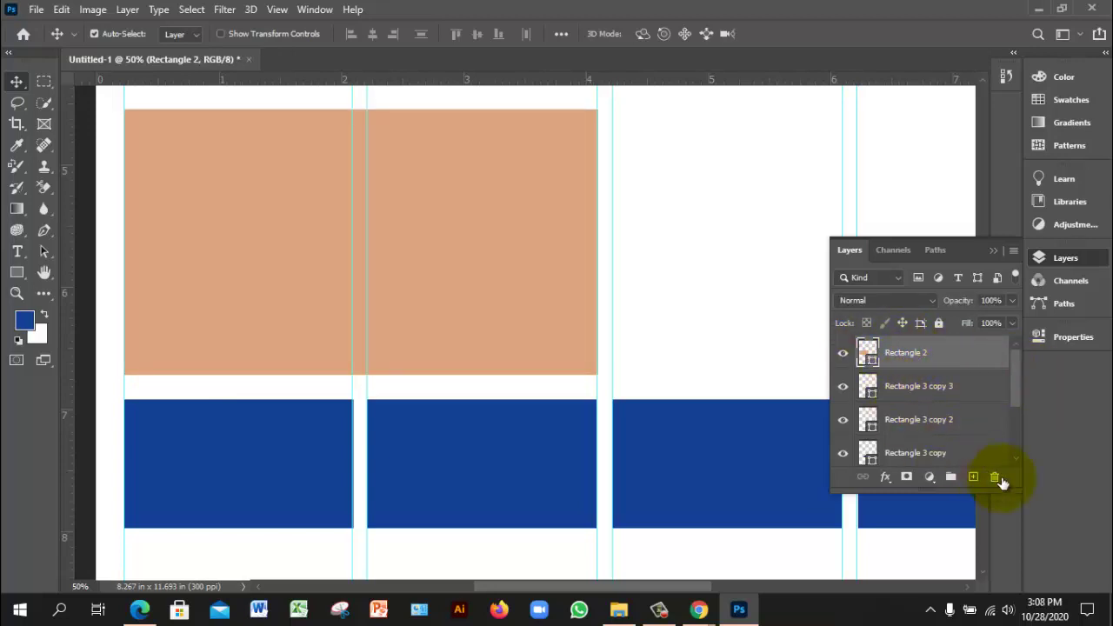
click(975, 479)
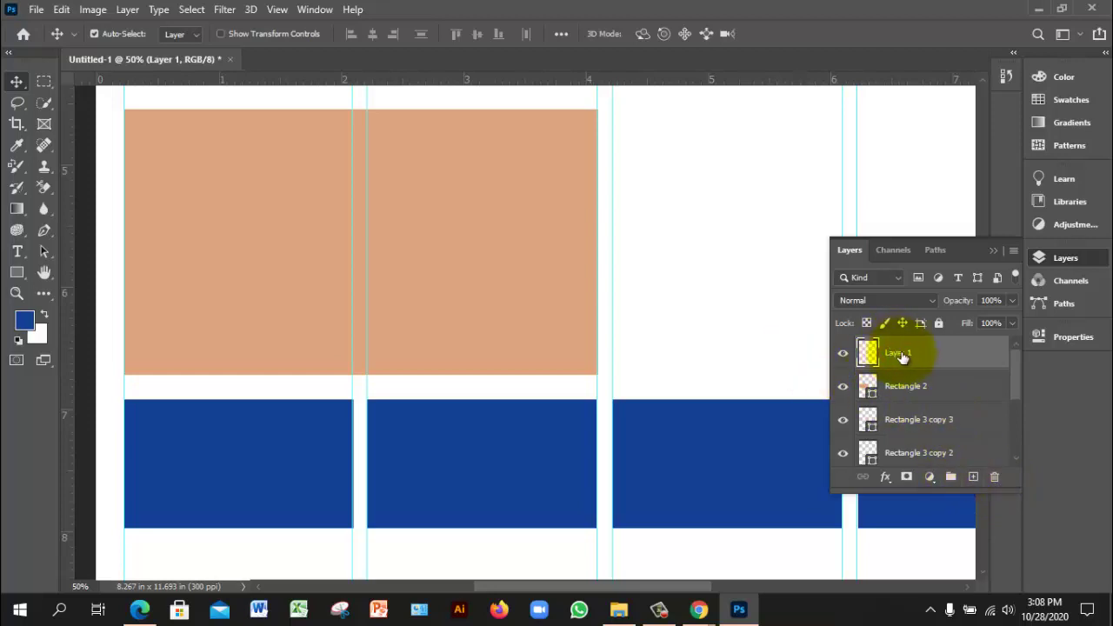
click(907, 388)
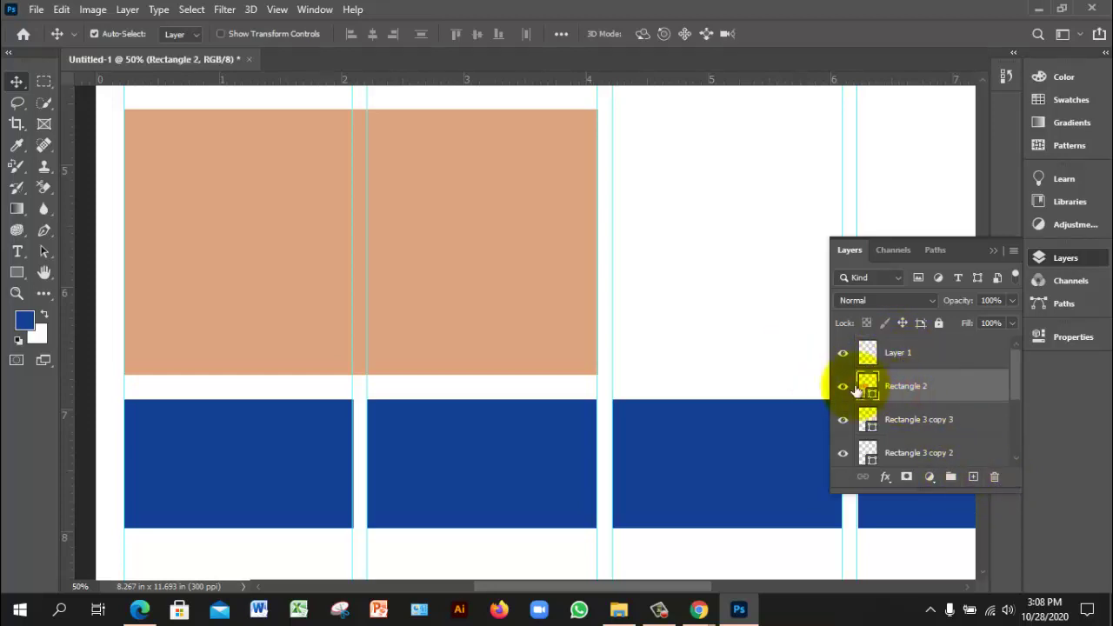
click(906, 354)
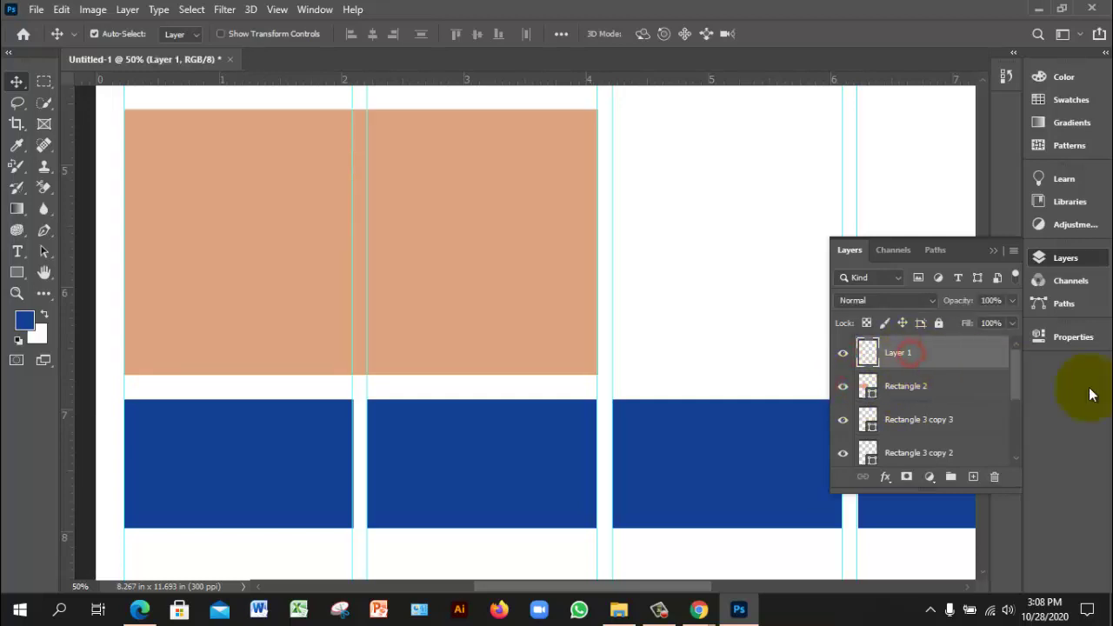
Place the photo pexels-moose-photos-1036622 from the Downloads folder as an embedded image
click(35, 10)
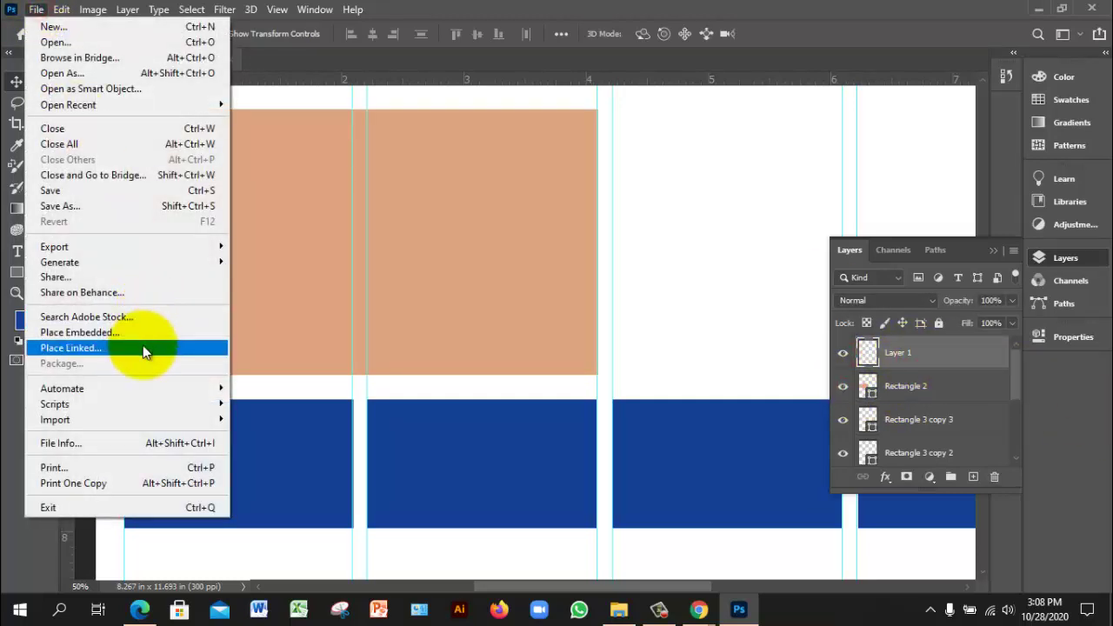
click(133, 333)
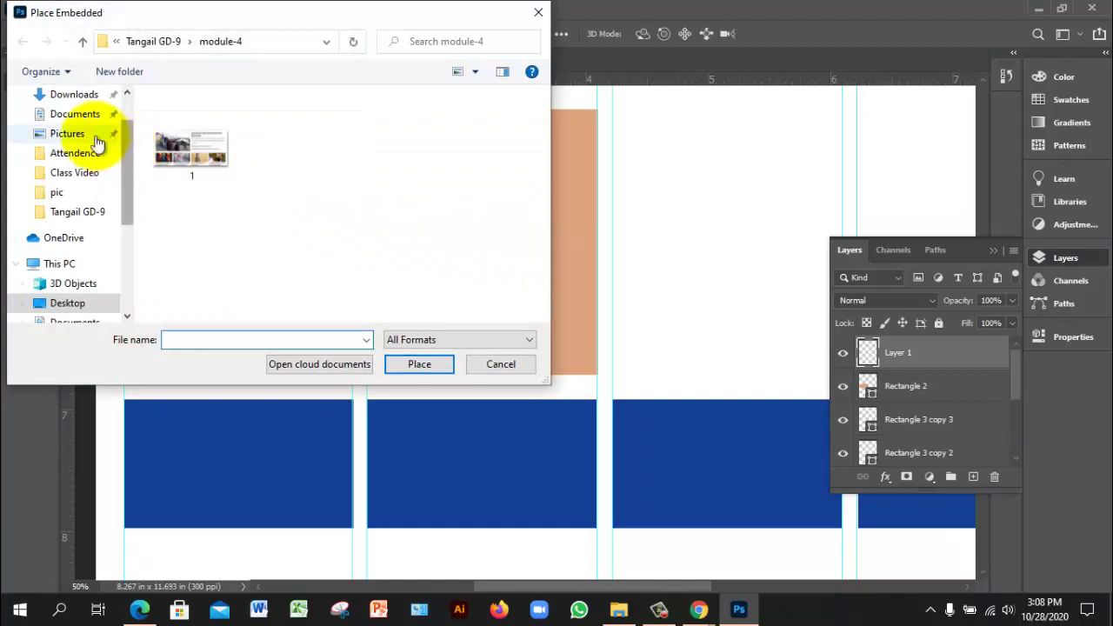
click(74, 94)
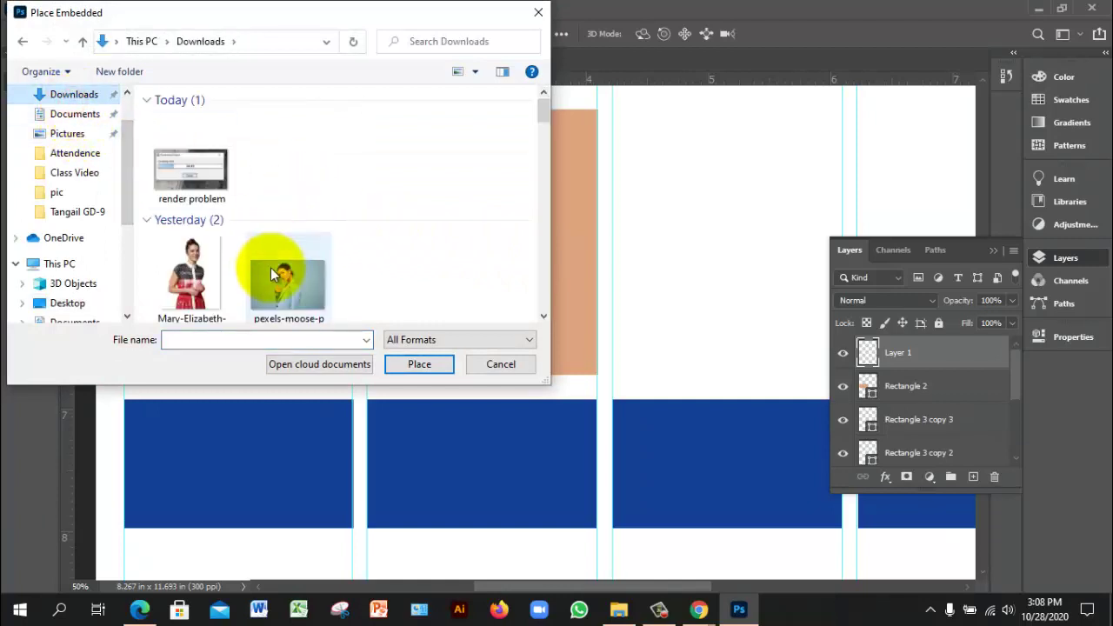
click(271, 274)
click(415, 364)
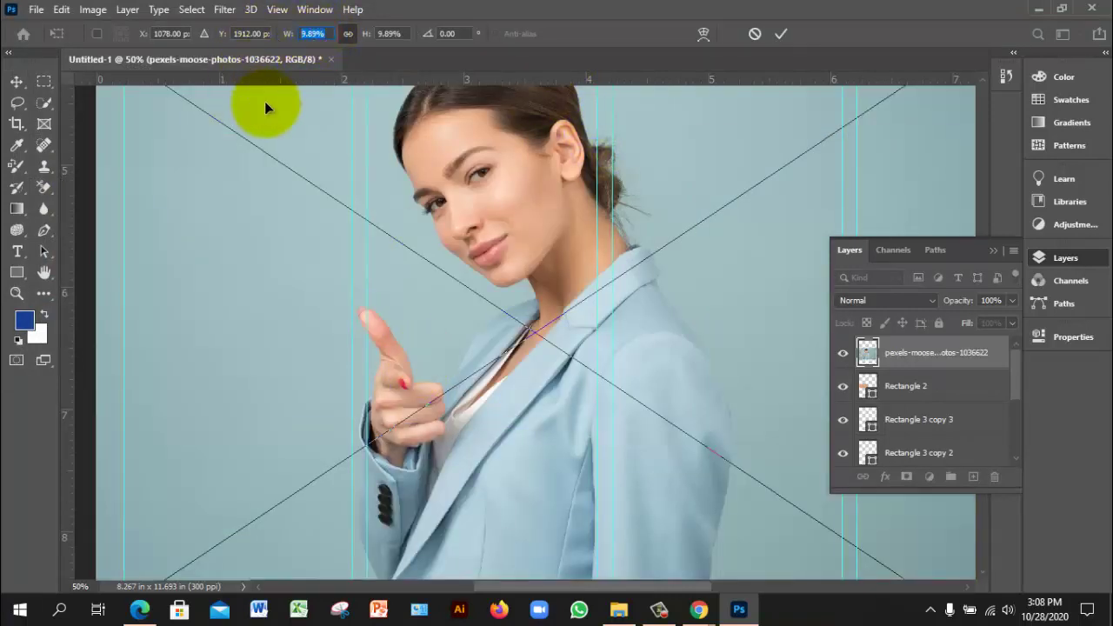
Scale the placed photo proportionally to 5% and commit it, undoing and restoring the placement once
text(2)
key(Return)
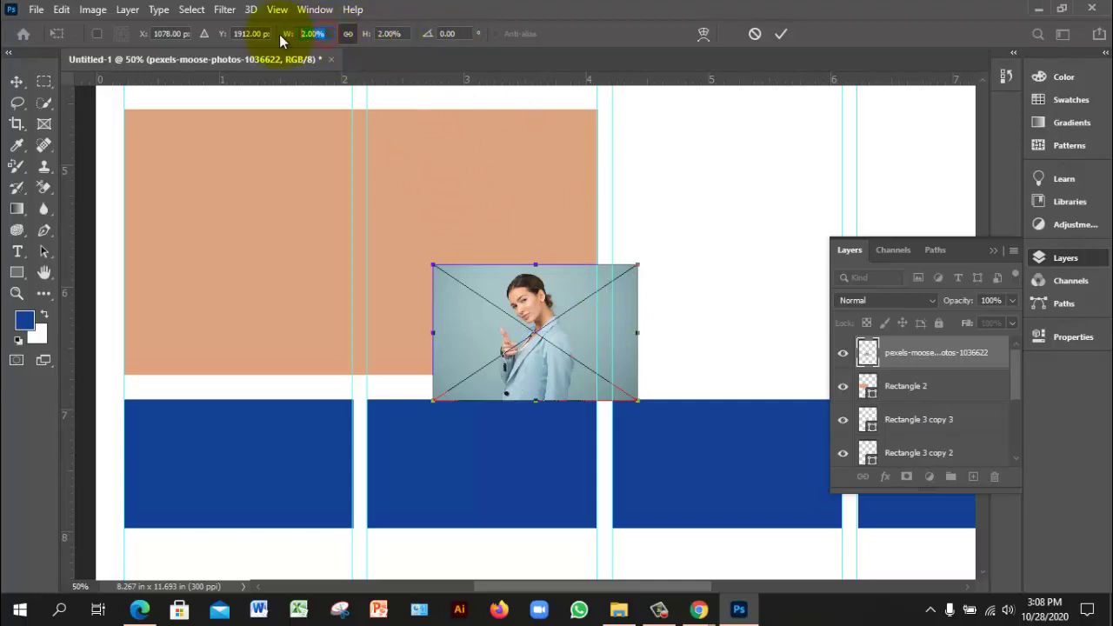
text(5)
key(Return)
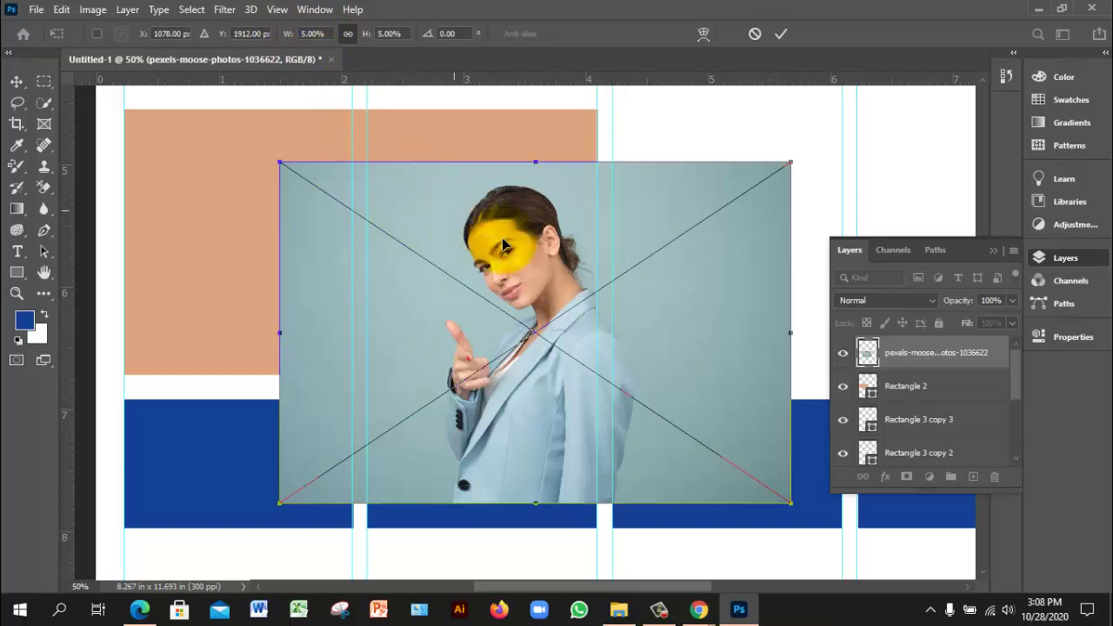
click(781, 33)
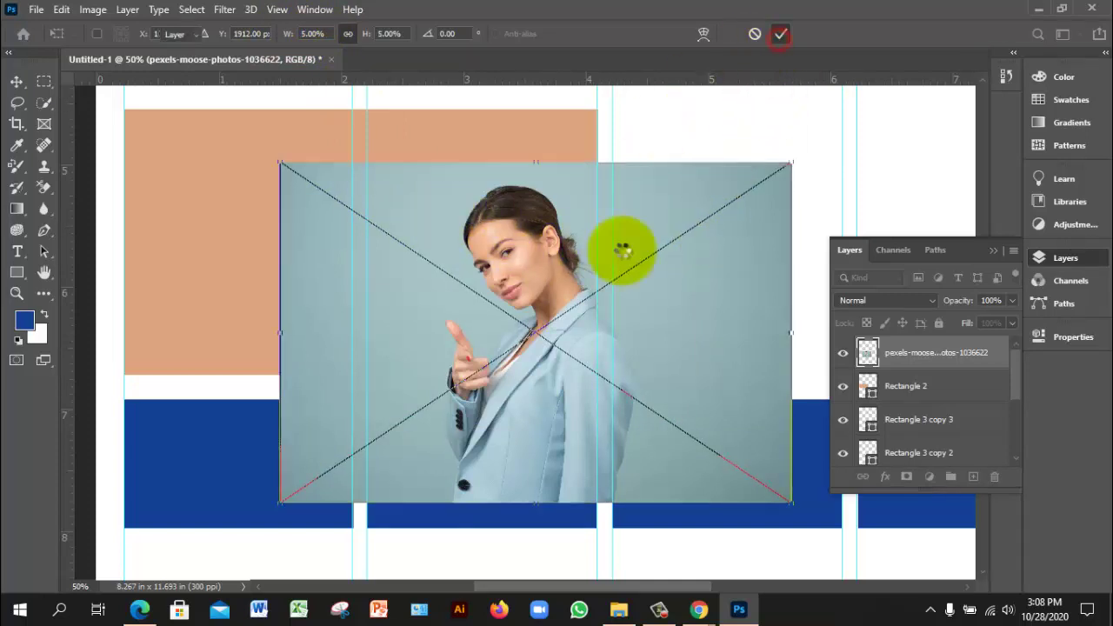
key(ctrl+z)
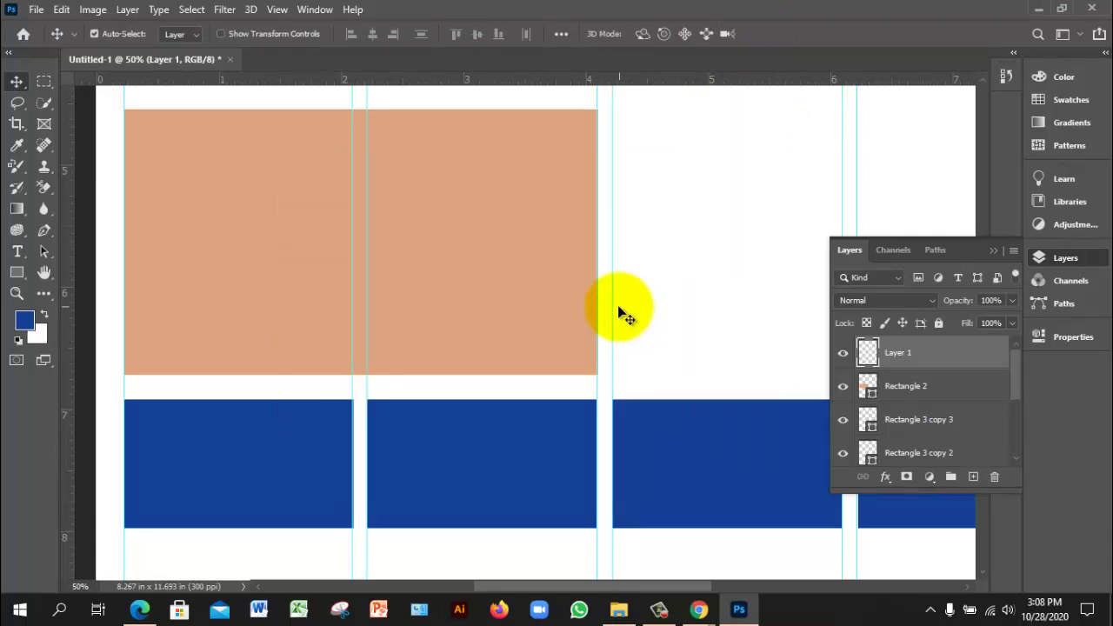
key(ctrl+shift+z)
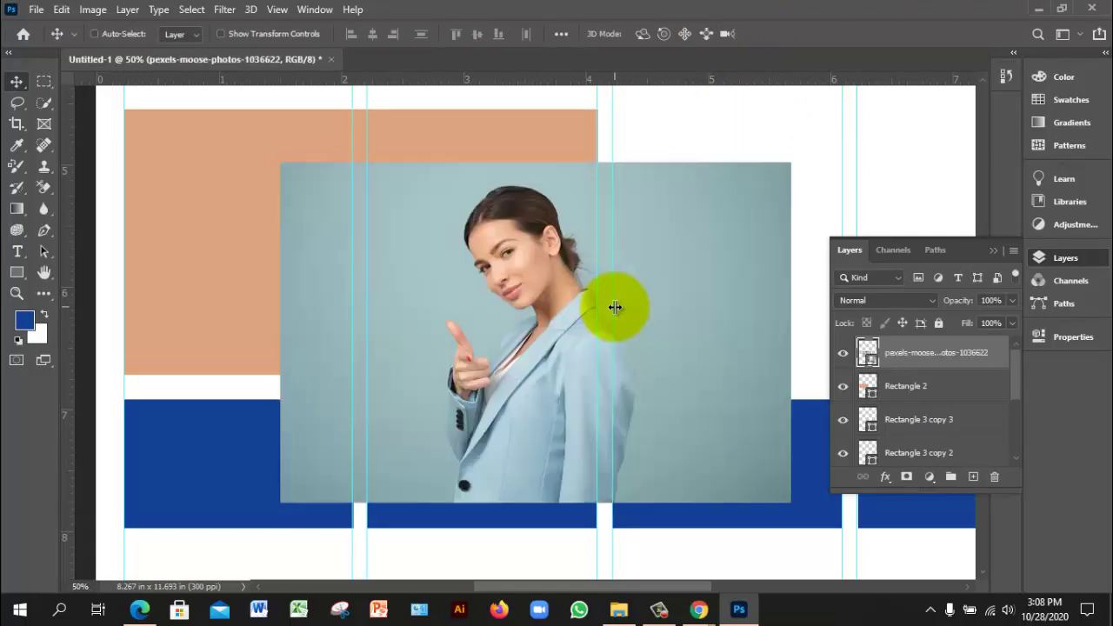
Move the placed photo of the woman over the peach rectangle, toggling its visibility to check the coverage
key(ctrl)
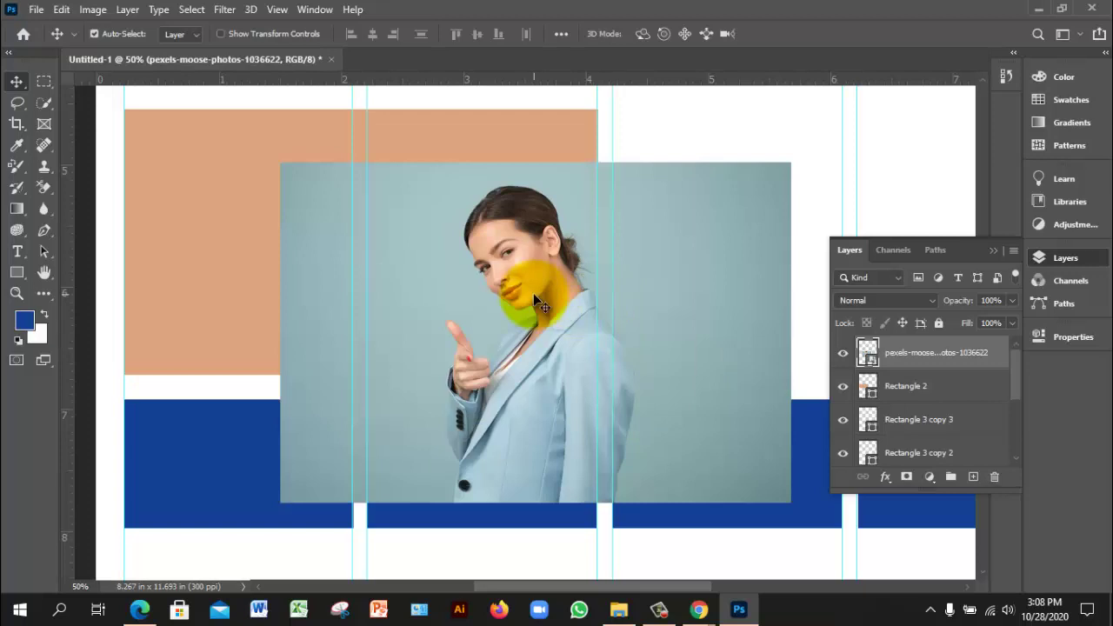
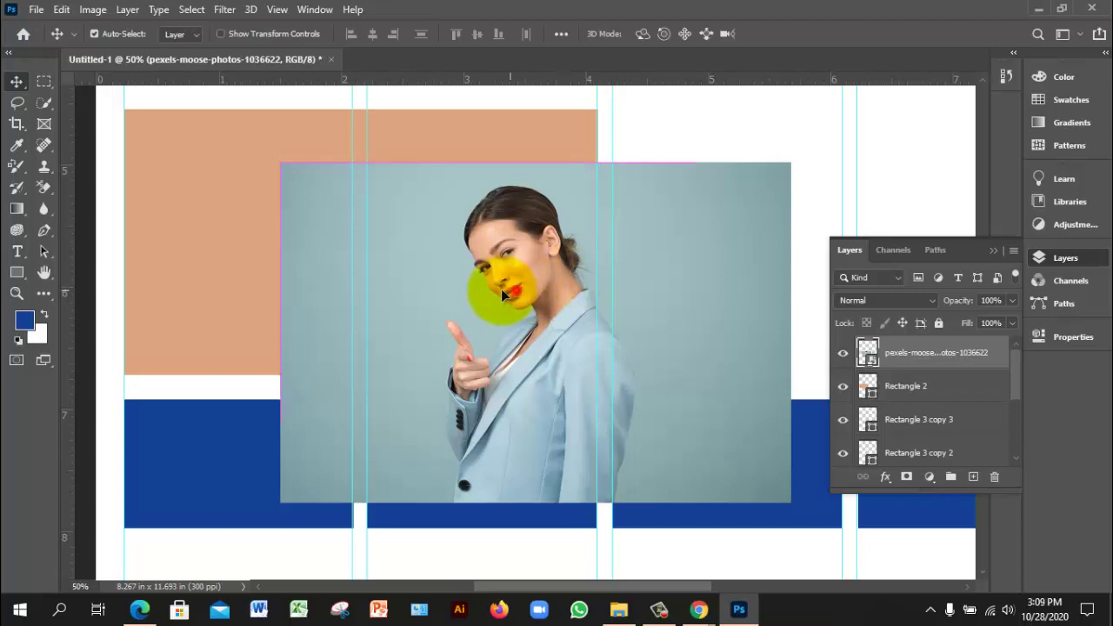
drag(501, 289, 344, 223)
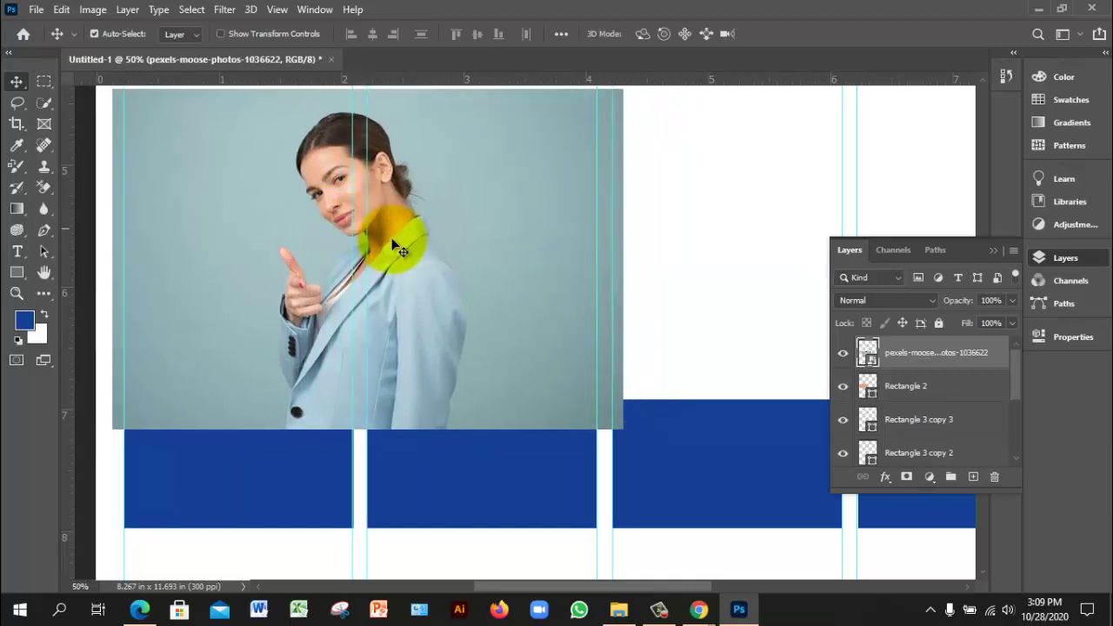
click(414, 284)
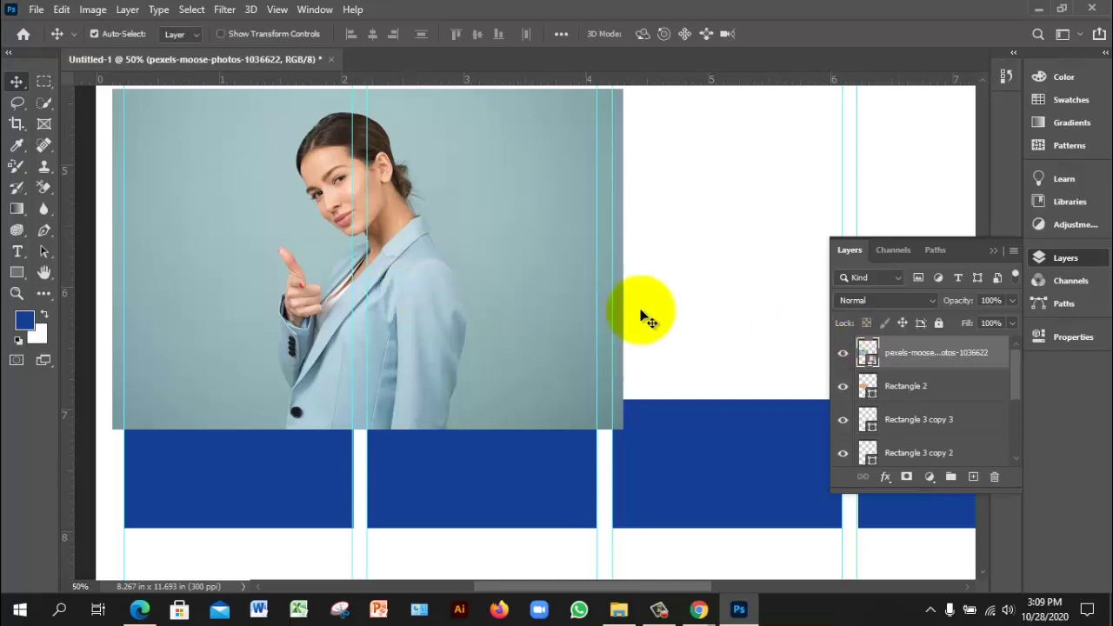
click(843, 352)
click(843, 352)
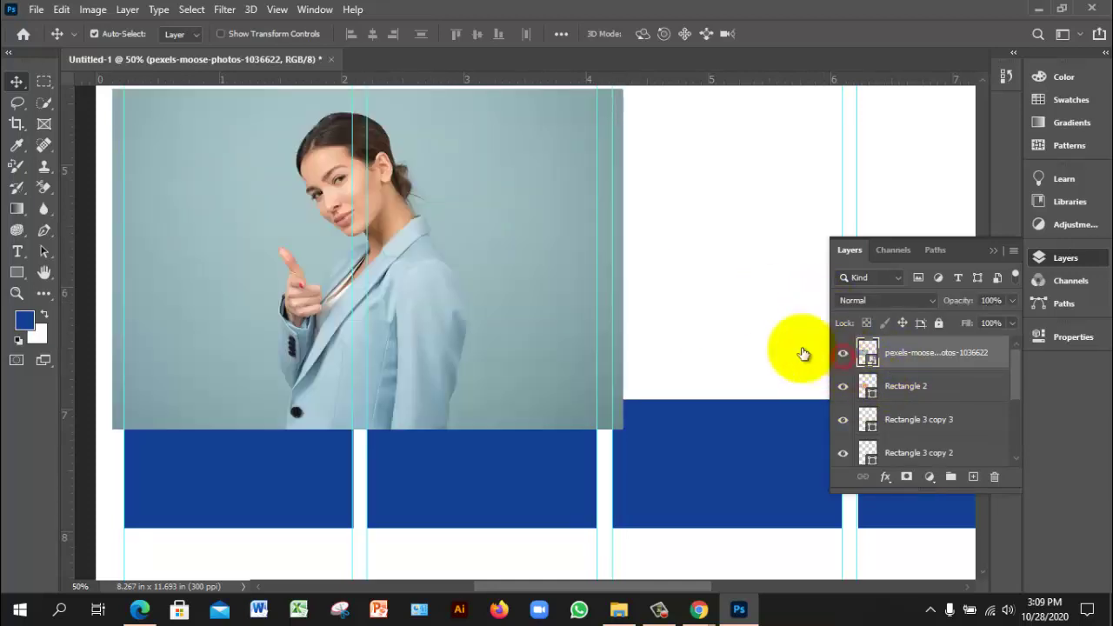
click(448, 280)
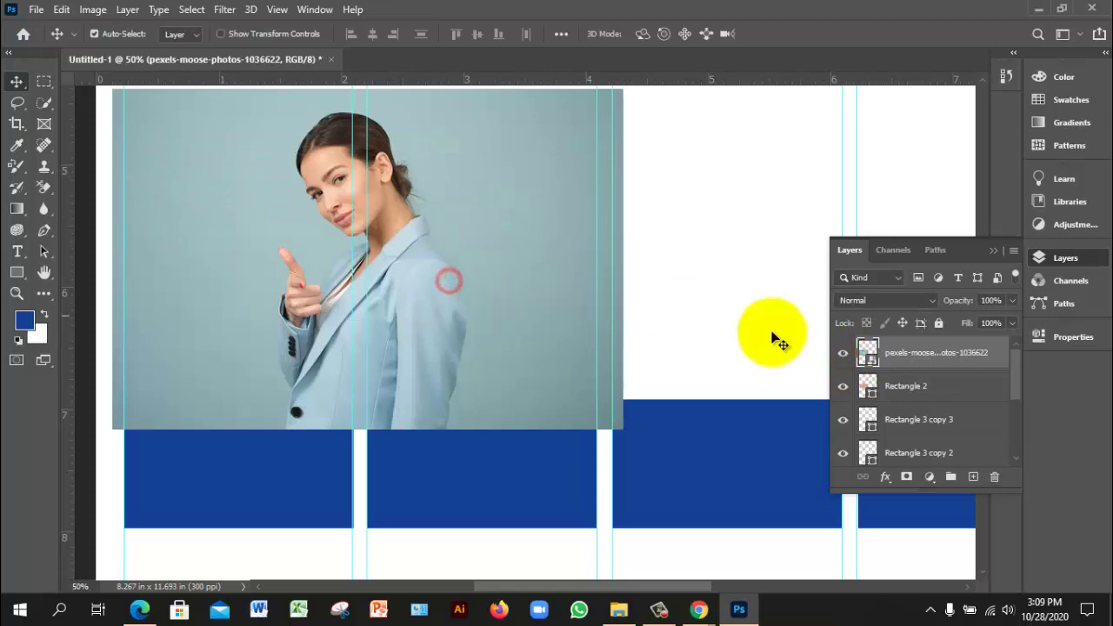
Scale the woman's photo down proportionally about its centre to 4.57% and commit the transform
key(ctrl)
key(ctrl+t)
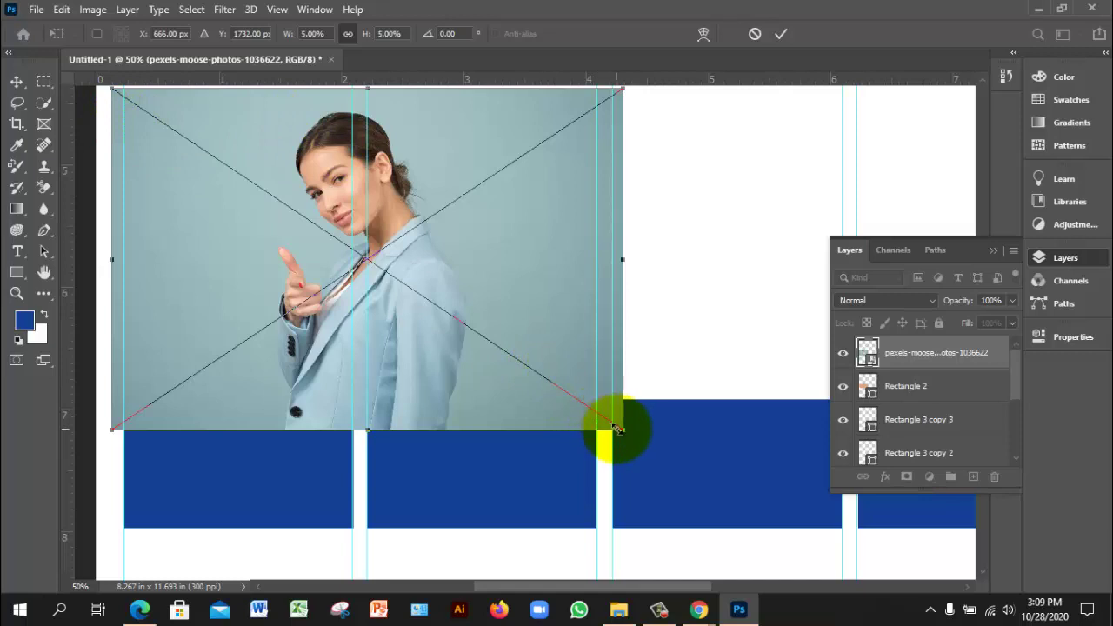
drag(617, 429, 600, 413)
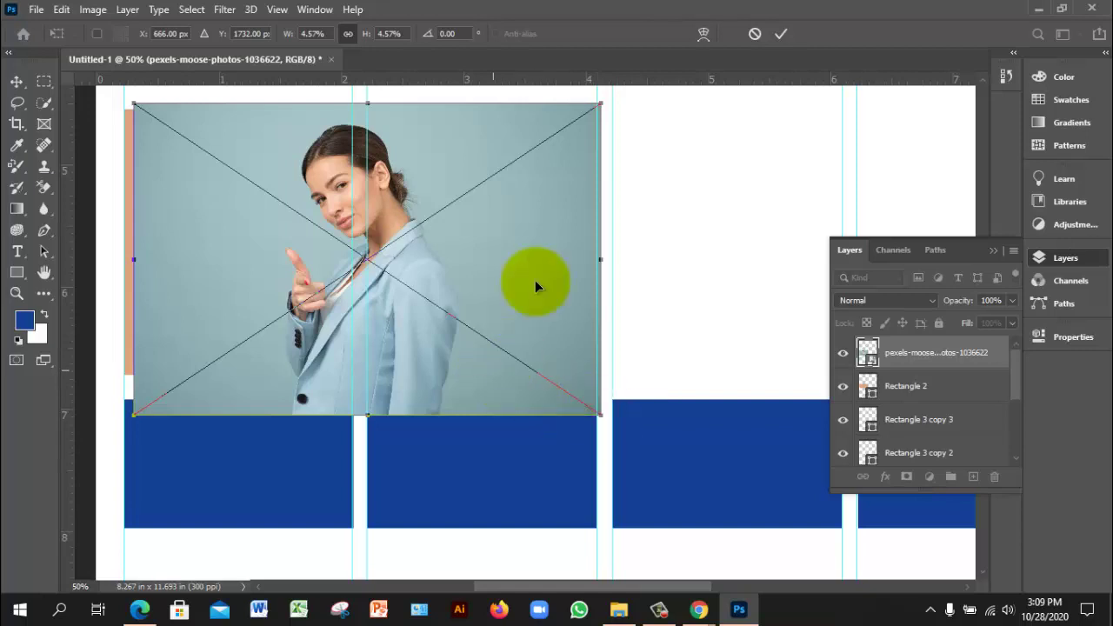
click(781, 33)
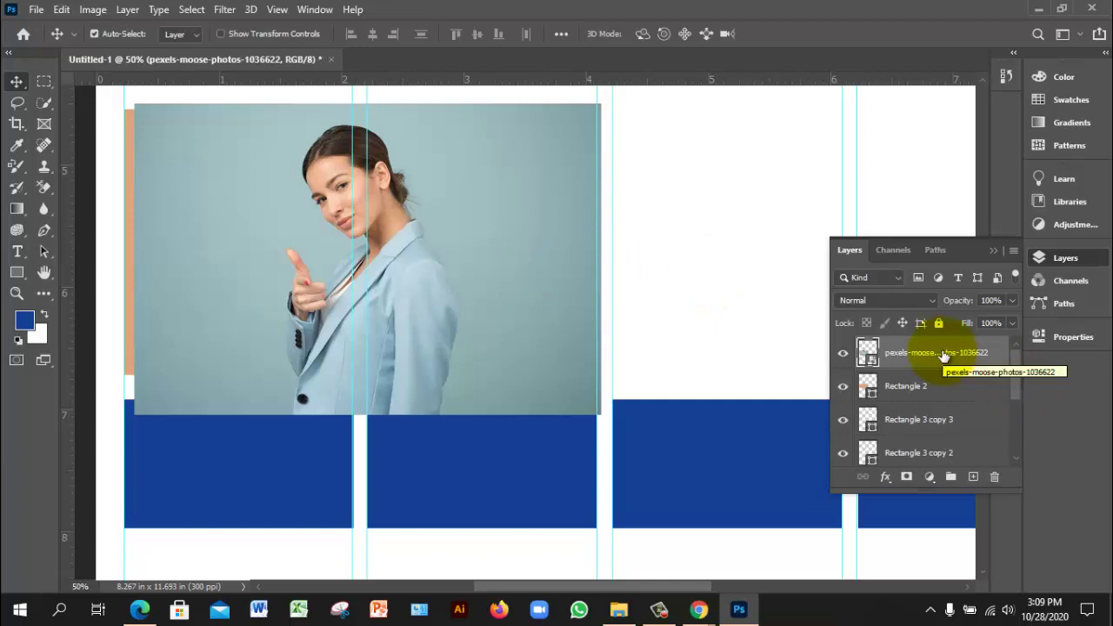
Enlarge the woman's photo proportionally until it slightly overlaps every edge of the peach rectangle, and commit the transform
ctrl+click(484, 323)
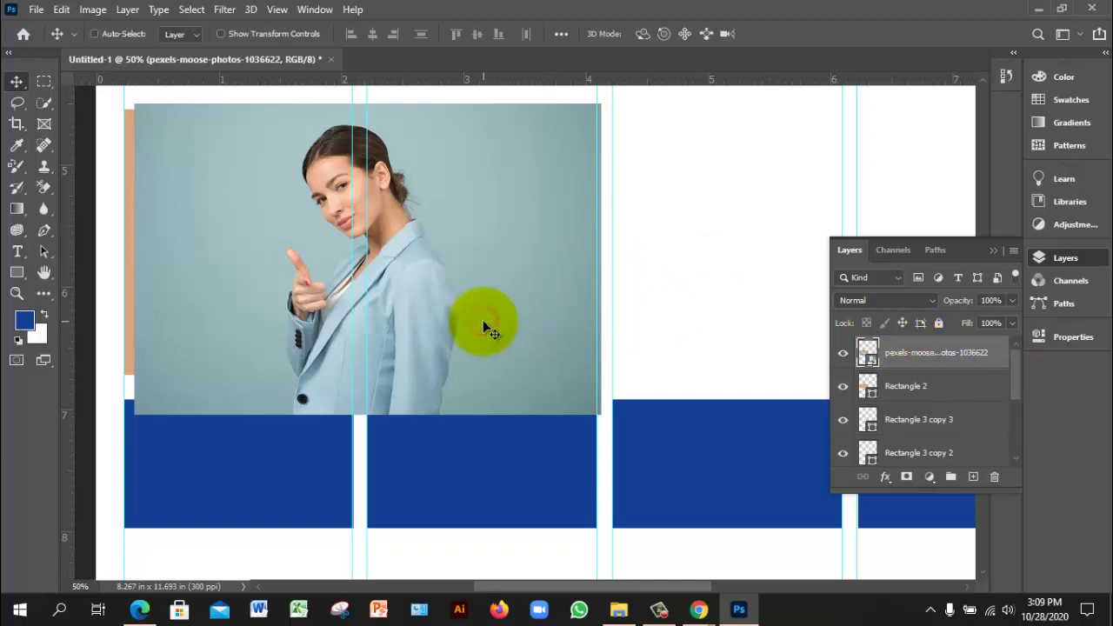
key(ctrl+t)
click(607, 418)
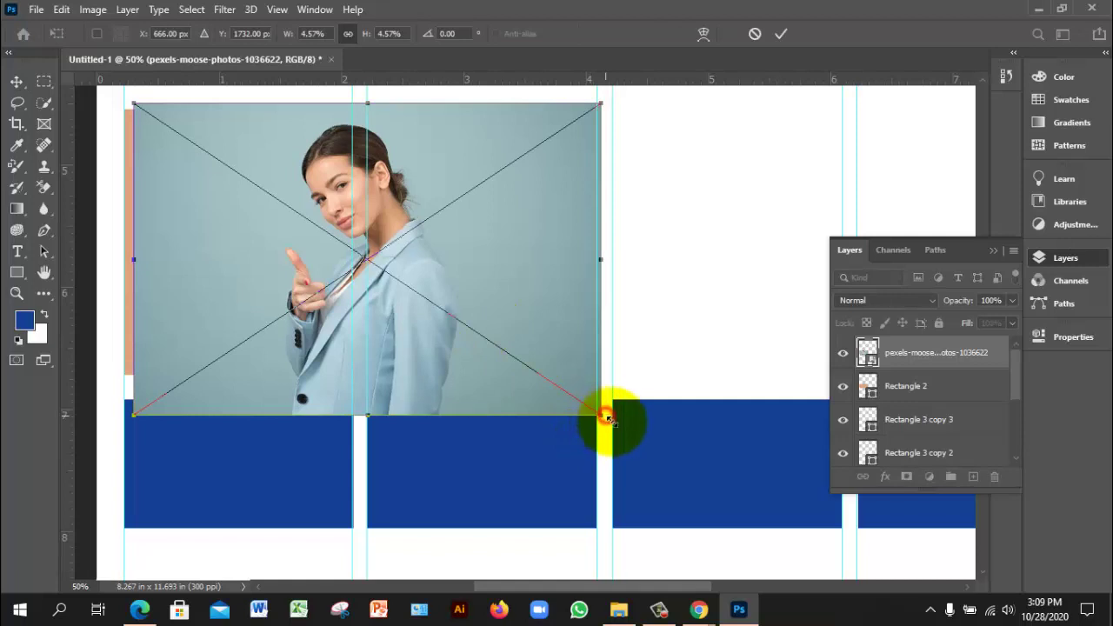
drag(606, 418, 617, 425)
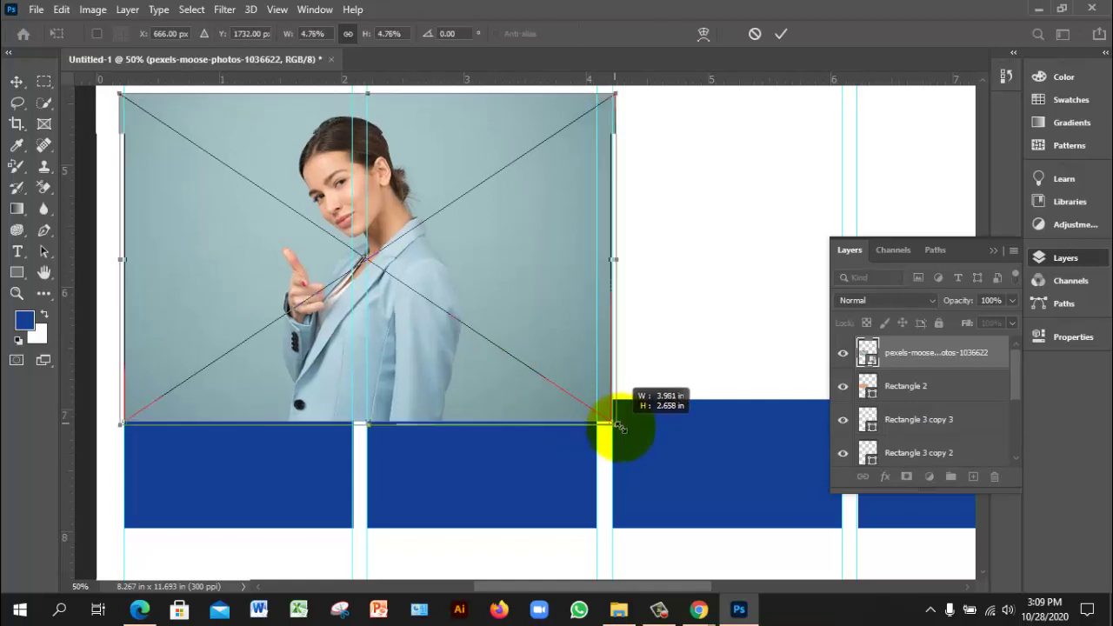
click(791, 34)
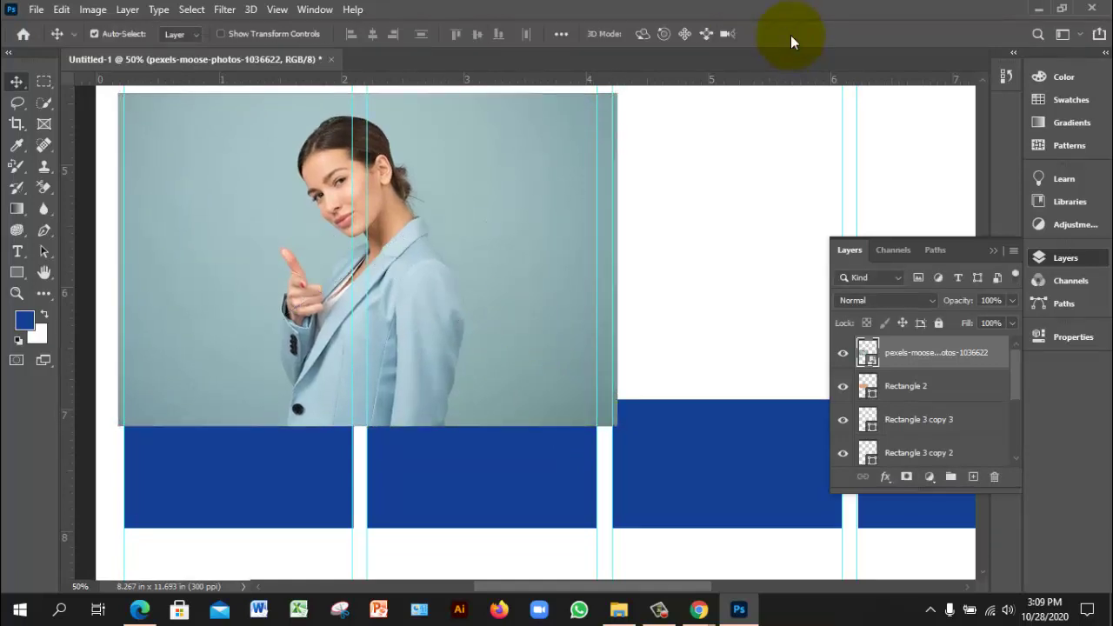
Clip the pexels-moose-photos-1036622 layer to the Rectangle 2 layer with a clipping mask
click(510, 255)
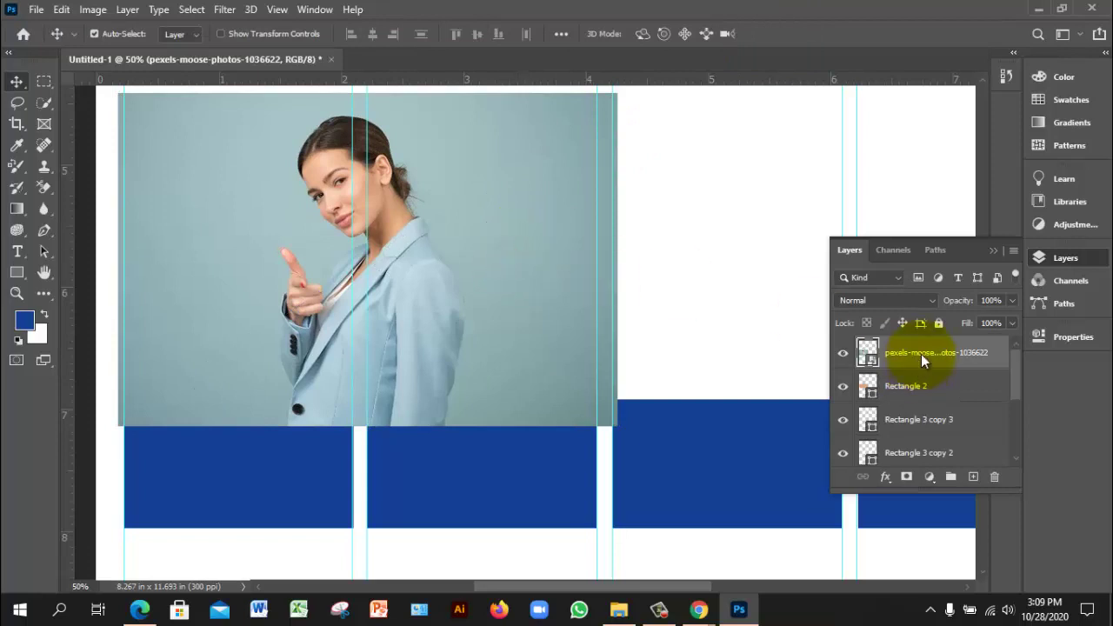
right_click(921, 354)
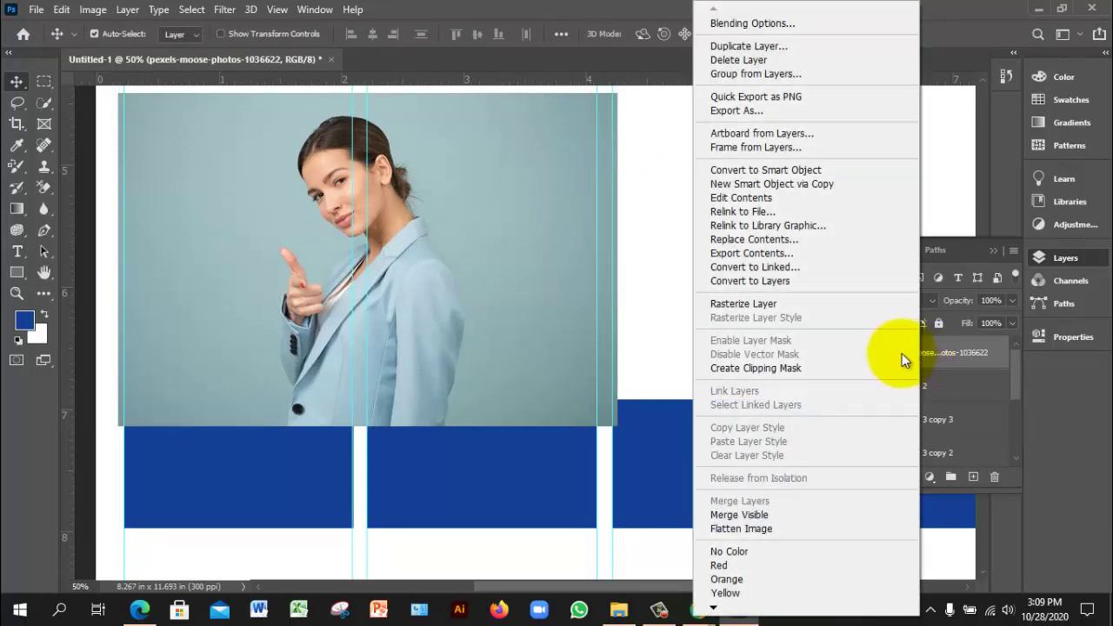
click(807, 366)
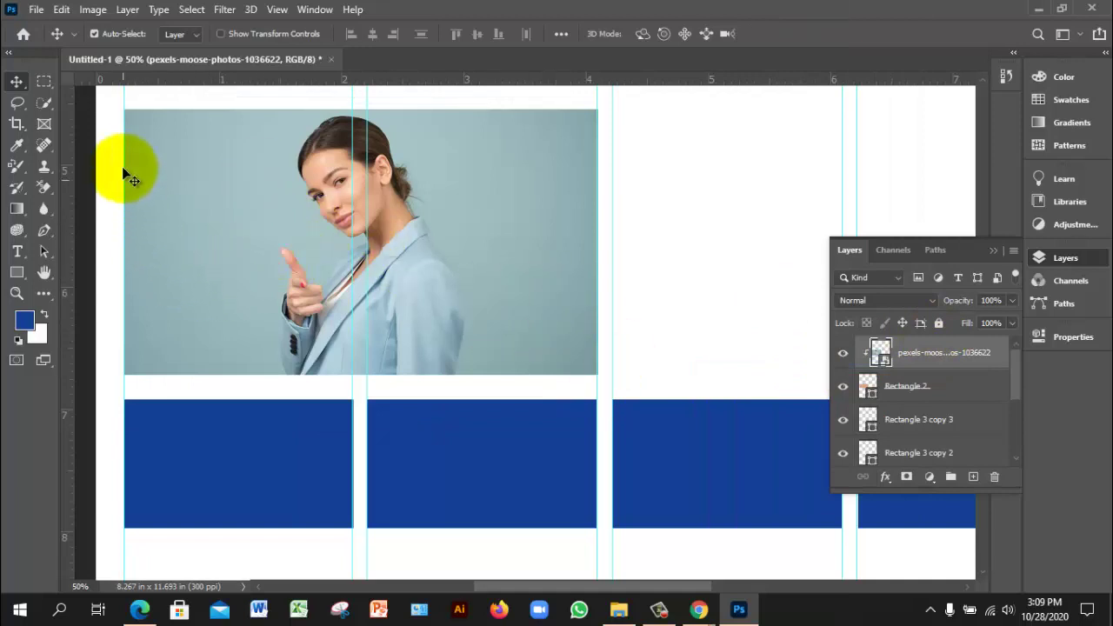
Examine the clipping relationship by toggling Rectangle 2's visibility and alternately selecting the base shape and photo layers
click(844, 394)
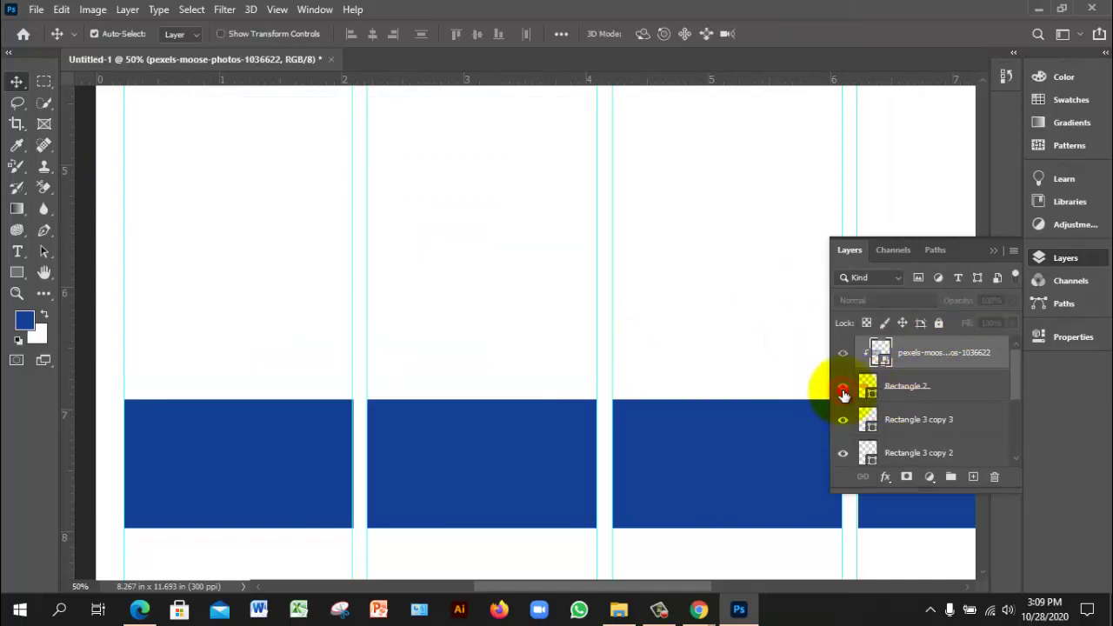
click(843, 394)
click(915, 389)
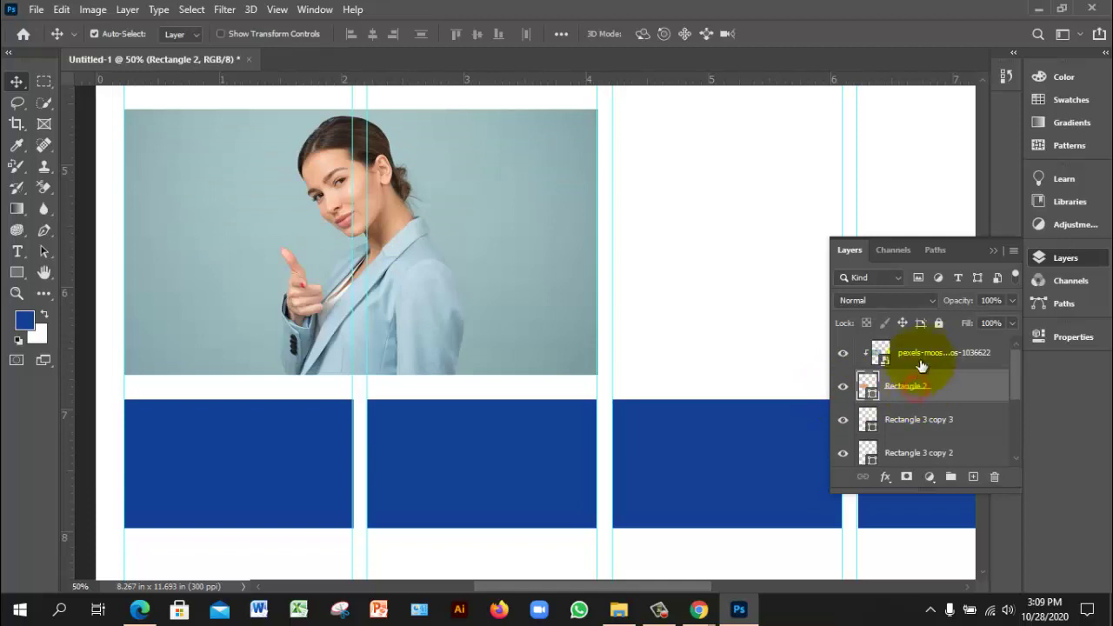
click(924, 353)
click(922, 385)
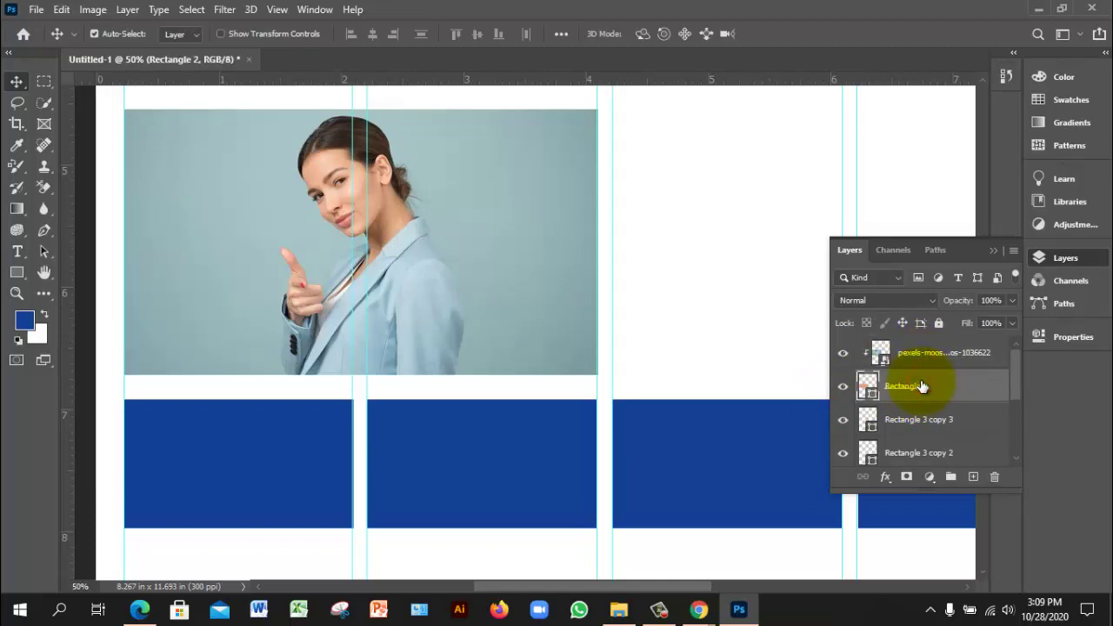
click(895, 351)
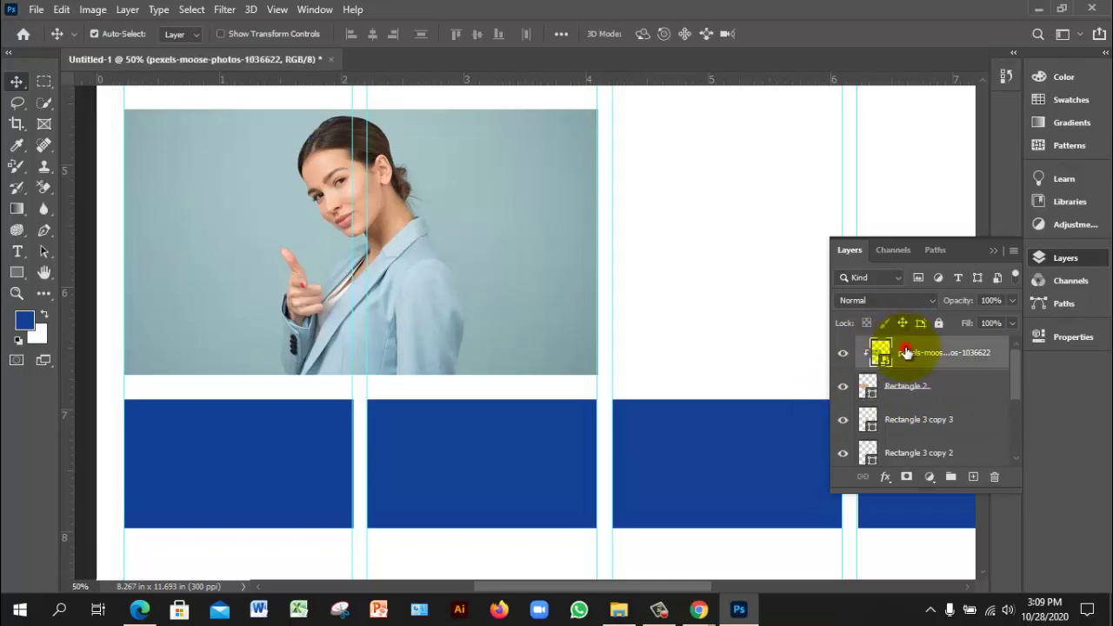
click(877, 388)
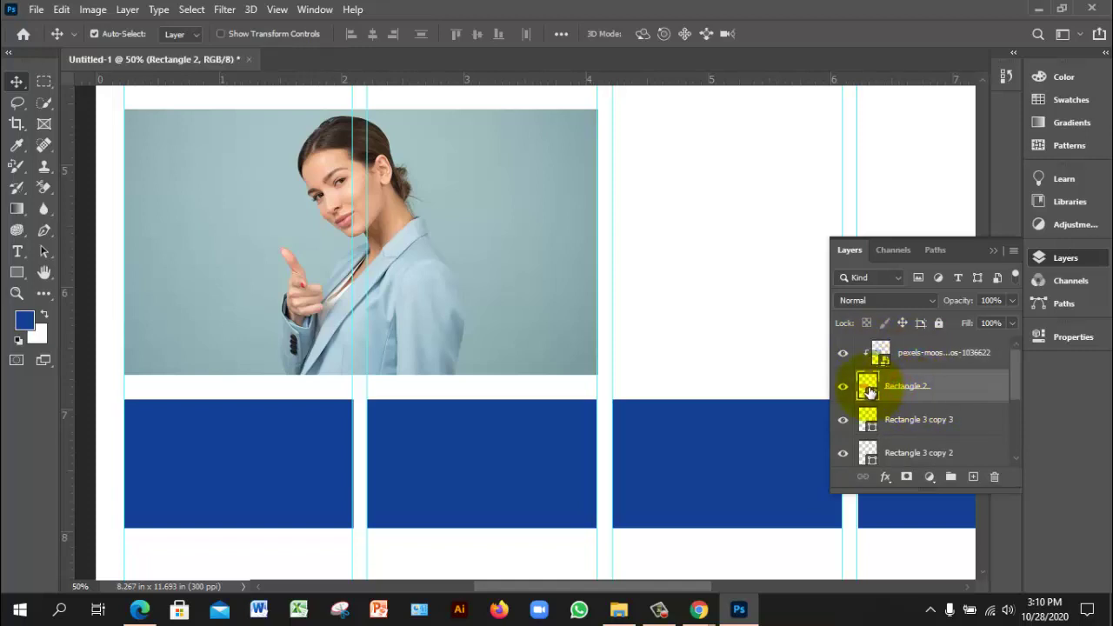
click(921, 354)
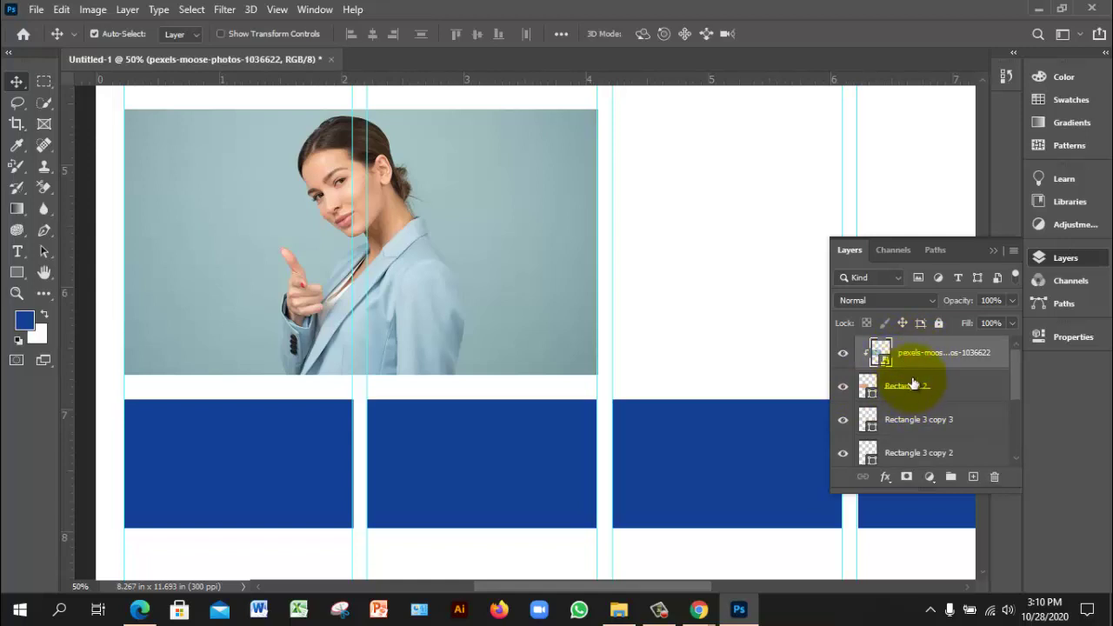
Select the first blue rectangle, Rectangle 3, and add a new empty layer directly above it
click(249, 462)
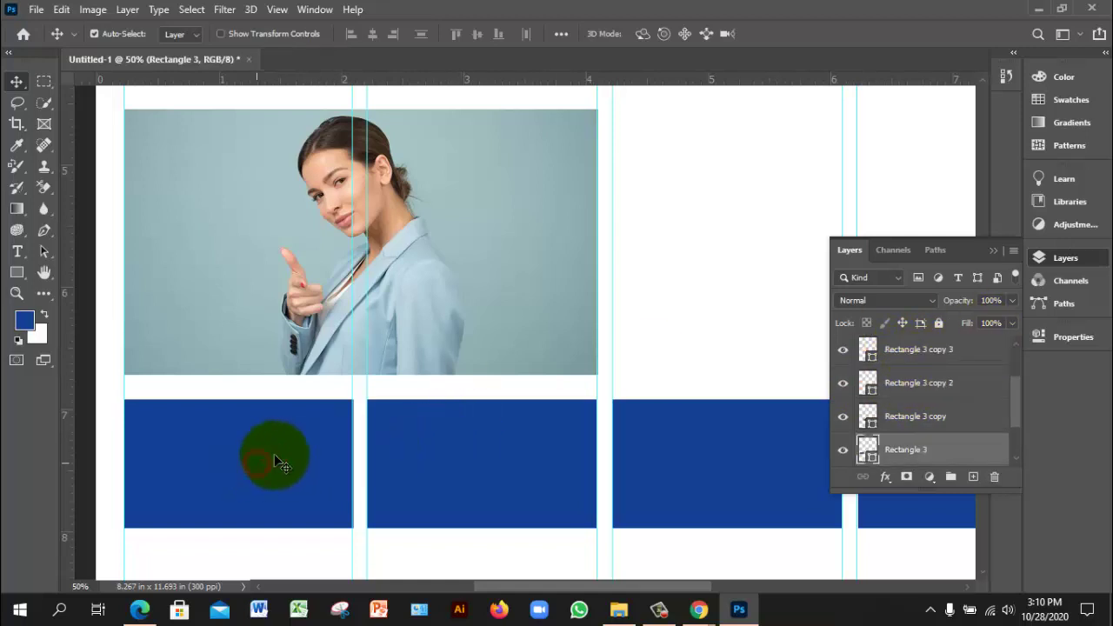
scroll(507, 377, down, 1)
click(226, 433)
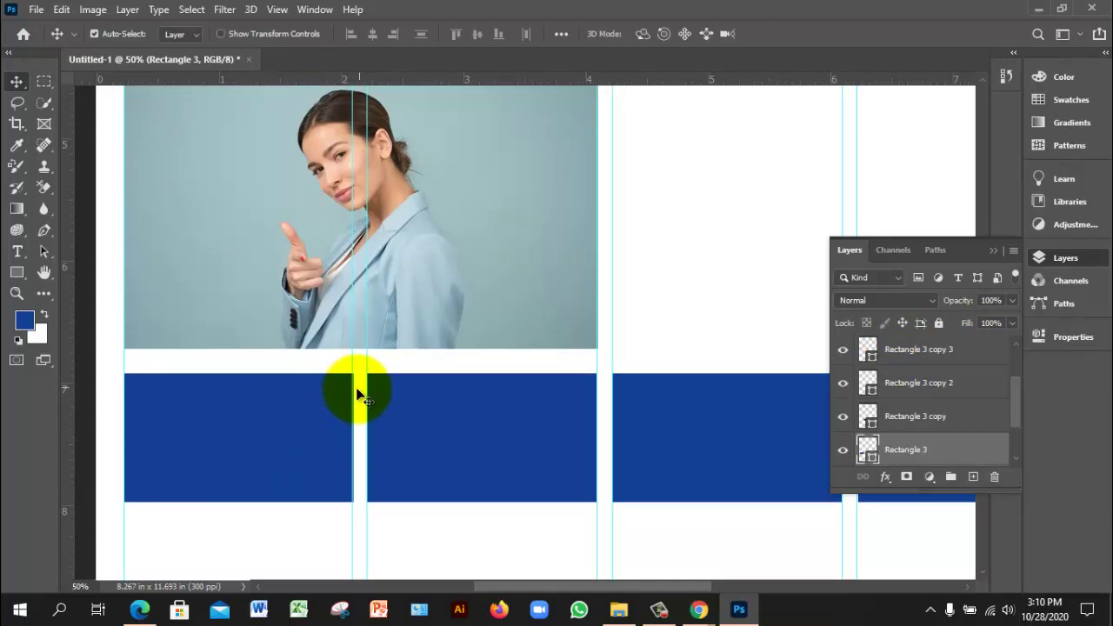
click(528, 412)
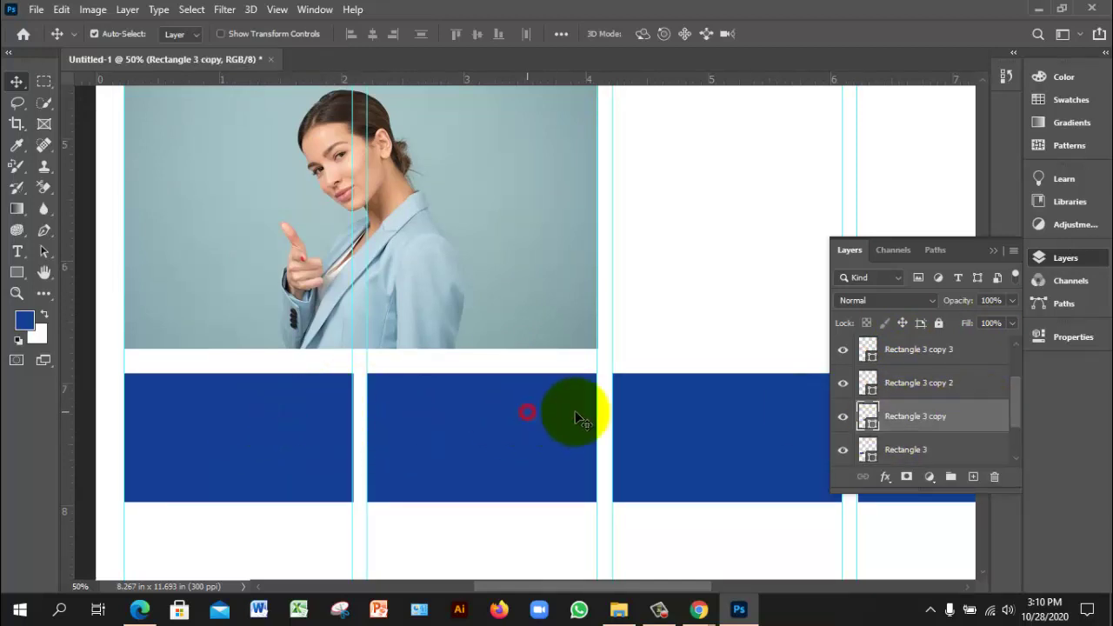
click(708, 421)
click(287, 439)
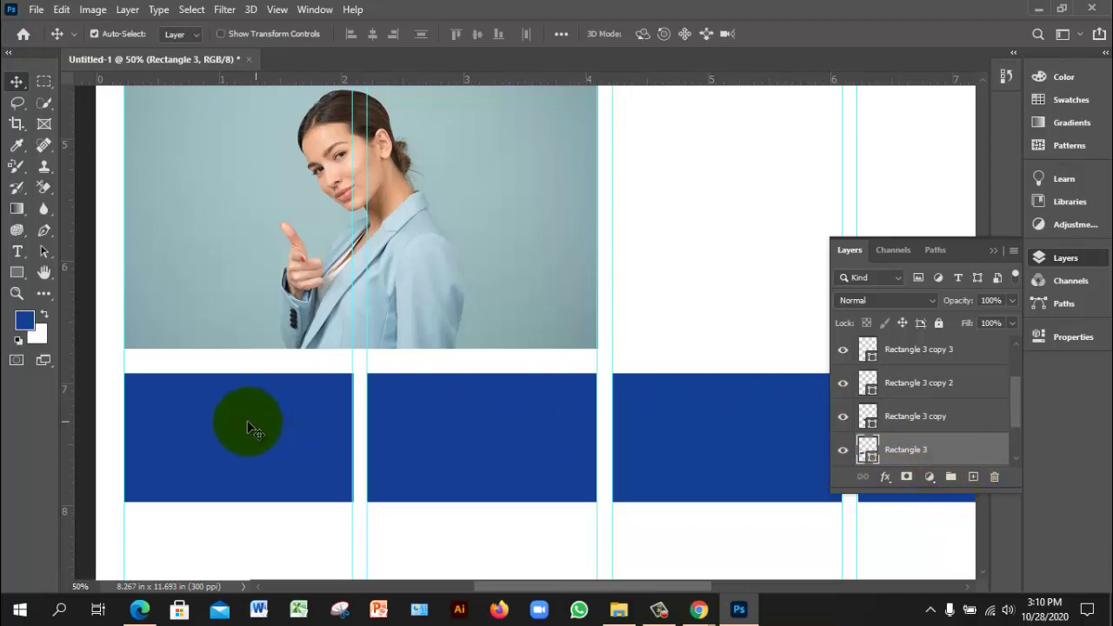
click(247, 420)
click(974, 478)
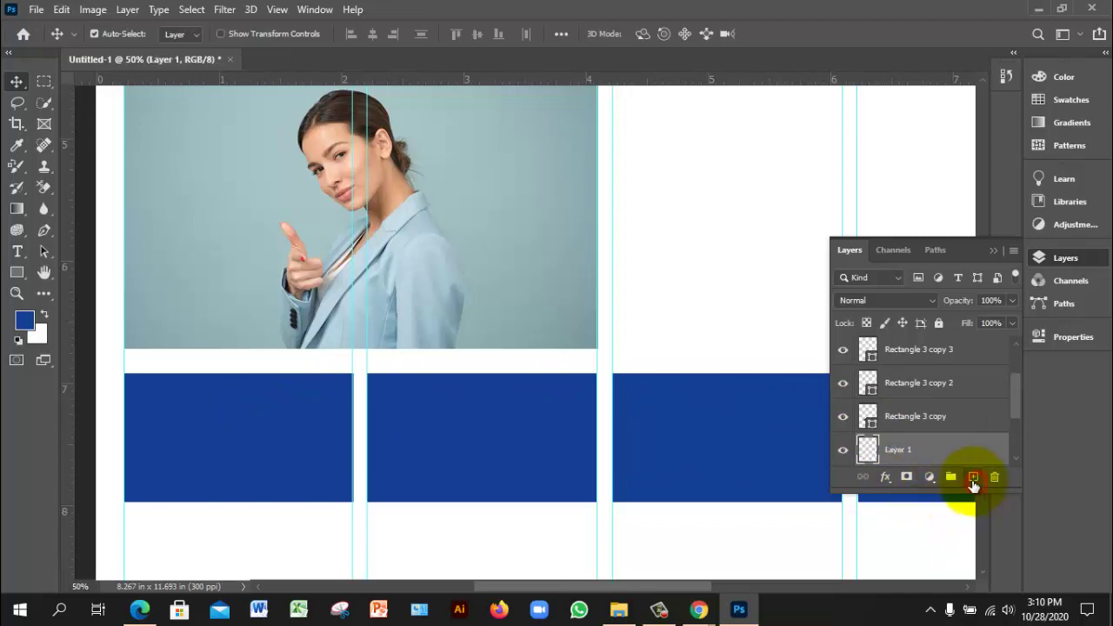
Place the photo evan-dvorkin-ro4iNQJmZLY-unsplash from the Downloads folder as an embedded image above Rectangle 3
drag(1015, 395, 1015, 437)
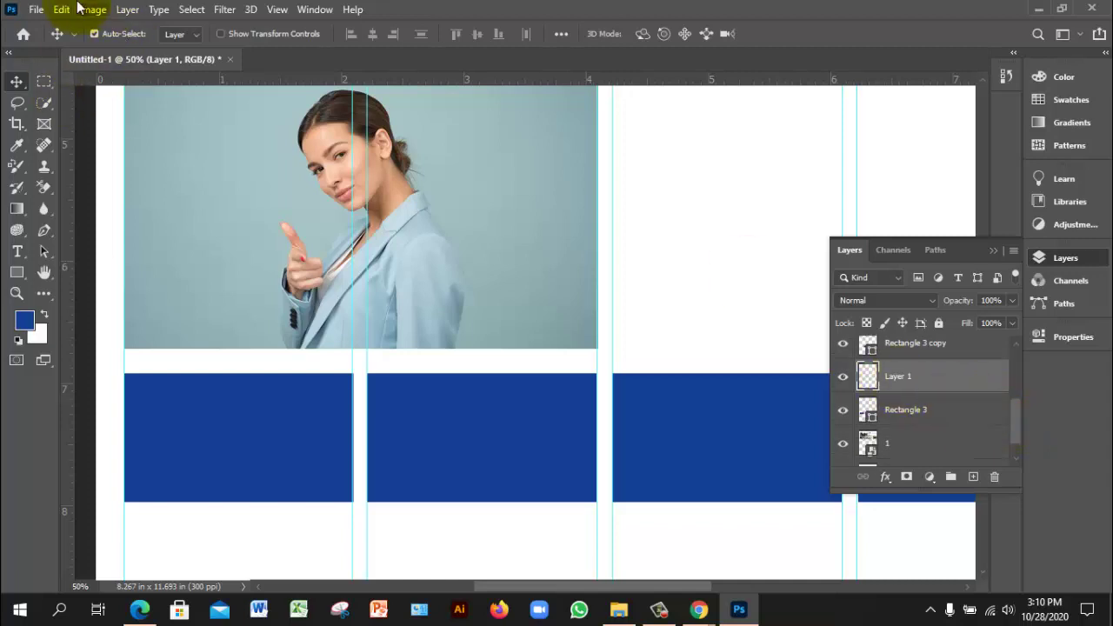
click(36, 9)
click(142, 327)
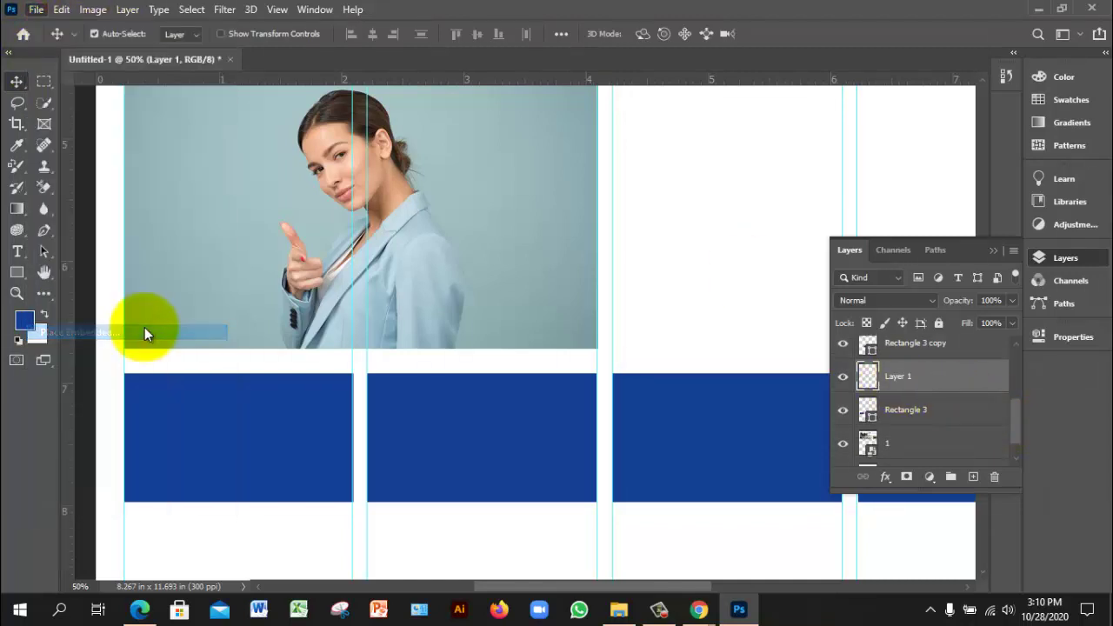
scroll(325, 268, down, 5)
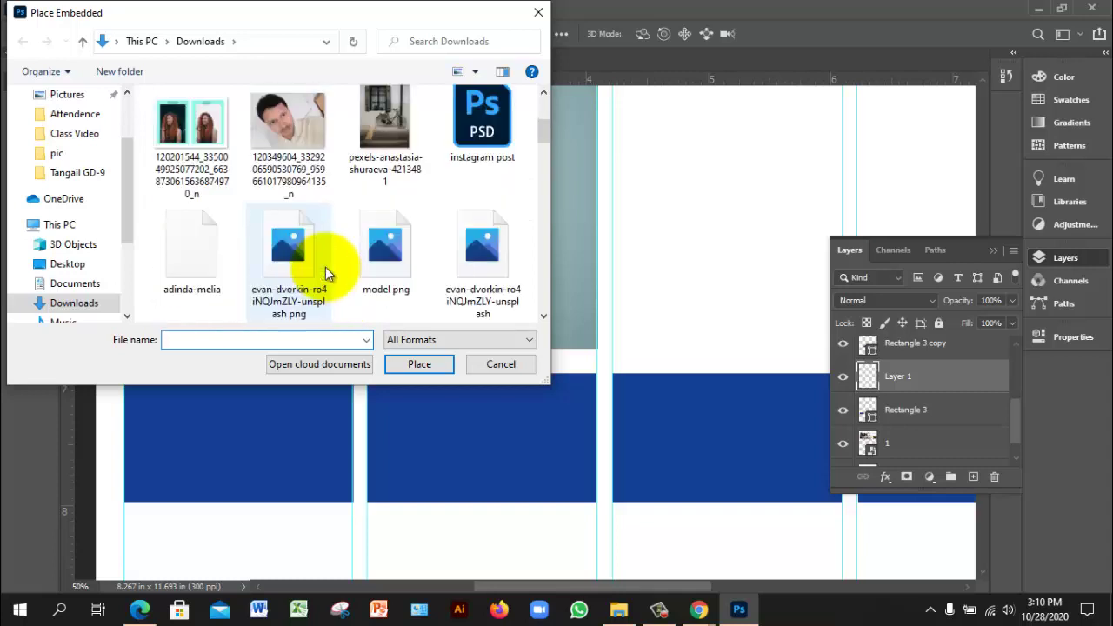
click(465, 245)
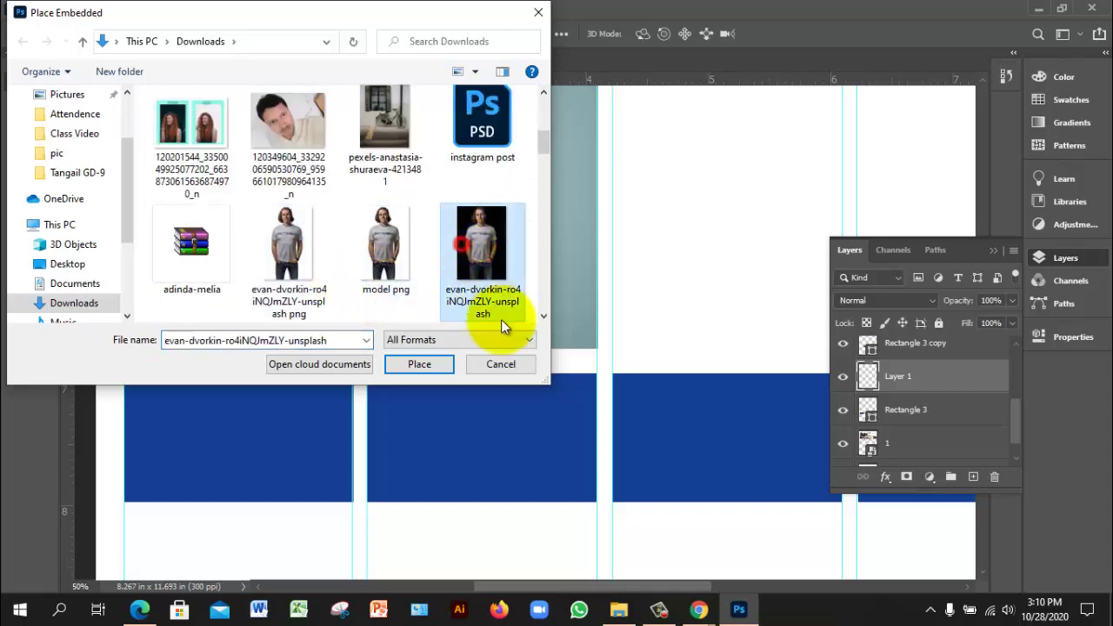
click(438, 370)
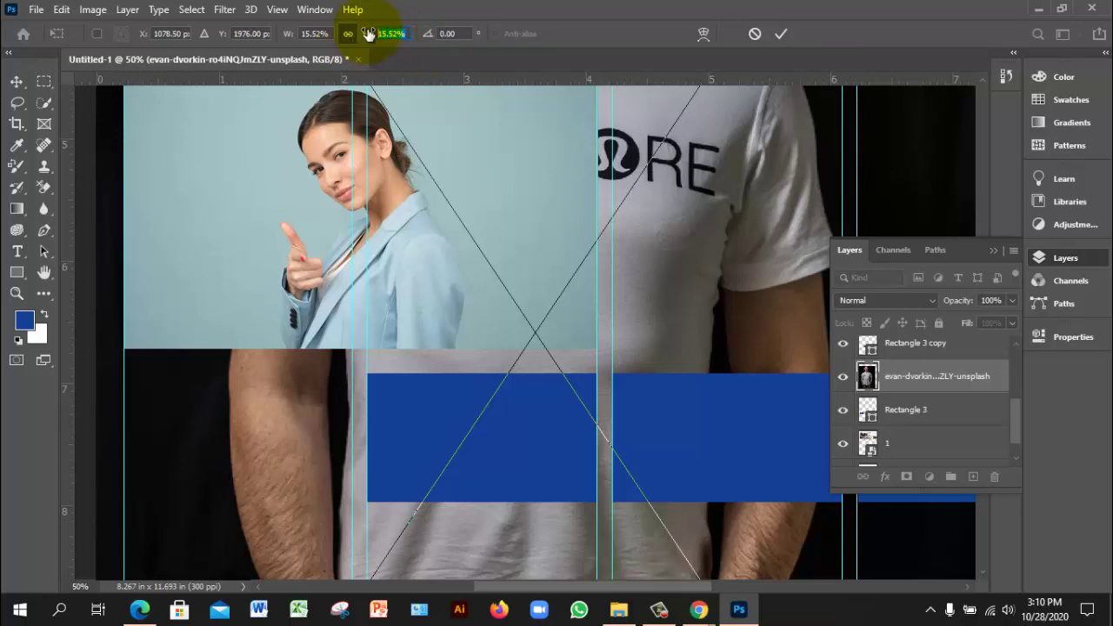
Scale the placed evan-dvorkin photo to 3% and move it over the first blue rectangle
text(5)
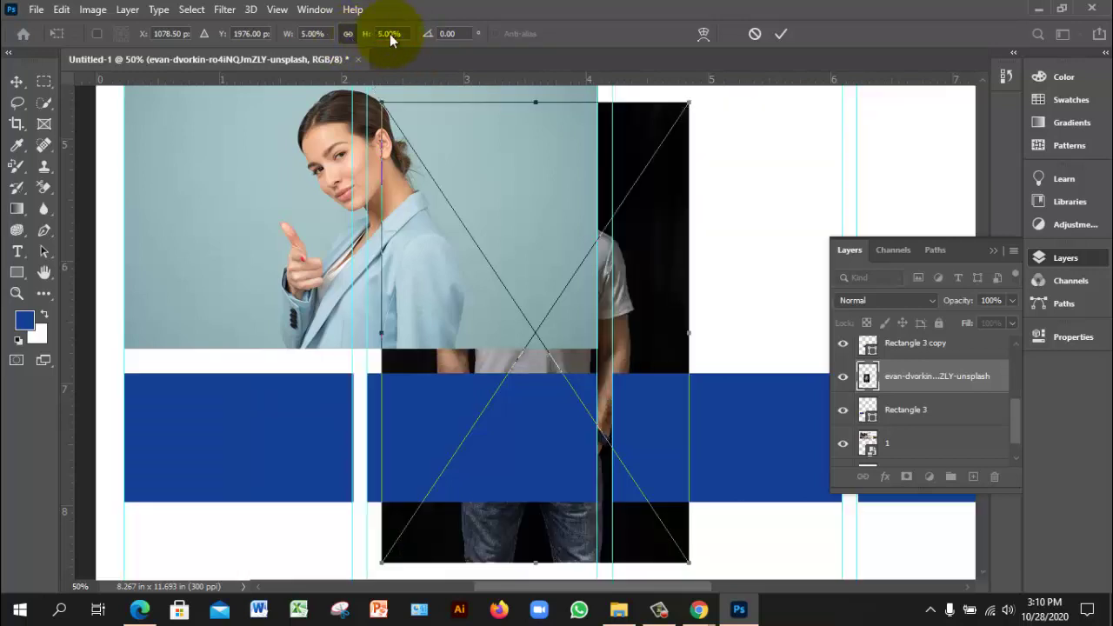
click(404, 34)
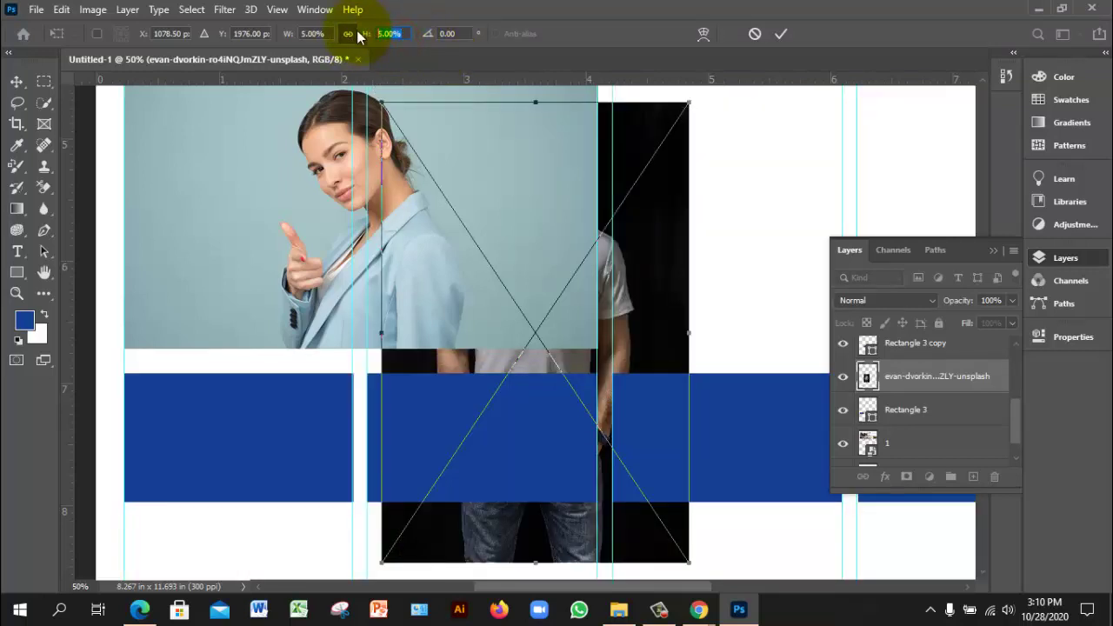
text(3)
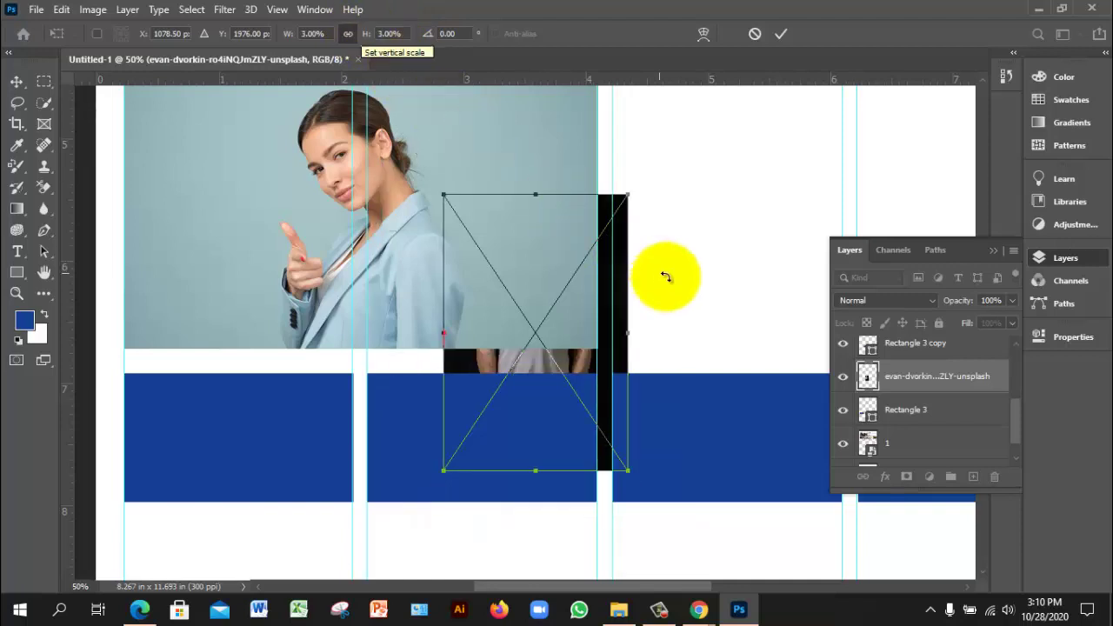
drag(628, 309, 261, 436)
scroll(336, 373, down, 4)
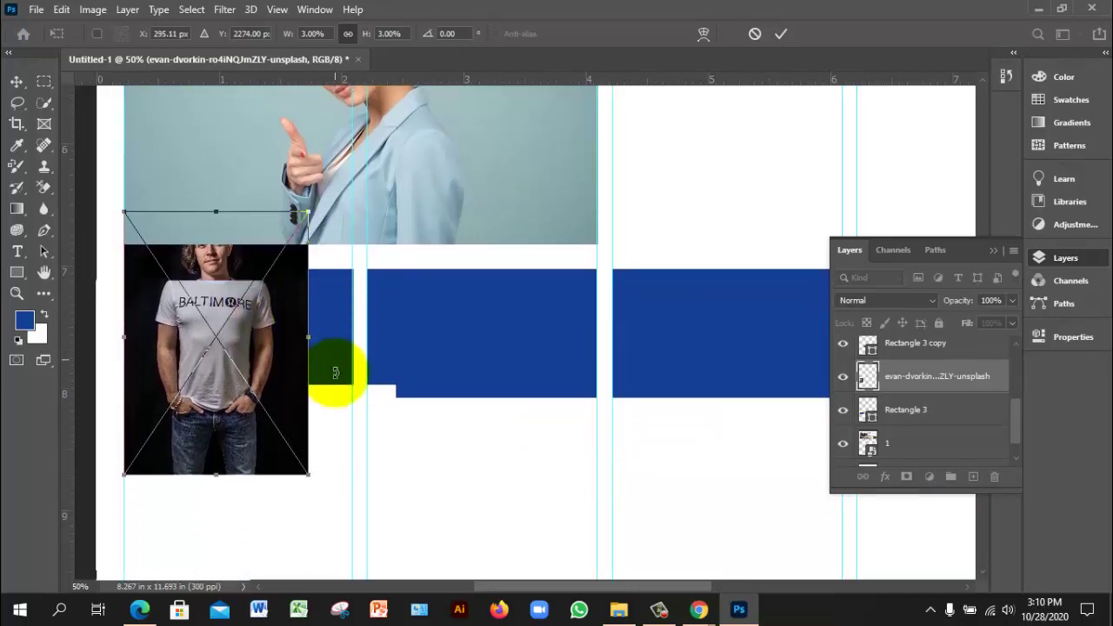
scroll(335, 373, down, 2)
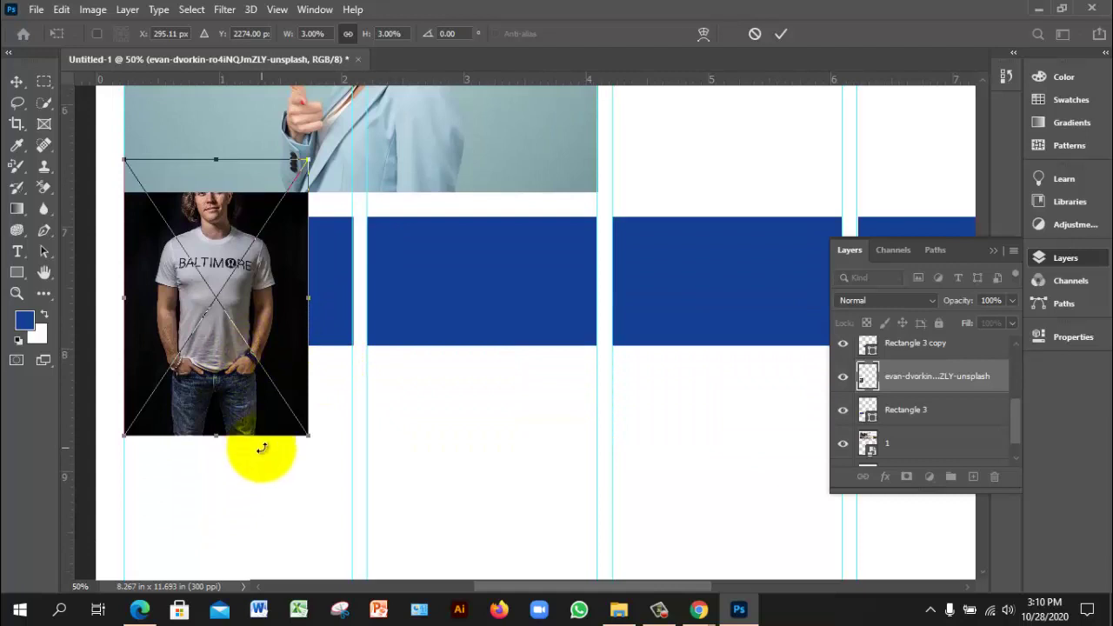
Enlarge the photo to about 4.47% with the man's face over the first rectangle and clip it to Rectangle 3
drag(307, 434, 361, 493)
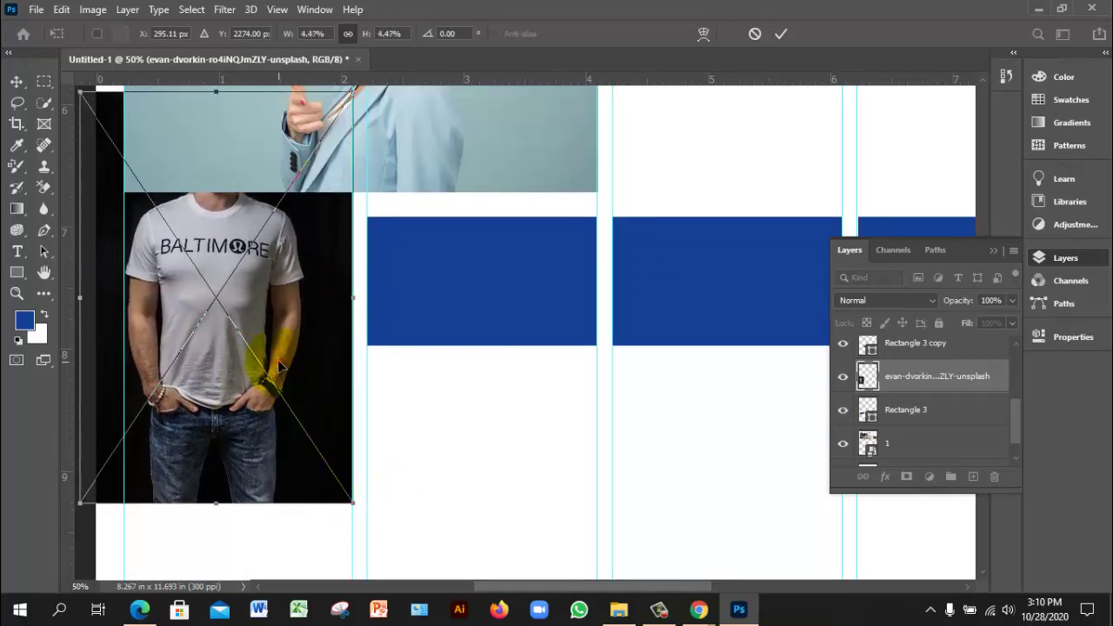
drag(284, 264, 281, 308)
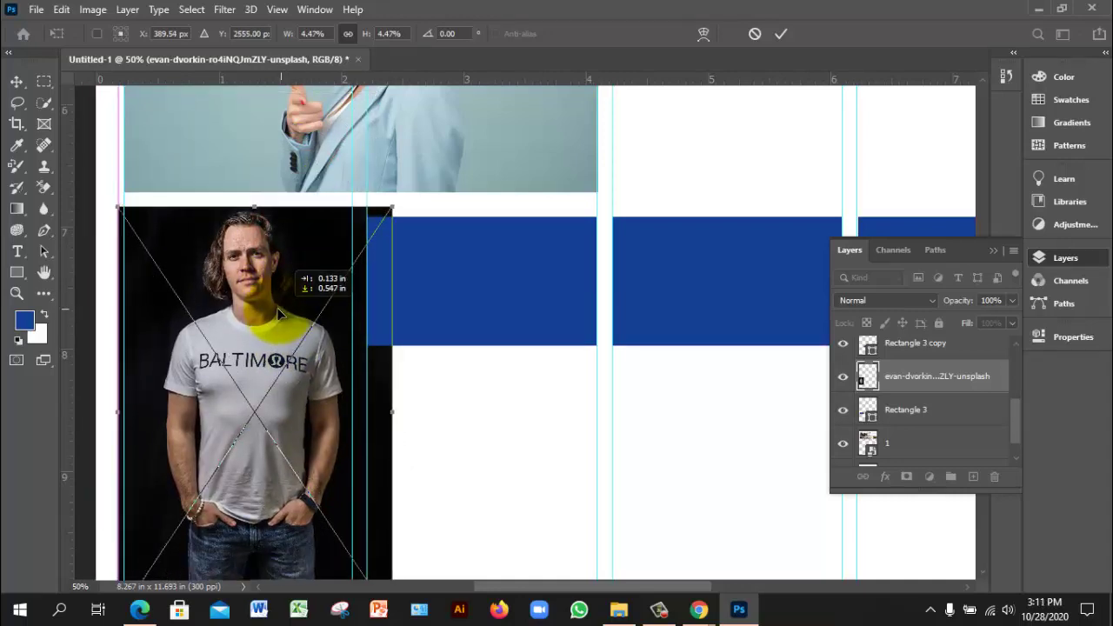
click(781, 33)
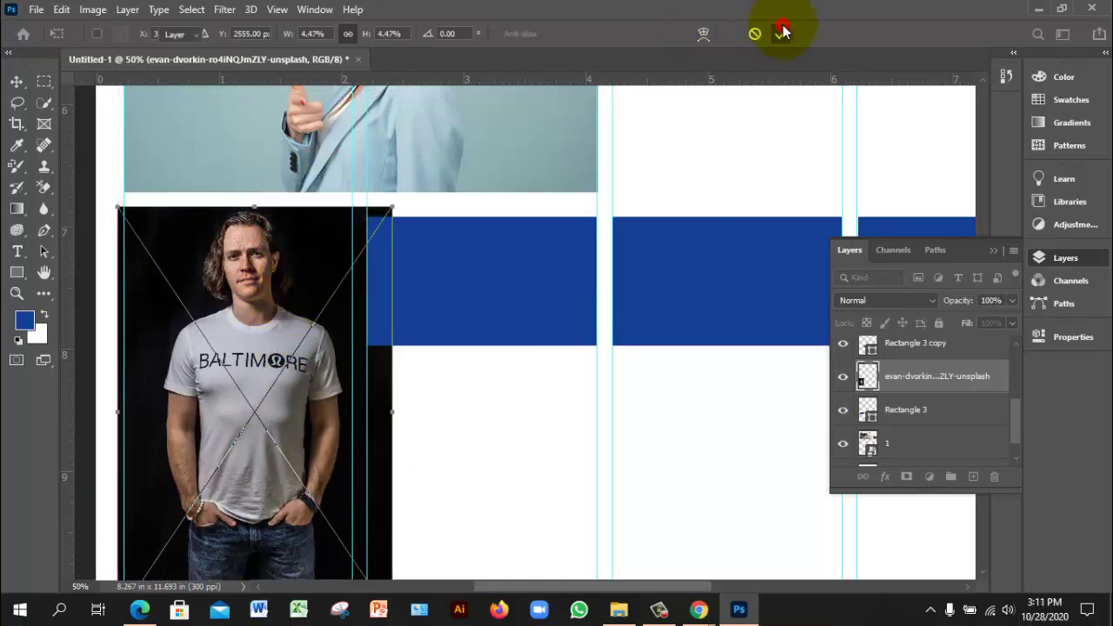
right_click(946, 376)
click(782, 368)
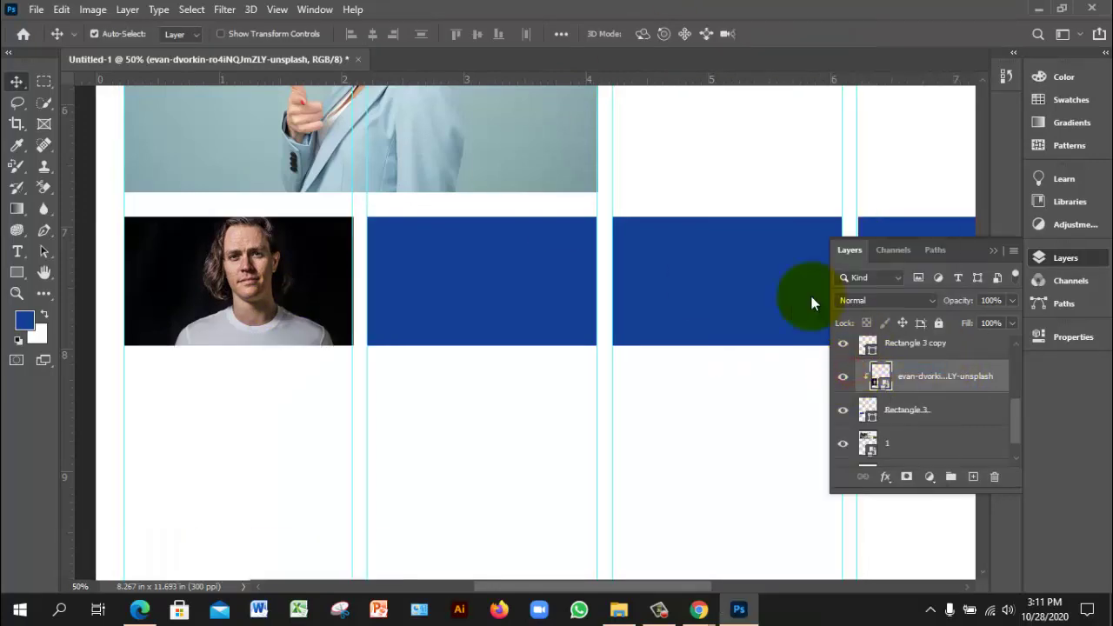
Select the second rectangle, Rectangle 3 copy, and add a new empty layer directly above it
scroll(423, 452, up, 2)
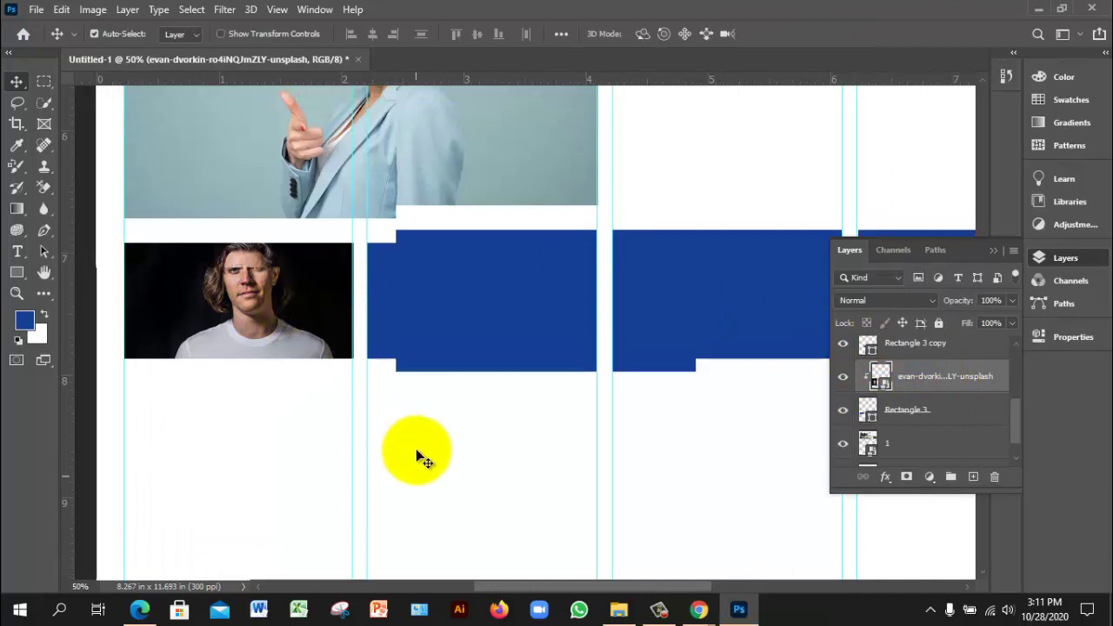
click(231, 431)
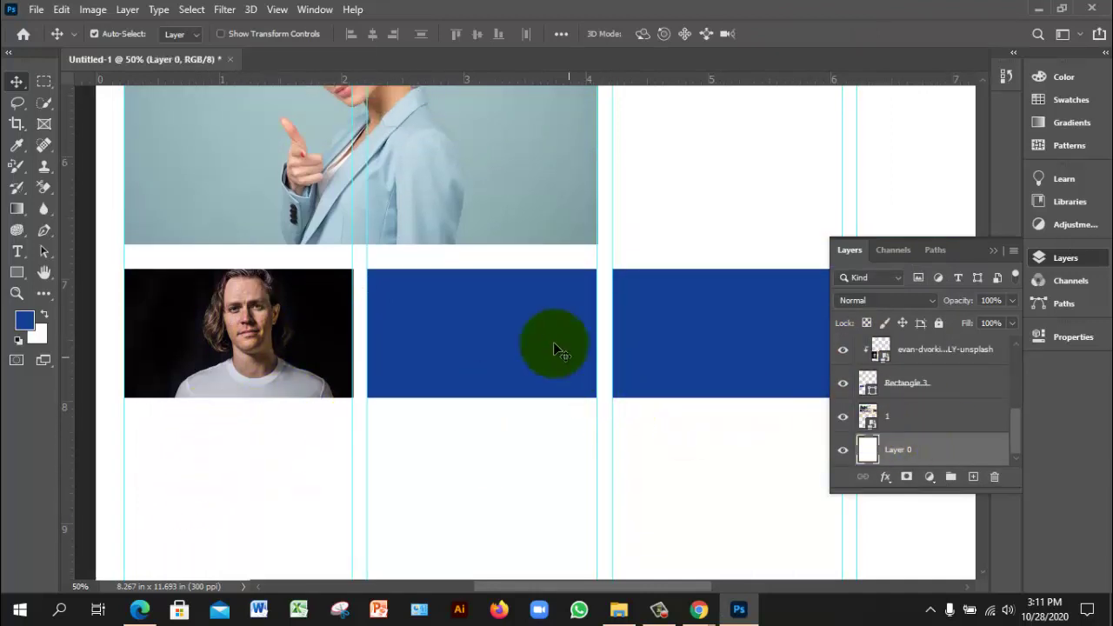
drag(559, 348, 520, 323)
drag(435, 323, 436, 323)
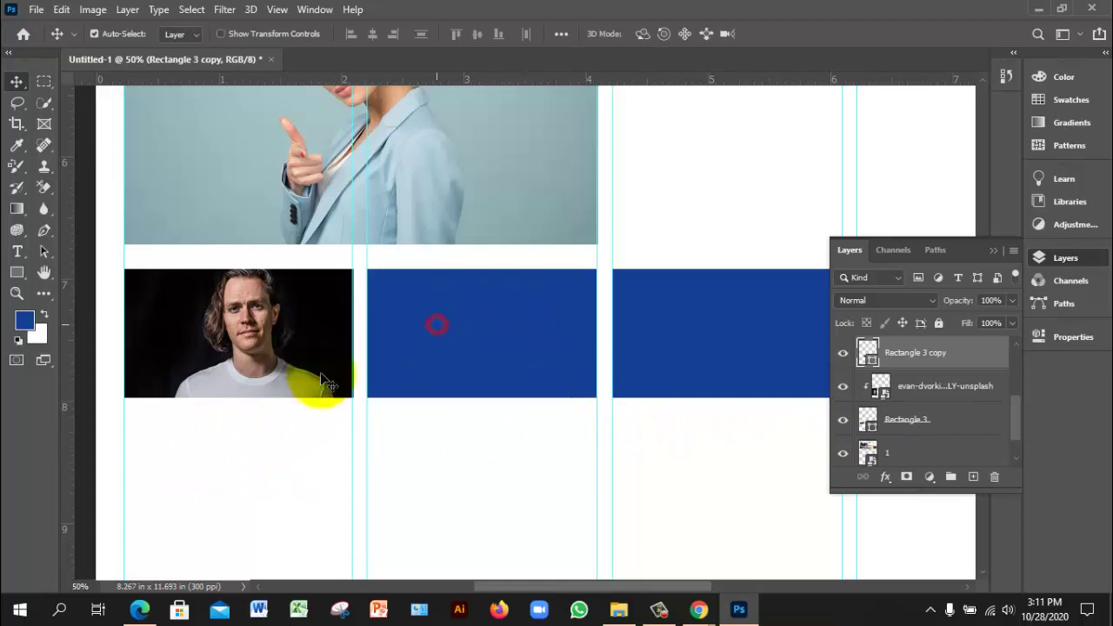
click(413, 485)
click(416, 336)
drag(722, 366, 721, 365)
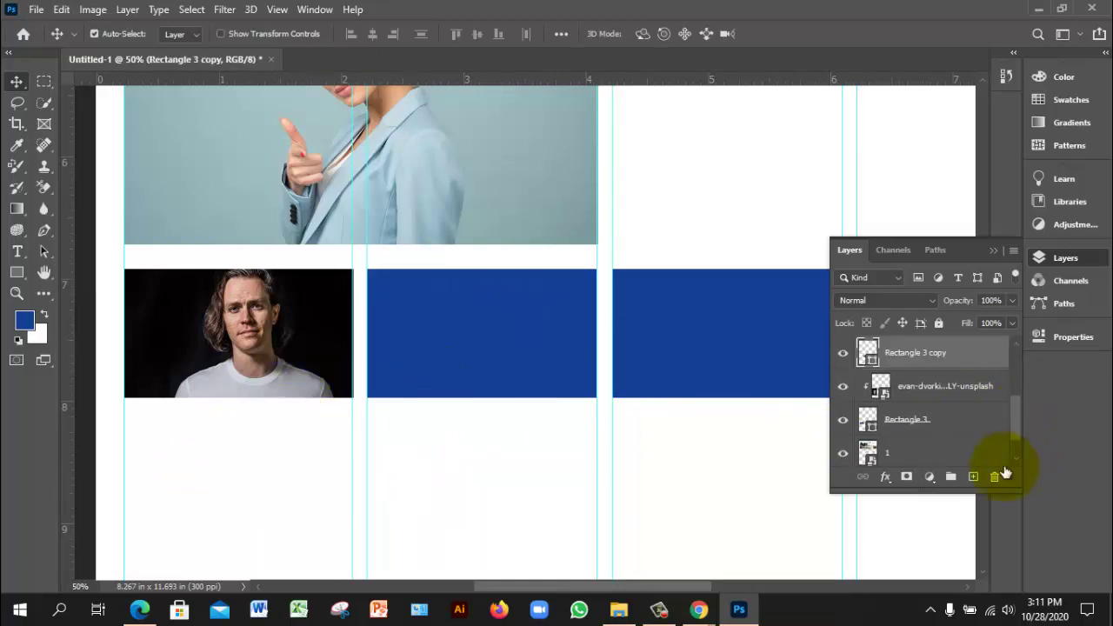
click(974, 477)
Place the burger photo pexels-daniel-reche-3616956 from the Downloads folder as an embedded image above Rectangle 3 copy
click(37, 10)
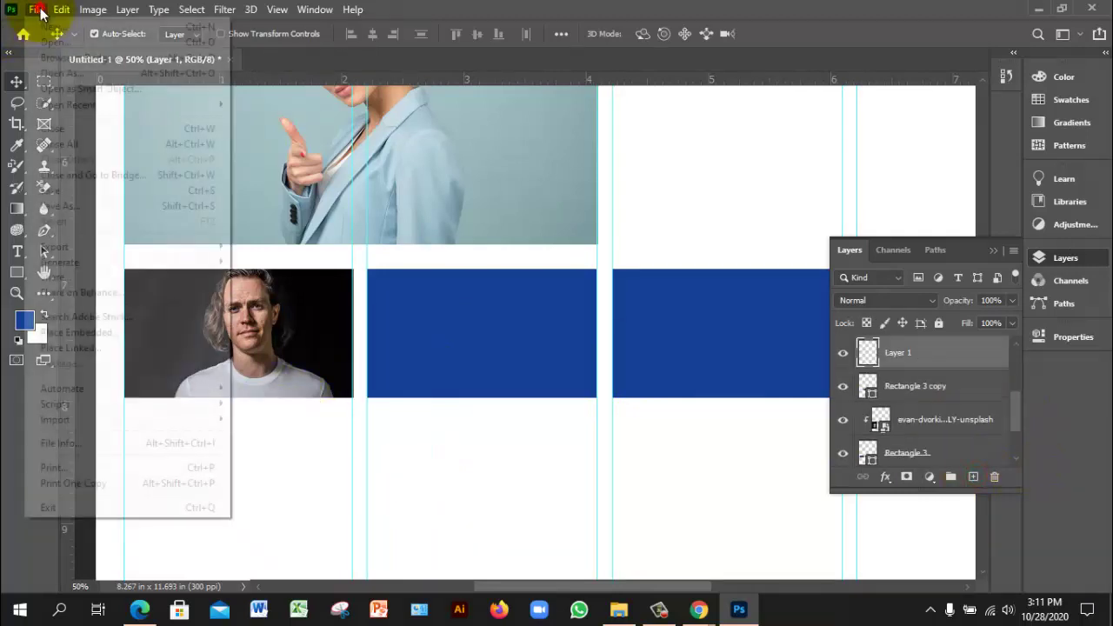
click(109, 332)
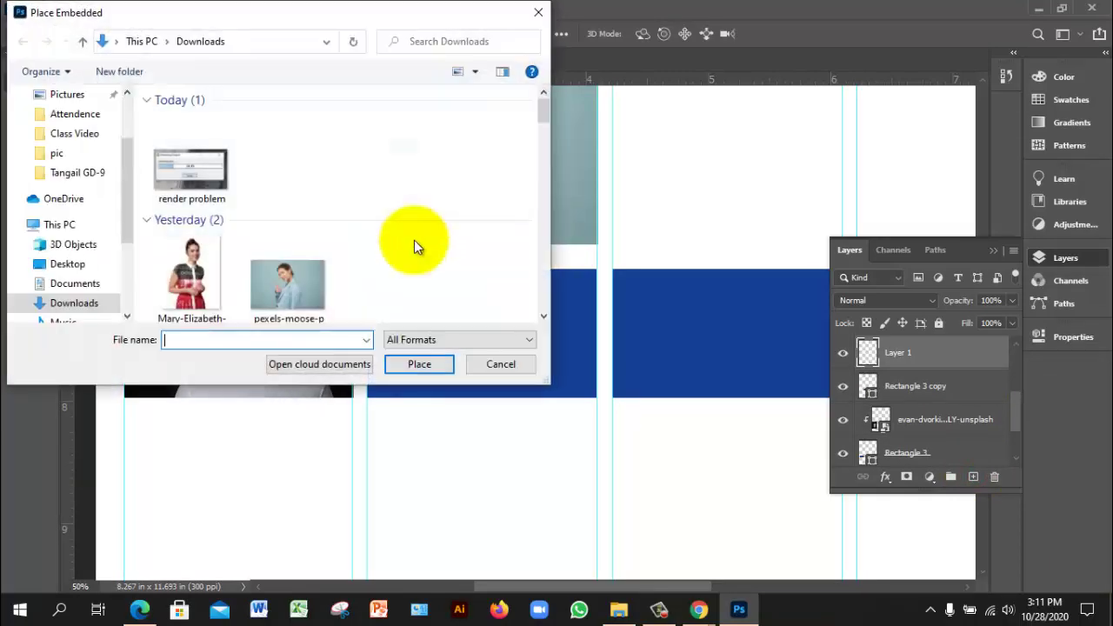
scroll(378, 210, down, 5)
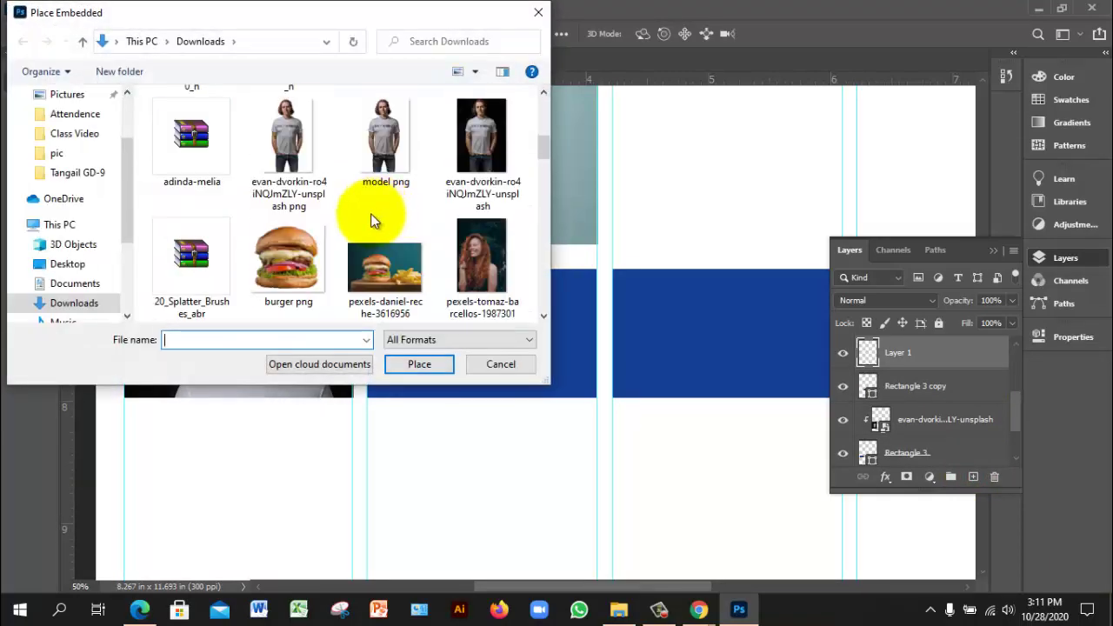
click(283, 254)
click(385, 270)
click(422, 365)
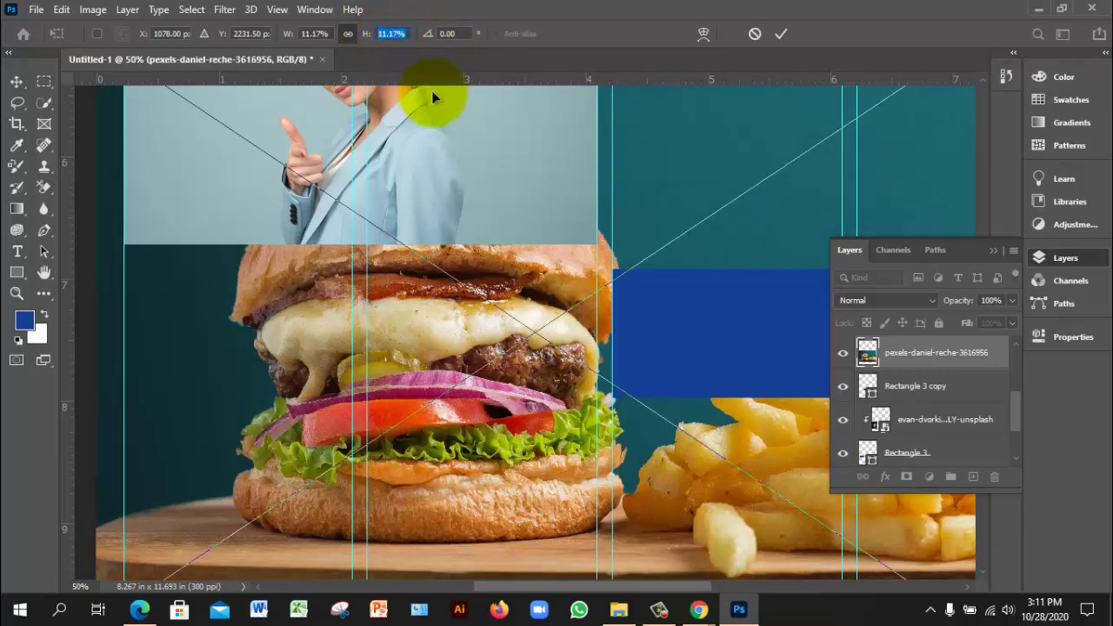
Scale the burger photo to about 3.72% by 3.62% over the second rectangle and clip it to Rectangle 3 copy
text(5)
key(Return)
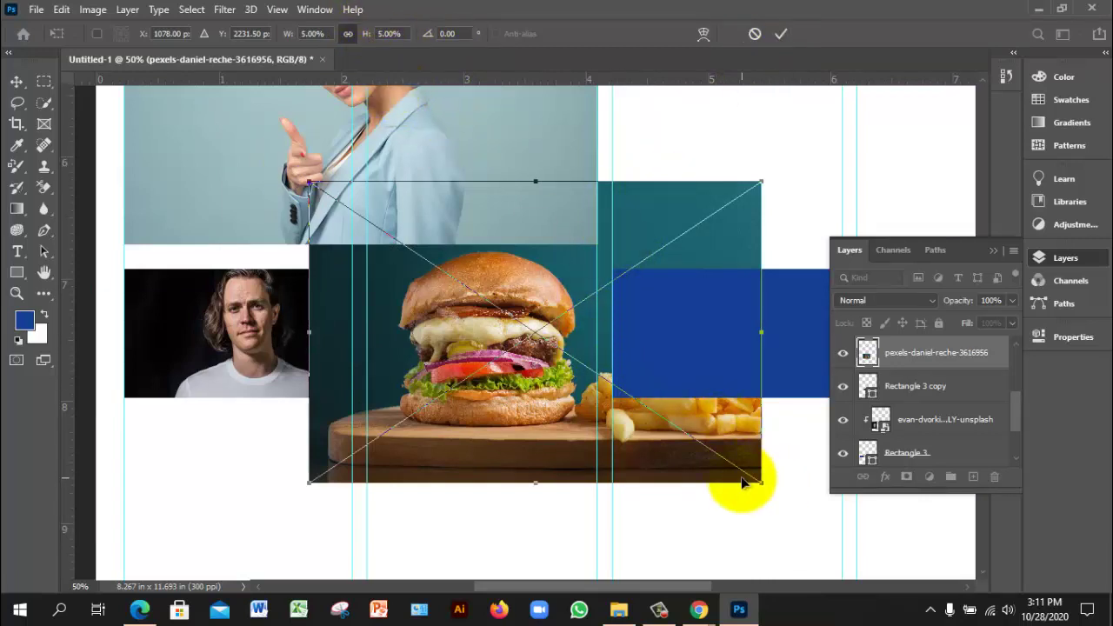
drag(761, 488, 702, 443)
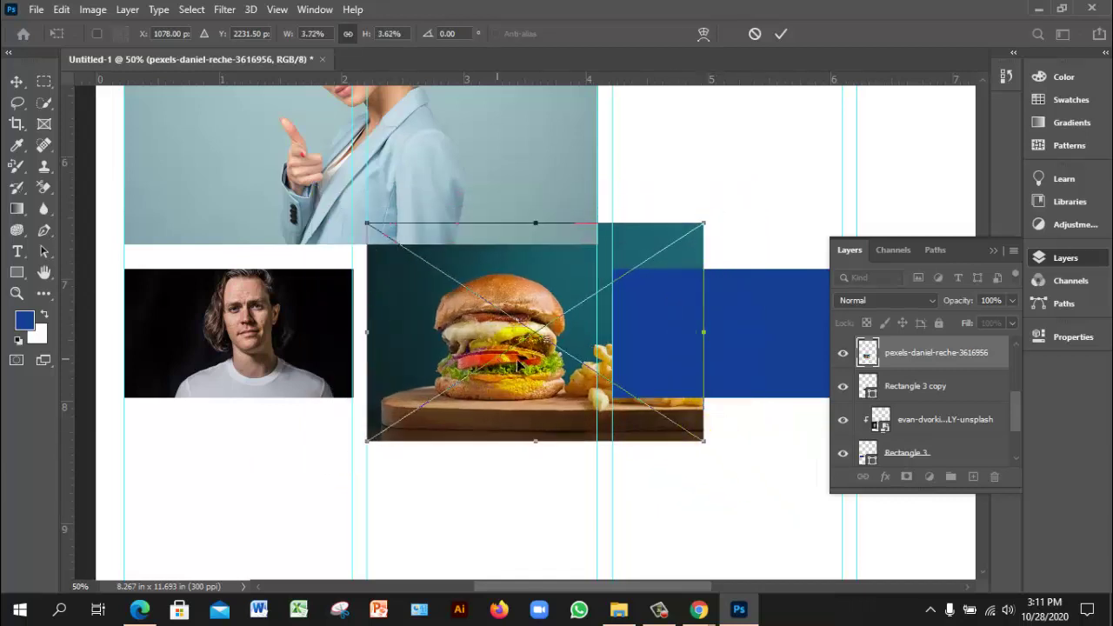
drag(517, 368, 489, 369)
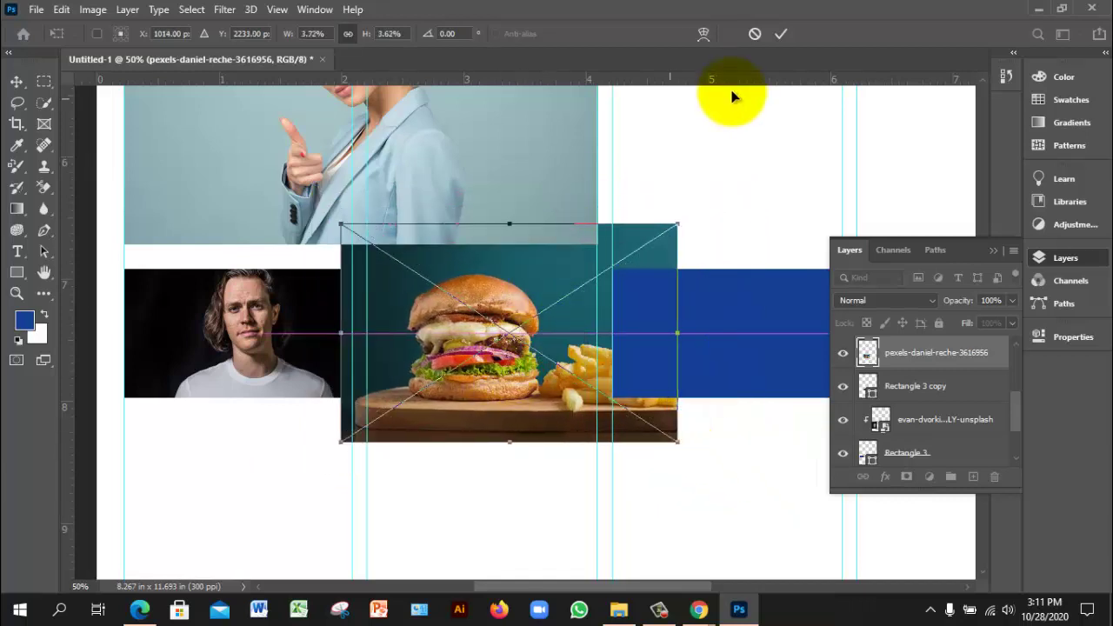
click(781, 34)
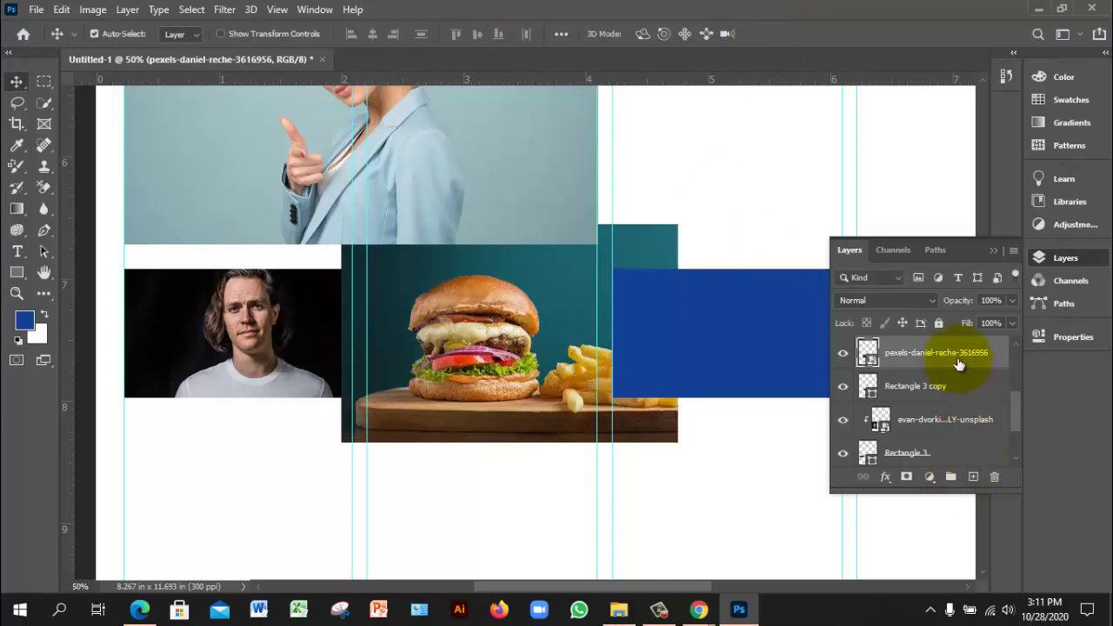
right_click(961, 361)
click(902, 368)
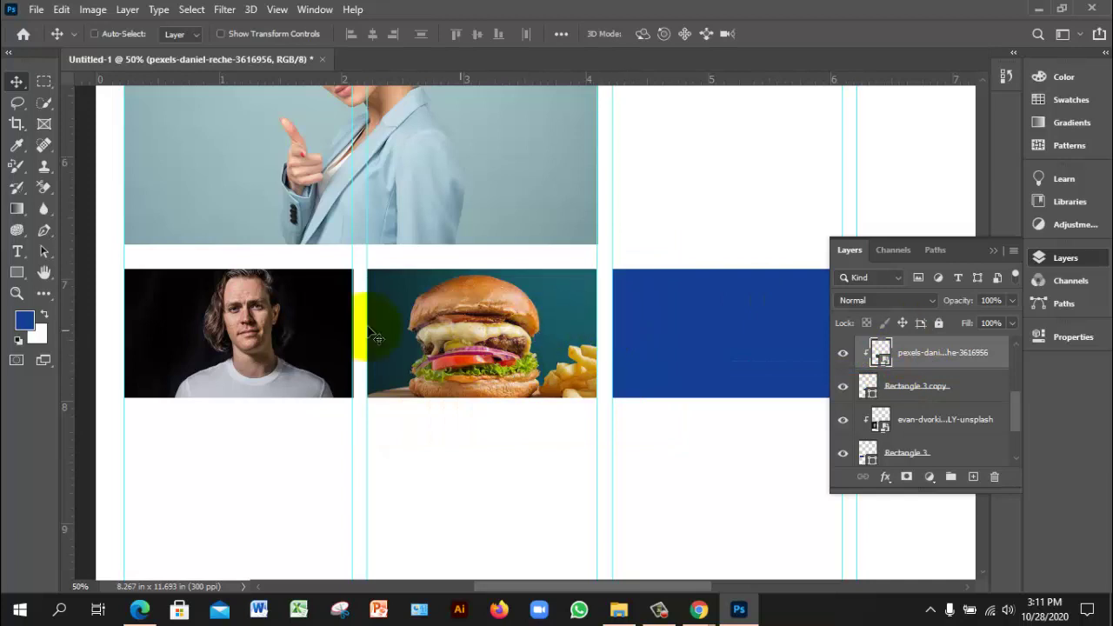
Select the third rectangle, Rectangle 3 copy 2, and add a new empty layer directly above it
key(ctrl+minus)
drag(651, 324, 896, 324)
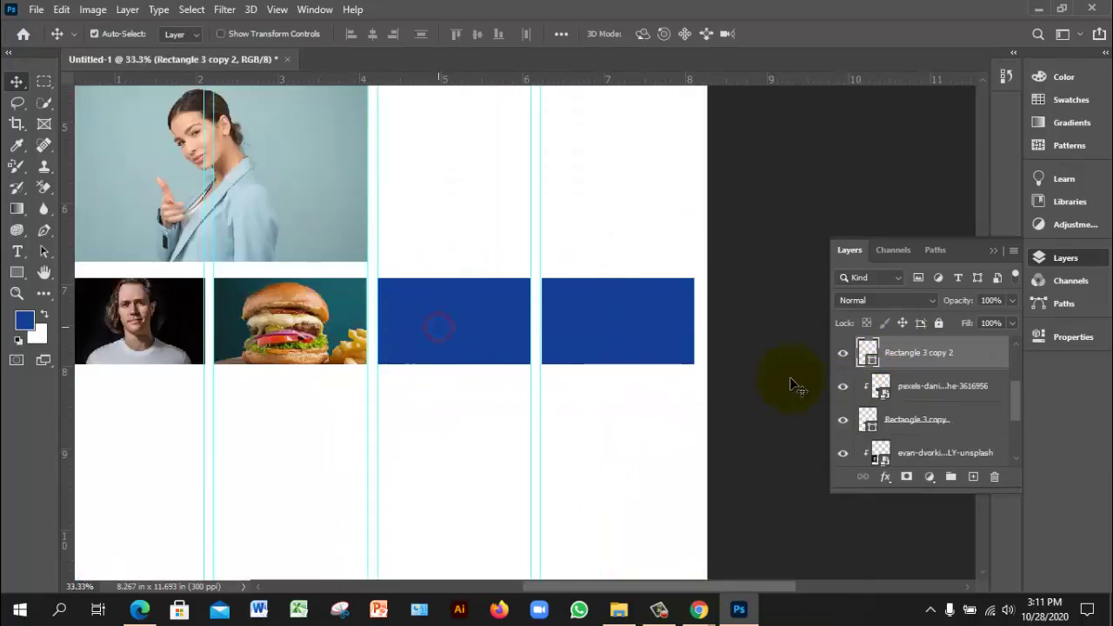
click(666, 298)
click(504, 313)
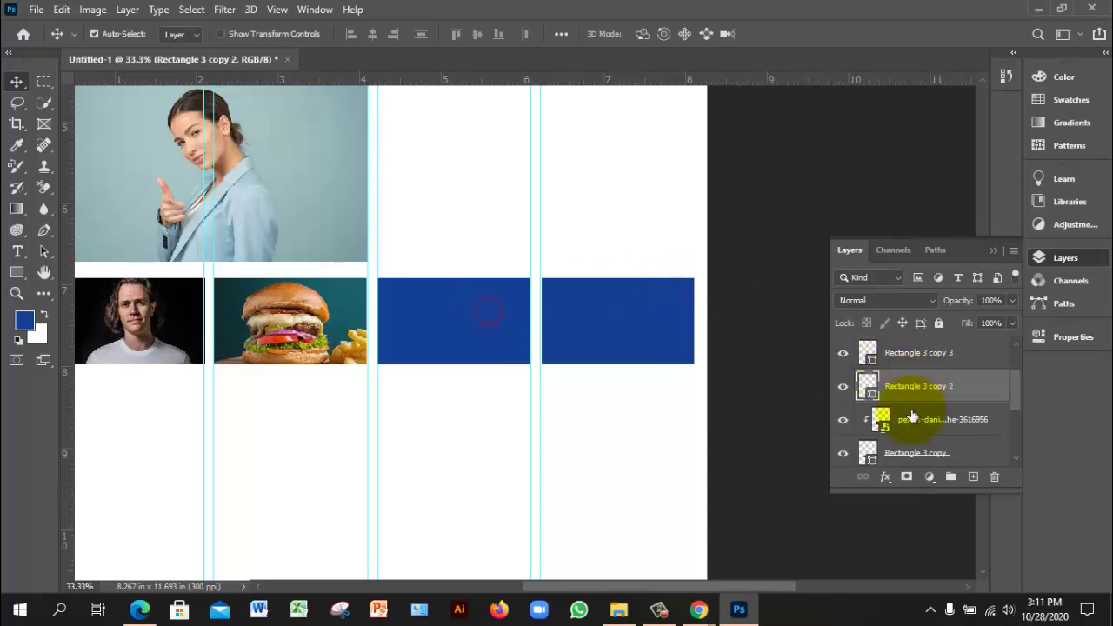
click(973, 477)
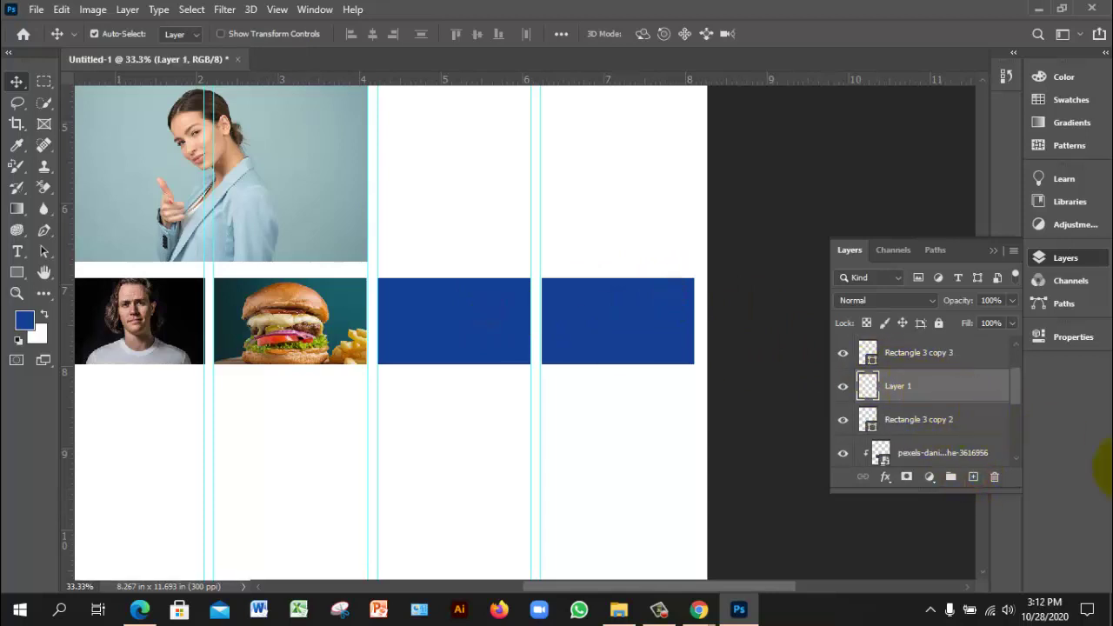
Place the photo pexels-tomaz-barcellos-1987301 from the Downloads folder as an embedded image above Rectangle 3 copy 2
click(36, 9)
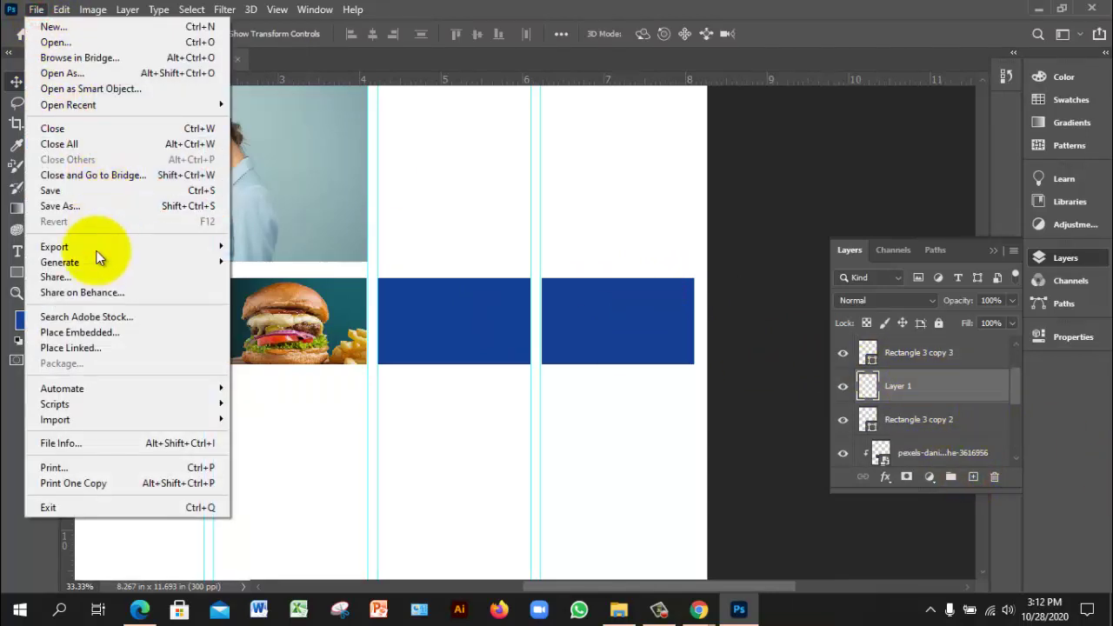
click(104, 333)
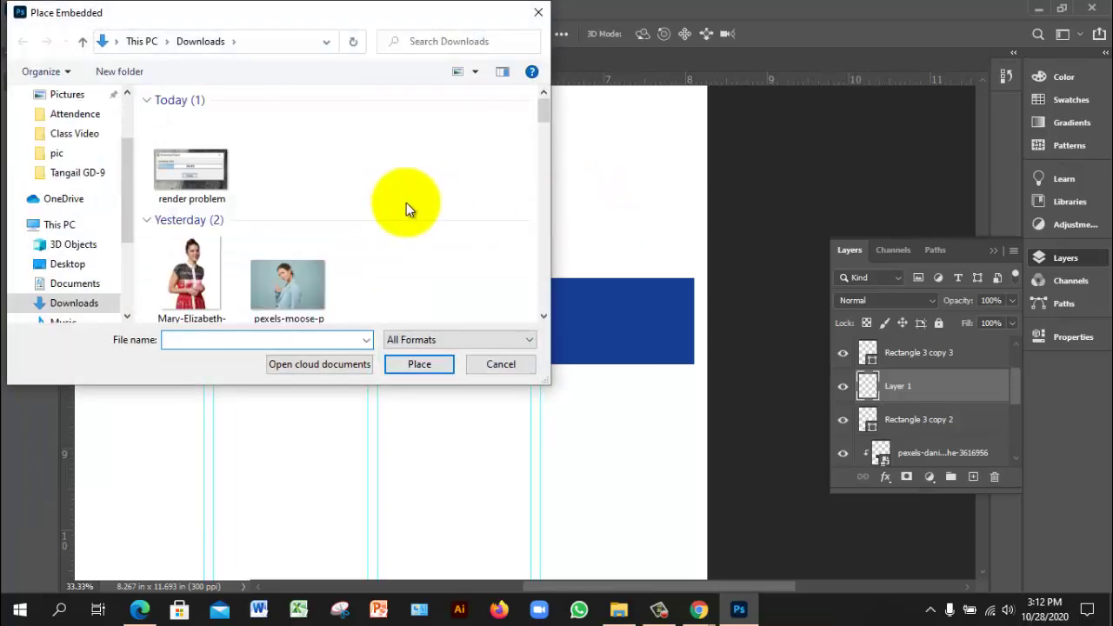
scroll(406, 209, down, 5)
click(487, 272)
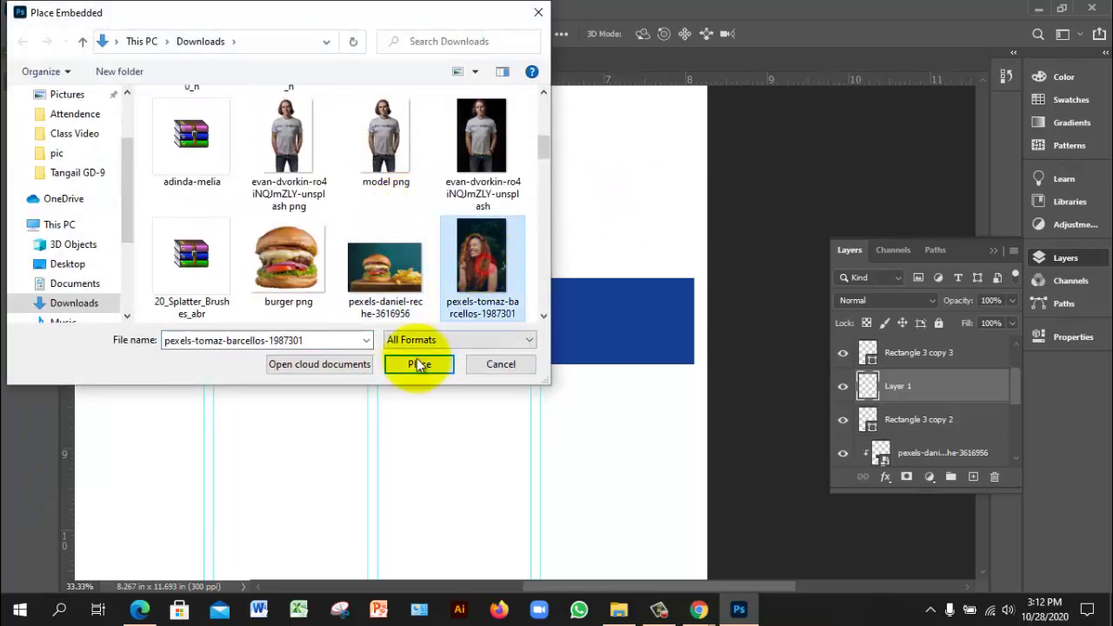
click(419, 363)
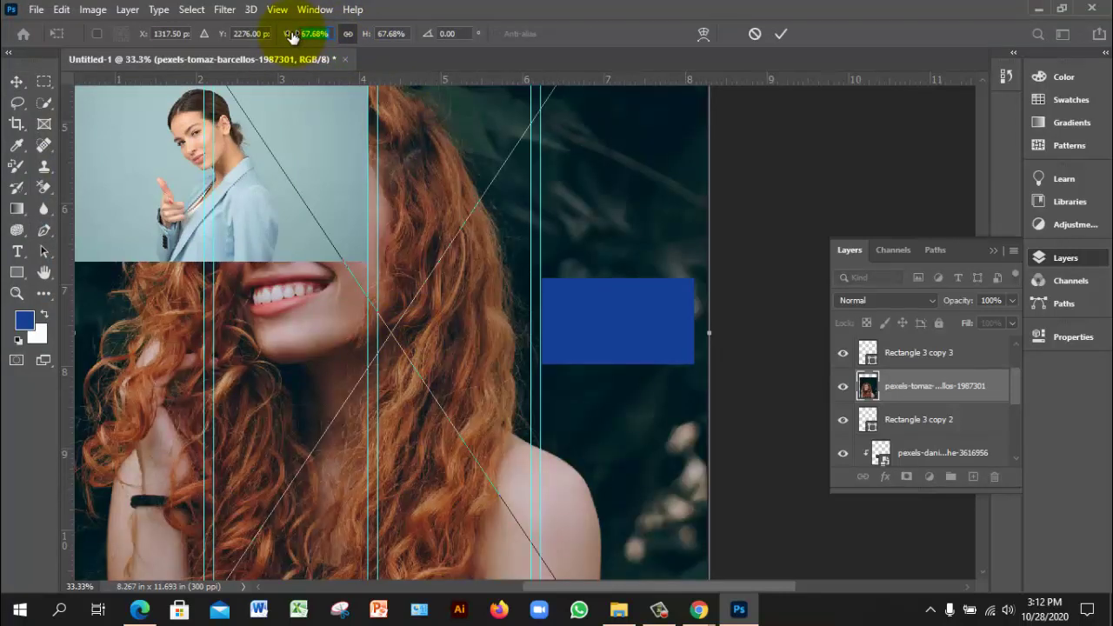
Scale the red-haired woman's photo to 25% over the third rectangle and clip it to Rectangle 3 copy 2
text(25)
key(Return)
drag(462, 342, 494, 340)
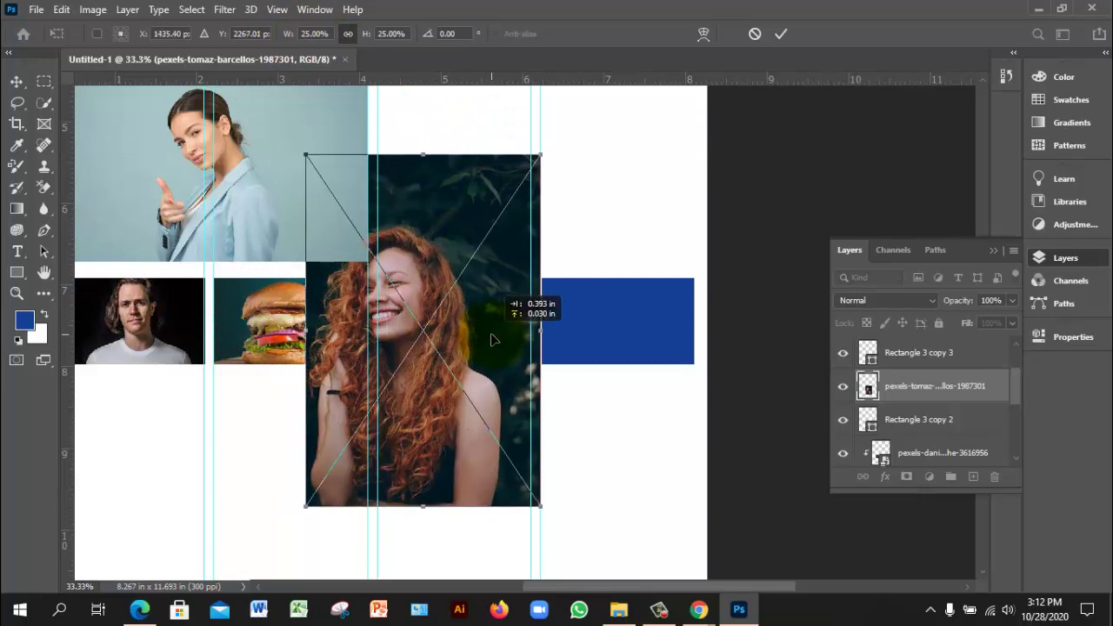
click(781, 33)
drag(459, 265, 461, 264)
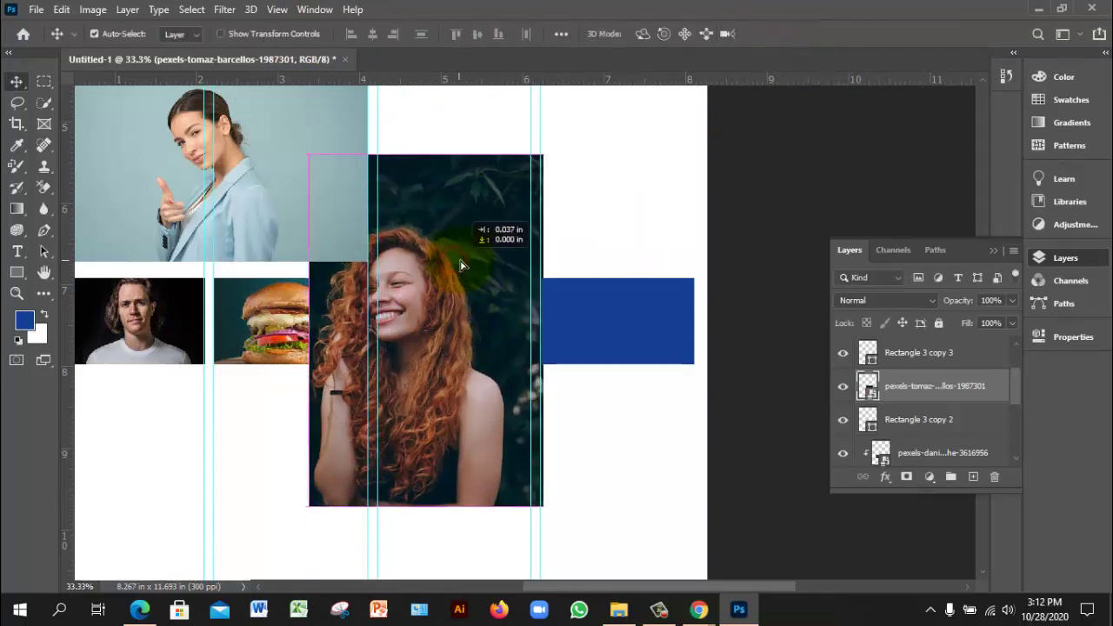
right_click(945, 393)
click(779, 368)
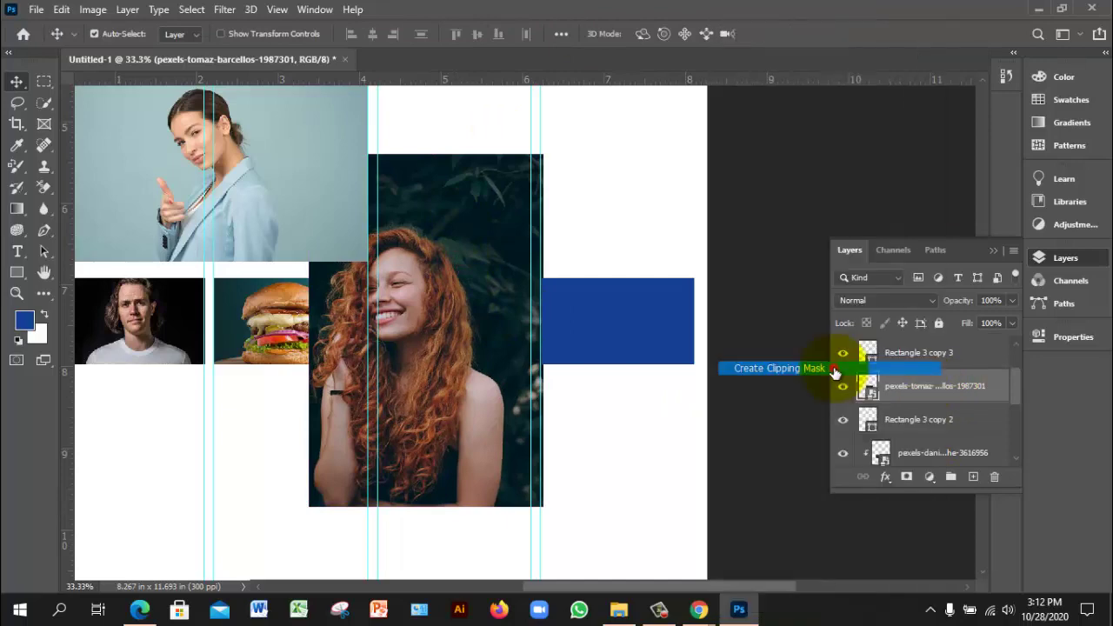
Scale down the clipped photo of the red-haired woman and reposition it so her head and shoulders fill the third rectangle
drag(450, 327, 497, 393)
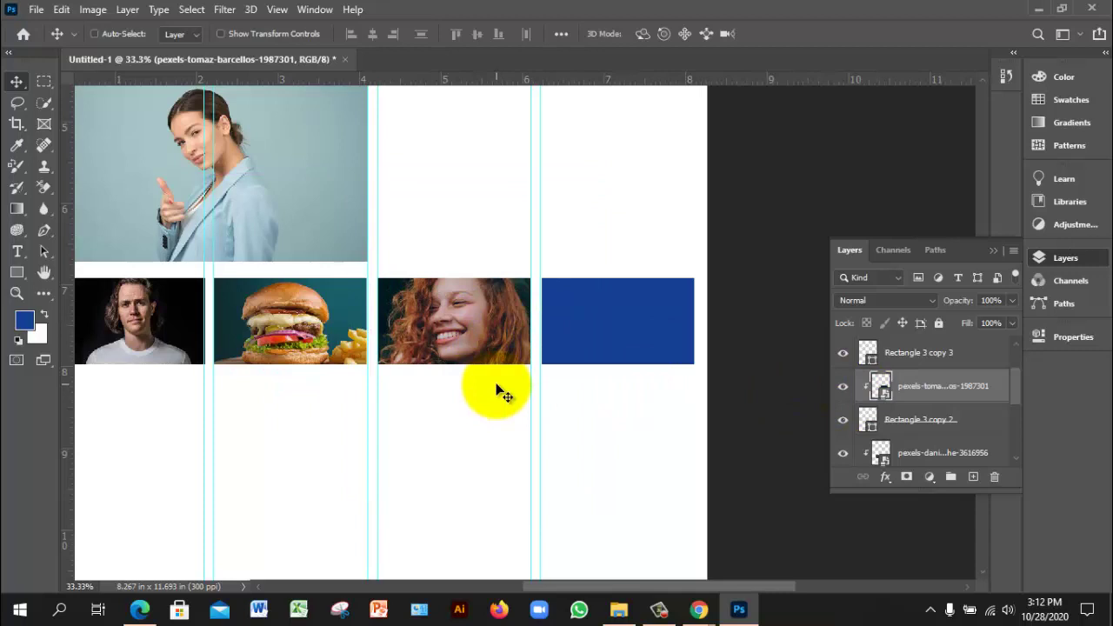
key(ctrl+t)
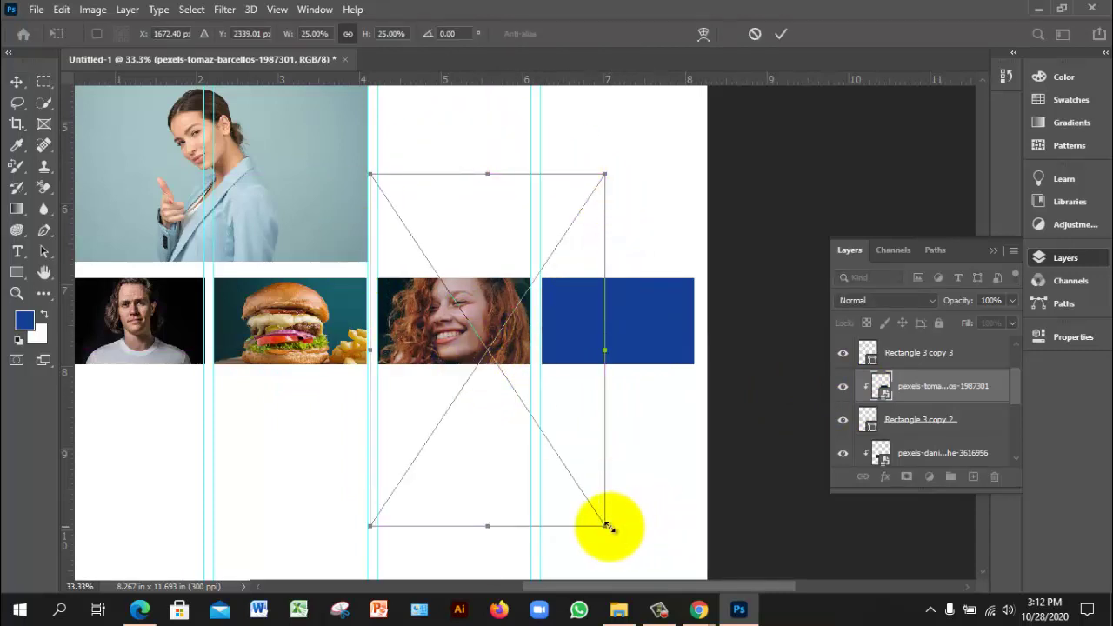
drag(608, 526, 562, 475)
drag(454, 341, 423, 338)
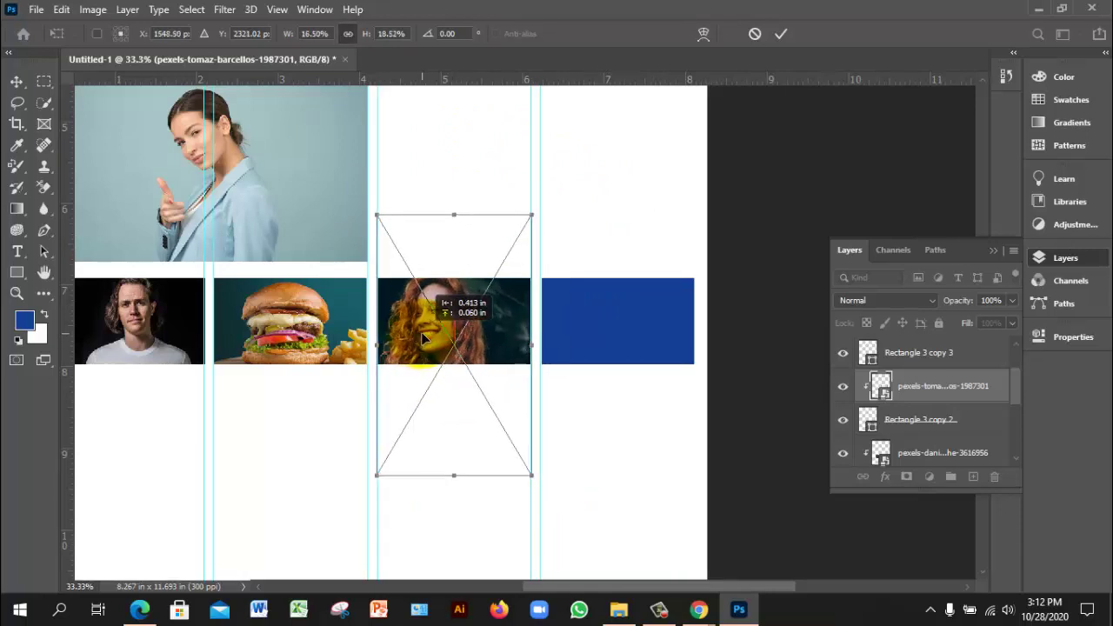
drag(532, 476, 545, 485)
key(Return)
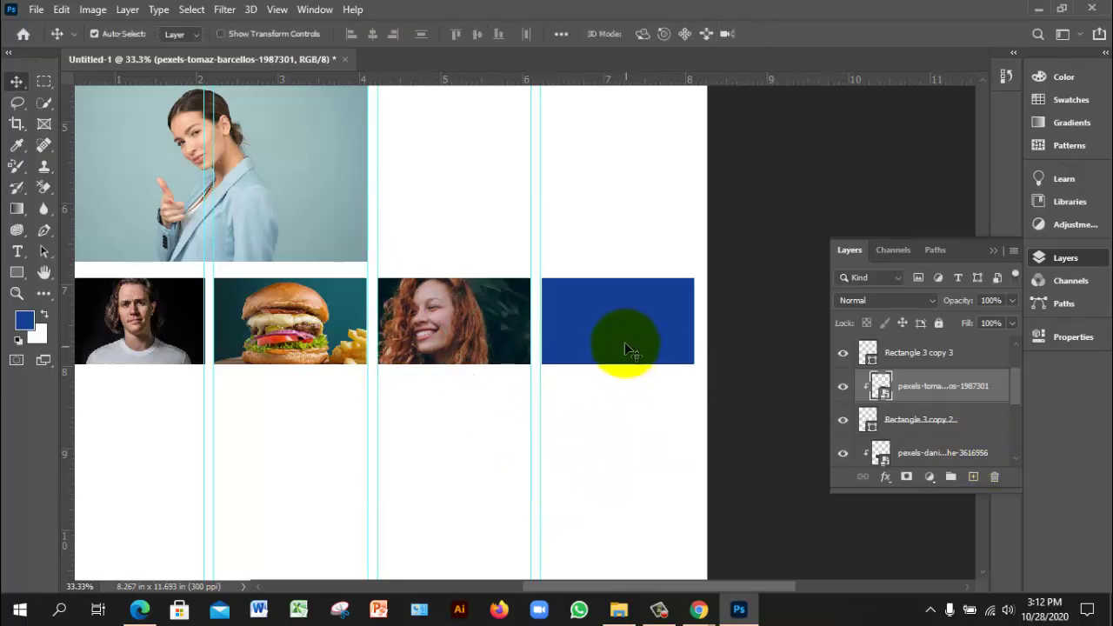
Select the fourth rectangle, Rectangle 3 copy 3, and add a new empty layer directly above it
click(626, 347)
click(974, 477)
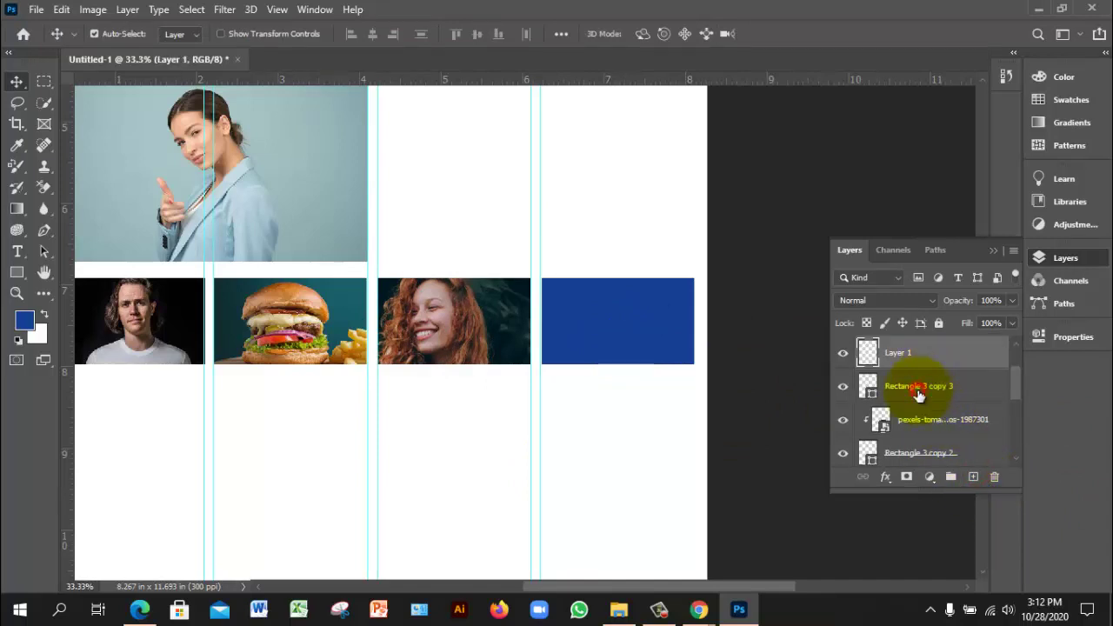
click(917, 388)
click(910, 365)
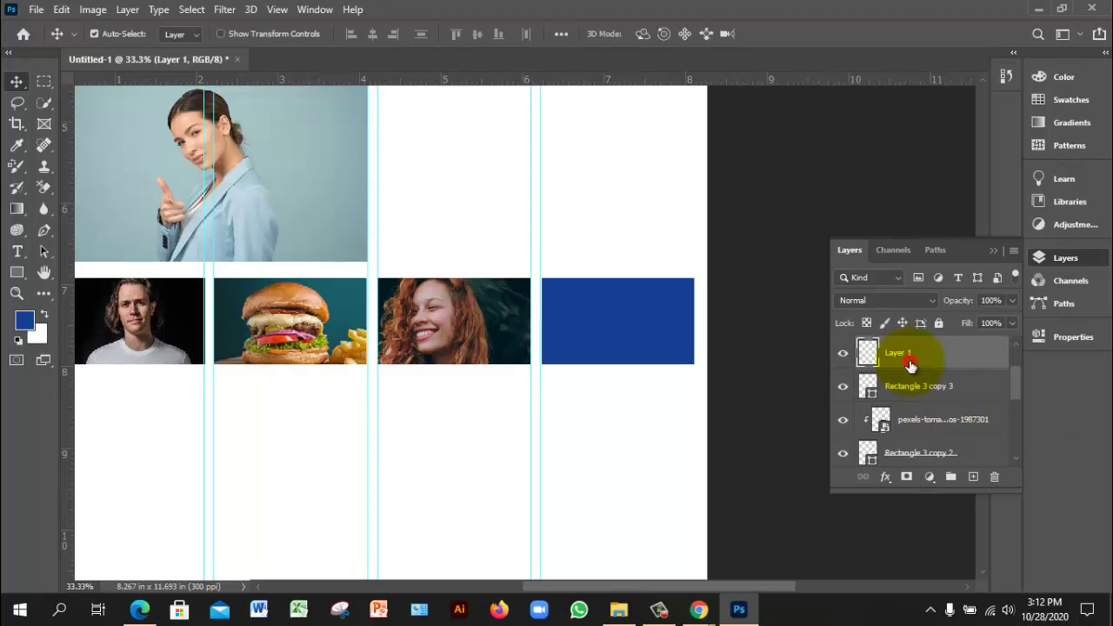
Place the photo pexels-moose-photos-1036623 from the Downloads folder as an embedded image above Rectangle 3 copy 3
click(36, 9)
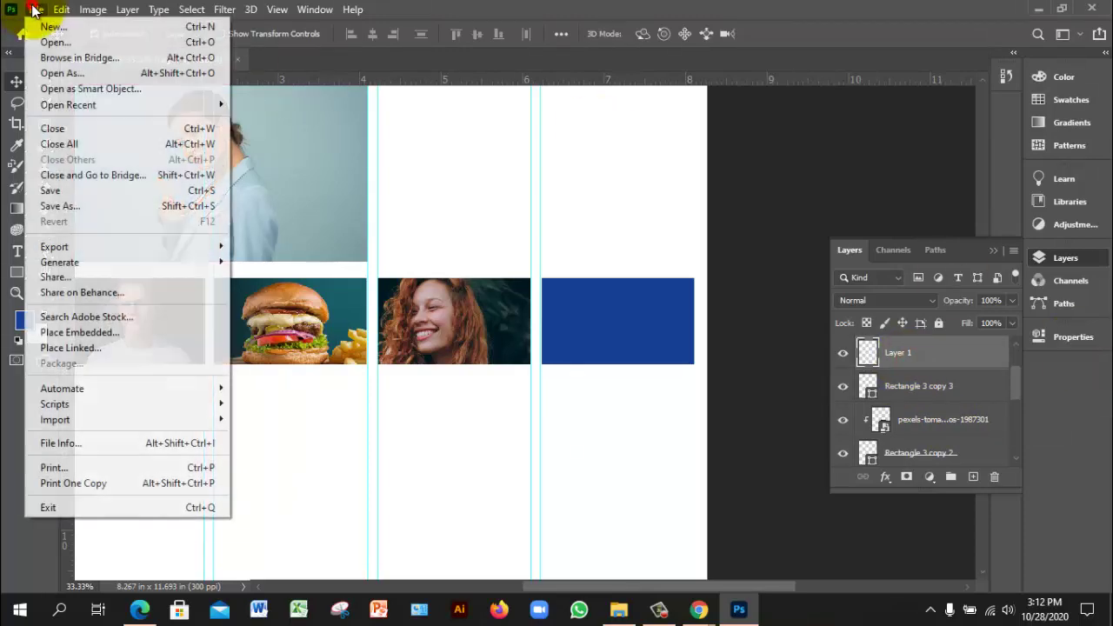
click(75, 335)
scroll(391, 241, down, 3)
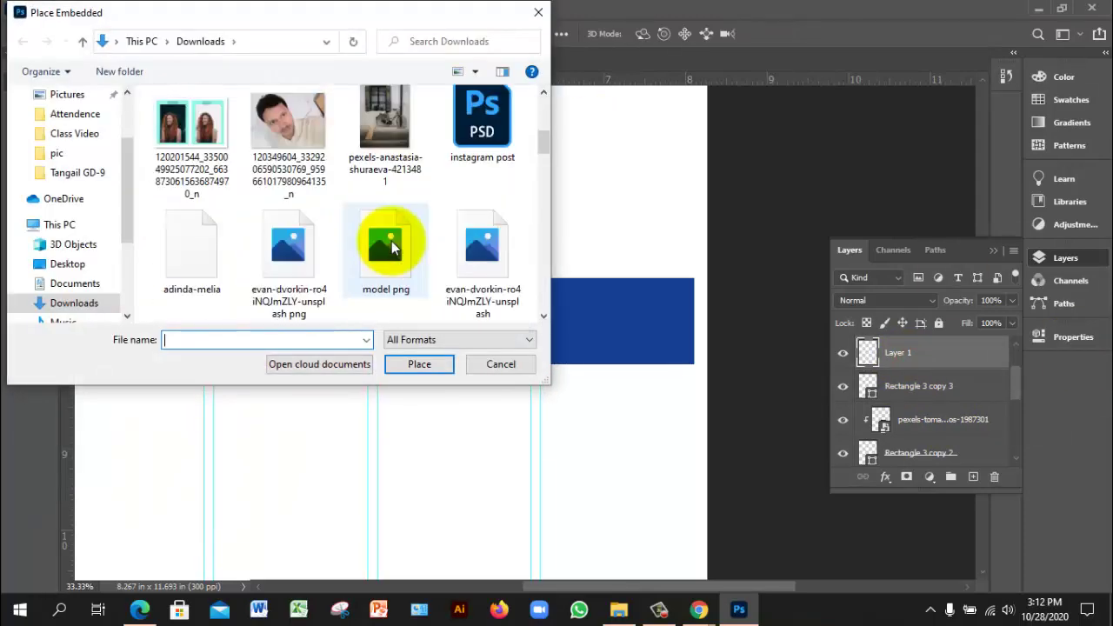
scroll(392, 241, down, 4)
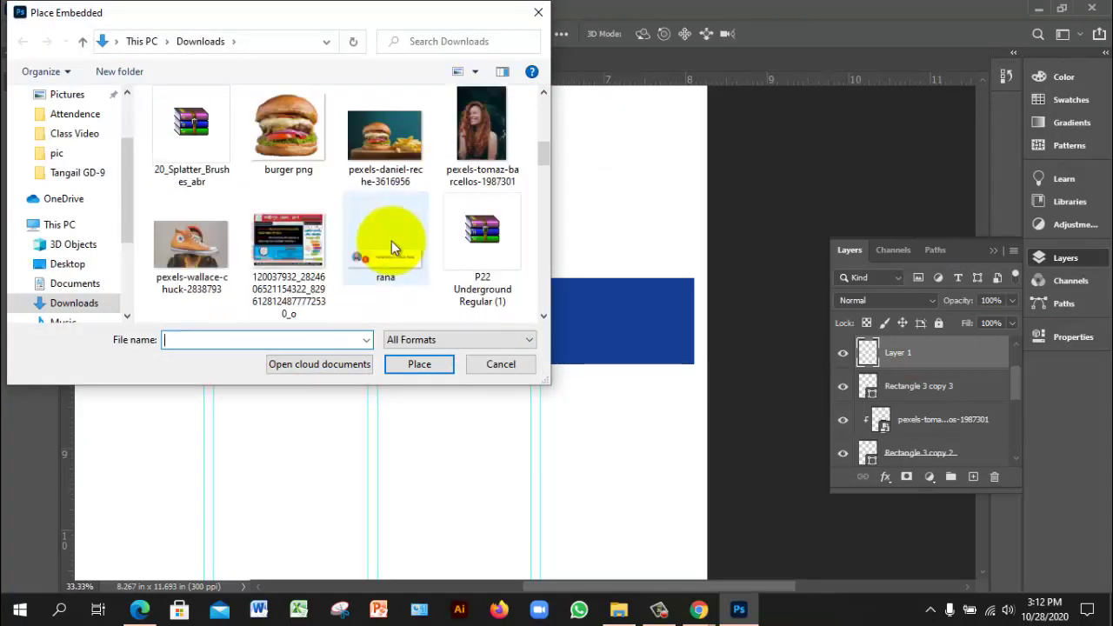
scroll(392, 248, down, 2)
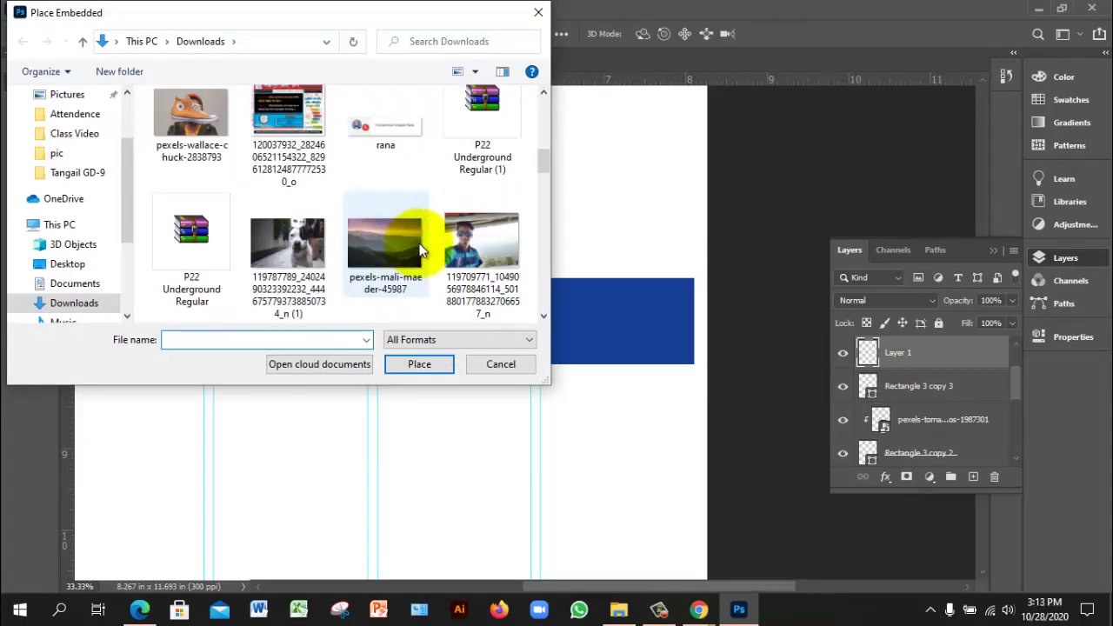
scroll(419, 248, down, 3)
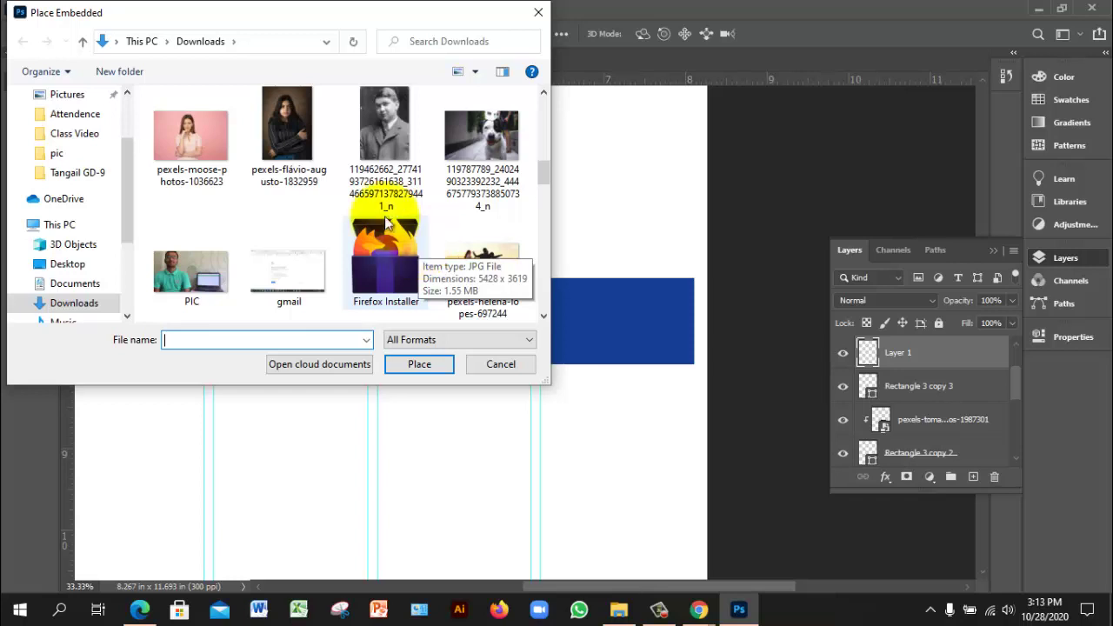
click(289, 122)
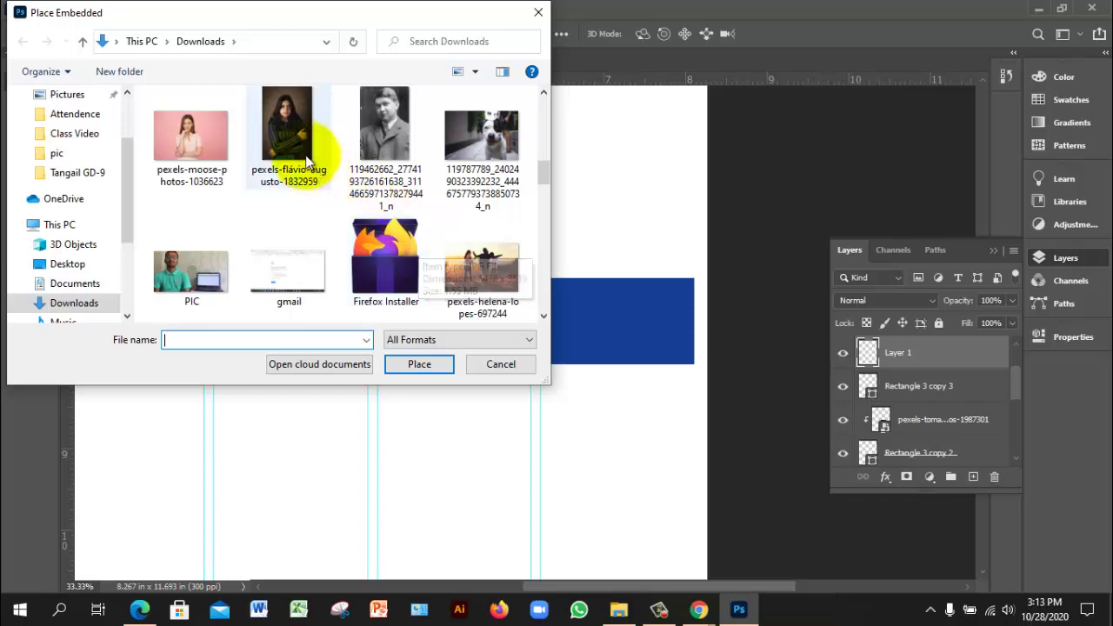
click(157, 108)
click(418, 366)
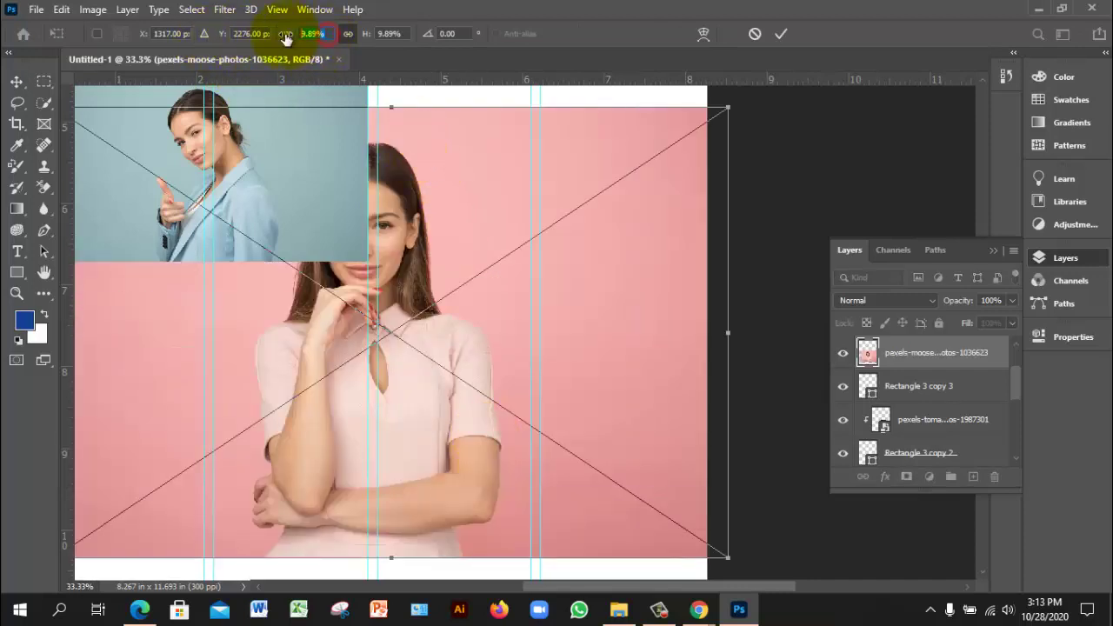
Scale the photo of the woman on pink to about 4.2% over the fourth rectangle and clip it to Rectangle 3 copy 3
text(5)
key(Return)
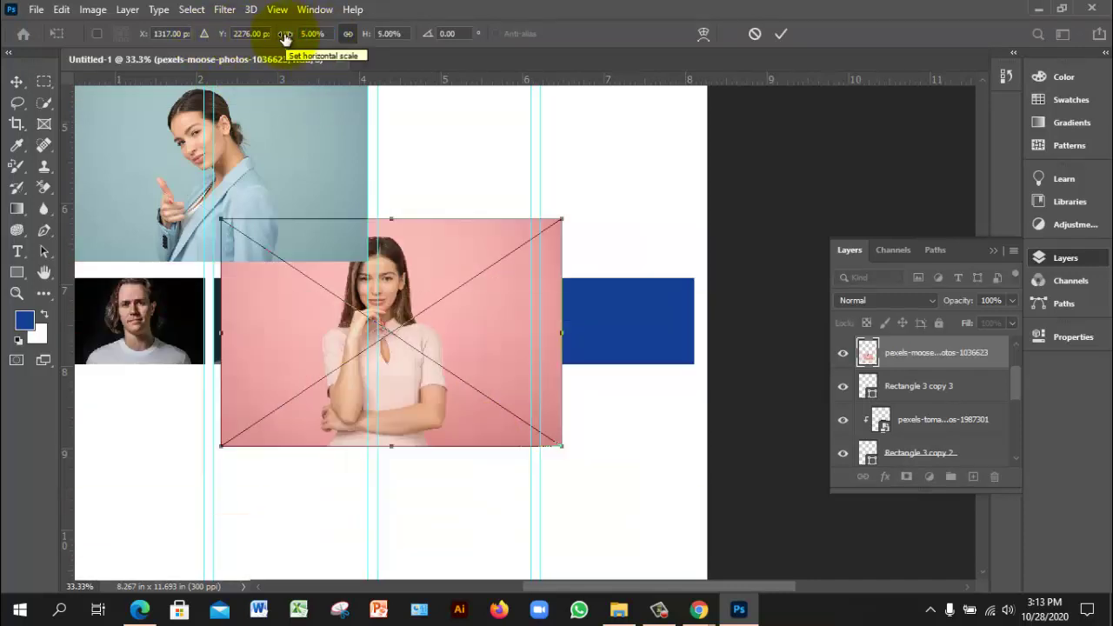
drag(488, 334, 697, 340)
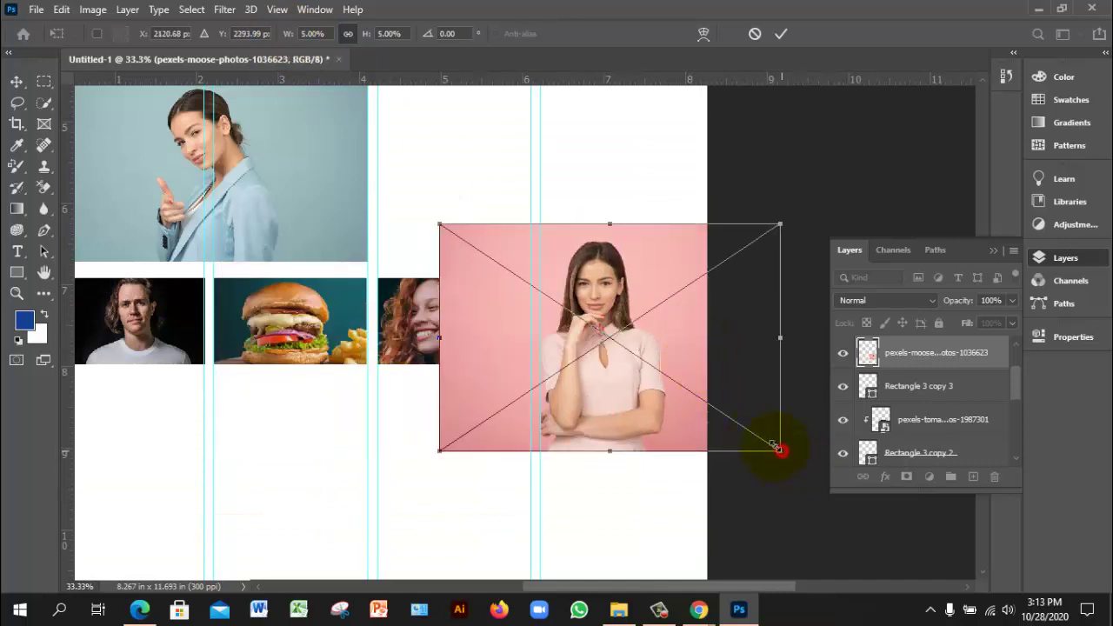
drag(781, 450, 753, 432)
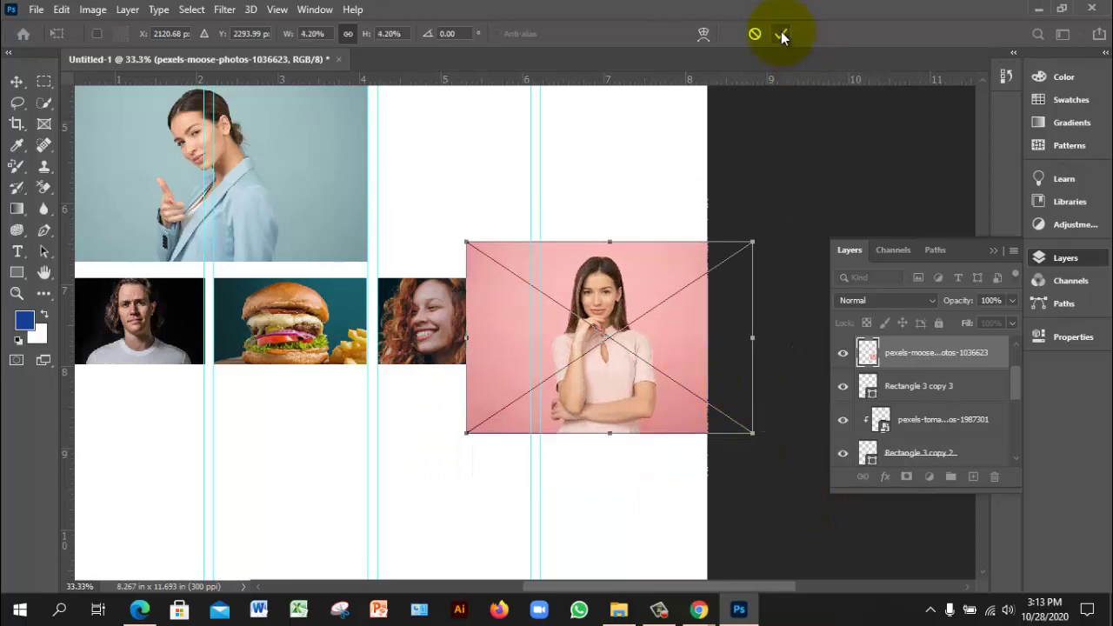
click(782, 35)
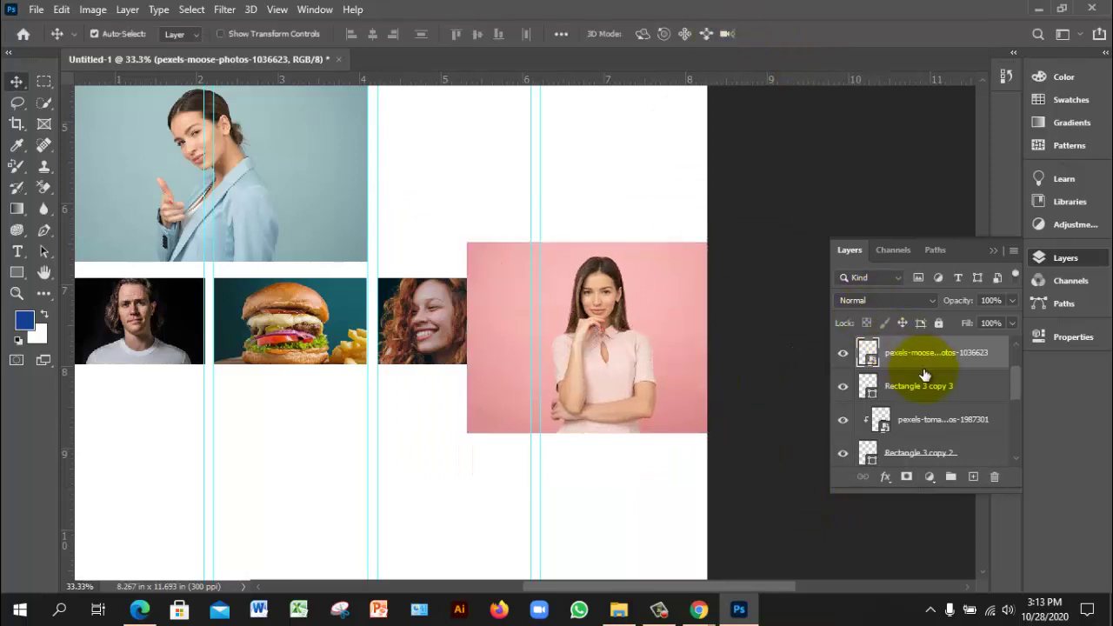
right_click(946, 355)
click(916, 365)
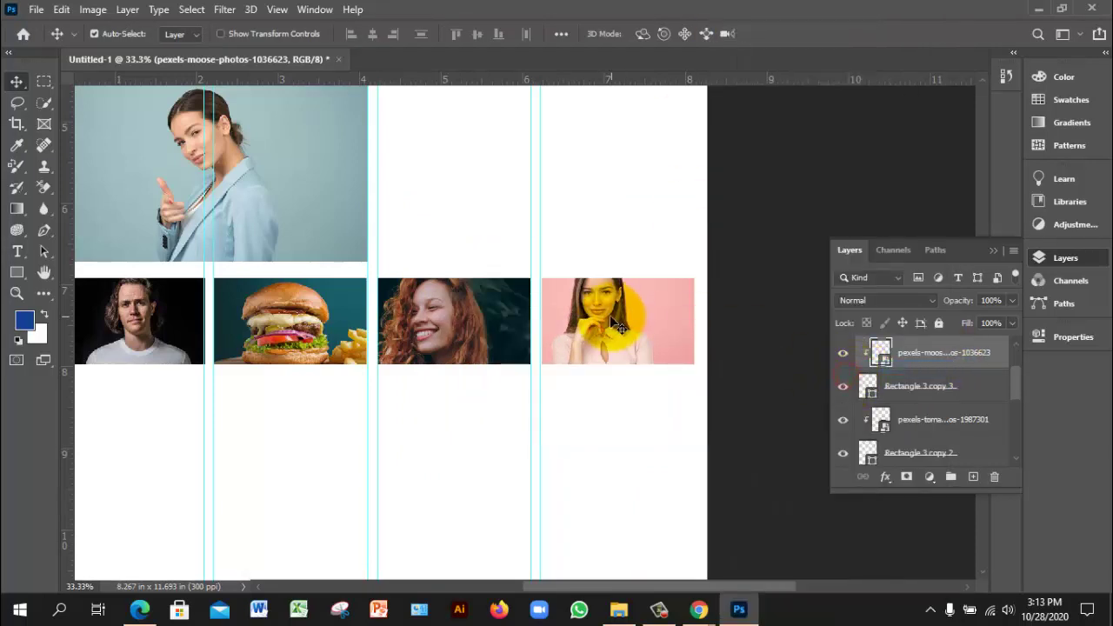
Reduce the clipped photo to about 3.5% and reposition it so the woman's head and shoulders sit inside the fourth rectangle
drag(636, 326, 635, 335)
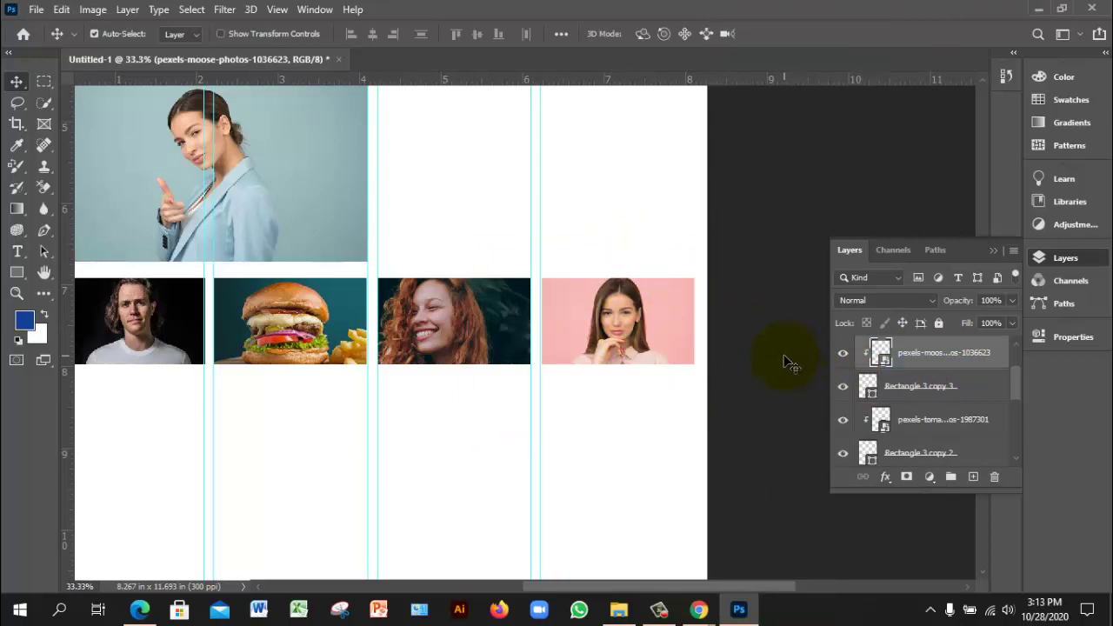
key(ctrl+t)
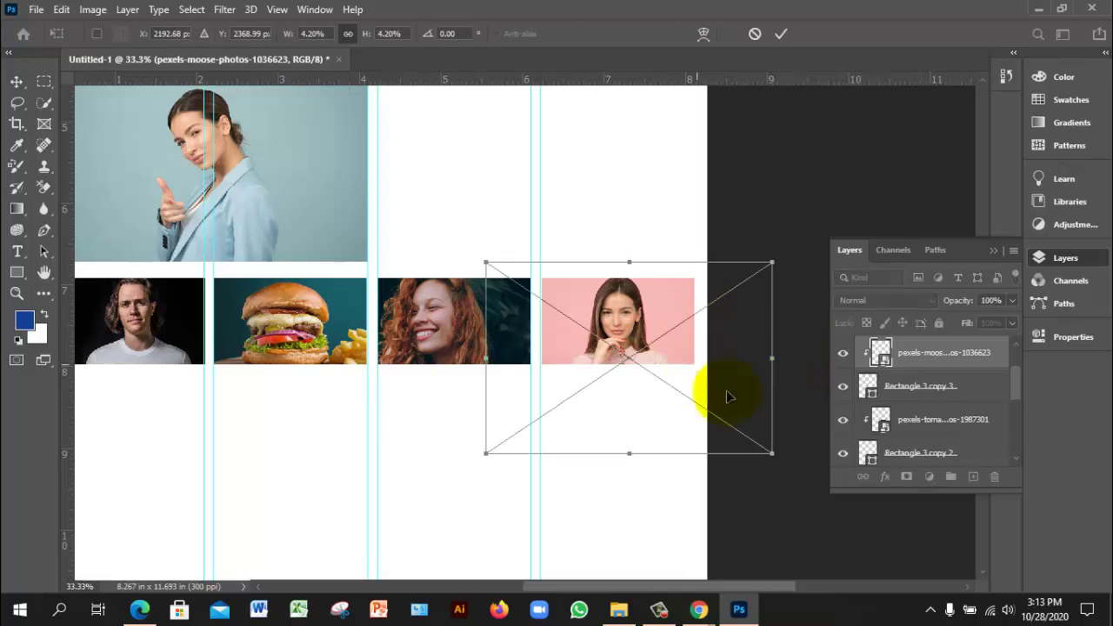
drag(771, 453, 672, 364)
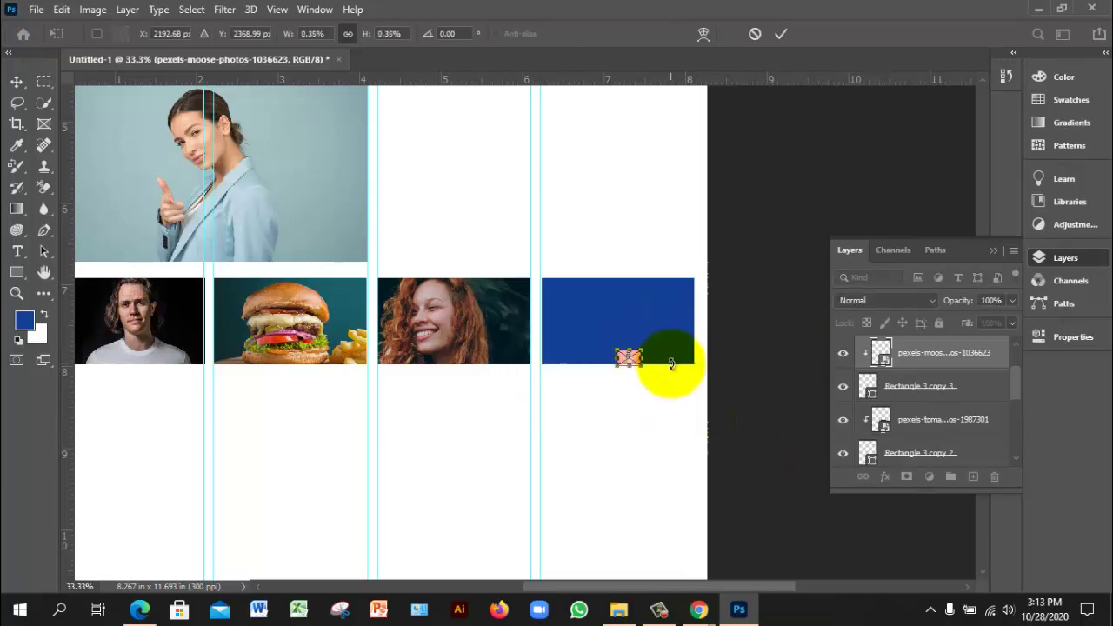
key(ctrl+z)
drag(768, 449, 749, 438)
drag(639, 327, 637, 311)
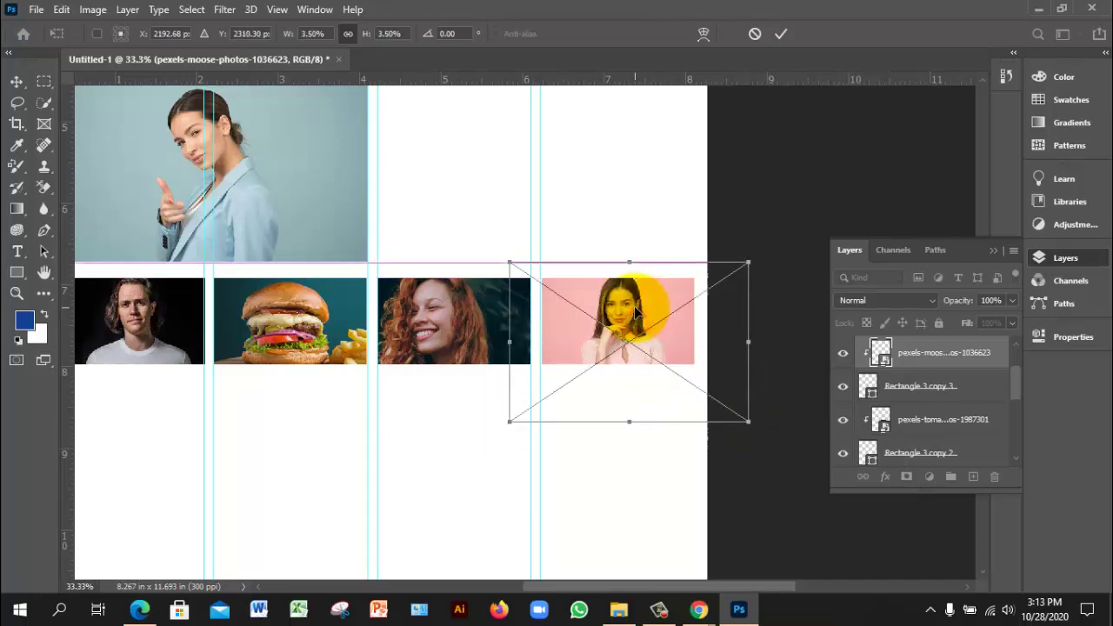
click(781, 35)
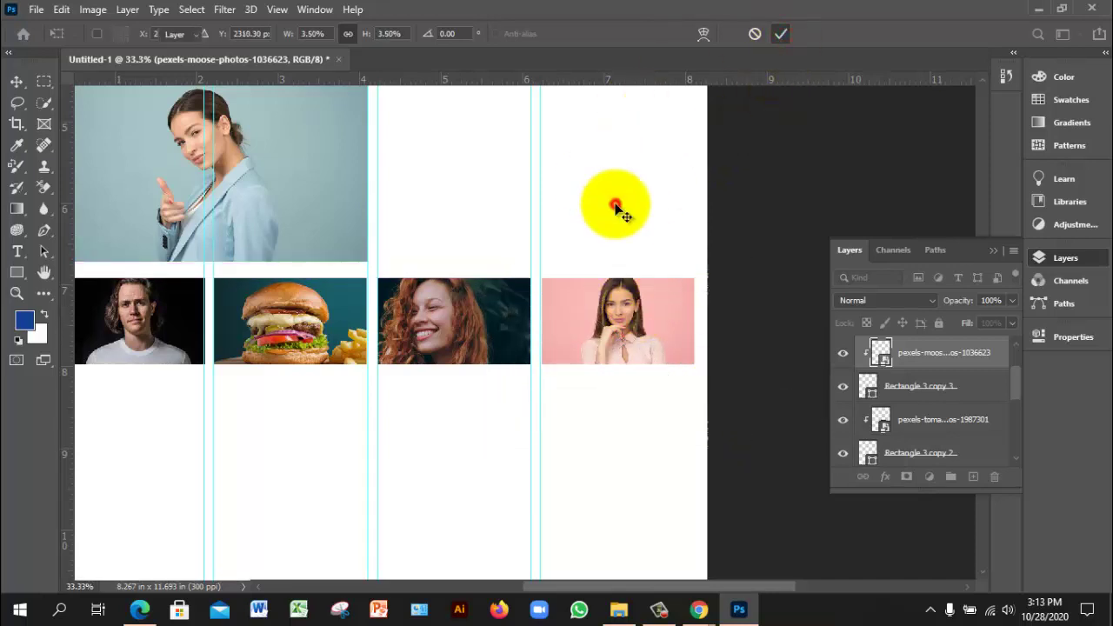
Examine the headline, body text and photo captions of the reference page and compare them with the new photo layout below
ctrl+click(621, 211)
scroll(650, 320, down, 2)
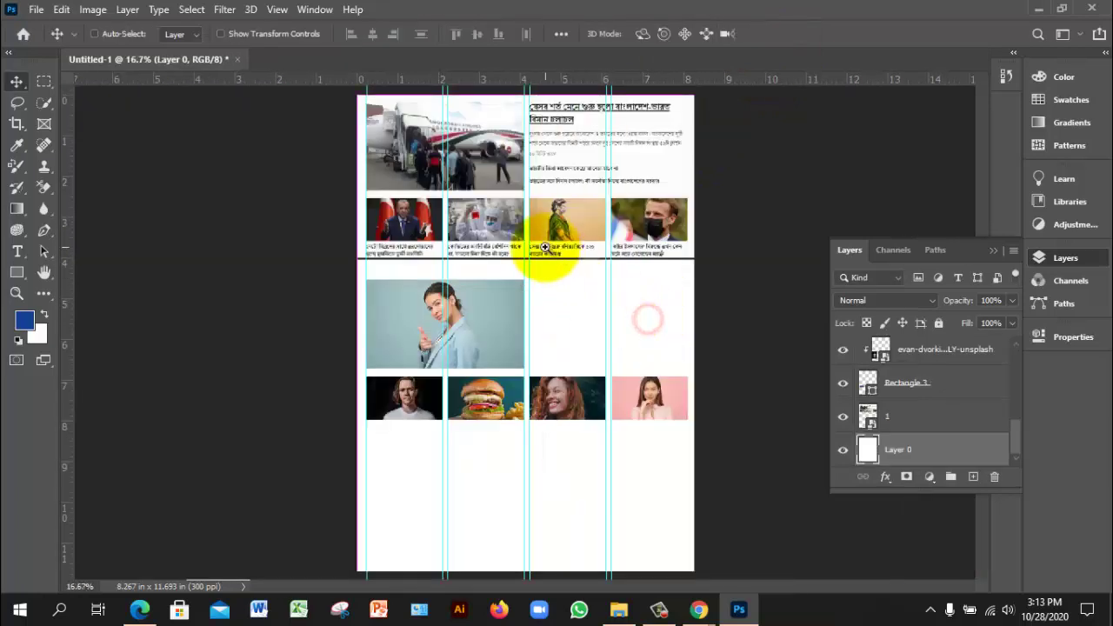
scroll(534, 273, up, 1)
scroll(551, 303, down, 1)
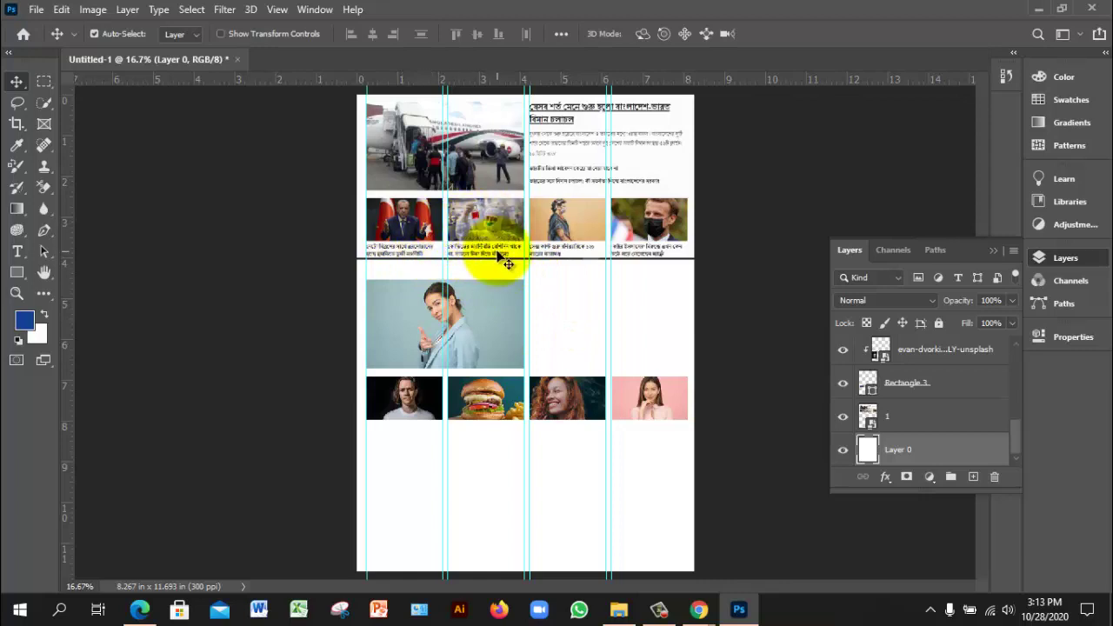
ctrl+click(579, 267)
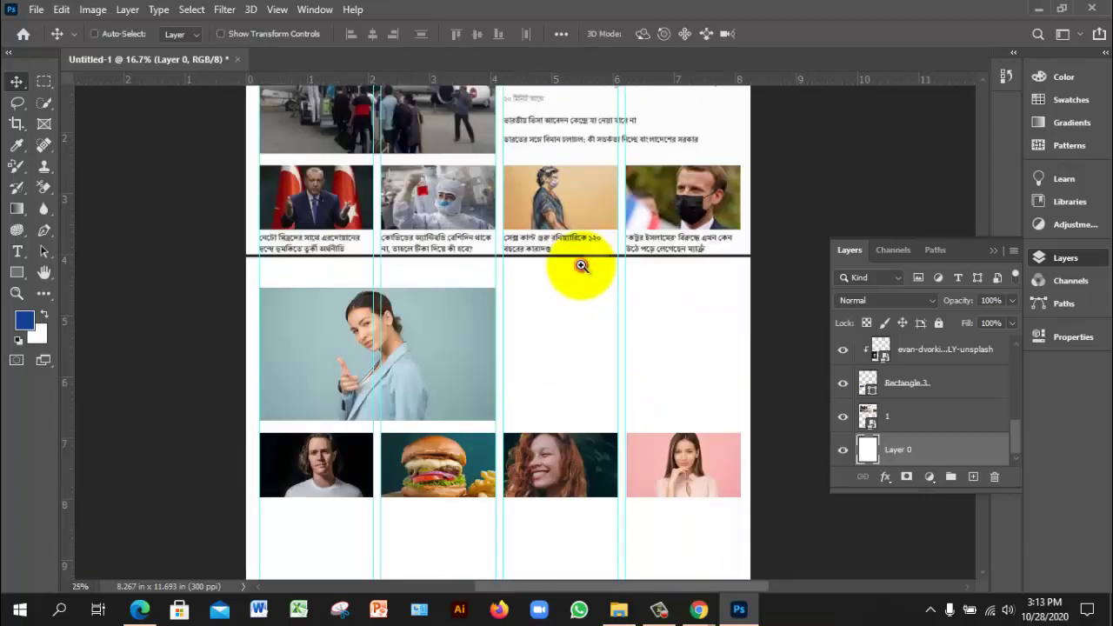
drag(583, 145, 577, 427)
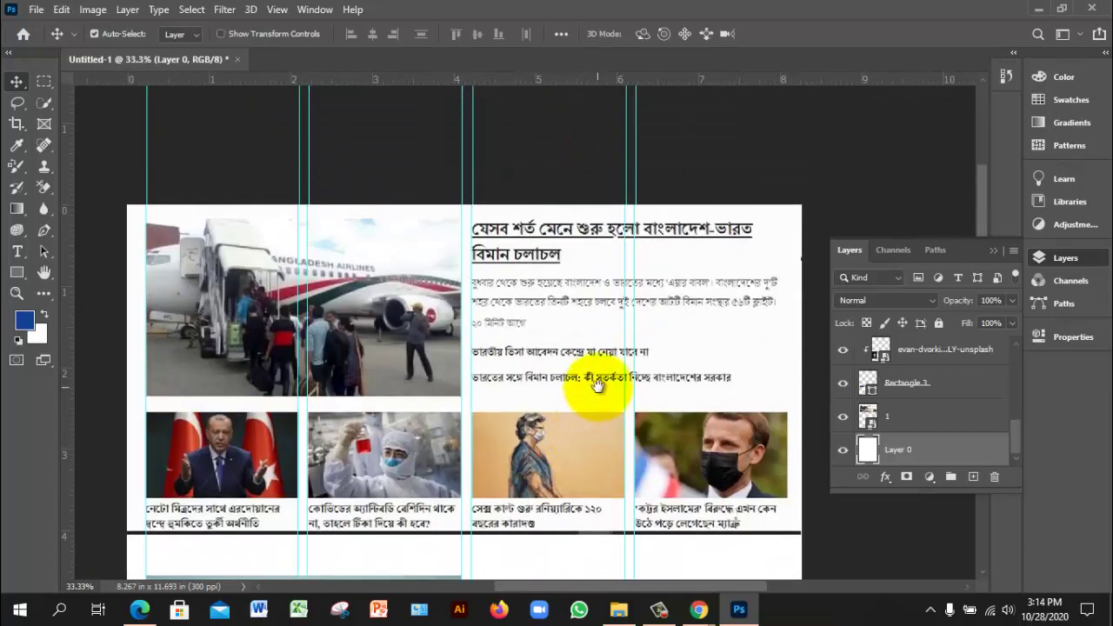
drag(596, 439, 579, 342)
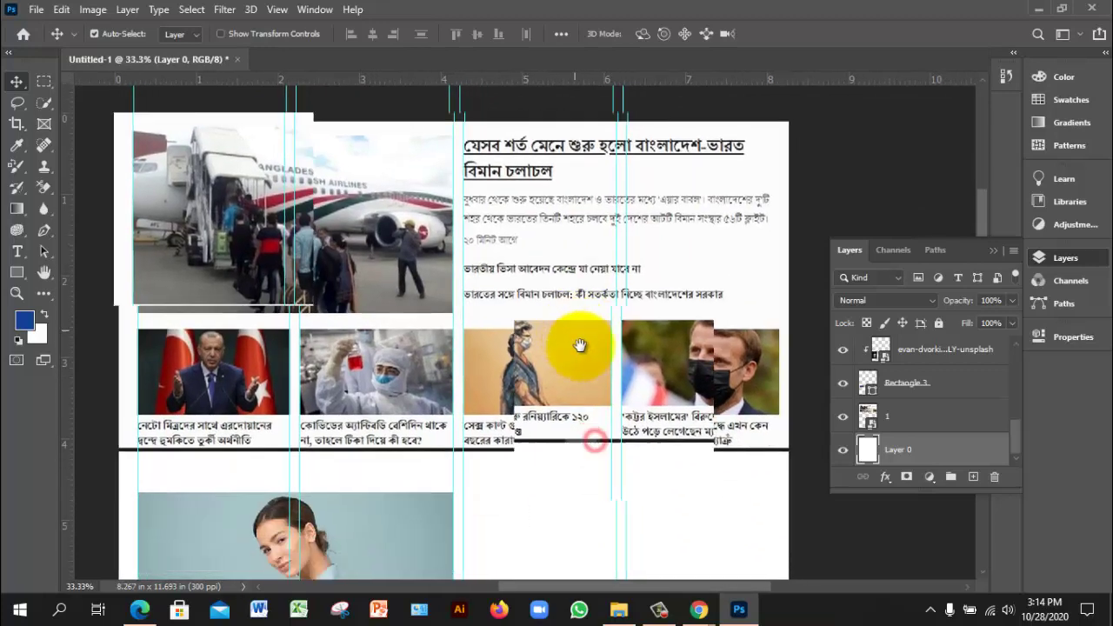
drag(597, 400, 582, 307)
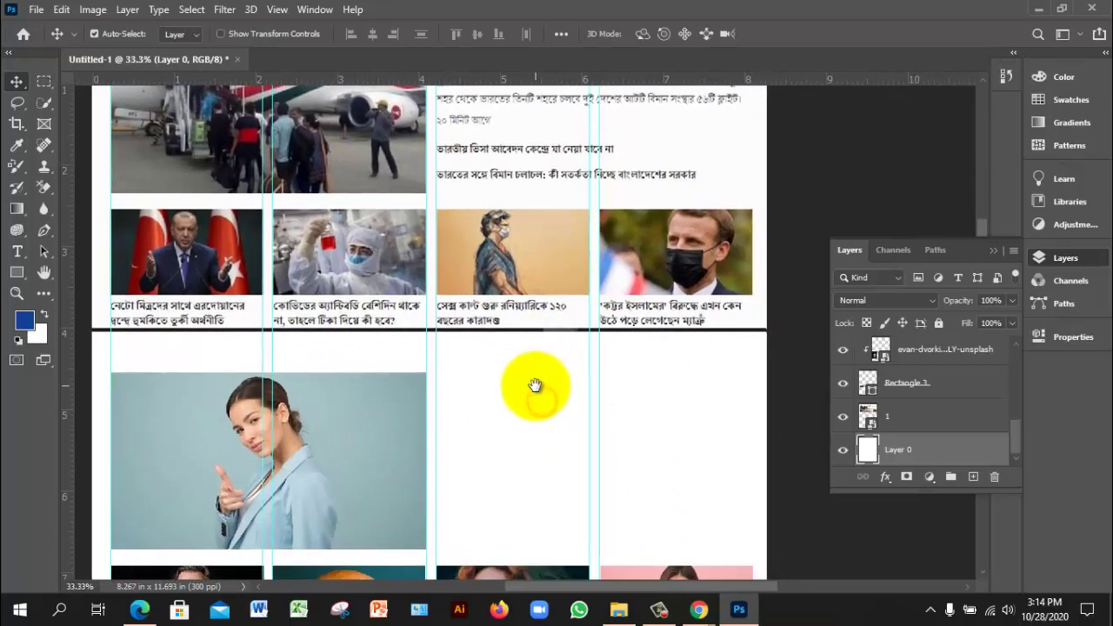
drag(534, 385, 524, 485)
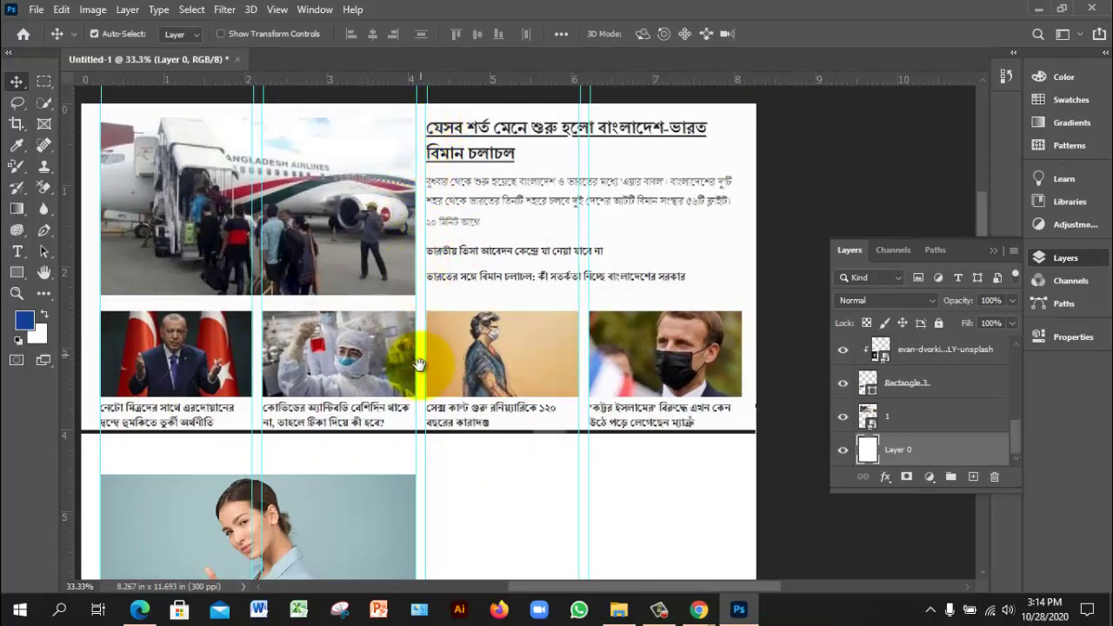
drag(588, 411, 565, 292)
drag(566, 378, 567, 348)
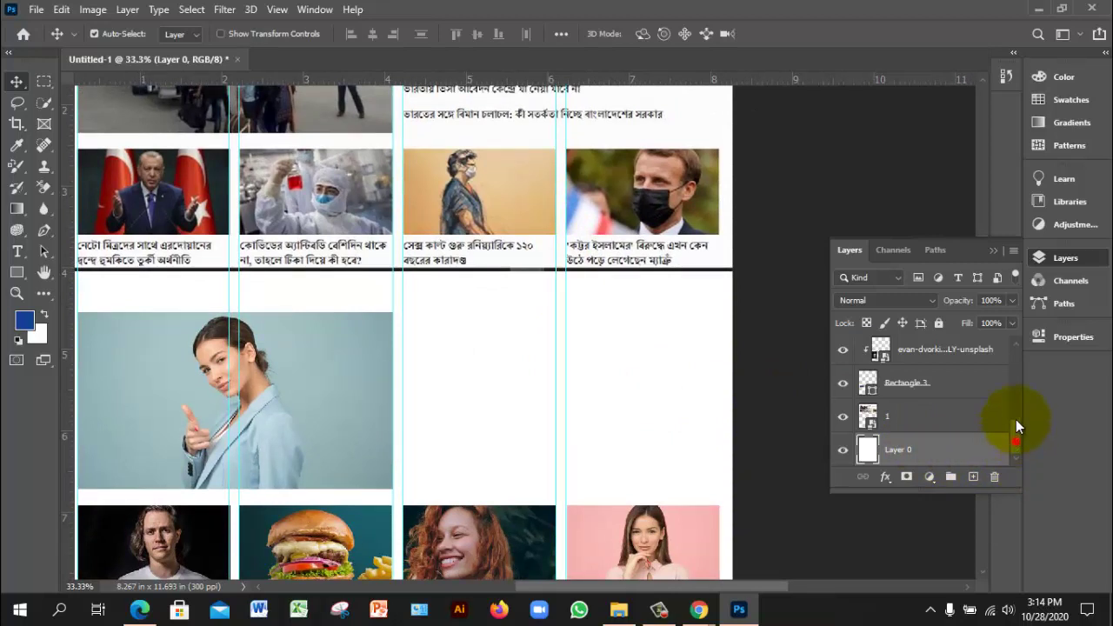
Draw a 14 pt paragraph text box above the layer pexels-moose-photos-1036622, filling the empty area beside the large photo
scroll(1014, 421, up, 5)
click(905, 352)
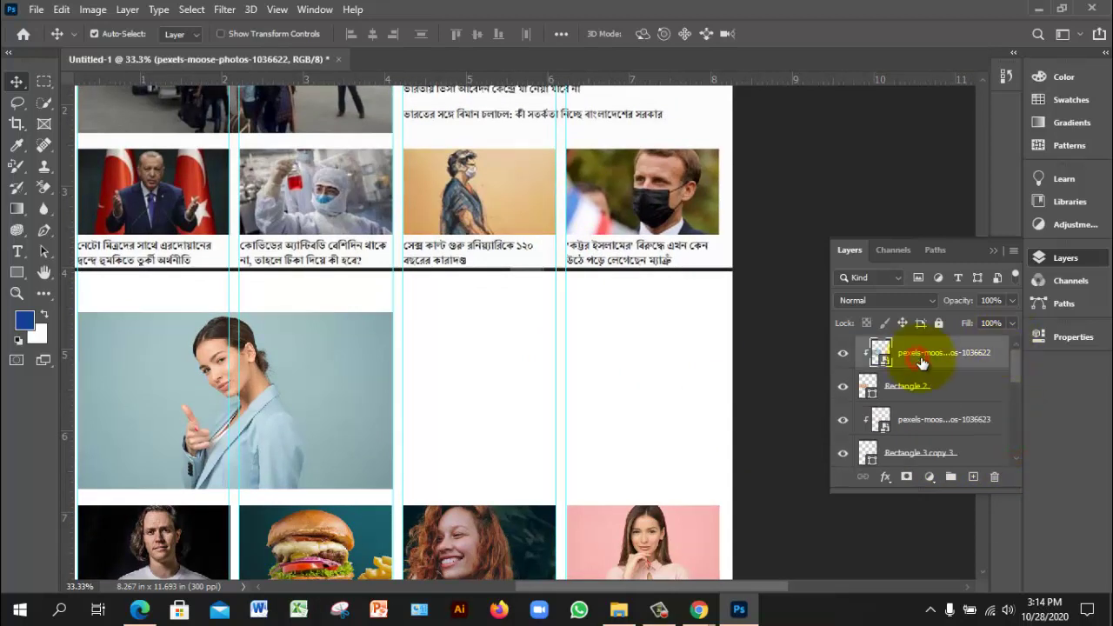
click(17, 252)
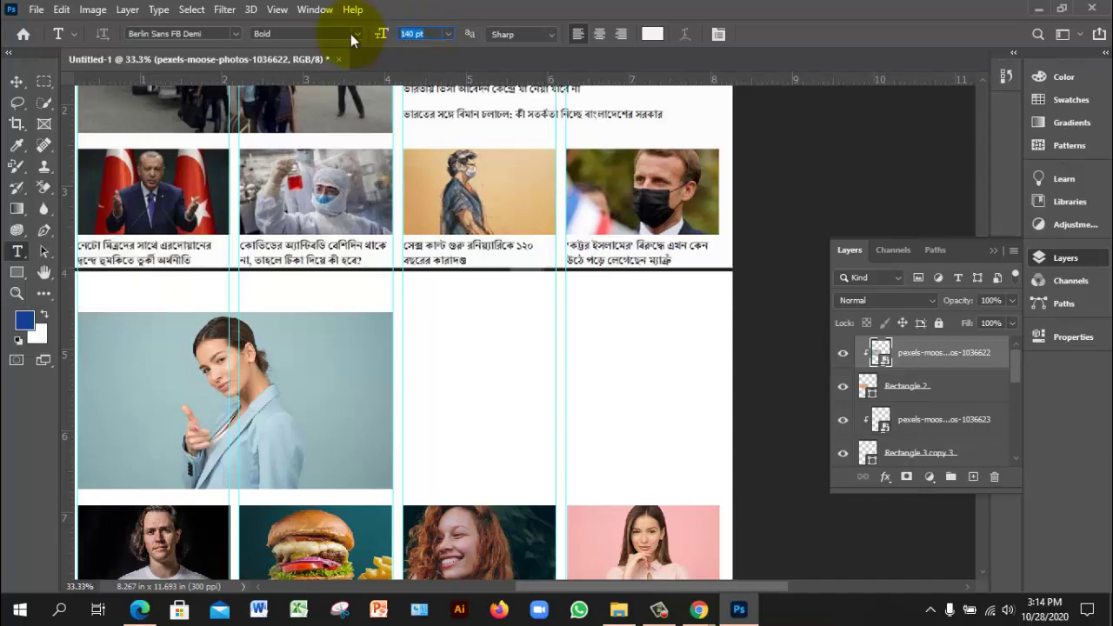
text(14)
key(Return)
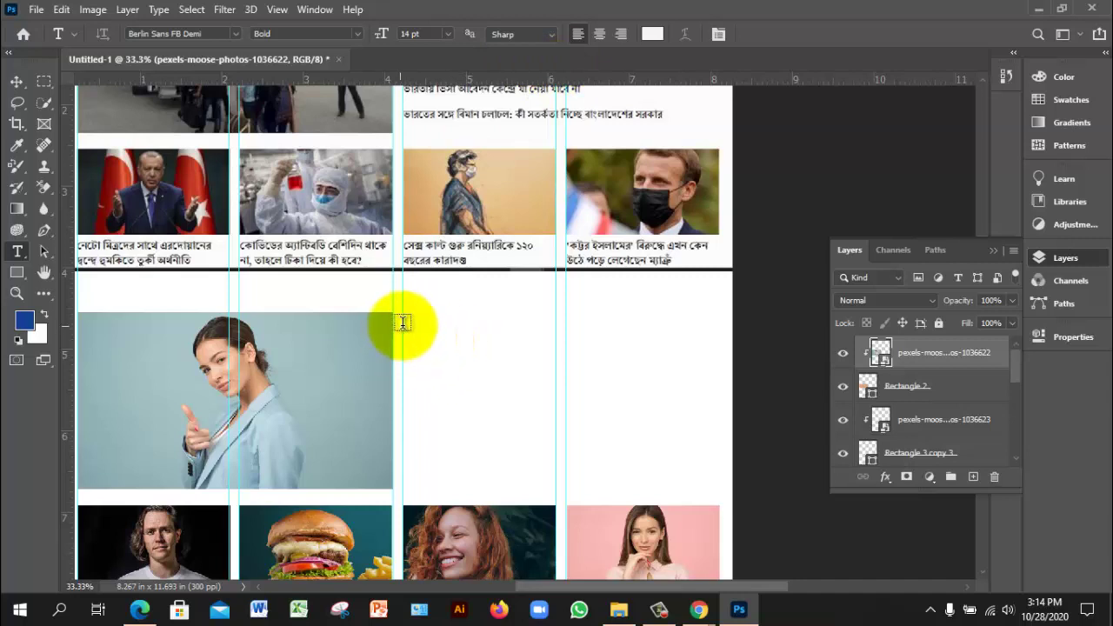
drag(405, 319, 713, 478)
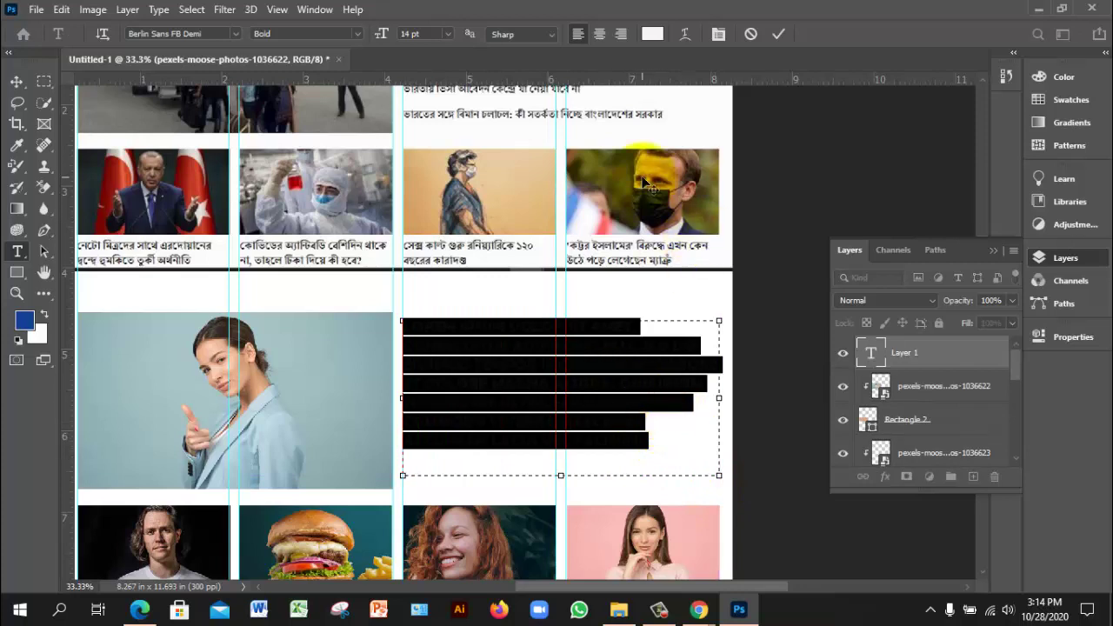
Commit the placeholder paragraph beside the large photo and change its text colour from the near-white to black
click(17, 82)
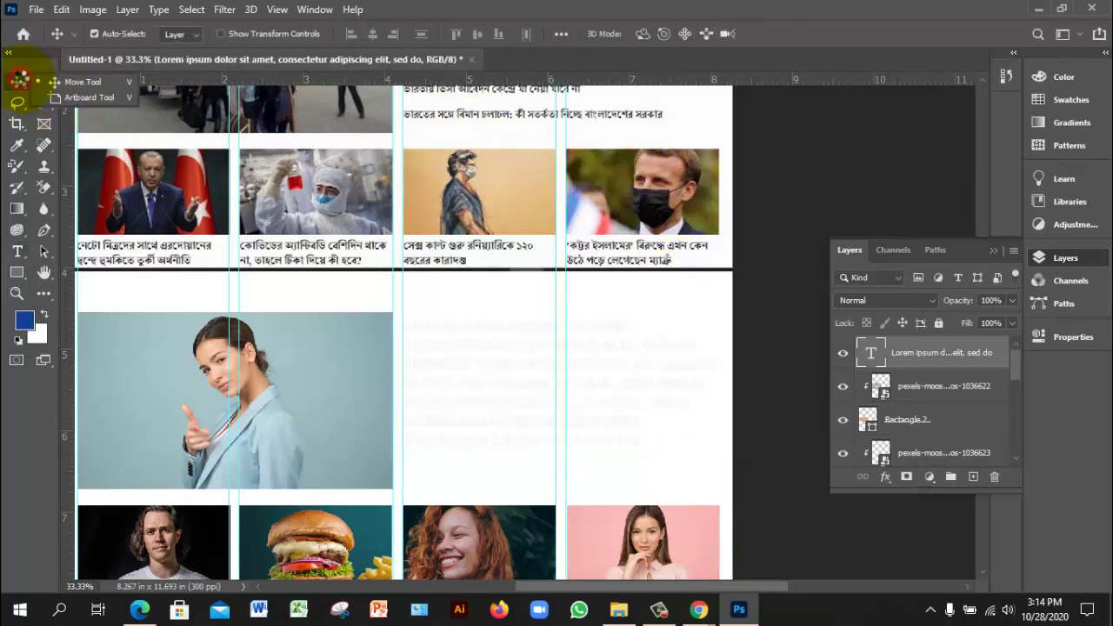
double_click(493, 349)
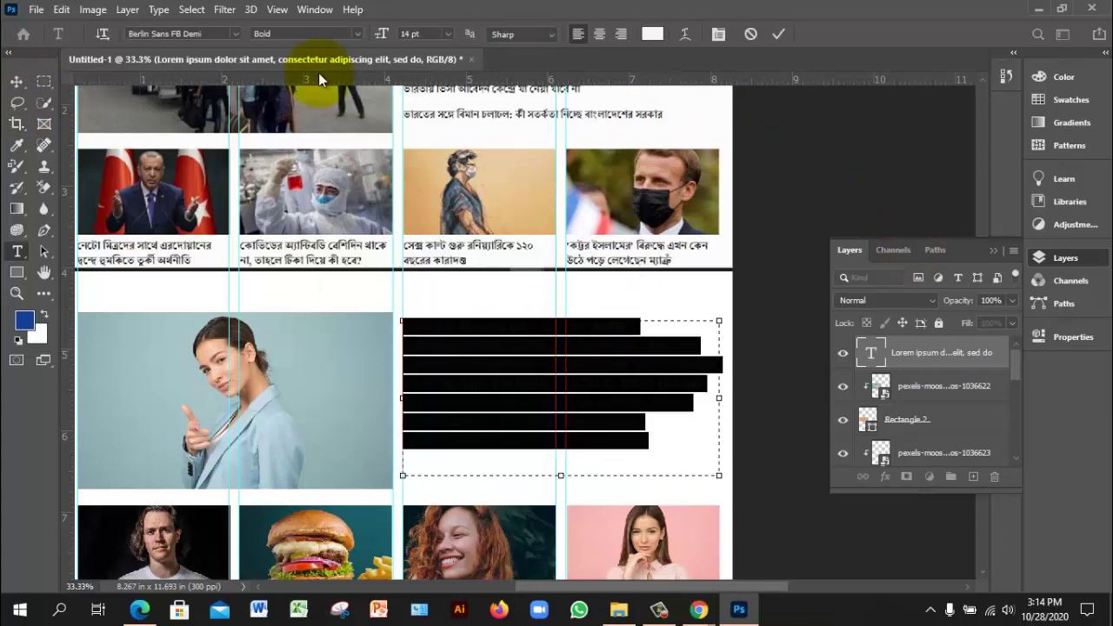
click(652, 33)
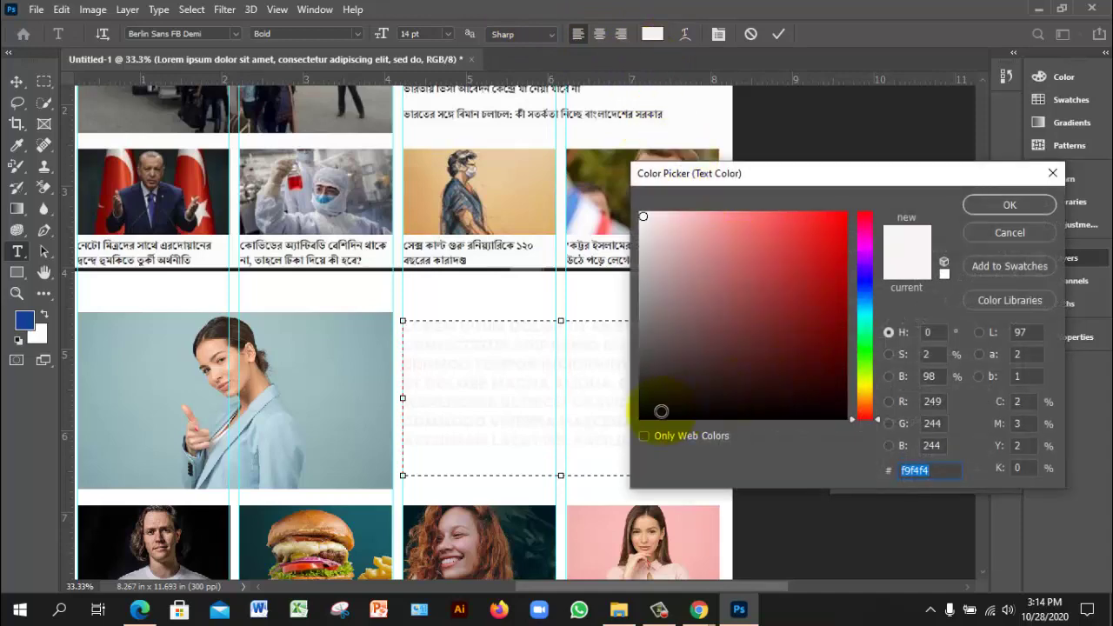
click(642, 417)
click(1025, 209)
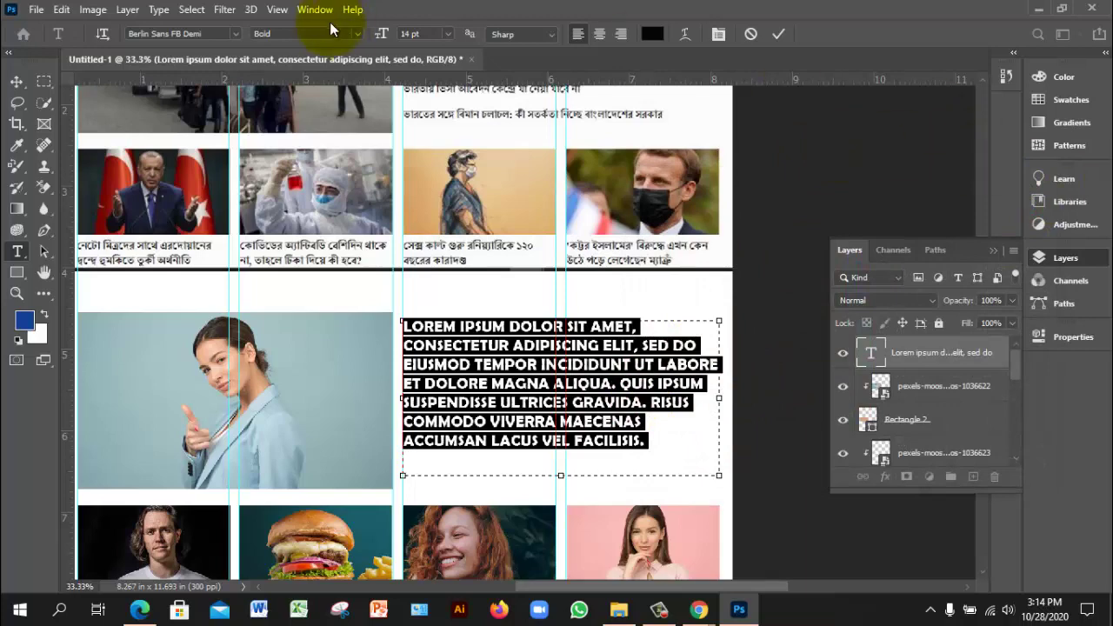
Apply Justify All to the placeholder paragraph beside the large photo and commit the text edit
click(315, 10)
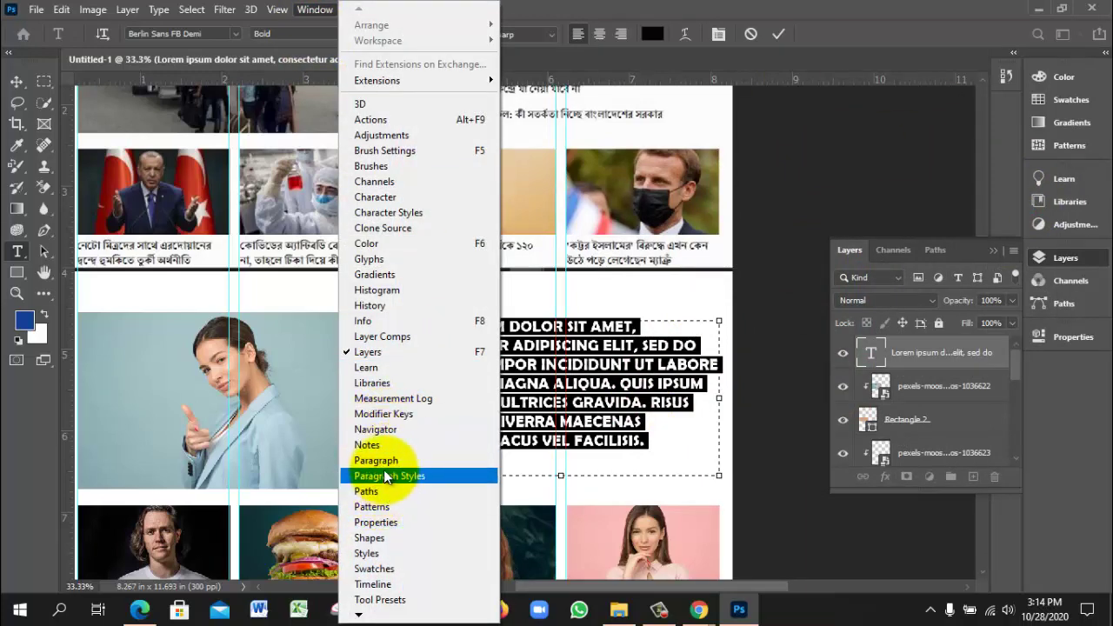
click(381, 463)
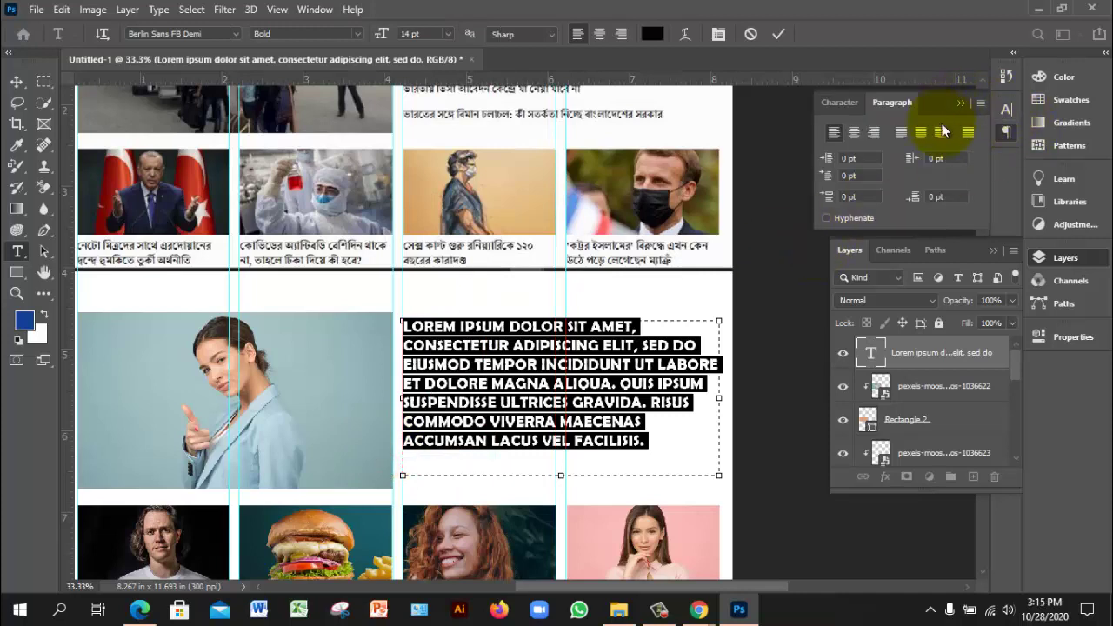
click(967, 132)
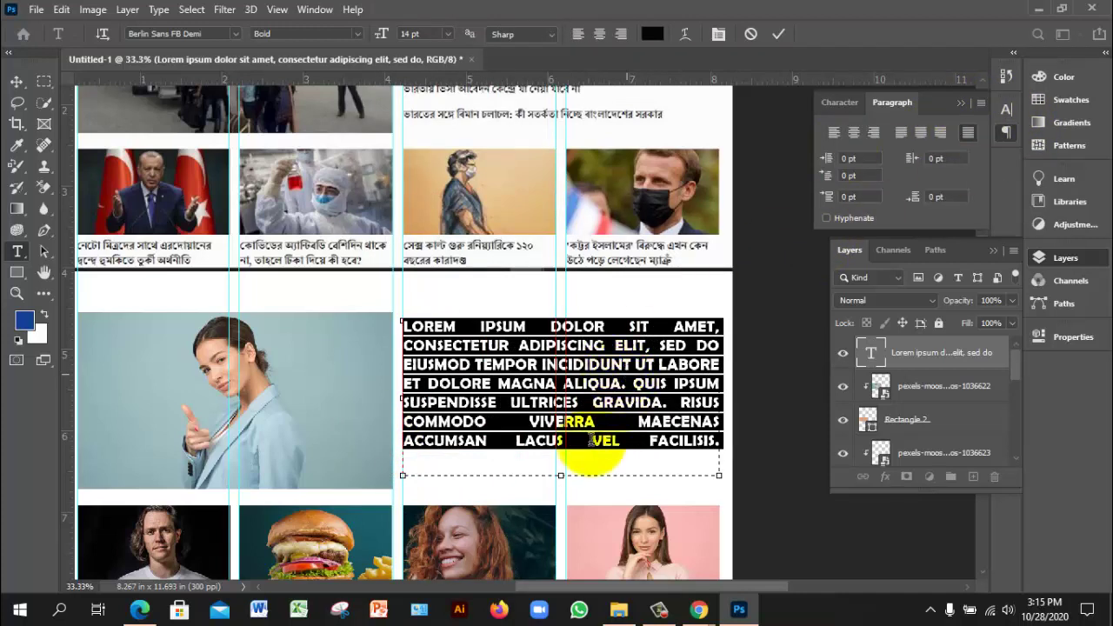
click(581, 392)
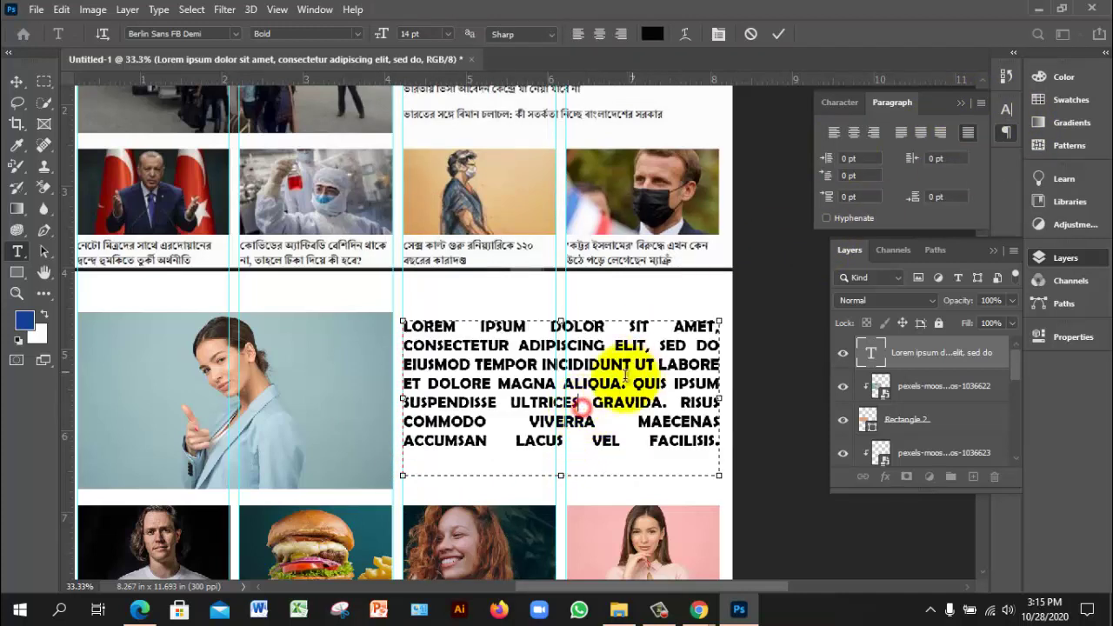
click(778, 34)
key(v)
Set the font size of the placeholder paragraph beside the large photo to 10 pt
scroll(513, 467, down, 3)
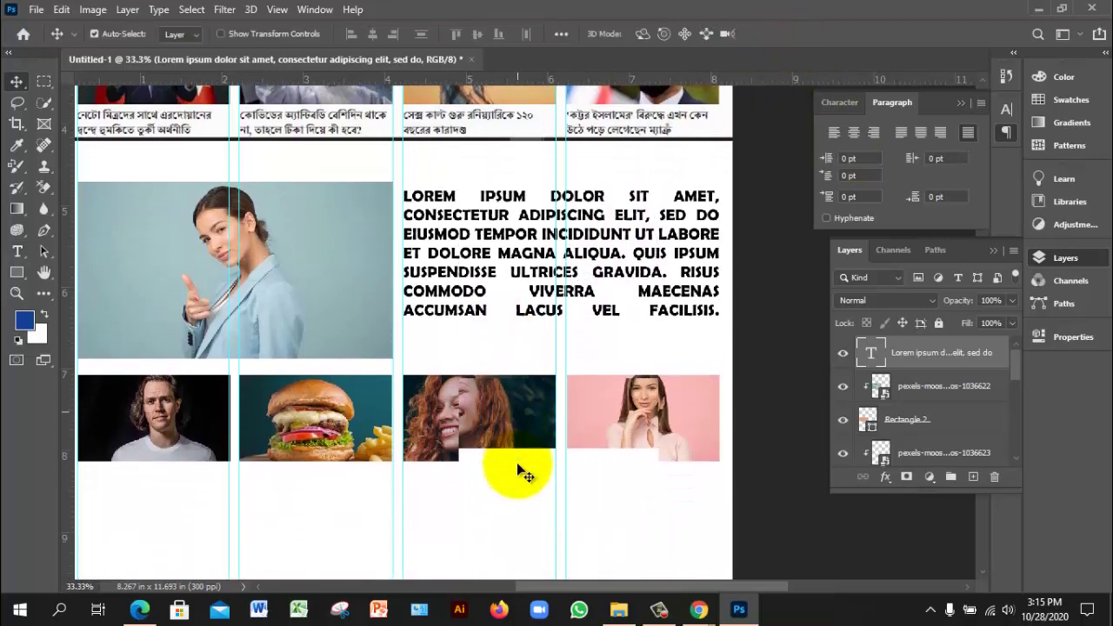
scroll(519, 470, down, 1)
scroll(566, 431, down, 1)
drag(412, 405, 563, 404)
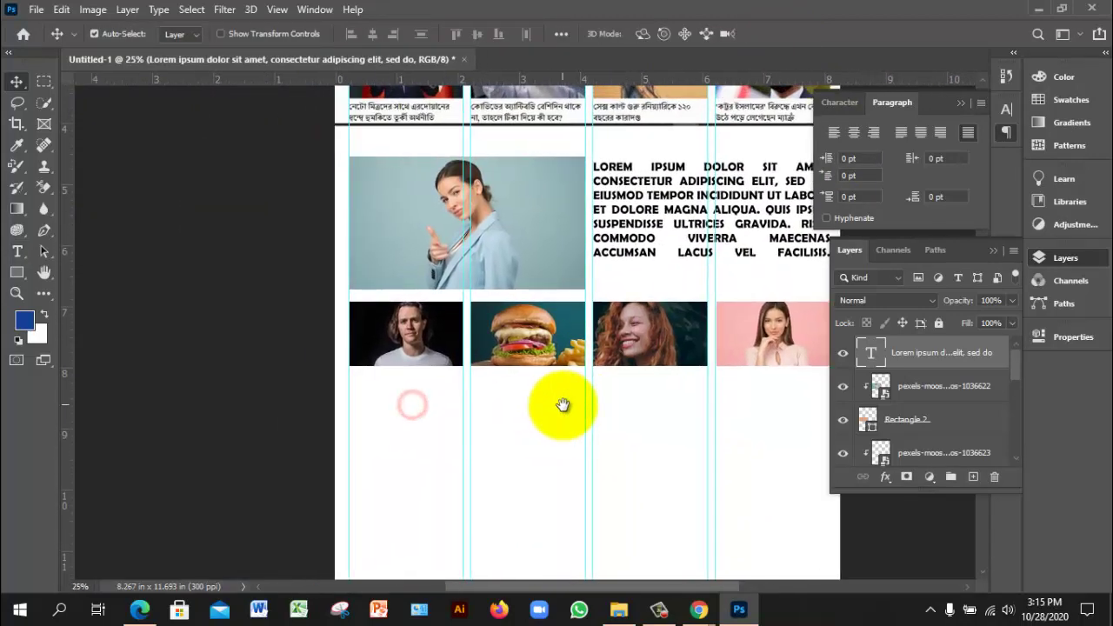
scroll(462, 368, up, 1)
drag(470, 243, 426, 335)
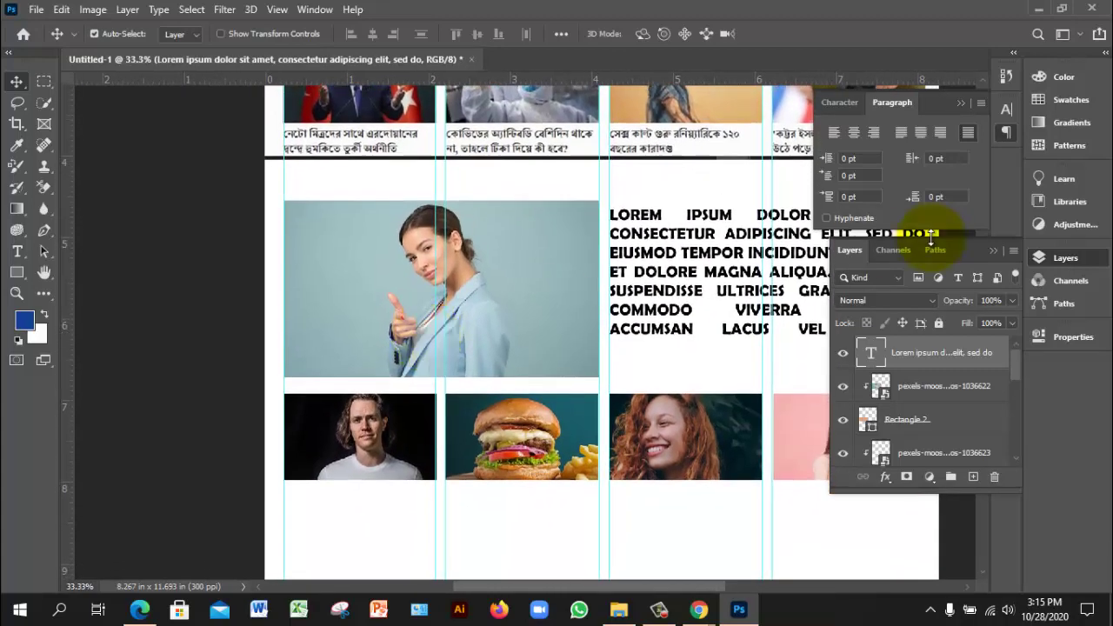
click(20, 251)
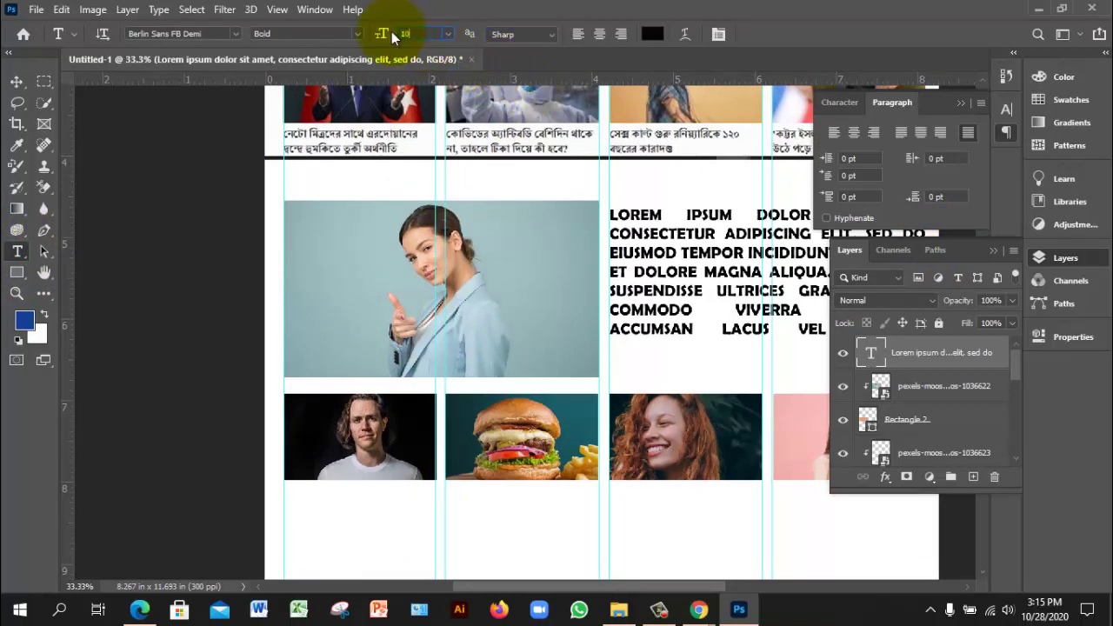
key(Return)
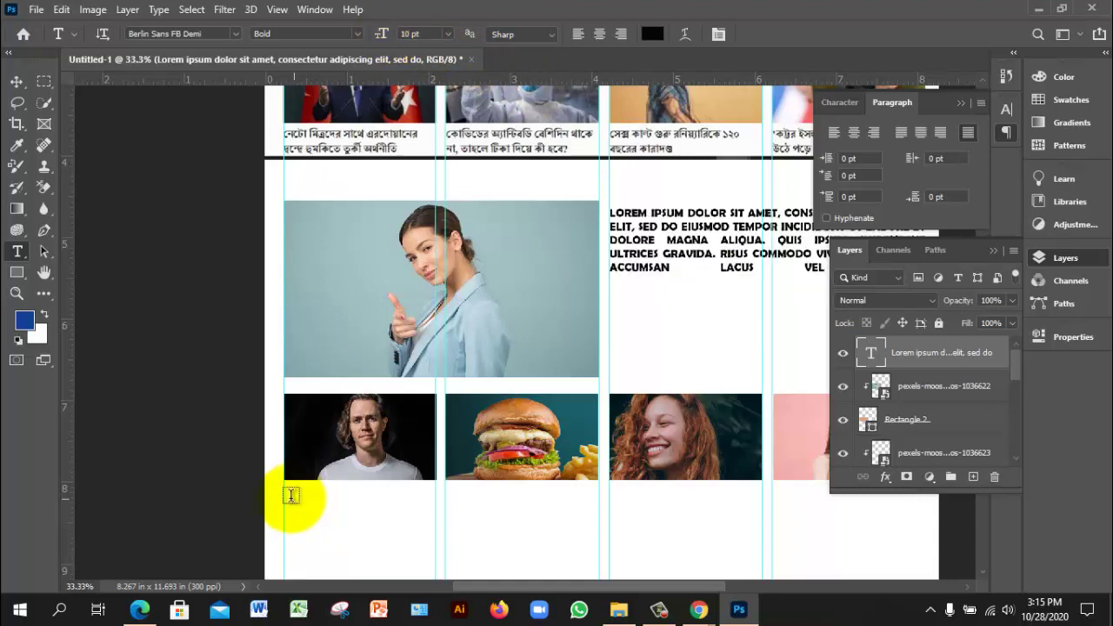
Add a left-aligned, two-line 10 pt placeholder caption within the first column, just below the photo of the man
drag(284, 500, 421, 521)
drag(427, 522, 435, 521)
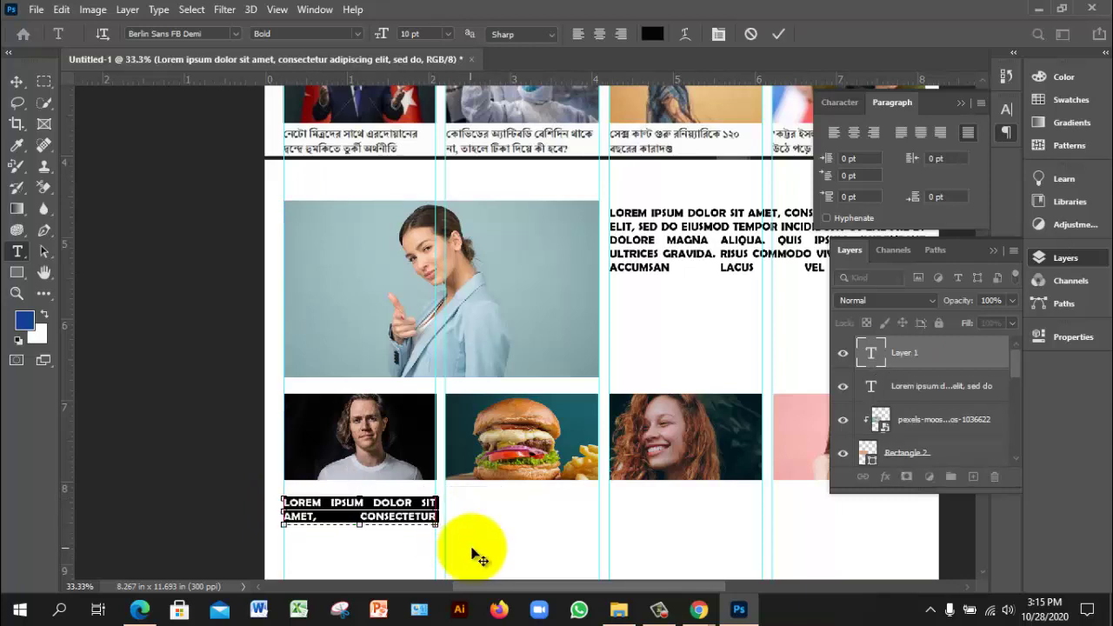
click(835, 132)
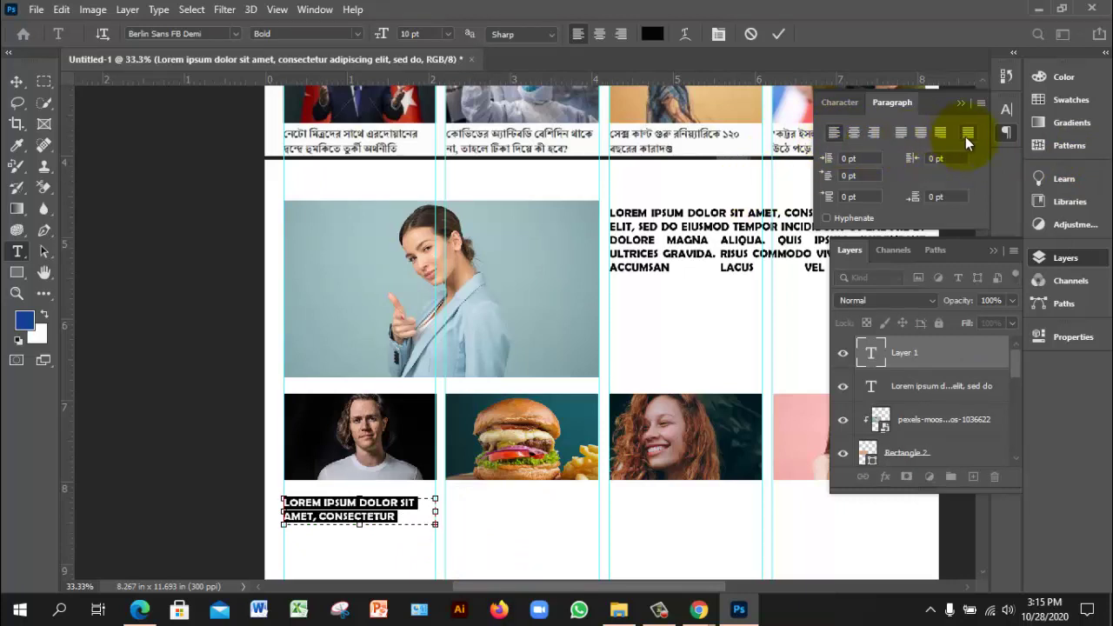
click(17, 82)
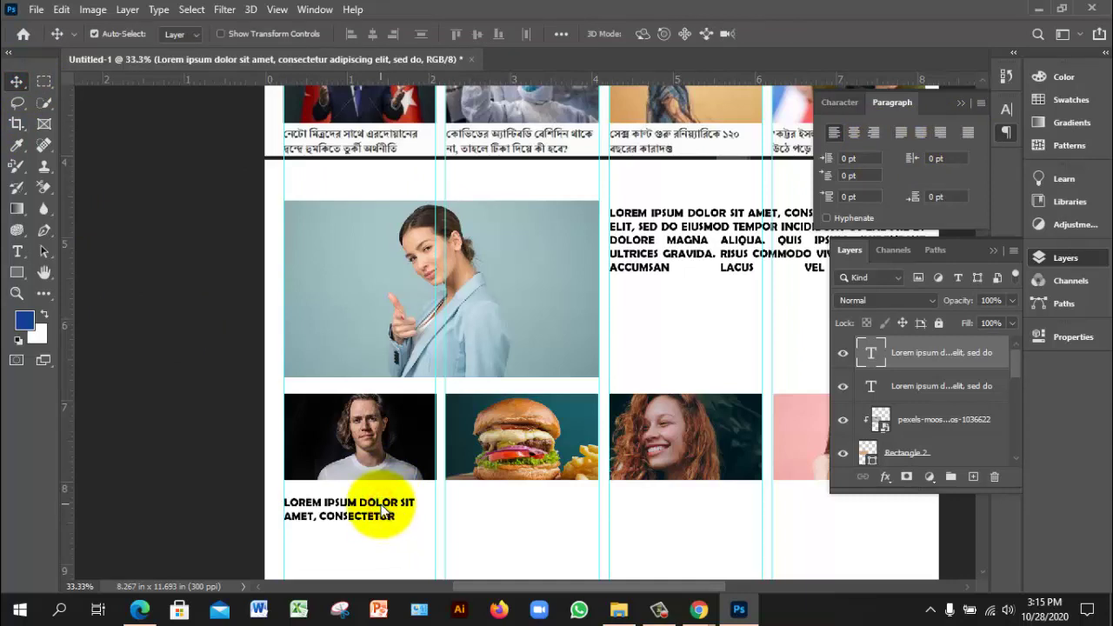
drag(382, 511, 379, 503)
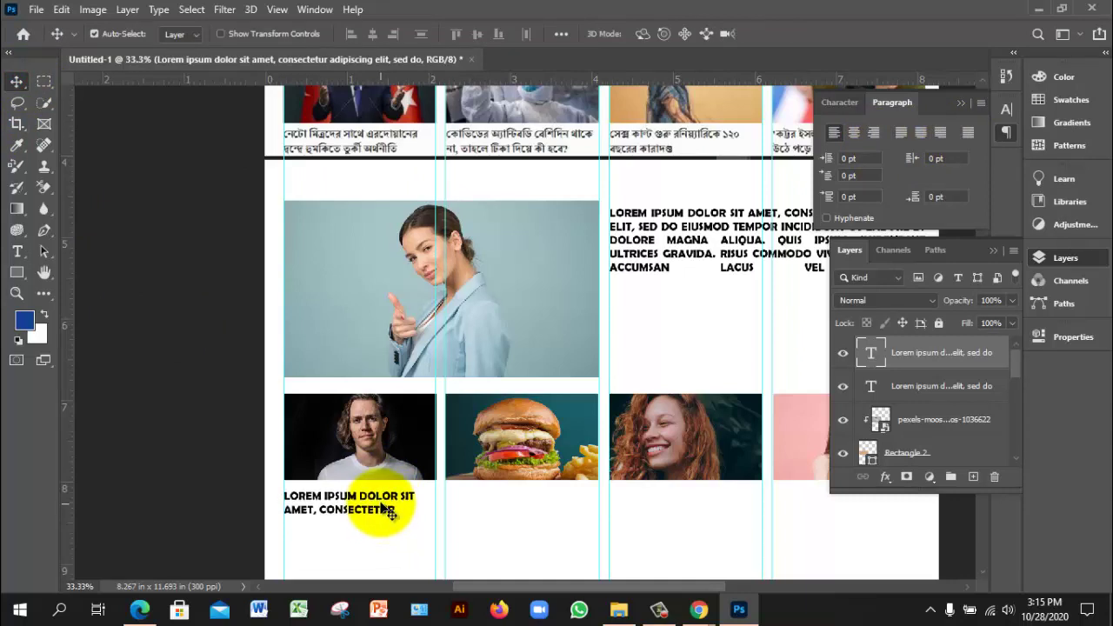
Duplicate the caption under the burger, red-haired woman and woman-on-pink photos, aligning each copy with its column and the first caption
key(ctrl+plus)
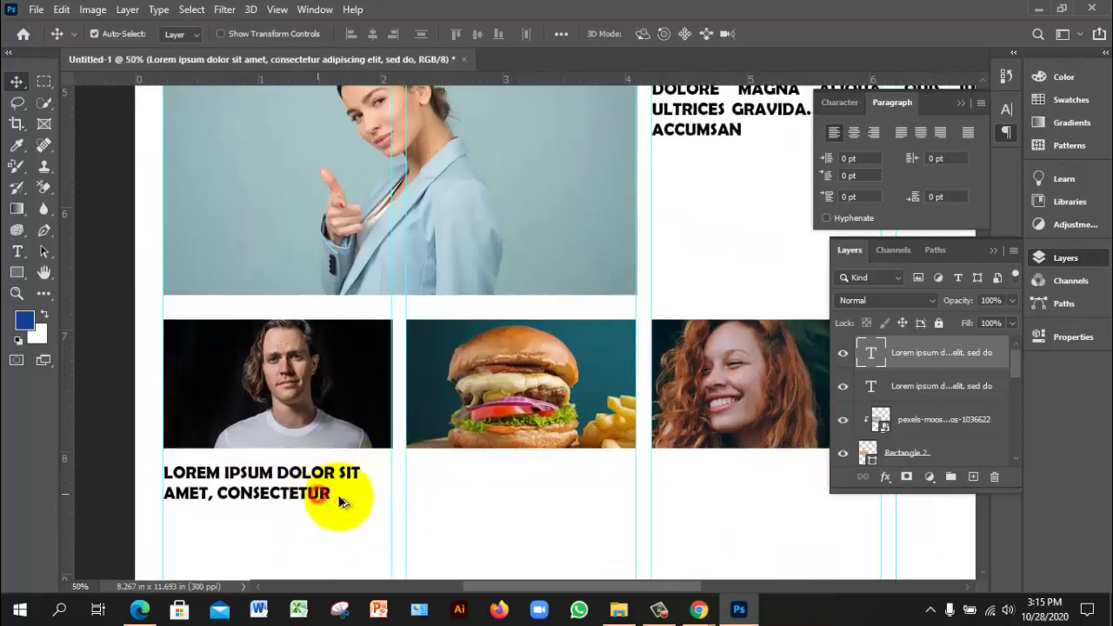
drag(346, 502, 561, 504)
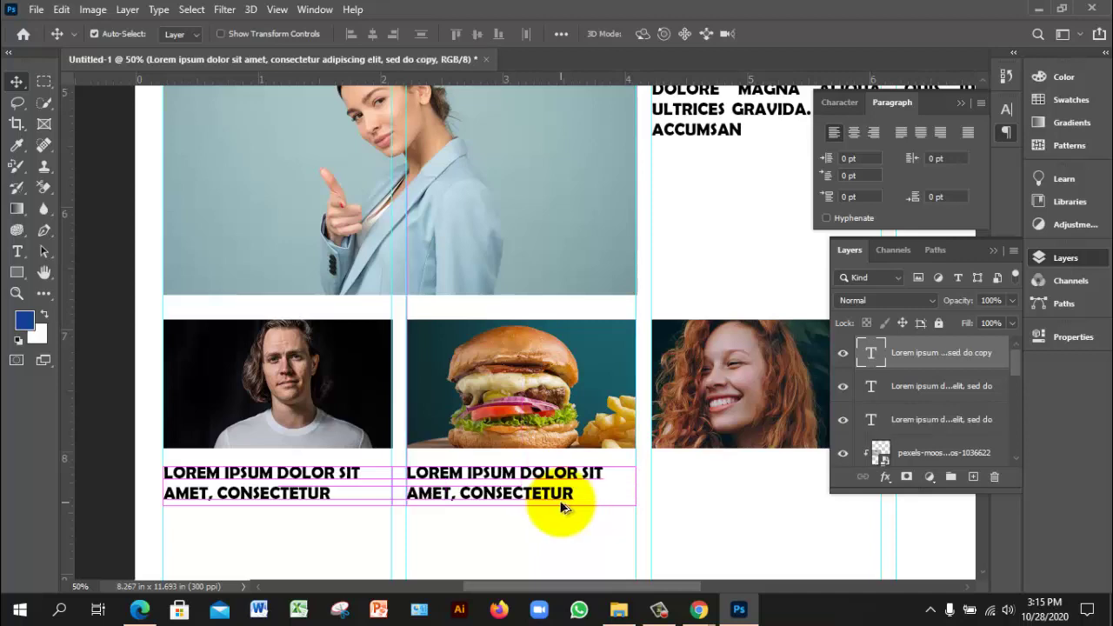
scroll(521, 510, down, 1)
scroll(516, 505, right, 3)
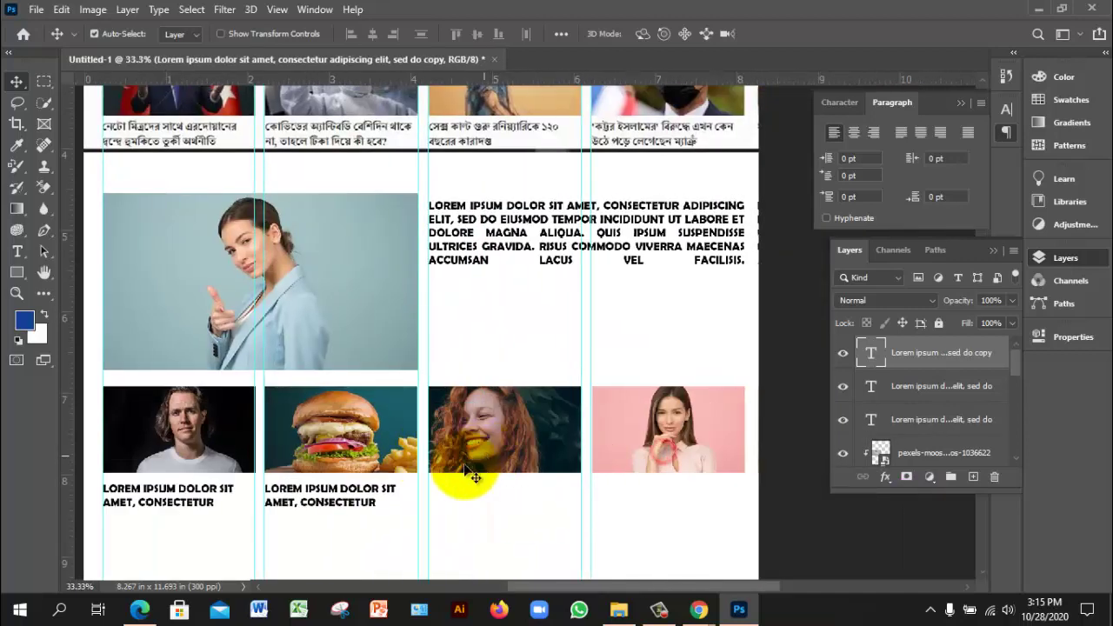
scroll(387, 510, up, 2)
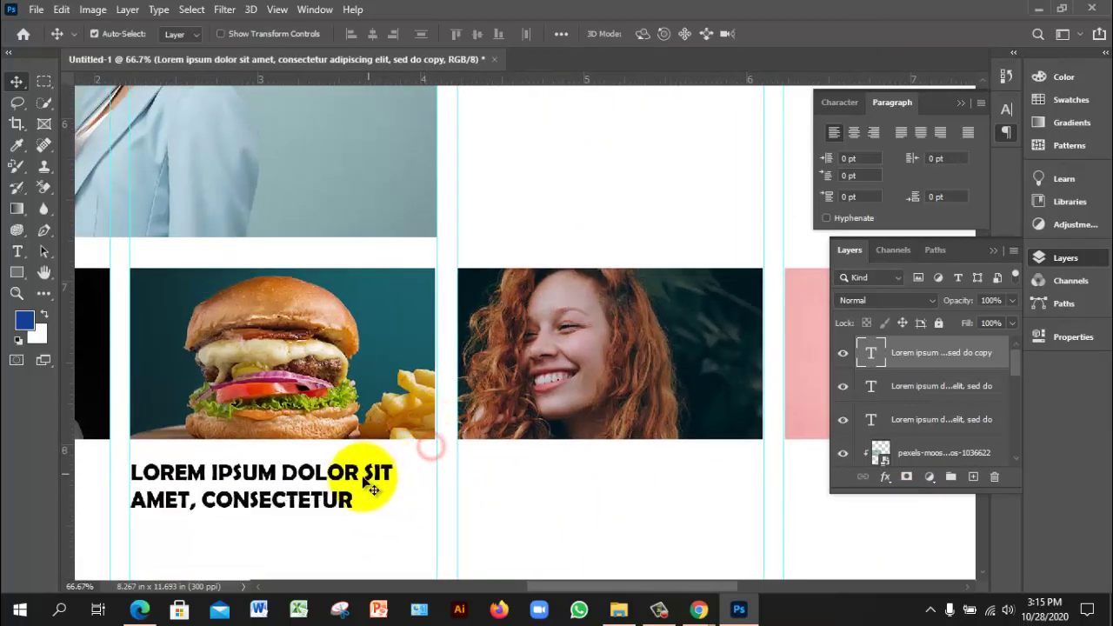
drag(357, 478, 684, 476)
scroll(541, 528, down, 2)
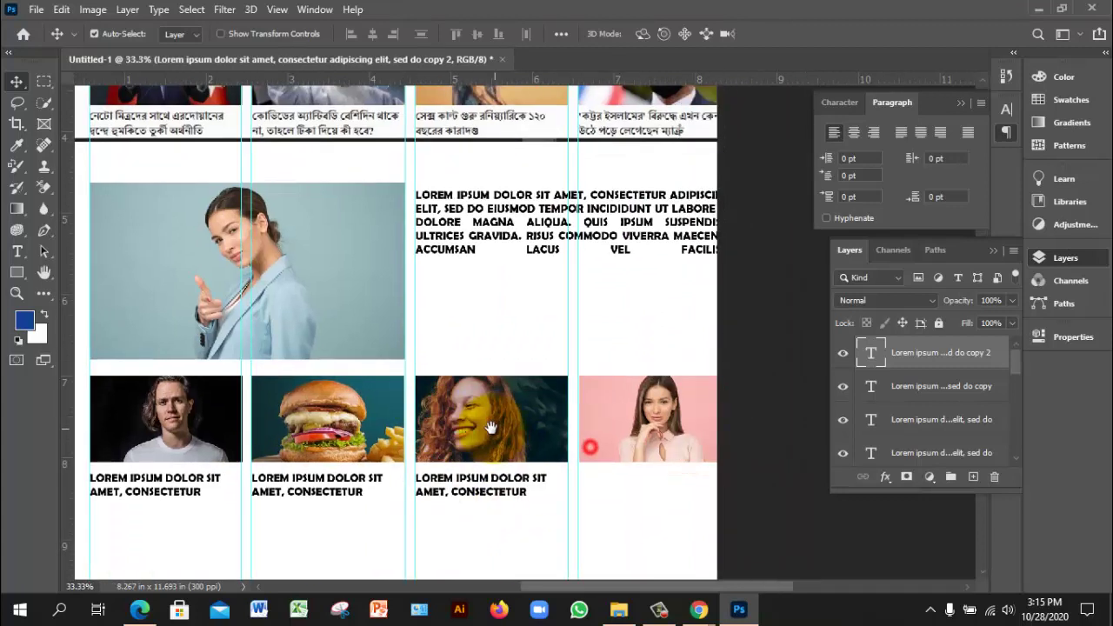
drag(485, 475, 641, 484)
click(743, 507)
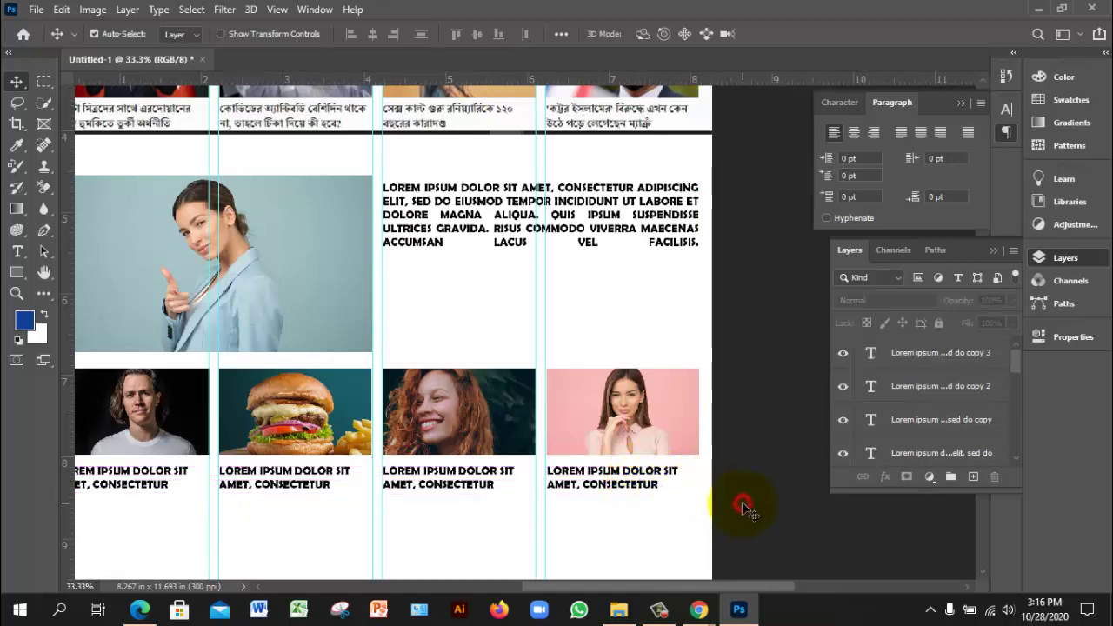
Examine the complete A4 page, comparing the redesigned photo and text layout with the reference section above it
scroll(656, 471, down, 1)
scroll(656, 470, down, 1)
scroll(472, 383, up, 1)
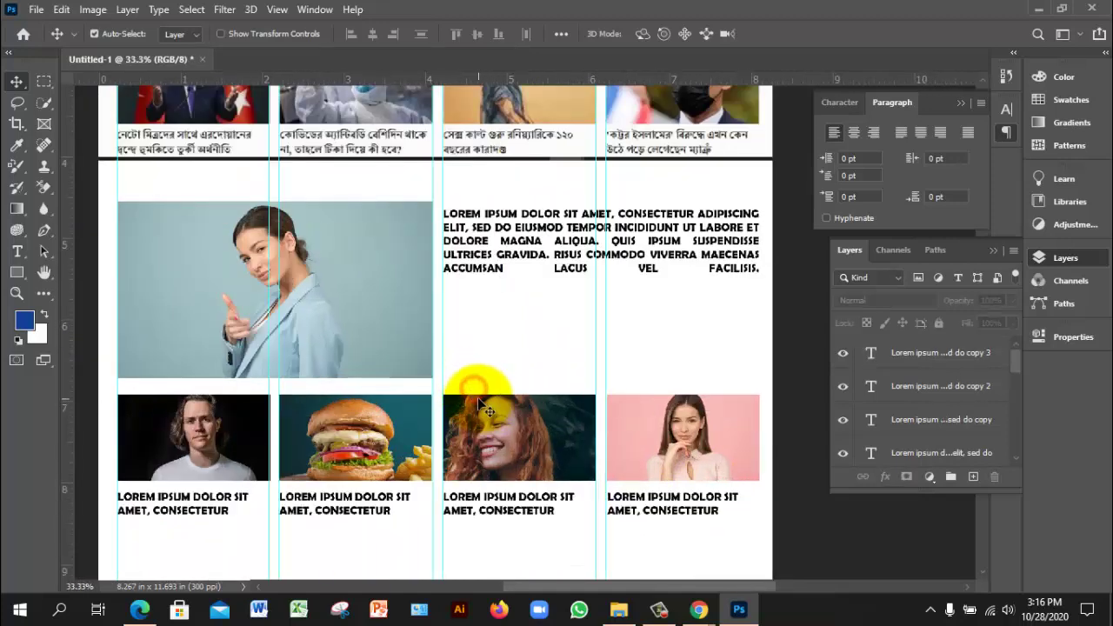
scroll(492, 406, down, 1)
click(737, 387)
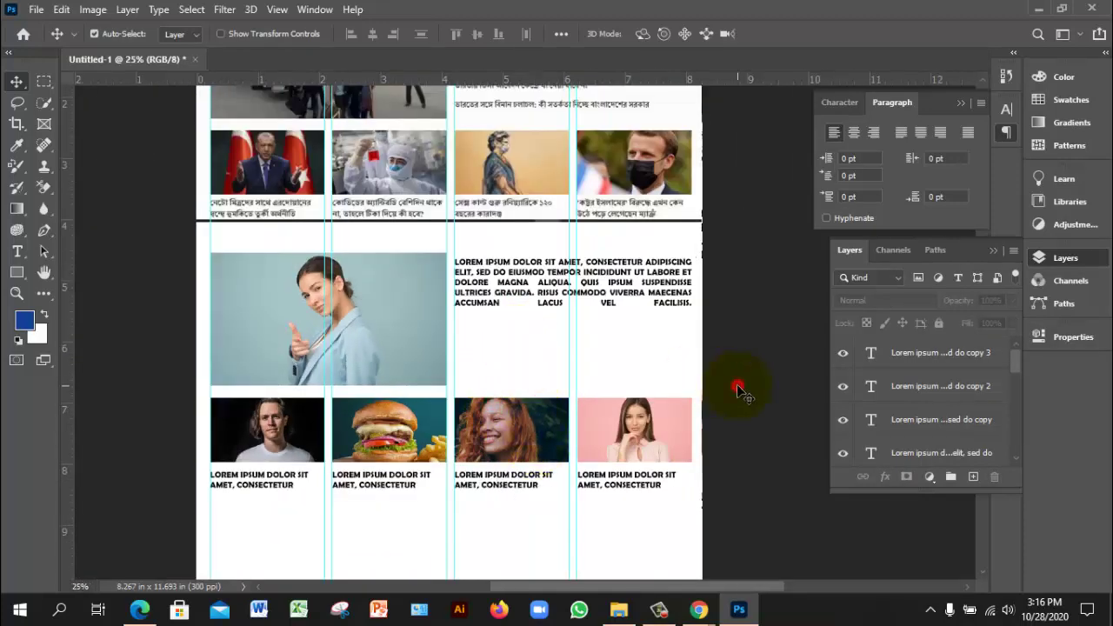
scroll(737, 391, up, 1)
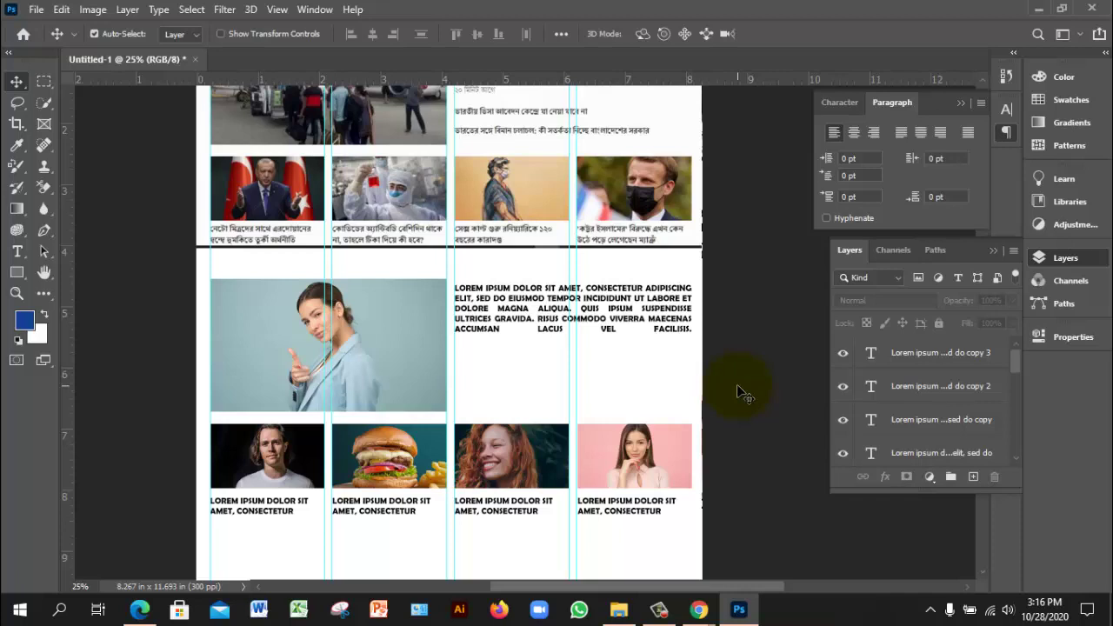
scroll(737, 385, up, 2)
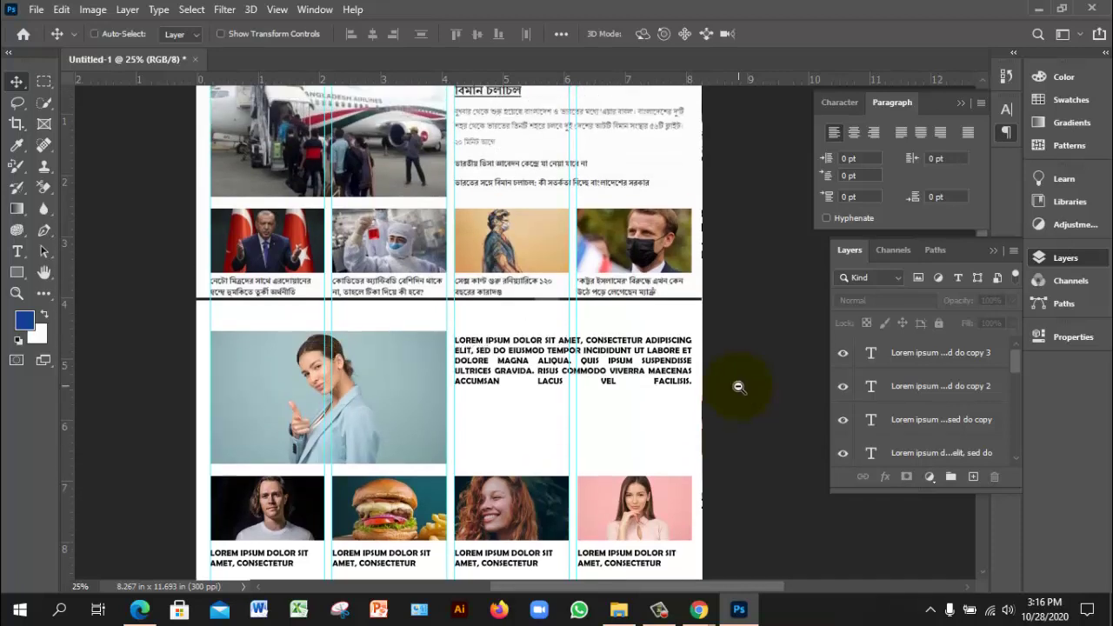
alt+click(738, 387)
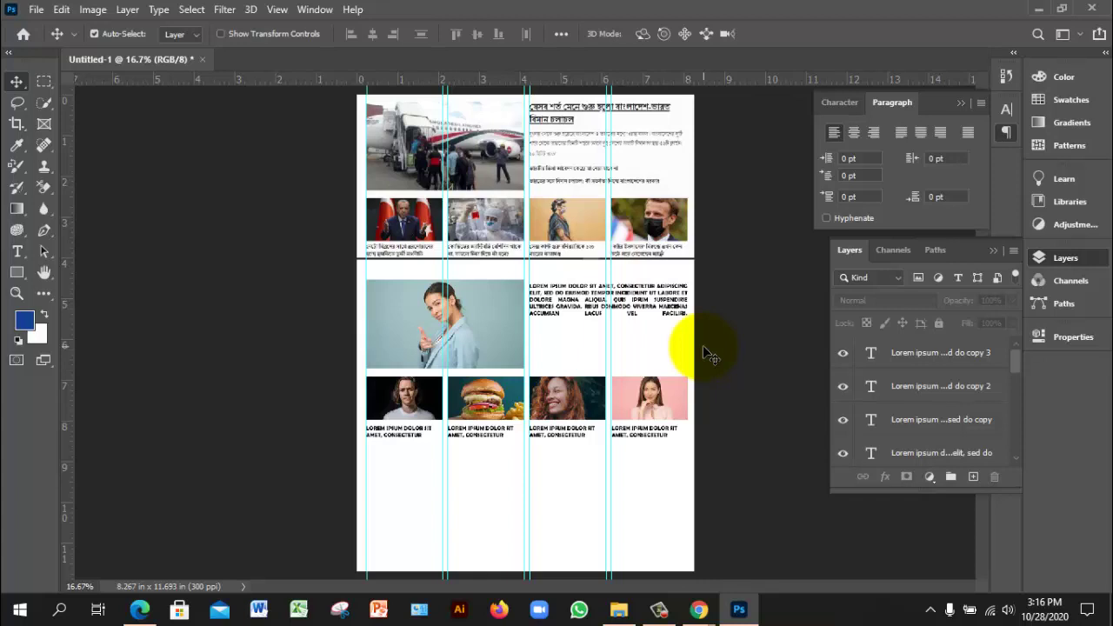
click(661, 610)
click(663, 611)
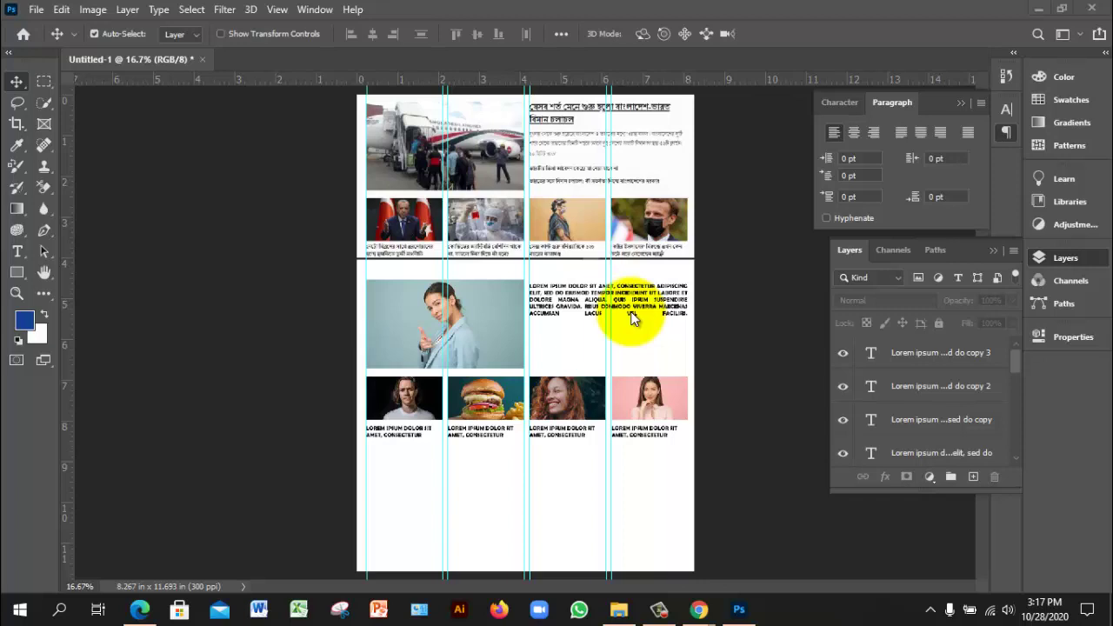
Draw a trial 10 pt paragraph text box in the empty area below the captions and delete it
click(14, 252)
click(91, 253)
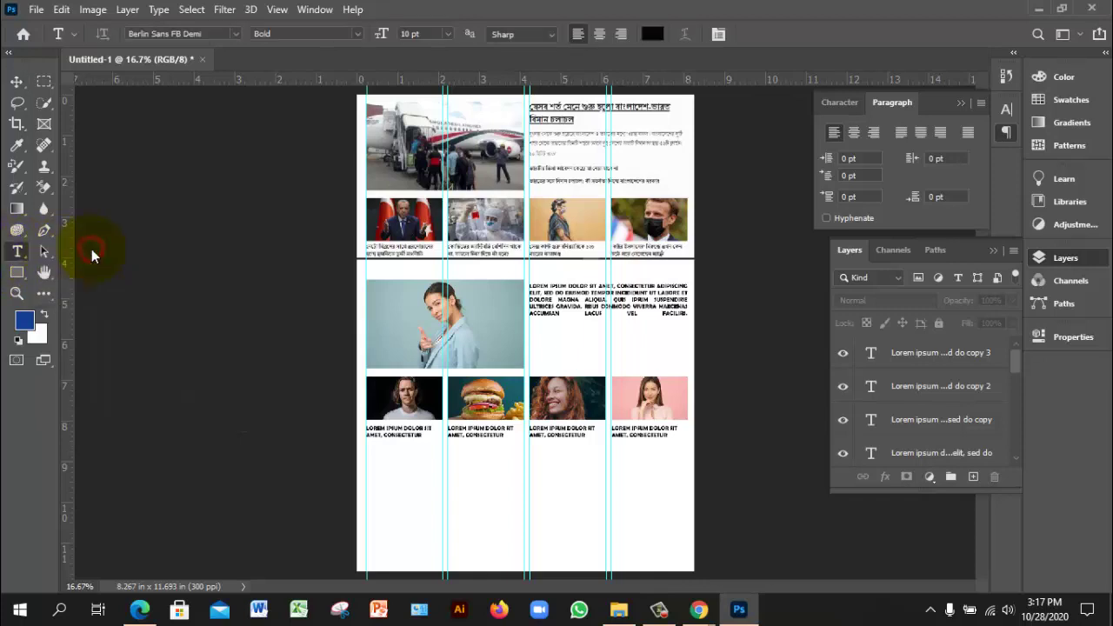
drag(469, 478, 568, 529)
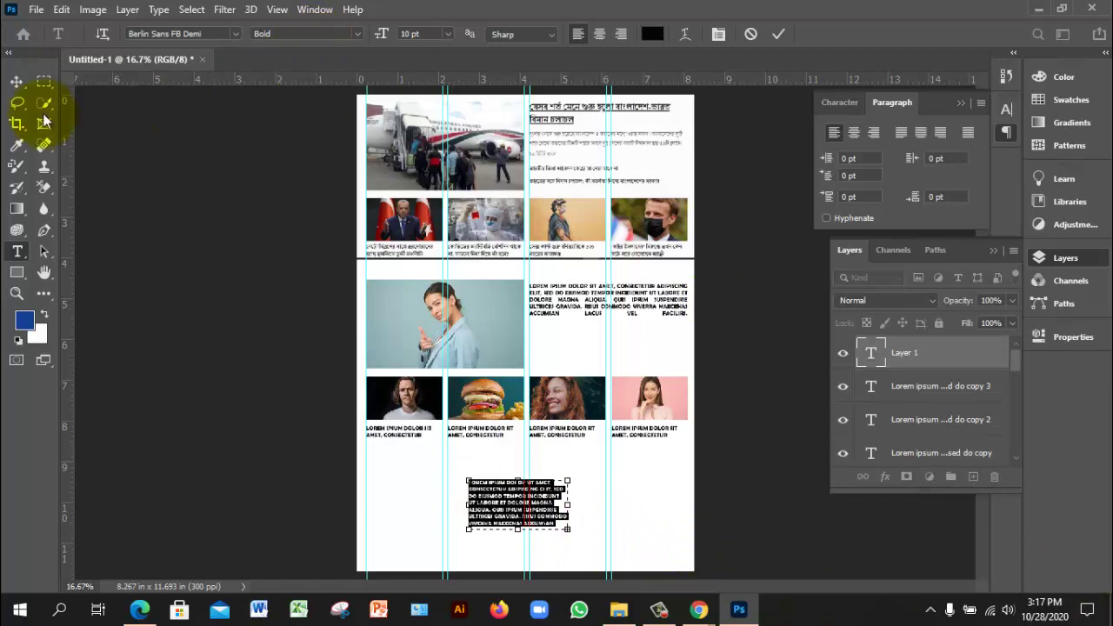
click(17, 81)
drag(509, 484, 499, 485)
key(Delete)
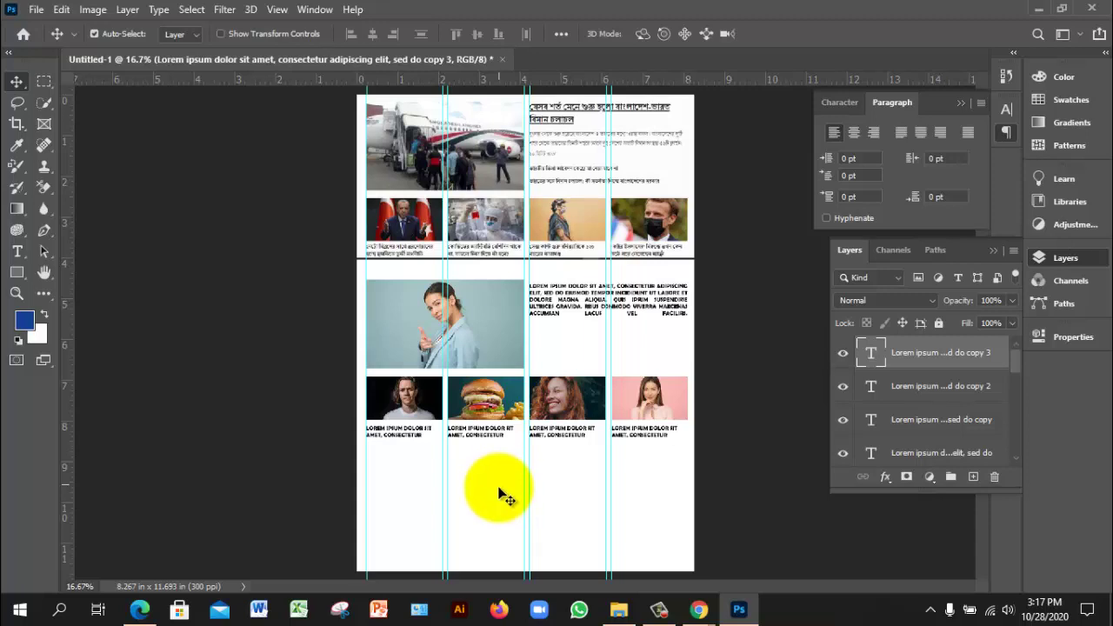
Switch to the PDF 2ledp-module-graphic-design-.pdf in Edge and review the module 4 exercise and the module 5 topics
click(142, 609)
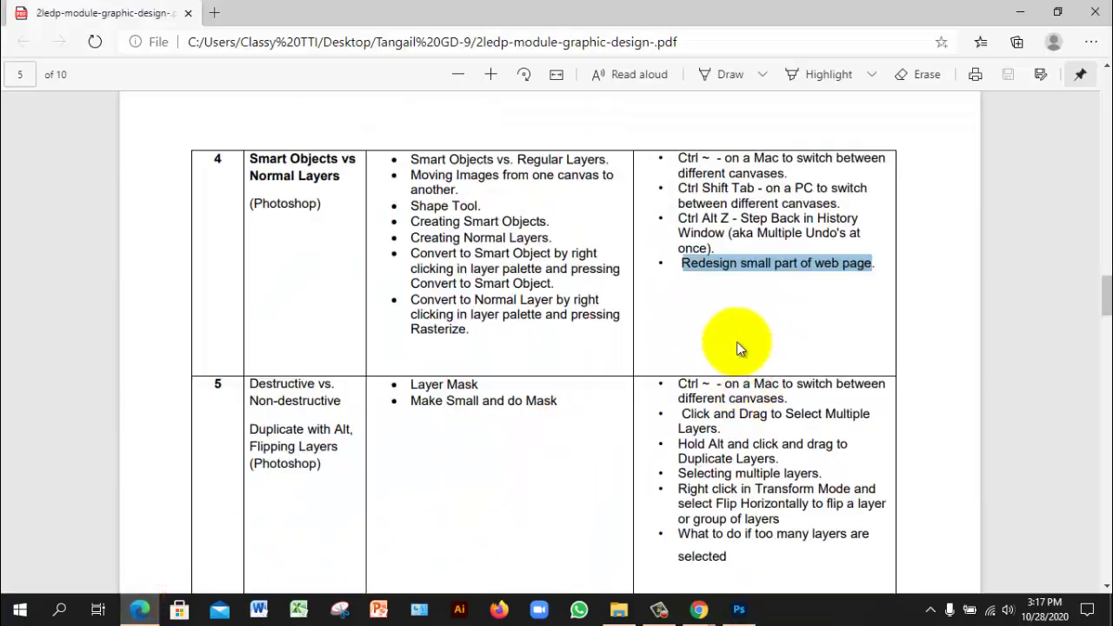
click(722, 265)
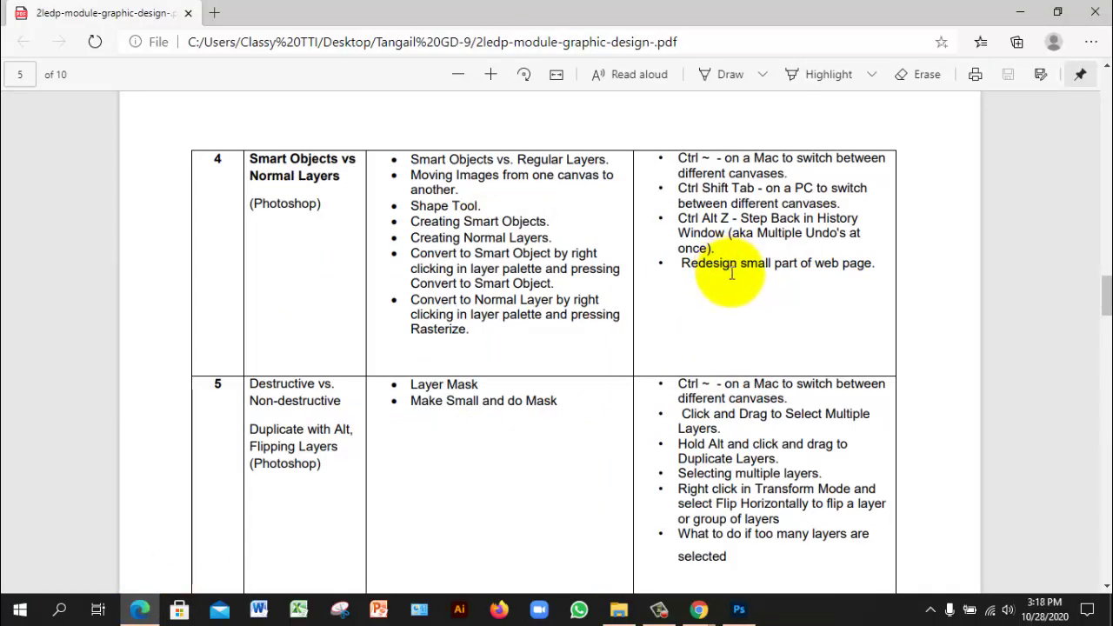
scroll(631, 278, down, 5)
scroll(647, 359, up, 3)
scroll(647, 360, up, 2)
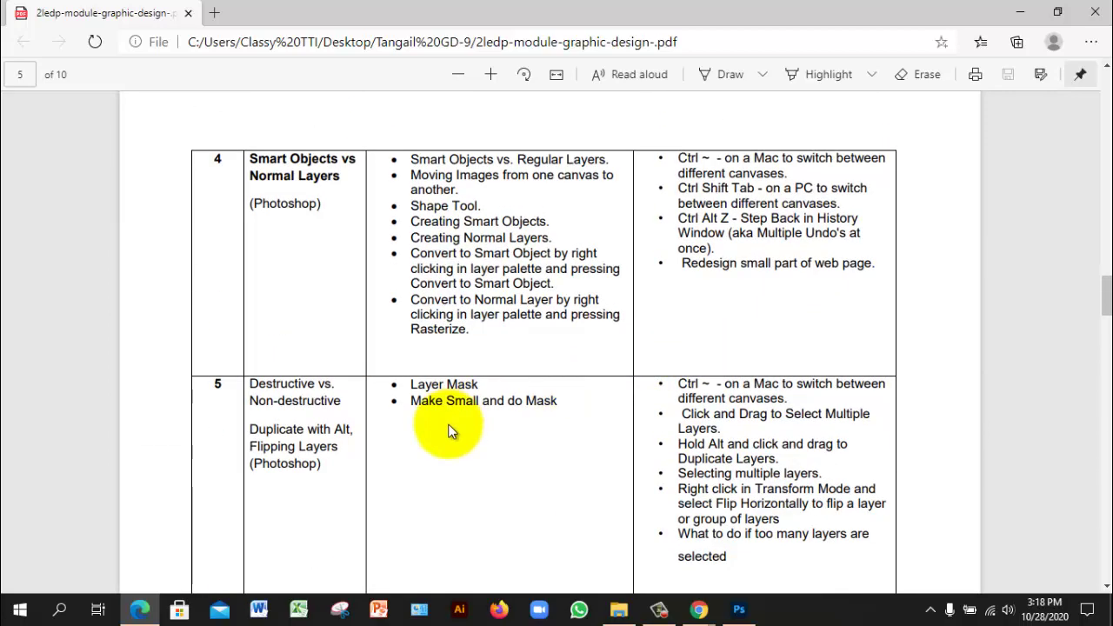
Read through the module 5 layer mask and duplication topics and the start of the module 6 Color Correction section
scroll(451, 423, down, 2)
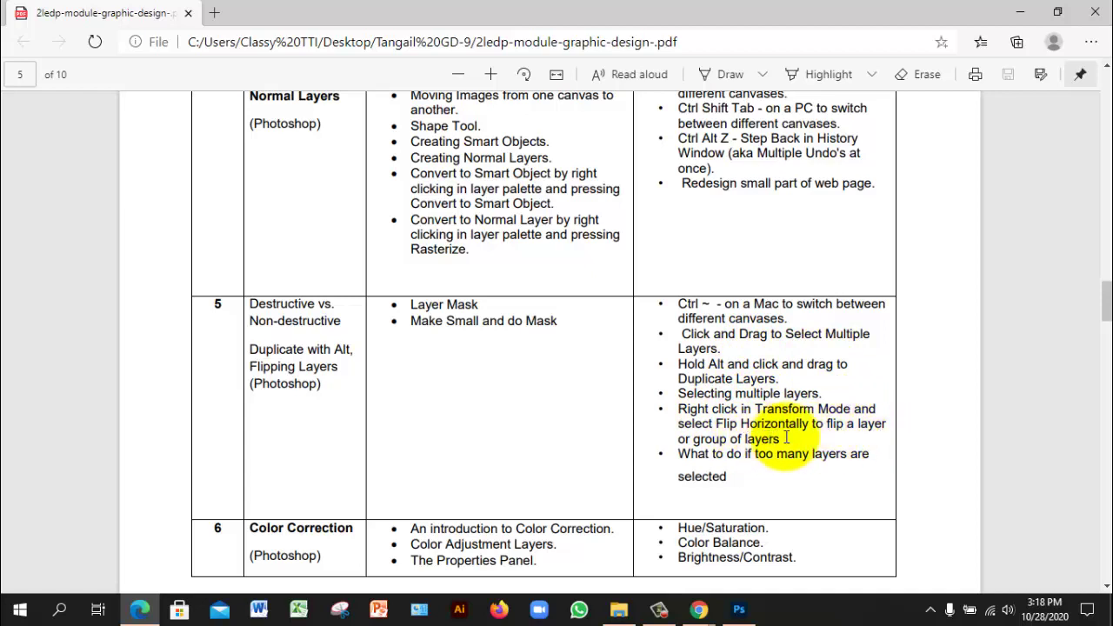
scroll(794, 434, down, 1)
scroll(770, 308, down, 1)
scroll(775, 306, up, 2)
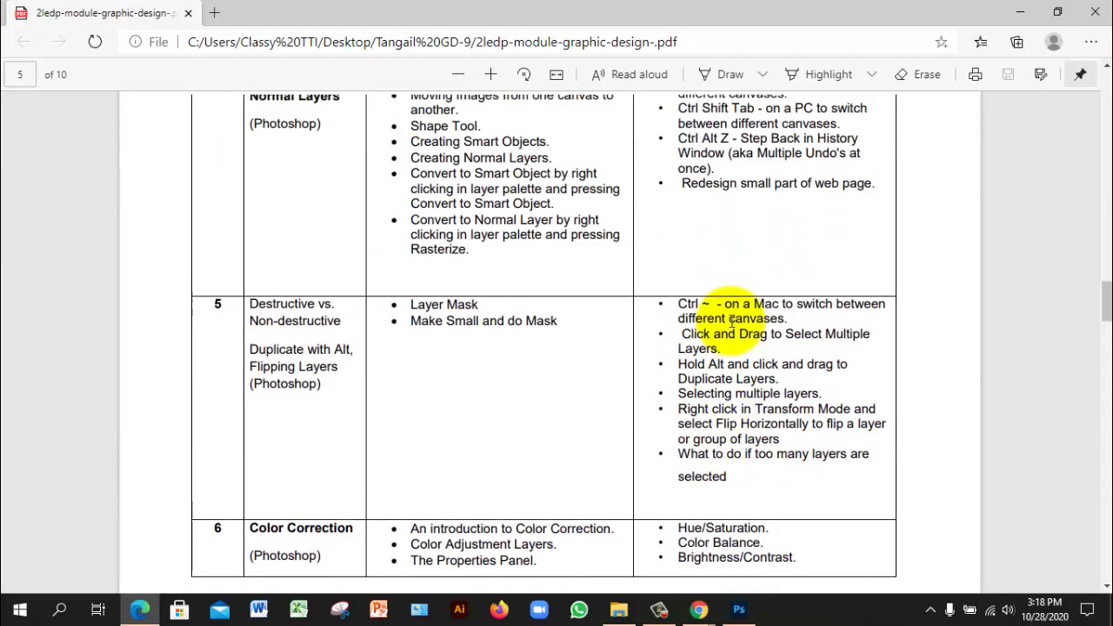
Return to Photoshop, deselect the caption layer and compare the redesigned photos and text with the reference section up close
click(1016, 12)
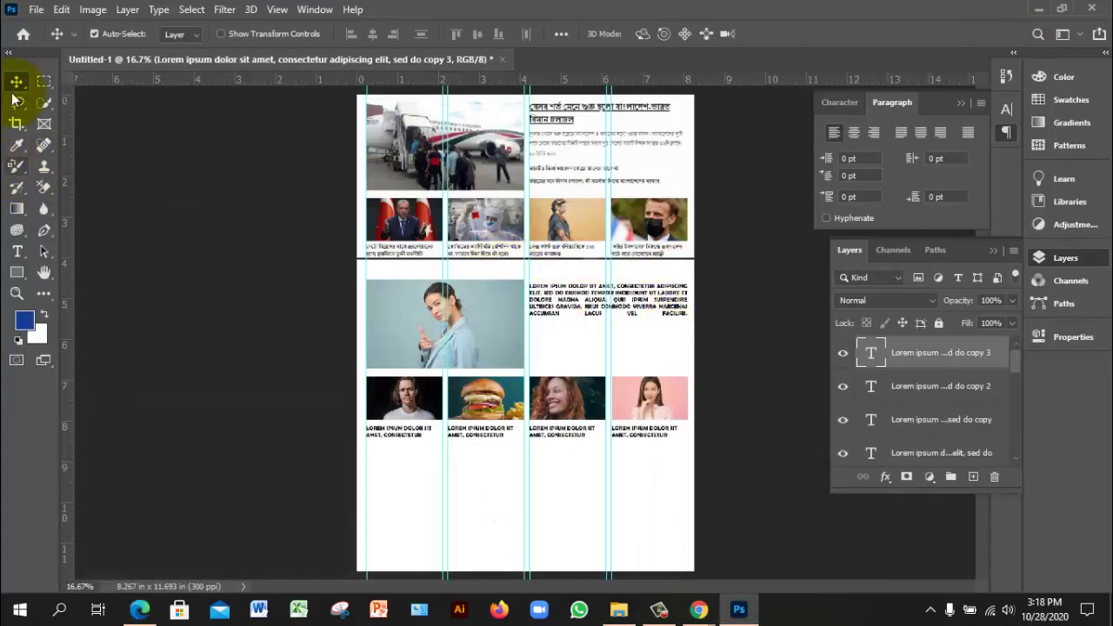
click(172, 177)
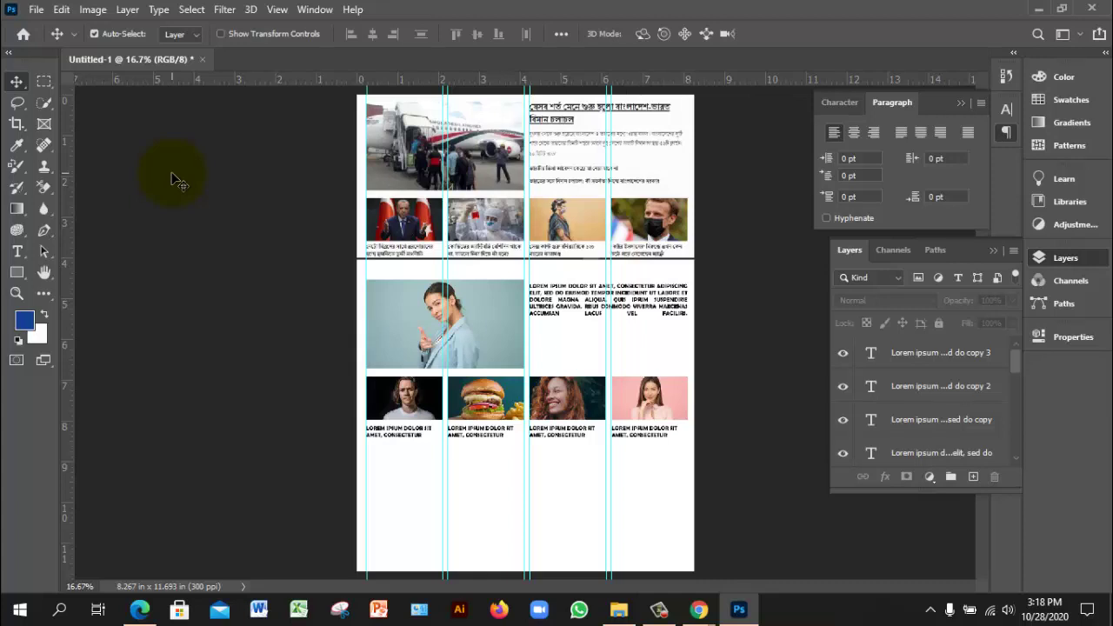
scroll(523, 239, up, 1)
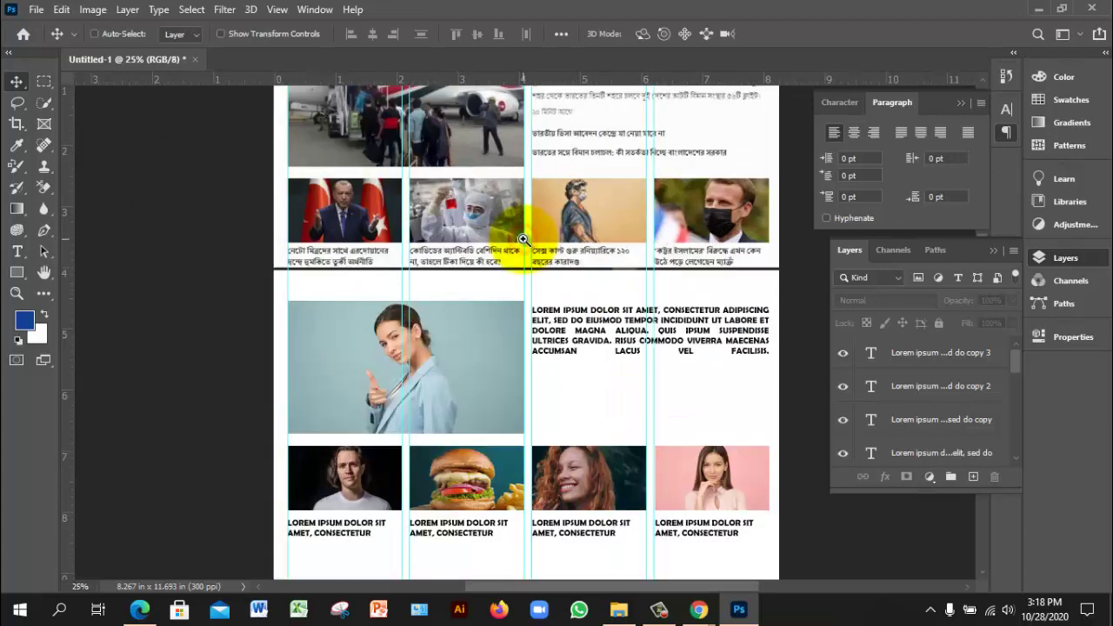
drag(676, 380, 634, 360)
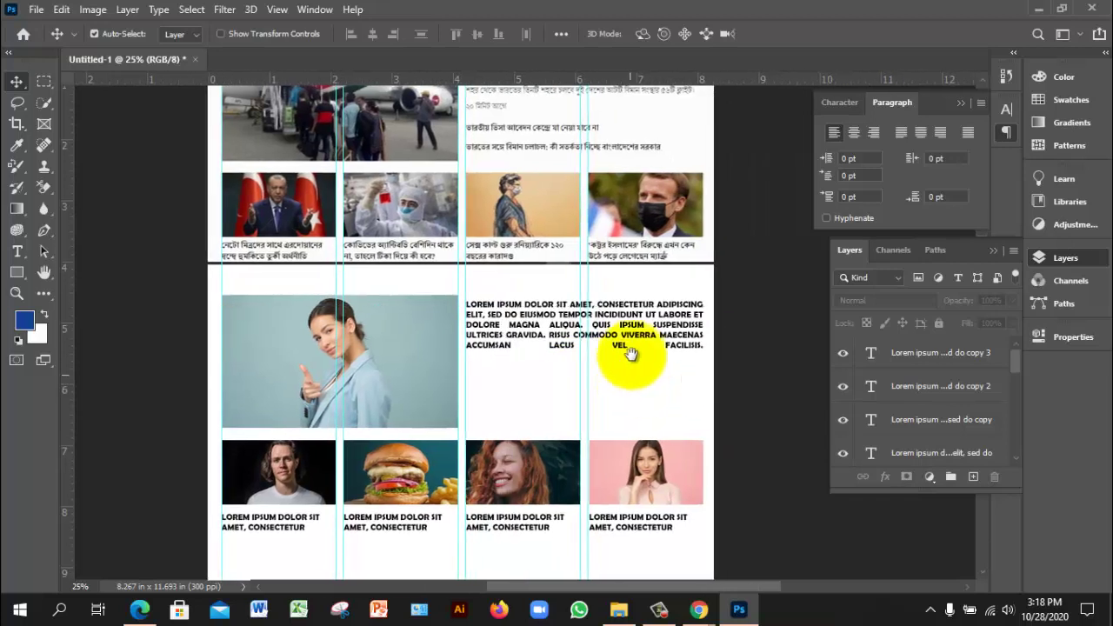
drag(674, 215, 673, 252)
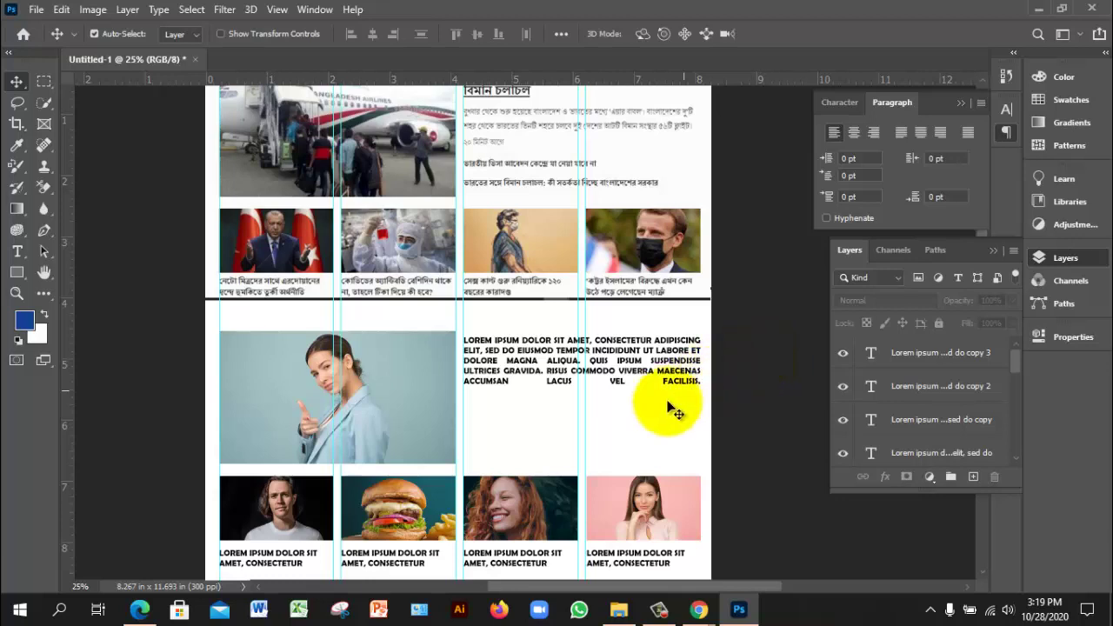
scroll(675, 413, down, 1)
scroll(661, 452, up, 2)
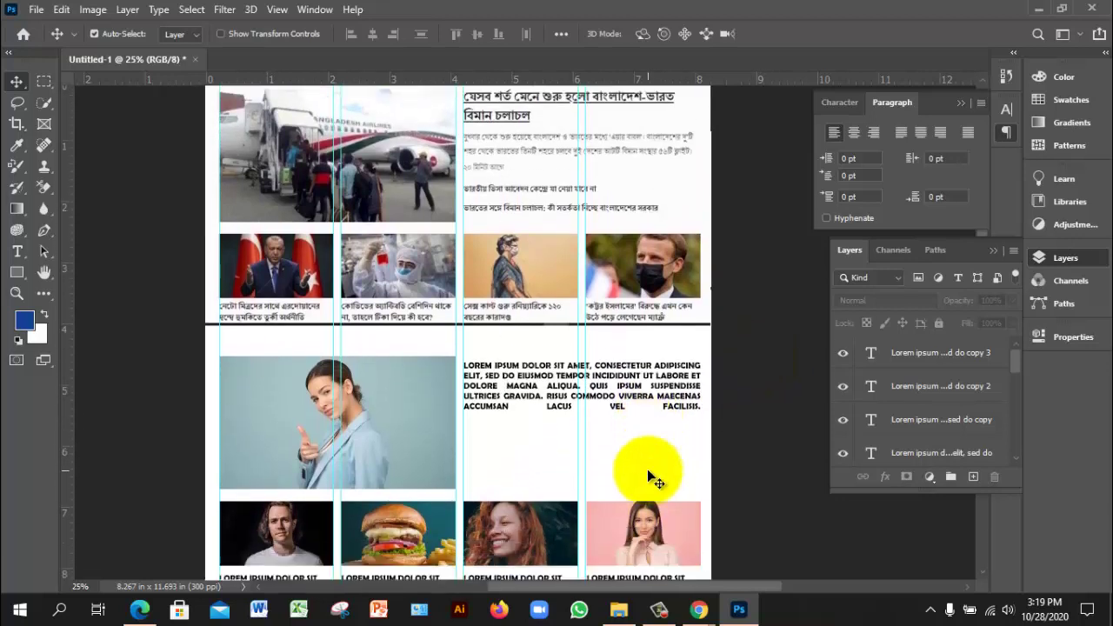
scroll(648, 470, down, 2)
click(685, 507)
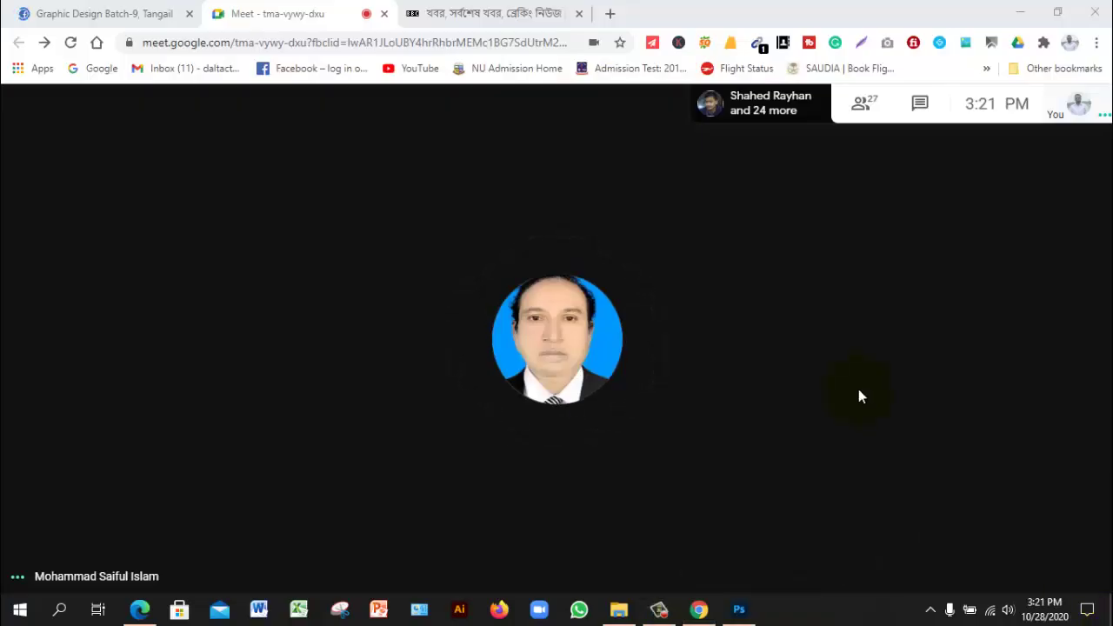
Switch to the Google Meet call in Chrome and check the full participant list and the meeting chat
click(801, 374)
click(863, 112)
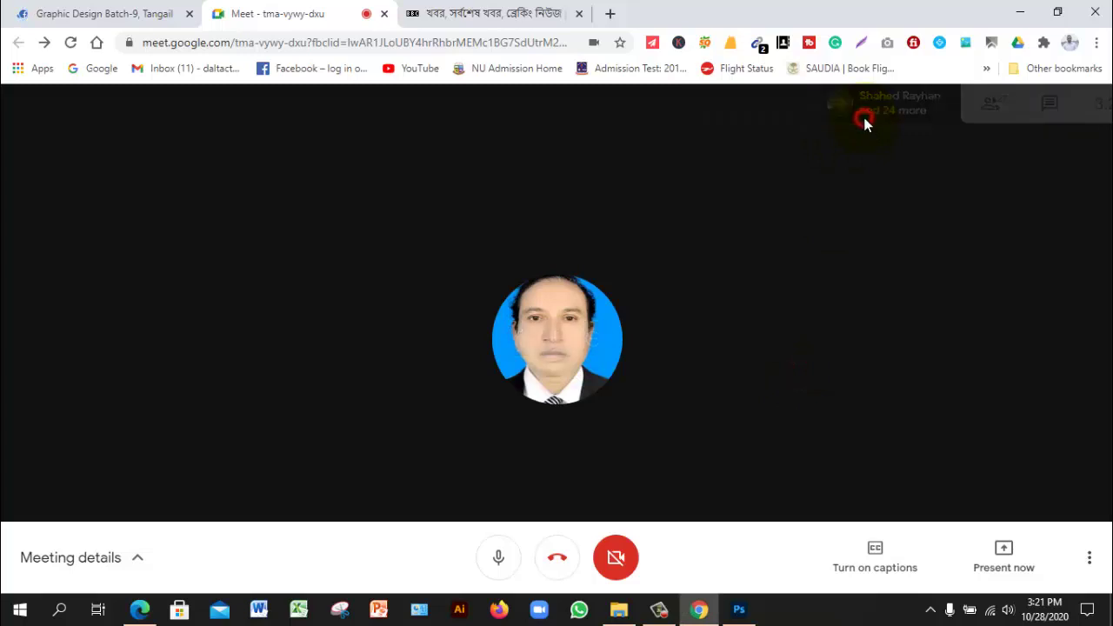
scroll(899, 418, down, 10)
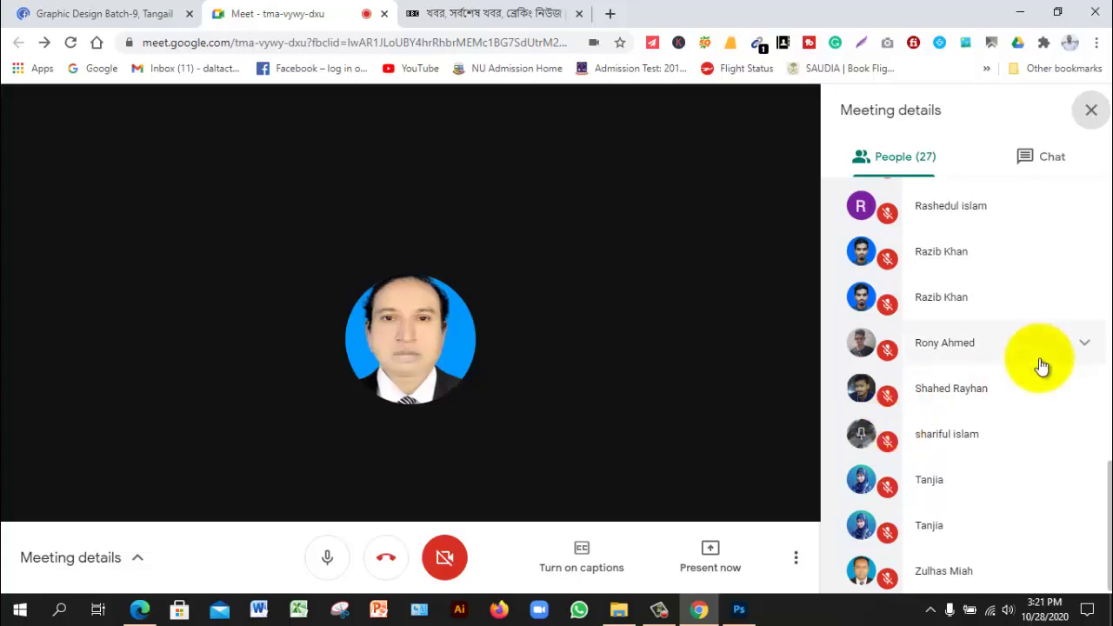
scroll(987, 366, up, 8)
scroll(987, 365, up, 3)
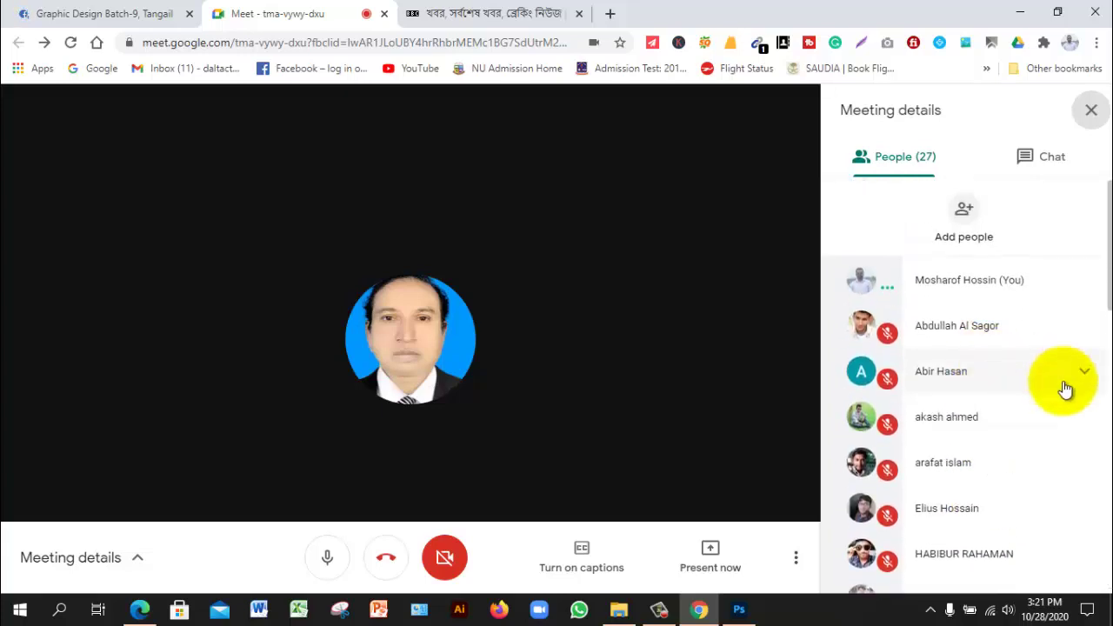
click(1041, 172)
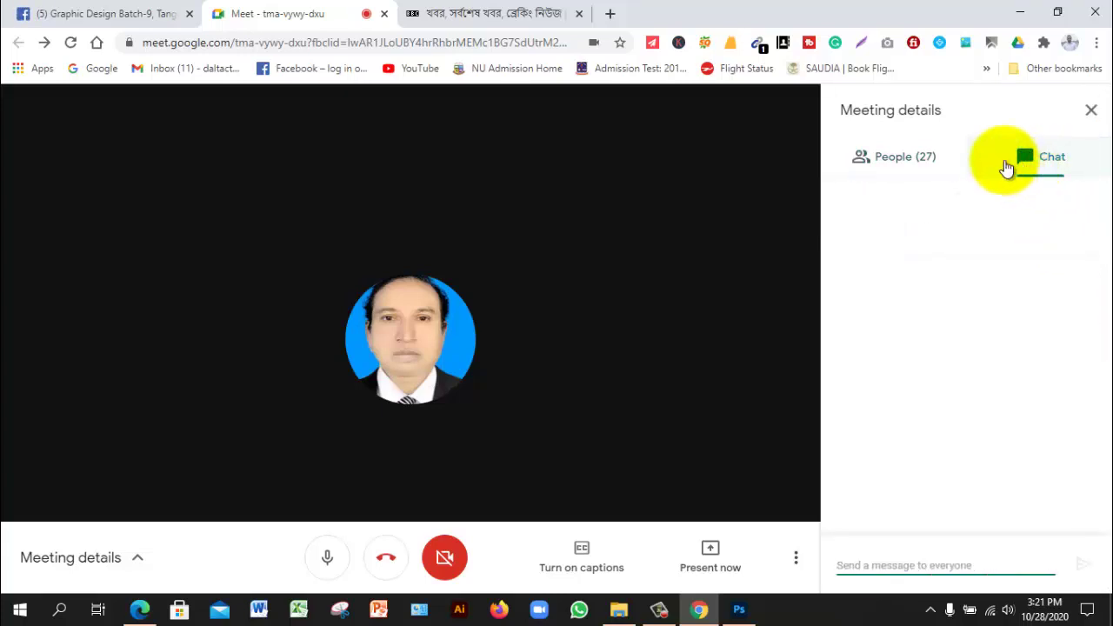
click(907, 158)
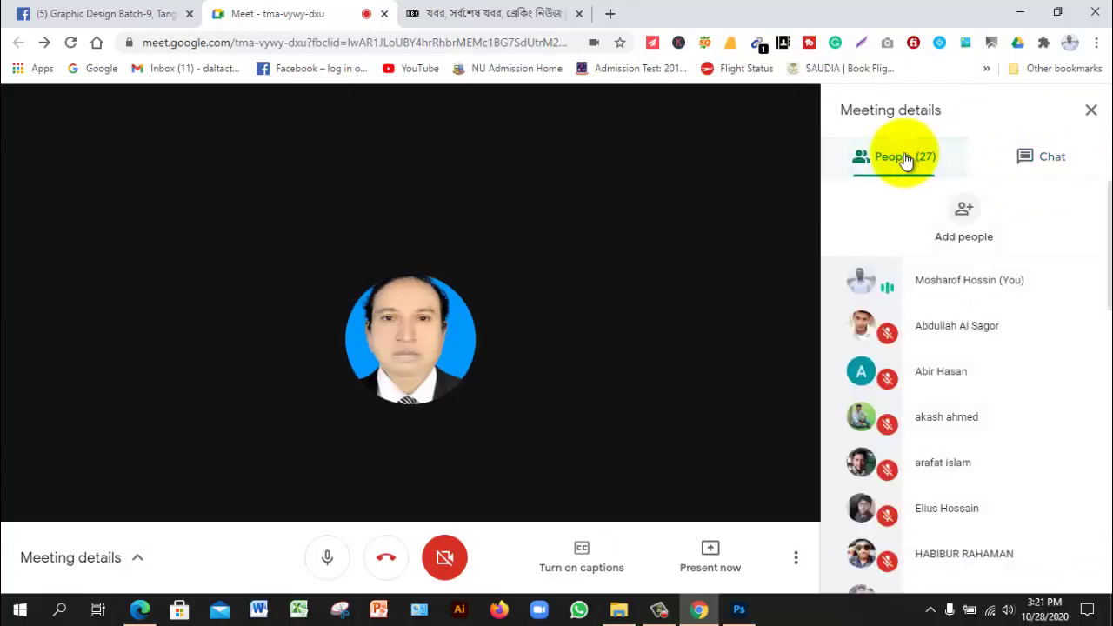